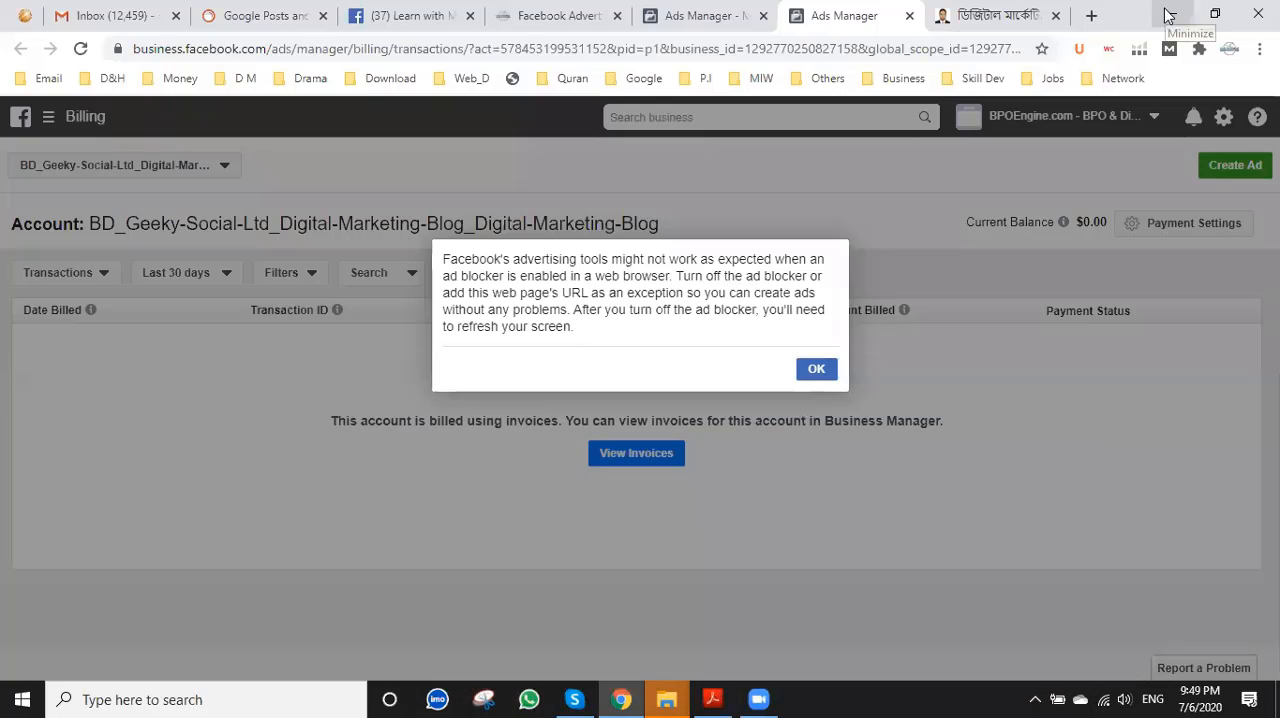
Open the payment settings of the BD_Geeky-Social-Ltd ad account from its billing page, dismissing the ad blocker notices.
click(817, 370)
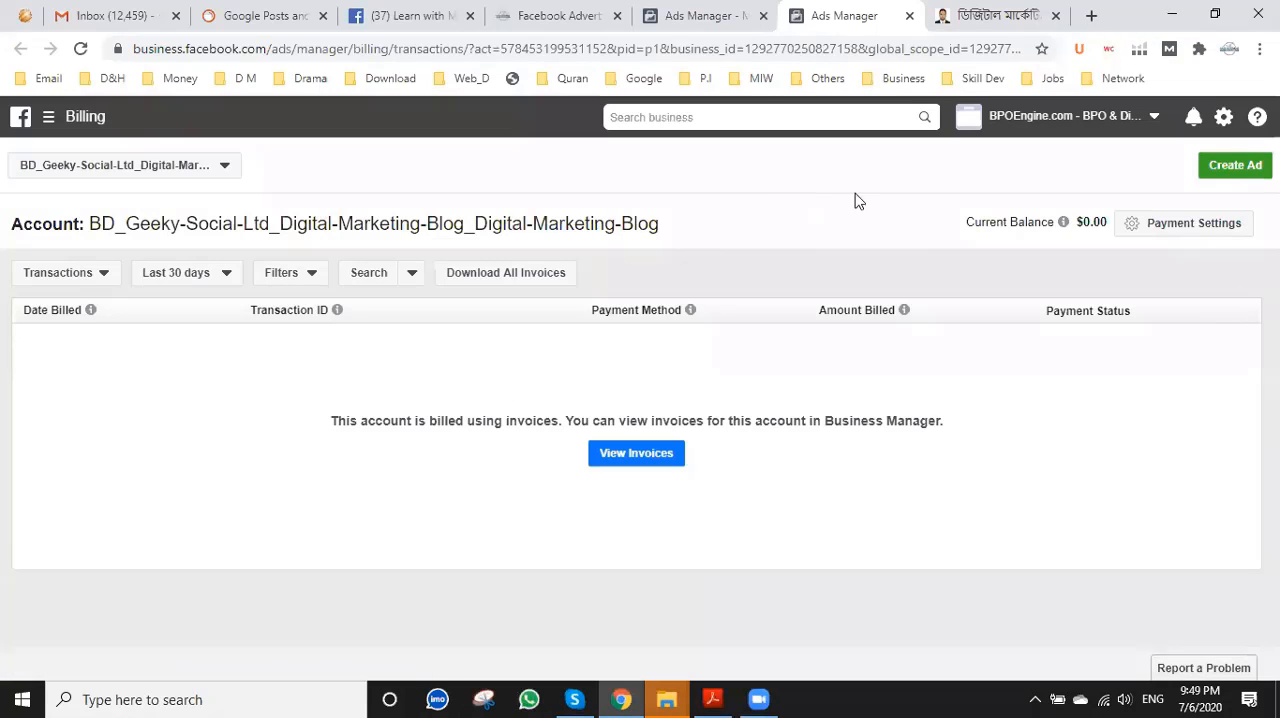
click(677, 8)
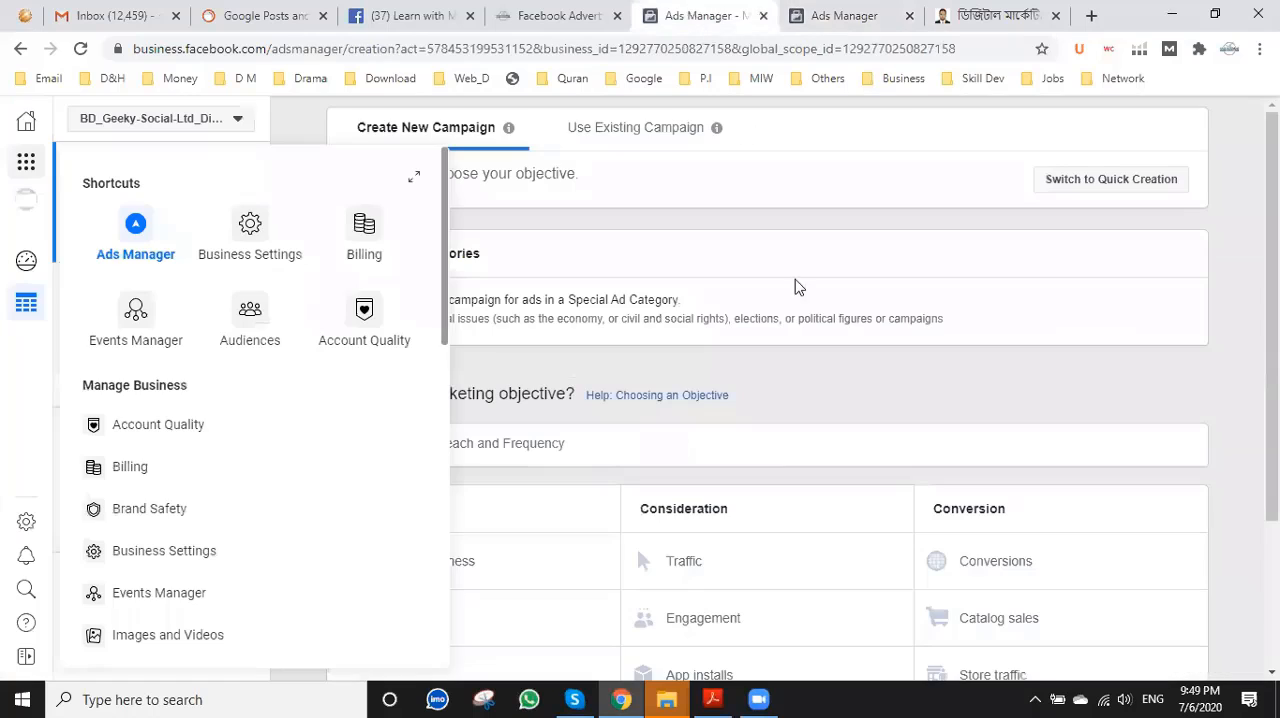
click(829, 10)
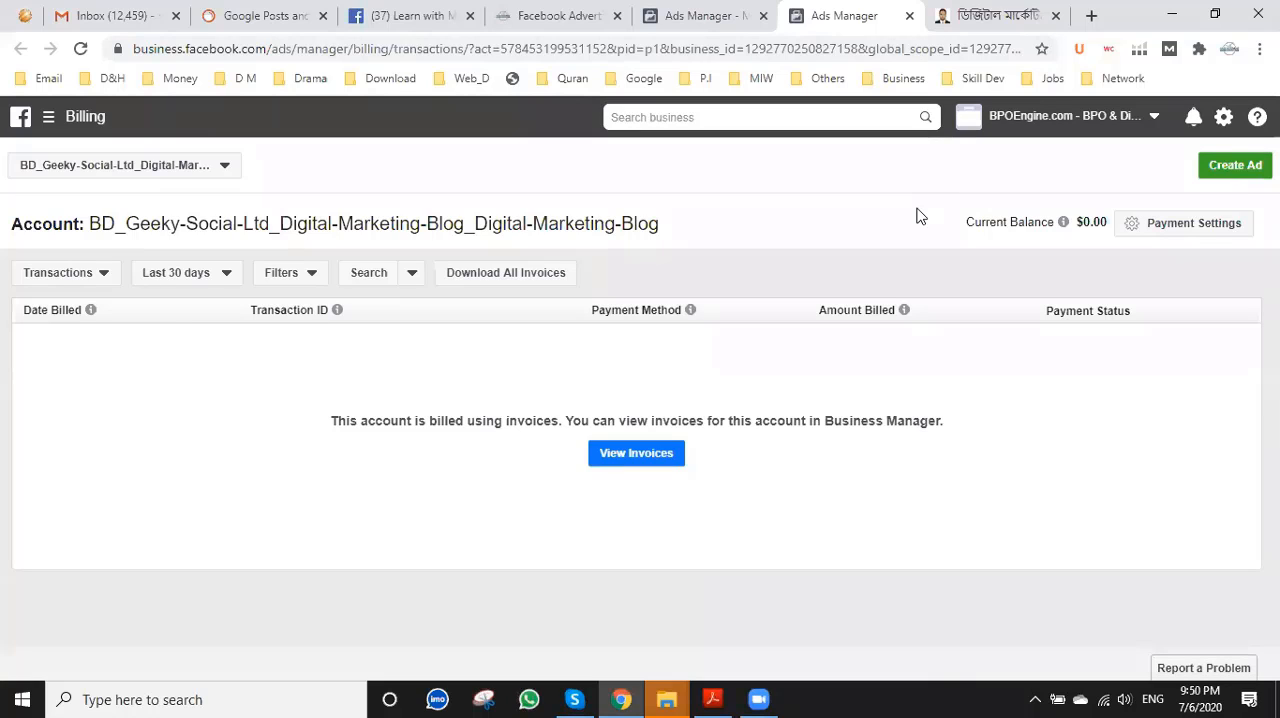
click(1189, 227)
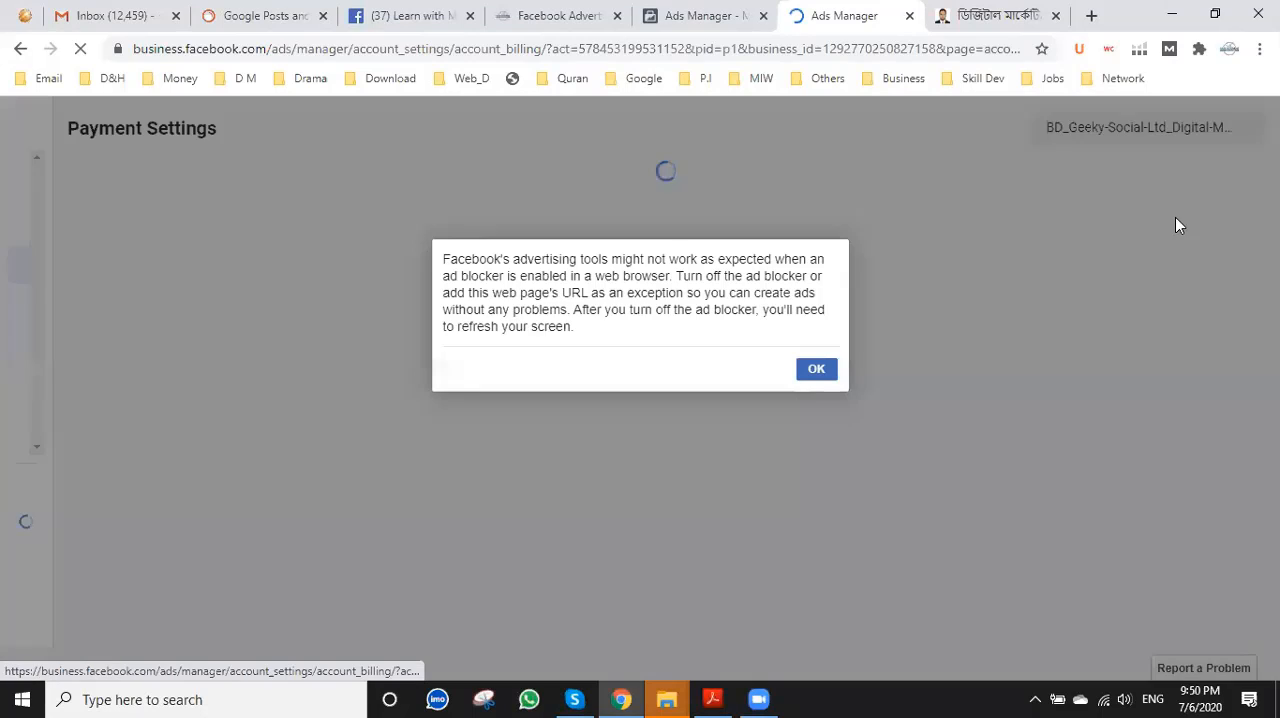
click(817, 370)
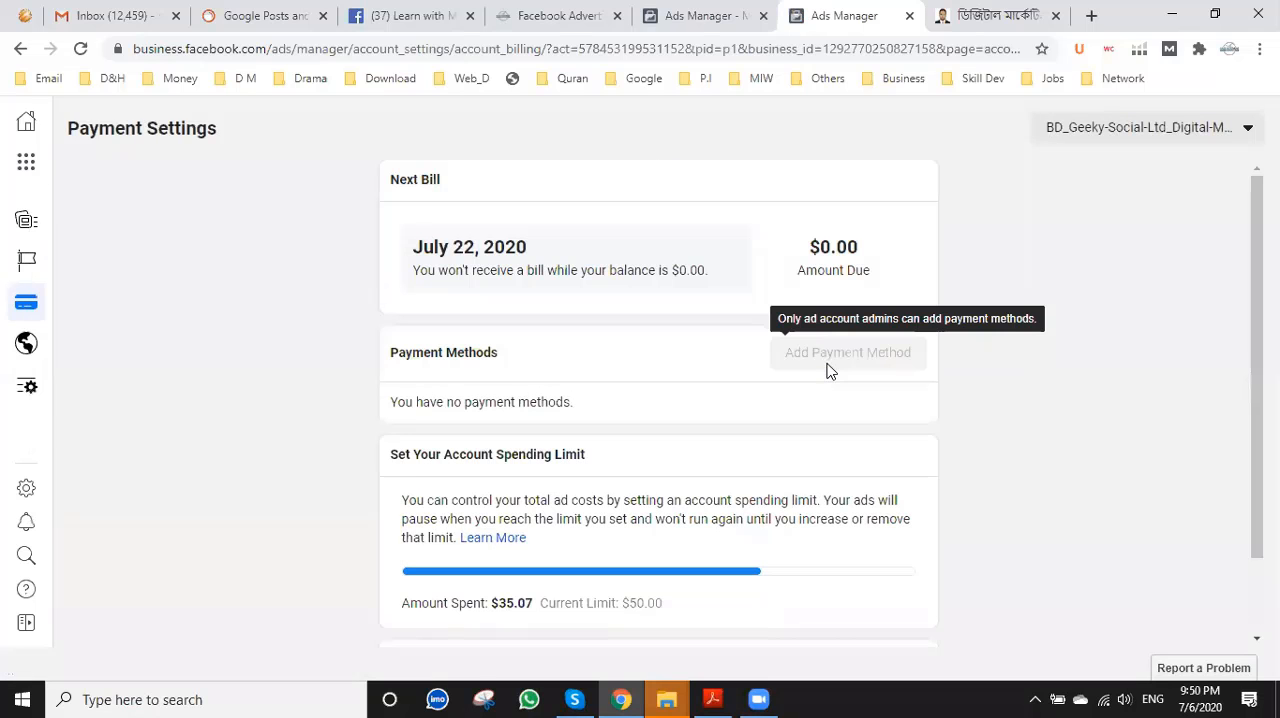
Review the payment methods and account spending limit, and open the receipts history, dismissing the ad blocker notice.
scroll(615, 402, down, 2)
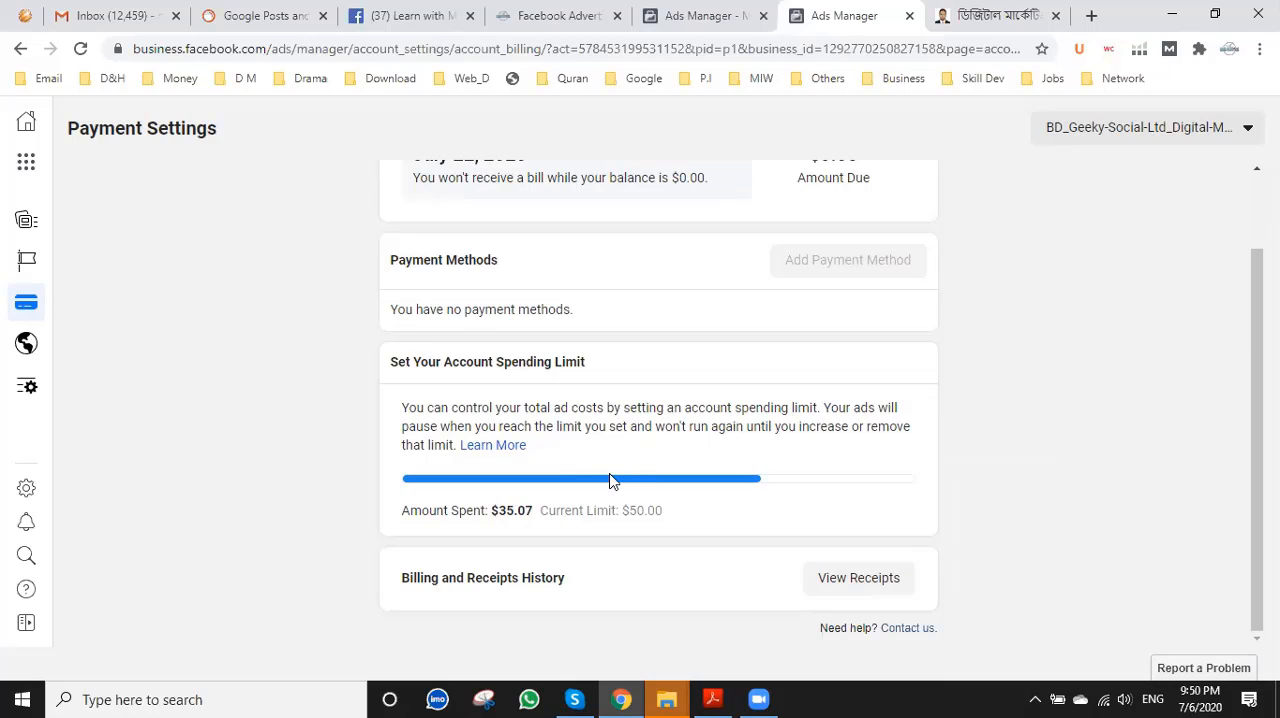
scroll(612, 481, up, 1)
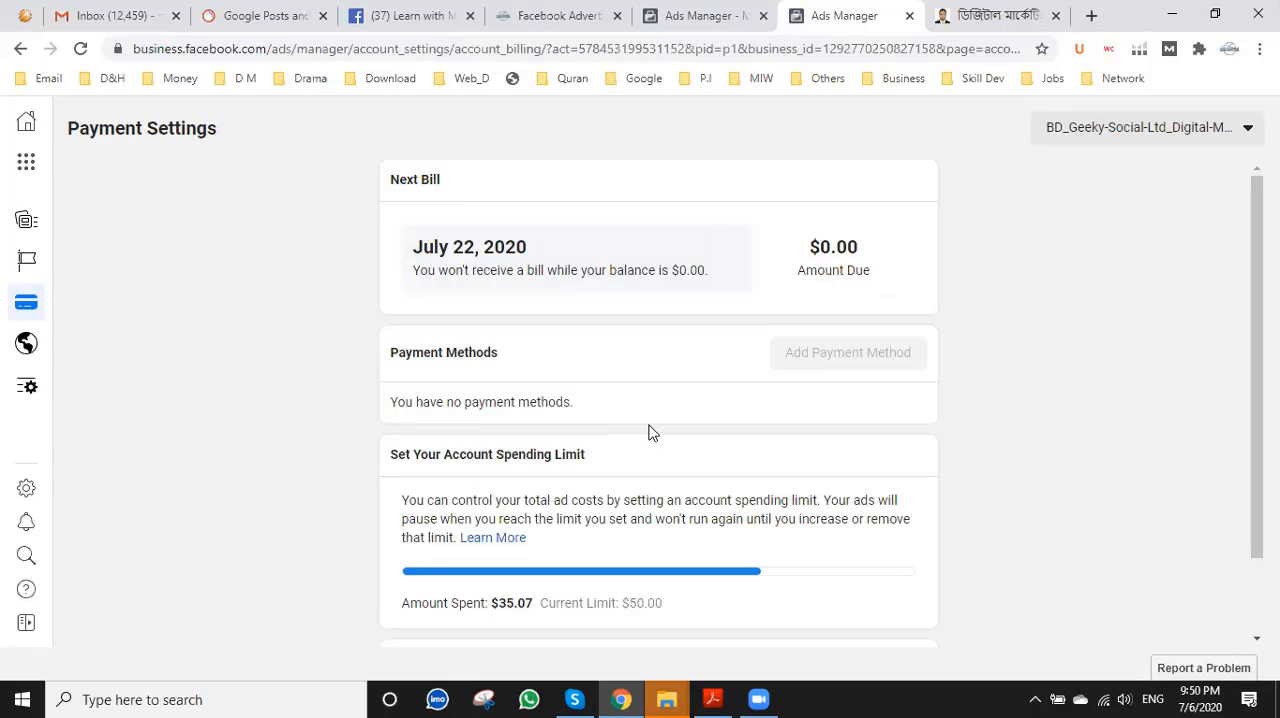
scroll(648, 432, down, 1)
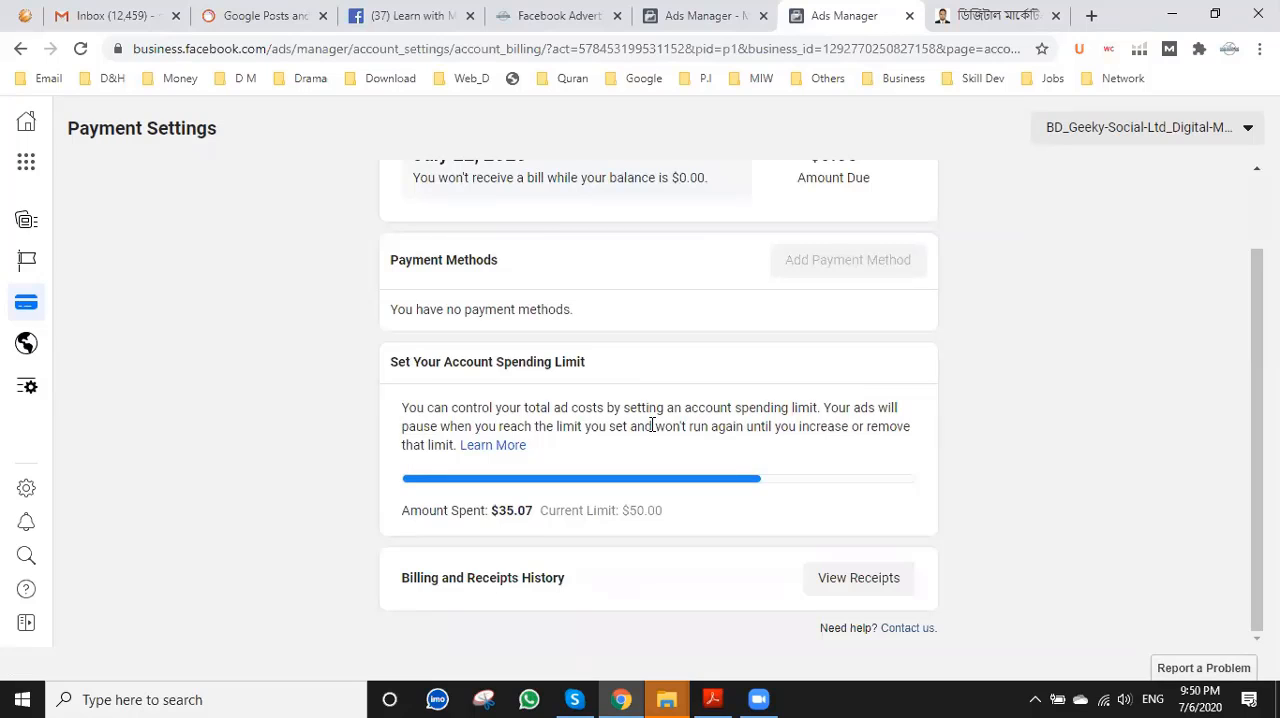
scroll(651, 425, up, 1)
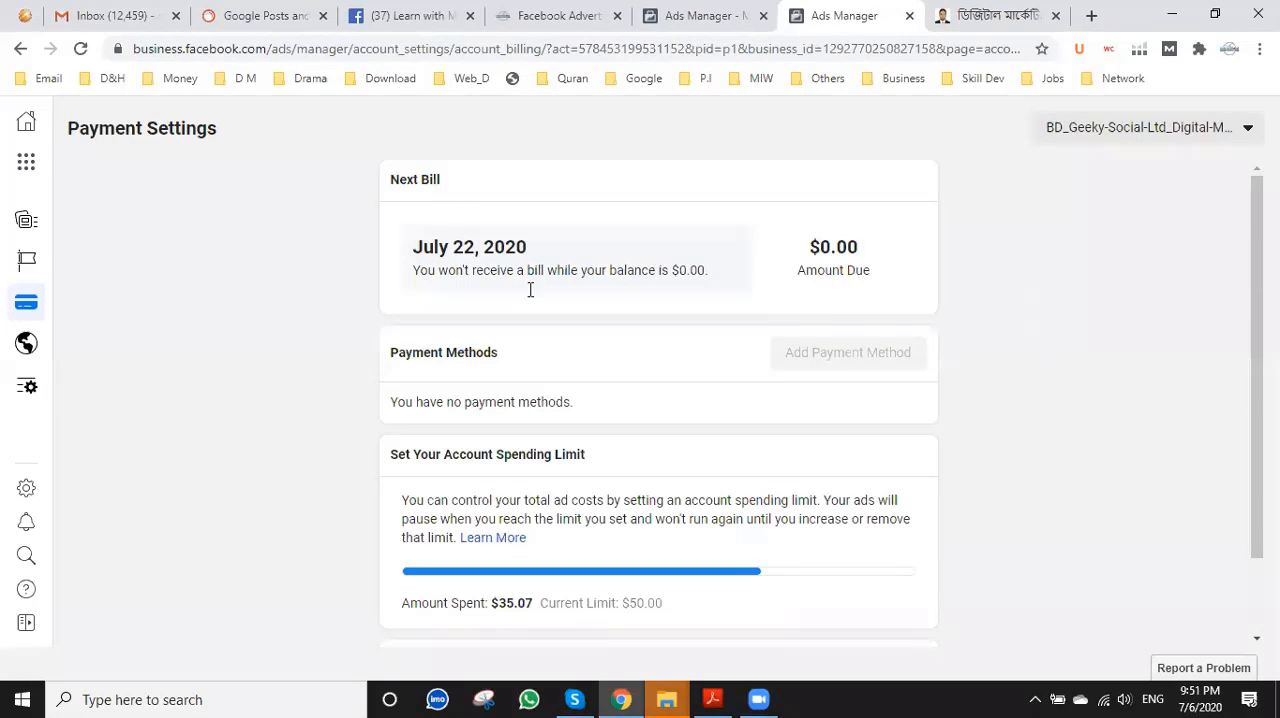
scroll(431, 380, down, 1)
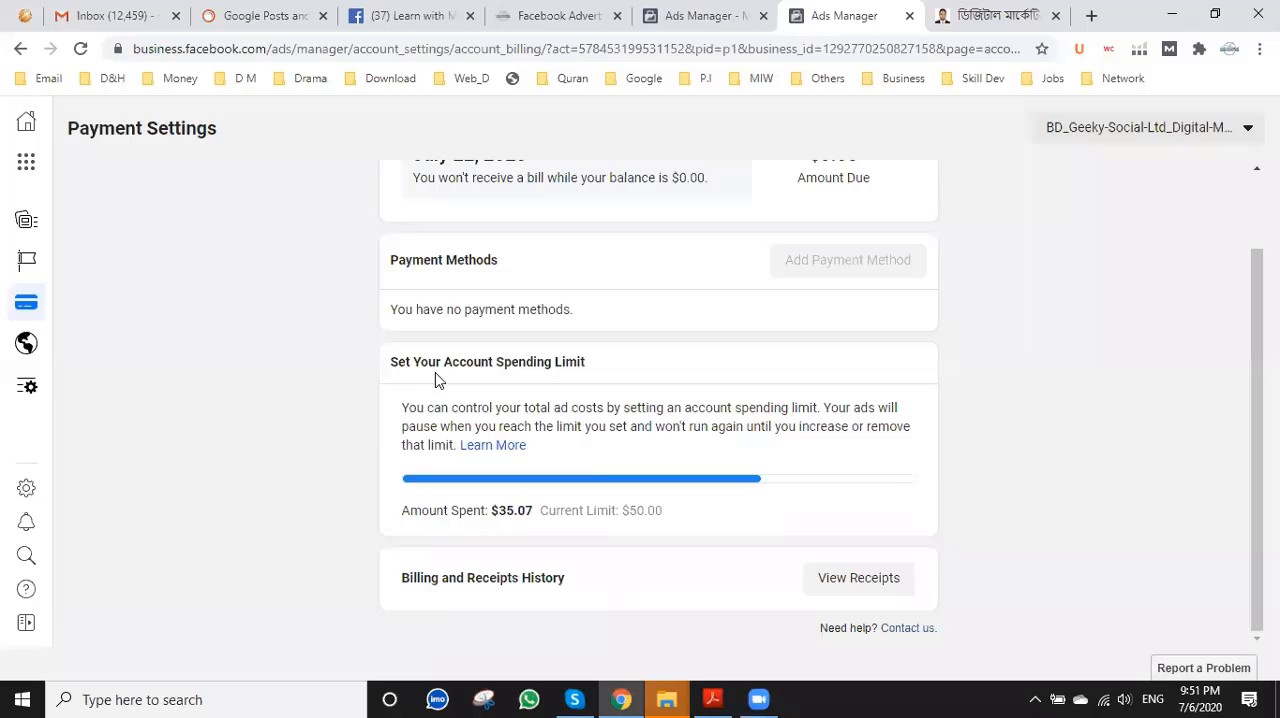
click(846, 579)
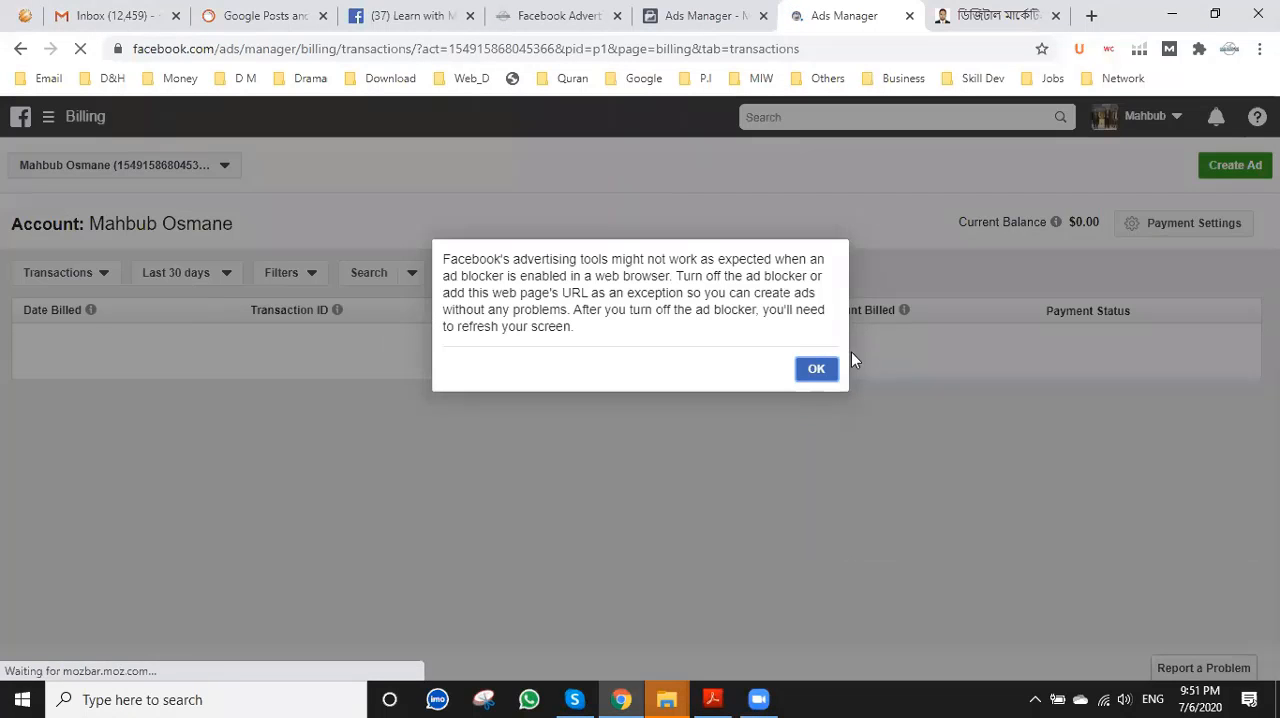
click(818, 370)
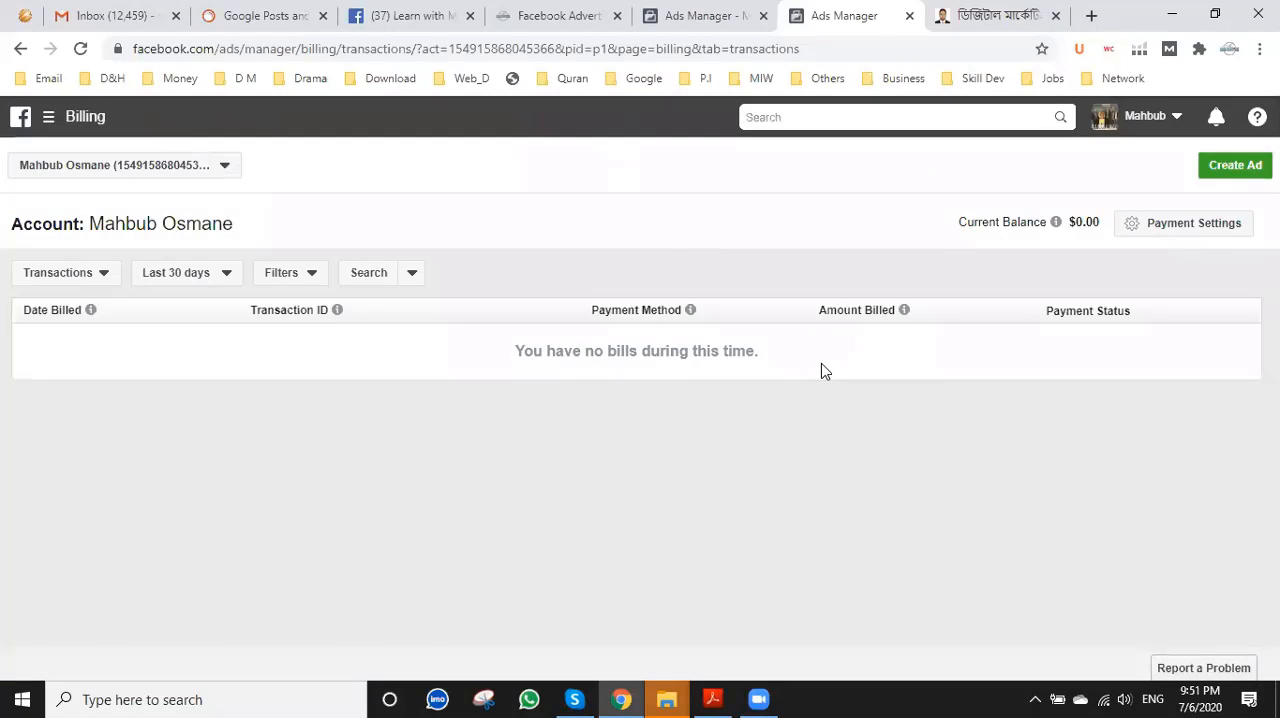
Check the list of available ad accounts and open the payment settings of the personal ad account.
click(201, 168)
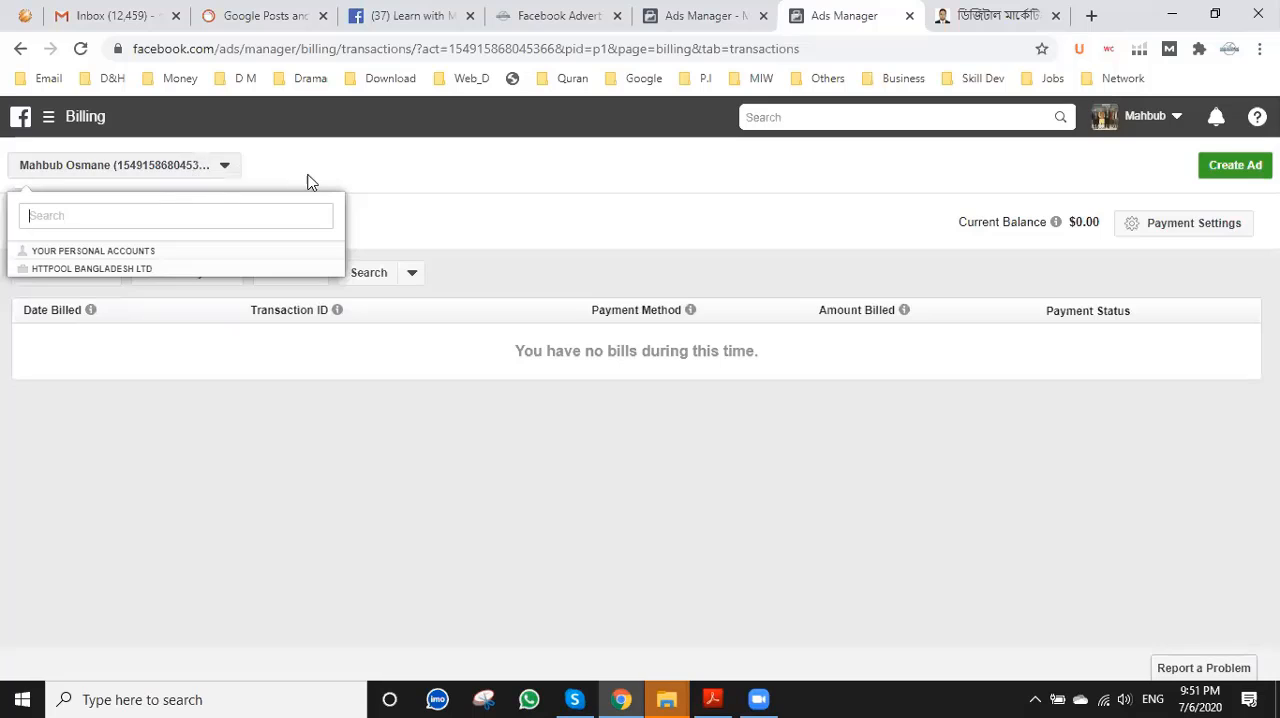
click(311, 178)
click(218, 172)
click(555, 221)
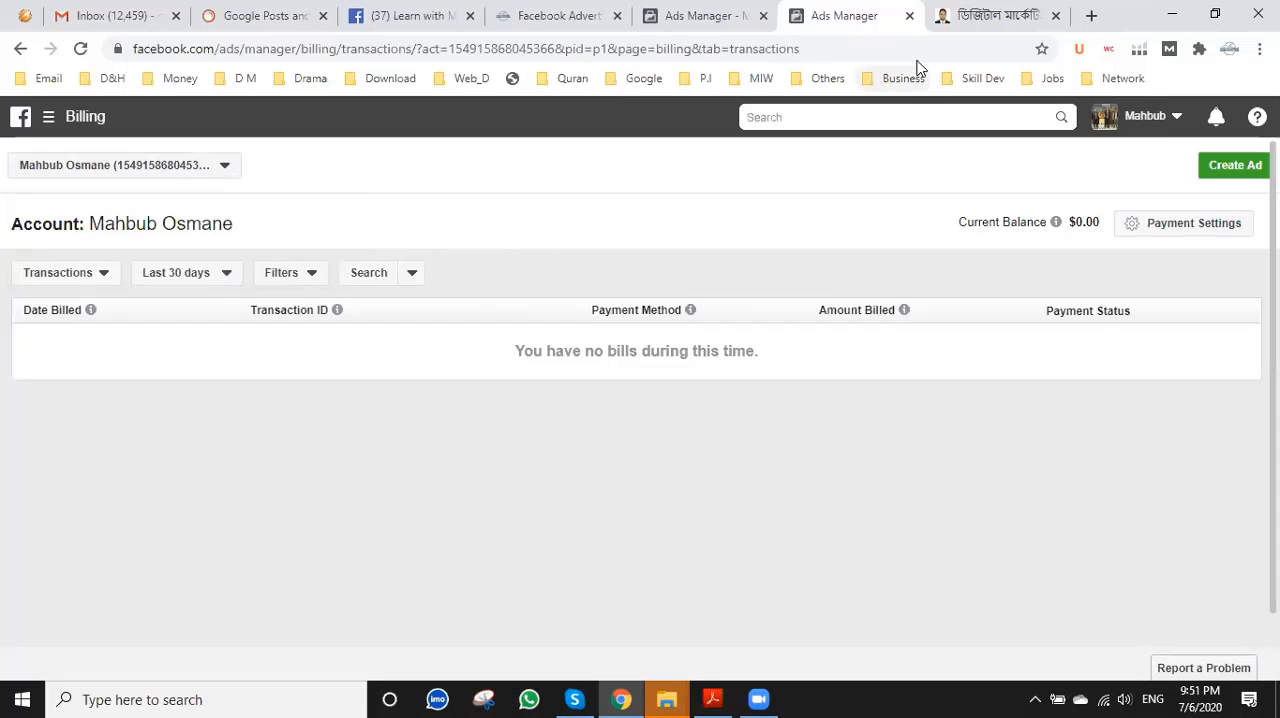
click(1204, 225)
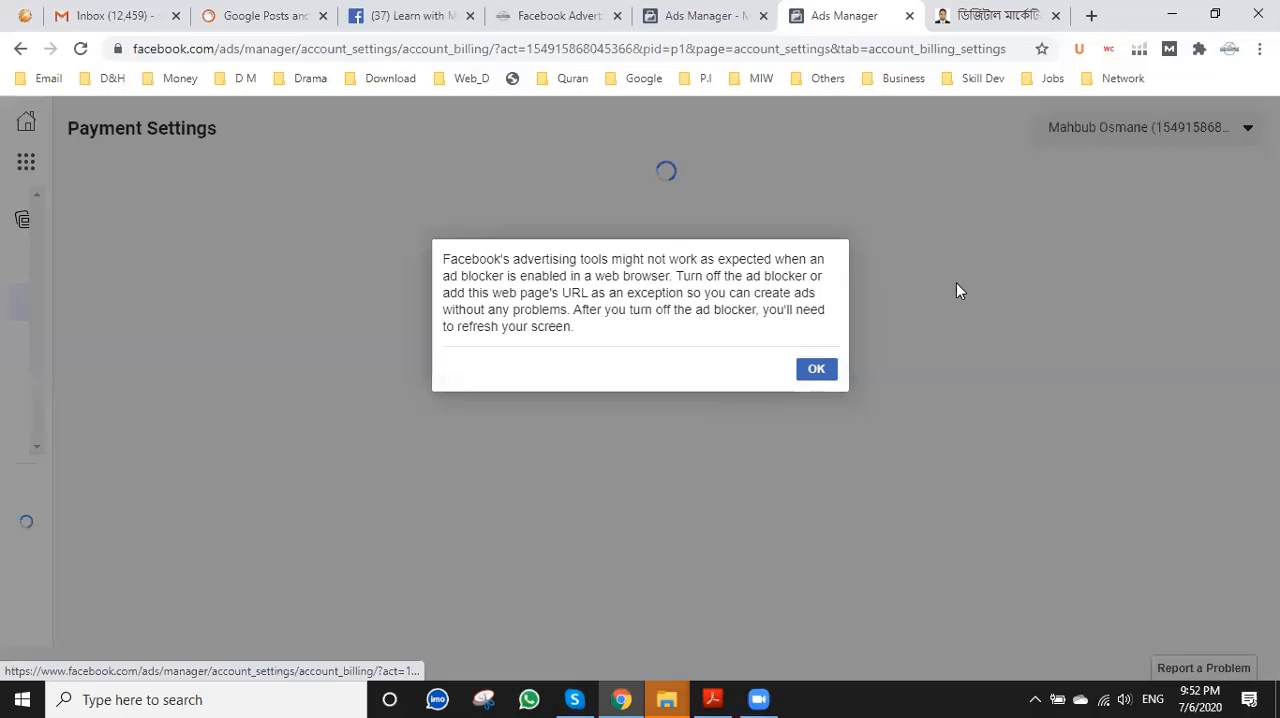
click(817, 370)
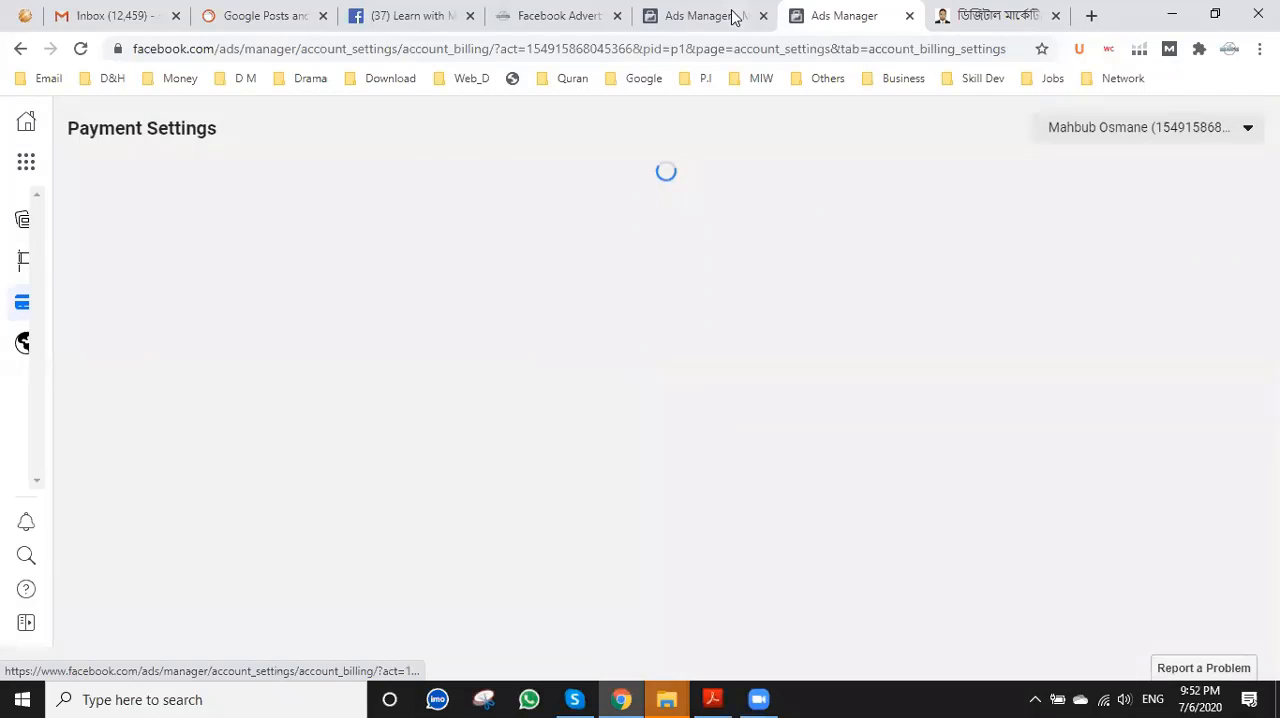
Return to the campaign creation page and choose Engagement as the marketing objective.
click(733, 16)
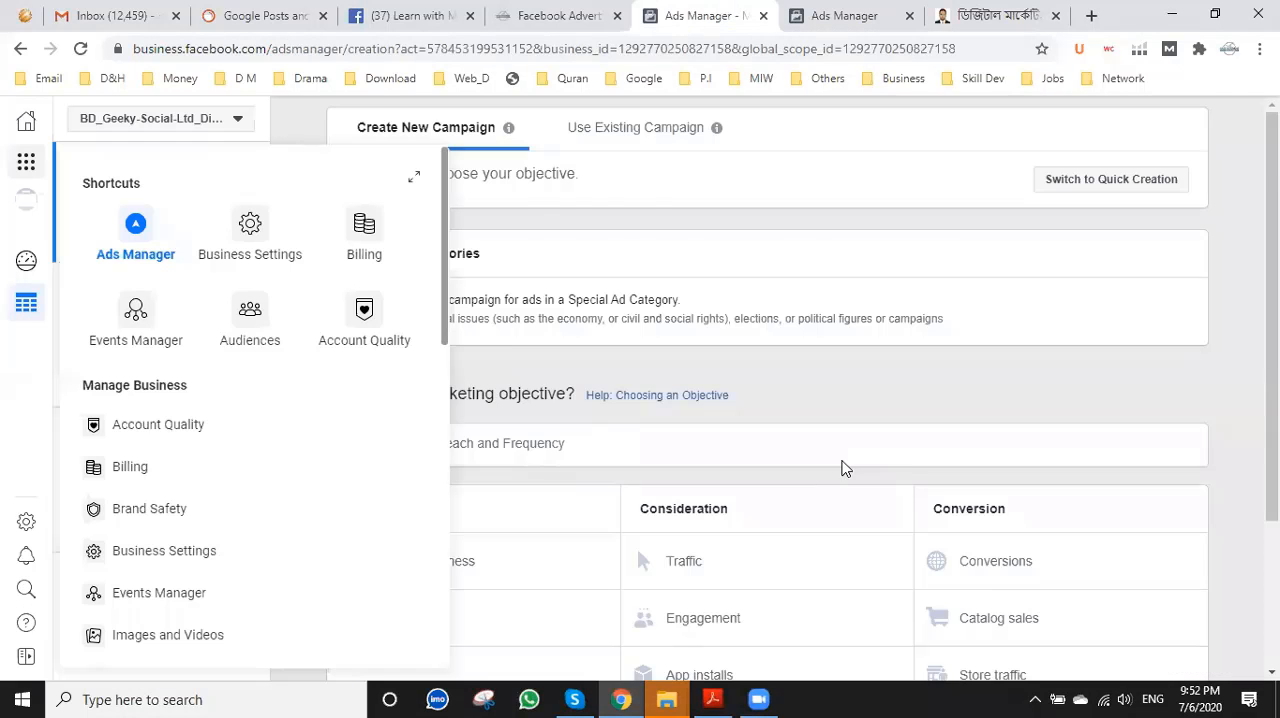
scroll(827, 476, down, 1)
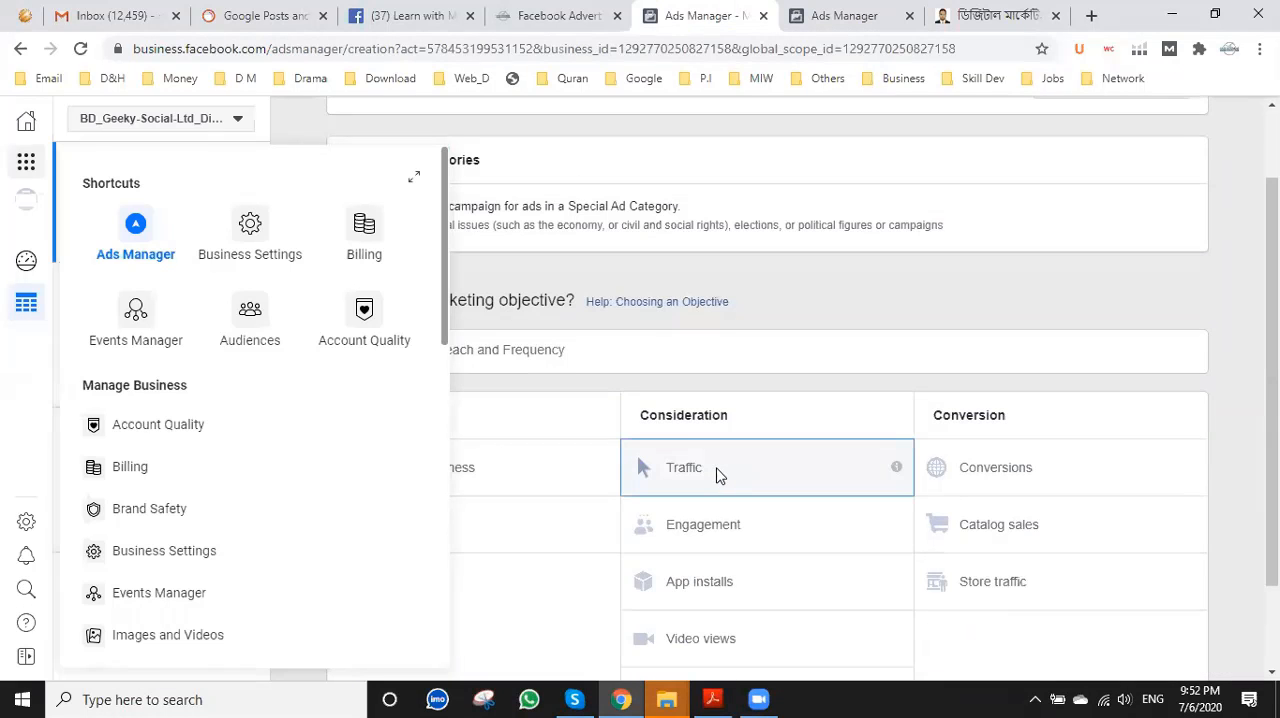
click(865, 442)
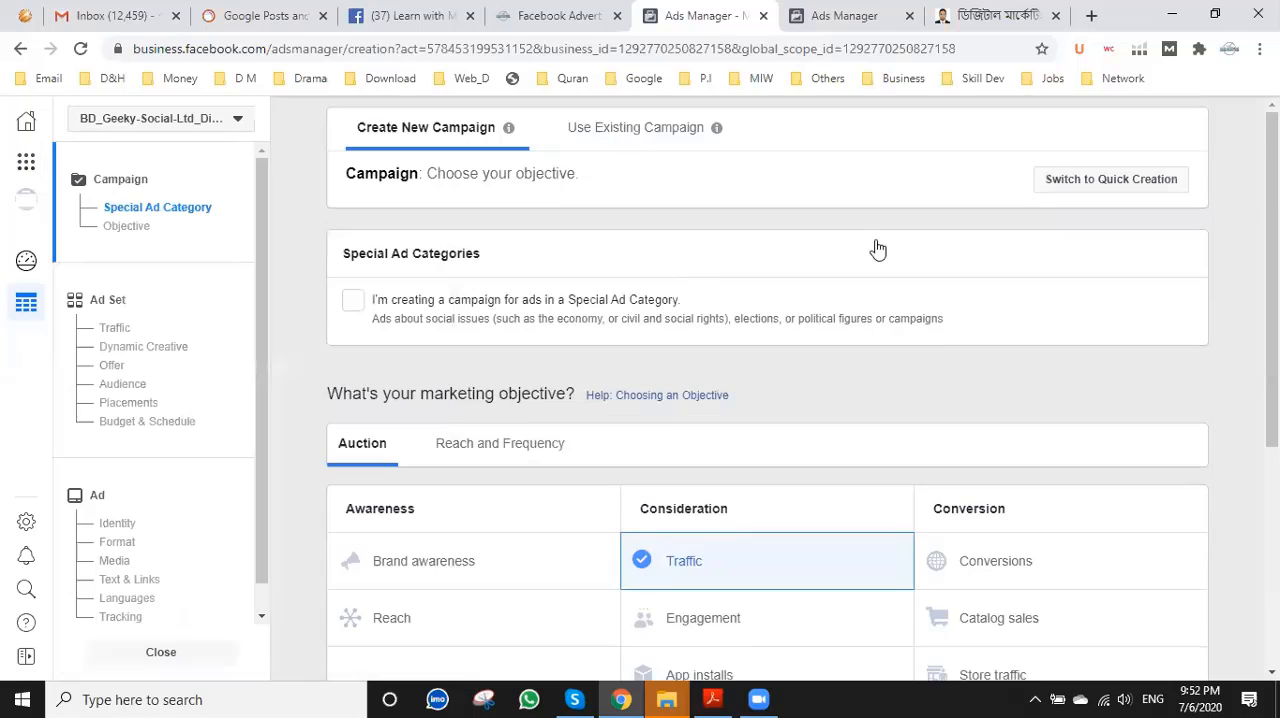
scroll(925, 390, down, 3)
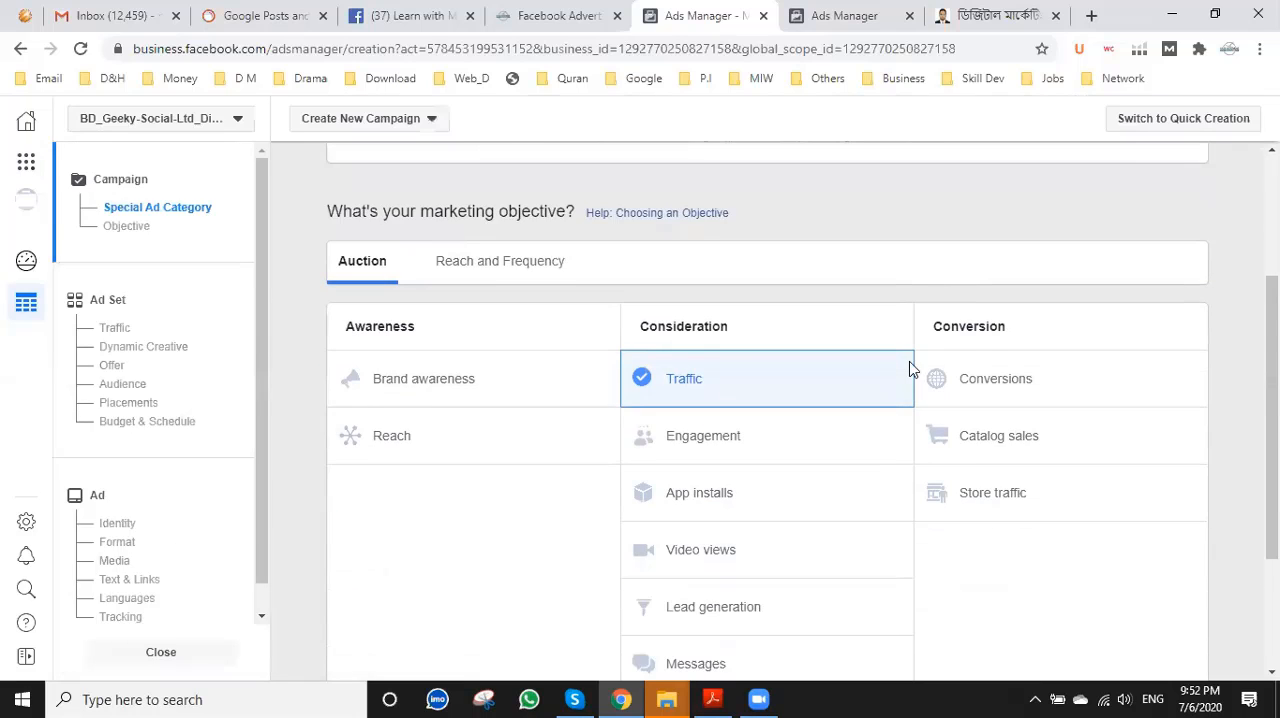
scroll(909, 362, down, 5)
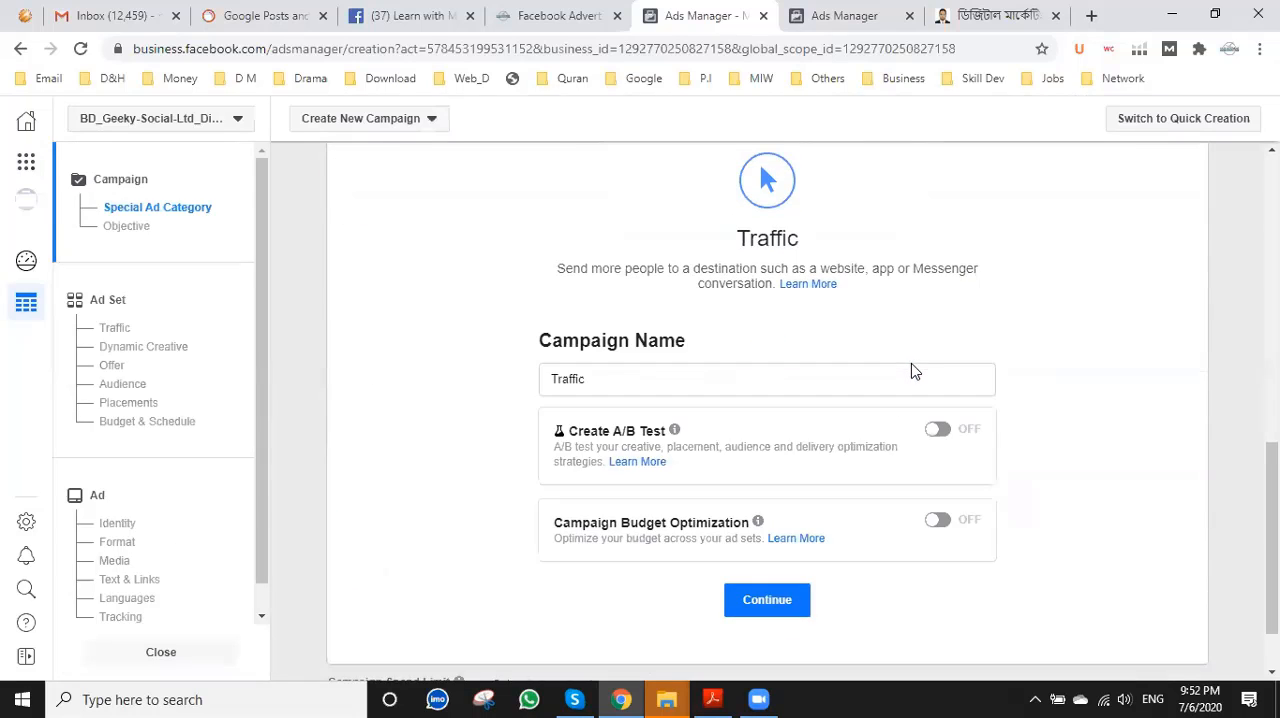
scroll(911, 364, up, 4)
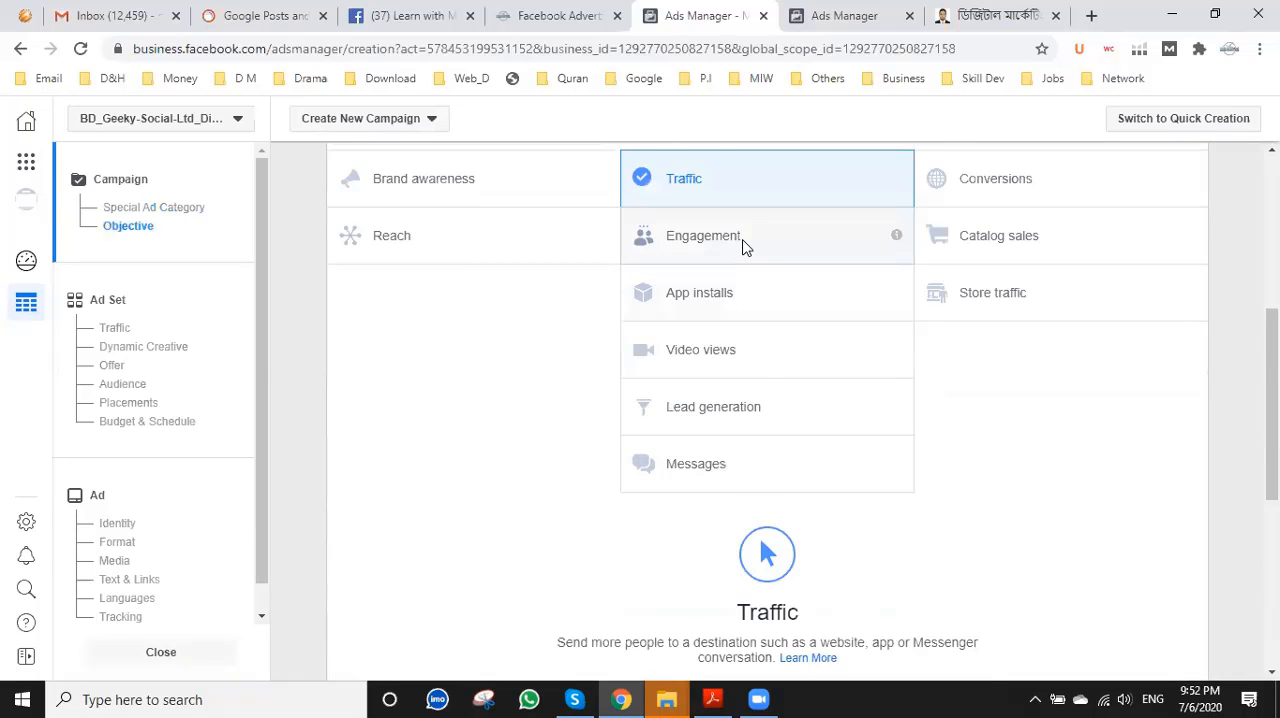
click(742, 247)
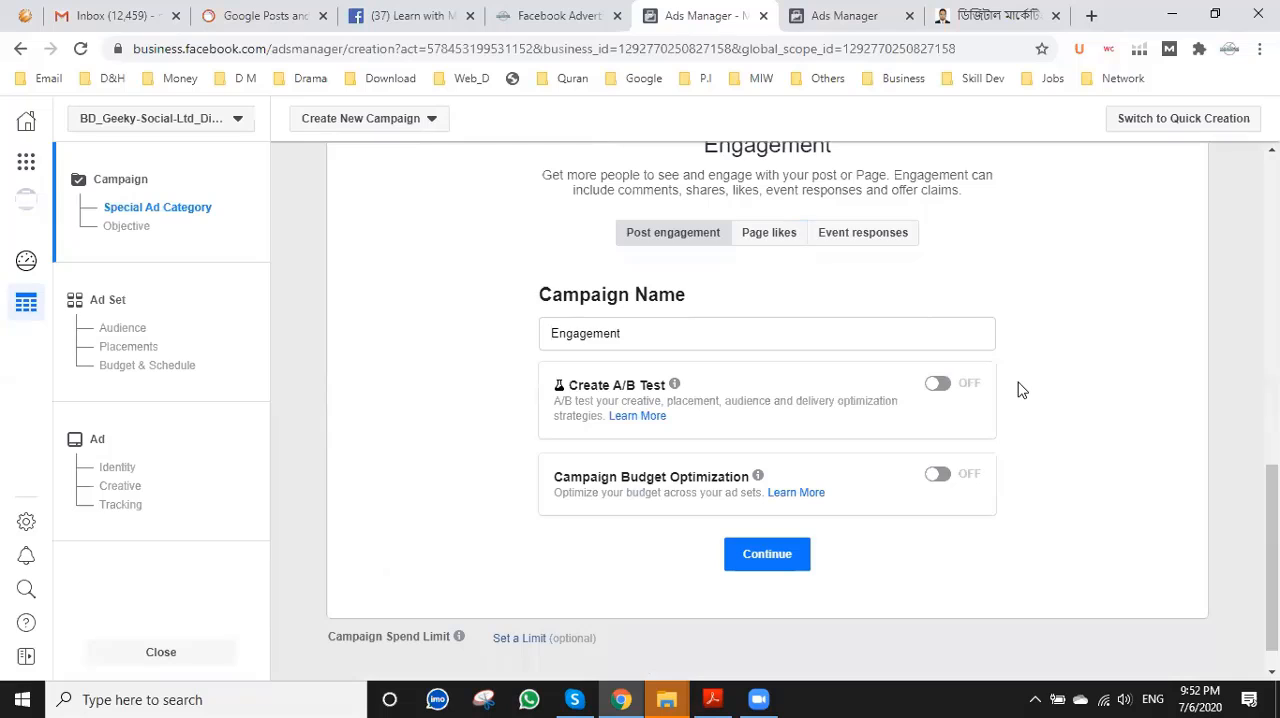
Enable the A/B test to inspect its variable options, and turn it off again.
click(936, 386)
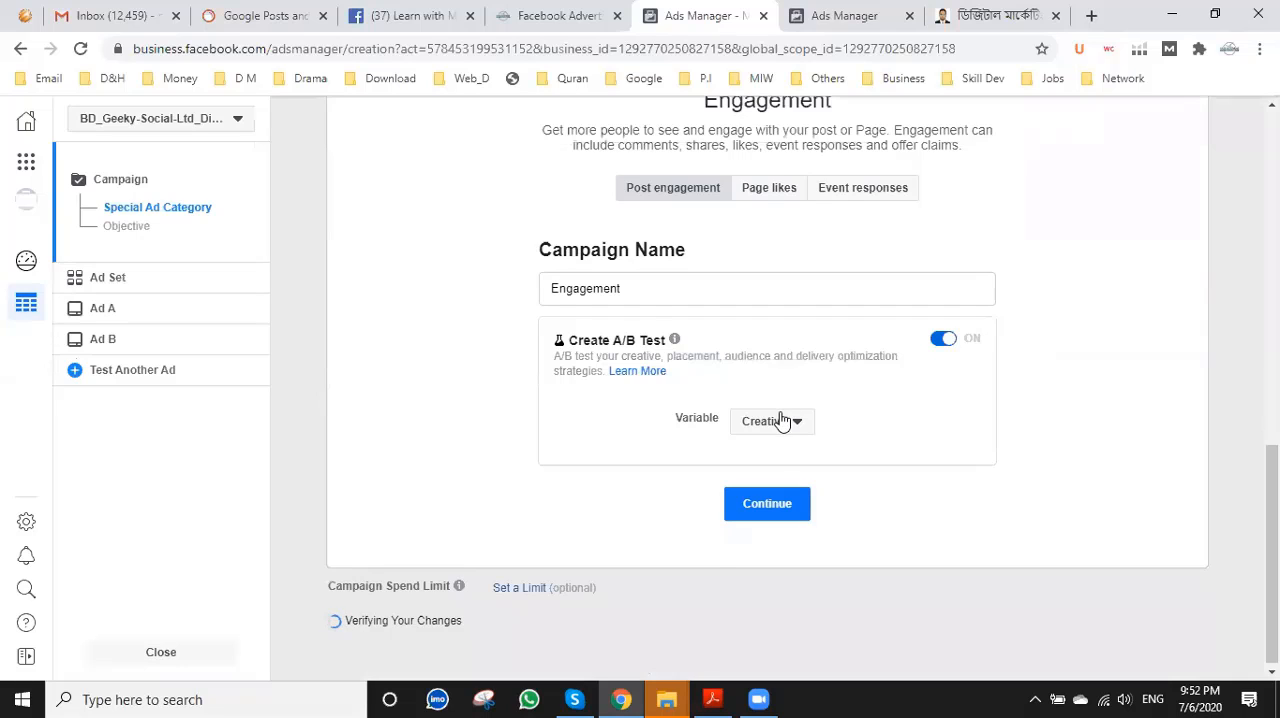
click(784, 480)
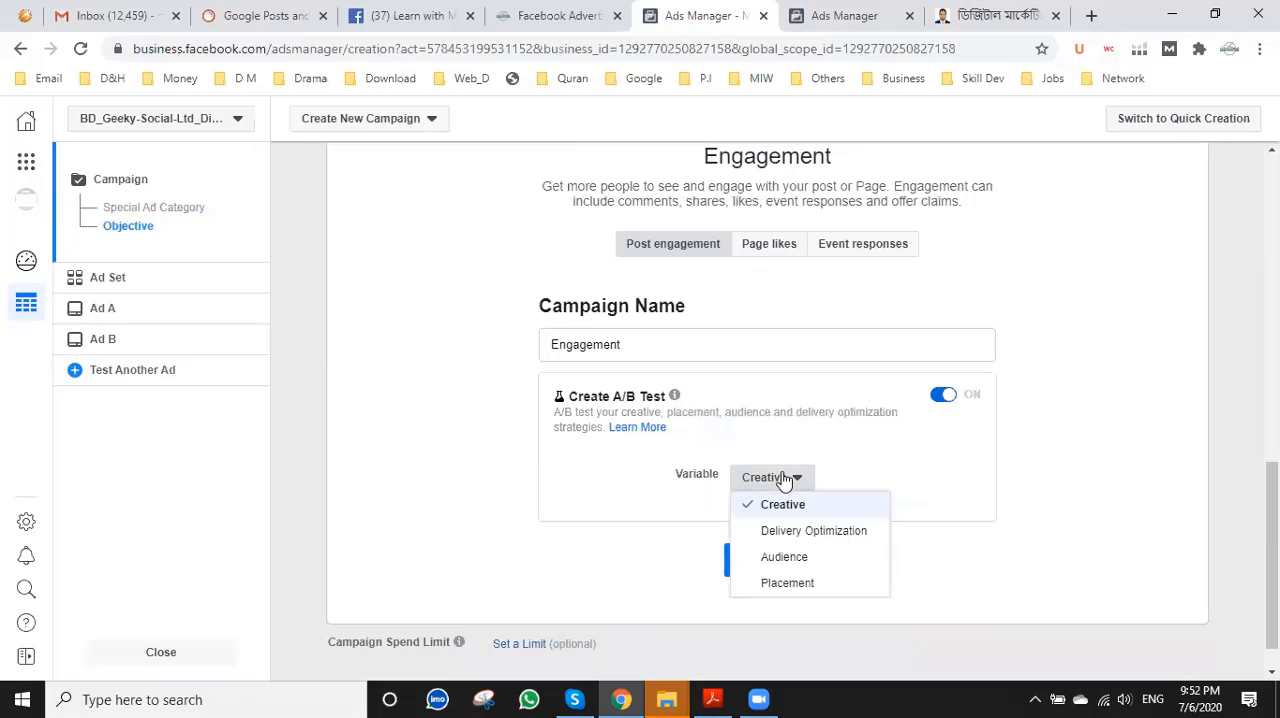
click(945, 395)
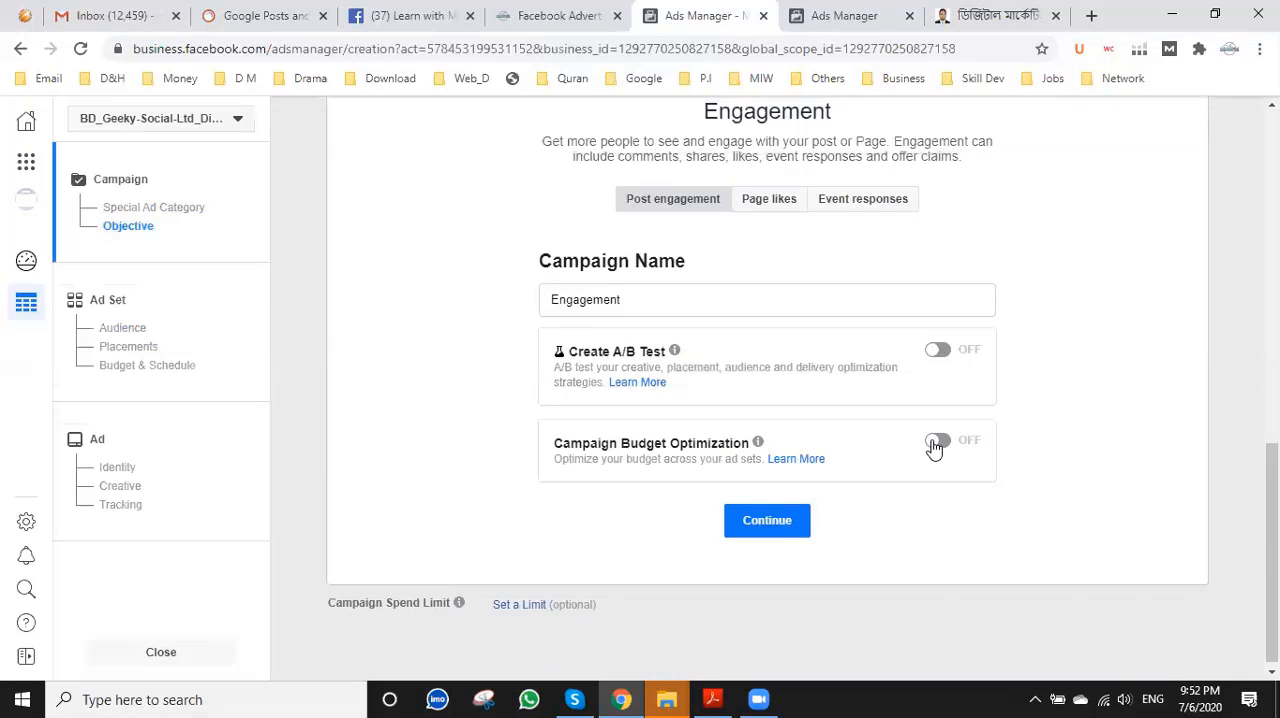
Continue from the Engagement campaign setup to the ad set settings.
click(762, 521)
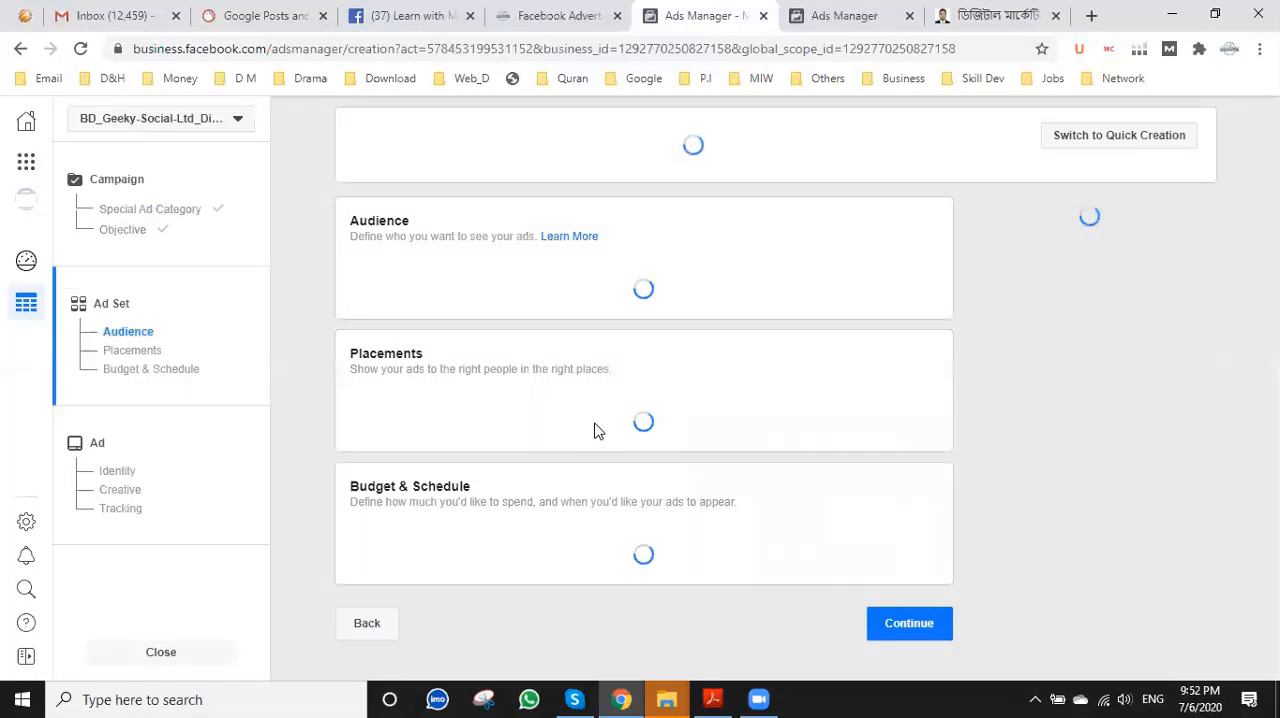
Return to the personal account's payment settings and examine its payment methods, ad credits, spending limit and billing section.
click(856, 14)
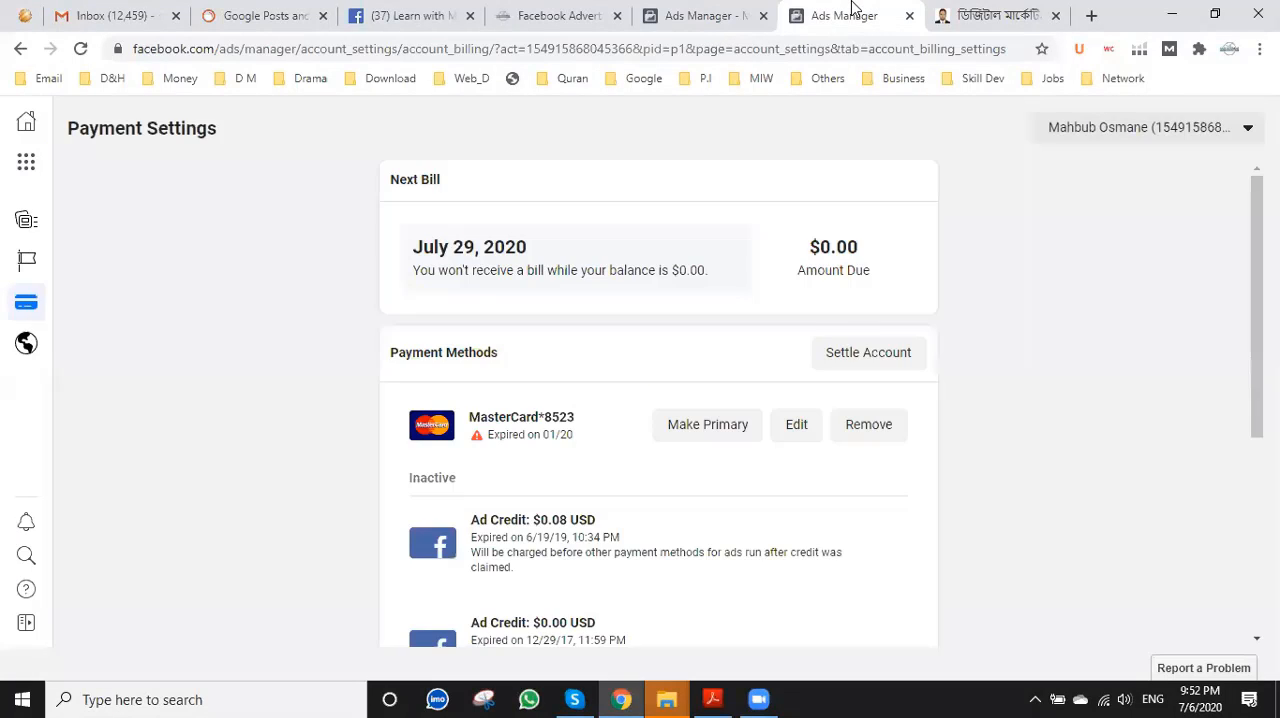
scroll(594, 363, down, 1)
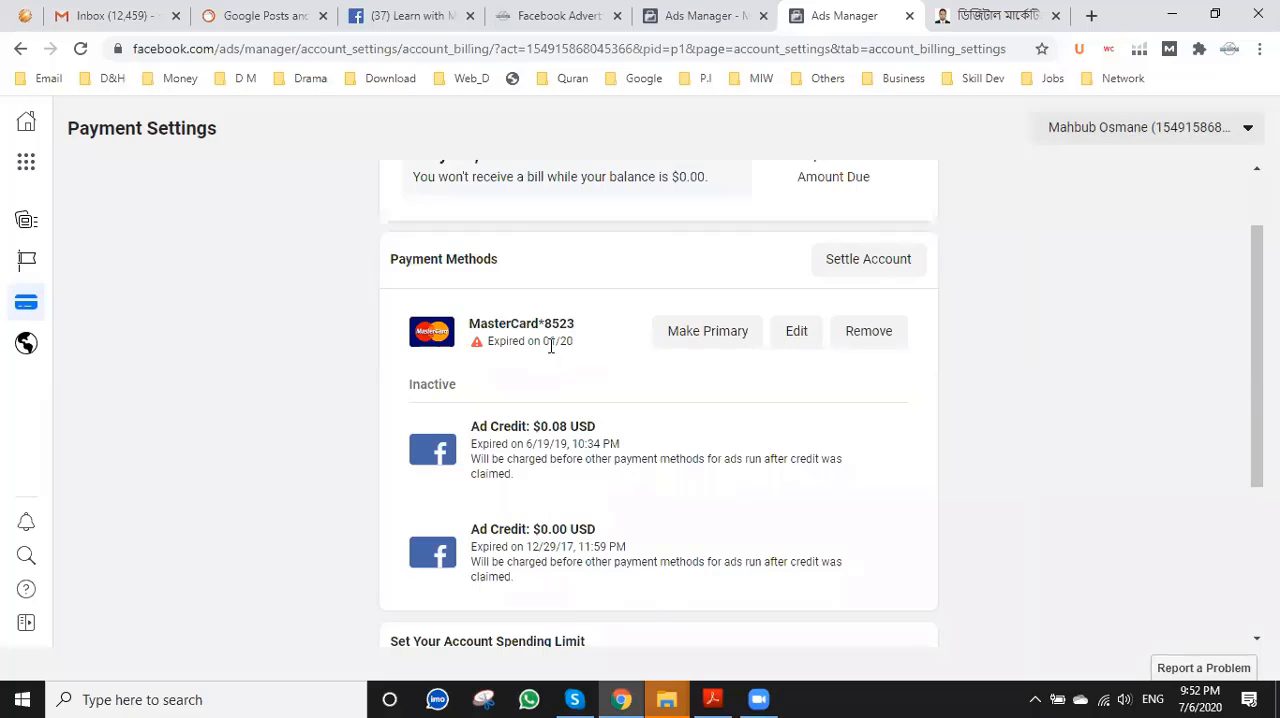
scroll(550, 346, down, 1)
scroll(553, 346, down, 1)
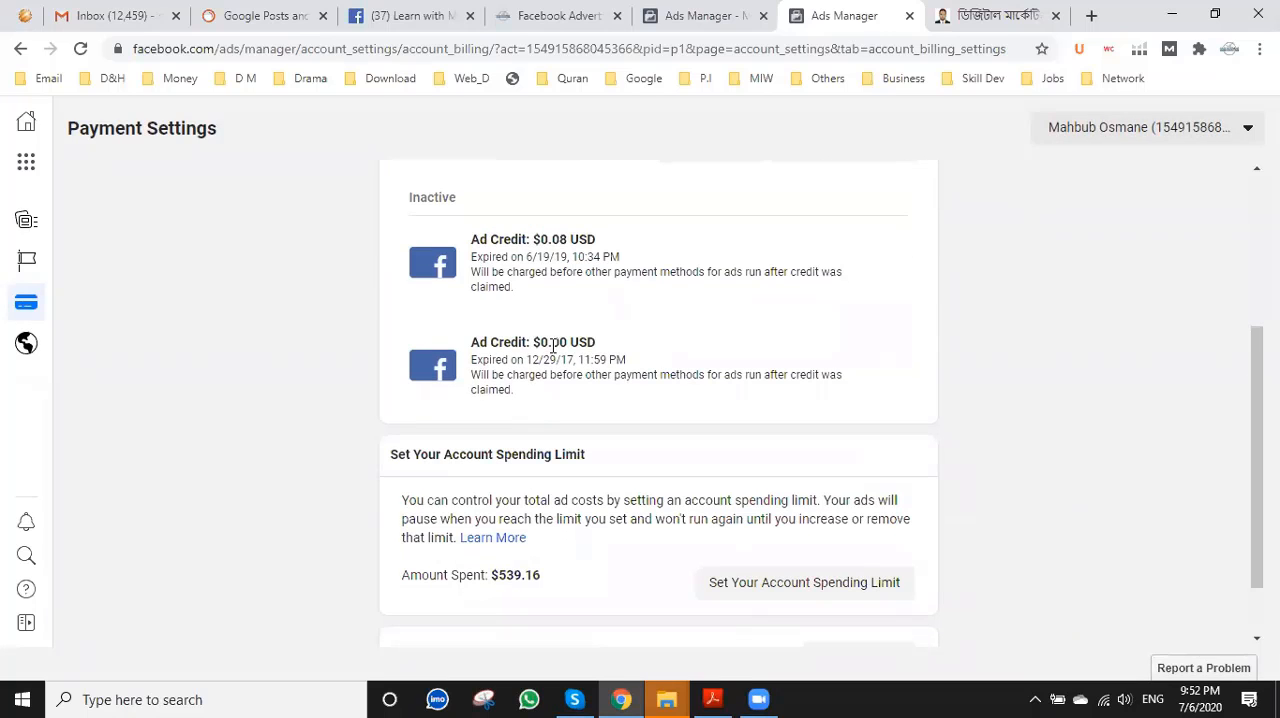
scroll(567, 378, down, 1)
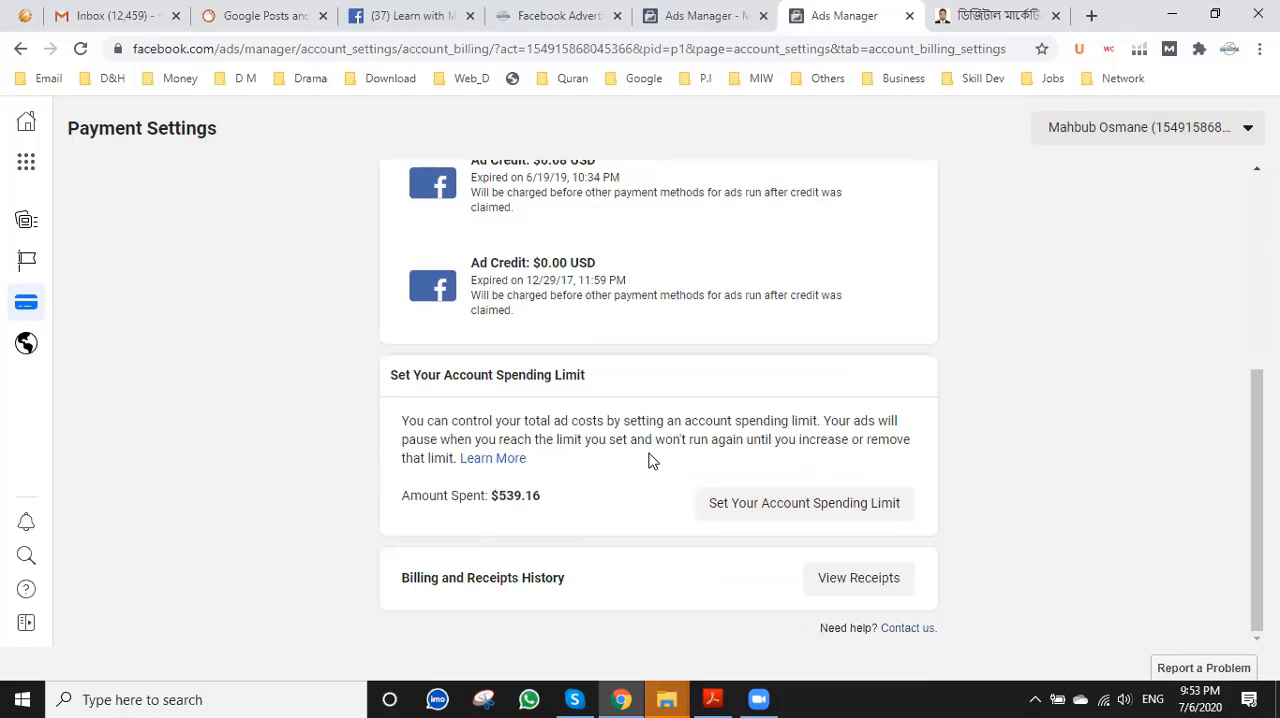
scroll(649, 457, up, 2)
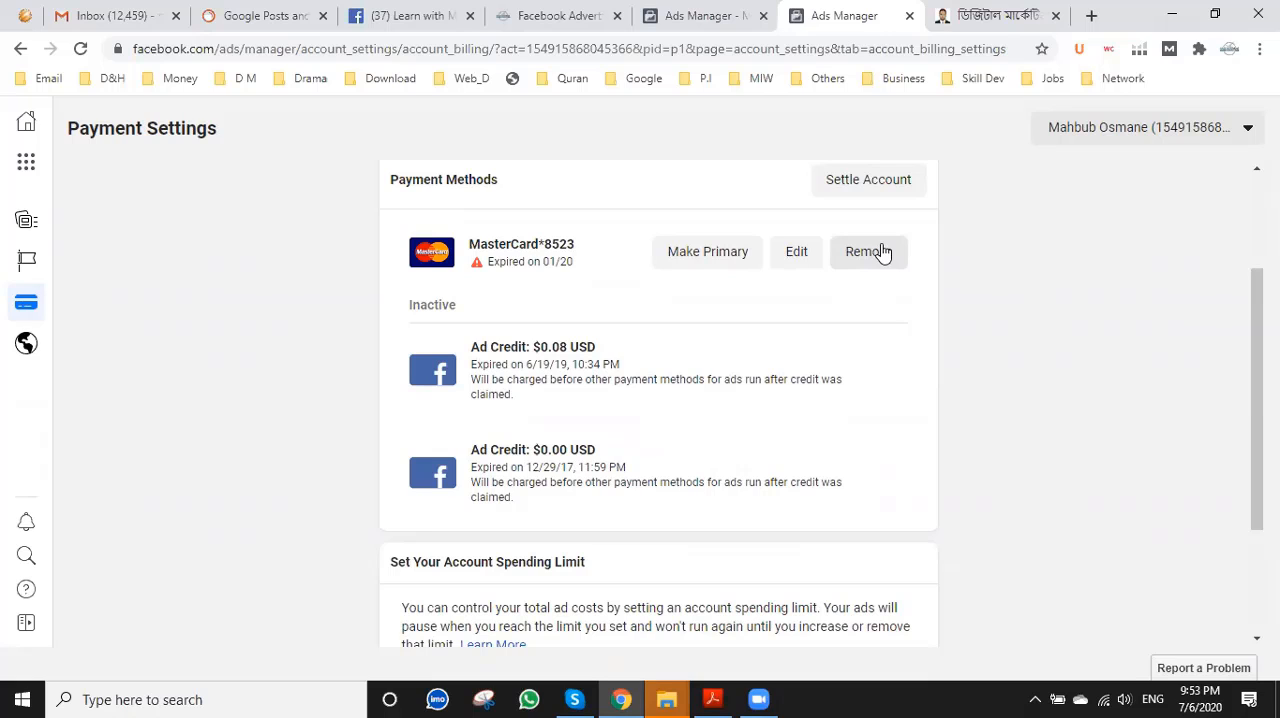
Open the expired MasterCard for editing, inspect its country list and expiration fields, and close the payment settings page without saving.
click(795, 257)
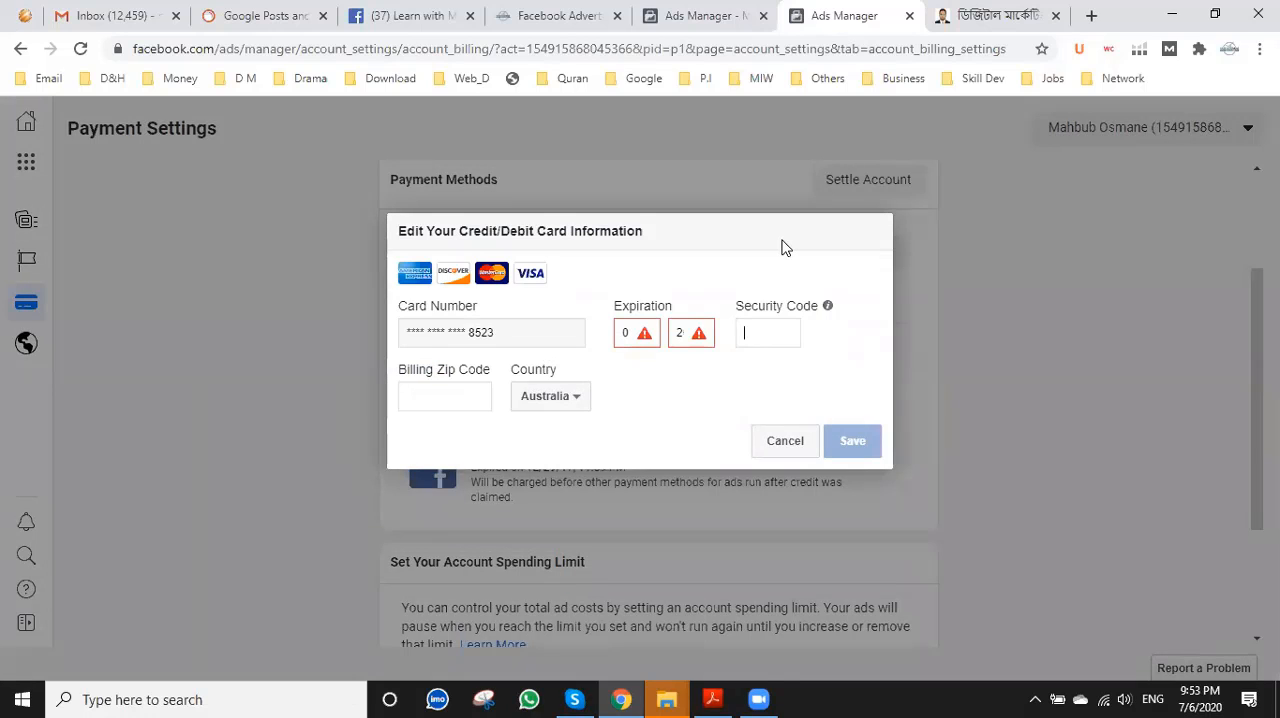
click(556, 399)
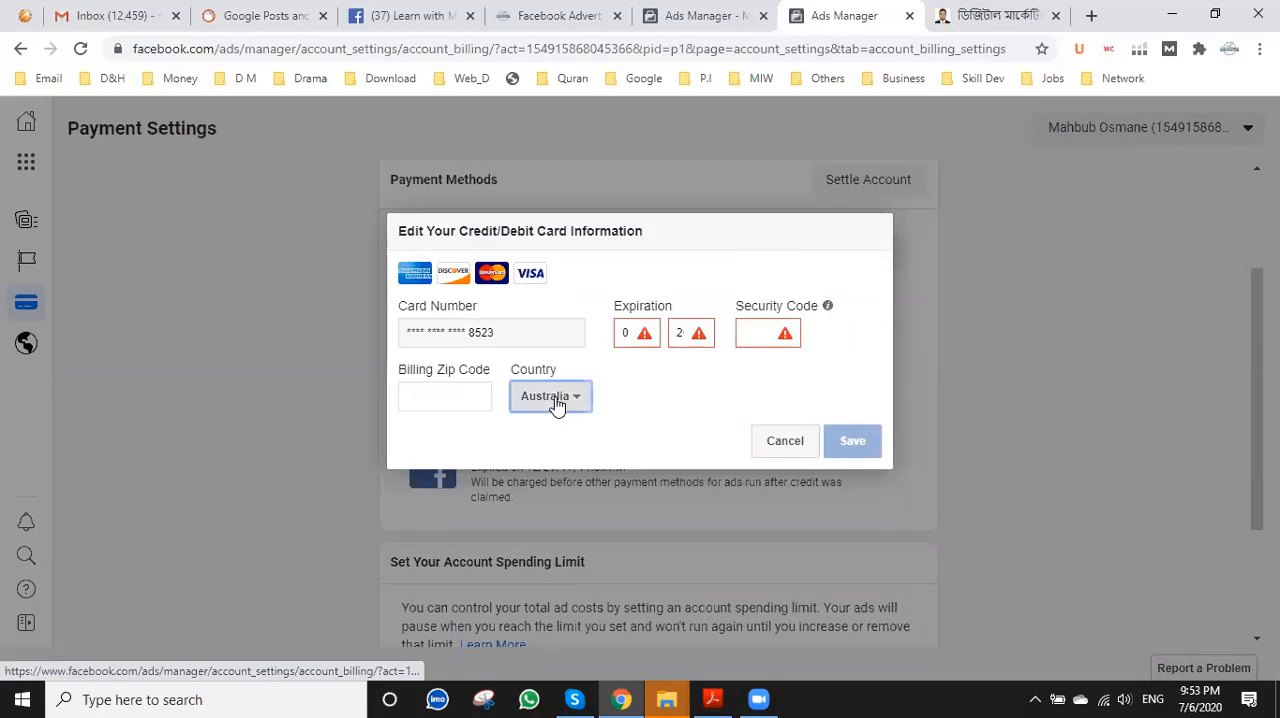
click(557, 402)
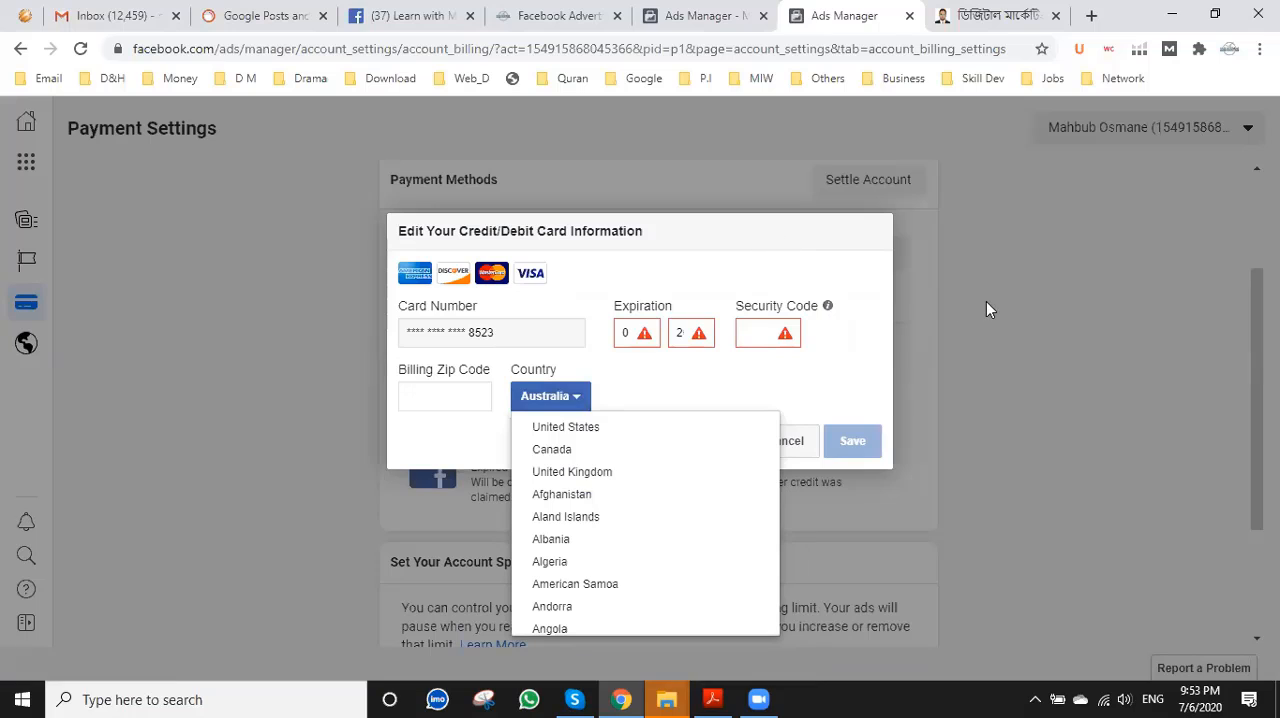
click(690, 333)
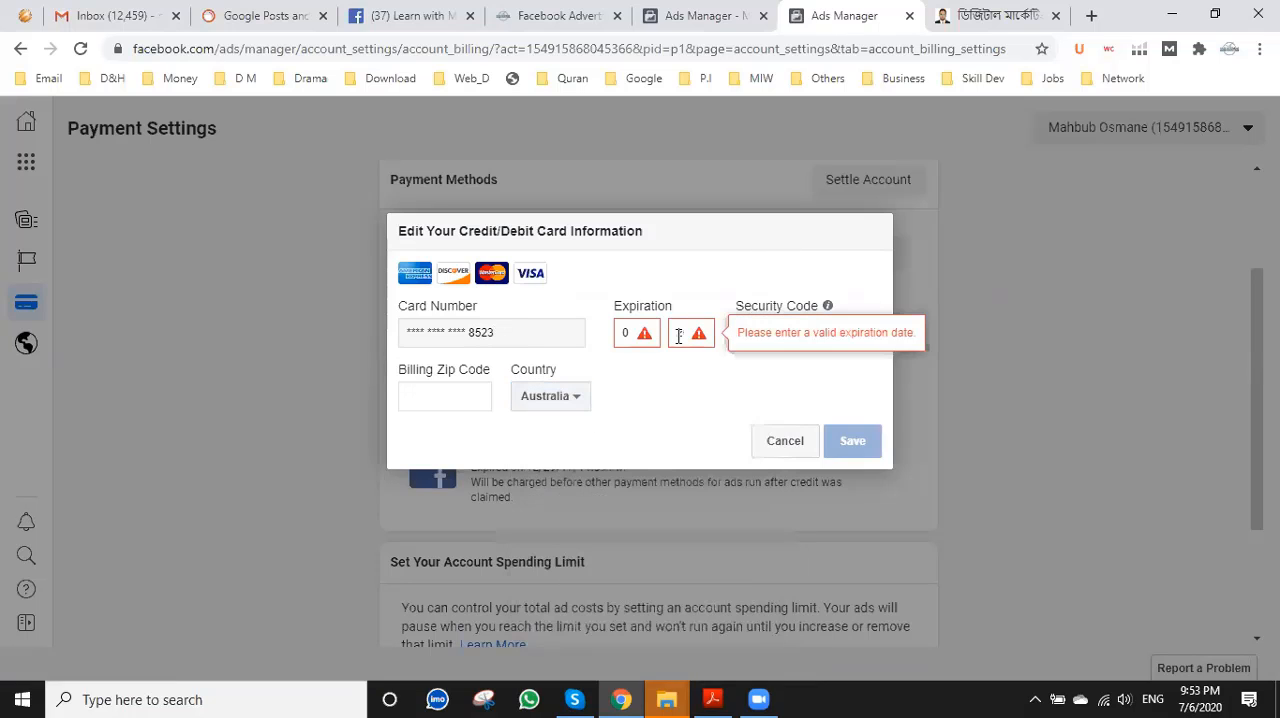
click(980, 303)
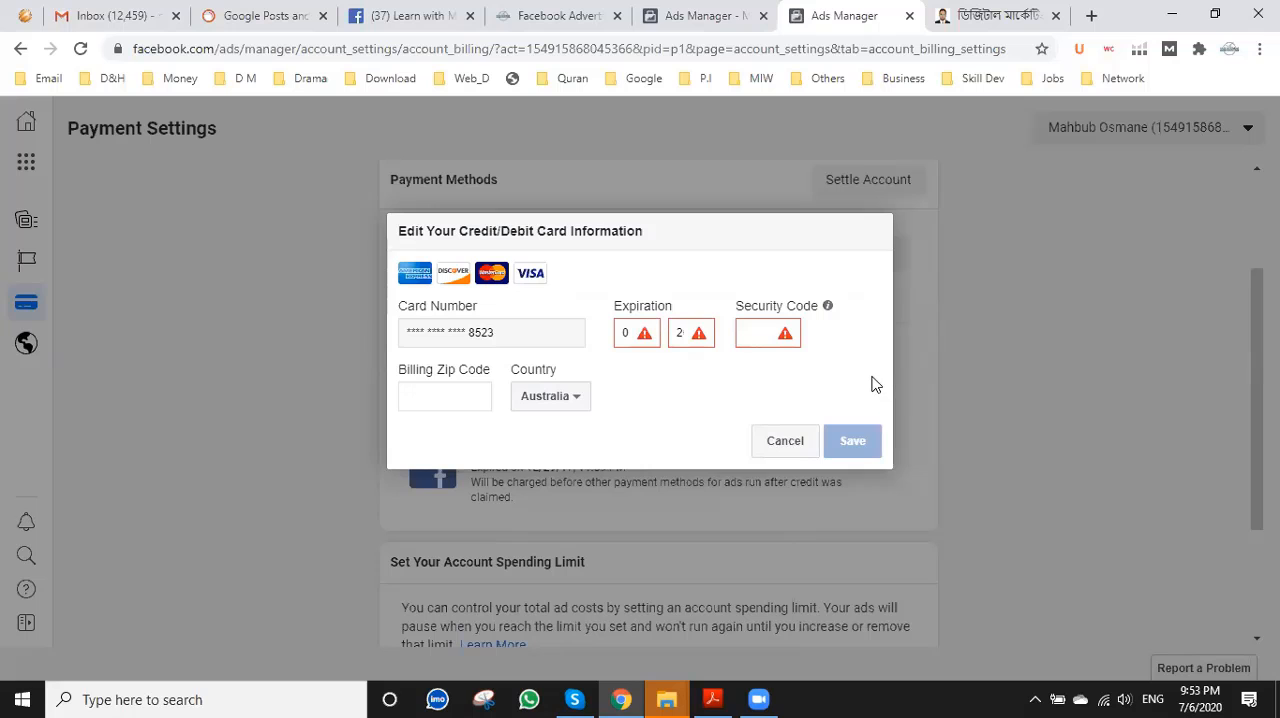
click(912, 19)
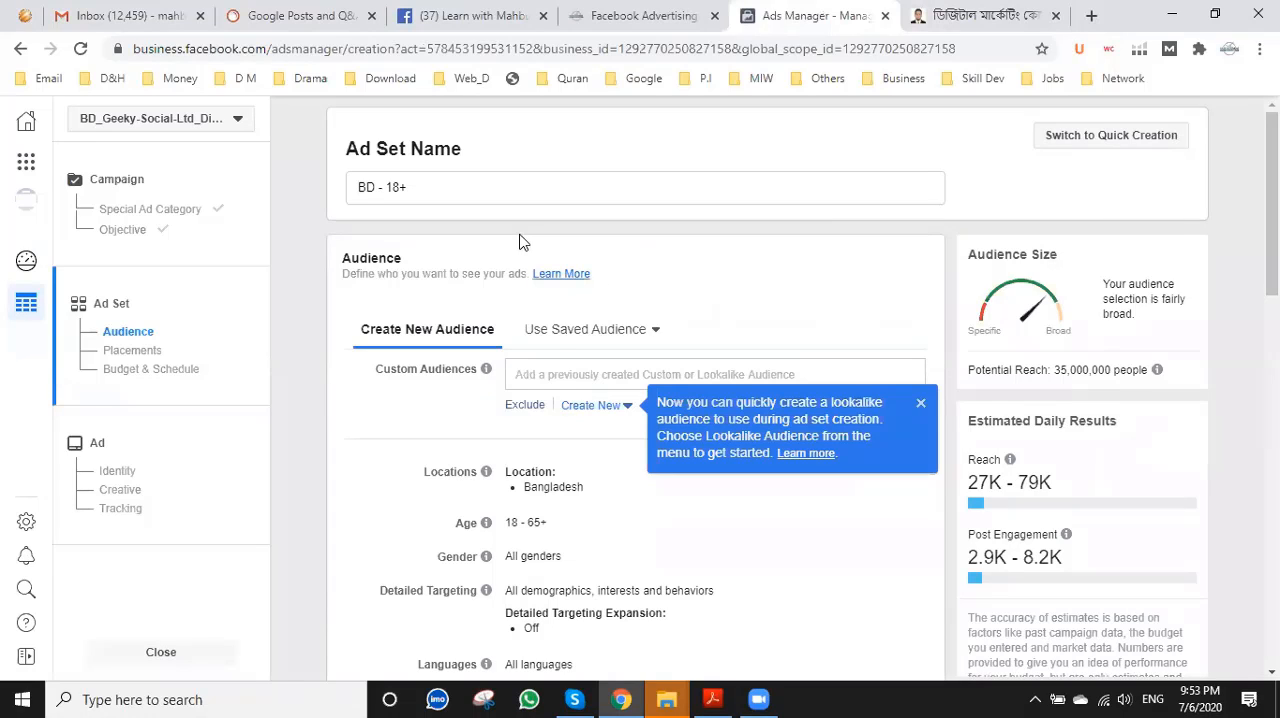
Replace the ad set name with the suggested existing name "DMC - AD".
scroll(532, 268, down, 2)
scroll(480, 277, up, 2)
click(451, 191)
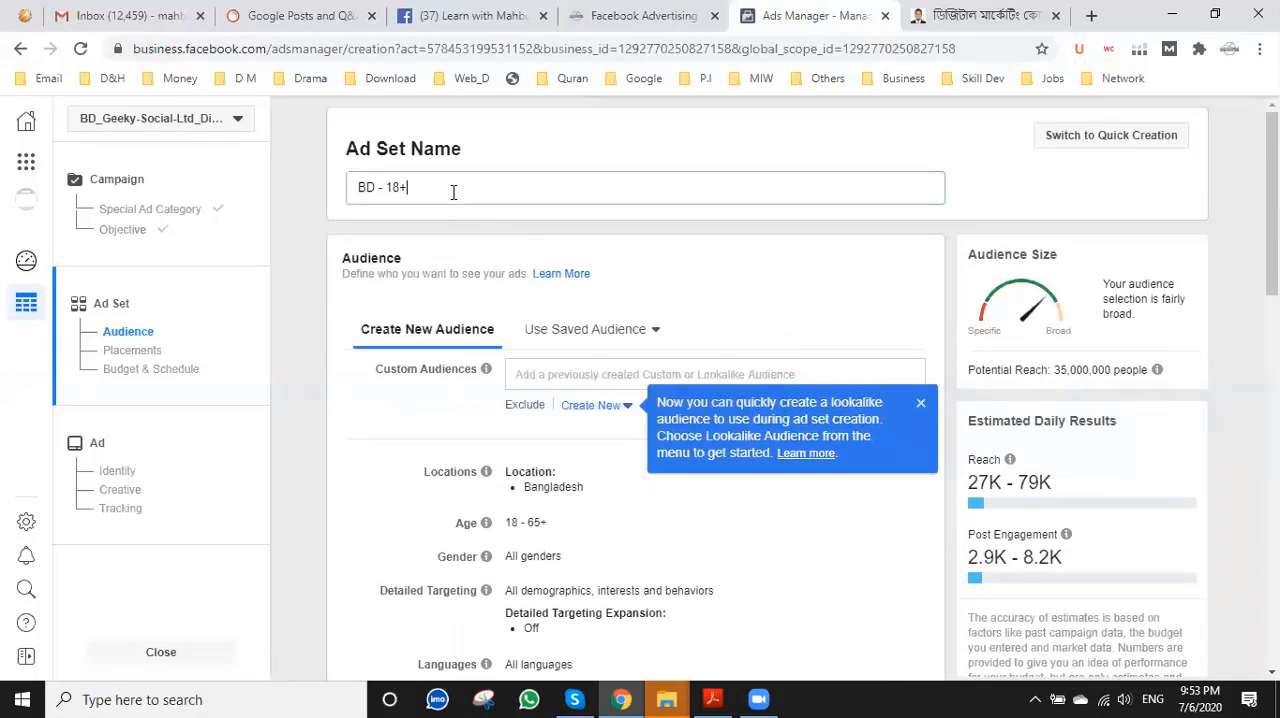
drag(451, 191, 322, 197)
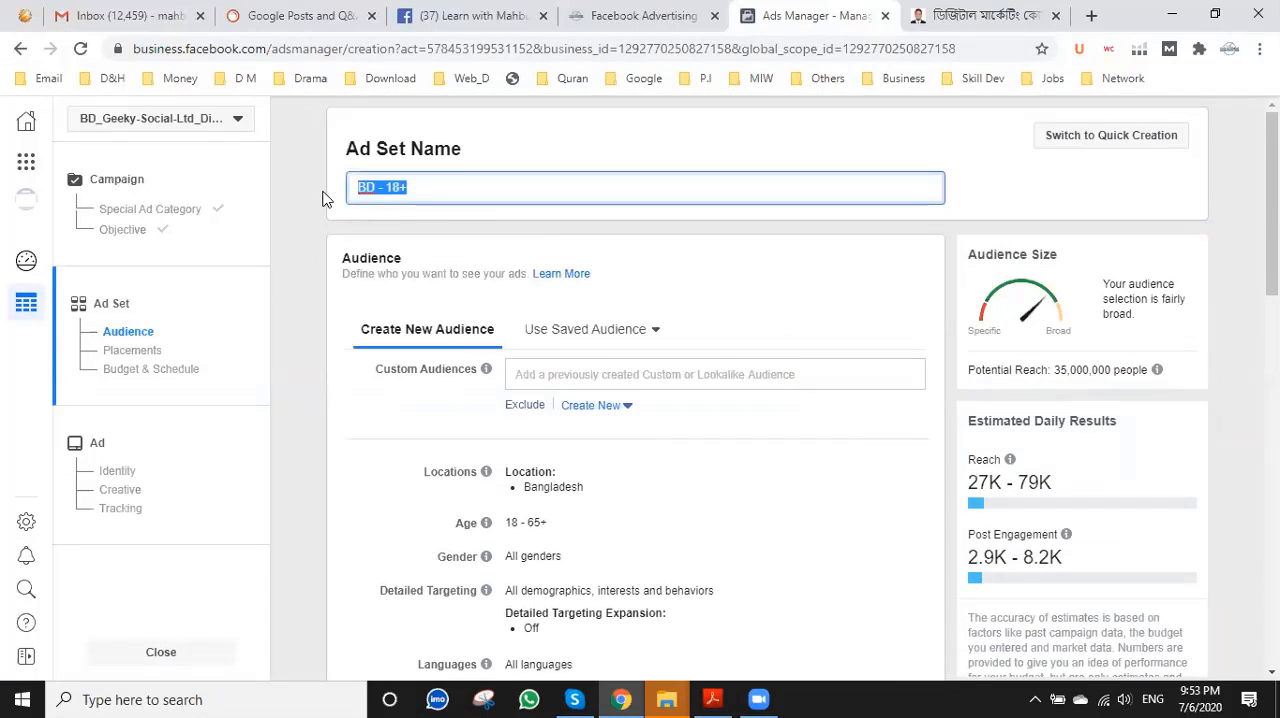
text(DMC)
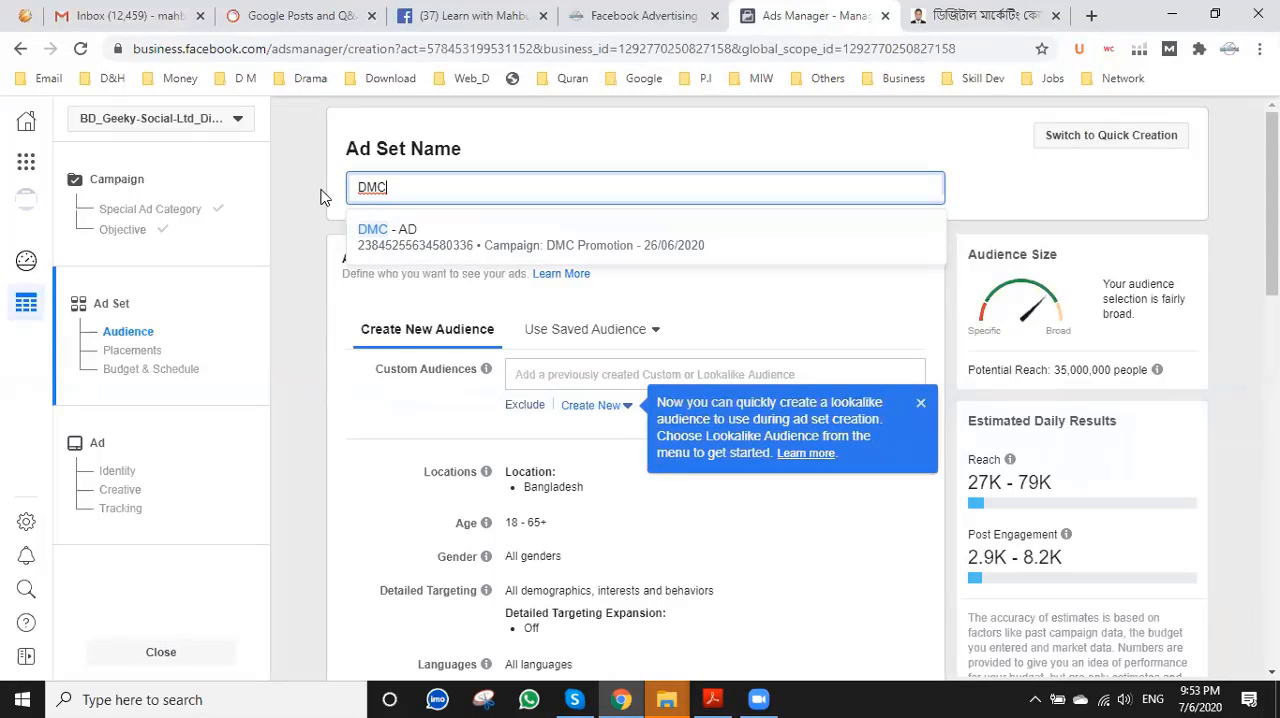
click(415, 245)
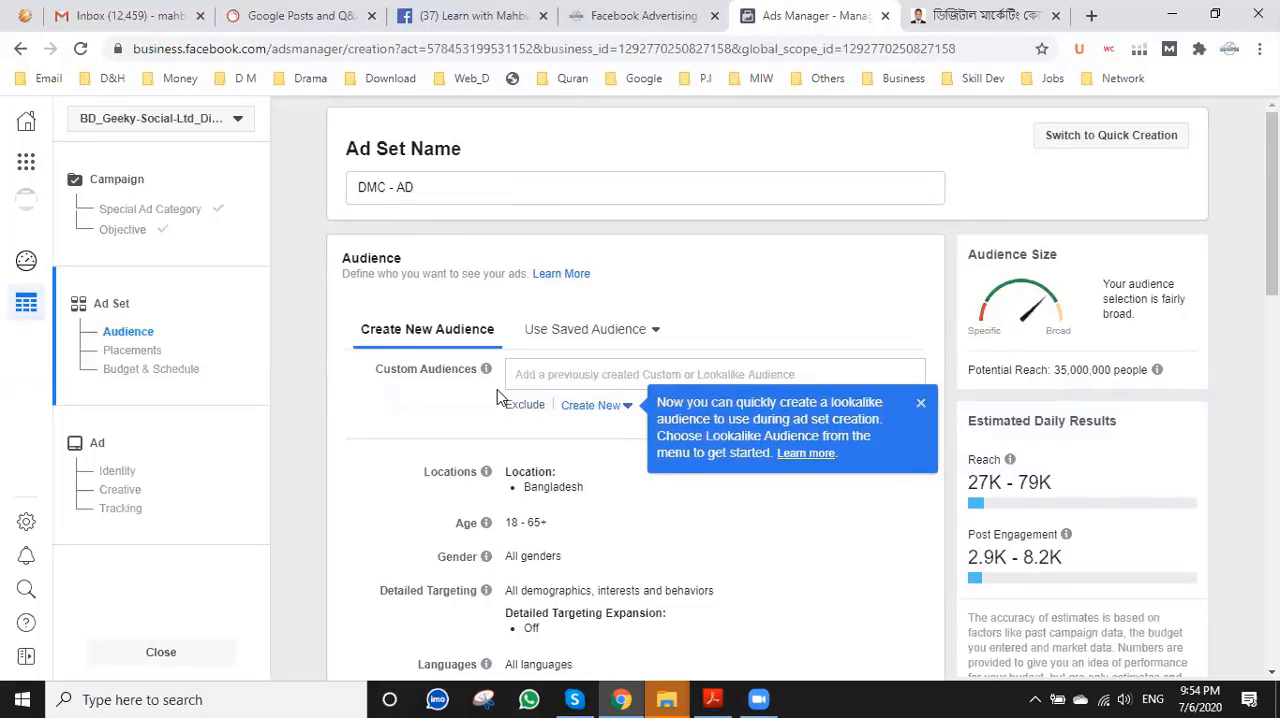
Extend the ad set name with a number so it reads "DMC - AD 03".
click(540, 373)
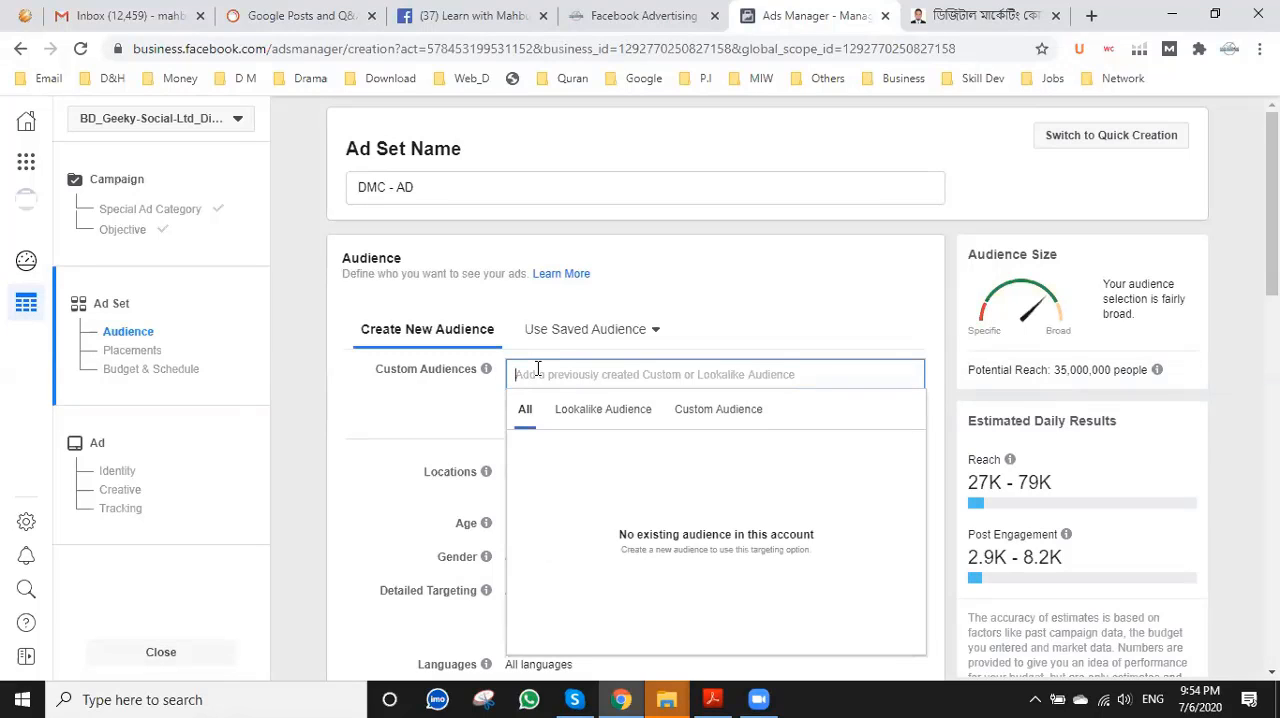
click(440, 186)
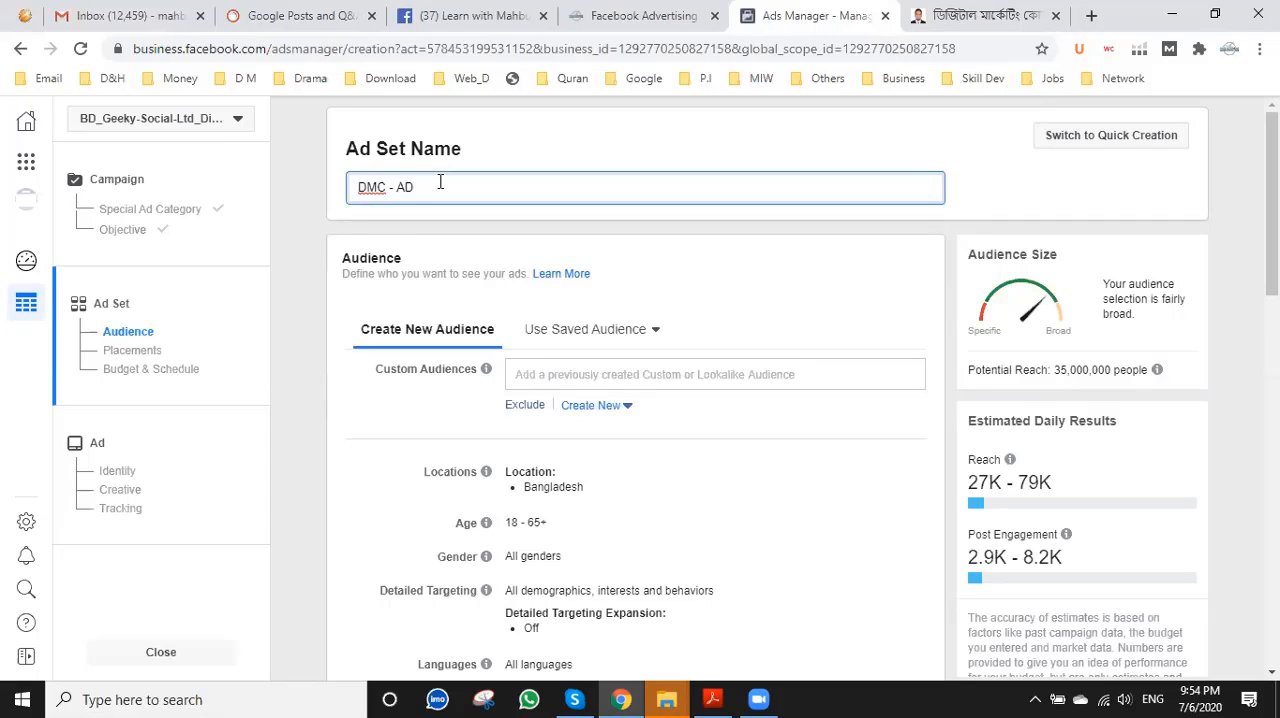
text(-3)
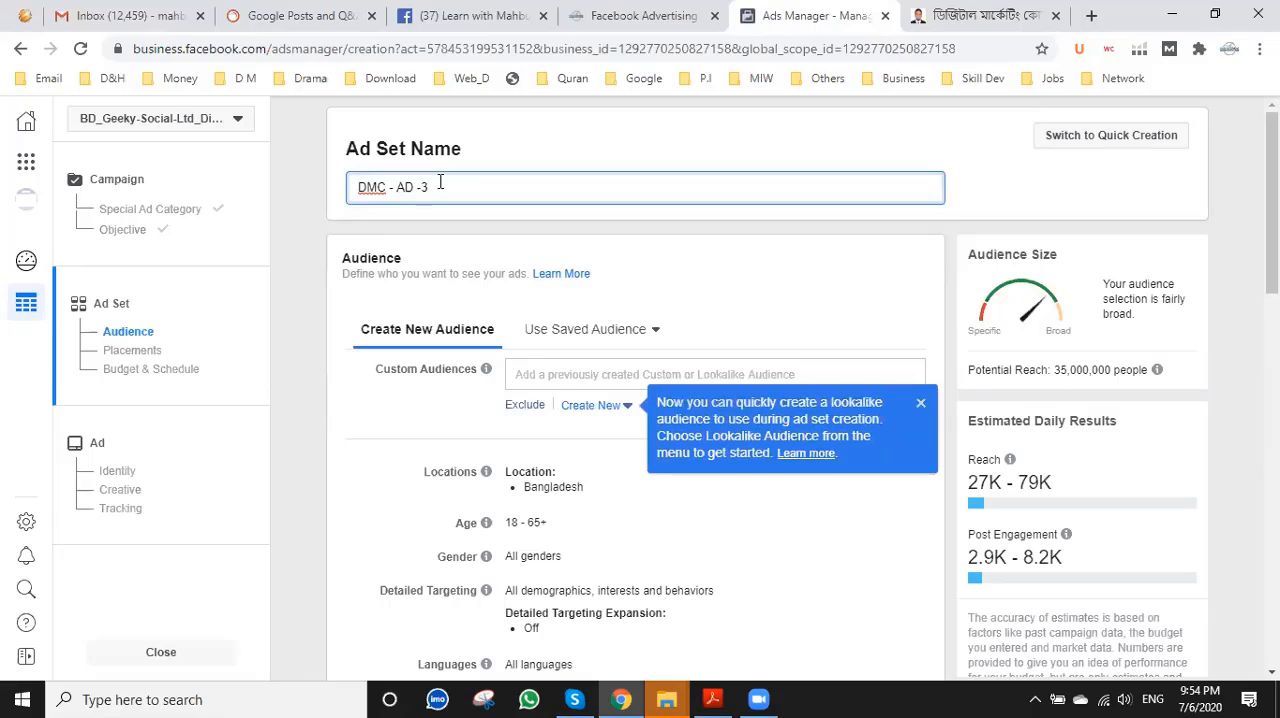
key(BackSpace)
key(BackSpace)
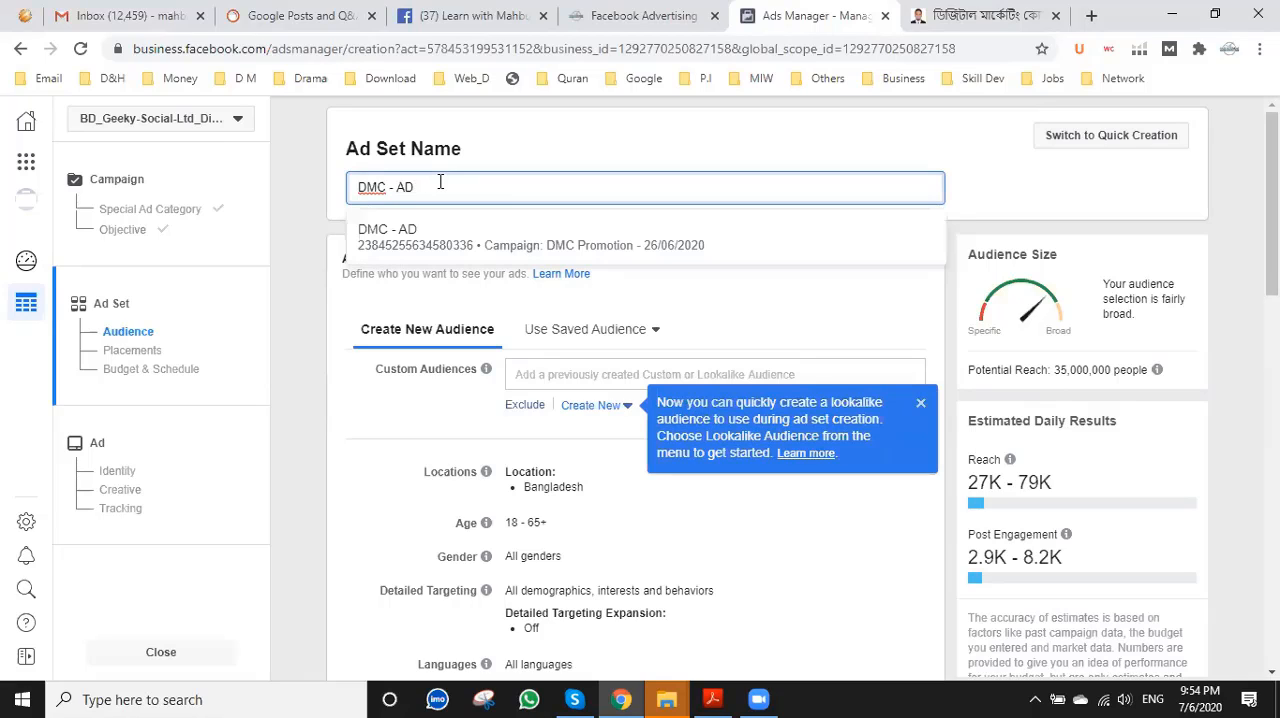
text(03)
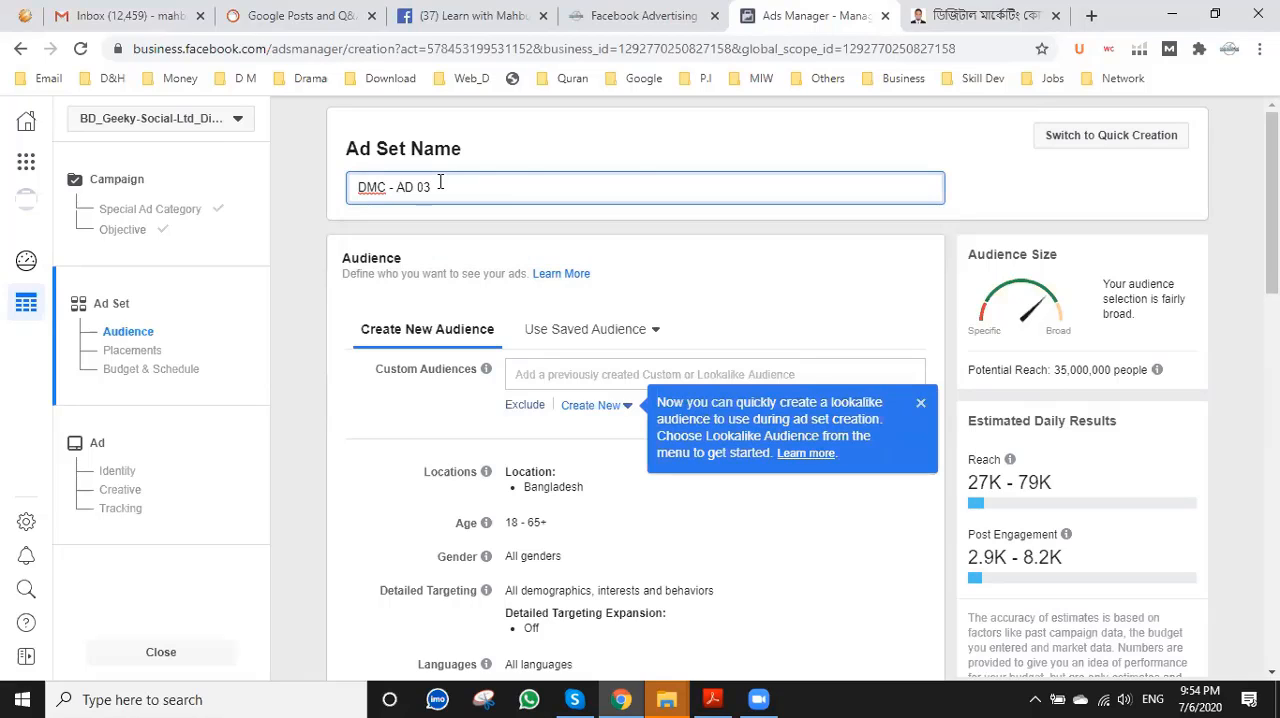
click(650, 136)
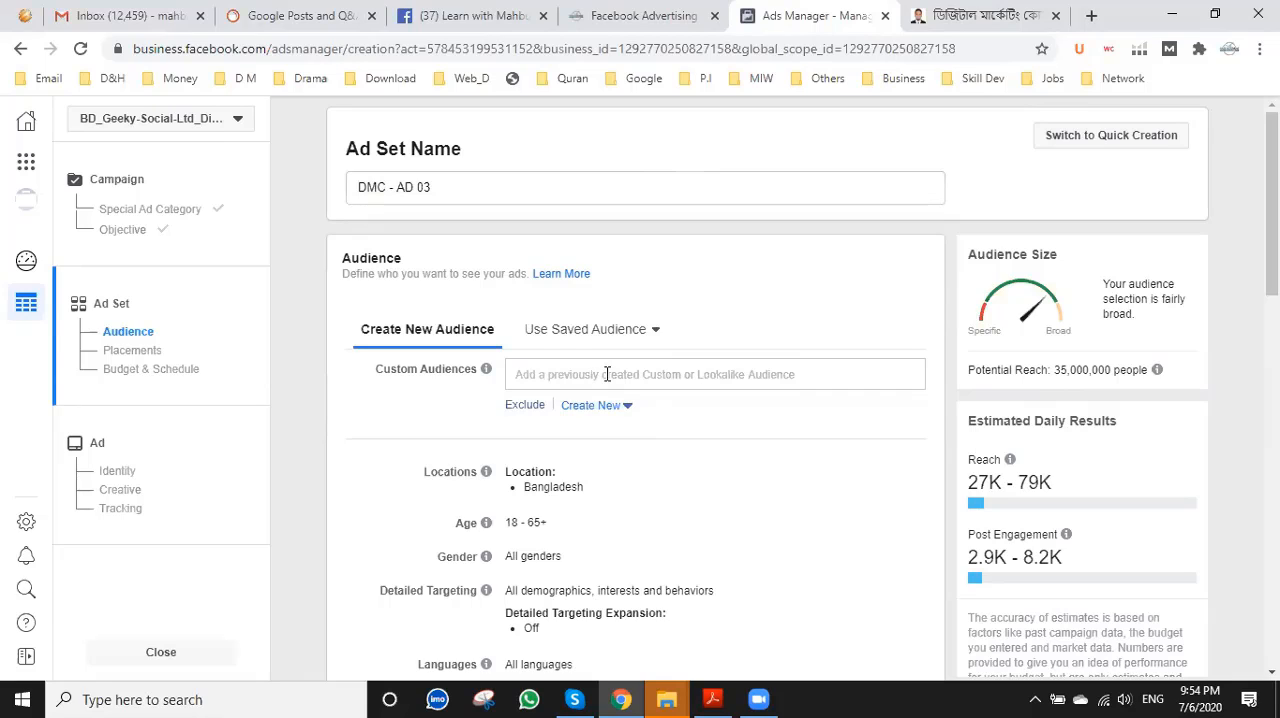
Check the ad set's Custom Audiences list and the saved audiences available for targeting.
scroll(606, 374, down, 1)
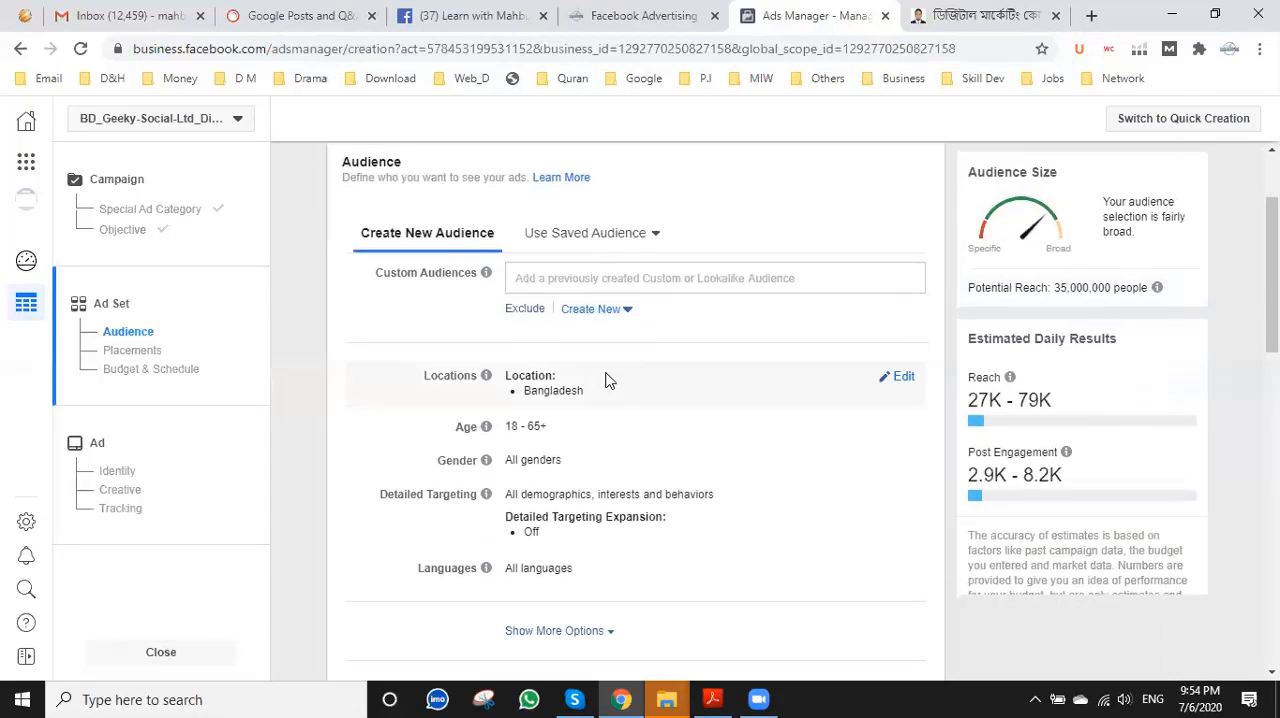
click(554, 276)
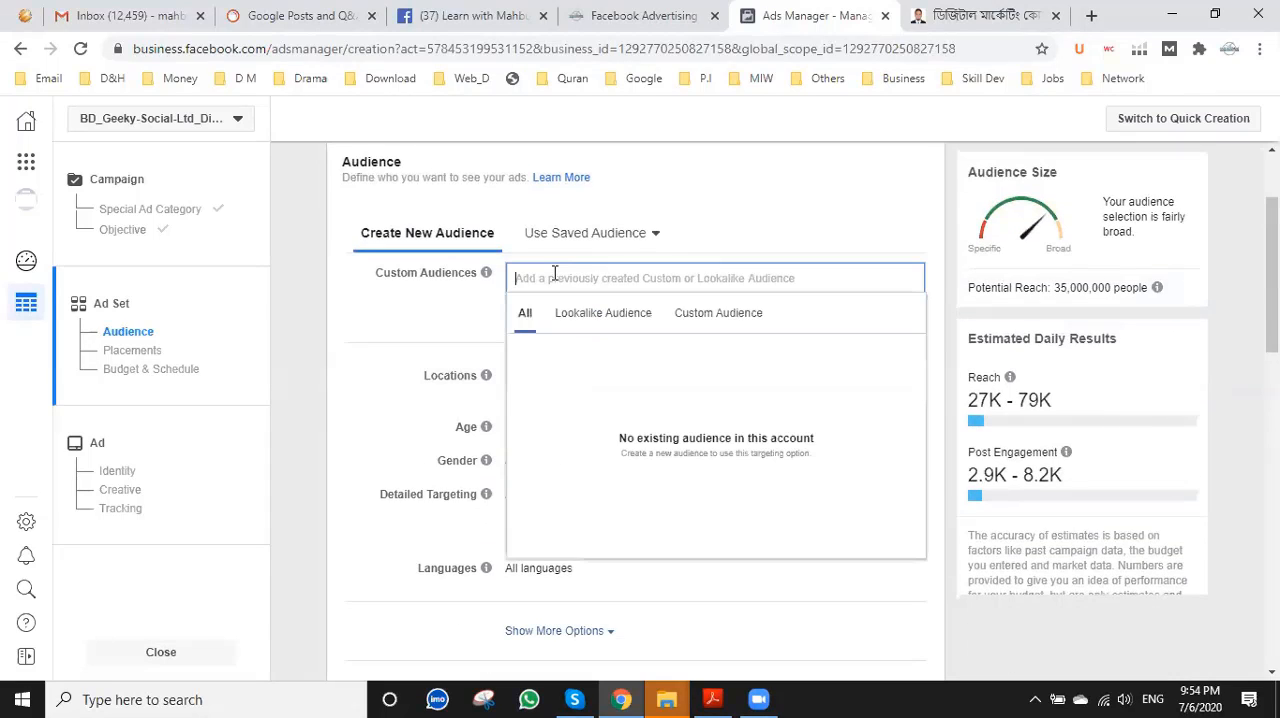
click(640, 232)
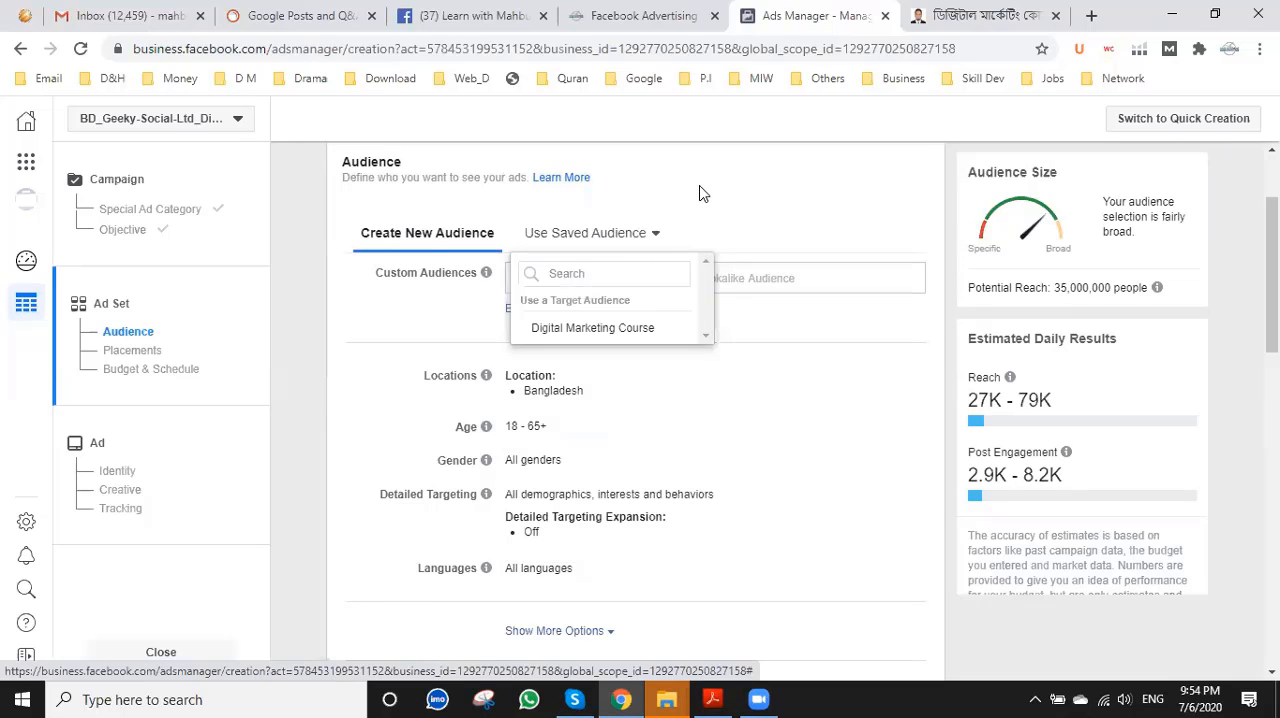
mouse_move(599, 338)
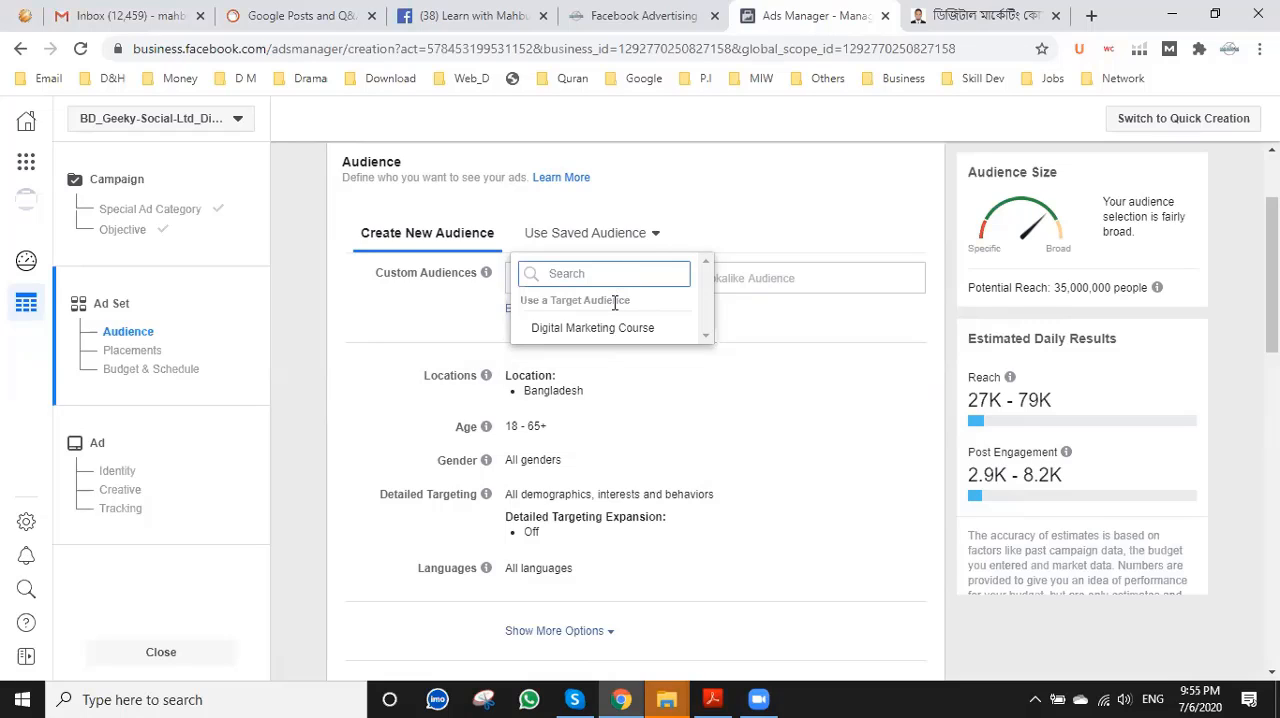
click(729, 200)
Look through the Lookalike Audience, Custom Audience and All categories of existing audiences, and recheck the saved audiences.
click(578, 265)
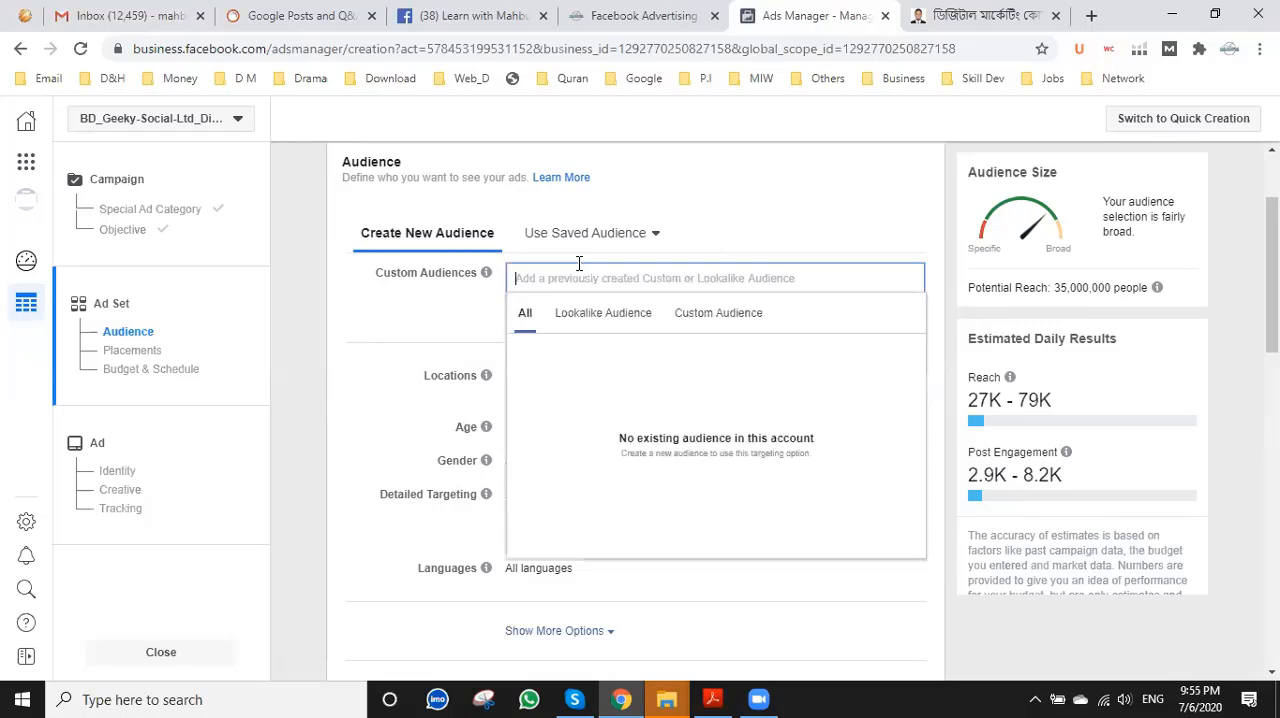
click(608, 316)
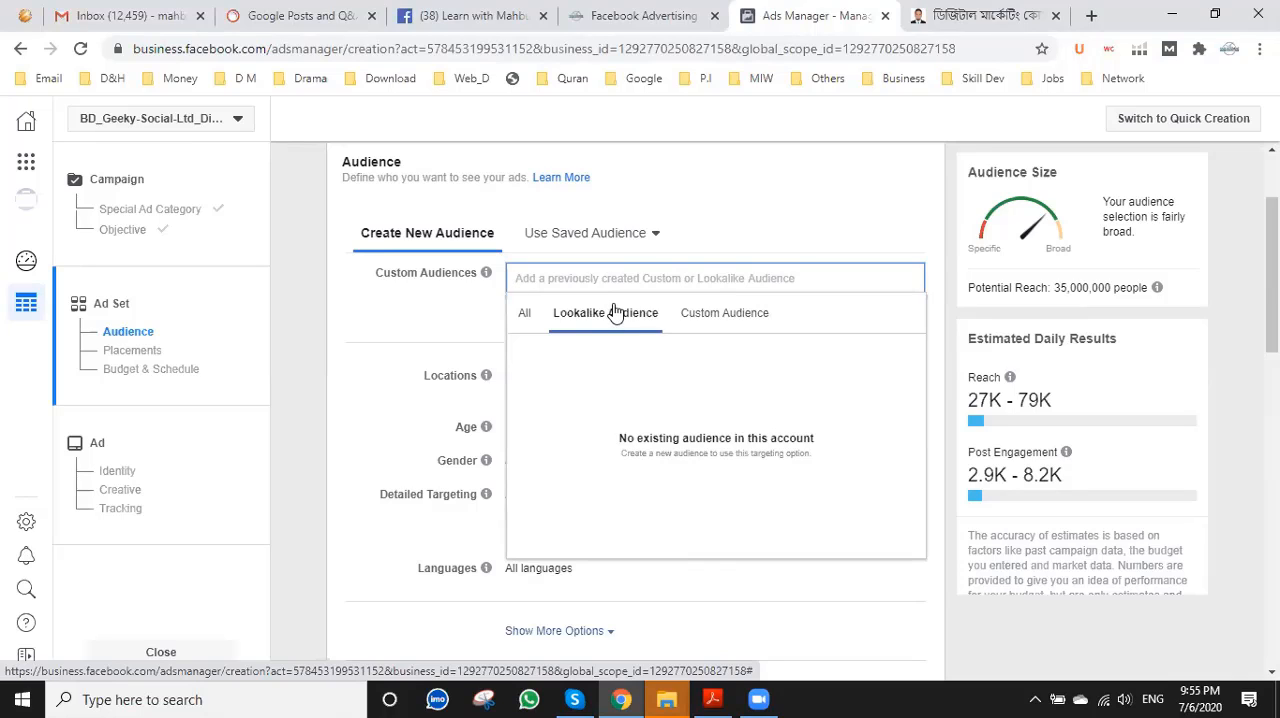
click(748, 324)
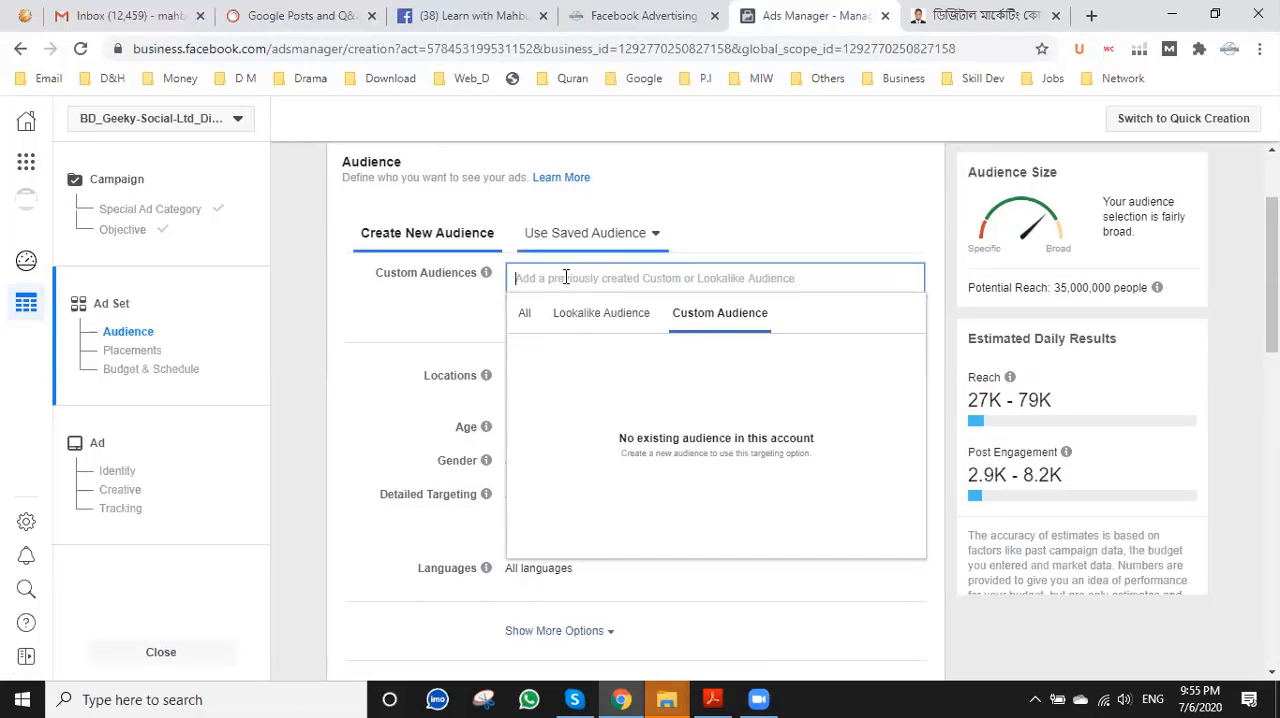
click(525, 318)
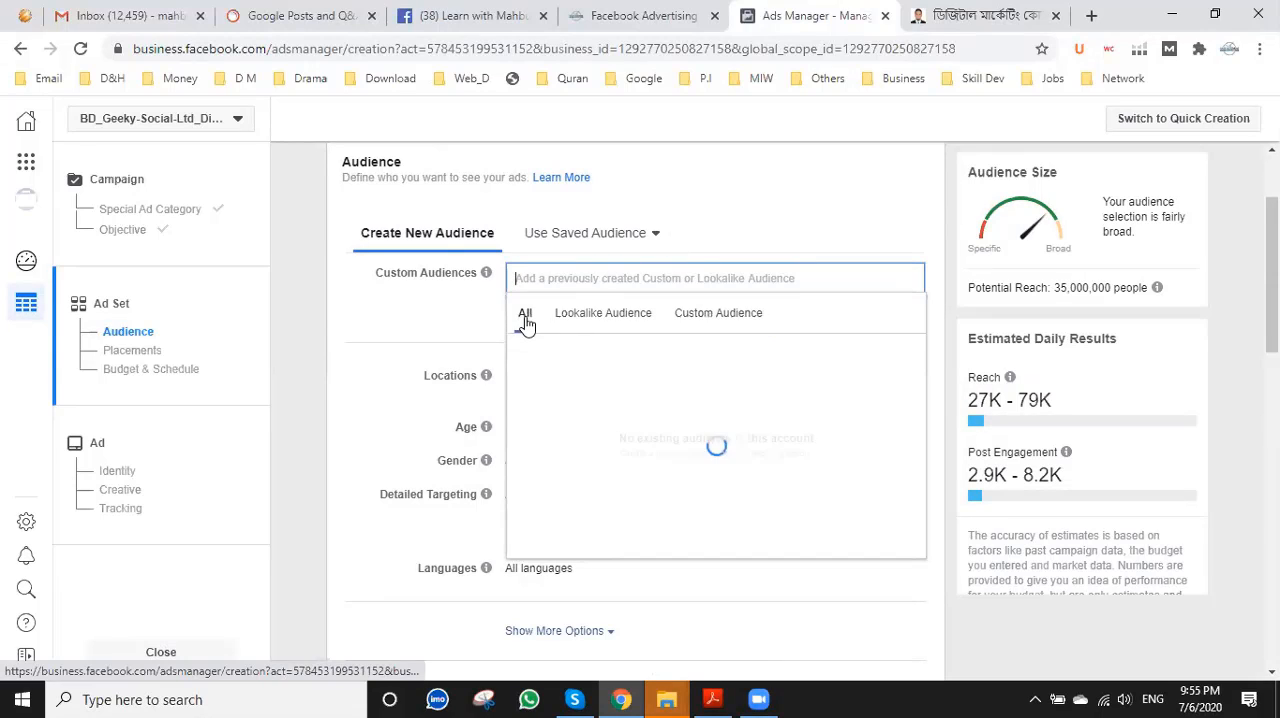
click(648, 238)
click(648, 238)
click(757, 234)
Start a new lookalike audience and create a custom audience as its source, based on Website visitors.
click(594, 313)
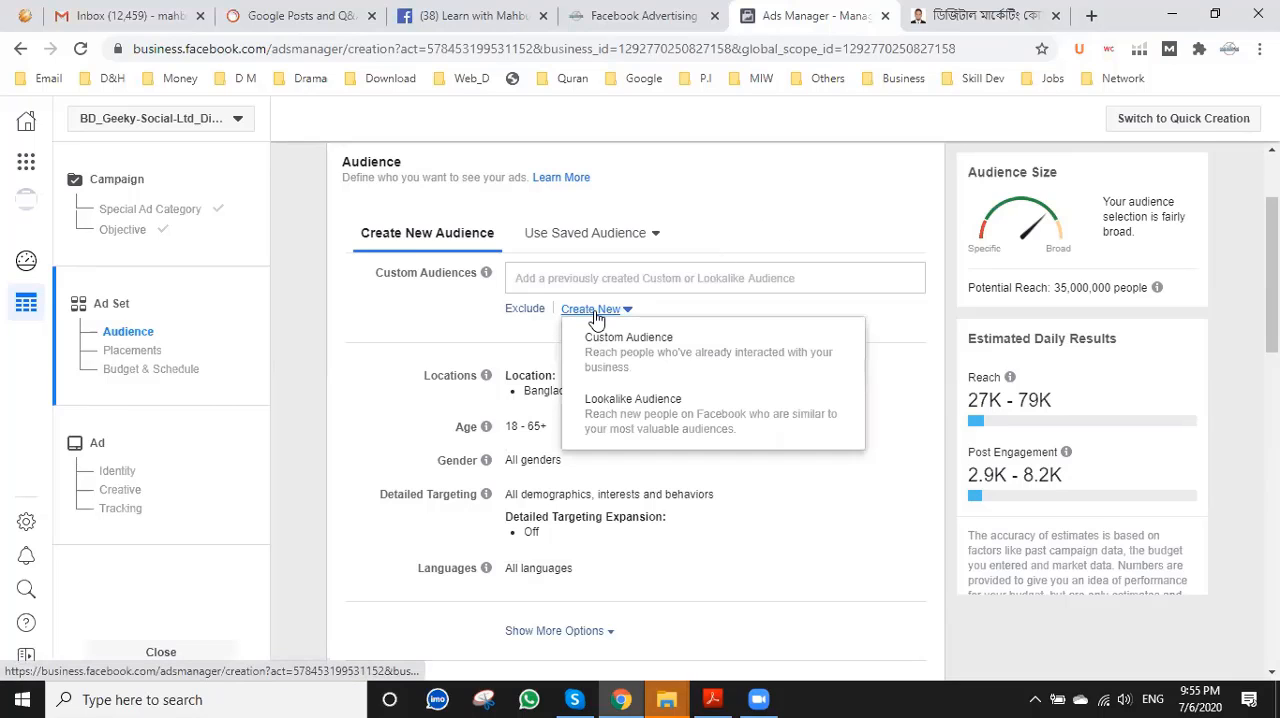
click(606, 412)
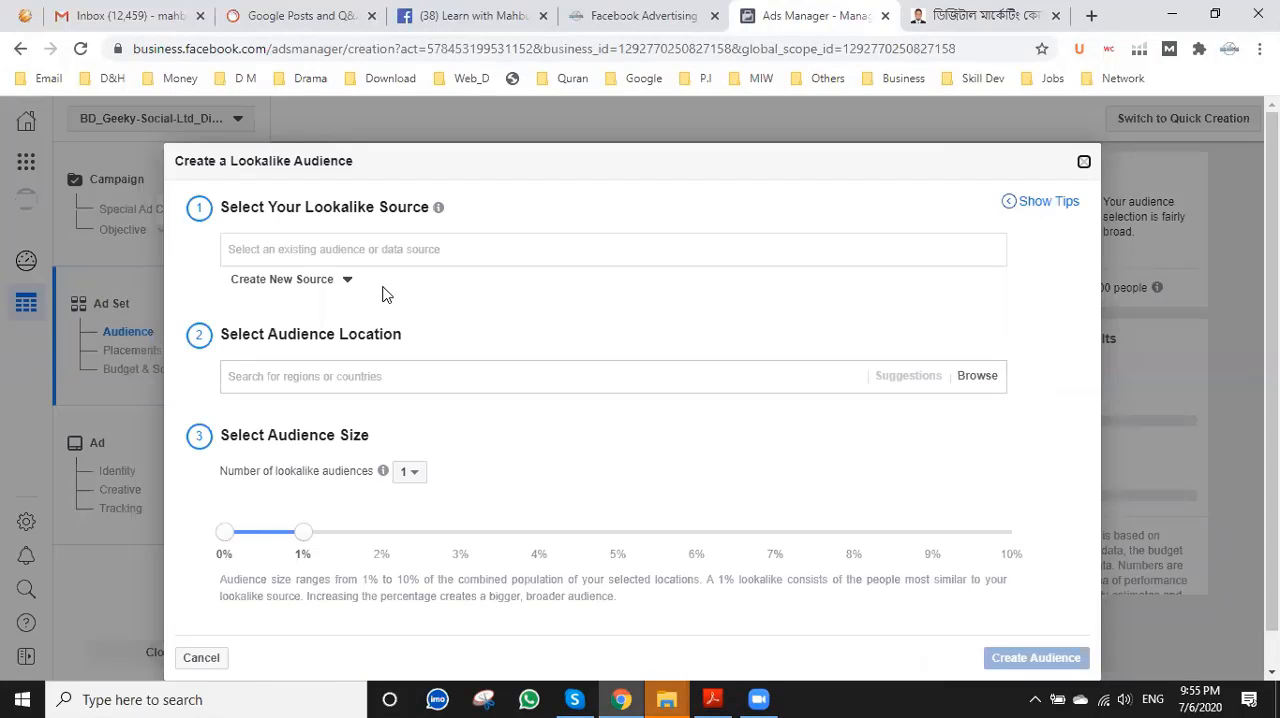
click(313, 280)
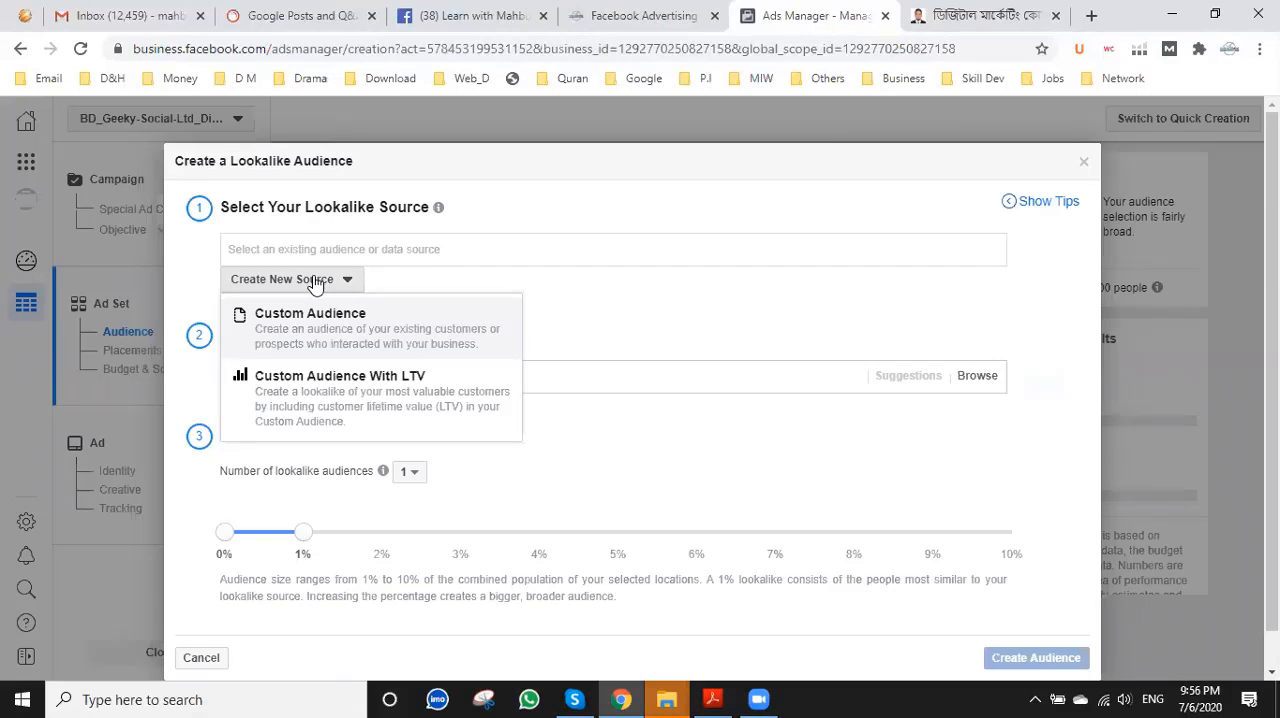
click(372, 339)
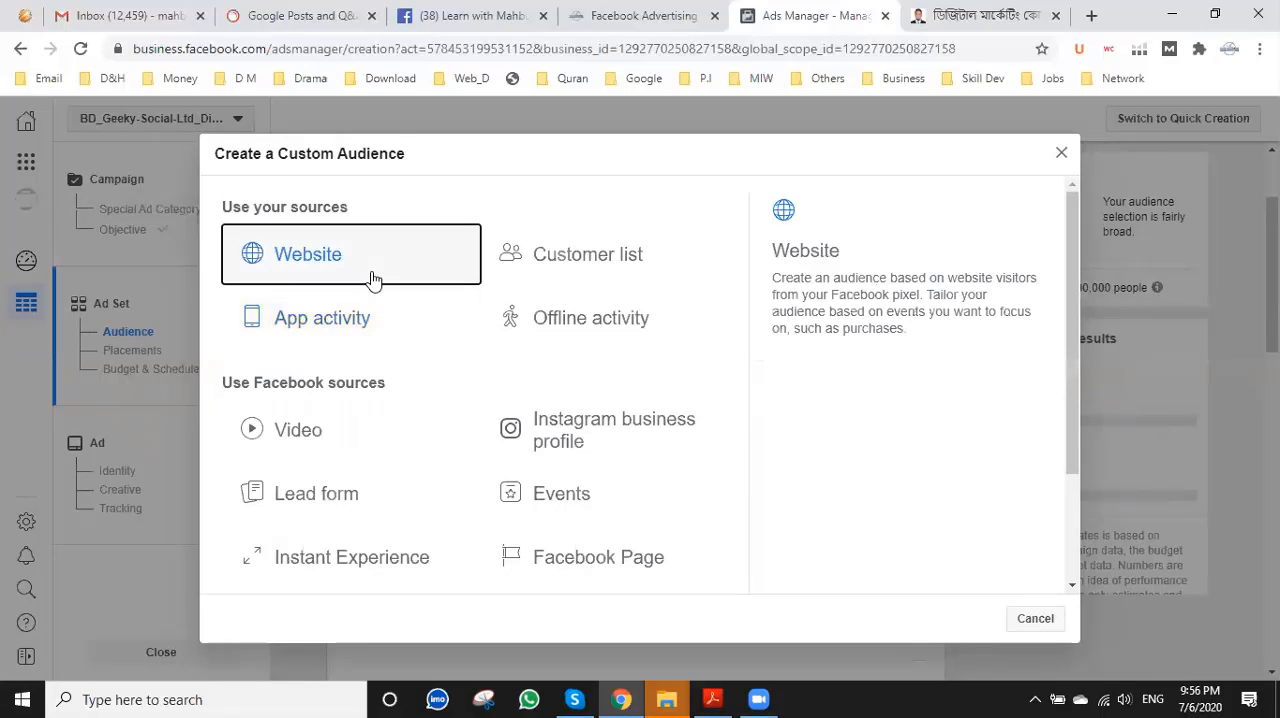
key(Escape)
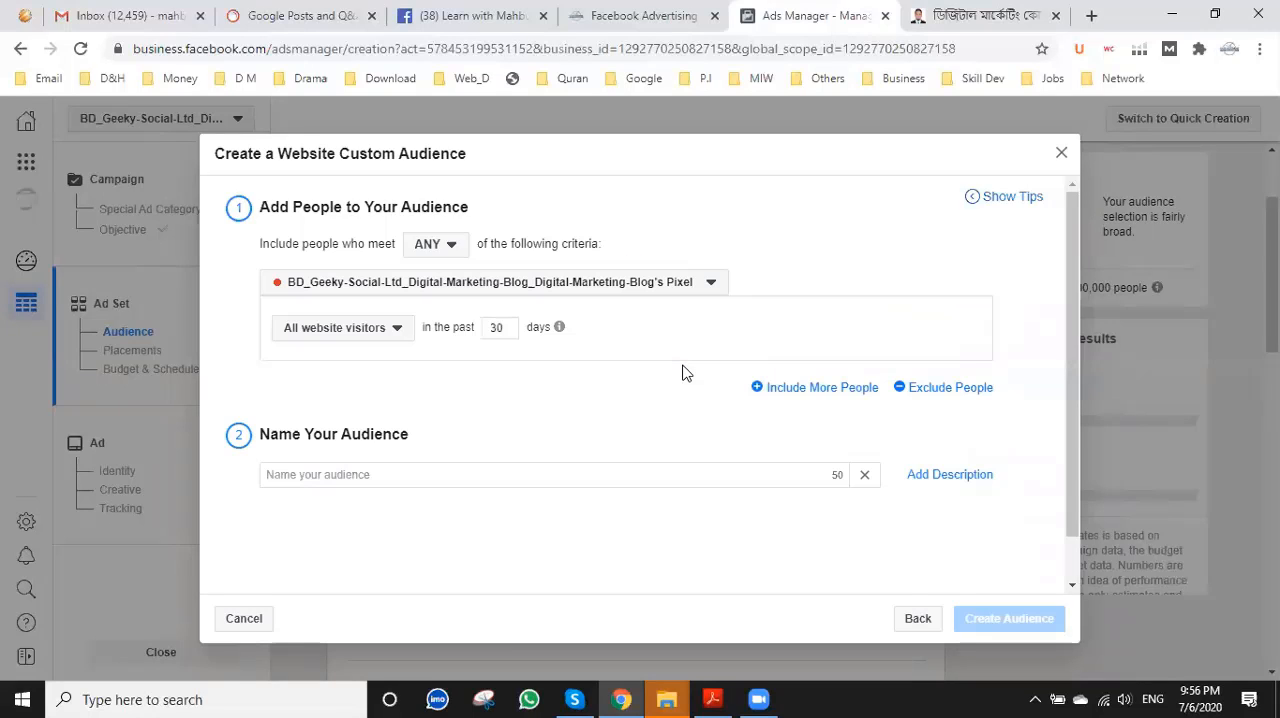
Include all website visitors and set the custom audience's time window to the past 45 days.
click(366, 334)
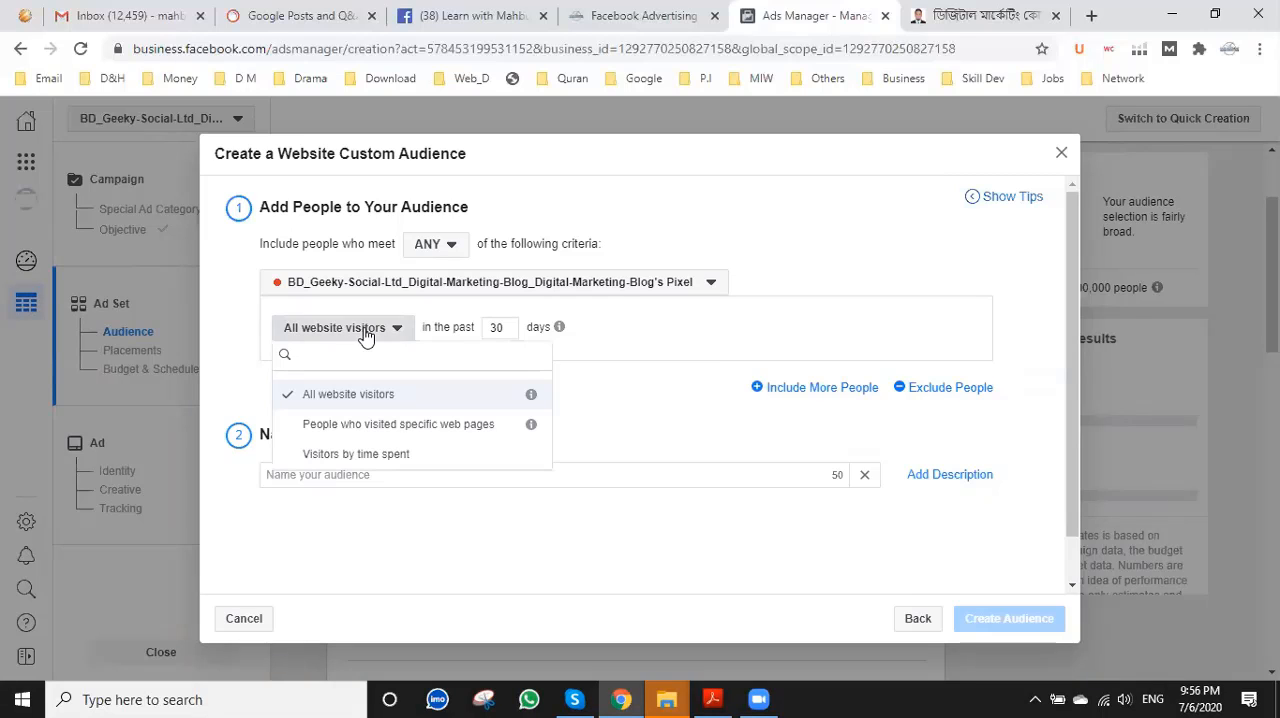
click(364, 394)
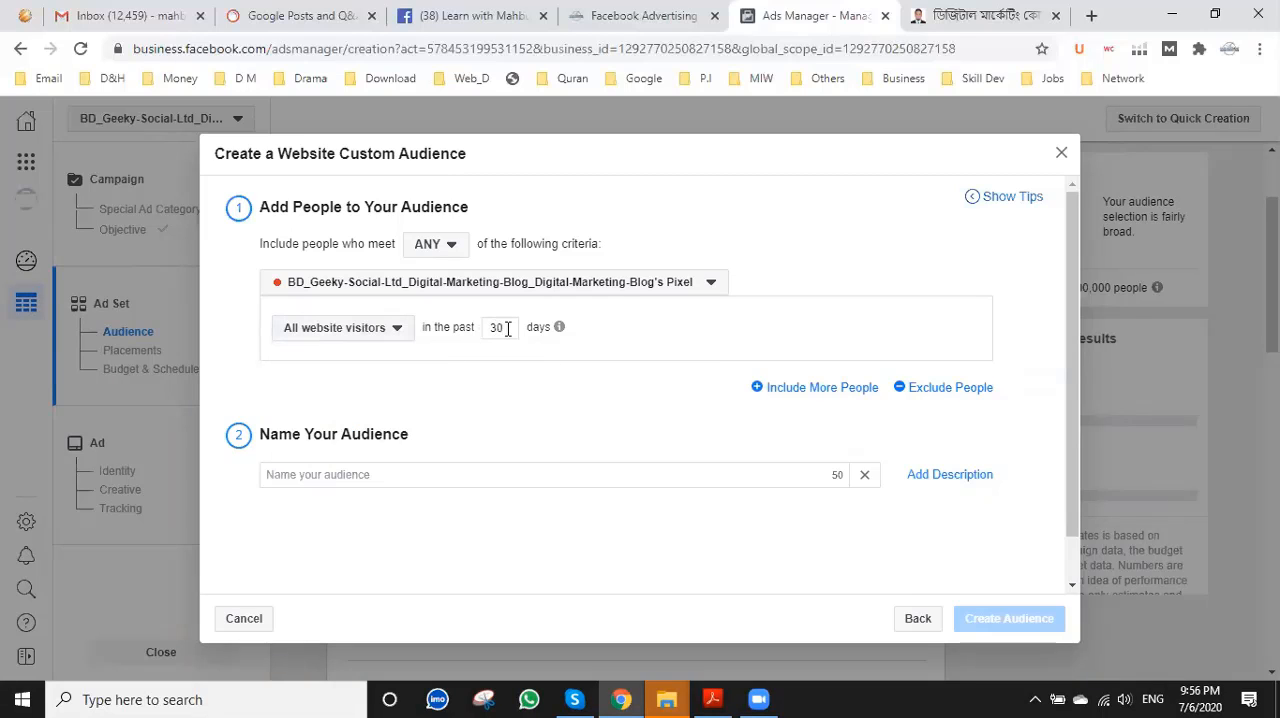
drag(503, 328, 480, 341)
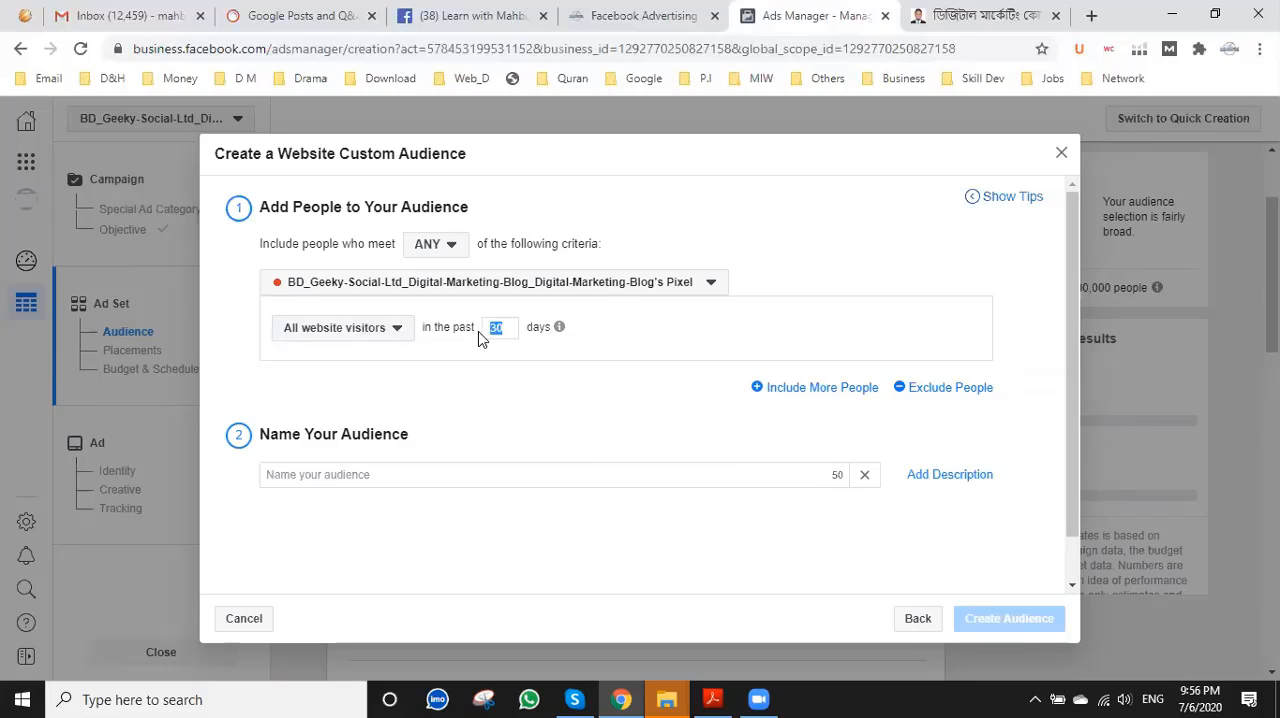
text(45)
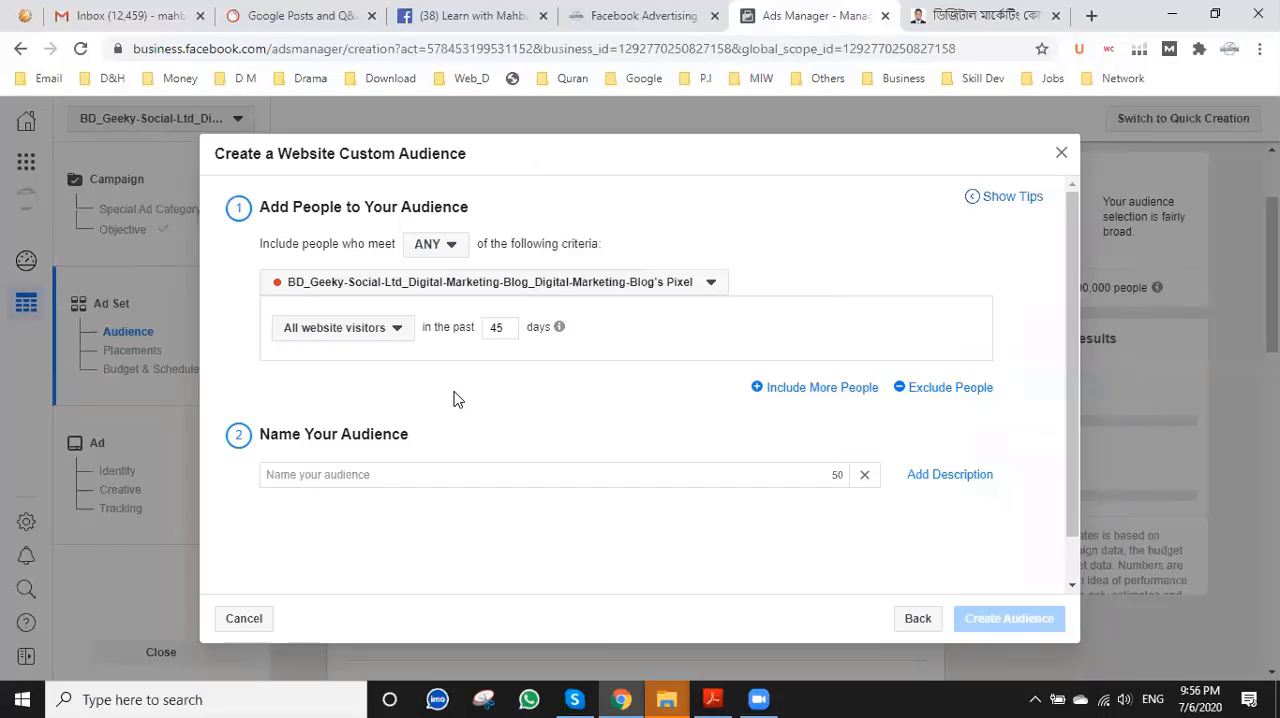
Name the website custom audience Bn.Mahbubosmane.com, create it, and dismiss the lookalike tip in the ad set.
click(446, 474)
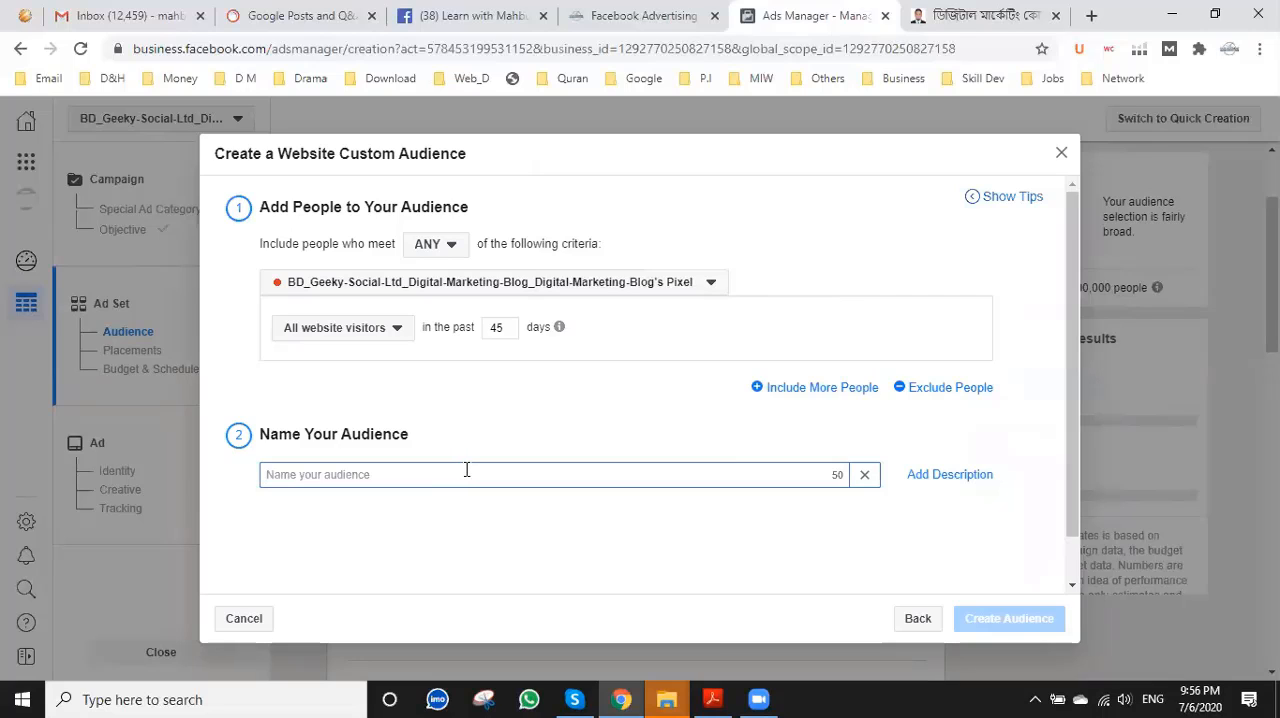
text(Bn.)
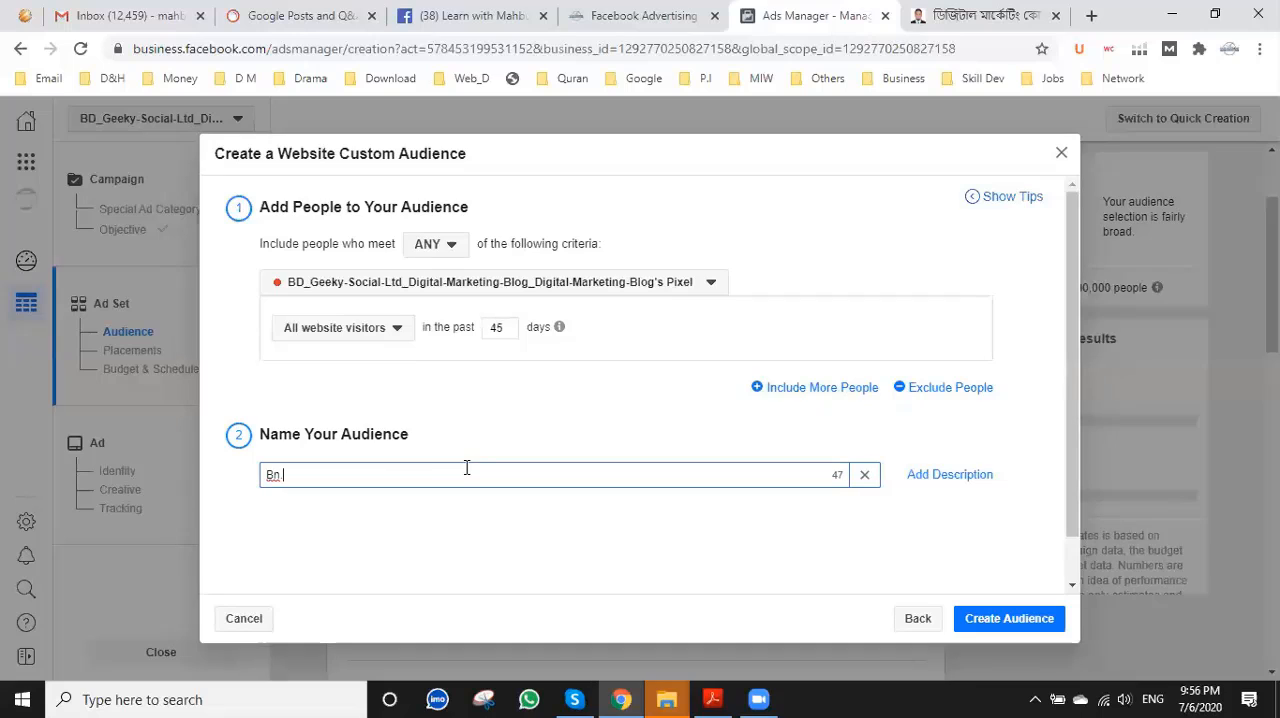
text( Mahbubosmane.com)
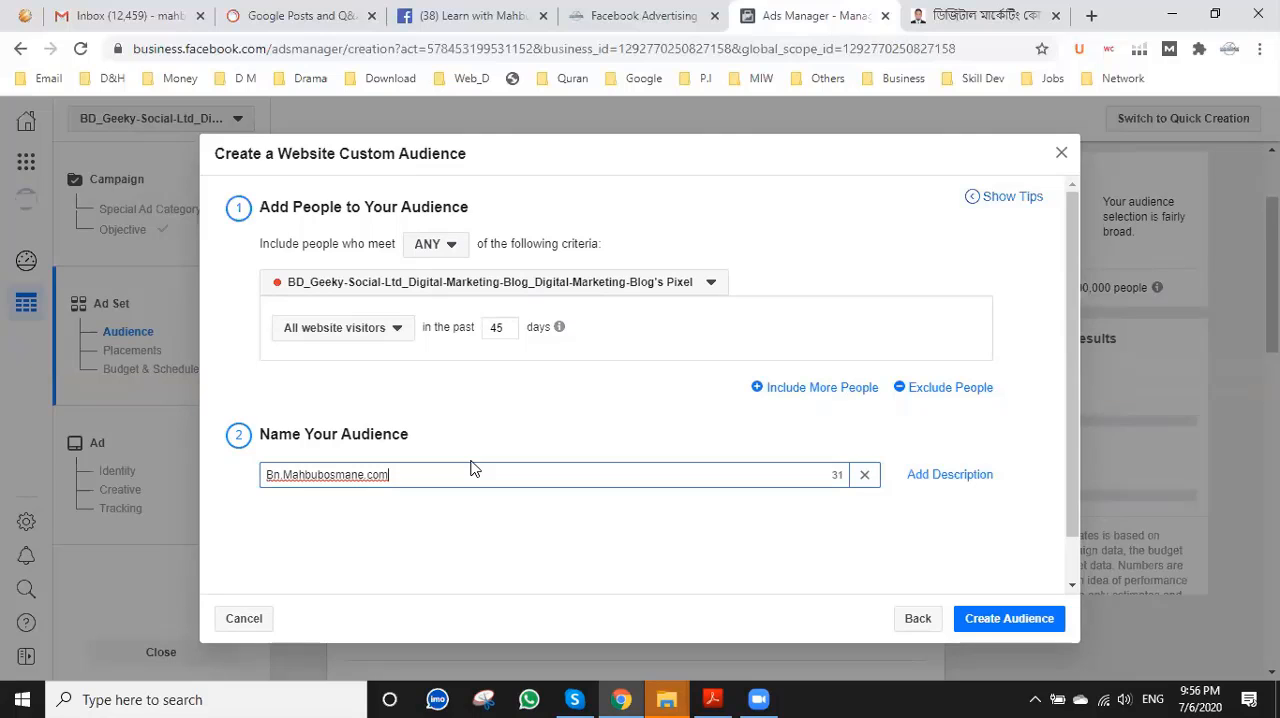
click(1006, 620)
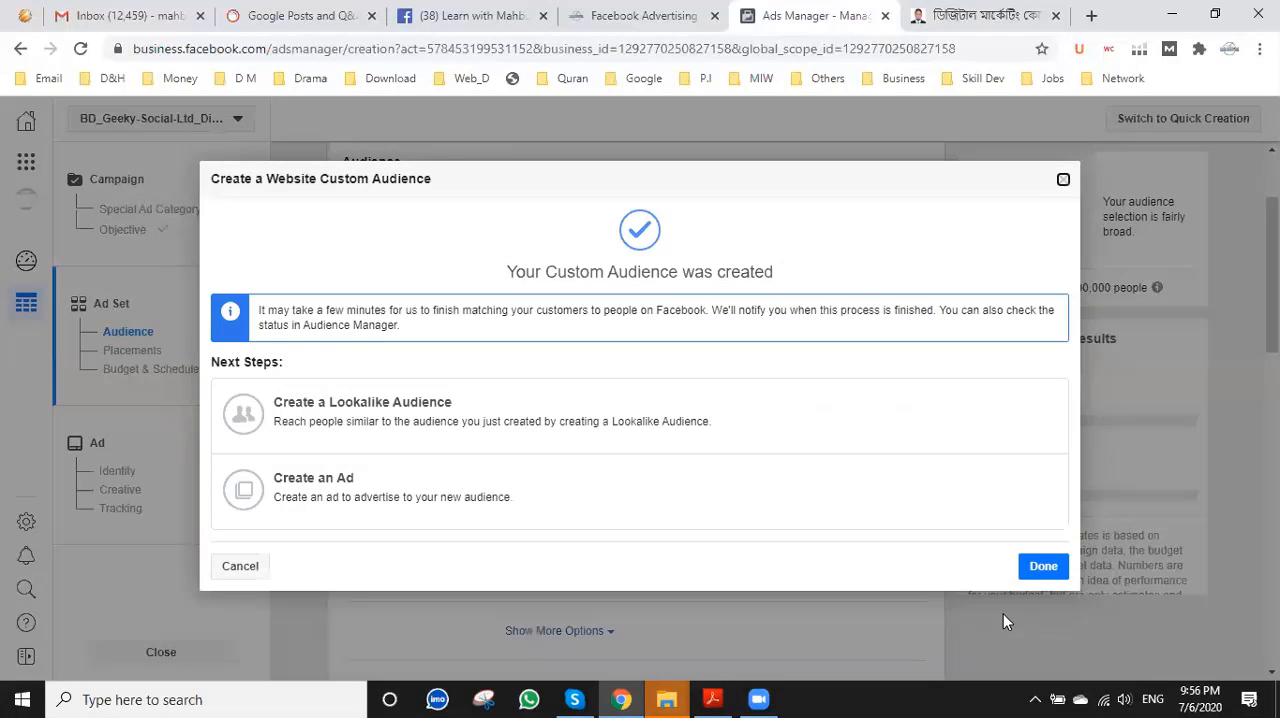
click(1043, 568)
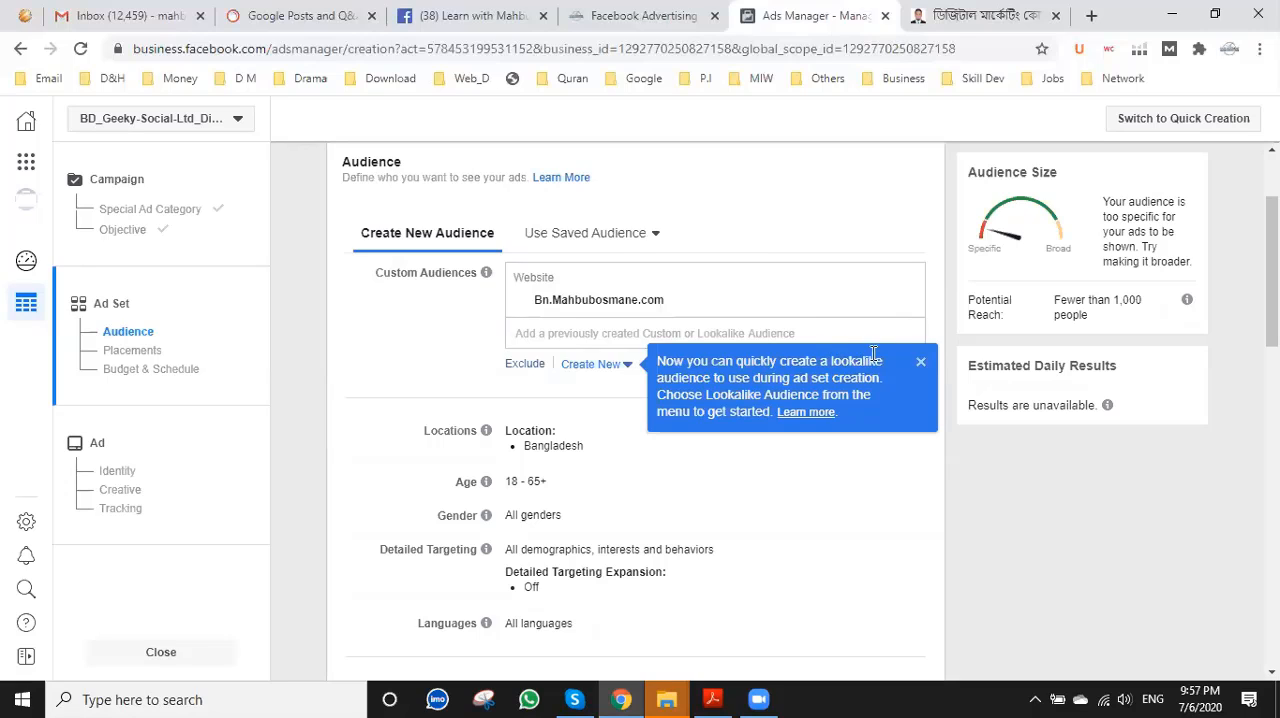
click(920, 364)
Examine the customer list form for a lookalike source of type Custom Audience With LTV, accepting the value-based audience terms, and close it.
click(620, 366)
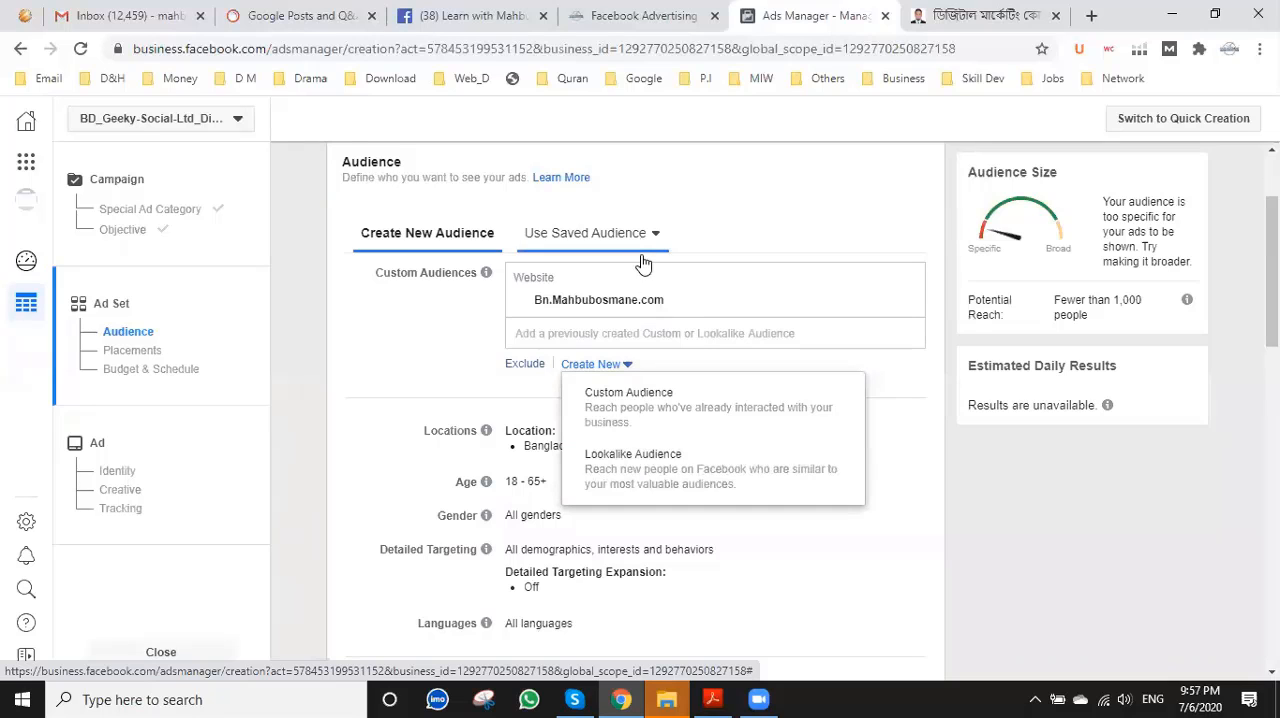
click(624, 470)
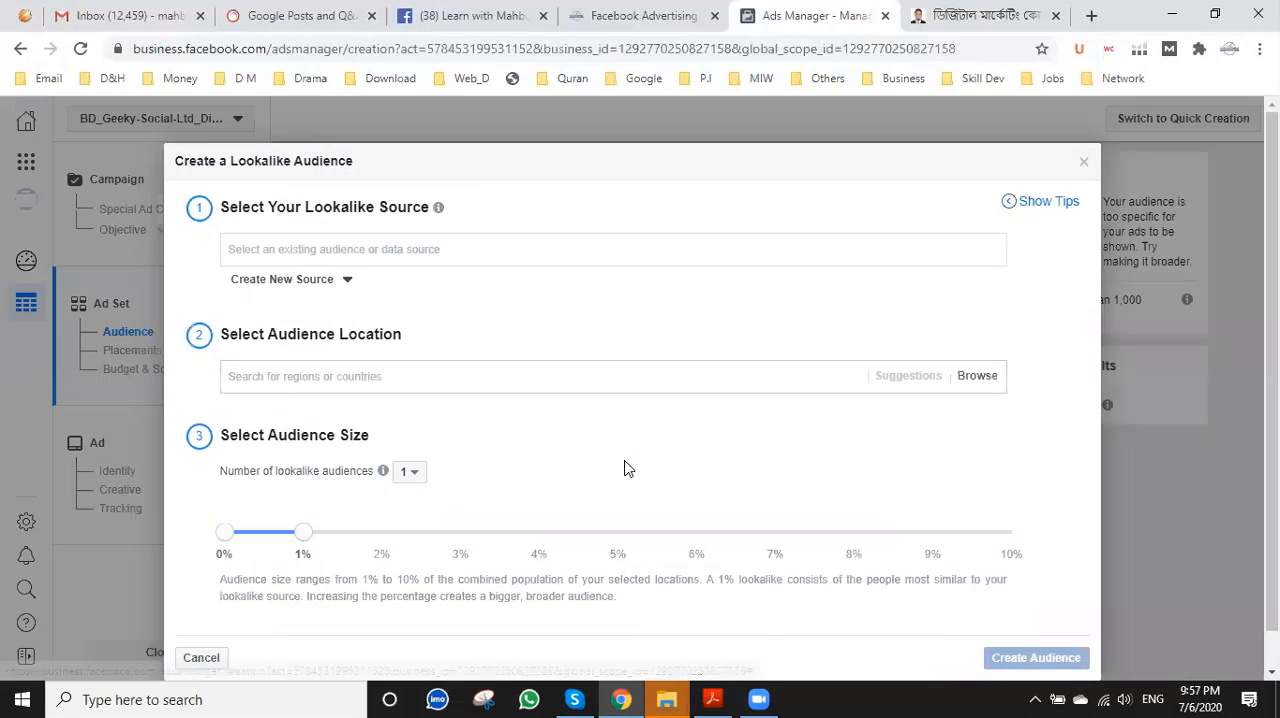
click(308, 281)
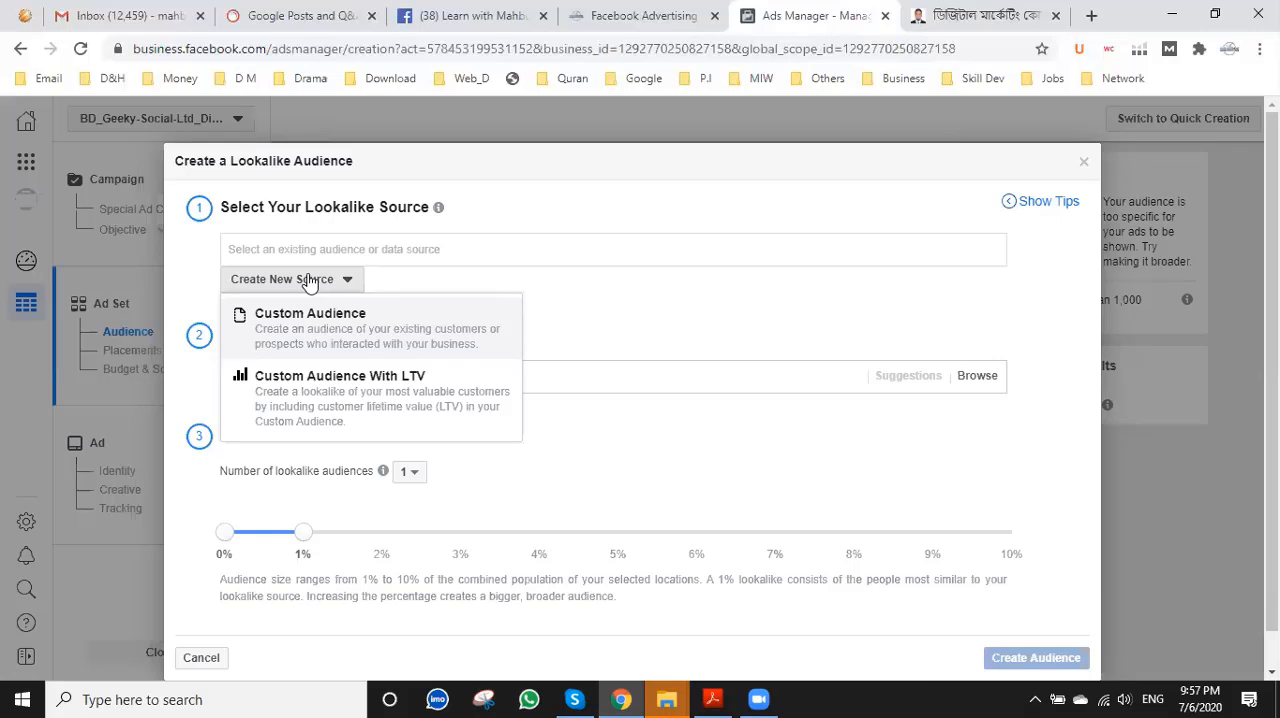
click(309, 400)
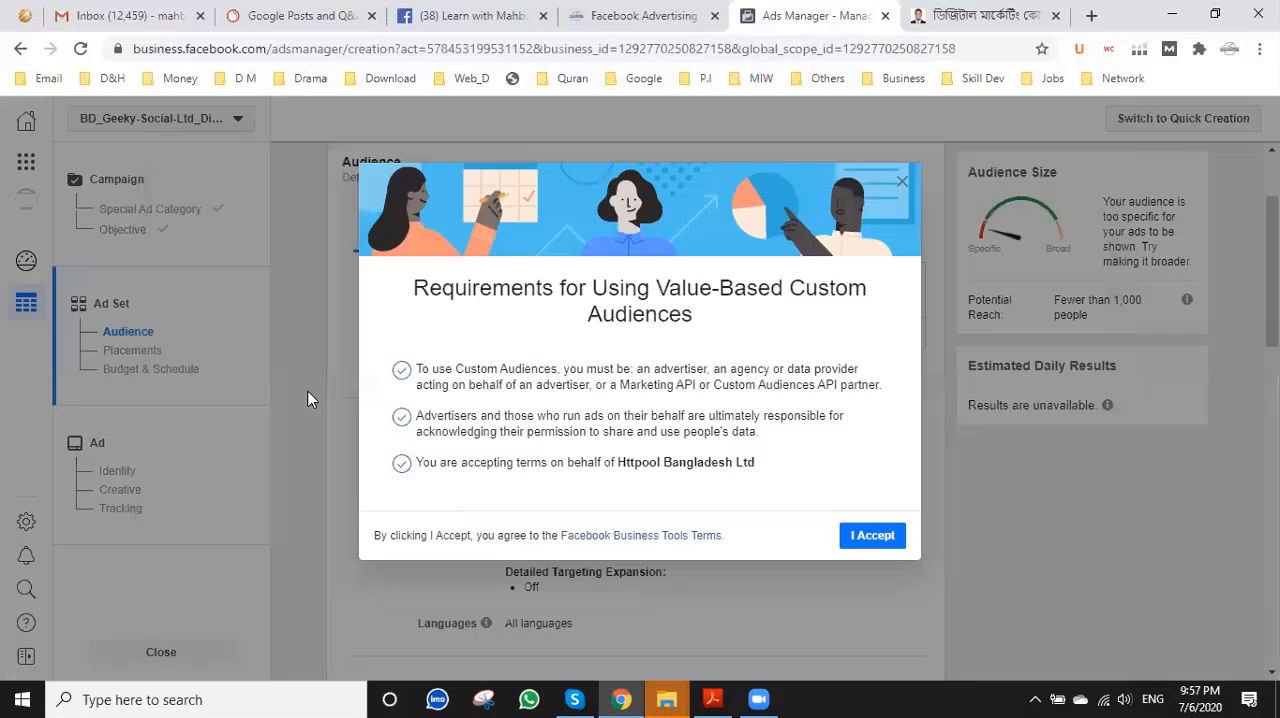
click(850, 537)
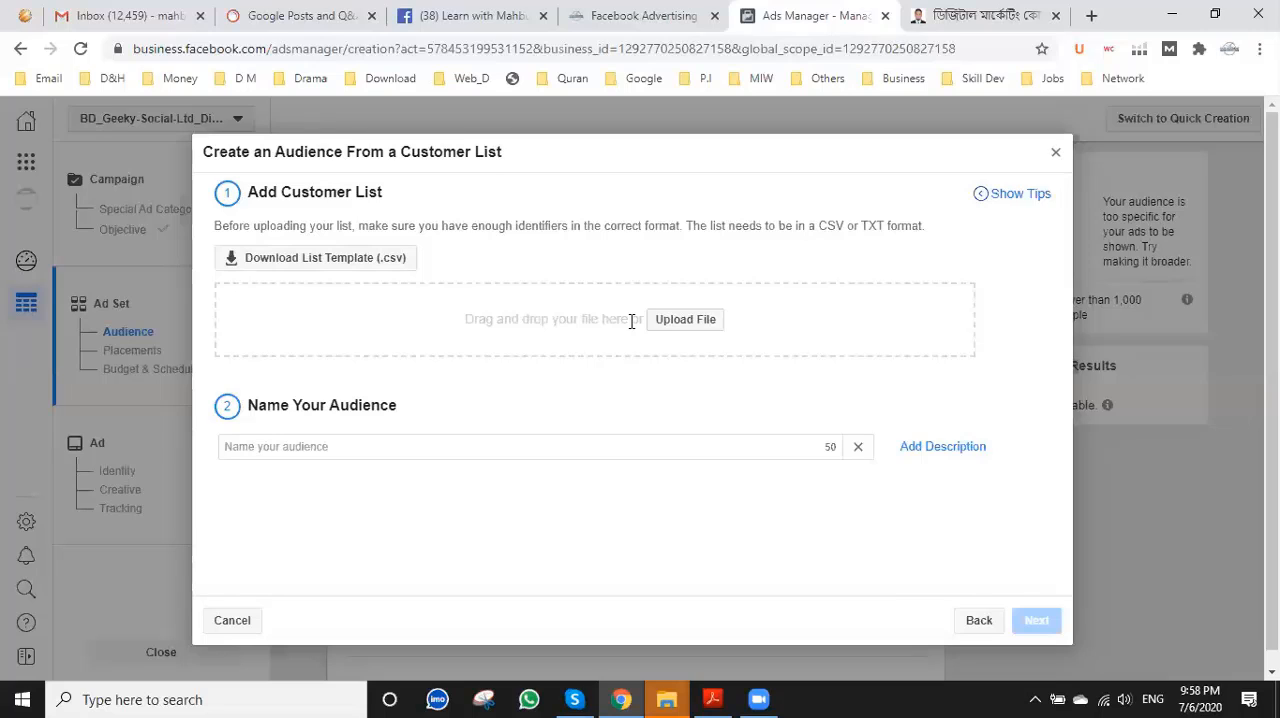
click(1055, 152)
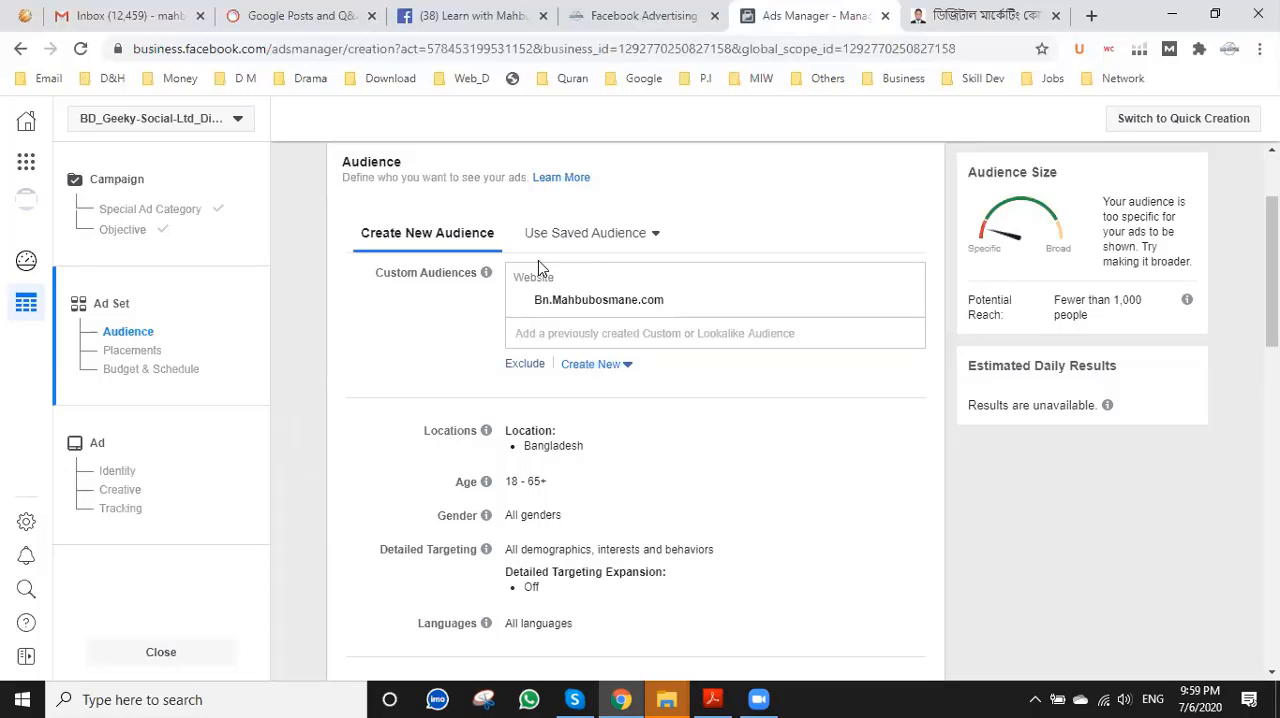
Check the saved audiences again and review the ad set's current audience settings.
click(651, 247)
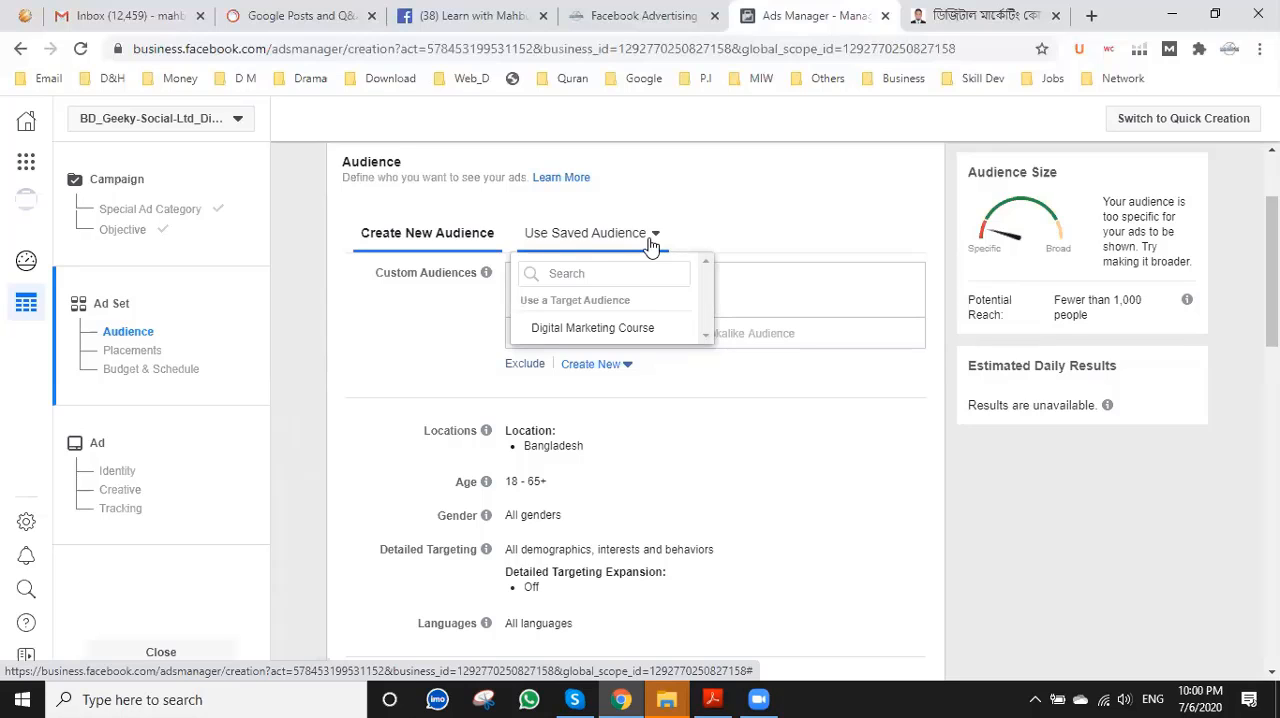
click(457, 329)
scroll(540, 420, down, 2)
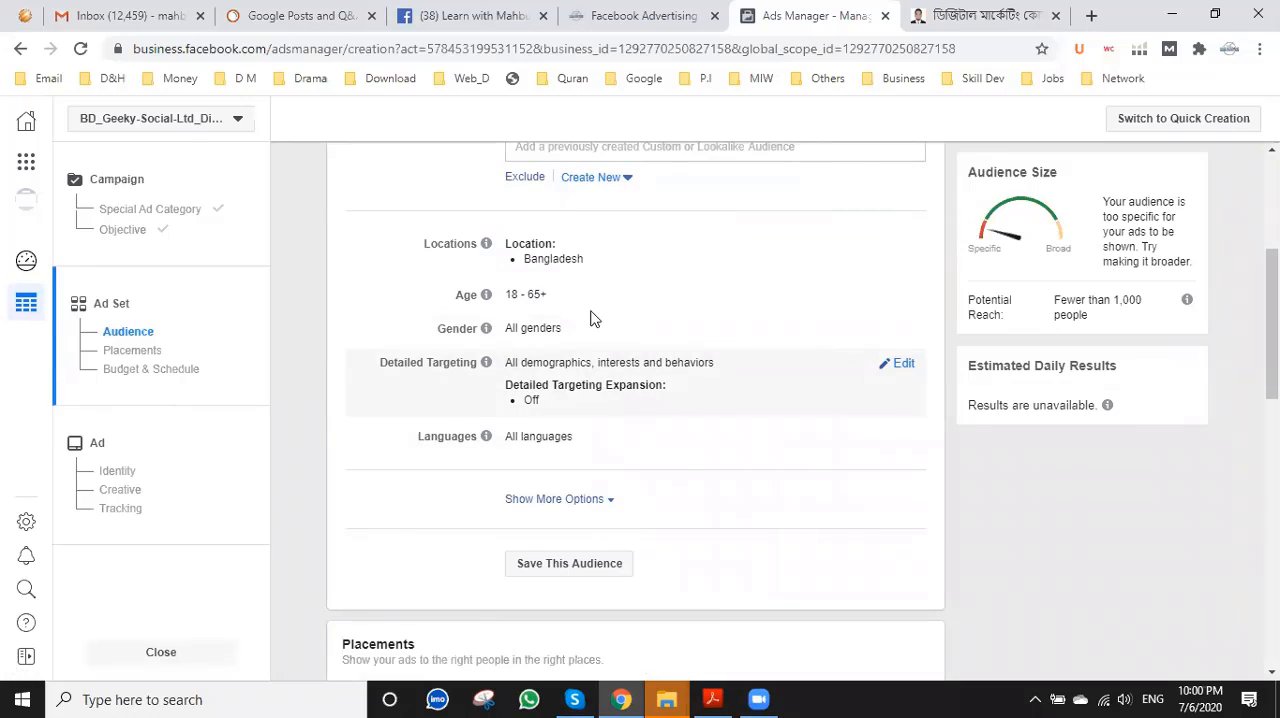
scroll(582, 375, up, 2)
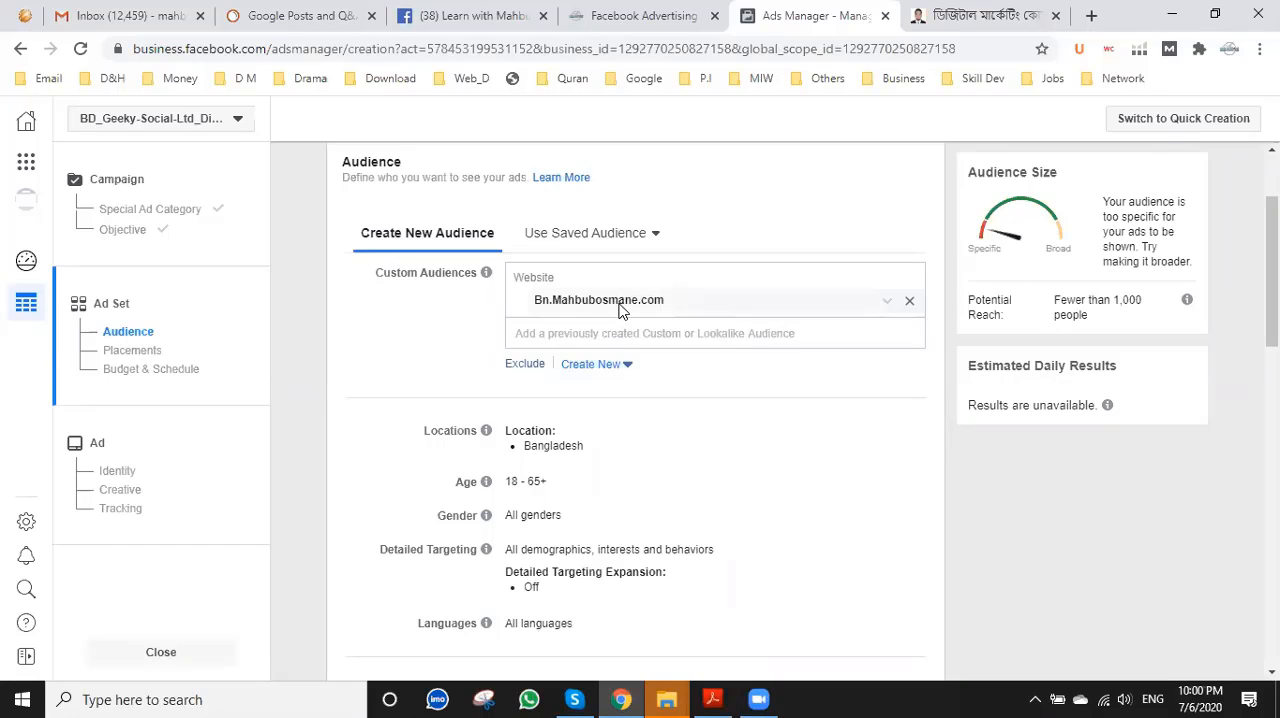
Edit the audience's age range and set the minimum age to 16.
scroll(619, 312, down, 1)
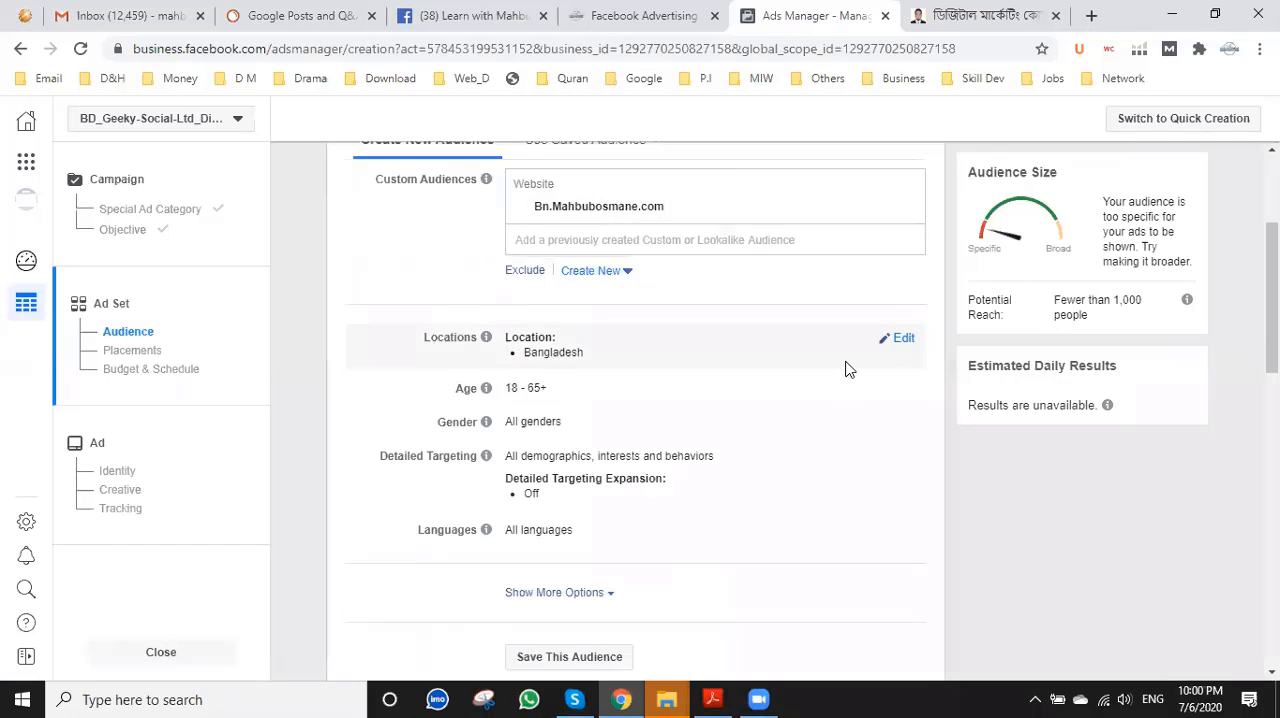
scroll(530, 362, down, 2)
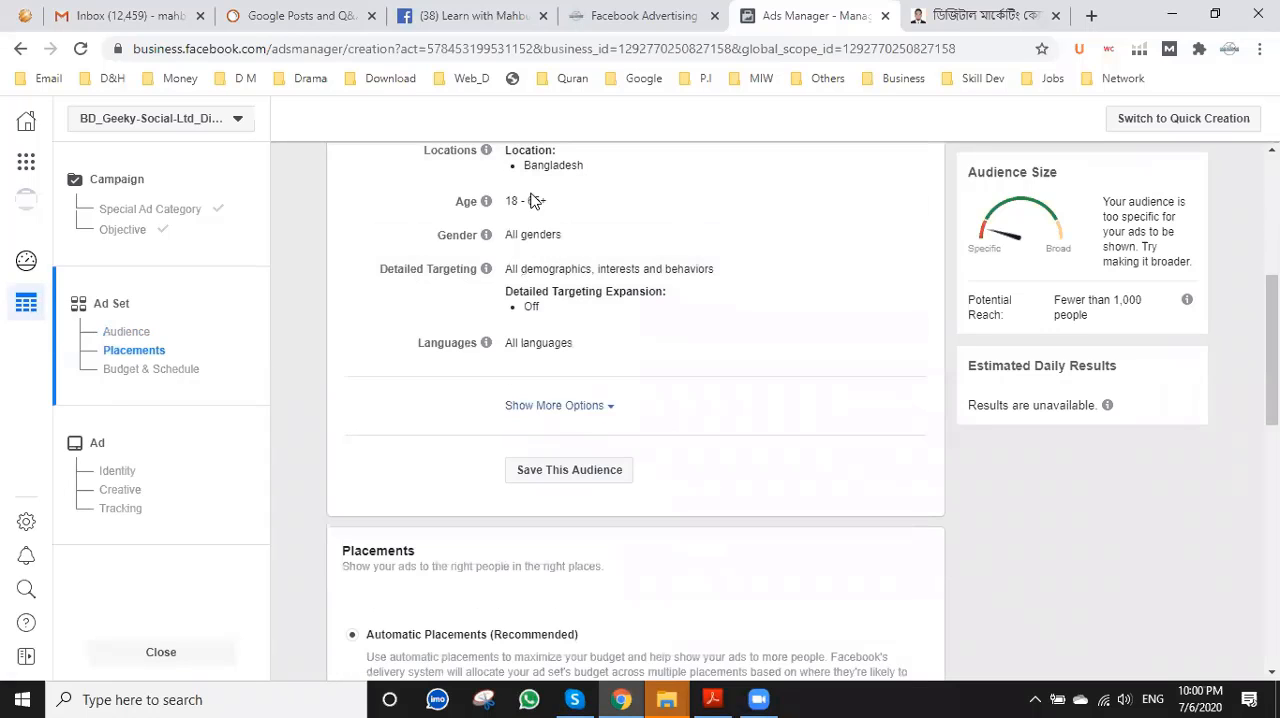
click(903, 203)
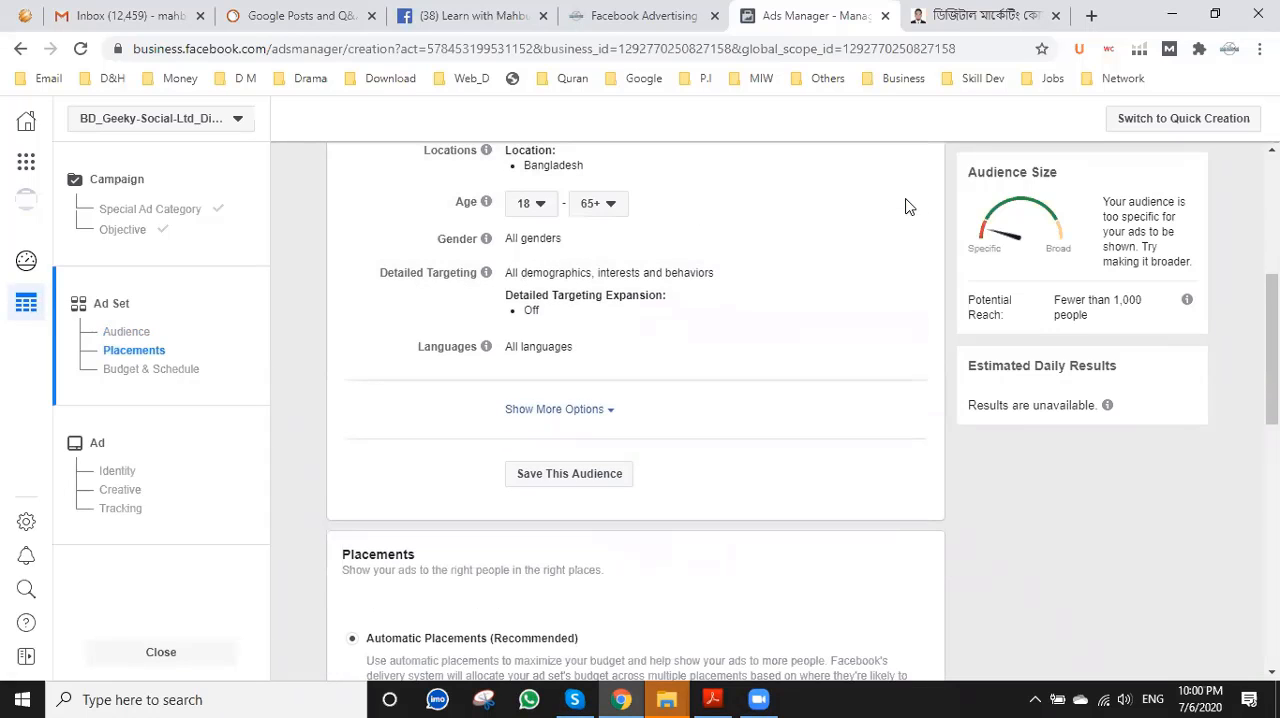
click(541, 206)
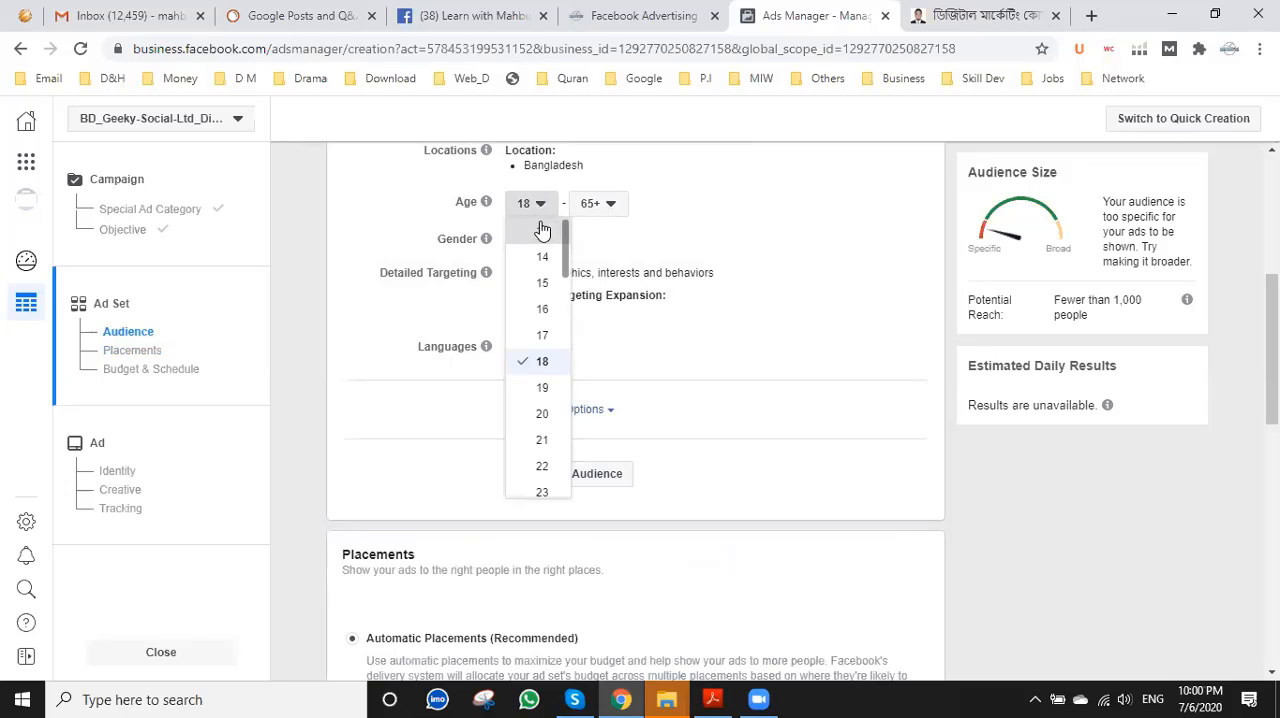
click(540, 222)
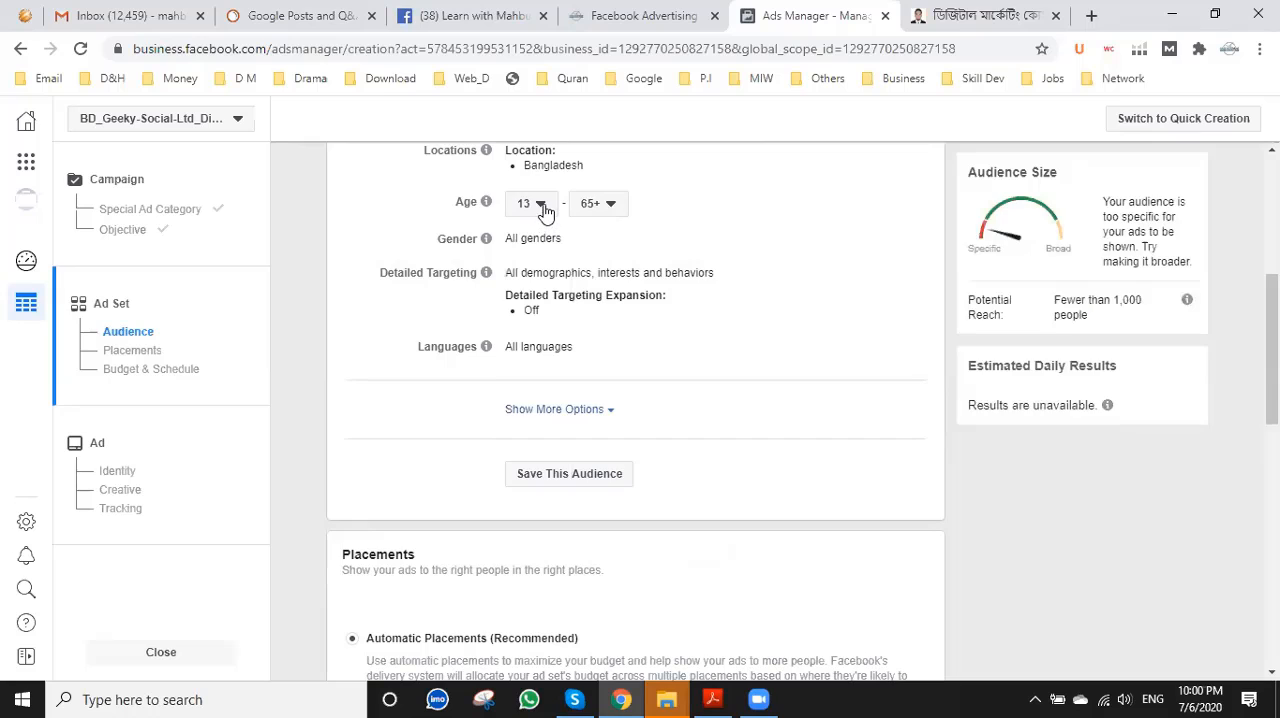
click(544, 207)
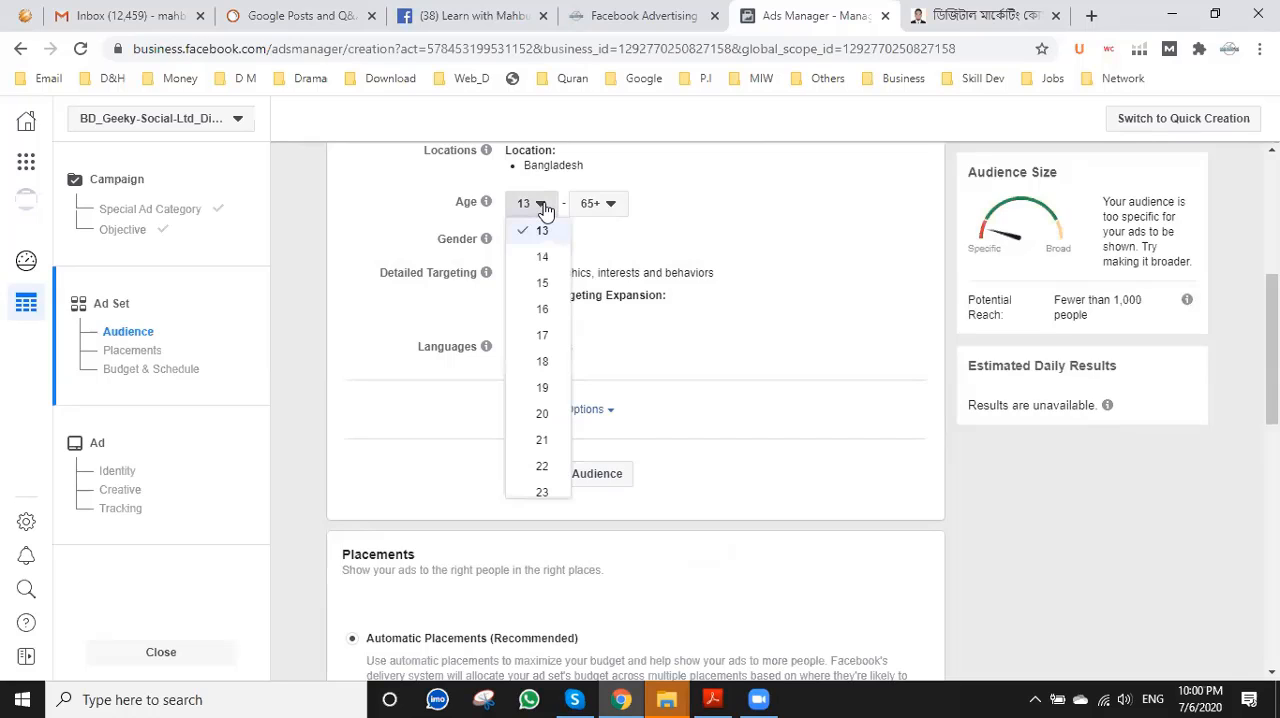
click(556, 312)
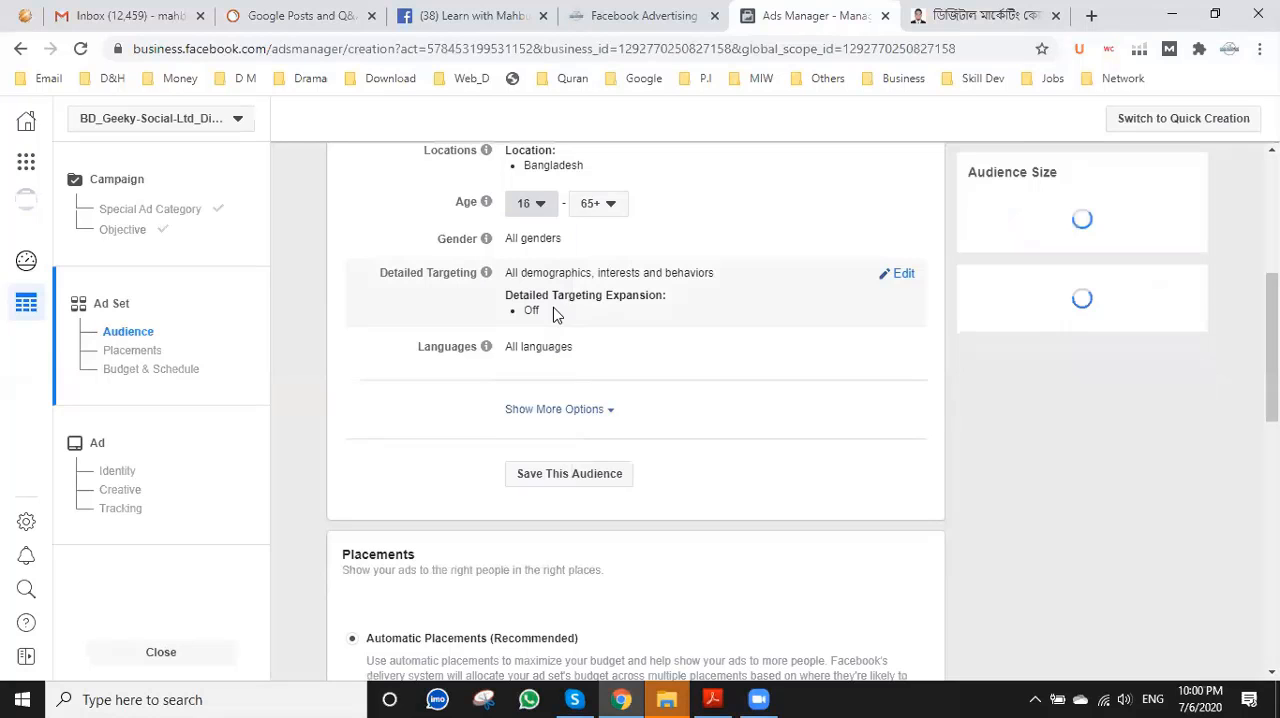
Set the maximum age of the audience to 30.
click(603, 206)
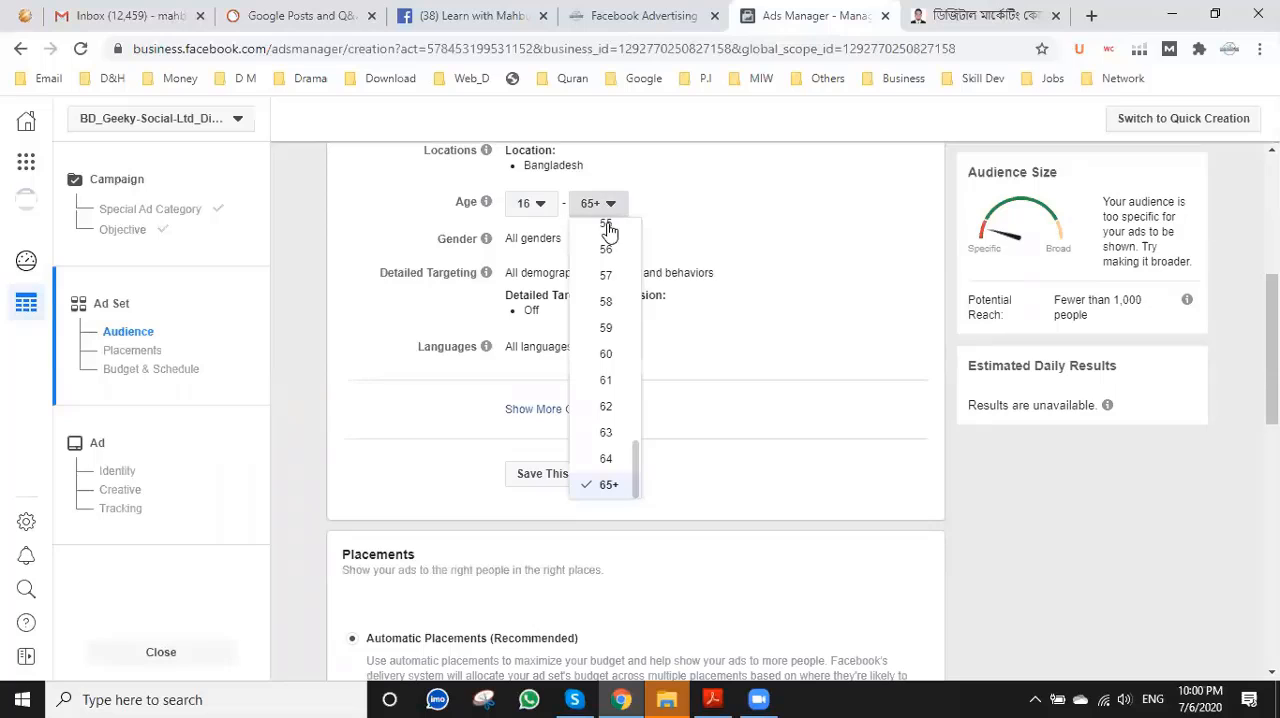
scroll(606, 322, up, 3)
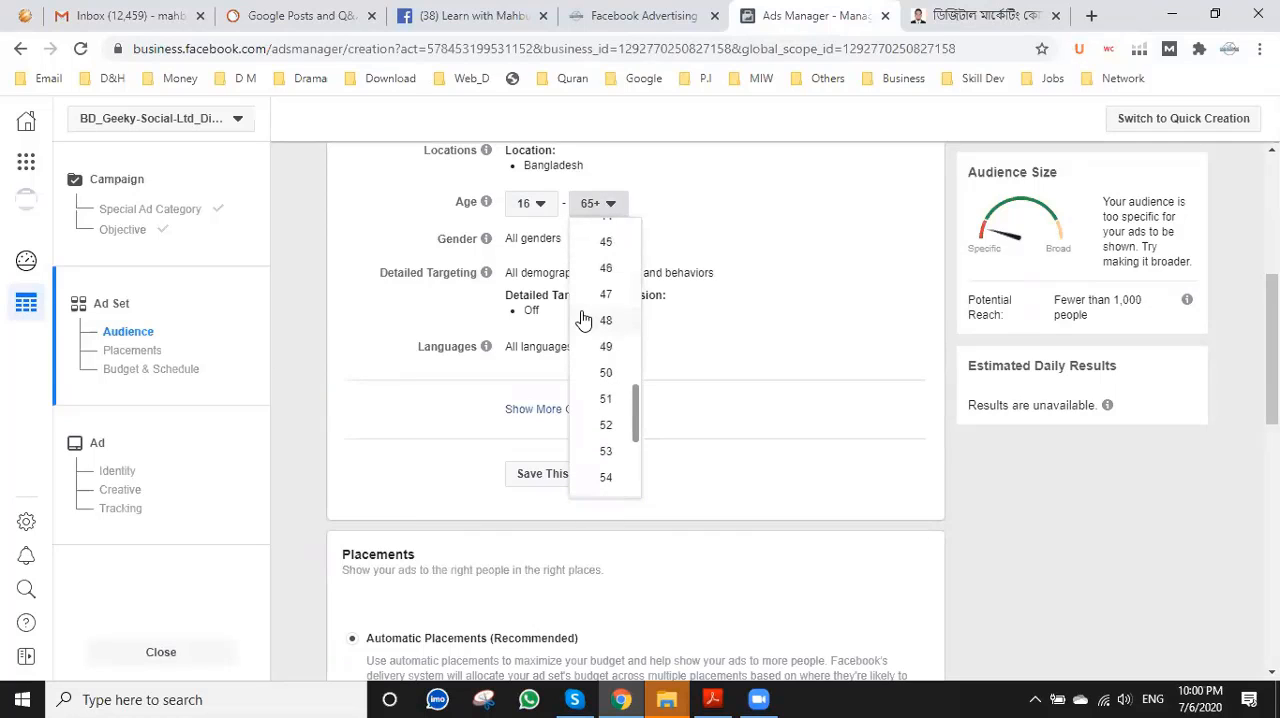
scroll(603, 305, up, 3)
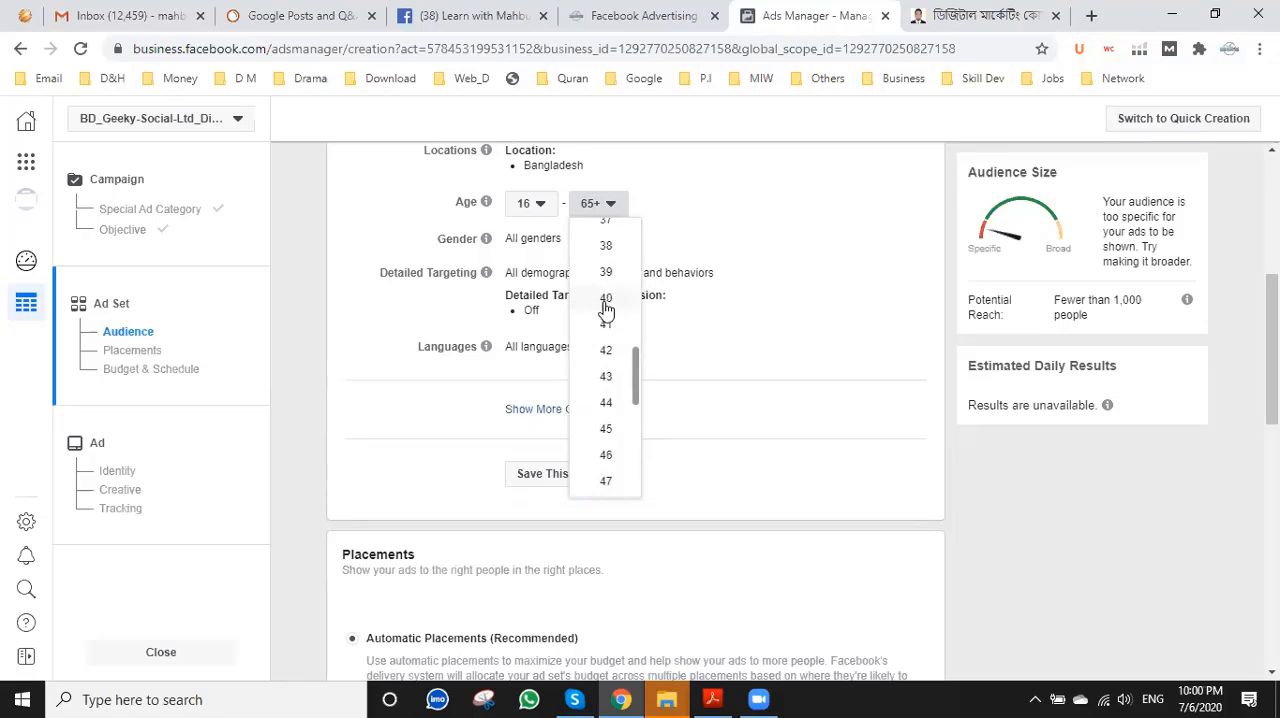
scroll(615, 282, up, 1)
scroll(614, 275, up, 2)
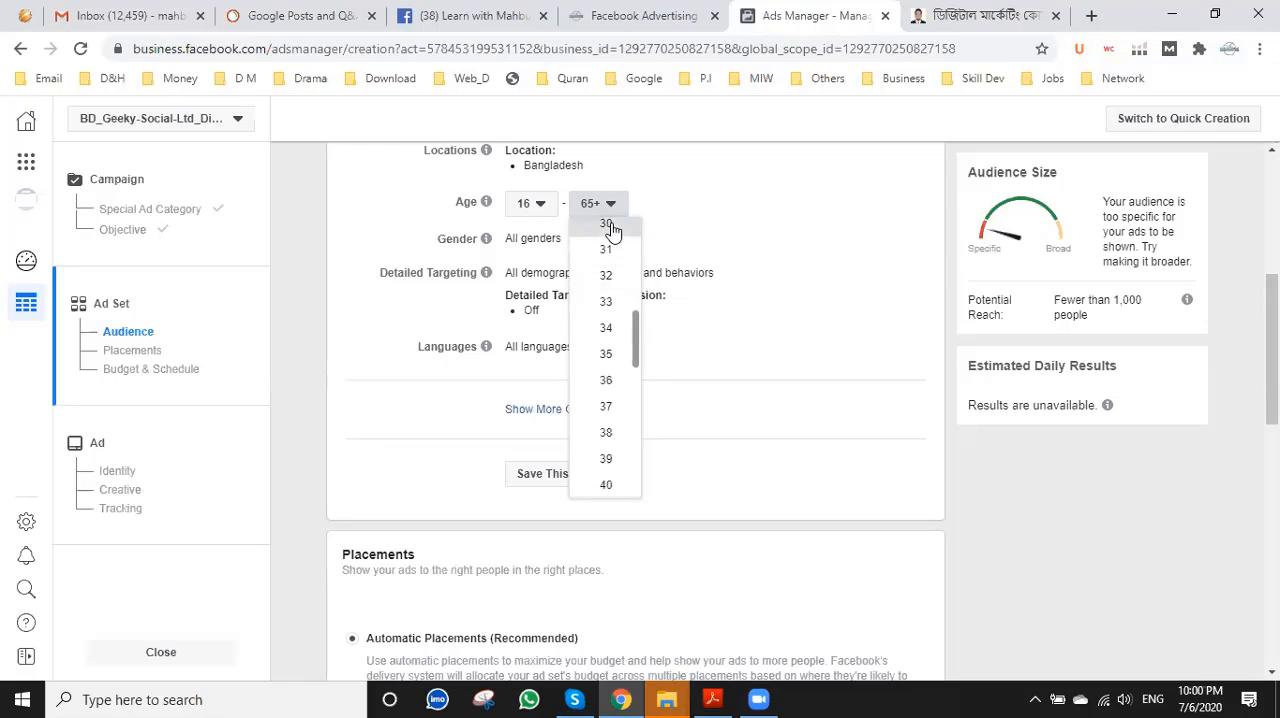
click(607, 224)
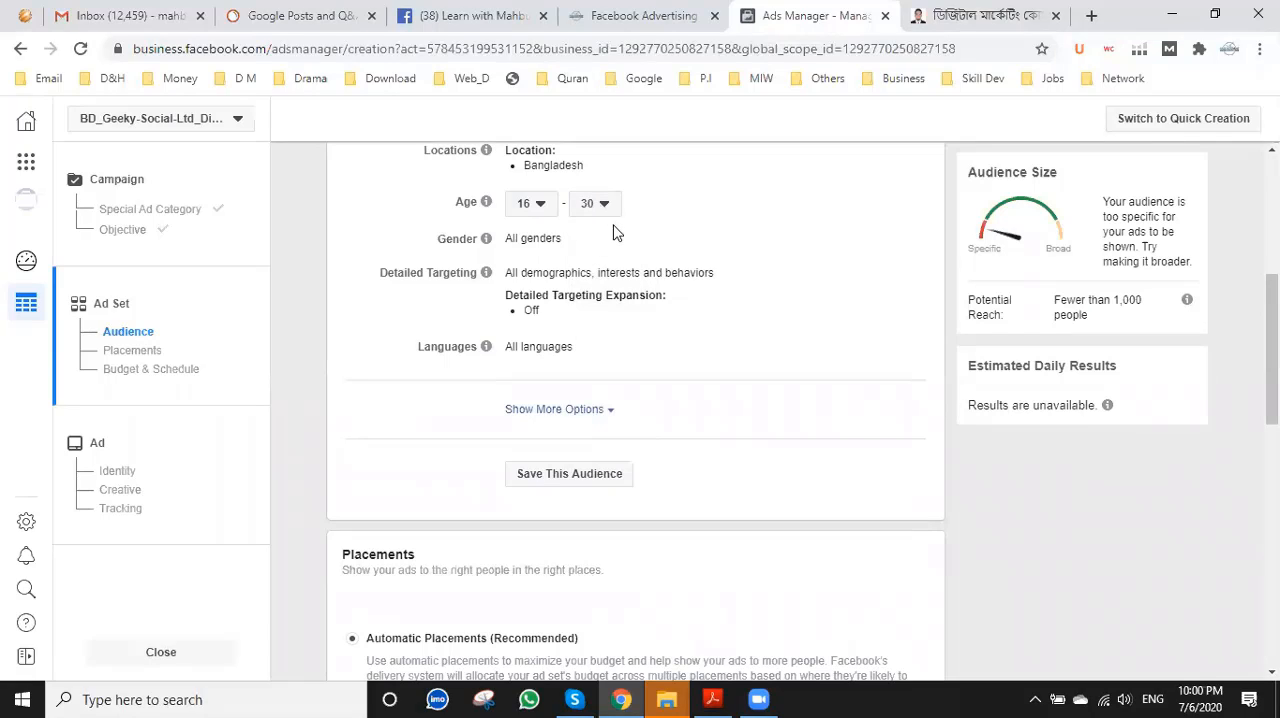
Save the ad set's targeting as a reusable audience under the suggested name.
scroll(453, 399, down, 1)
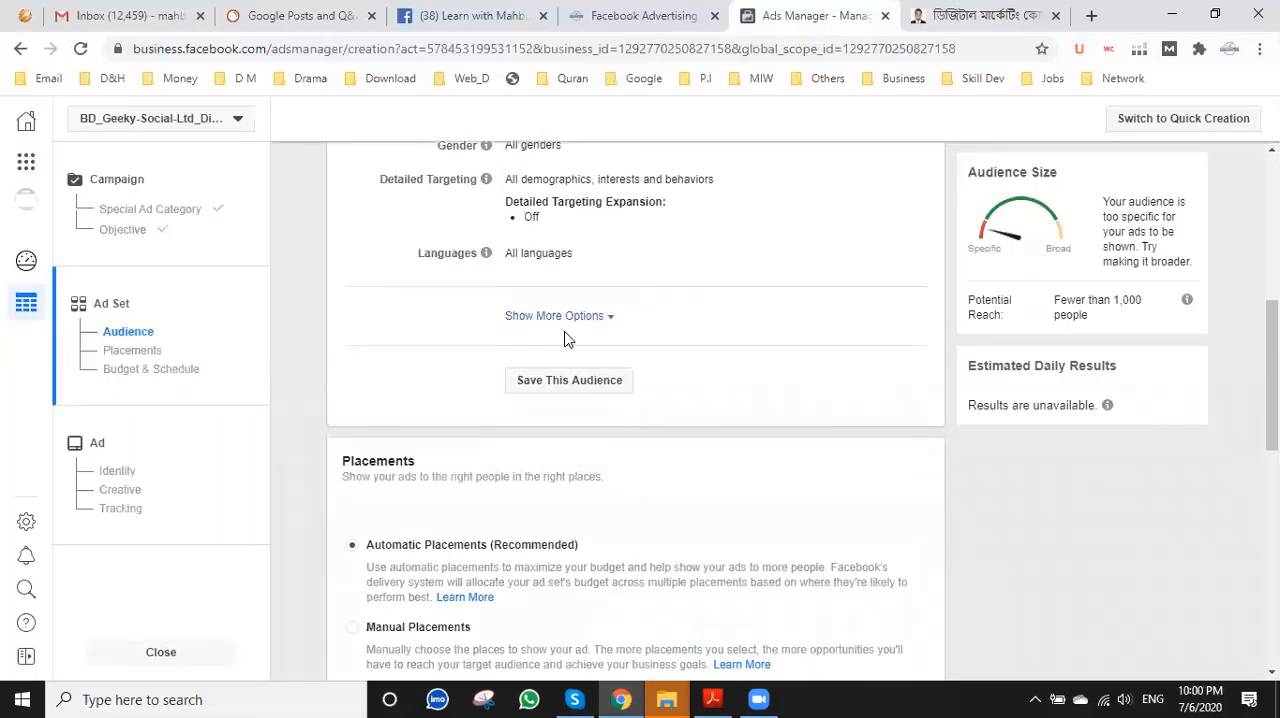
click(566, 384)
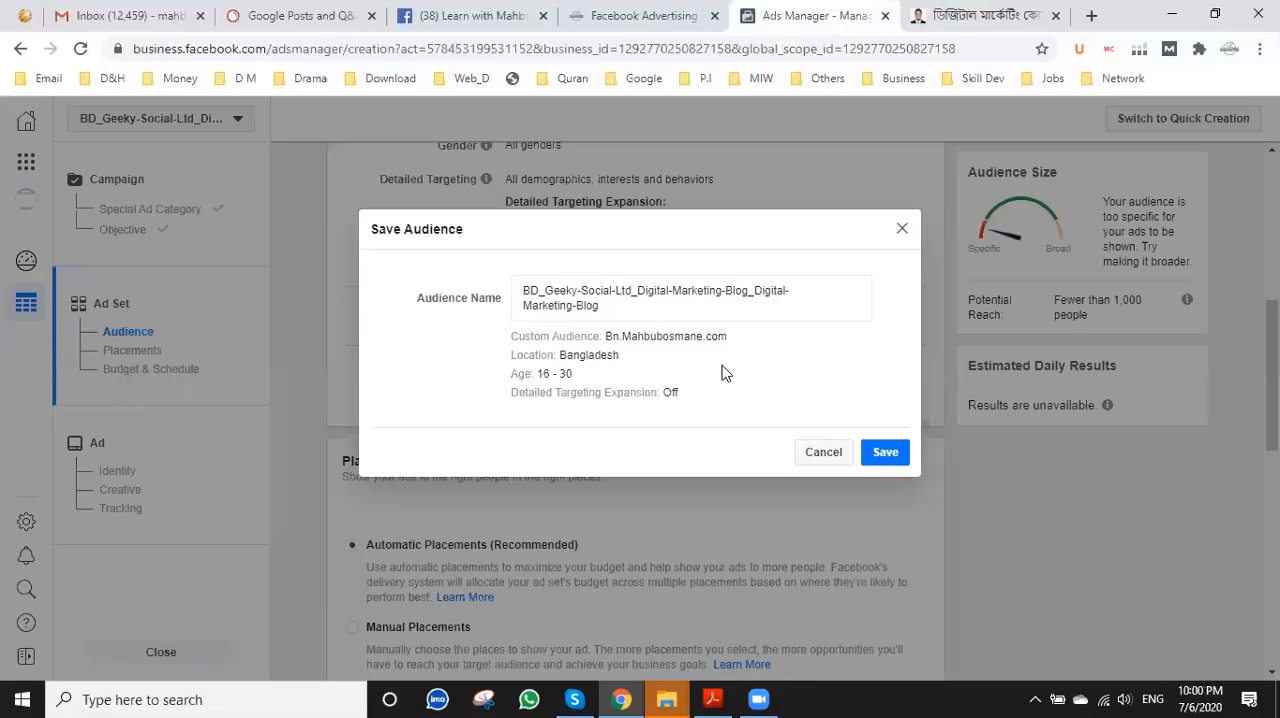
click(889, 455)
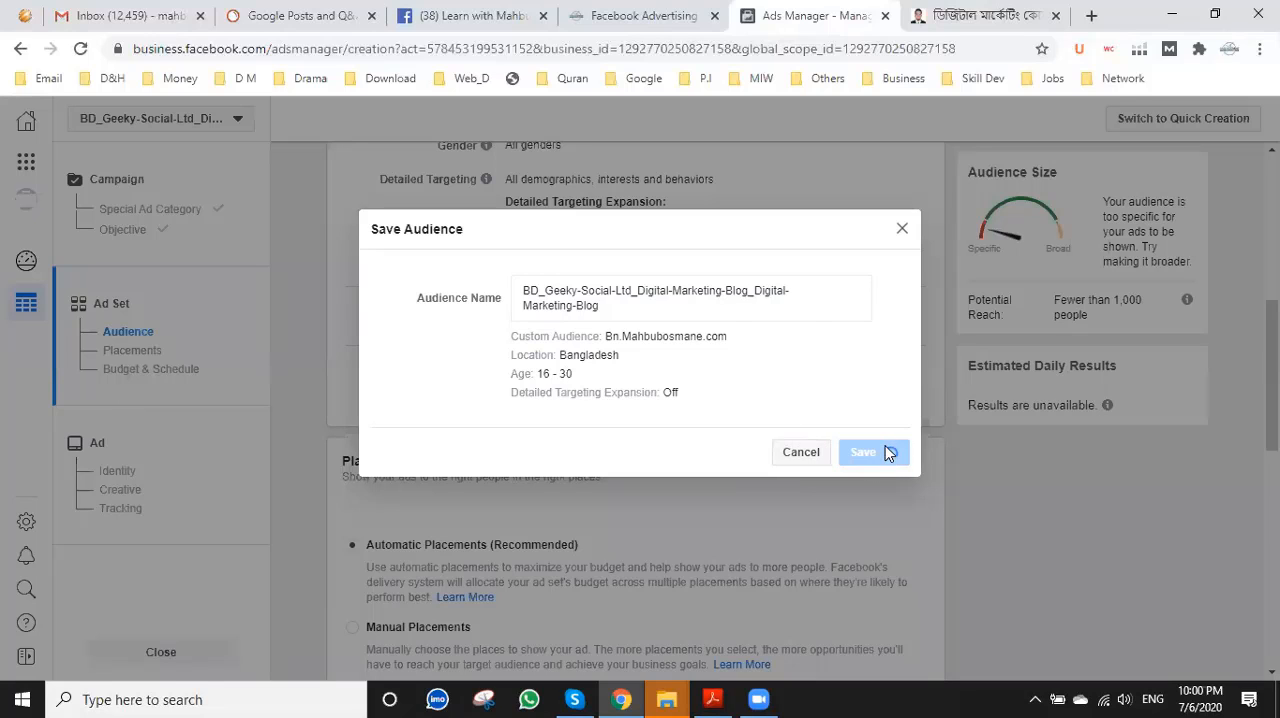
Change the ad set's budget type to Lifetime Budget under Budget & Schedule.
scroll(885, 445, up, 4)
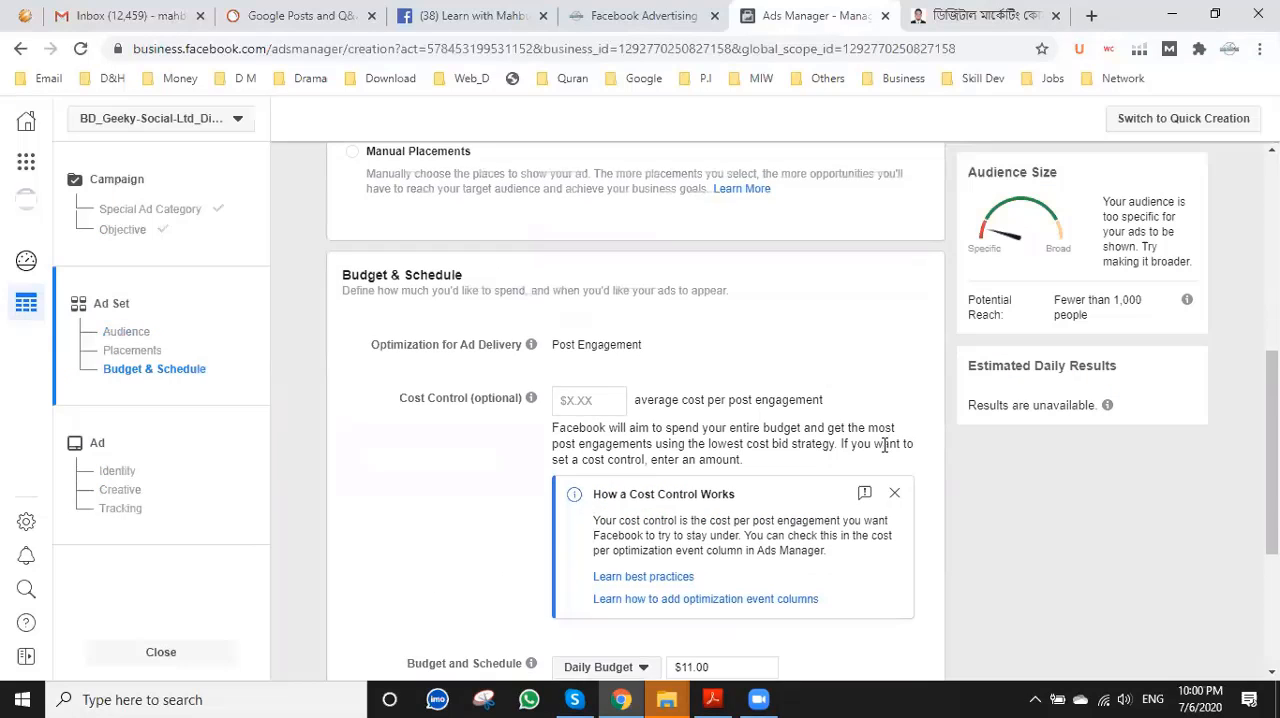
scroll(878, 450, up, 3)
scroll(878, 448, down, 3)
scroll(878, 449, down, 1)
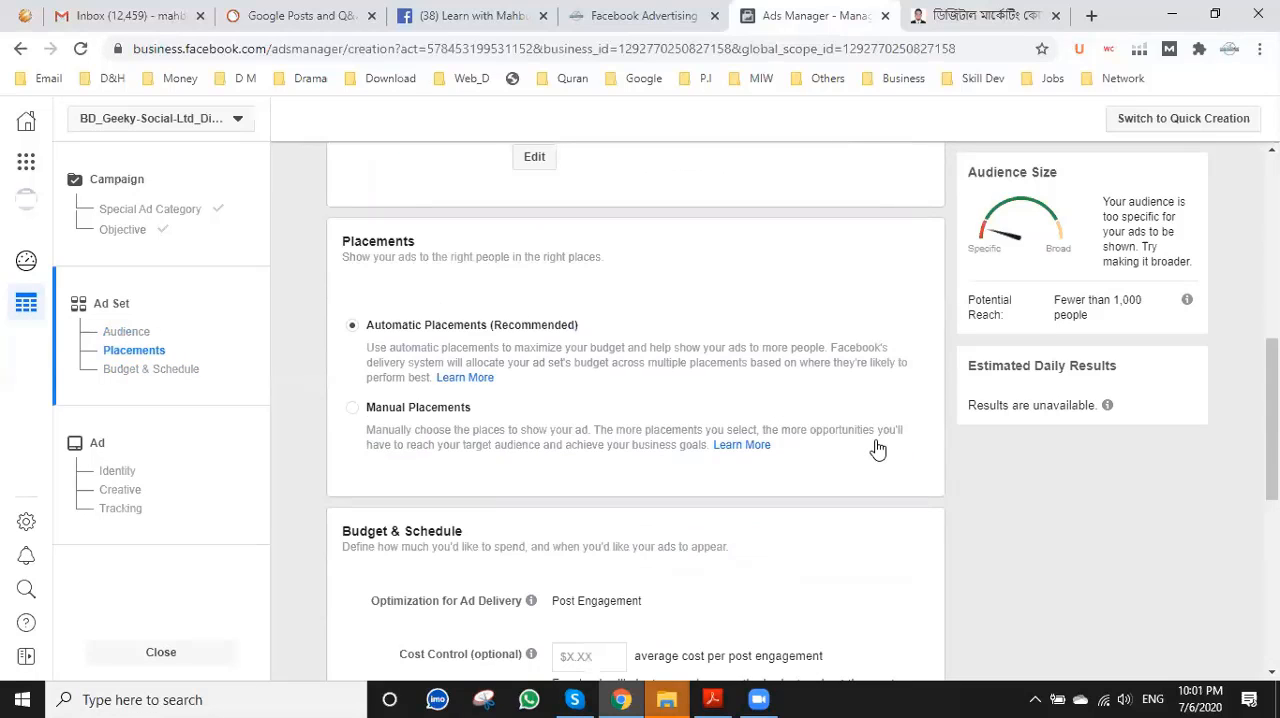
scroll(878, 449, down, 3)
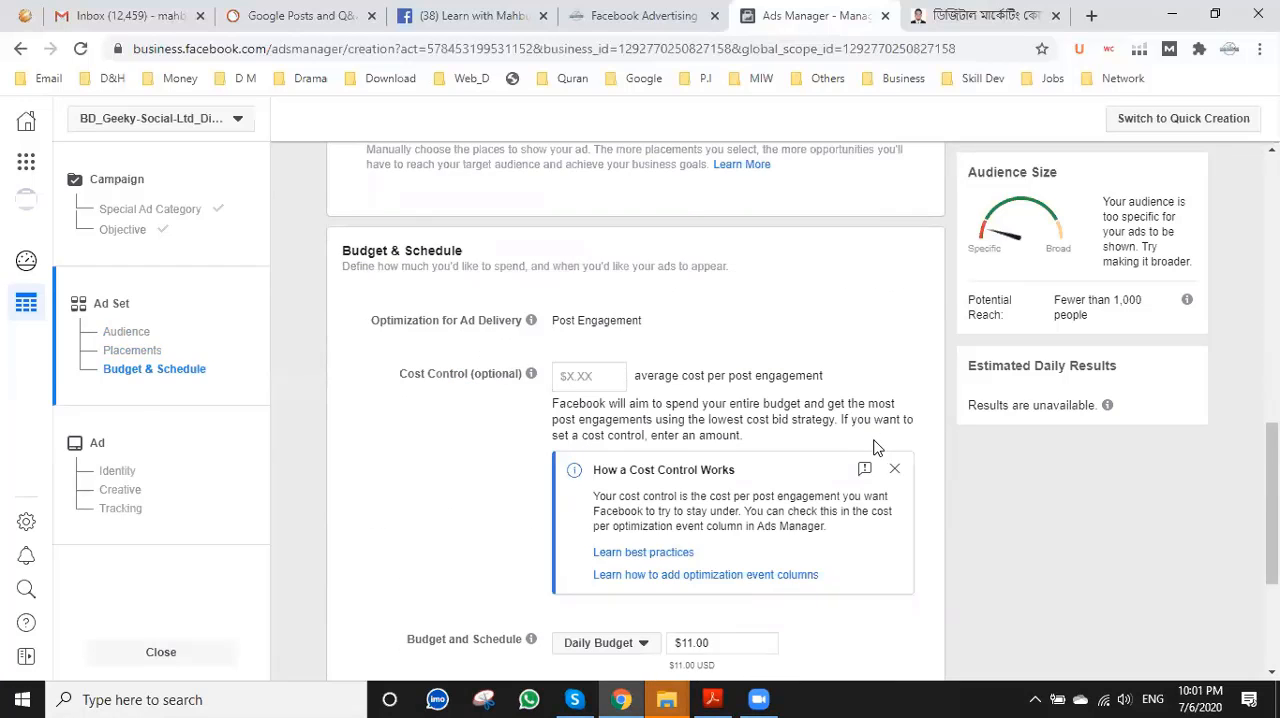
scroll(872, 448, down, 2)
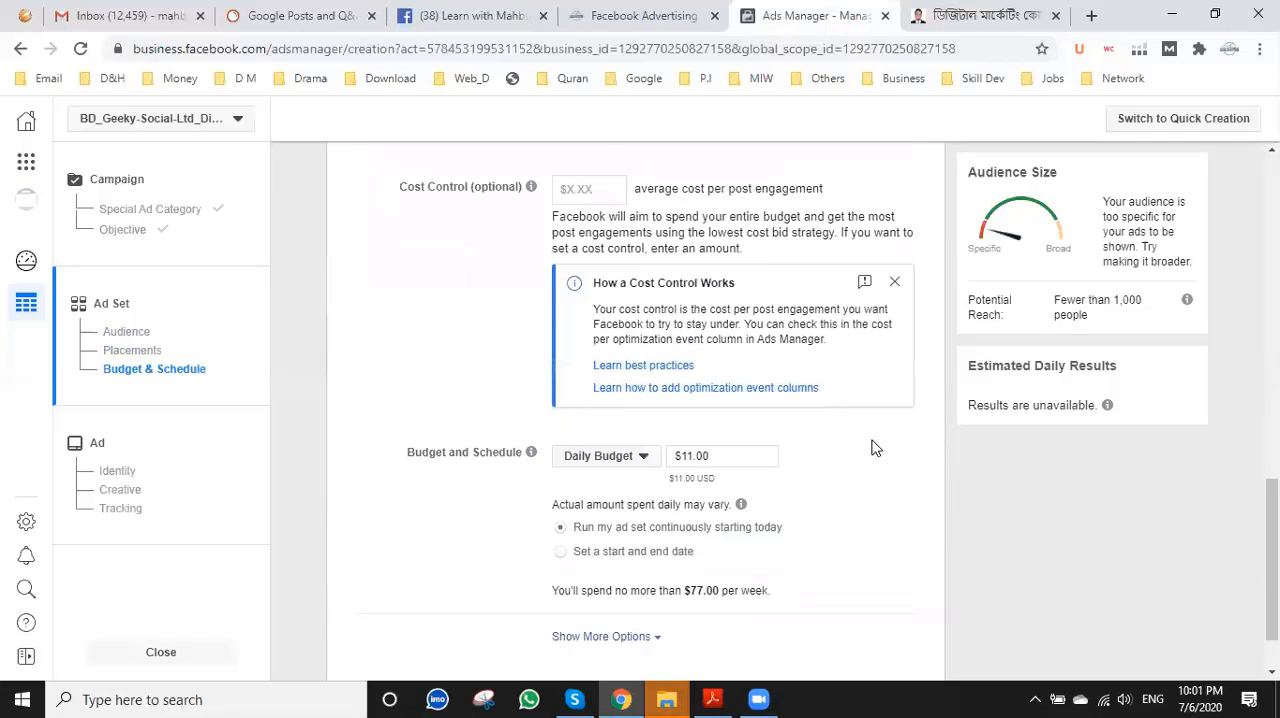
click(604, 456)
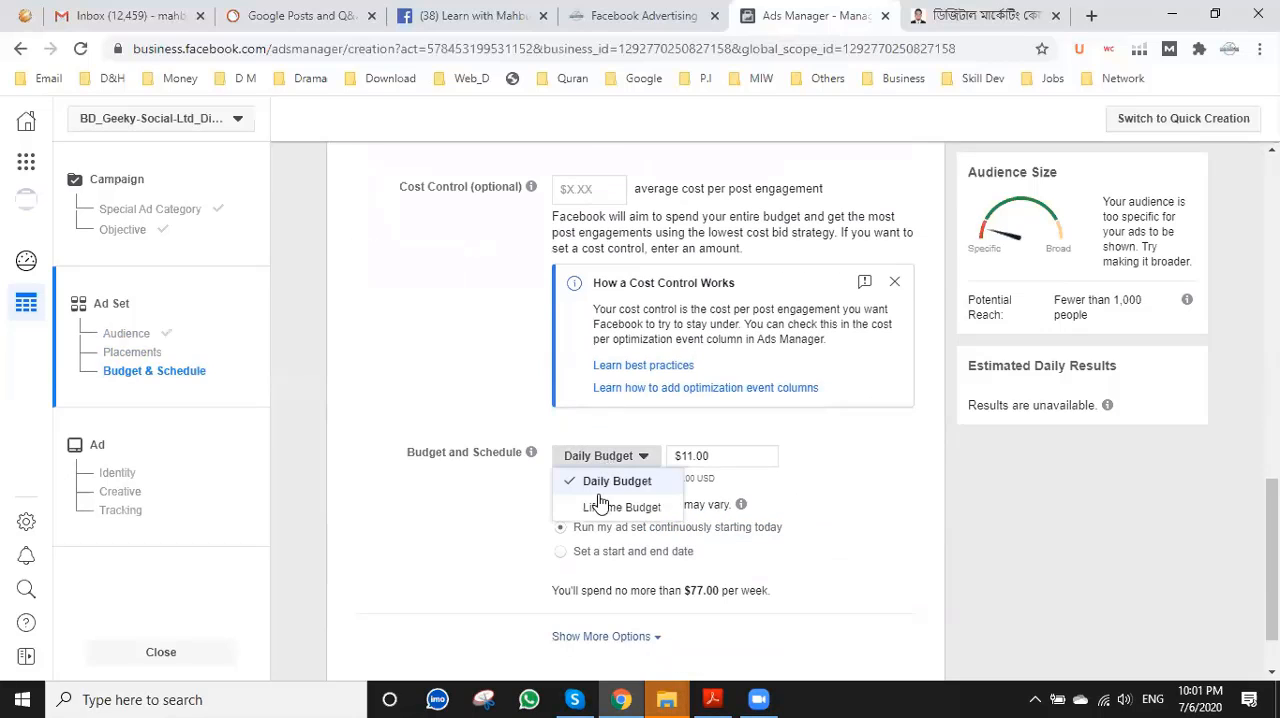
click(607, 507)
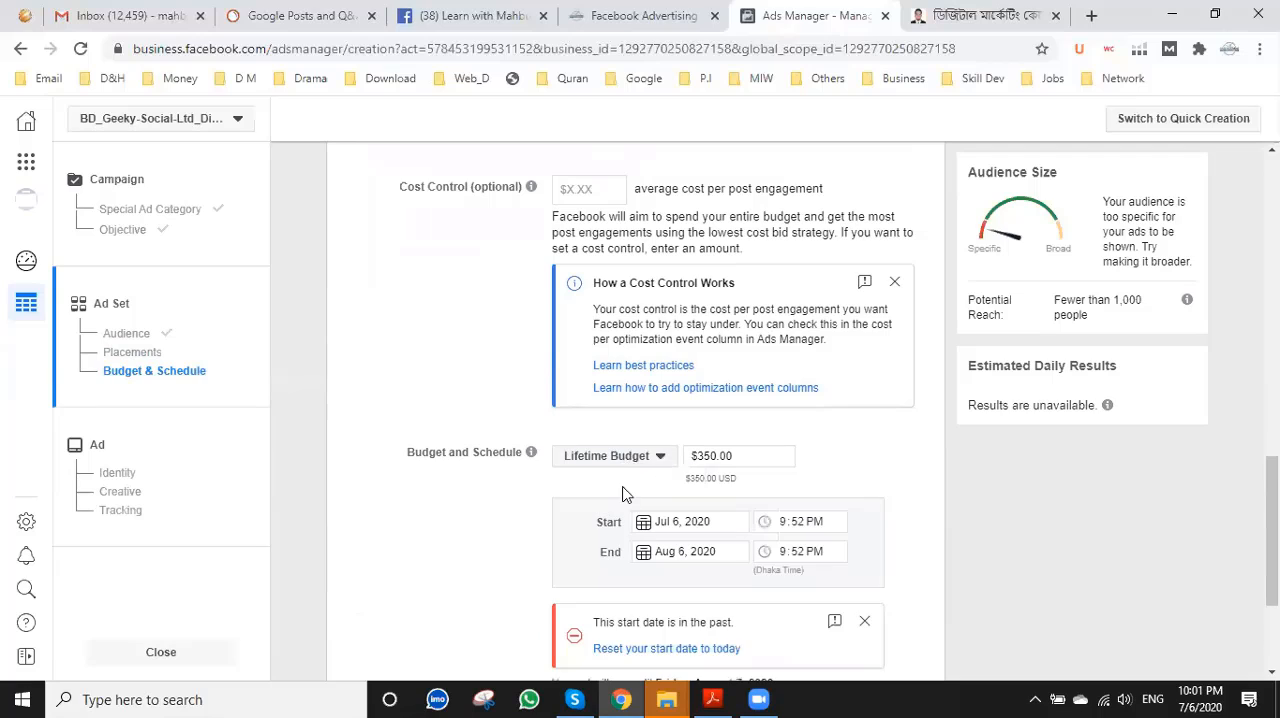
Set the ad set's lifetime budget to $12.00.
click(706, 456)
key(BackSpace)
key(BackSpace)
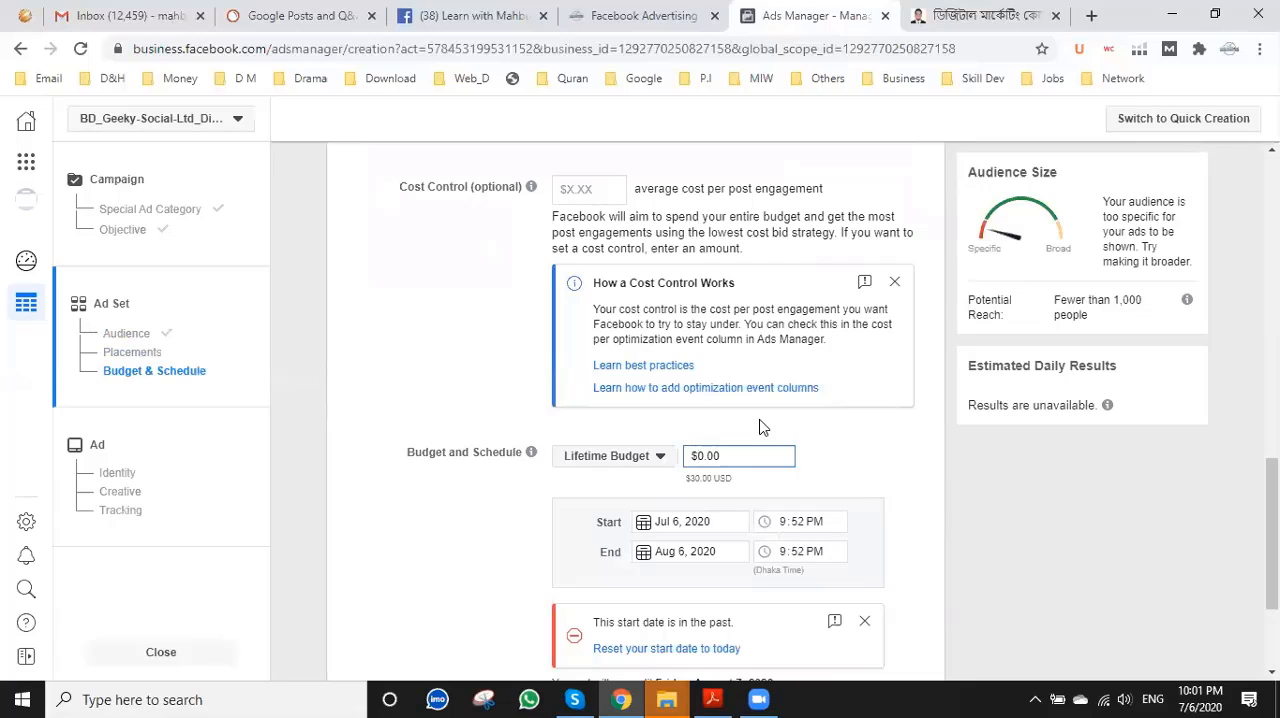
text(12)
click(868, 452)
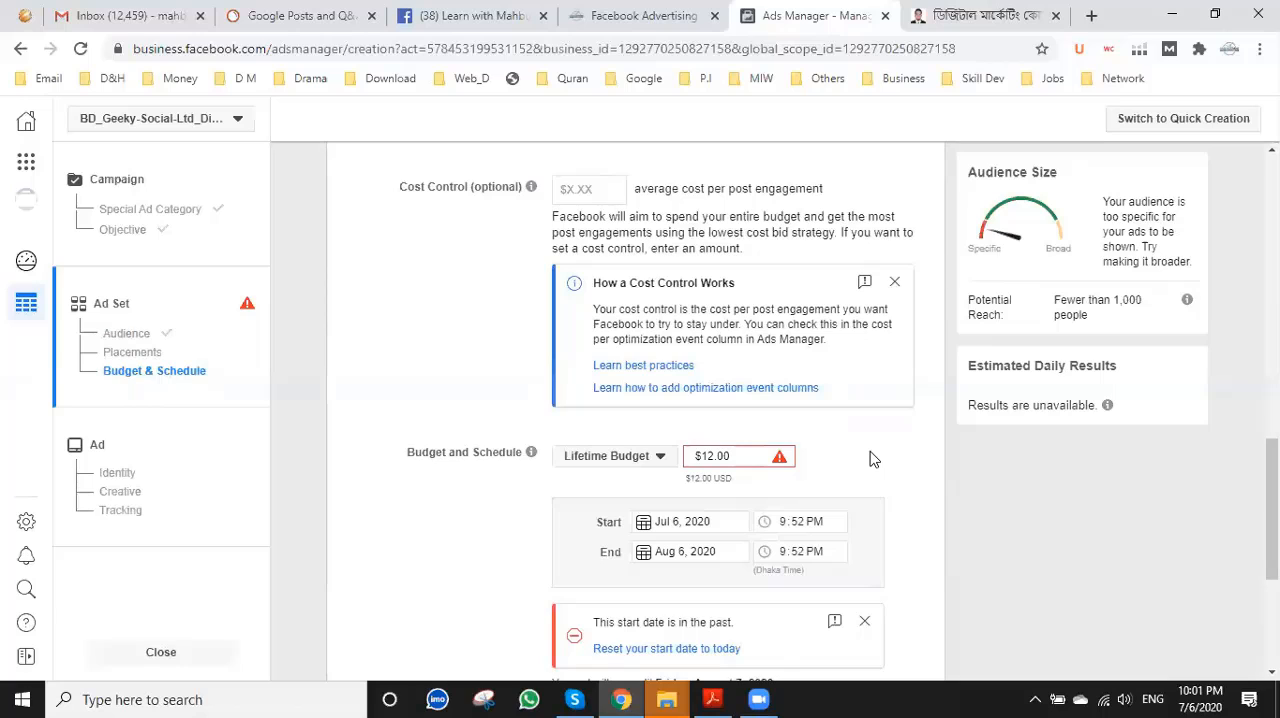
Schedule the ad set to start on July 7, 2020 and end on July 10, 2020.
scroll(880, 443, down, 2)
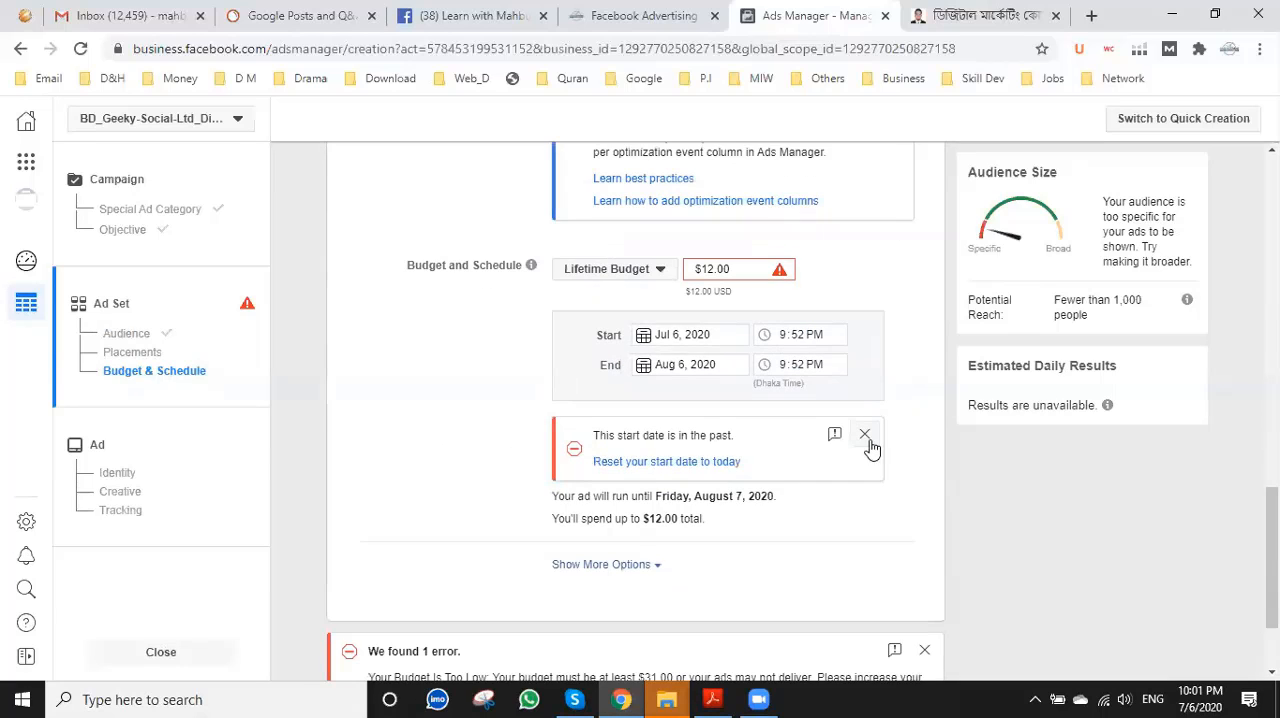
click(643, 337)
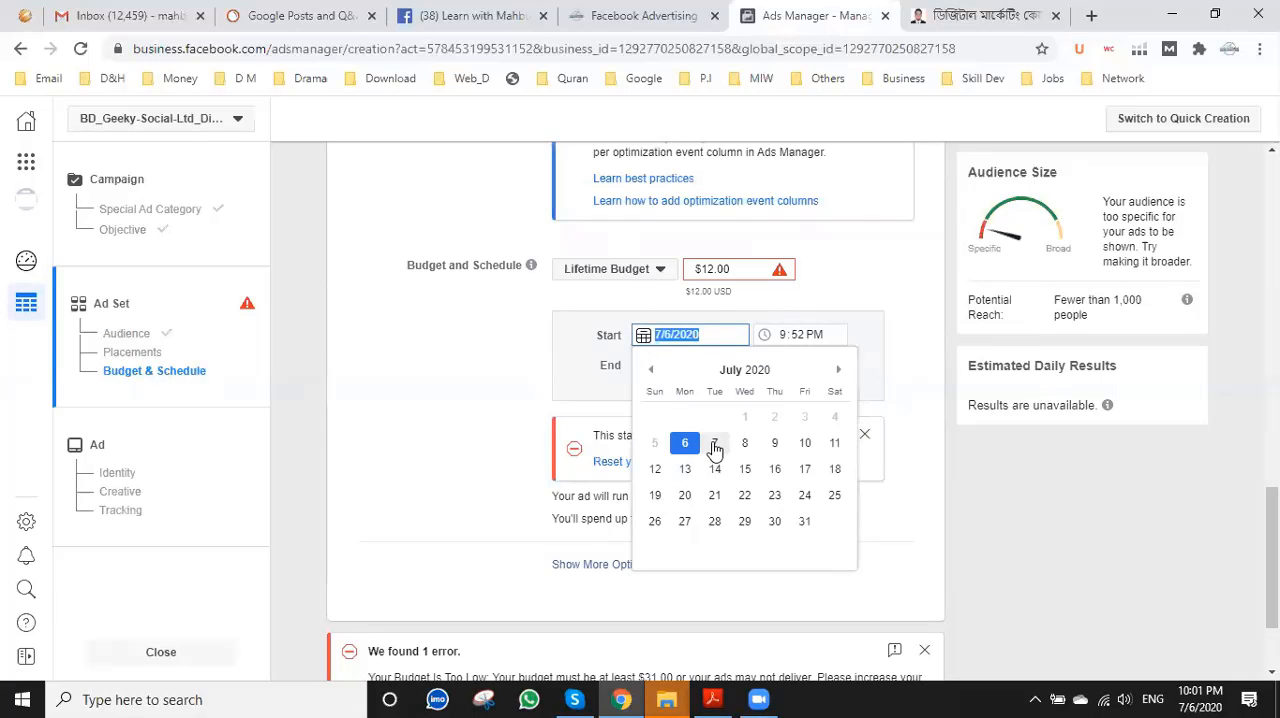
click(714, 442)
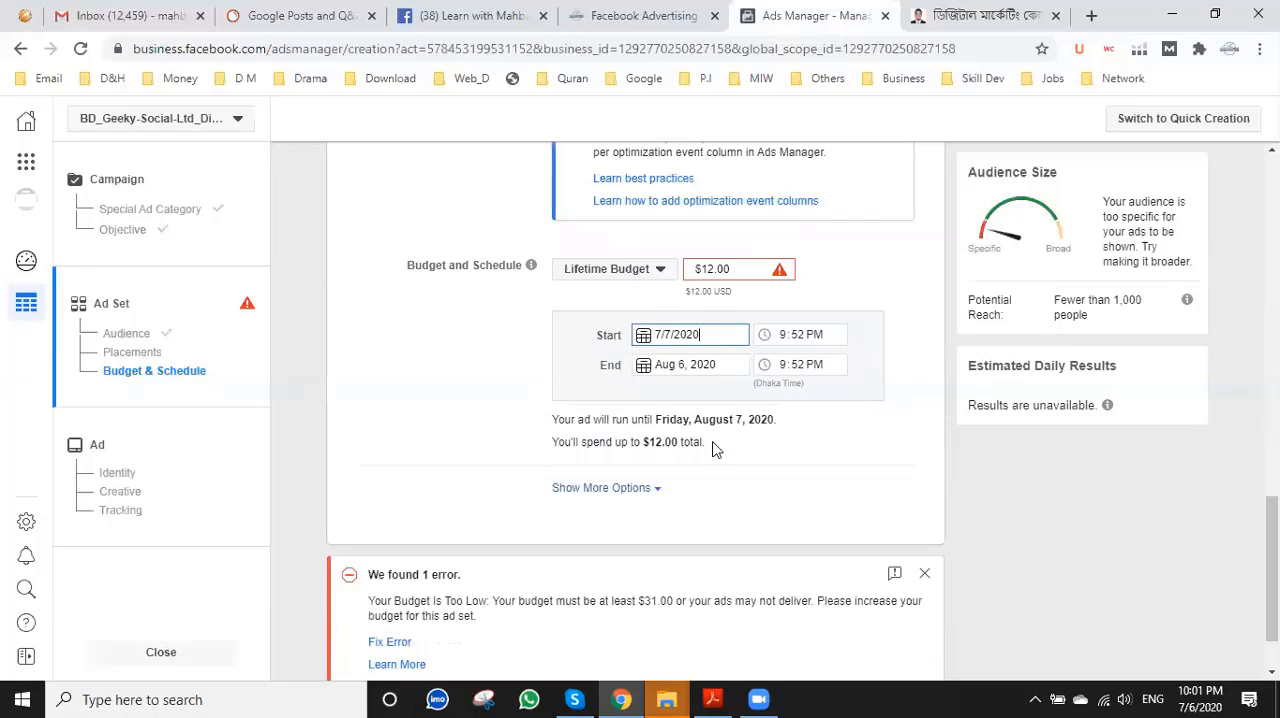
click(713, 268)
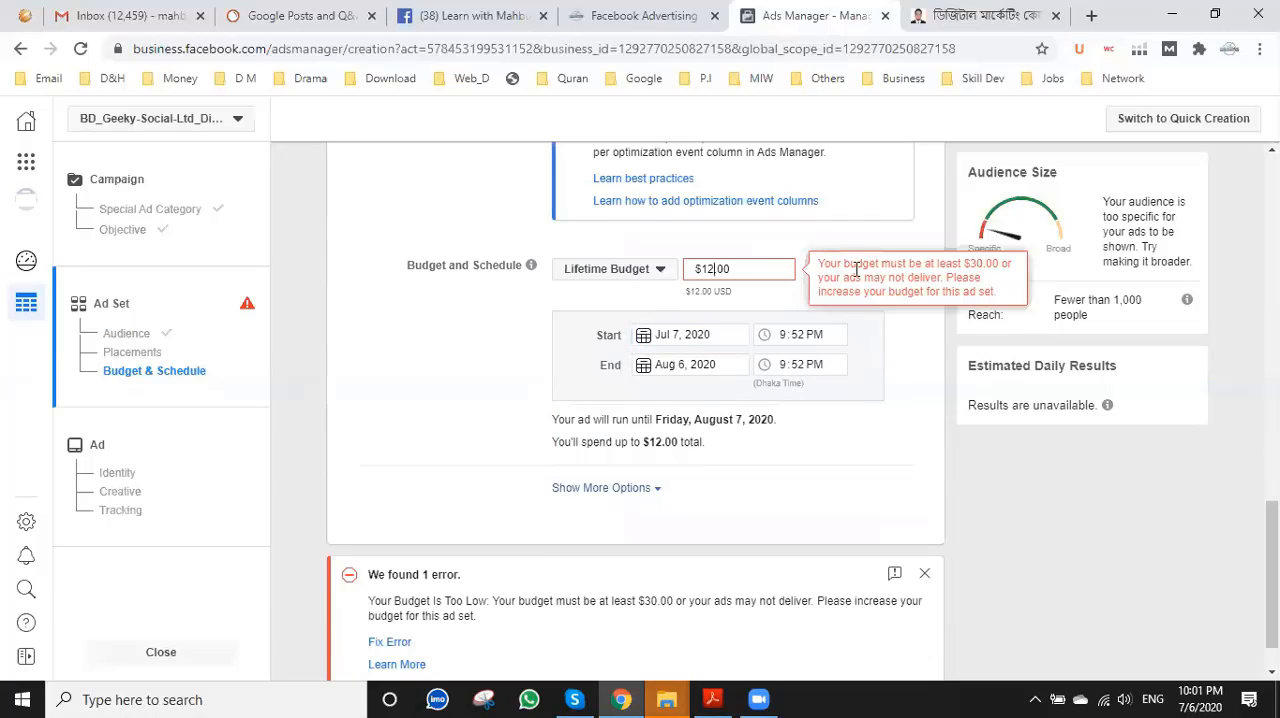
click(641, 366)
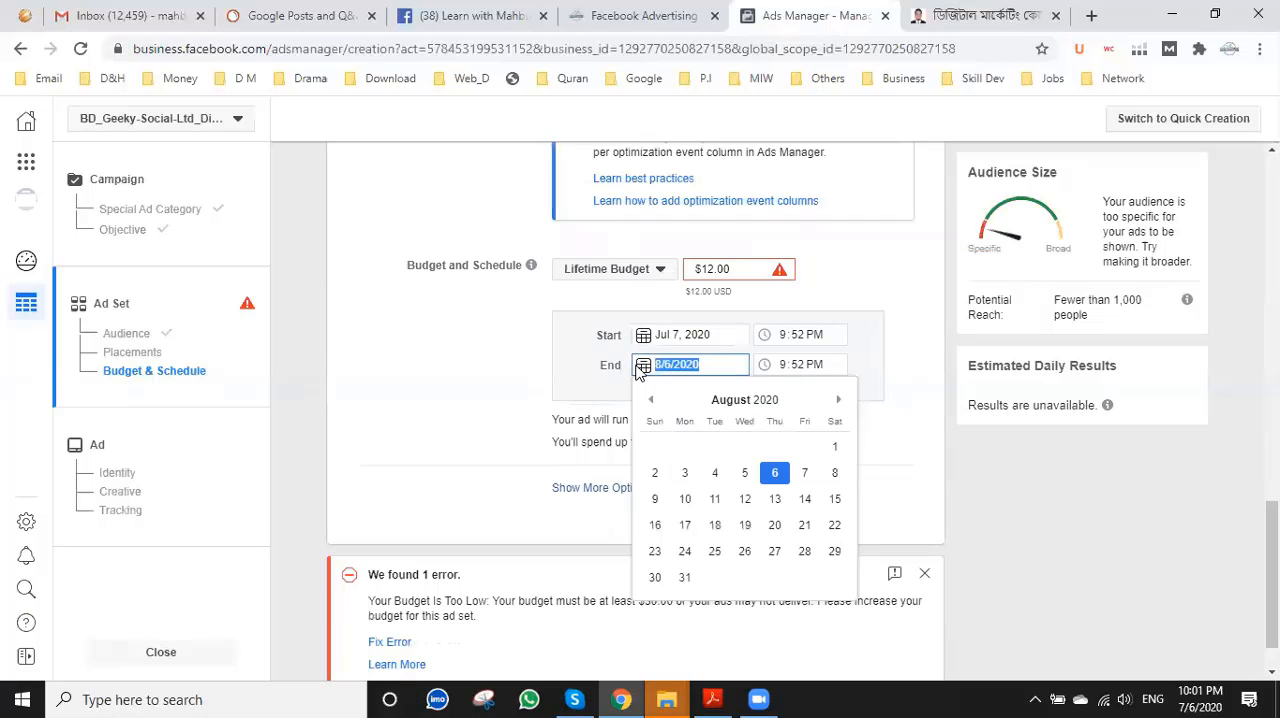
click(652, 401)
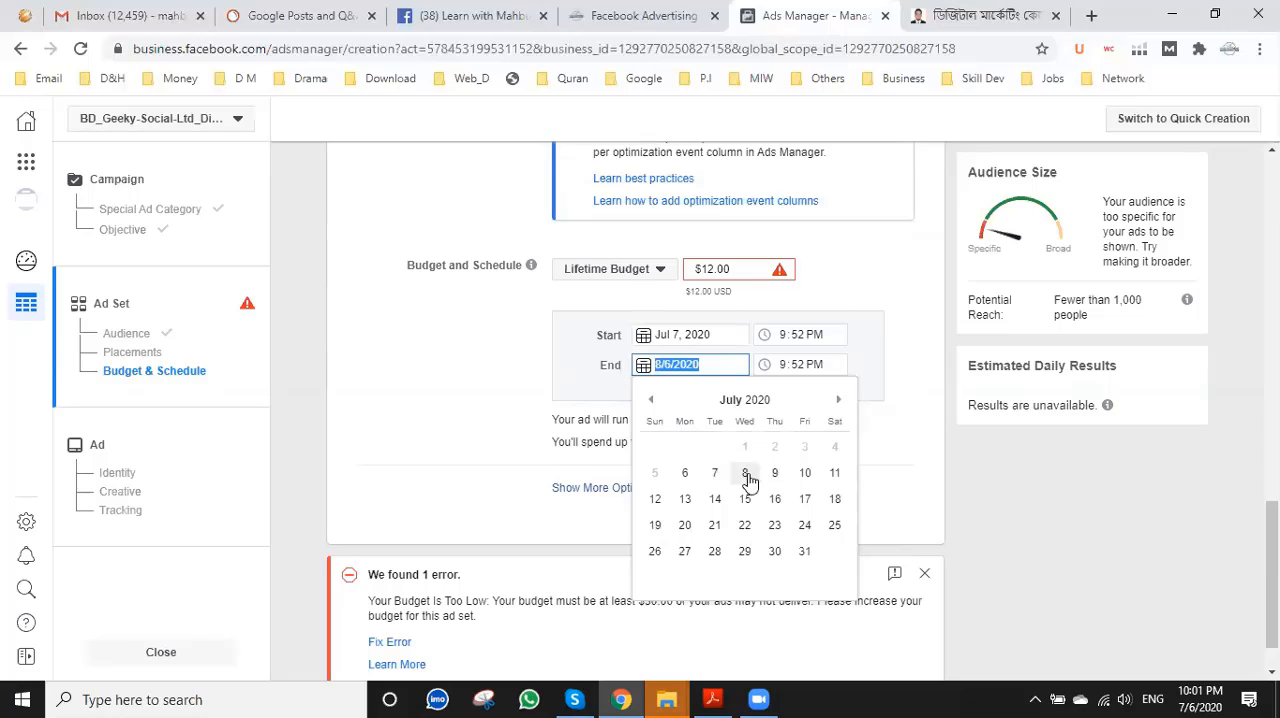
click(804, 476)
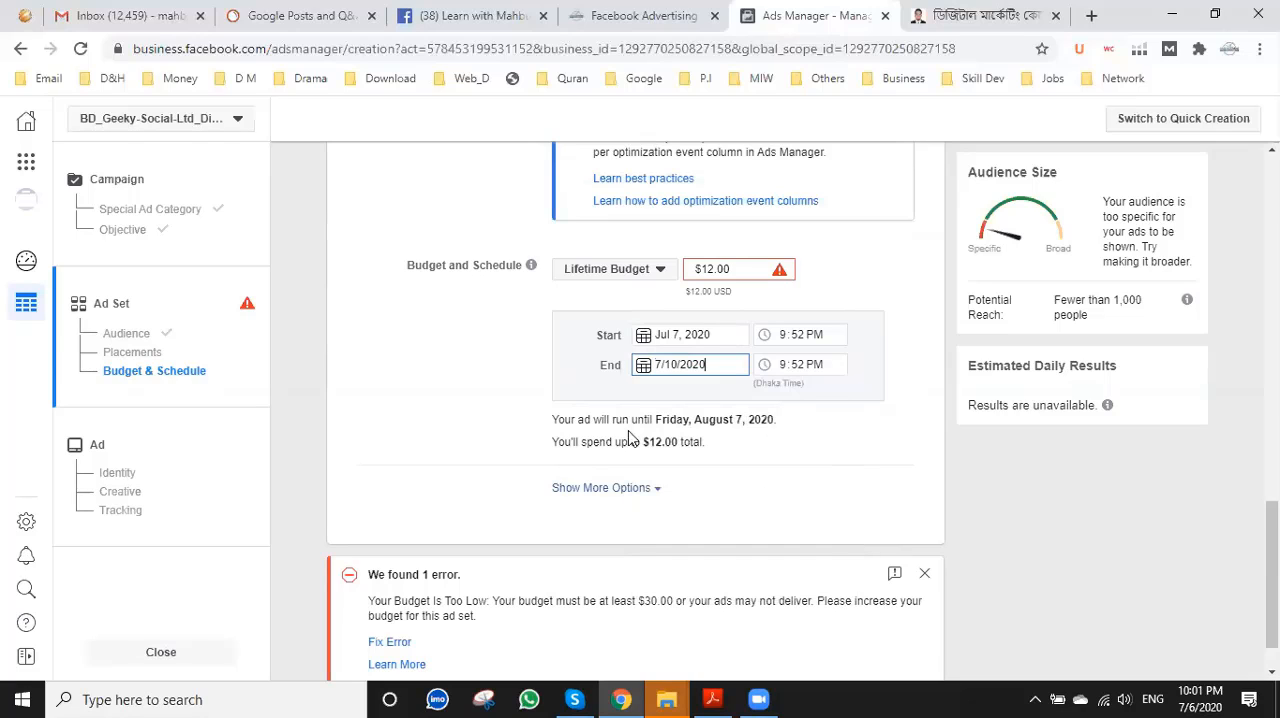
click(501, 372)
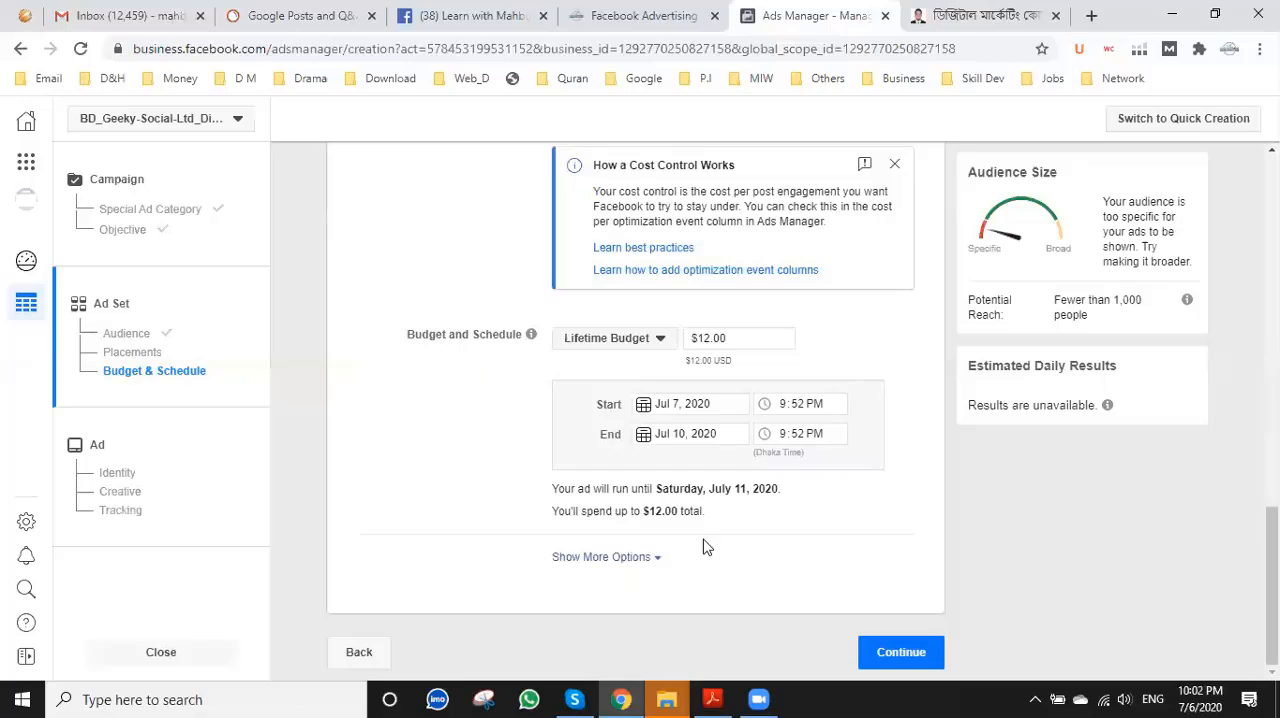
Continue to the ad level and choose the Digital Marketing Blog page as the ad's Facebook Page identity.
click(890, 653)
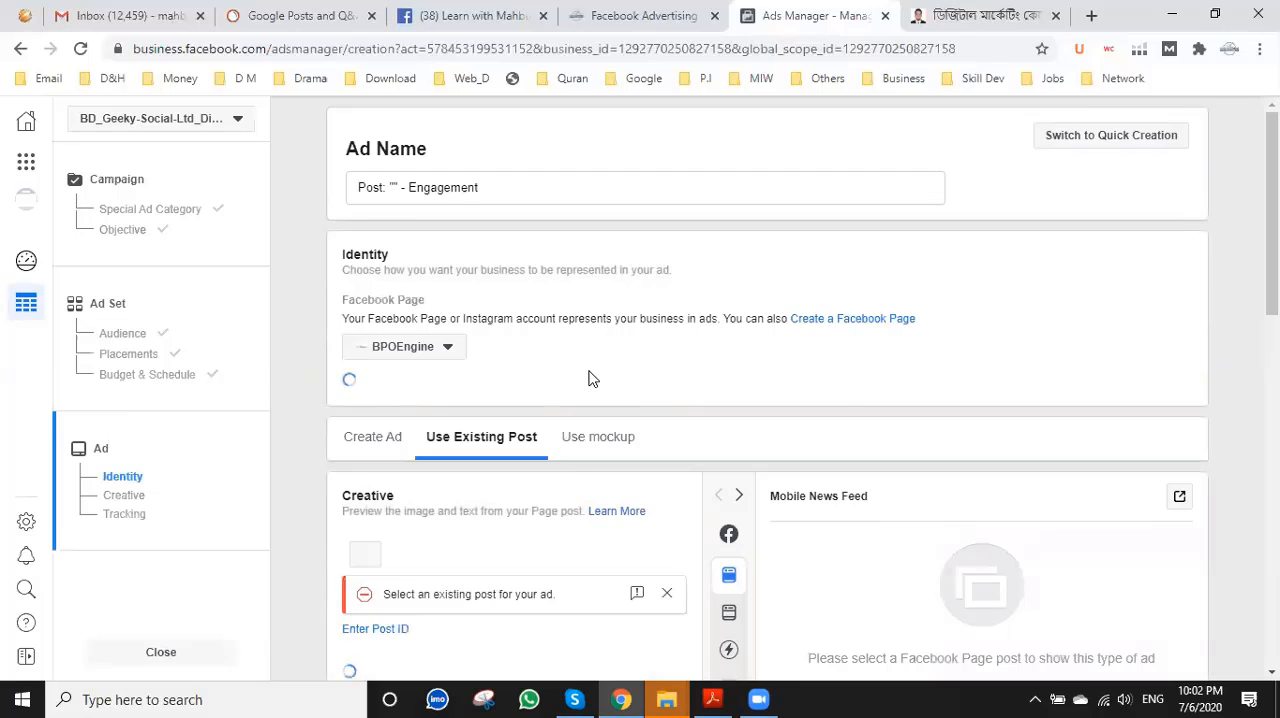
scroll(593, 379, down, 1)
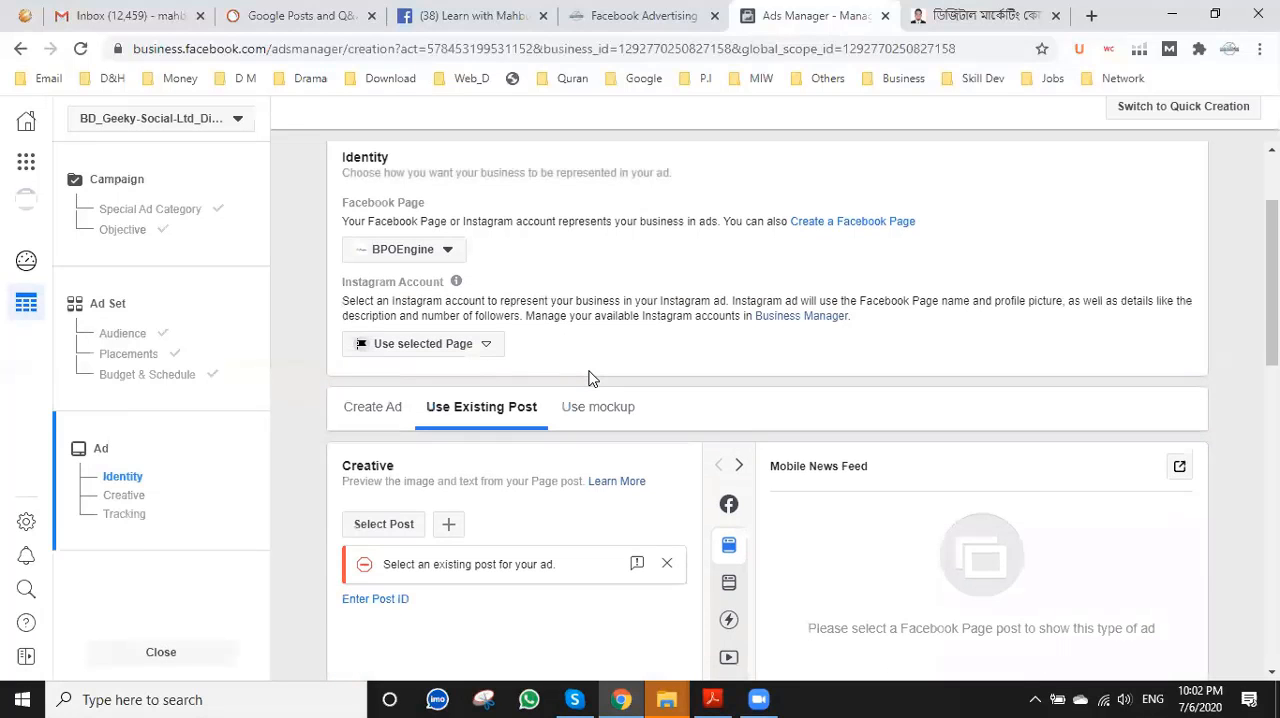
scroll(453, 320, up, 1)
click(445, 348)
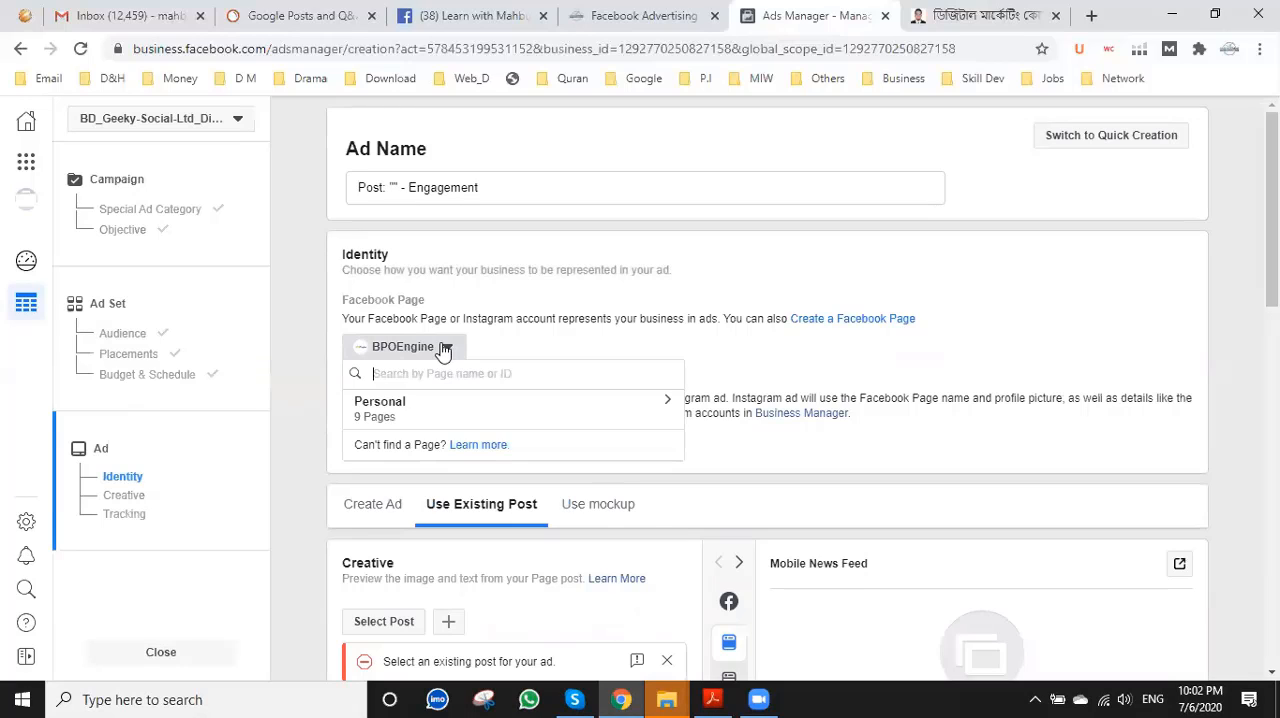
click(393, 404)
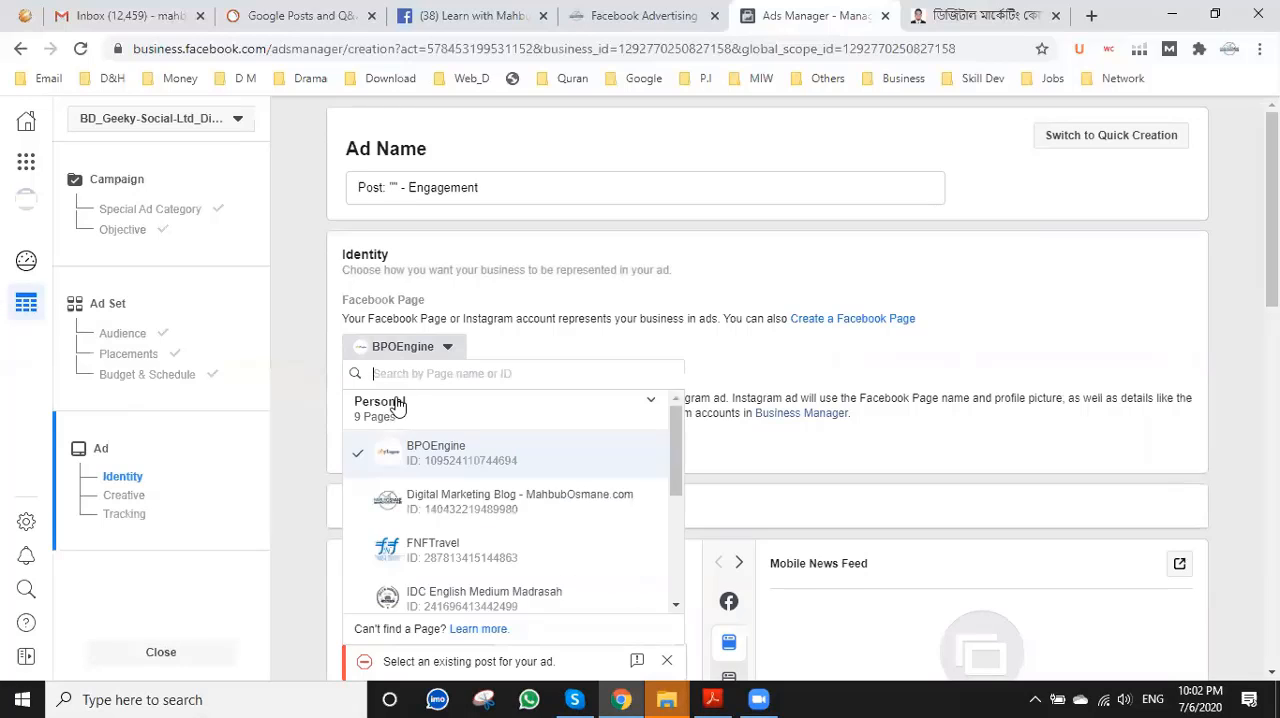
click(456, 504)
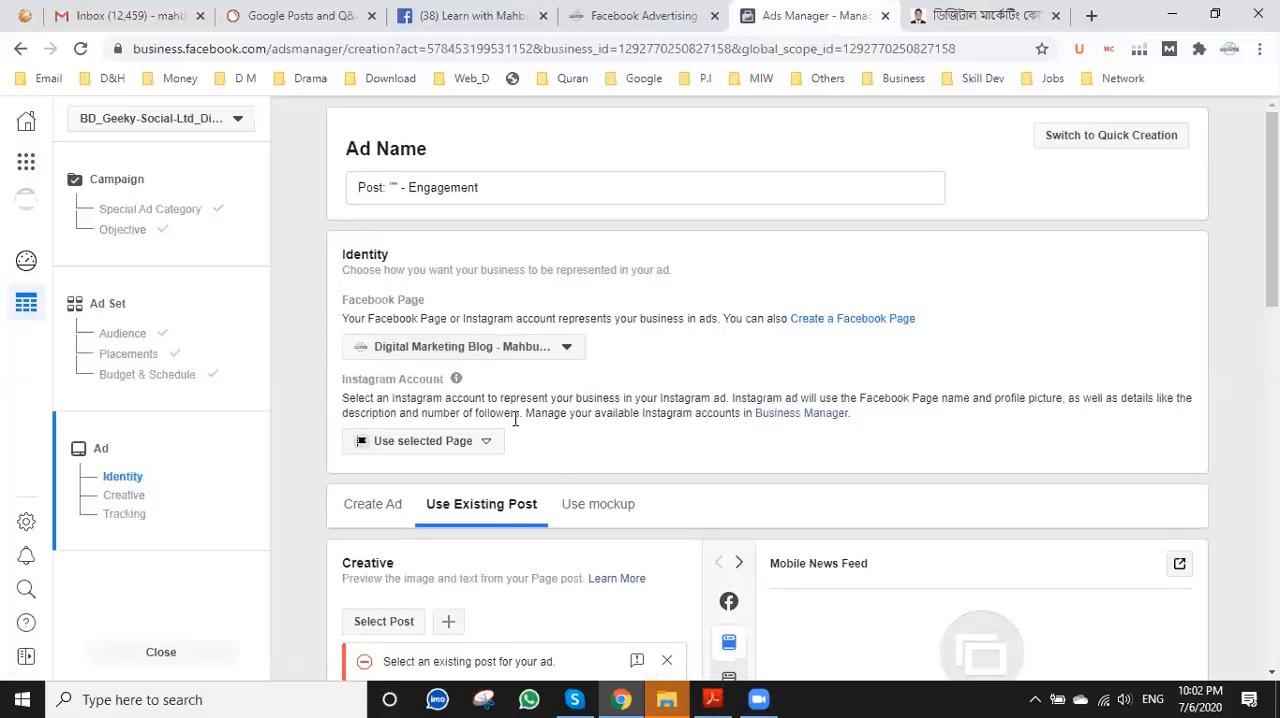
Check the Facebook group and look through the Facebook advertising service web page for the link to the blog's Facebook Page.
click(505, 15)
scroll(400, 152, up, 3)
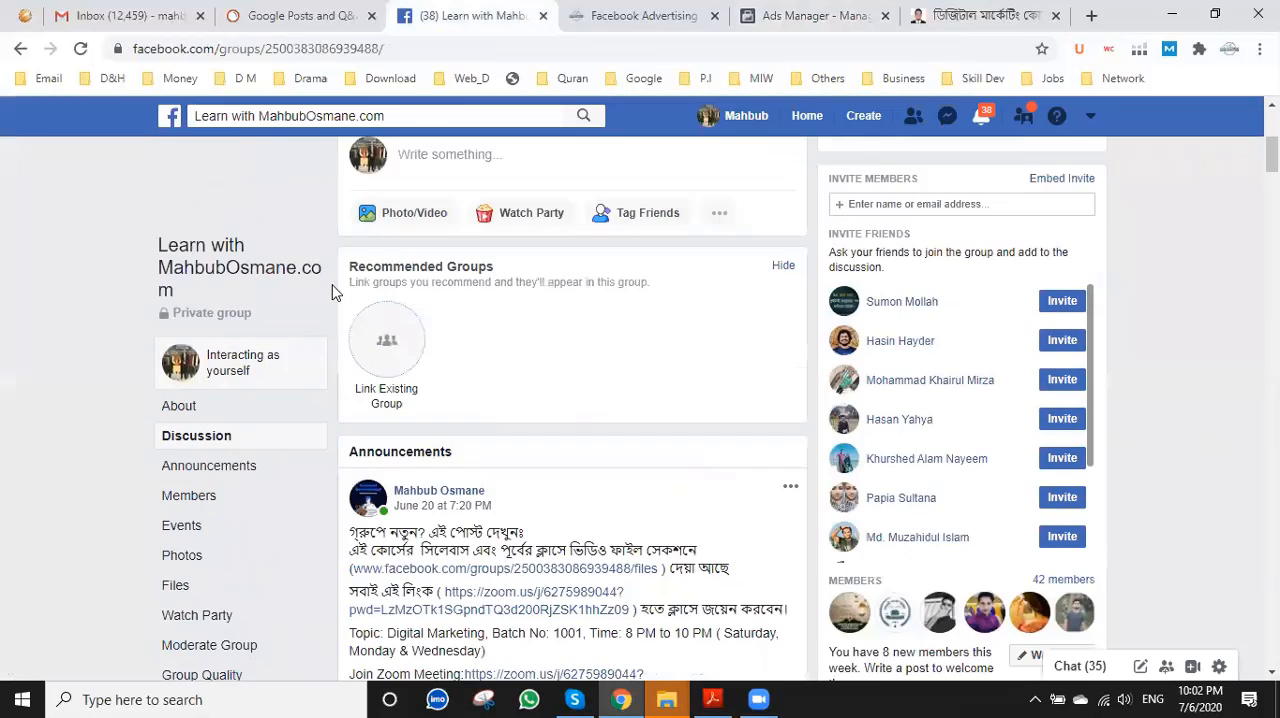
click(645, 18)
click(505, 16)
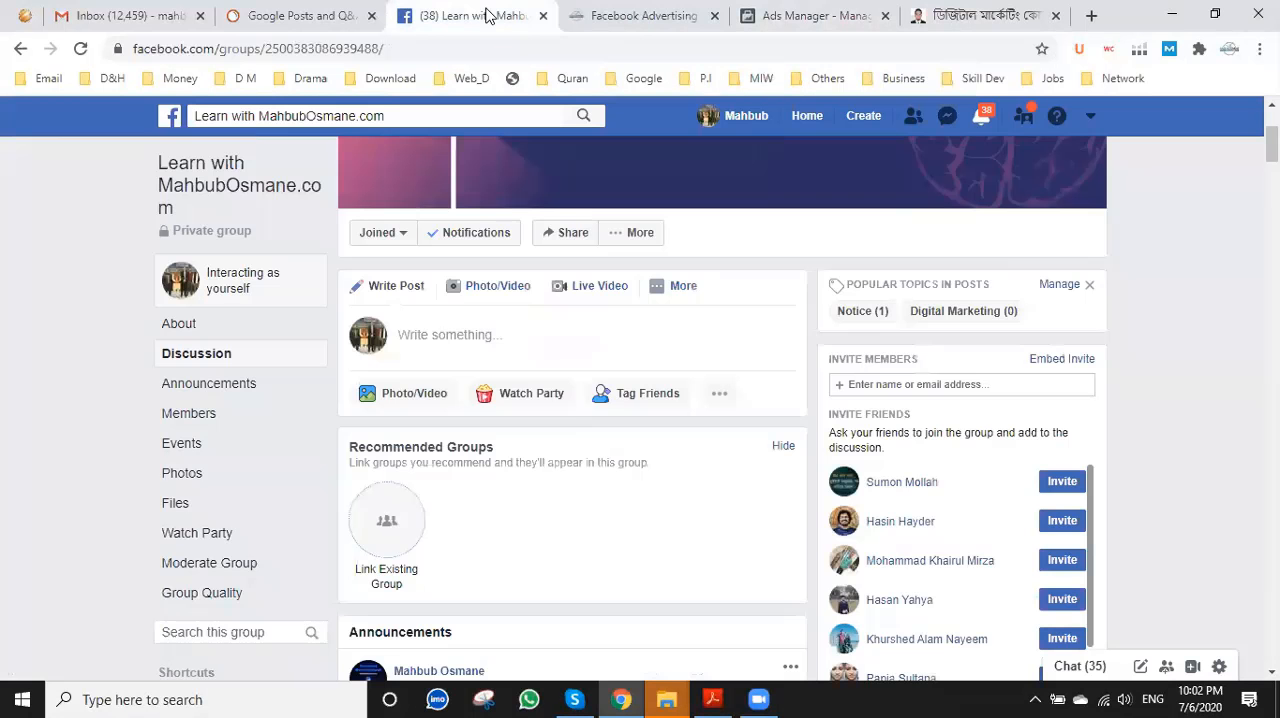
click(640, 18)
scroll(410, 500, down, 3)
scroll(398, 518, down, 6)
scroll(400, 516, down, 12)
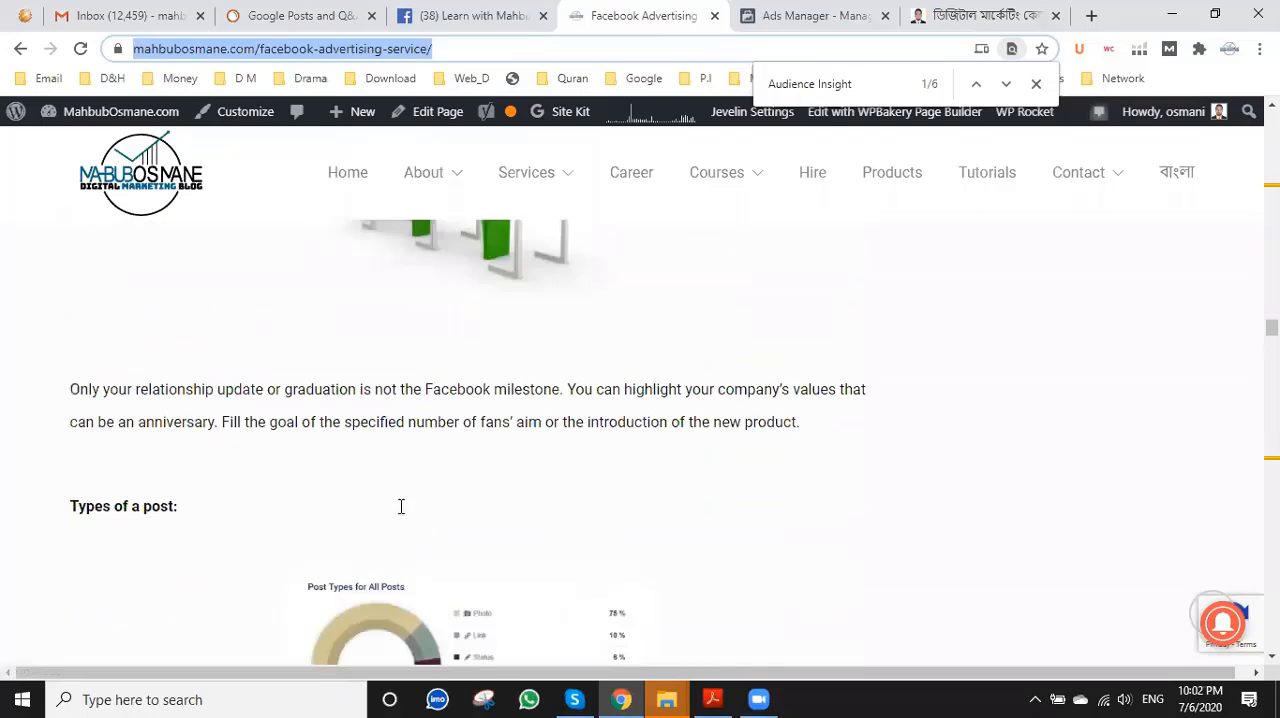
scroll(401, 513, down, 15)
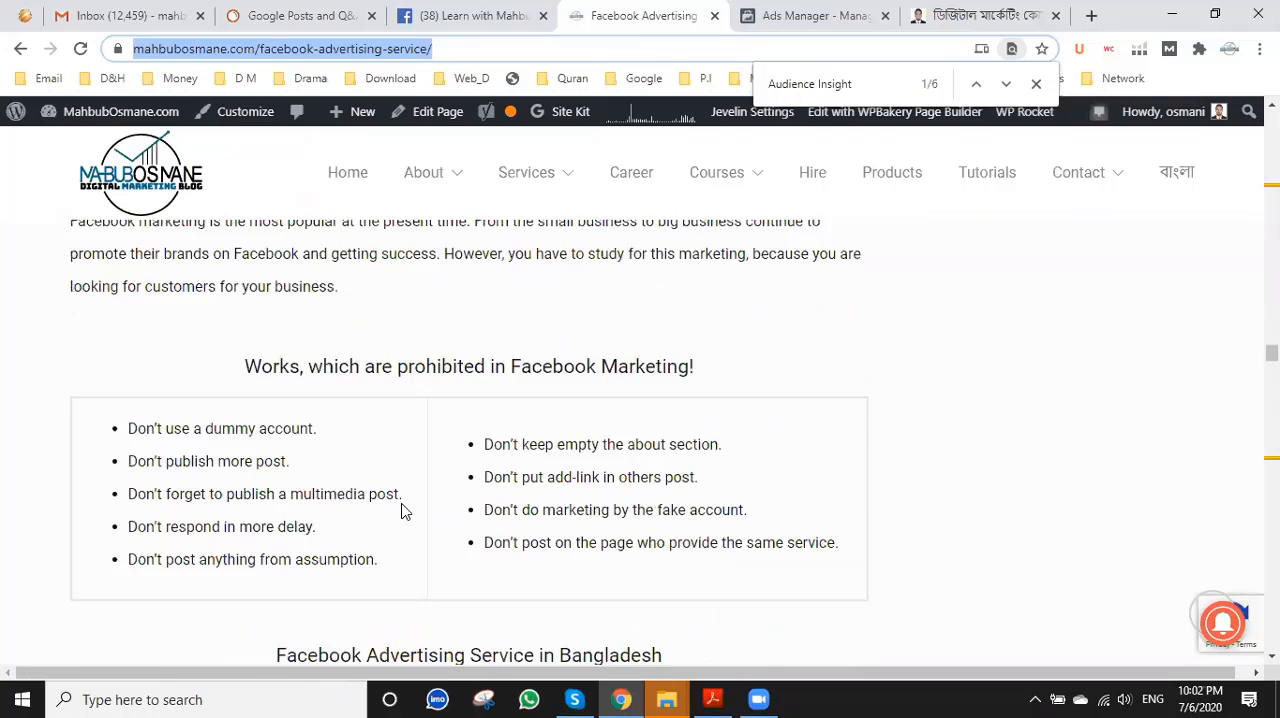
scroll(401, 512, down, 15)
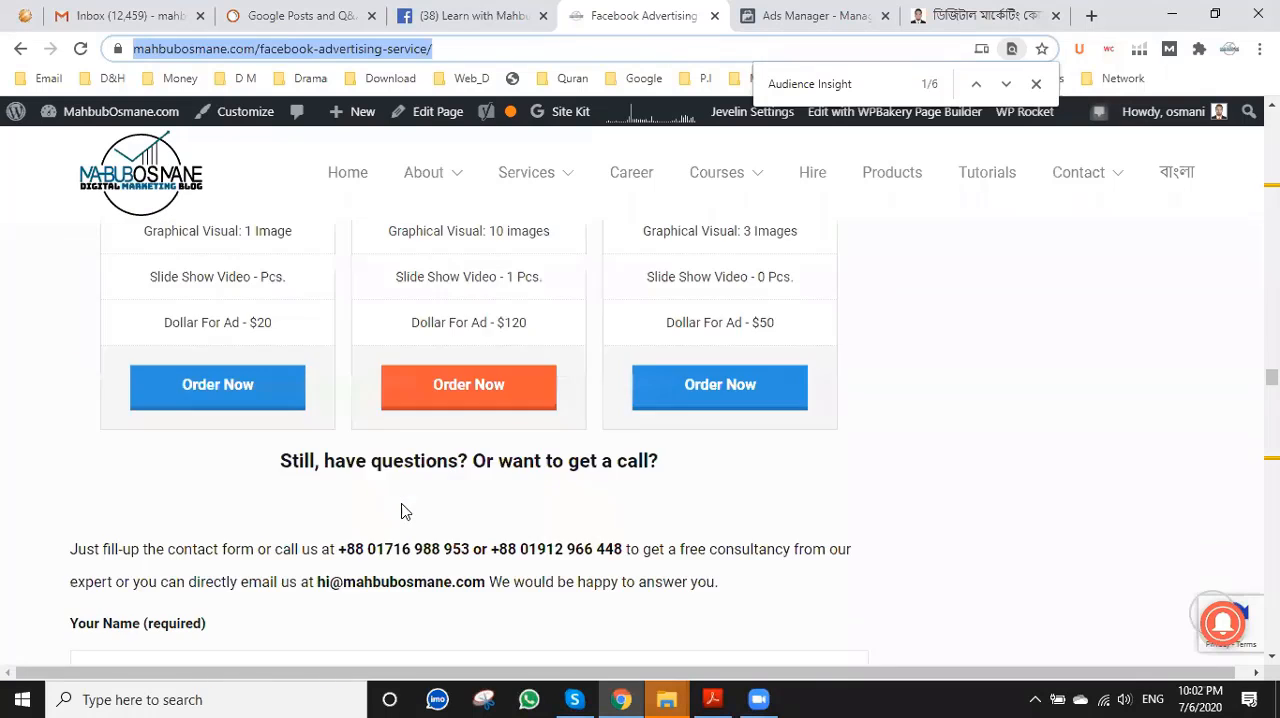
scroll(403, 508, down, 12)
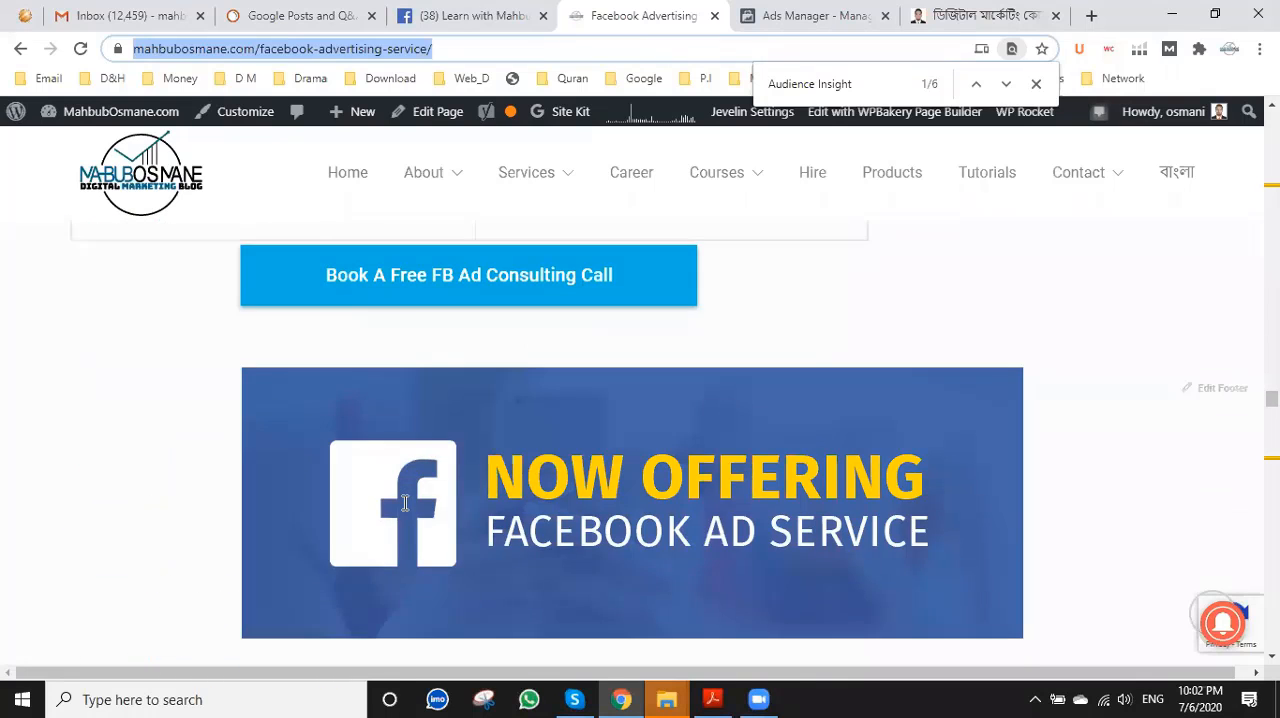
scroll(405, 503, up, 12)
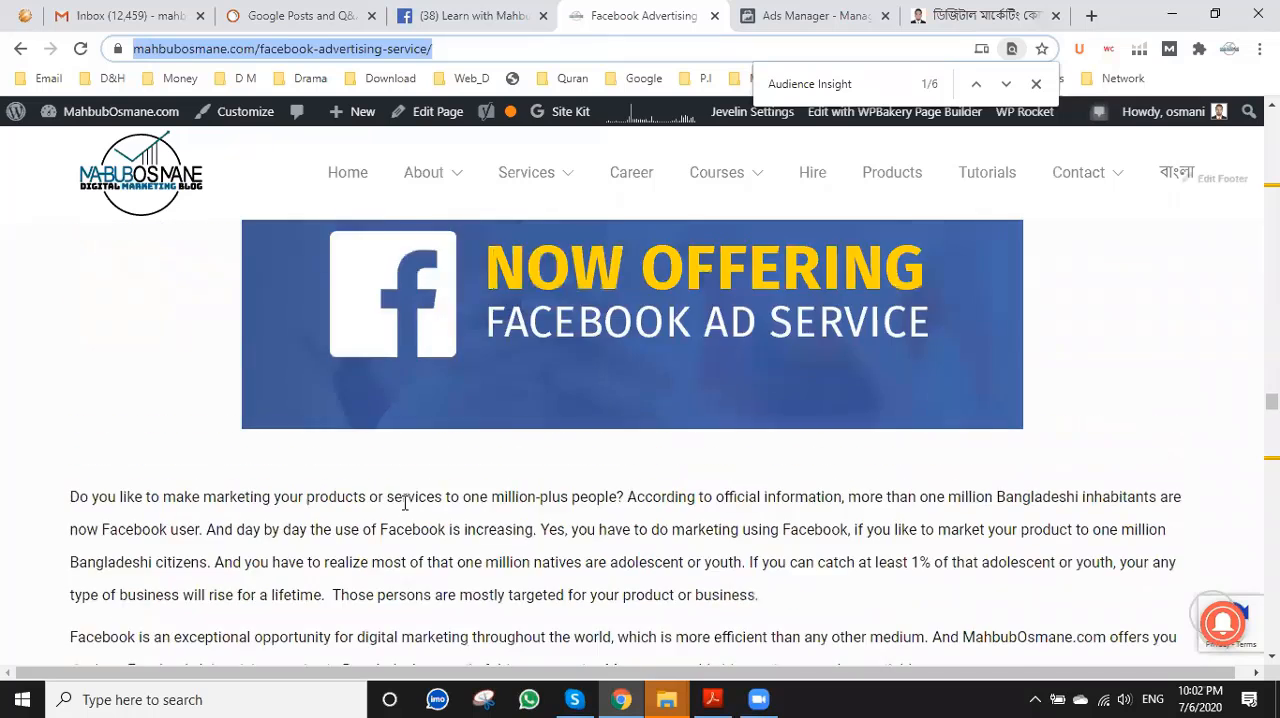
Find "Audience Insight" on the web page and open the blog's Facebook Page from the address in the page insights answer.
key(ctrl+f)
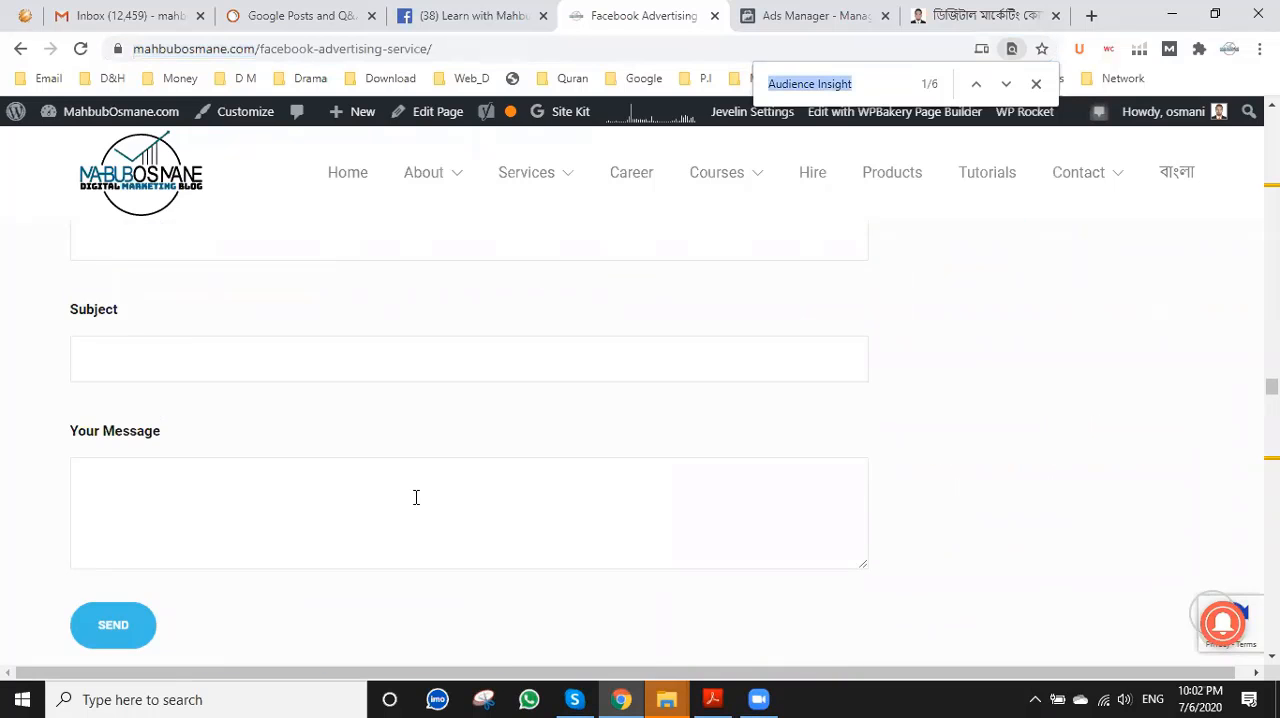
key(Return)
key(Return)
key(Return)
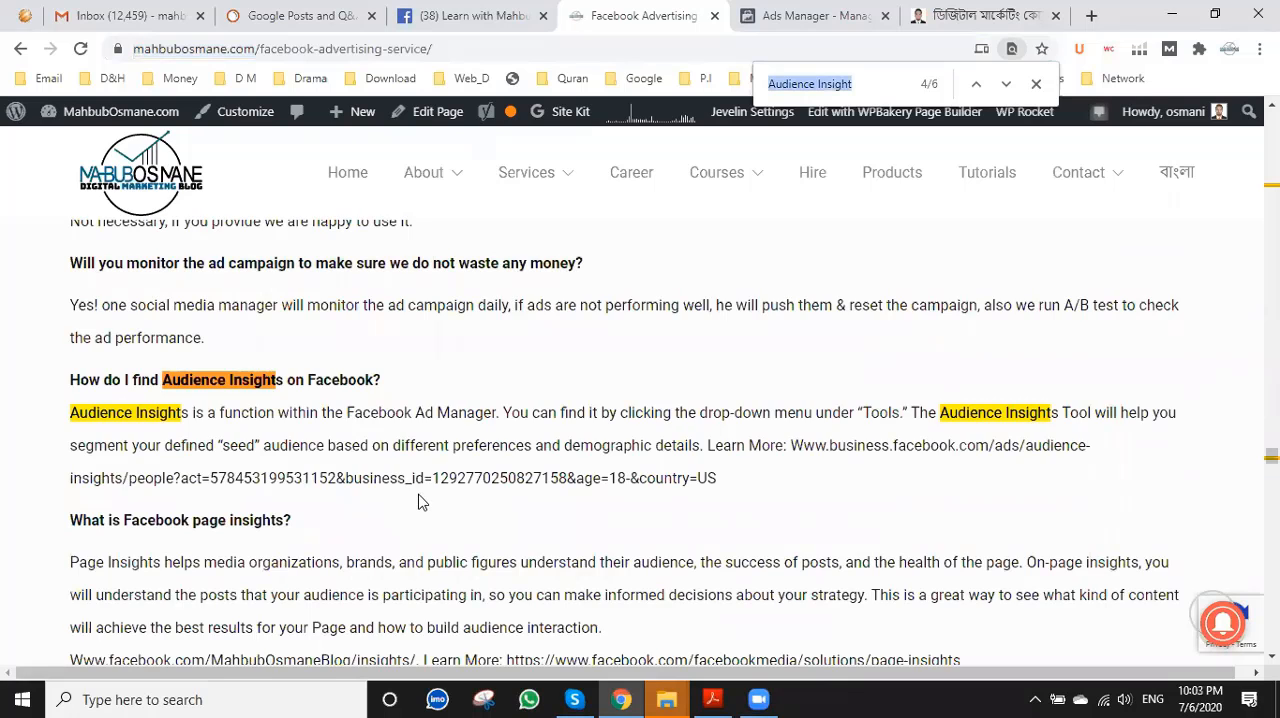
scroll(421, 505, down, 2)
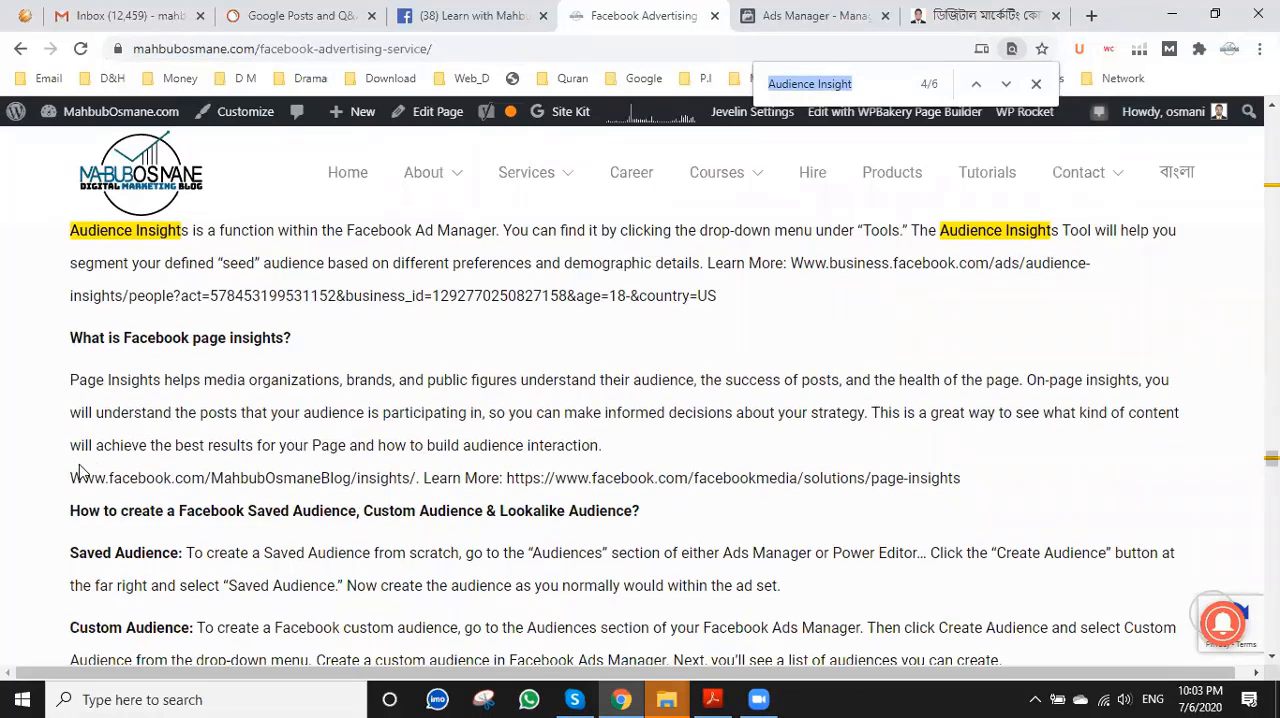
drag(75, 478, 361, 478)
right_click(263, 481)
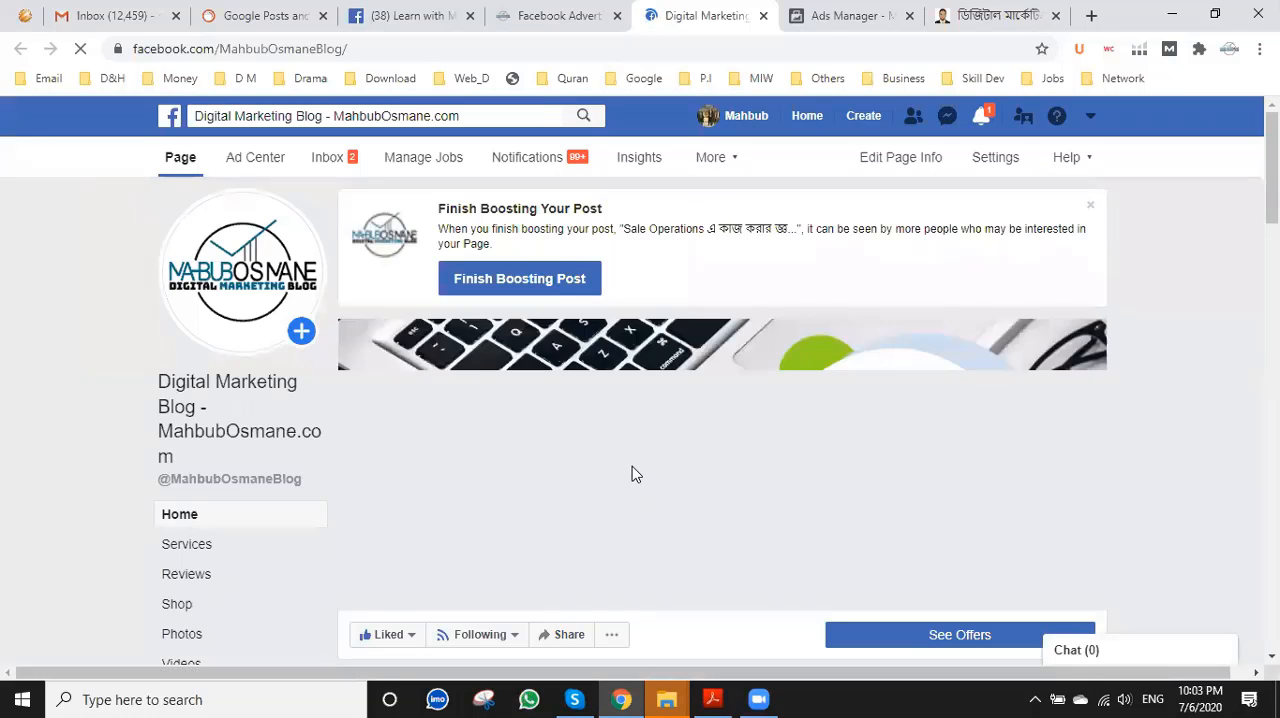
Examine the Facebook Page's recent posts, especially the Digital Marketing Course discount post, and return to the ad setup in Ads Manager.
scroll(632, 472, down, 5)
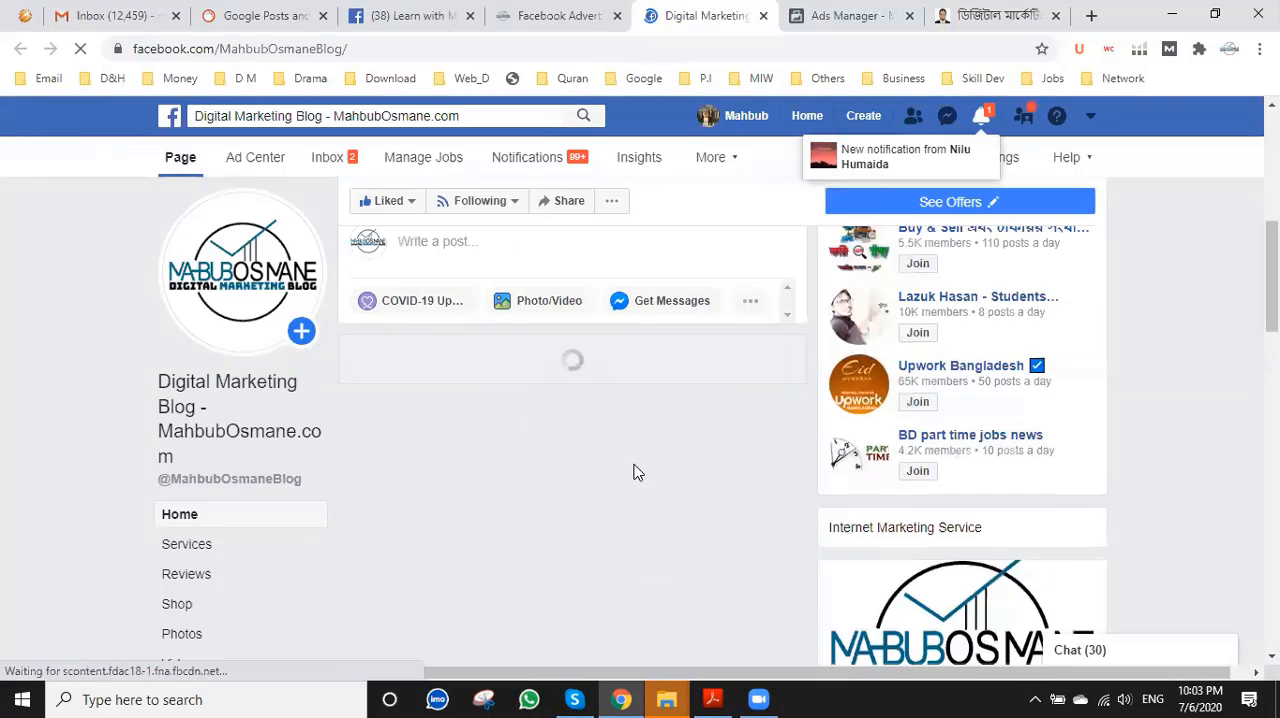
scroll(632, 472, down, 6)
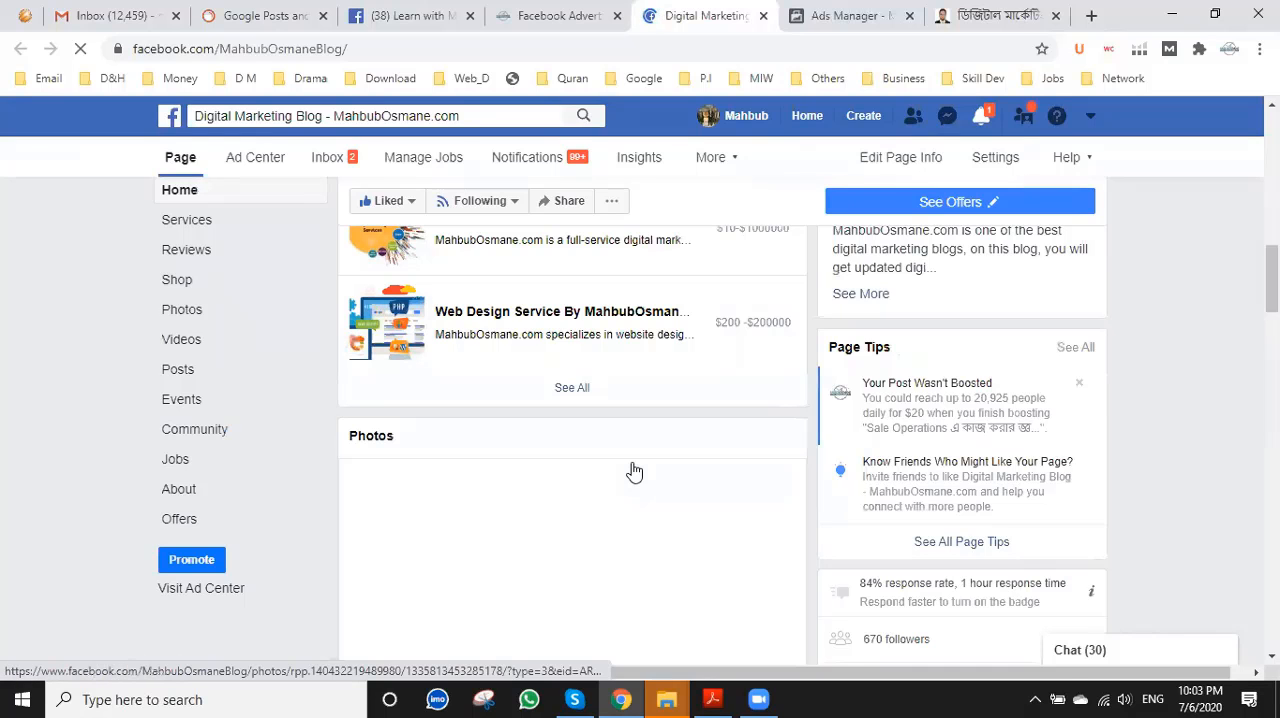
scroll(632, 470, down, 3)
scroll(634, 471, down, 7)
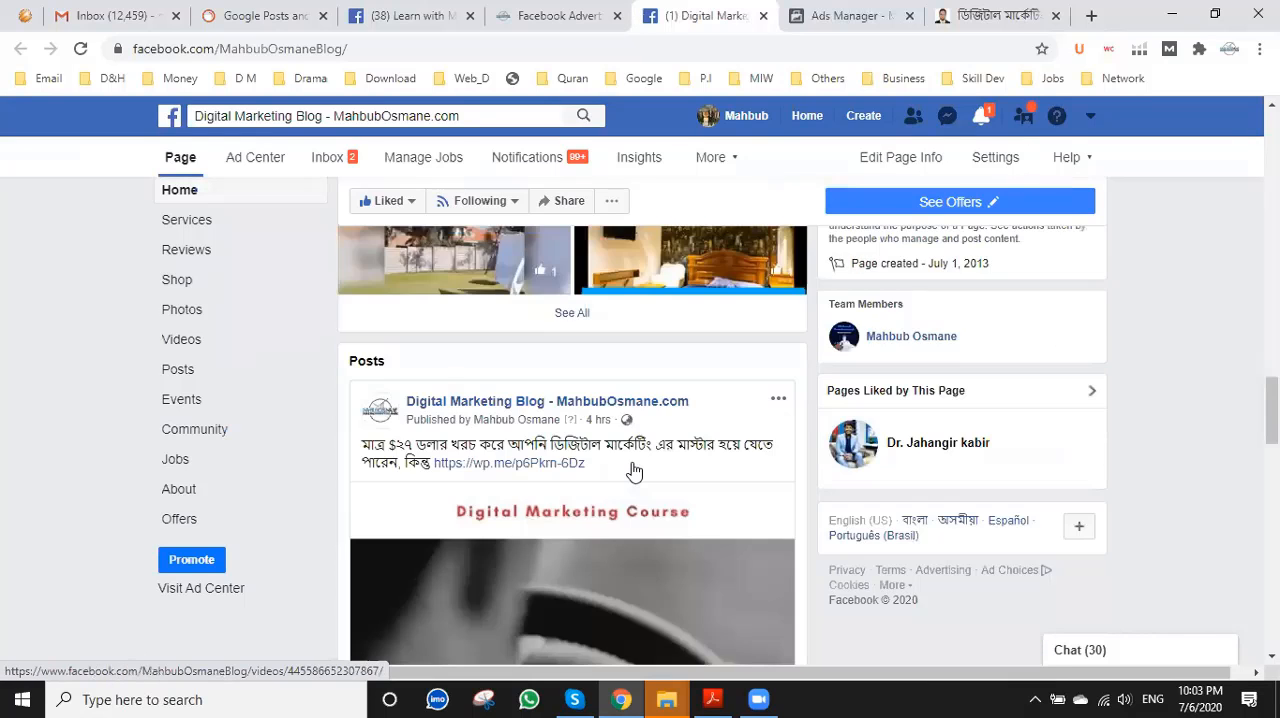
scroll(634, 471, down, 1)
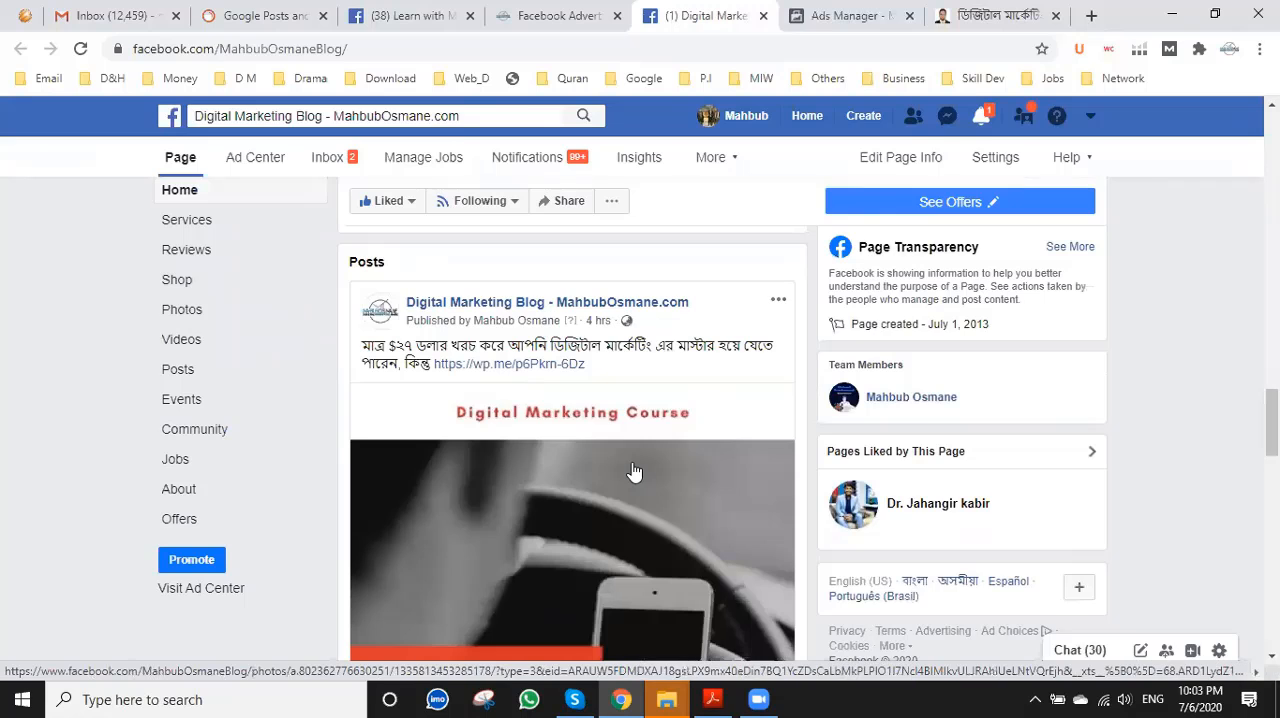
scroll(633, 471, down, 2)
scroll(633, 471, up, 3)
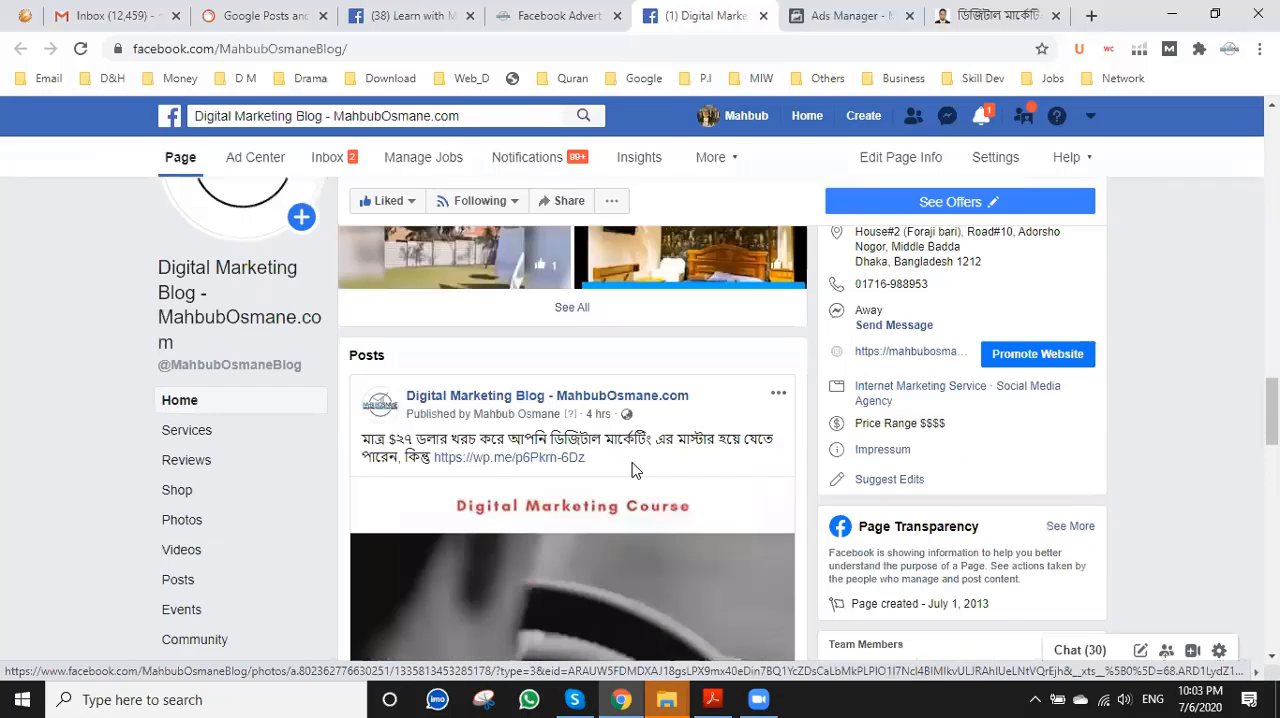
scroll(632, 470, down, 5)
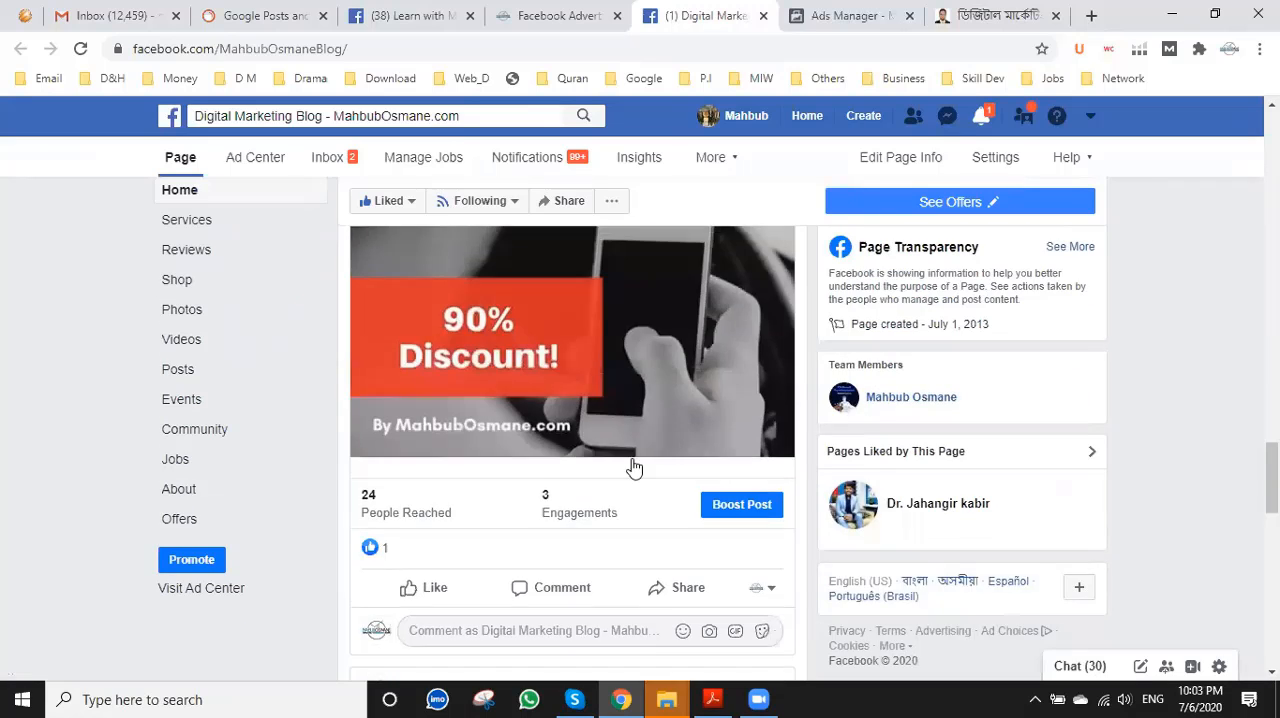
scroll(632, 467, up, 3)
scroll(424, 457, up, 1)
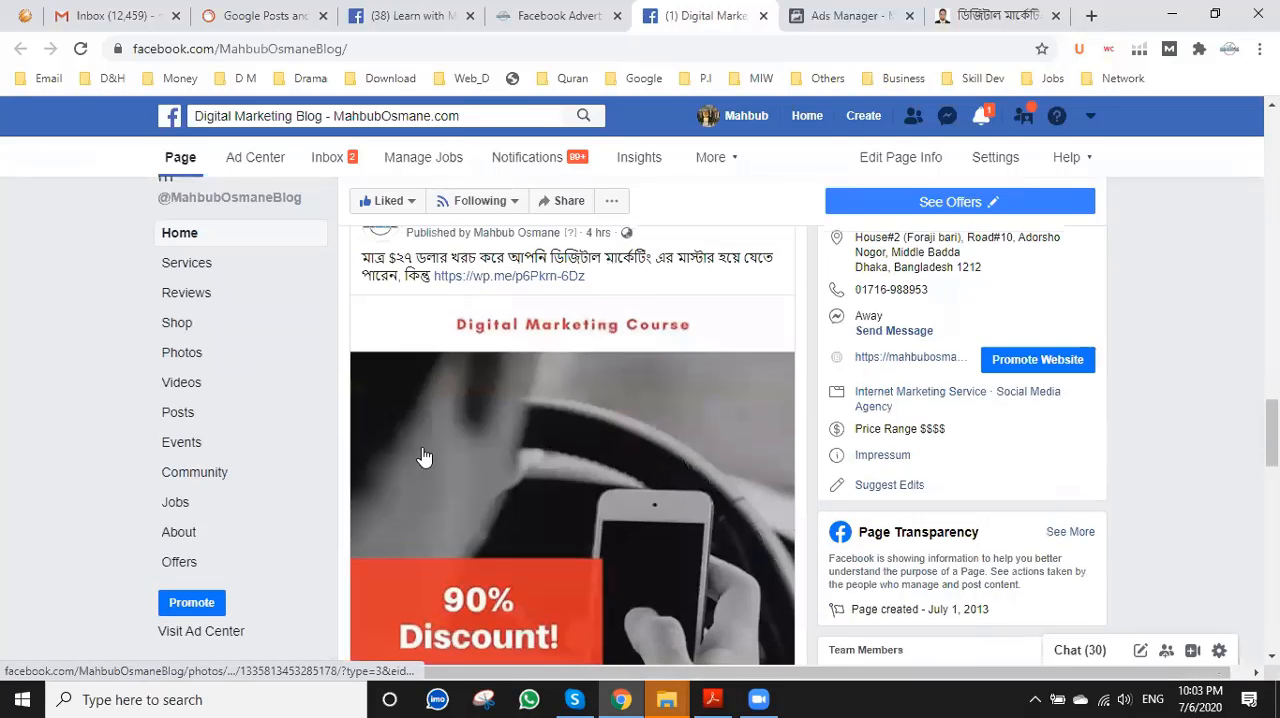
scroll(456, 415, down, 4)
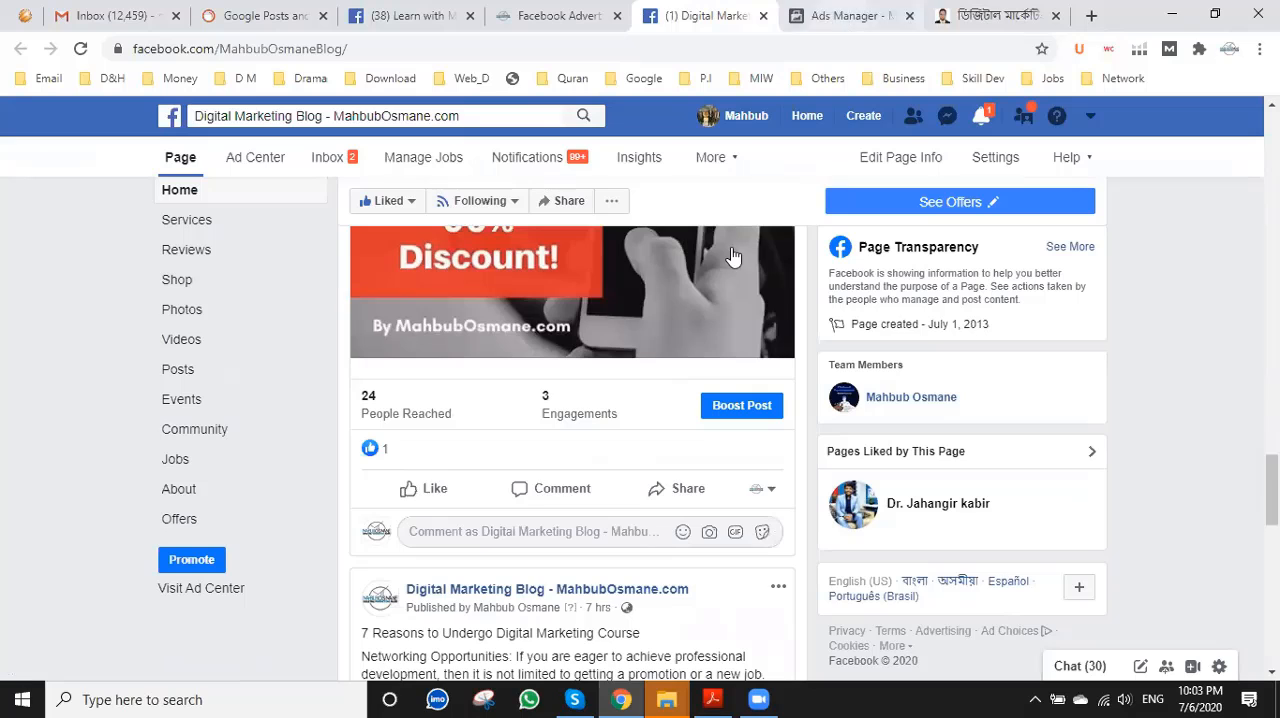
click(850, 15)
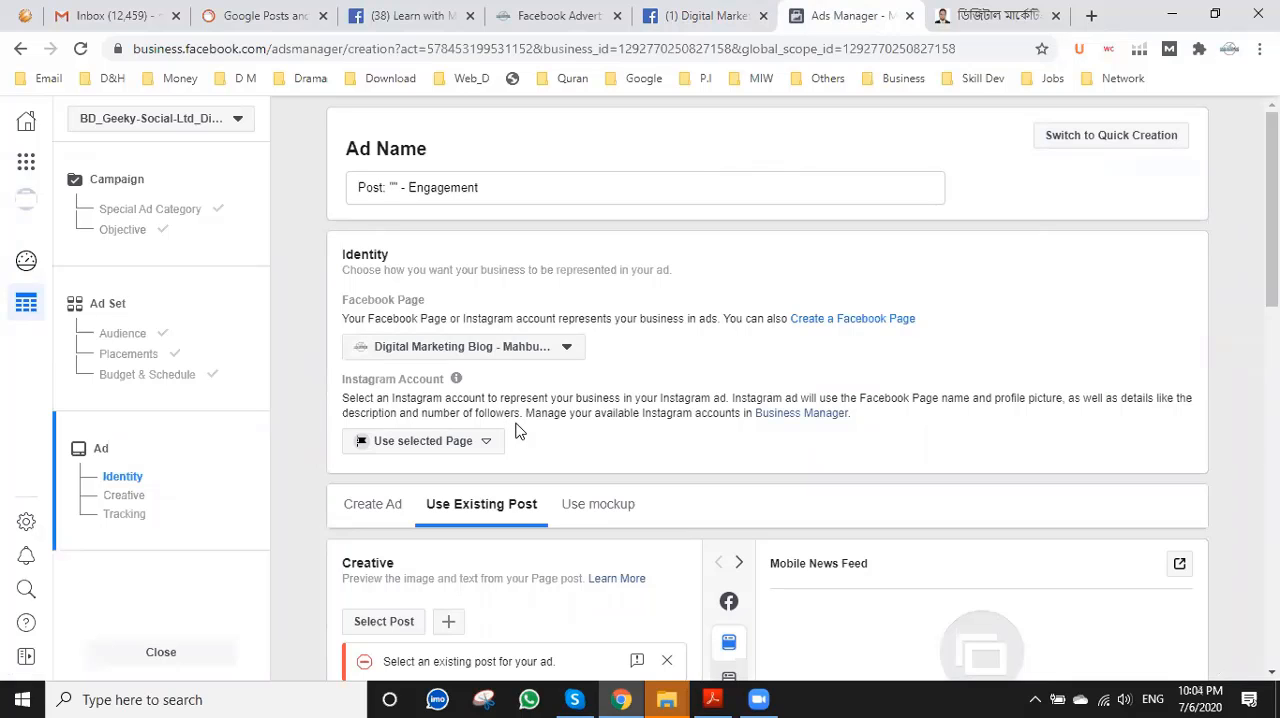
Select the existing Facebook Page post of Jul 6, 2020 beginning "মাত্র $২৭ ডলার খরচ করে আপনি" as the ad's creative.
scroll(557, 423, down, 1)
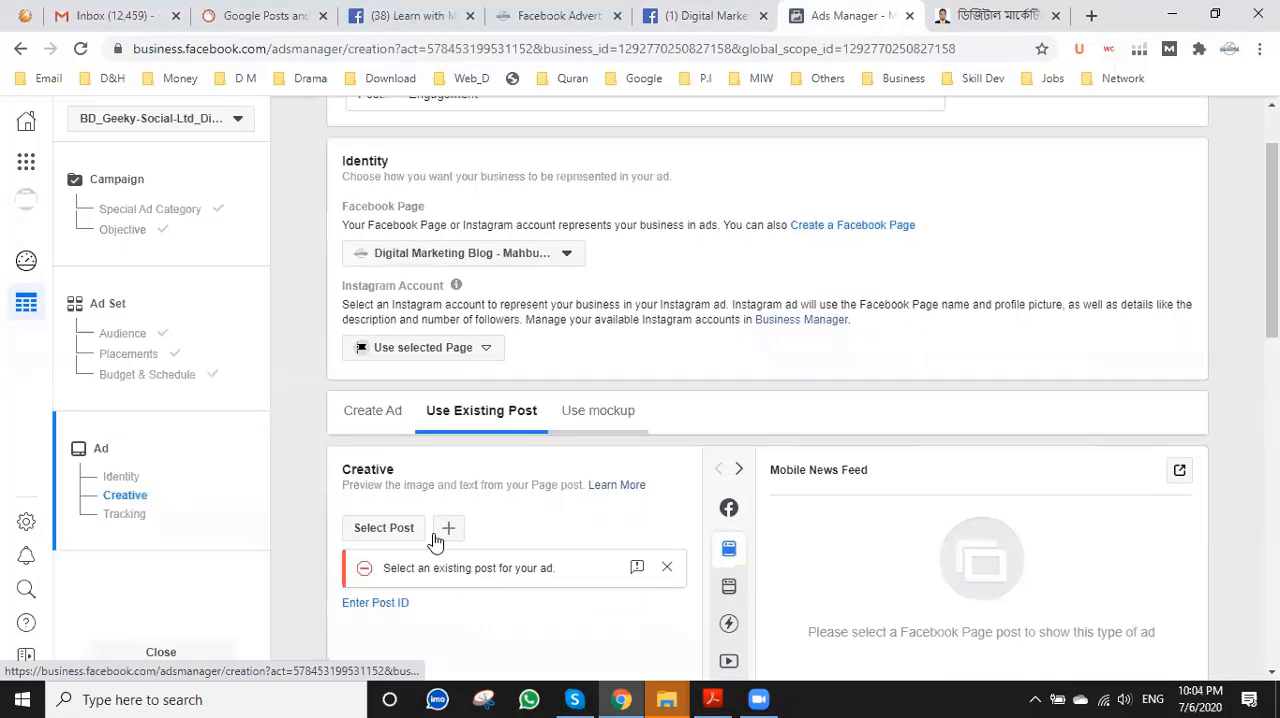
click(393, 525)
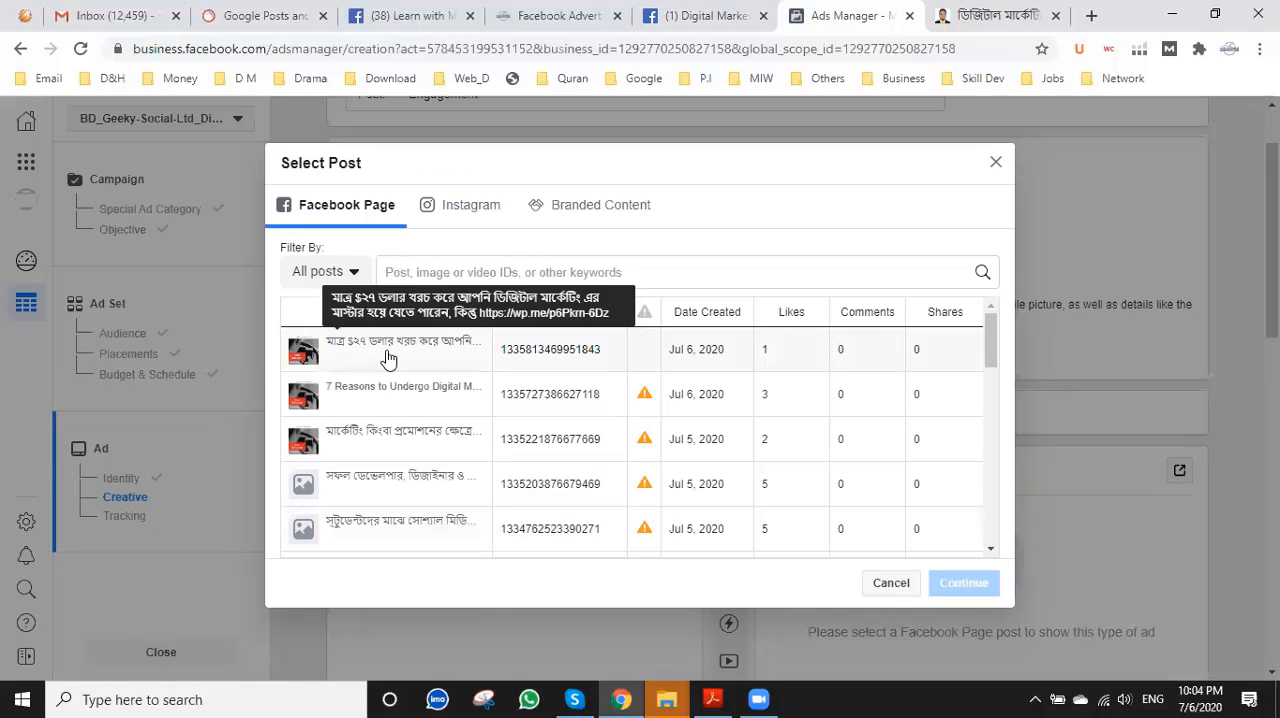
click(389, 359)
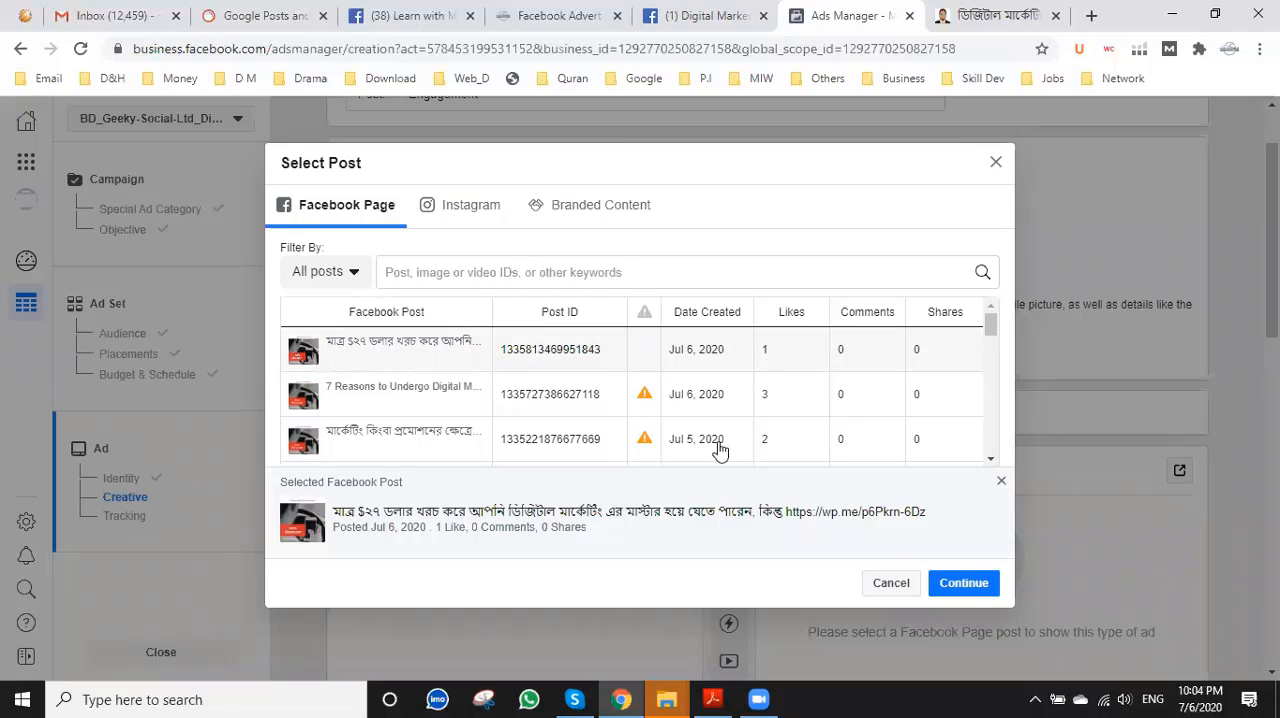
click(961, 597)
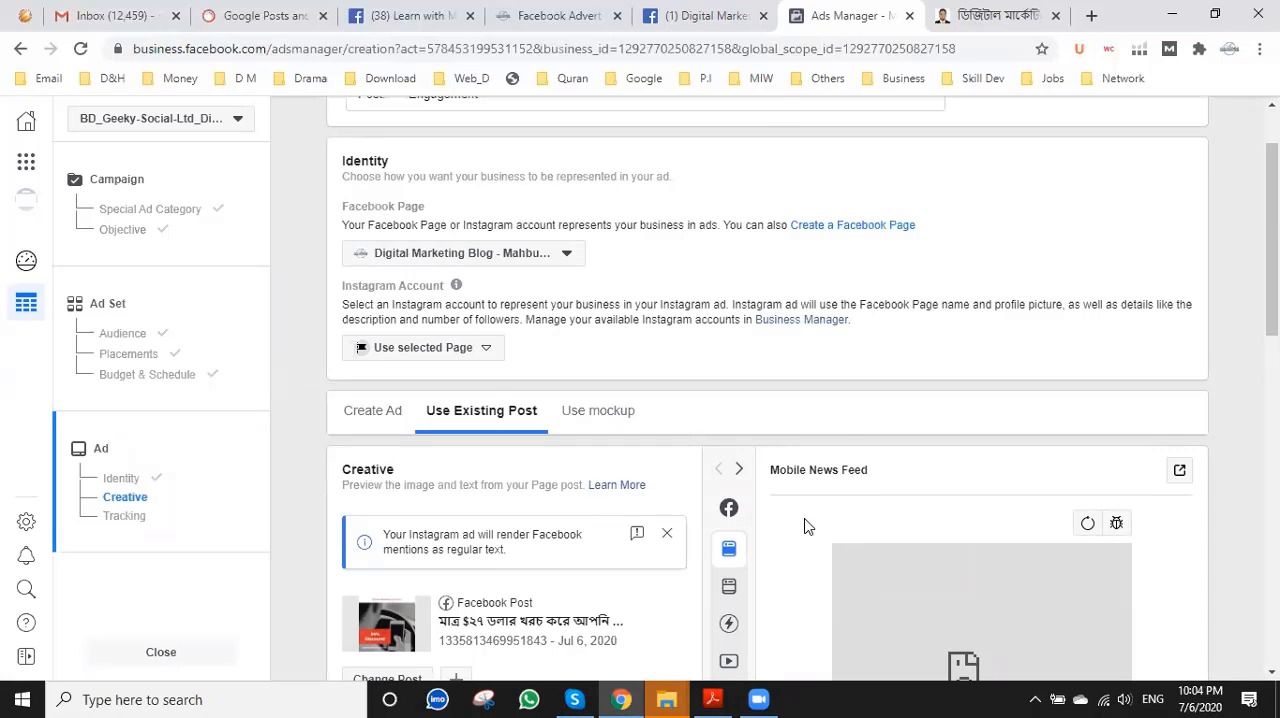
Turn on Facebook Pixel conversion tracking in the ad's Tracking section.
scroll(803, 525, down, 1)
scroll(806, 495, up, 1)
scroll(808, 490, up, 1)
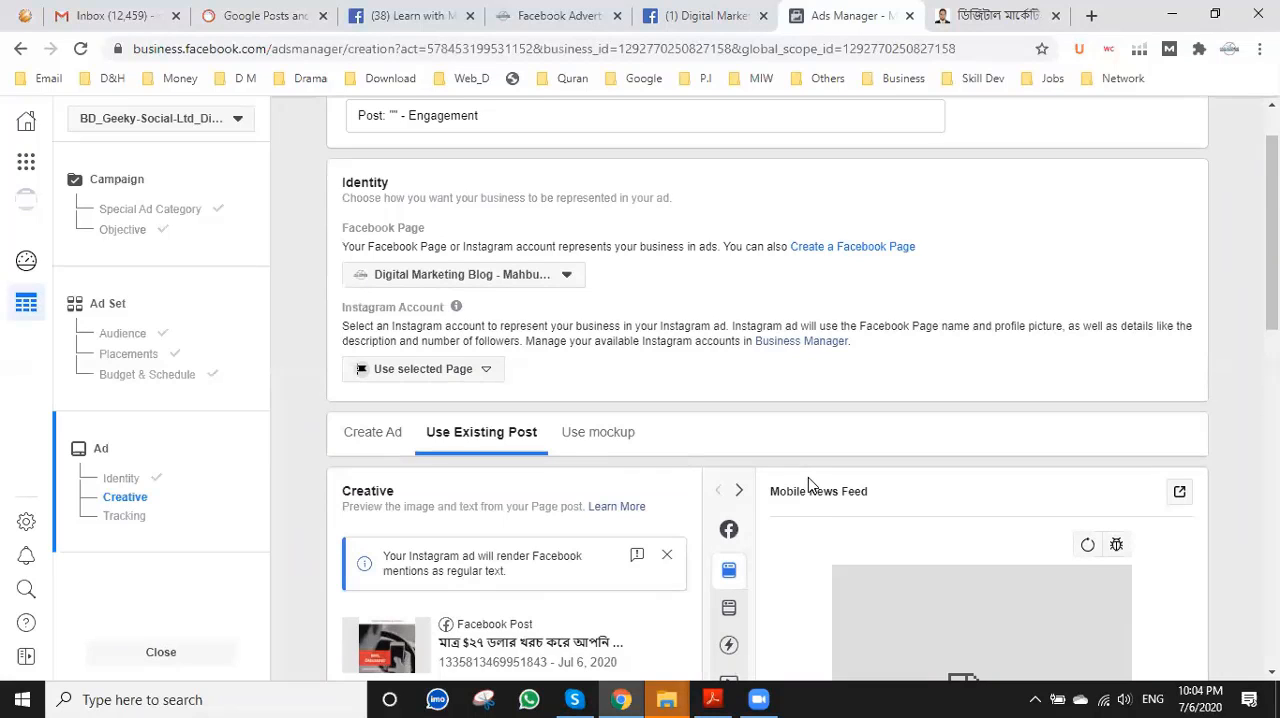
scroll(810, 485, down, 5)
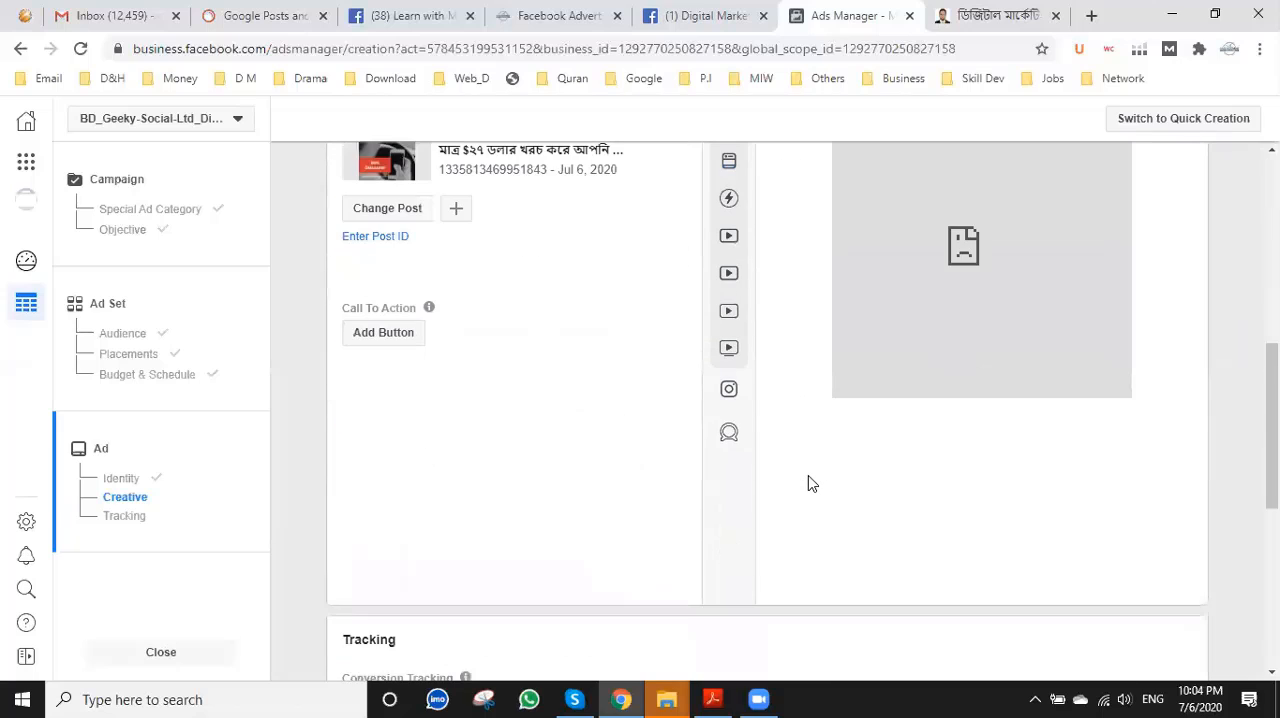
scroll(809, 483, down, 3)
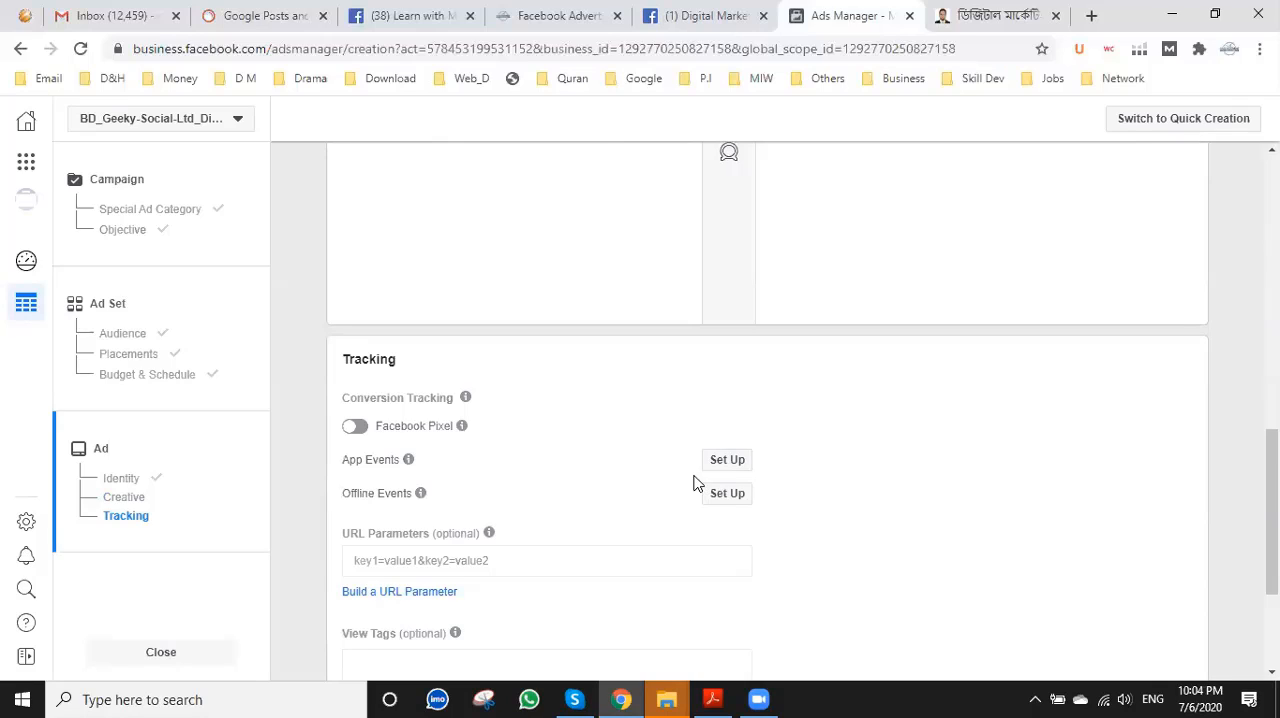
click(353, 429)
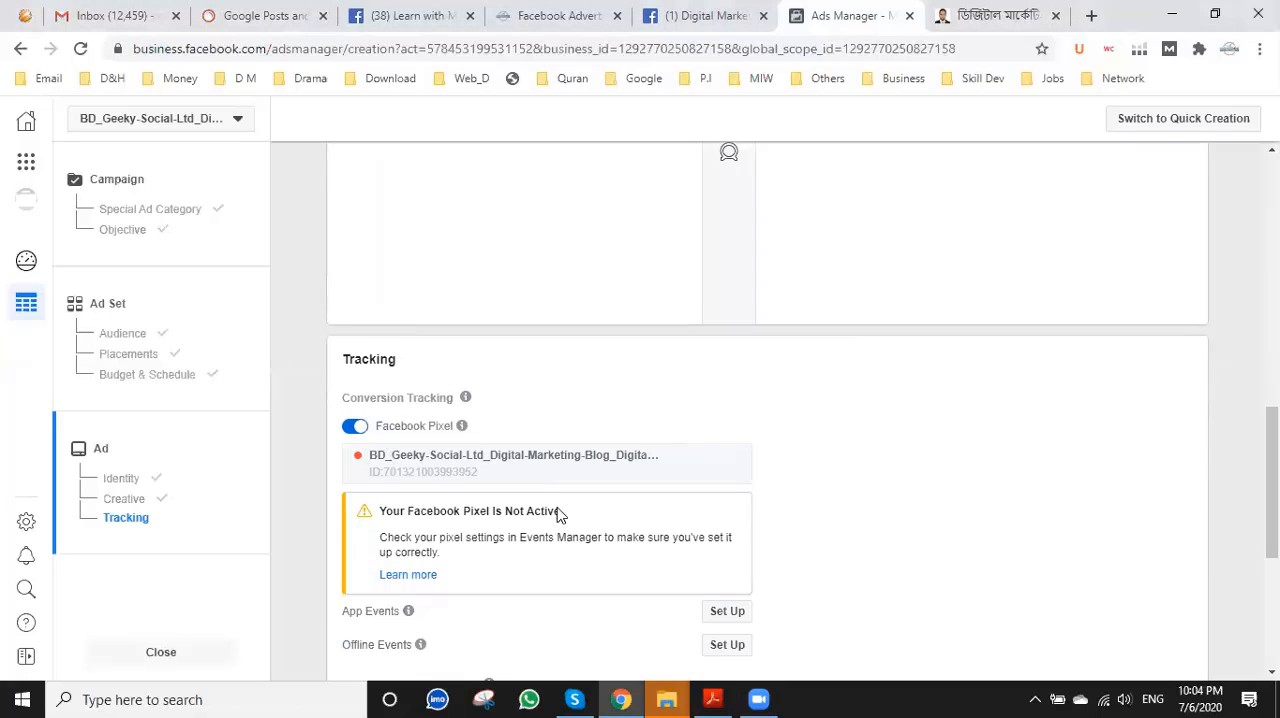
Open the Learn more article from the pixel warning and return to the ad's tracking settings in Ads Manager.
scroll(563, 519, down, 1)
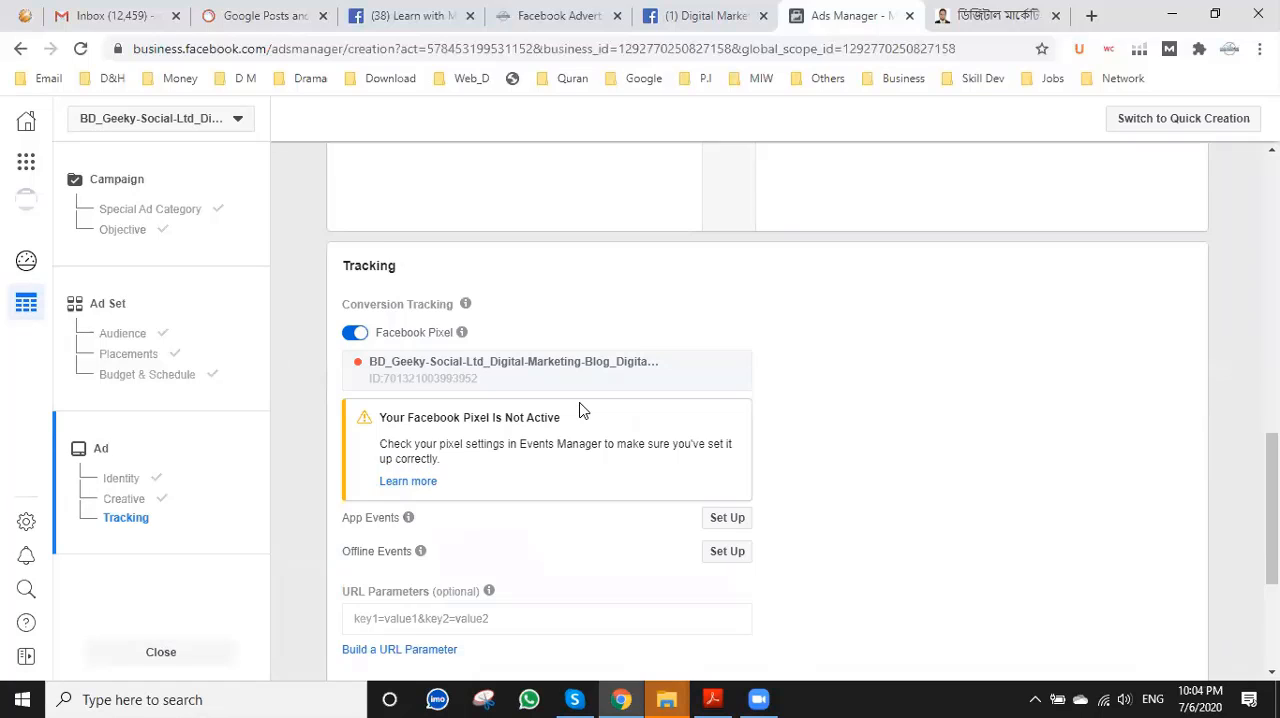
scroll(583, 410, down, 1)
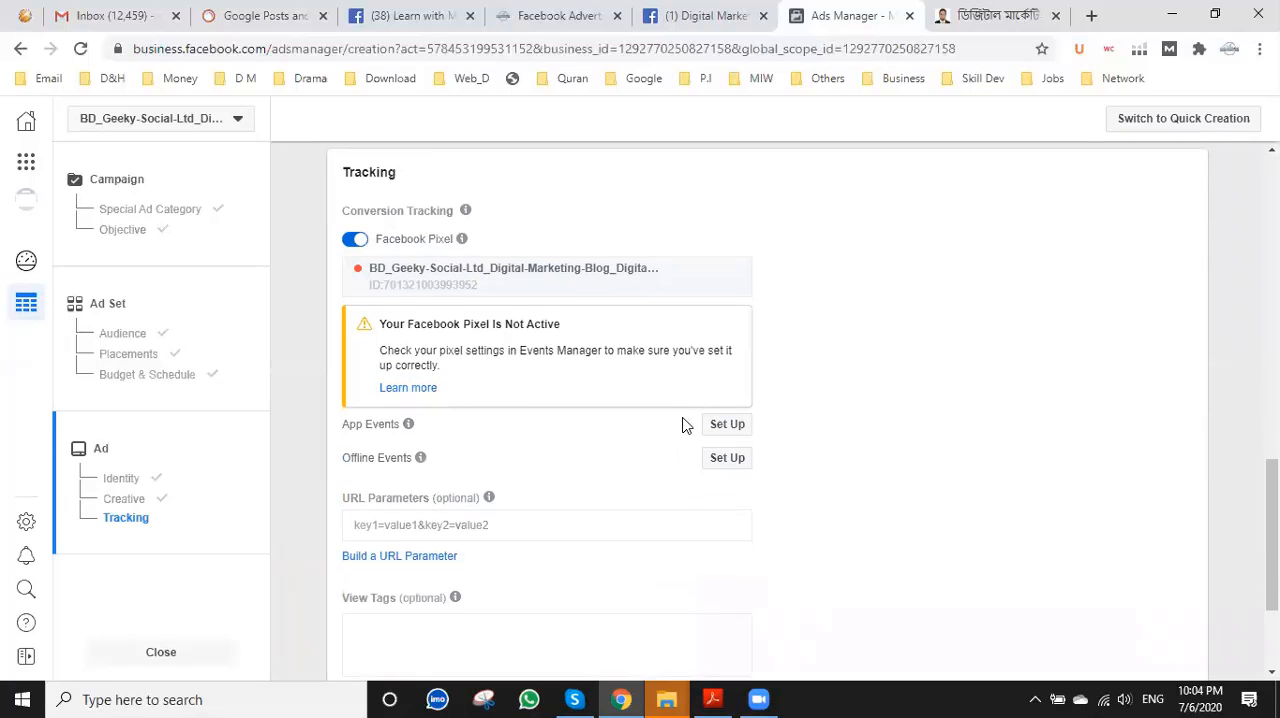
click(410, 389)
click(729, 14)
scroll(620, 460, up, 3)
scroll(622, 453, down, 1)
scroll(622, 455, down, 2)
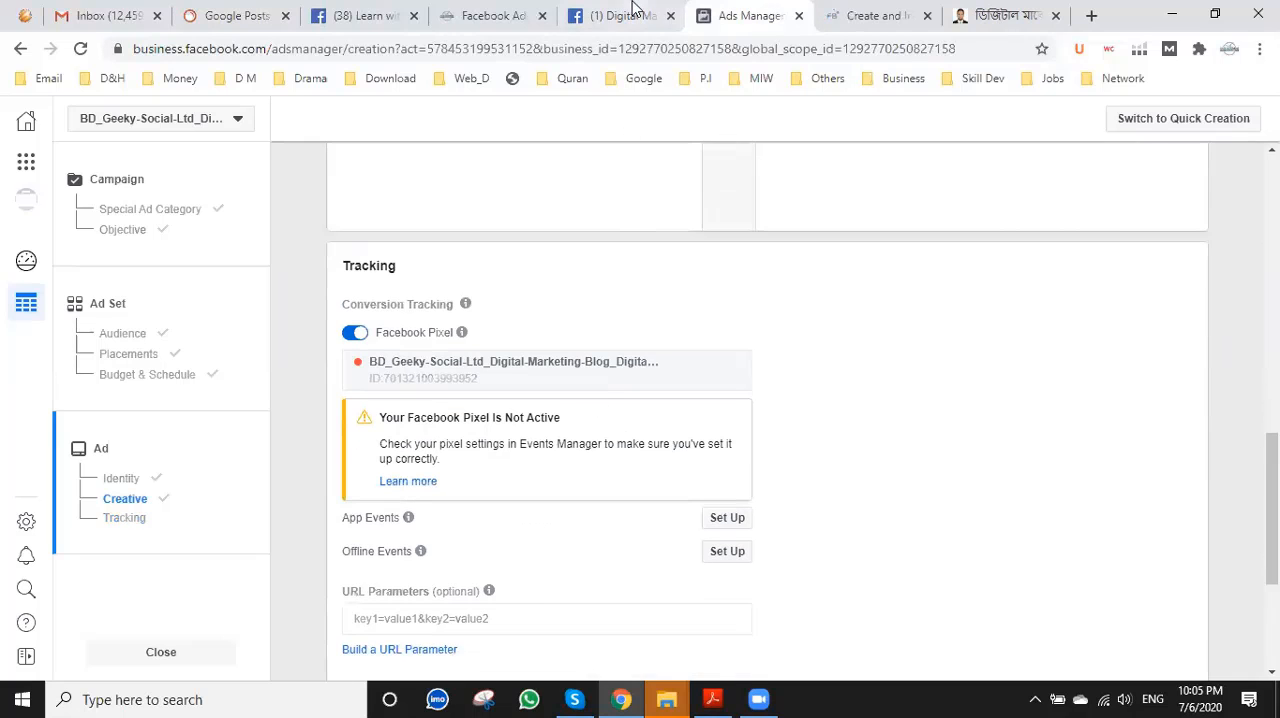
Open the link in the blog's latest Facebook Page post in a new tab and look at the linked blog article.
click(632, 10)
scroll(474, 452, up, 3)
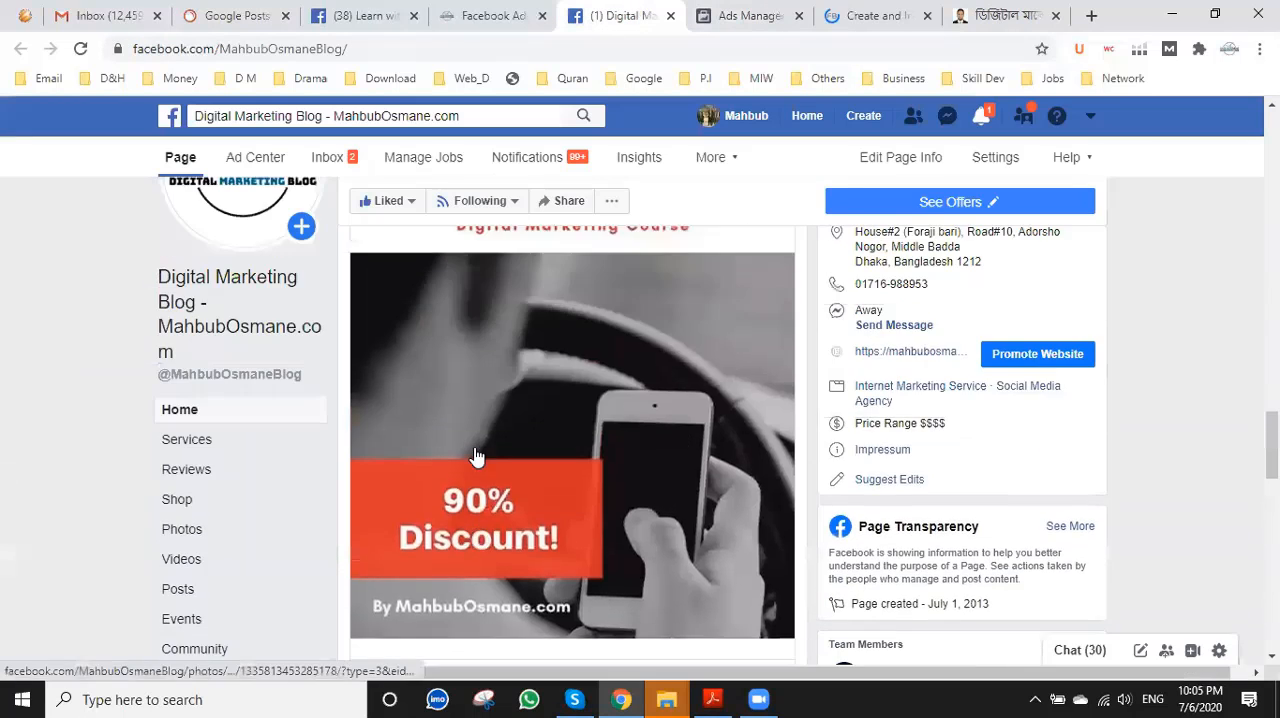
scroll(484, 450, up, 2)
right_click(530, 372)
click(575, 384)
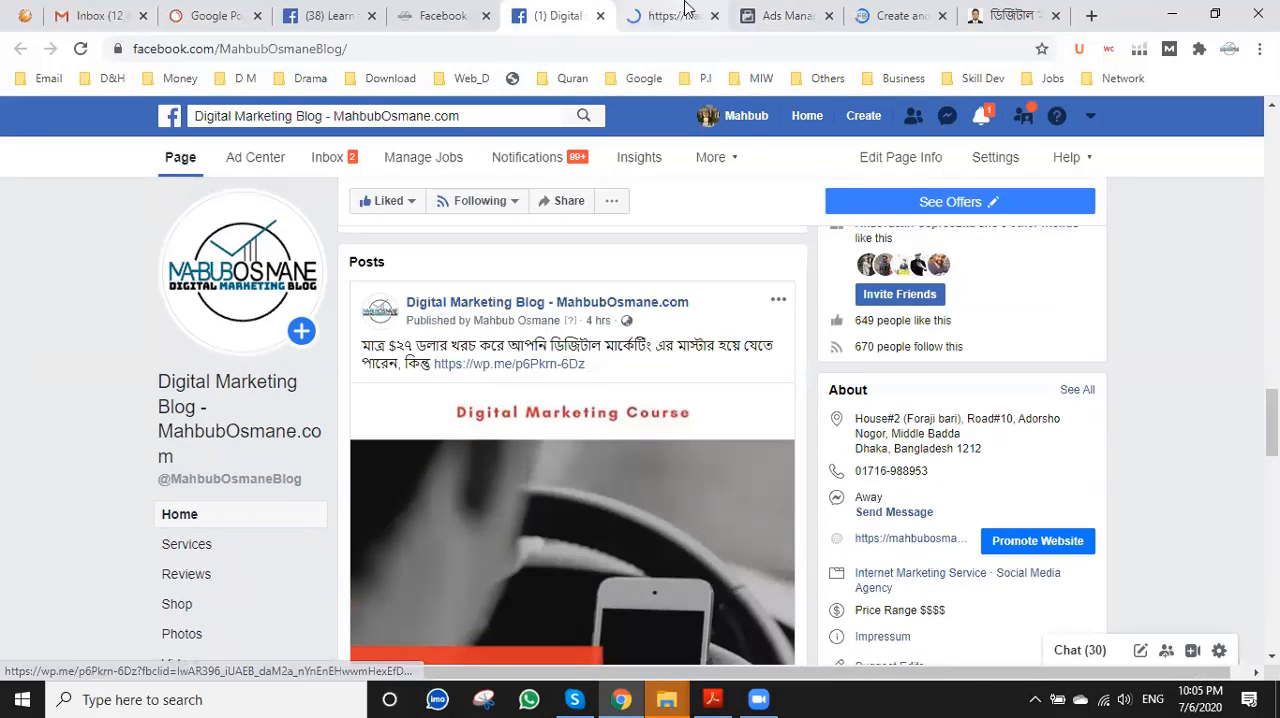
click(686, 8)
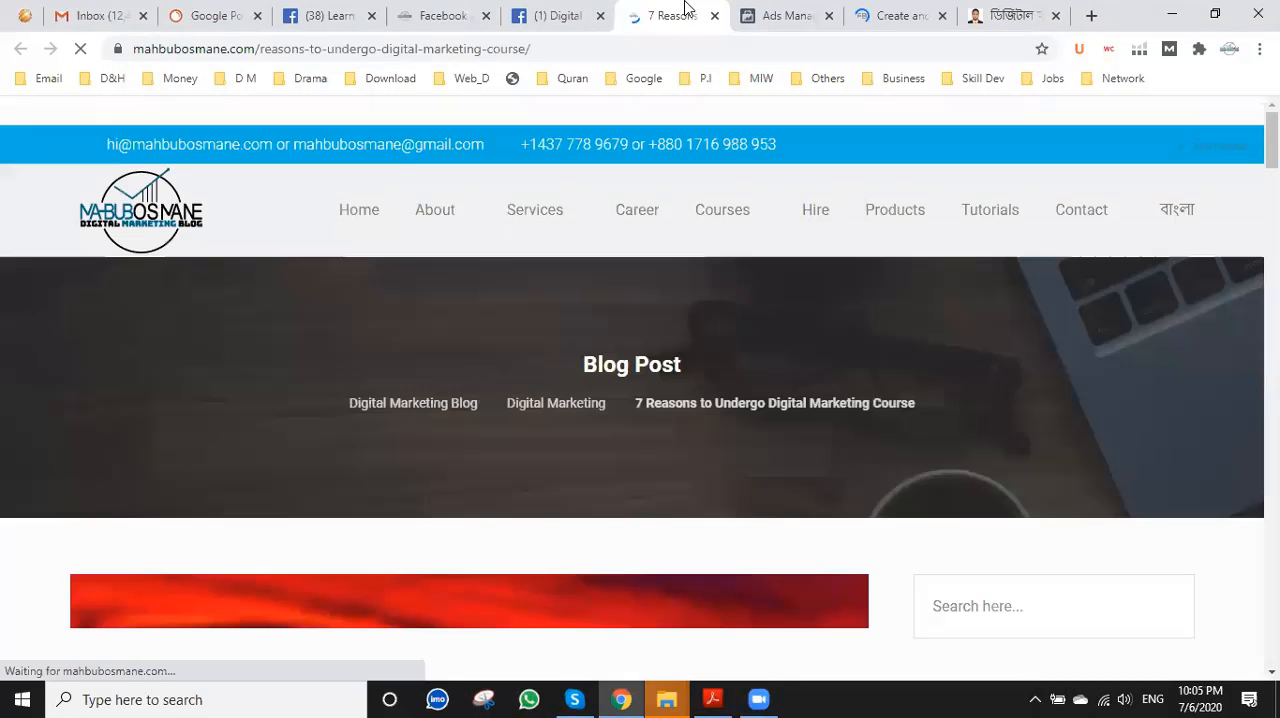
scroll(563, 229, down, 2)
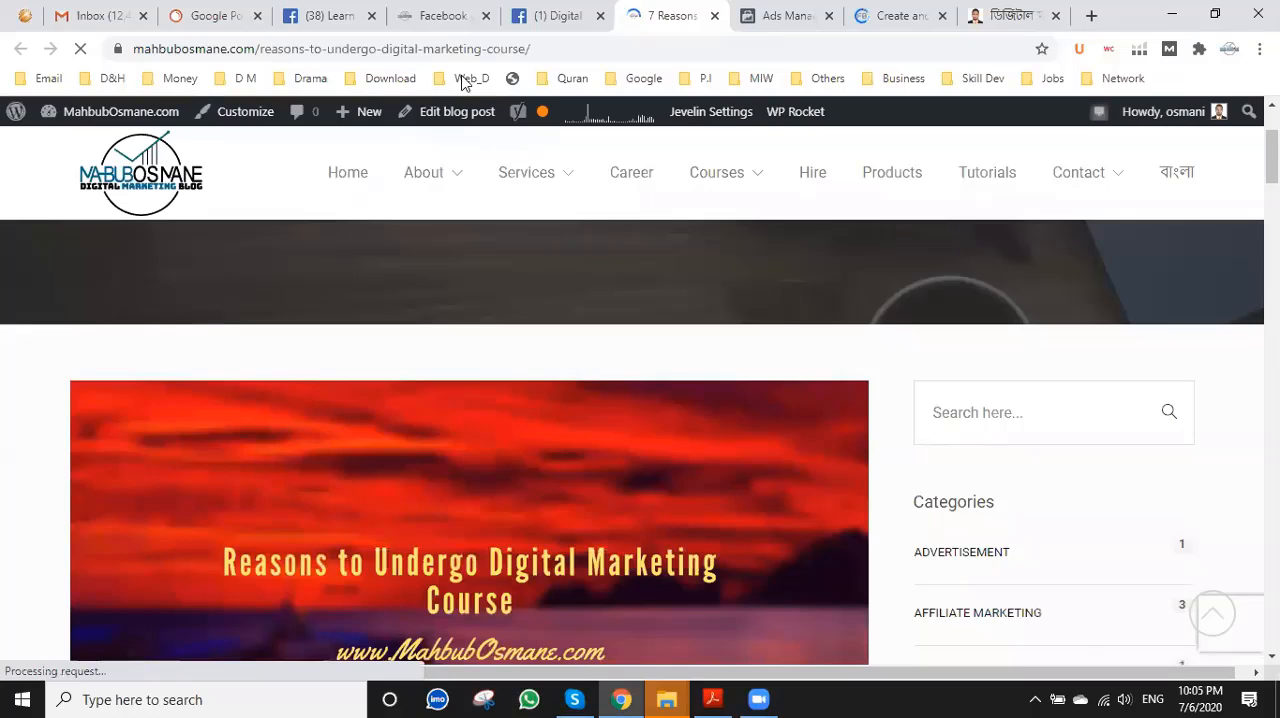
Check "How to set up Facebook pixel?" on the Facebook advertising service web page, and review the ad's tracking and creative settings in Ads Manager.
click(445, 14)
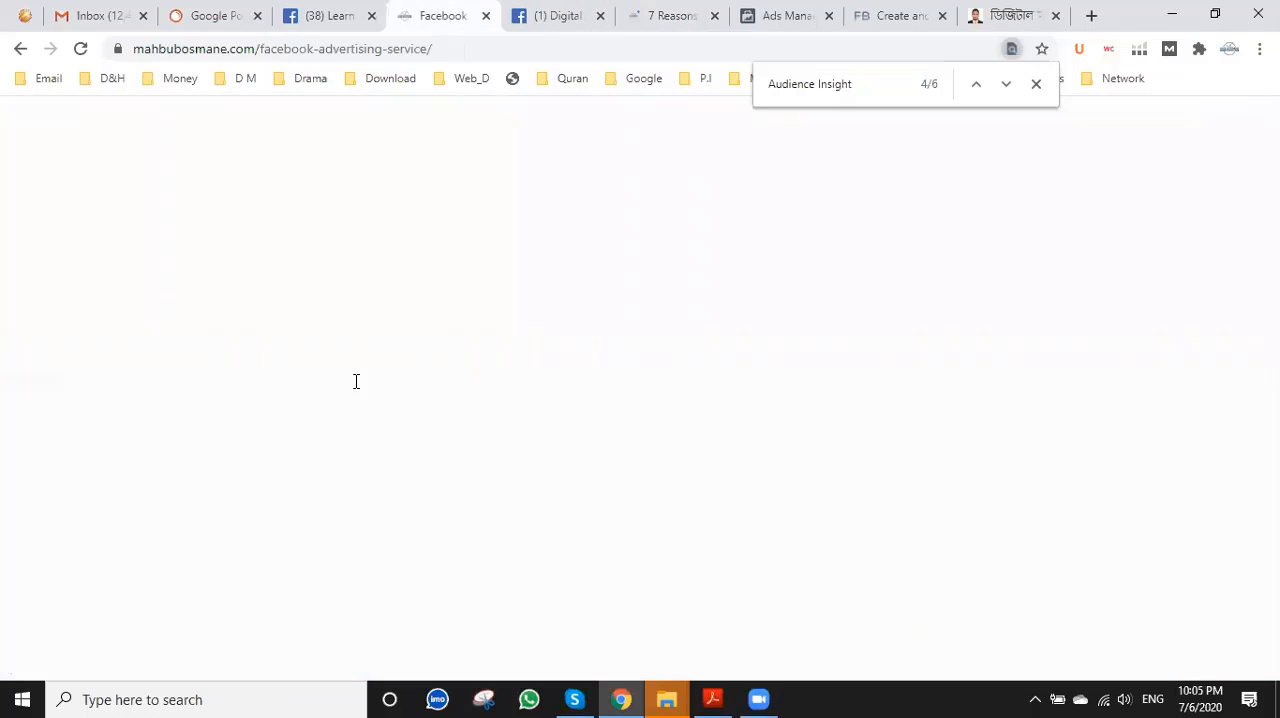
scroll(355, 385, down, 10)
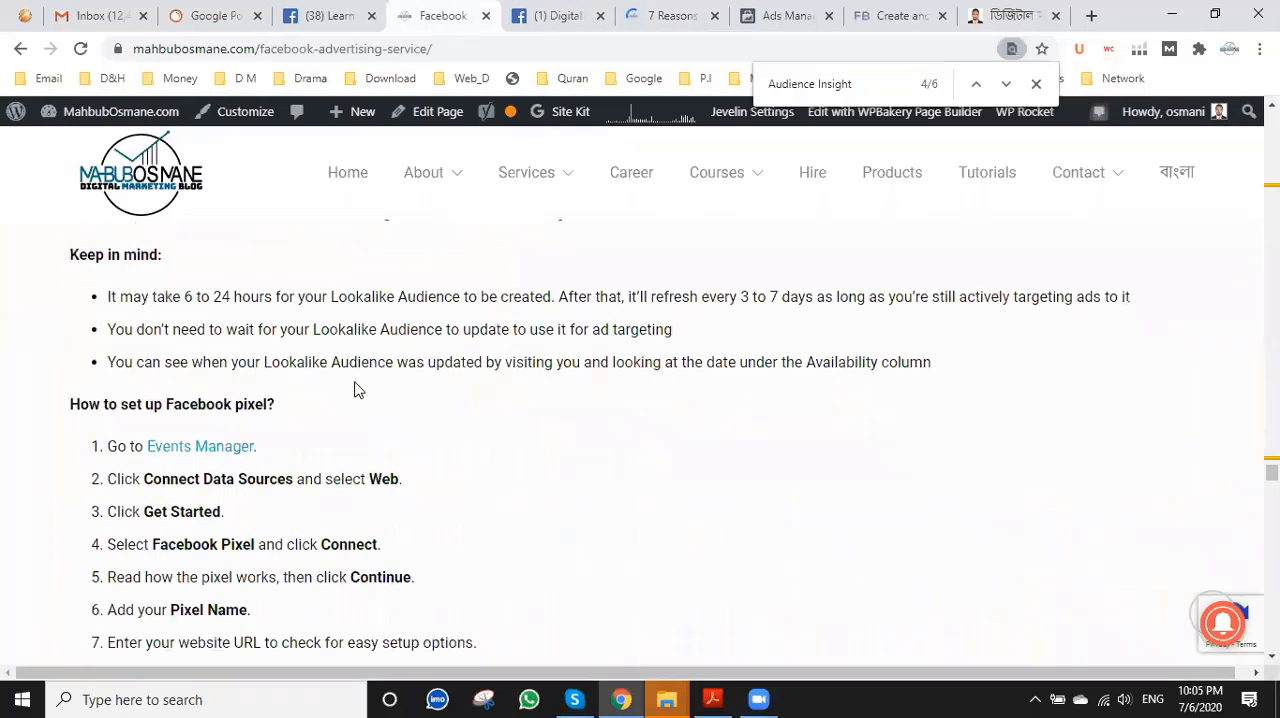
scroll(357, 387, up, 1)
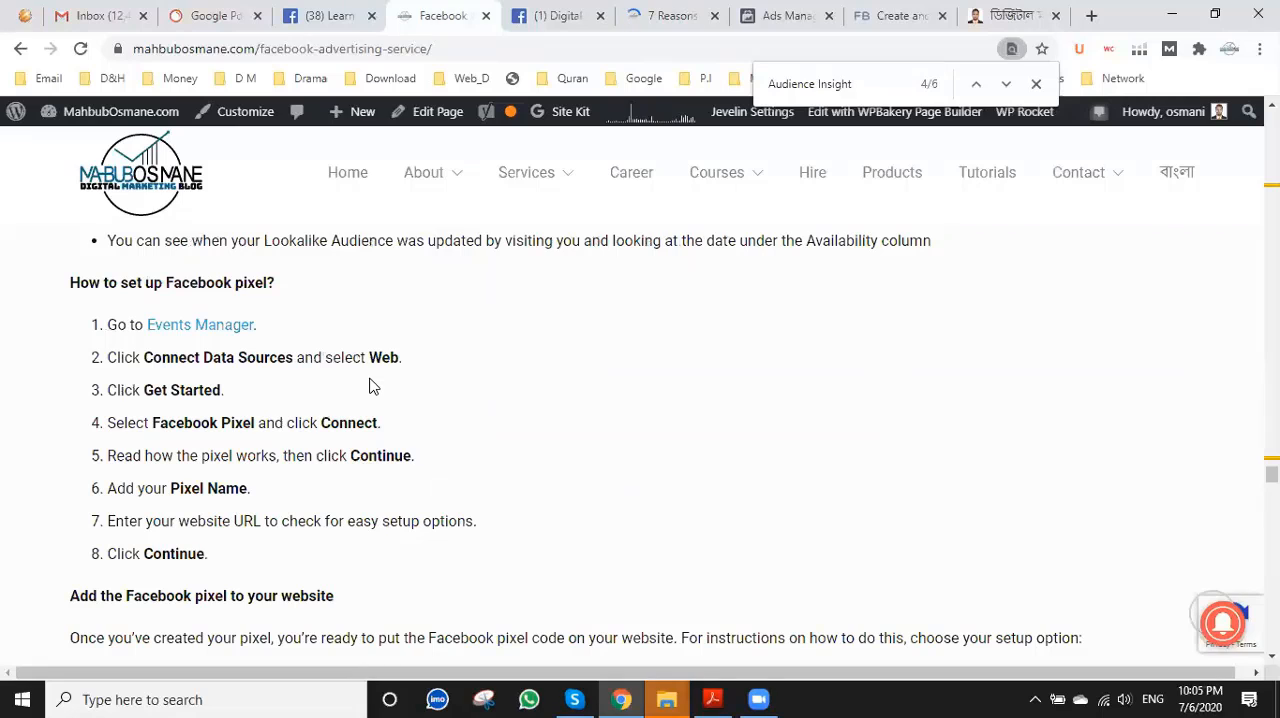
click(557, 8)
click(765, 16)
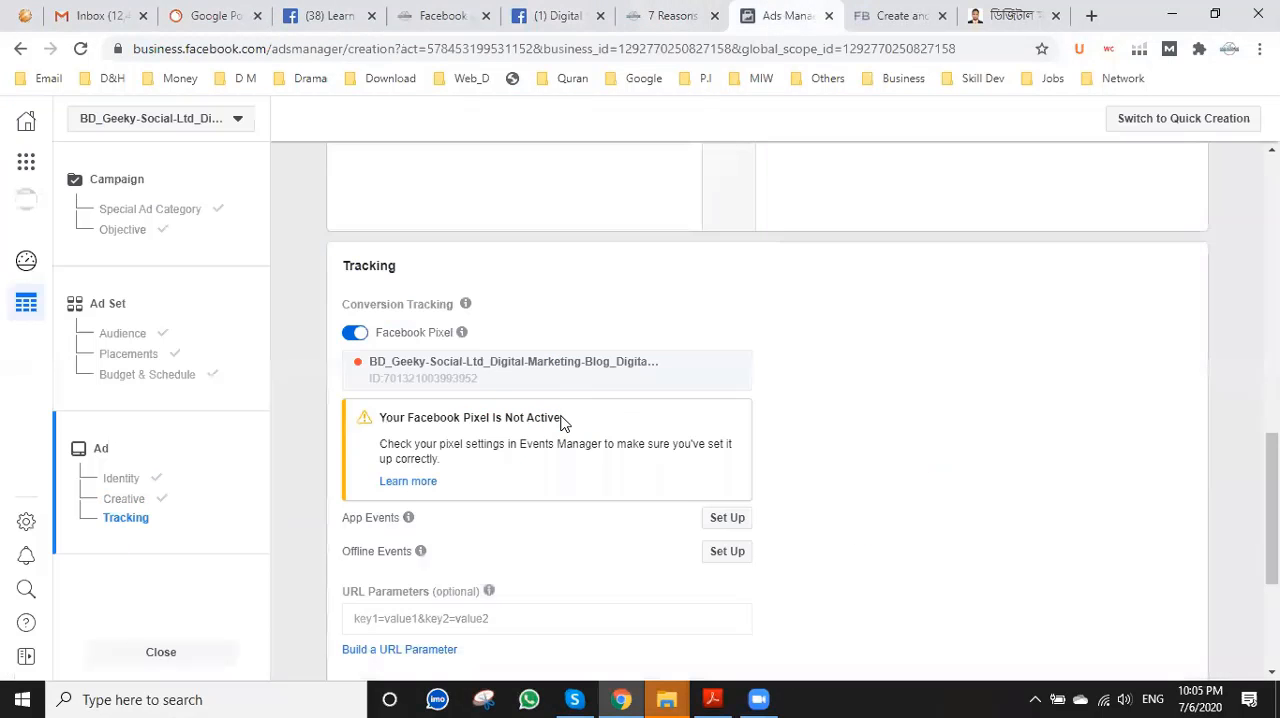
scroll(562, 423, down, 2)
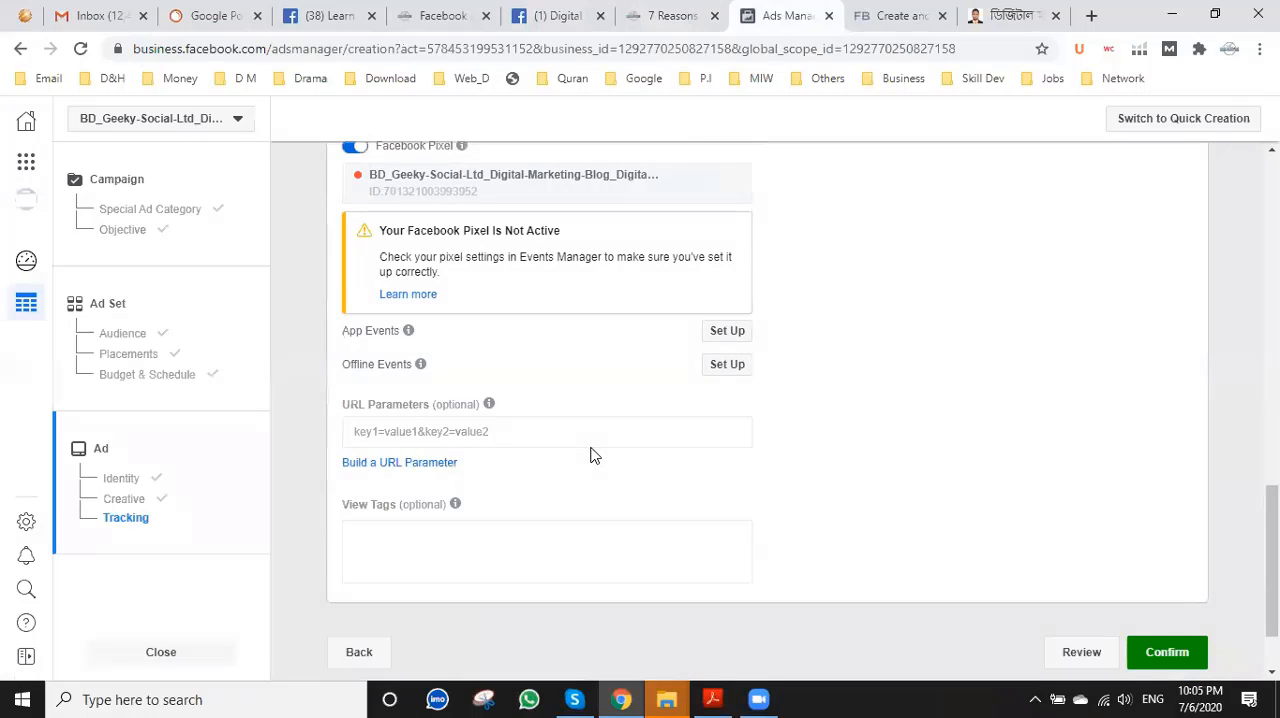
scroll(590, 455, up, 2)
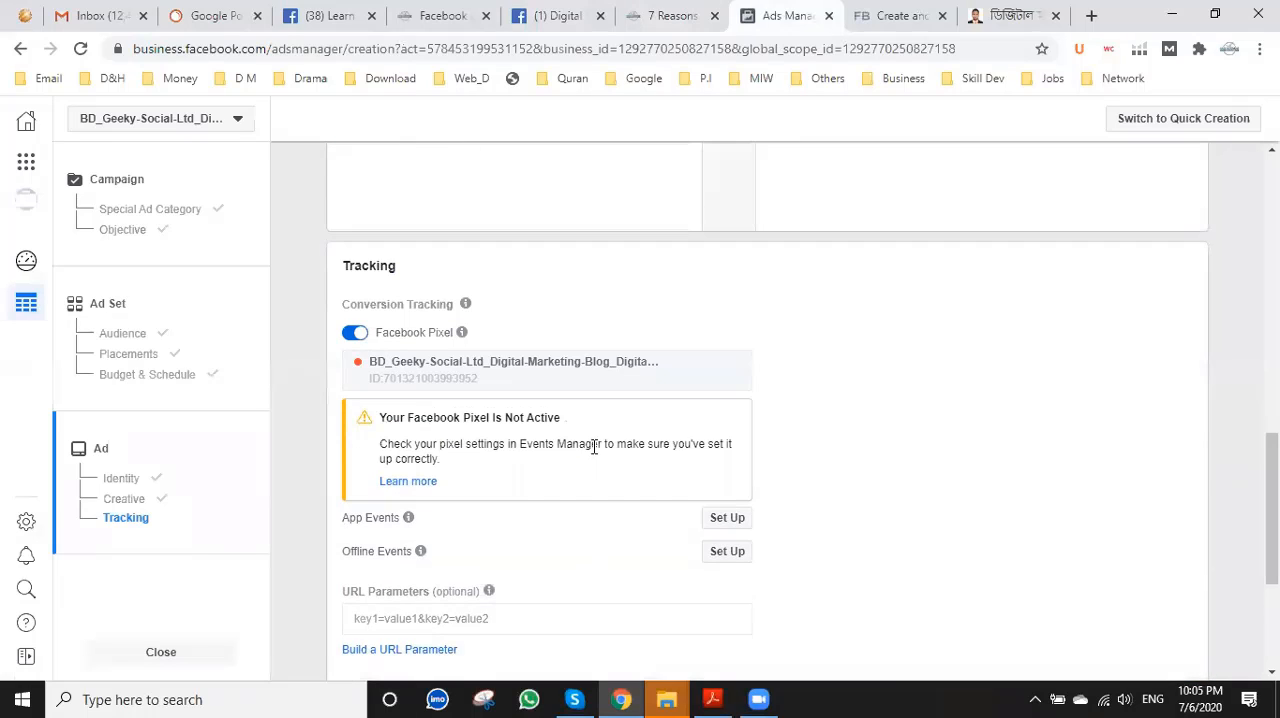
scroll(593, 448, up, 6)
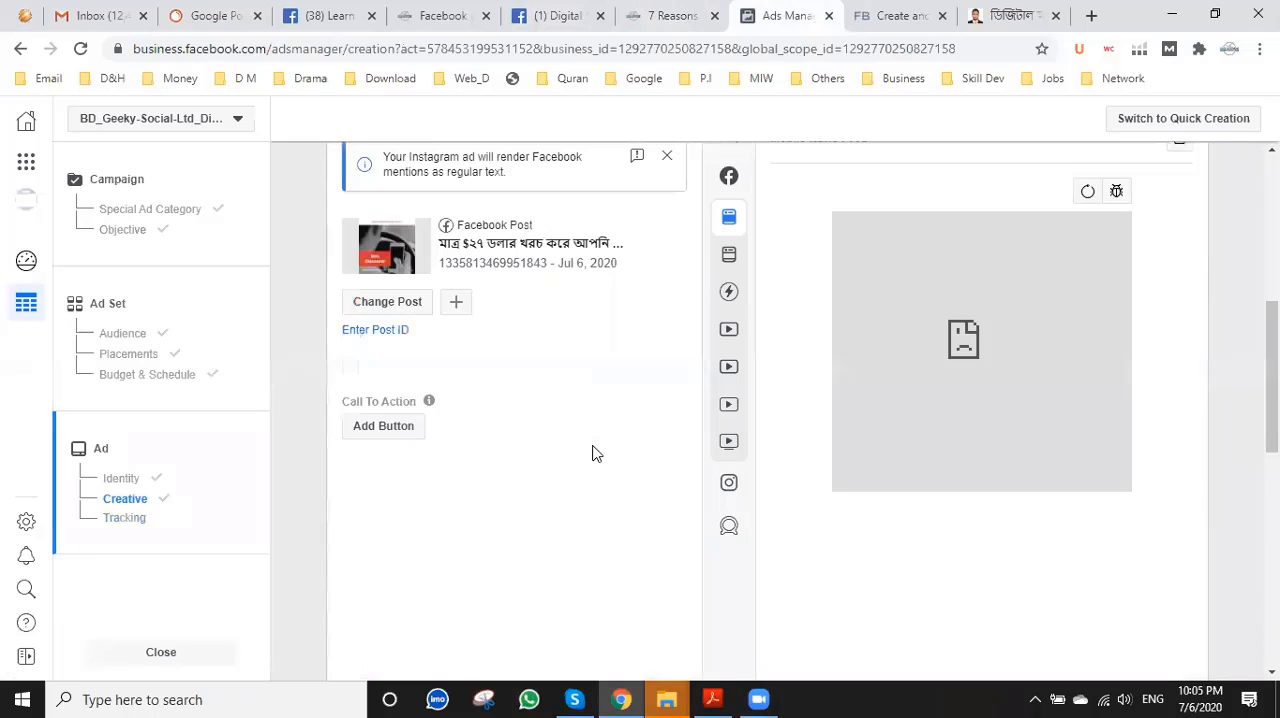
Read the "Create a Facebook pixel" instructions in the Business Help Center article and open its Events Manager link in a new tab.
click(901, 10)
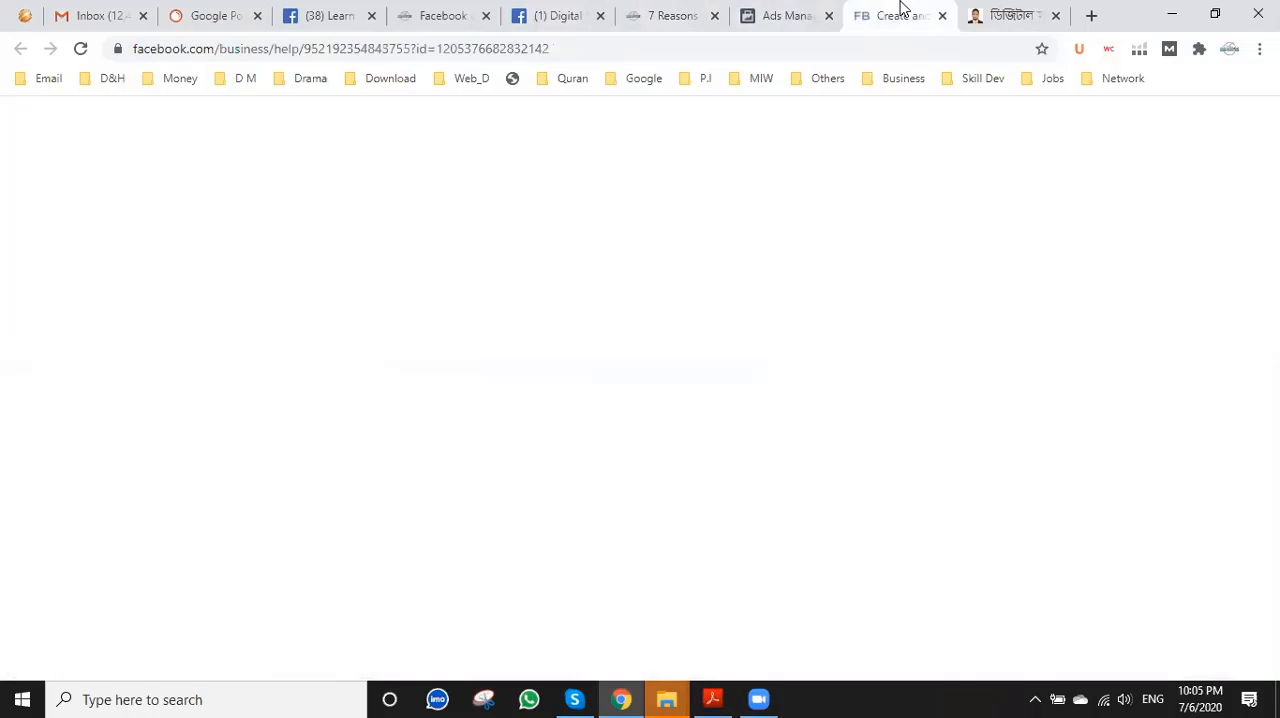
click(362, 56)
scroll(569, 323, down, 3)
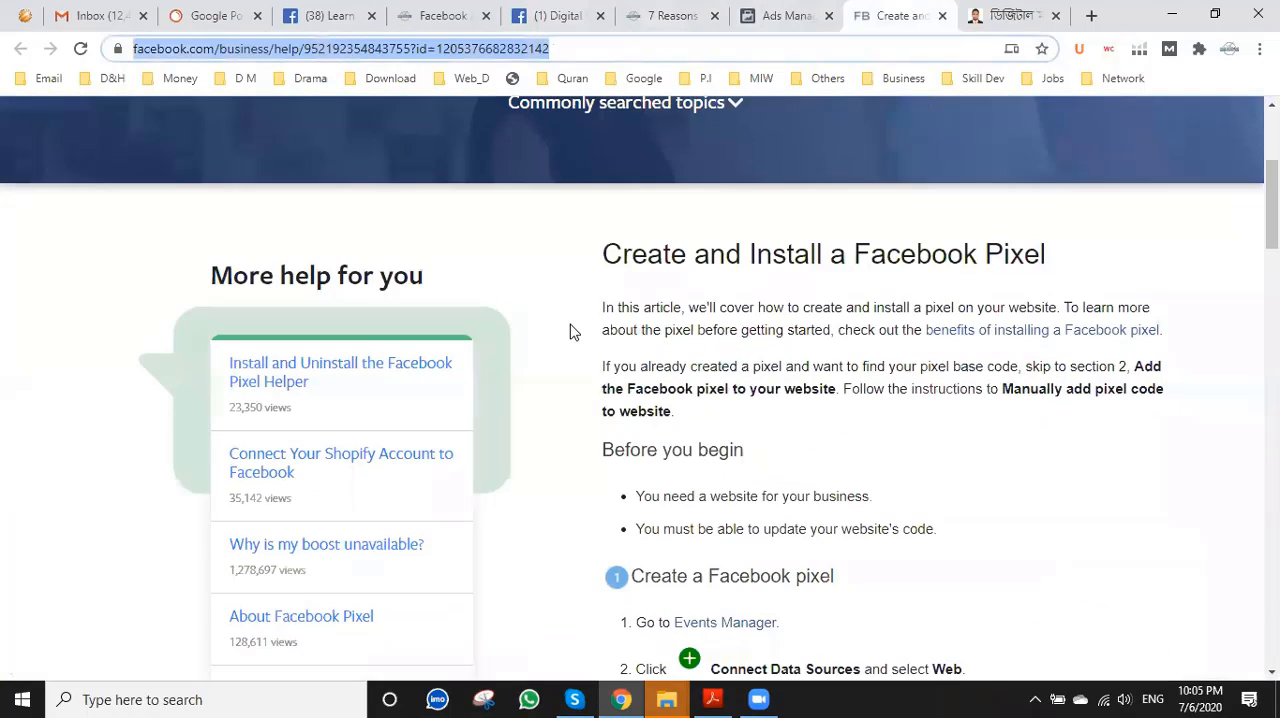
scroll(569, 331, down, 2)
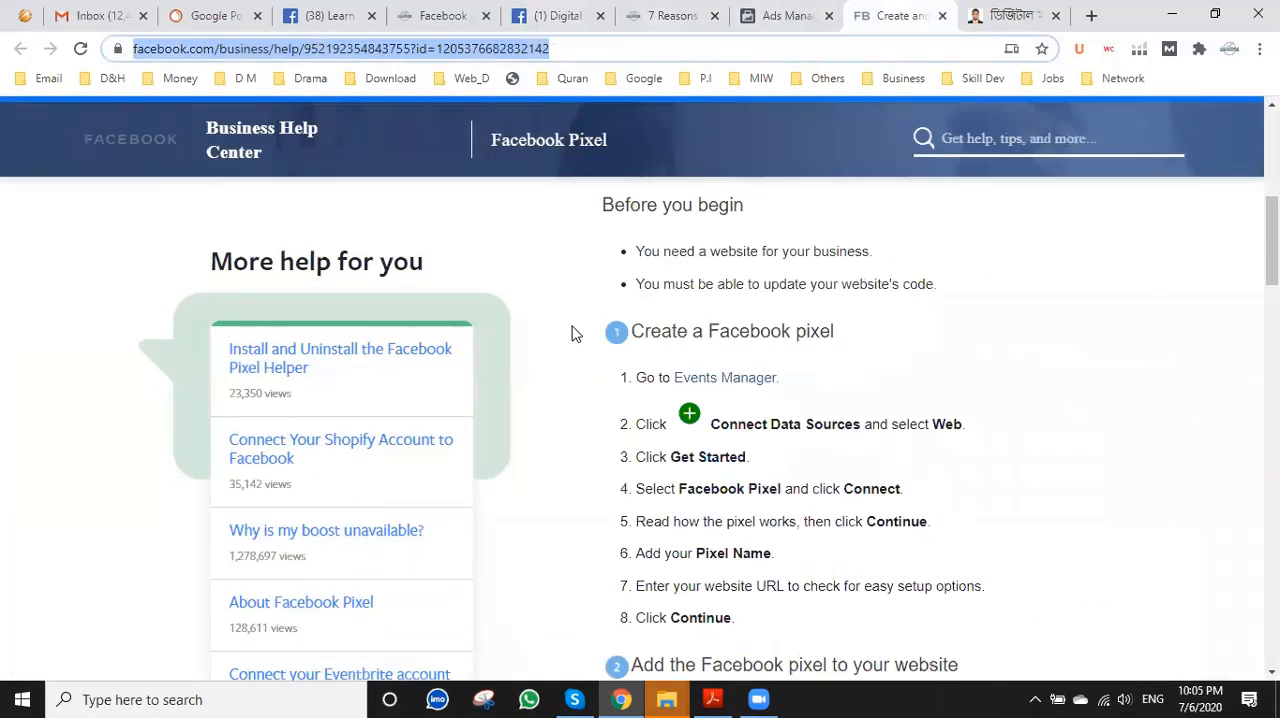
scroll(575, 333, down, 2)
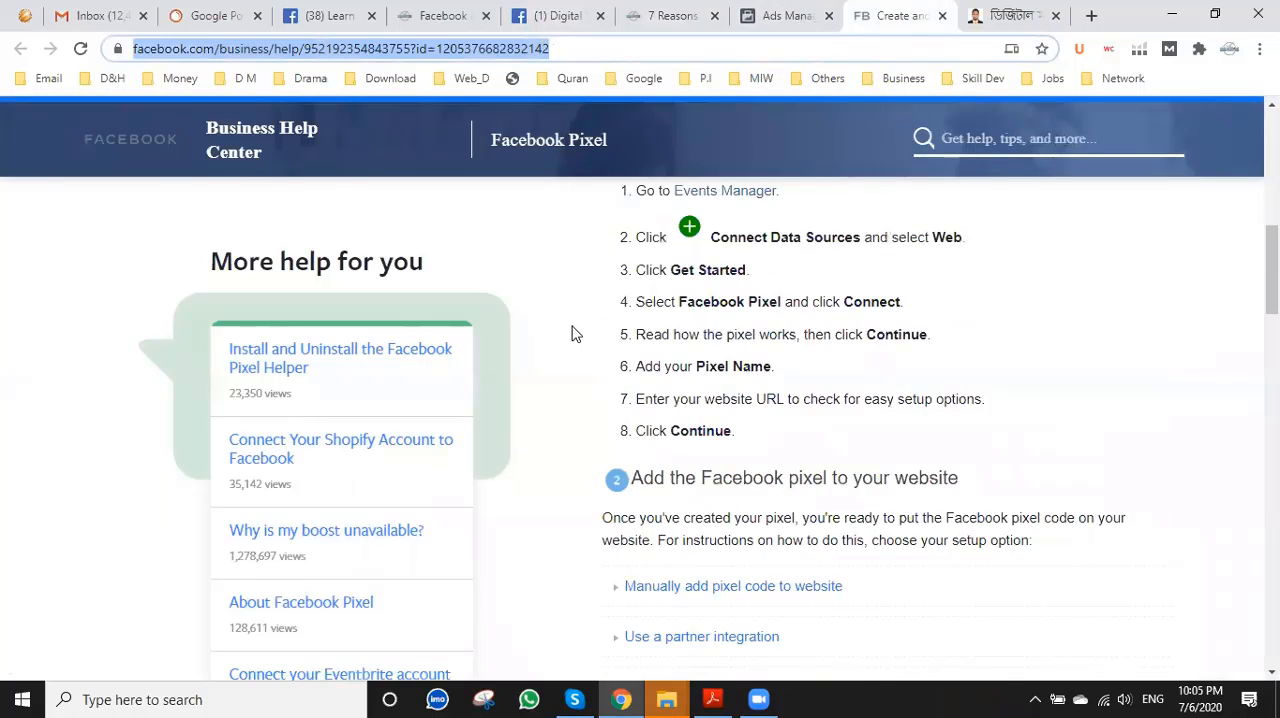
scroll(577, 333, up, 1)
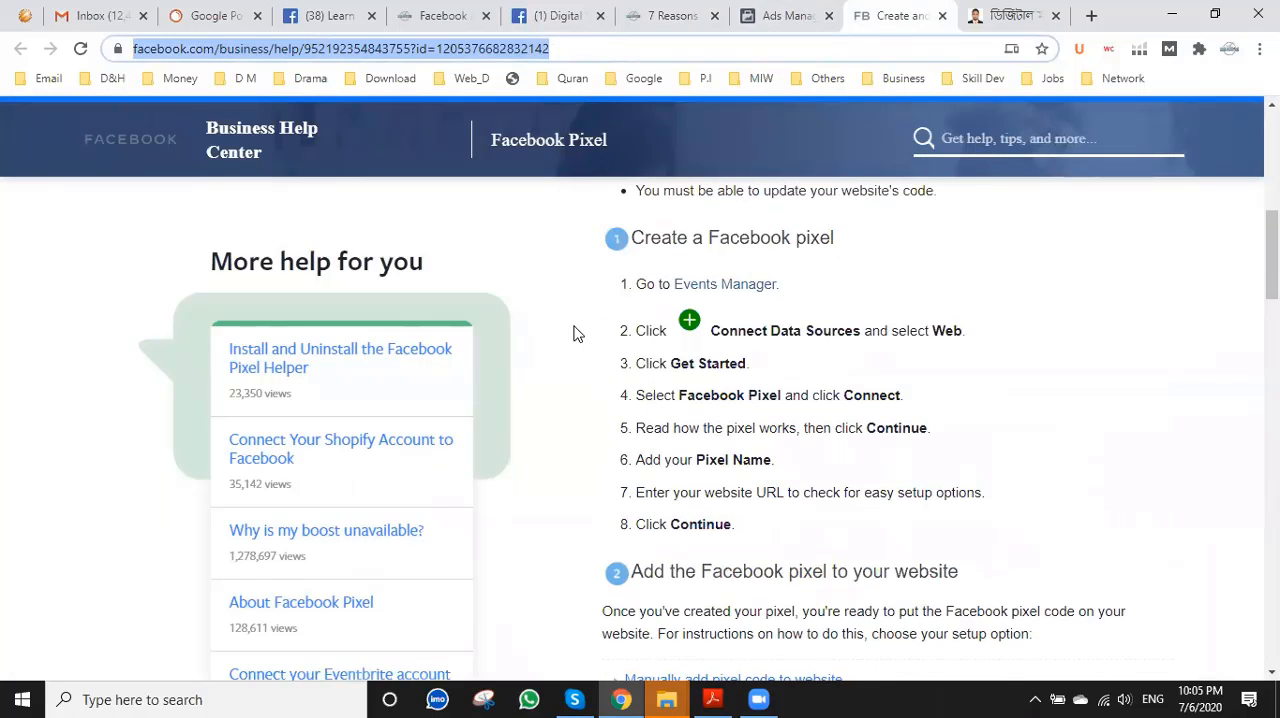
right_click(753, 288)
click(804, 300)
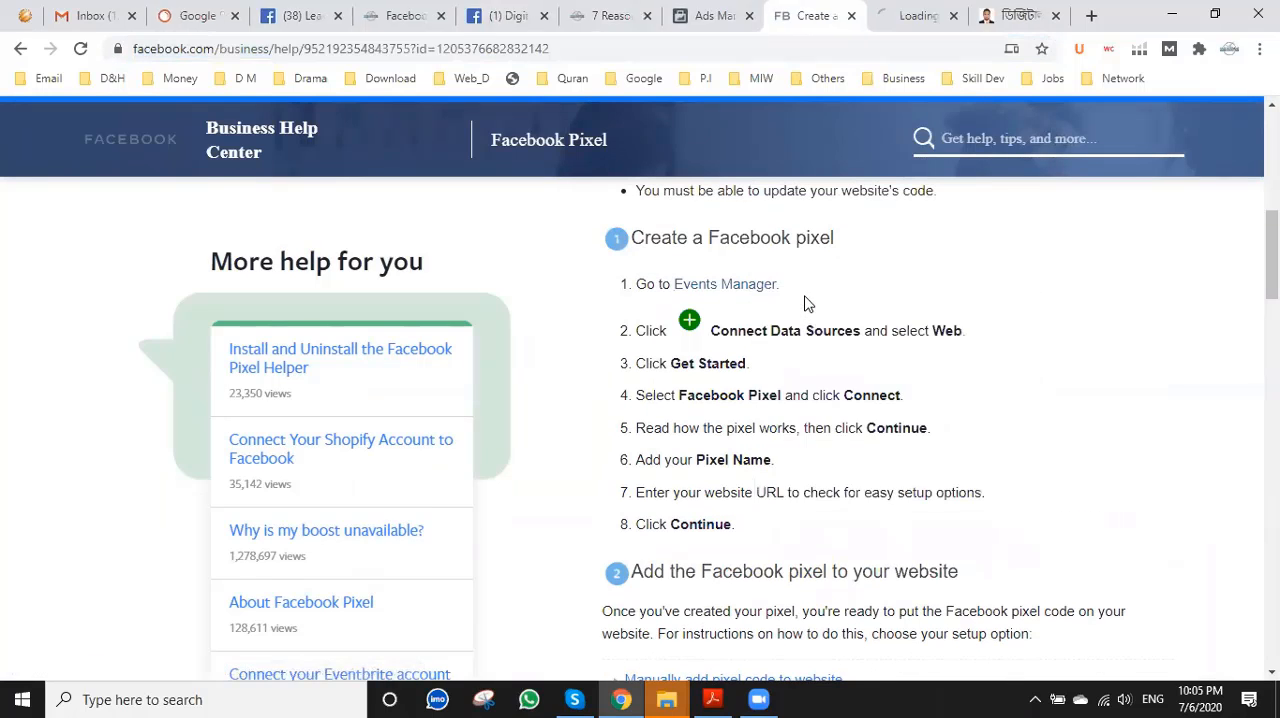
click(918, 14)
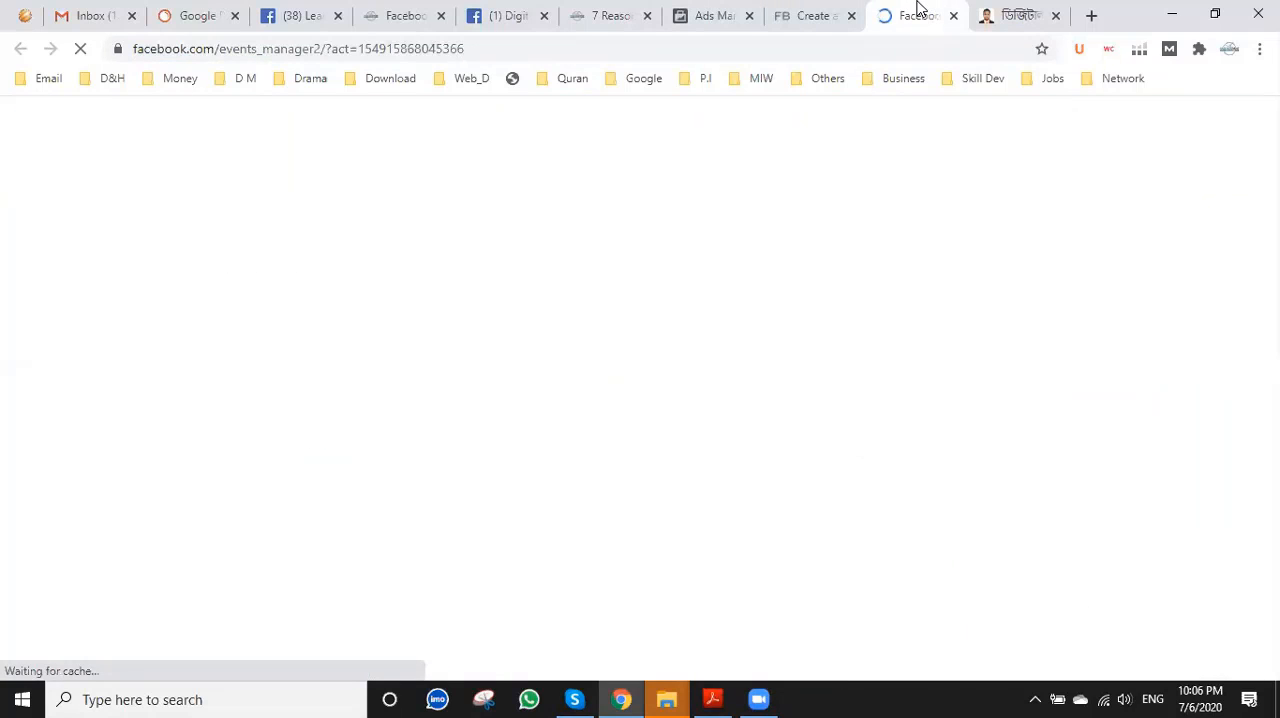
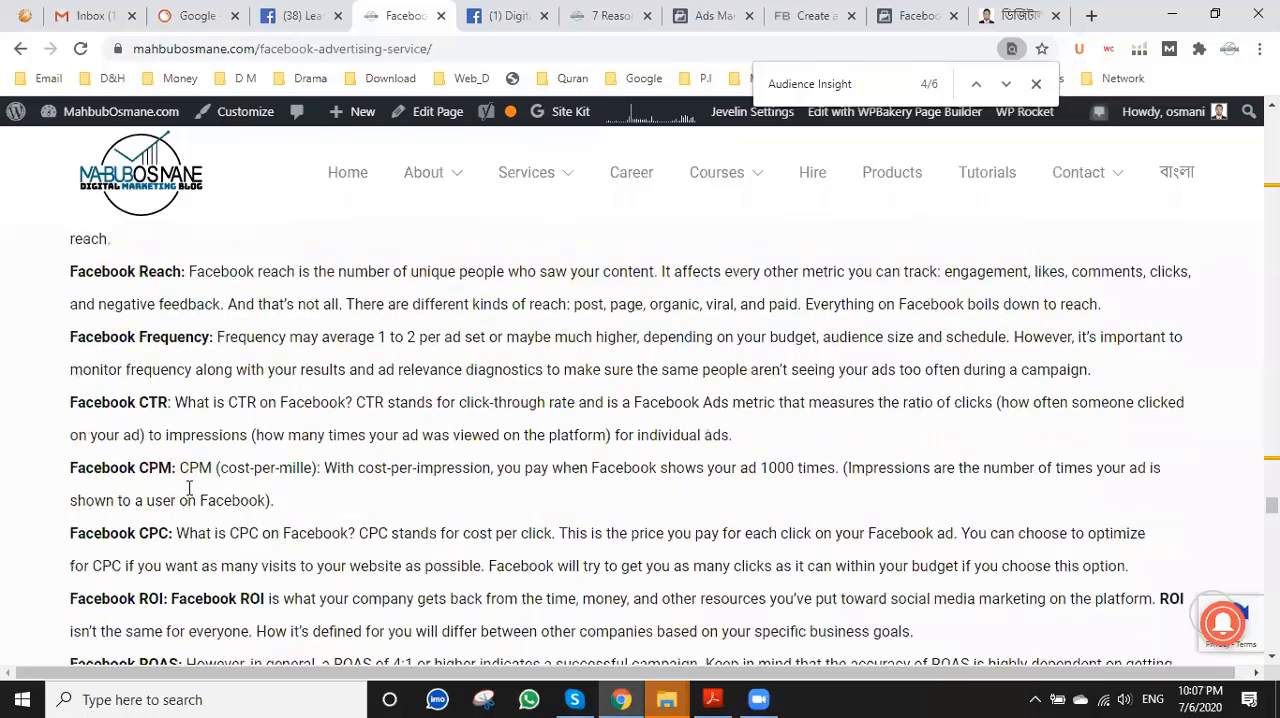
scroll(188, 489, down, 2)
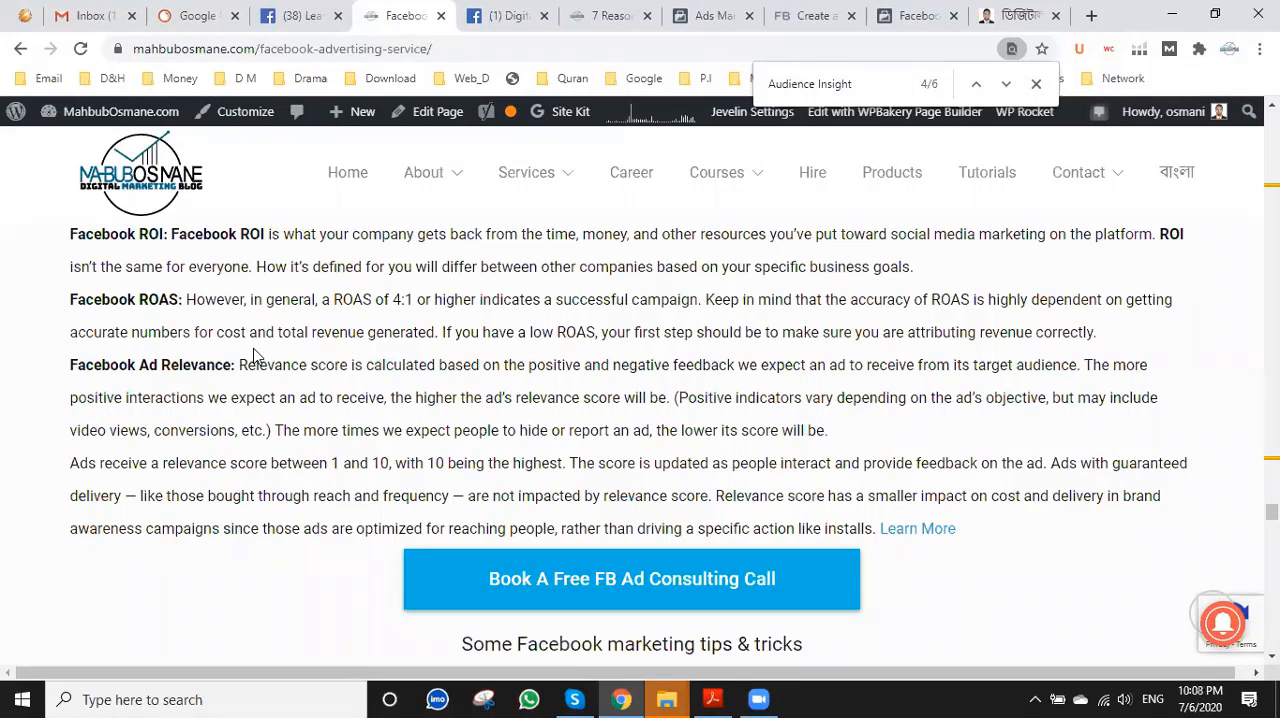
Read the Facebook metric definitions on the advertising service page, and look at the pixel's Create options in Events Manager after dismissing the account-access notice.
click(868, 12)
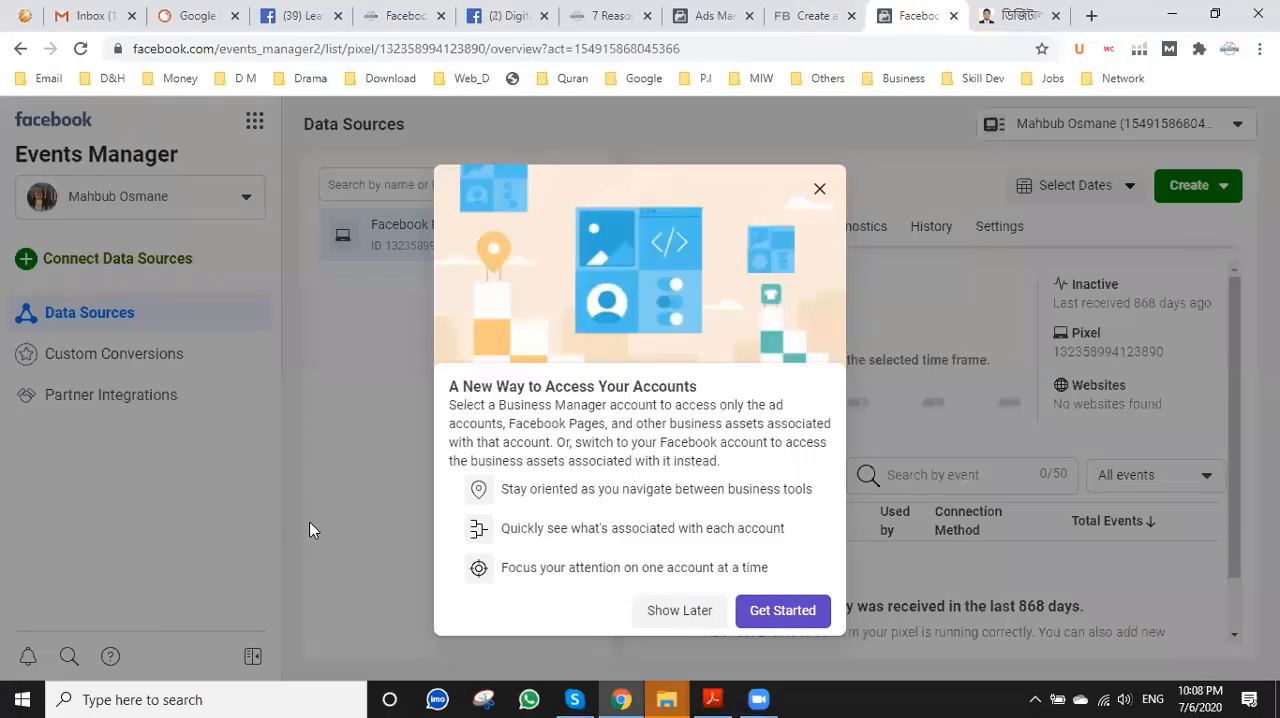
click(302, 494)
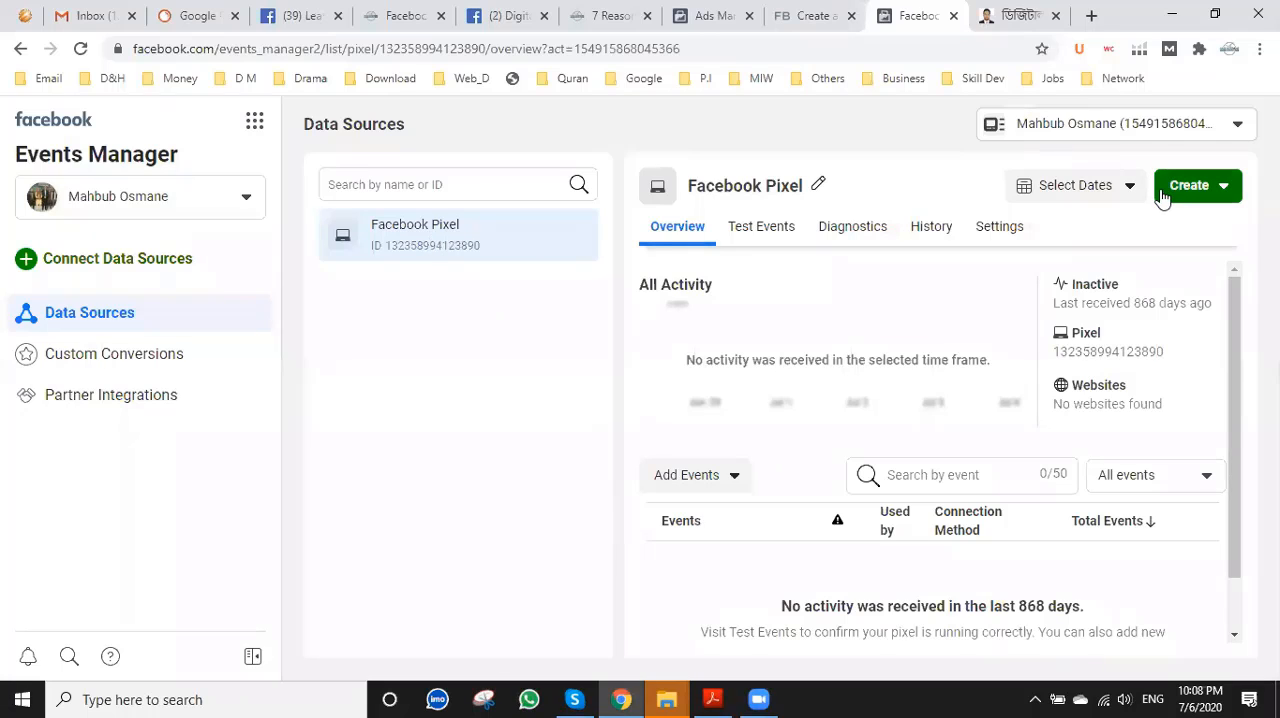
click(1100, 188)
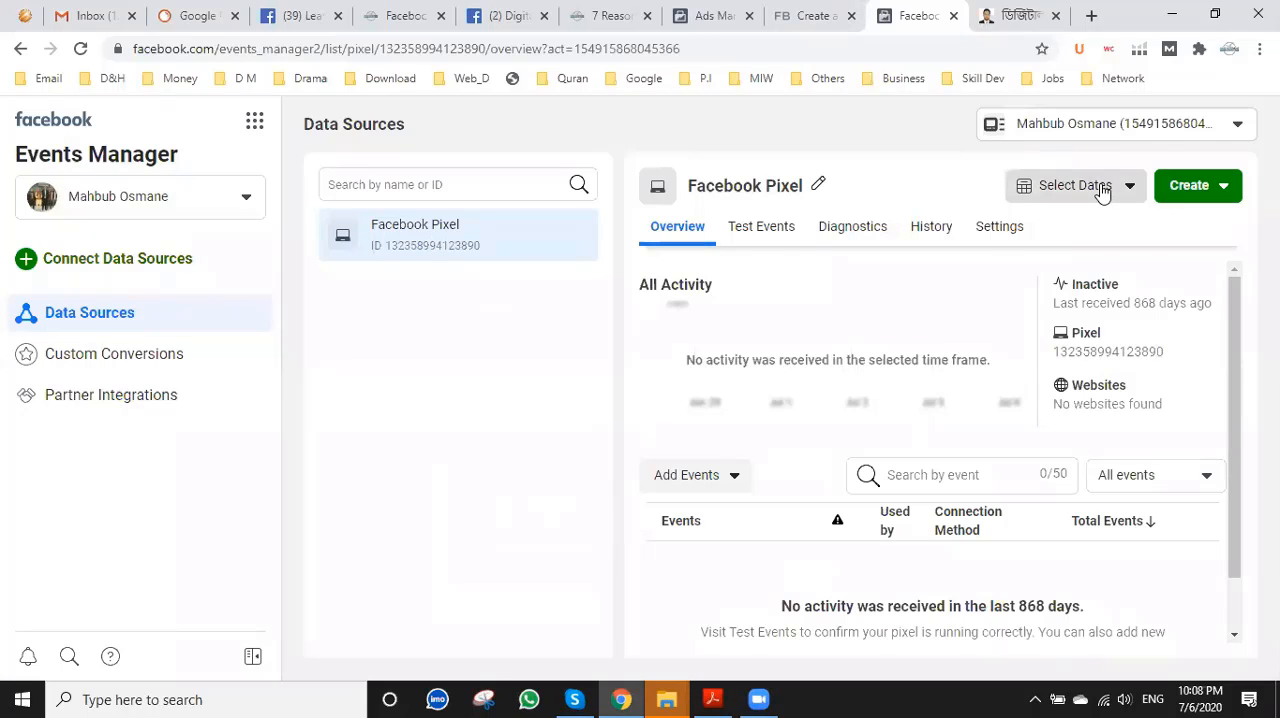
click(1187, 190)
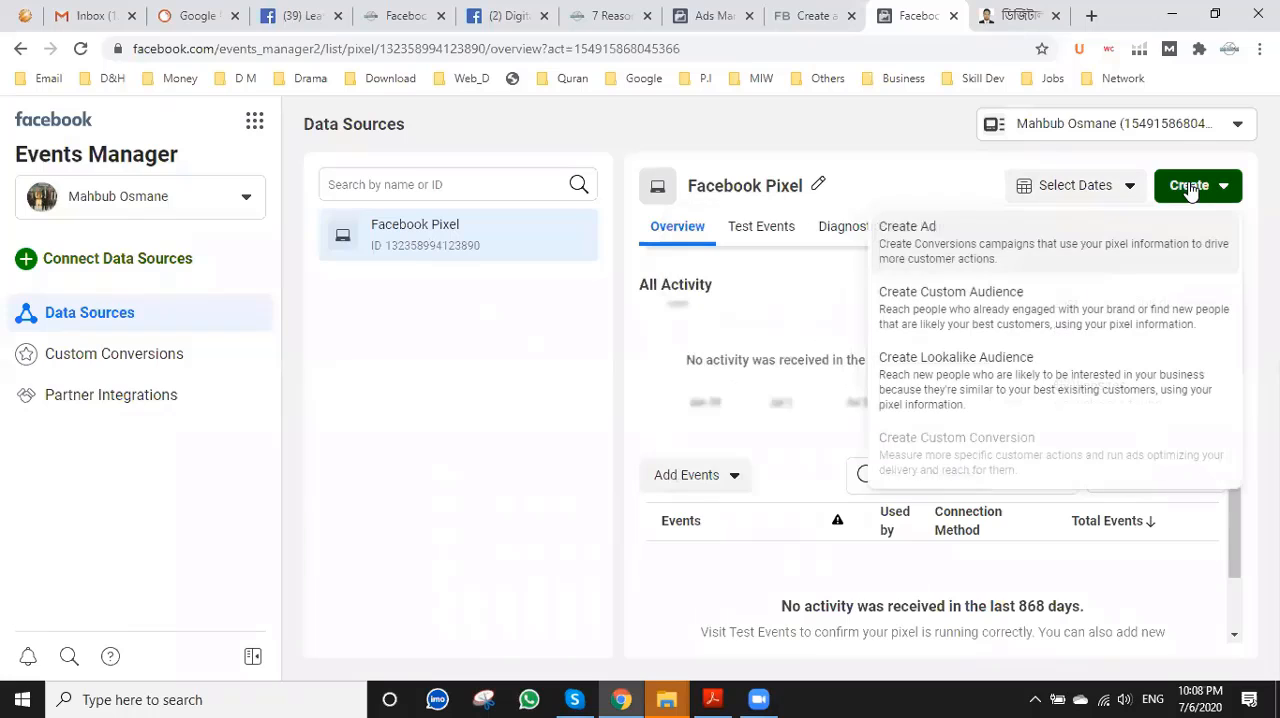
click(336, 426)
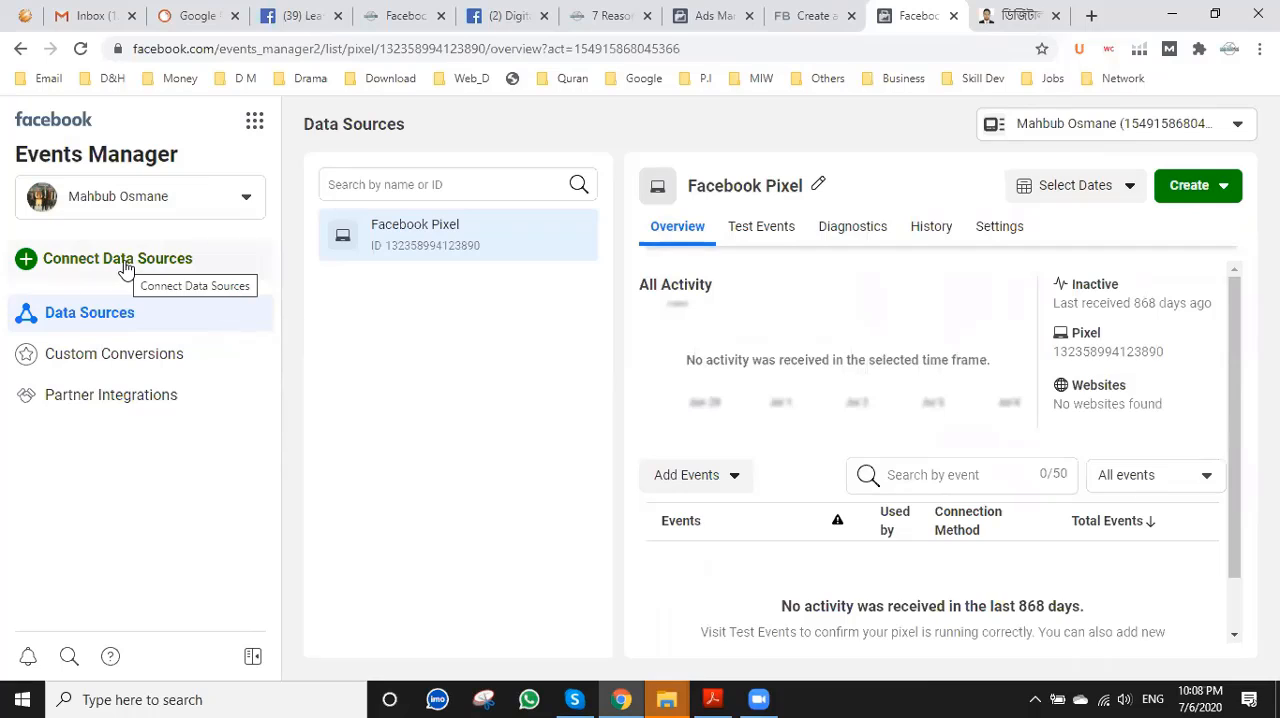
Go from Events Manager to Ads Manager, dismiss the ad blocker notice, and check the pixel creation instructions in the Business Help Center.
click(252, 135)
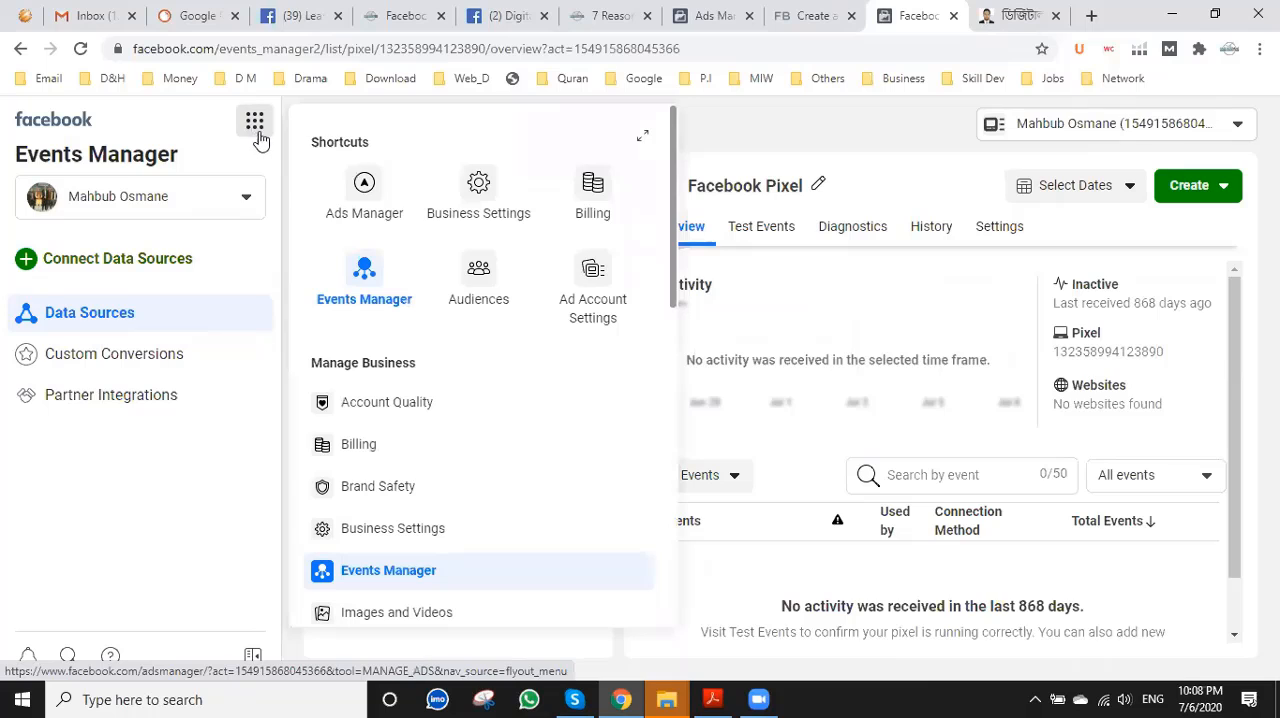
click(362, 198)
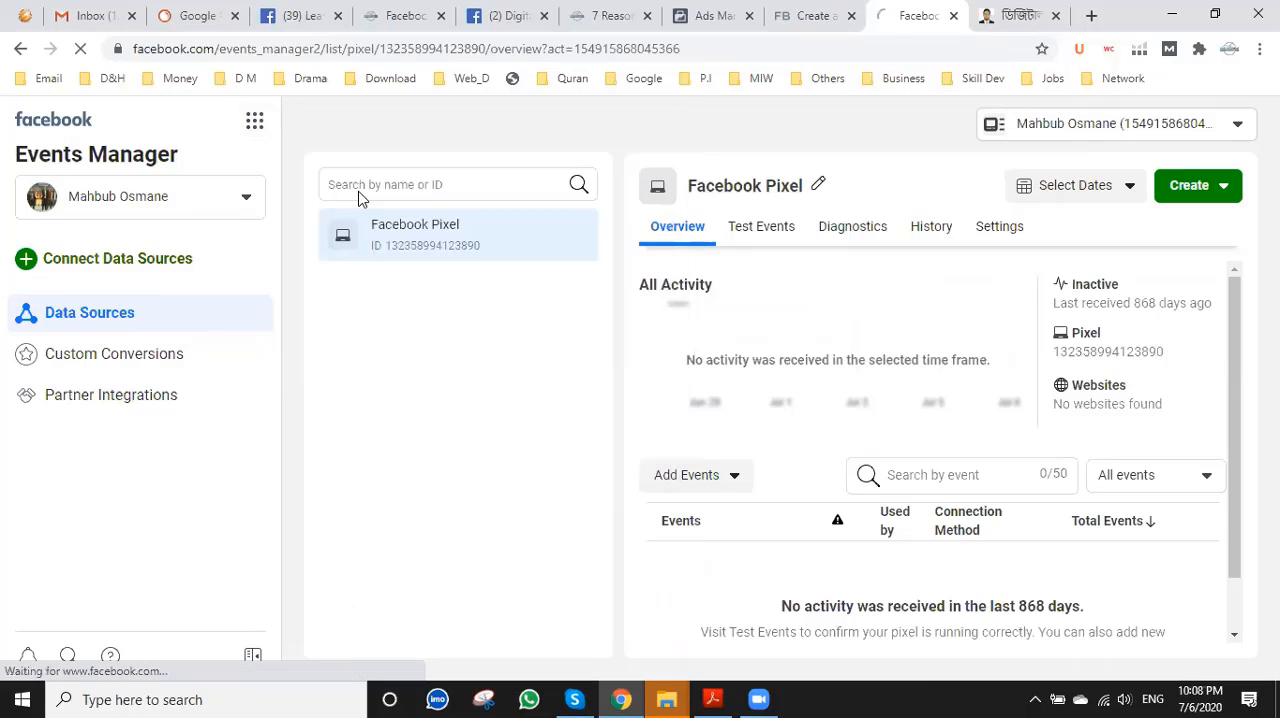
click(805, 12)
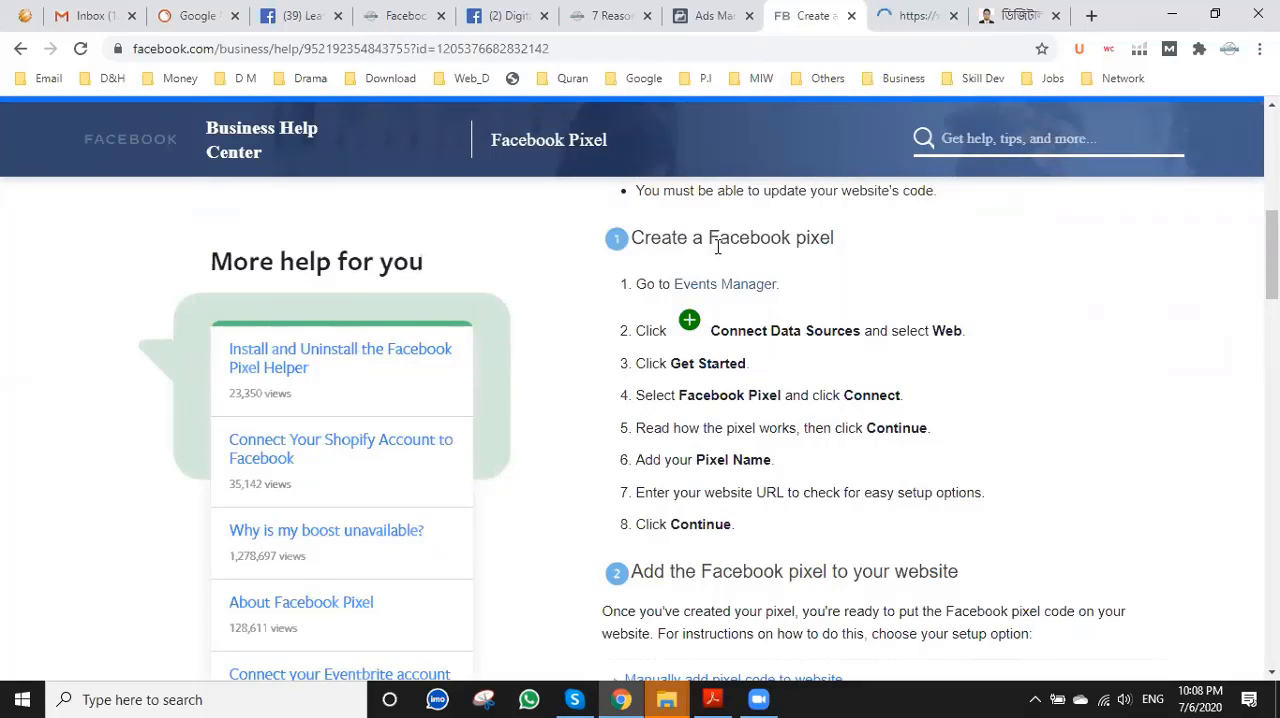
click(903, 14)
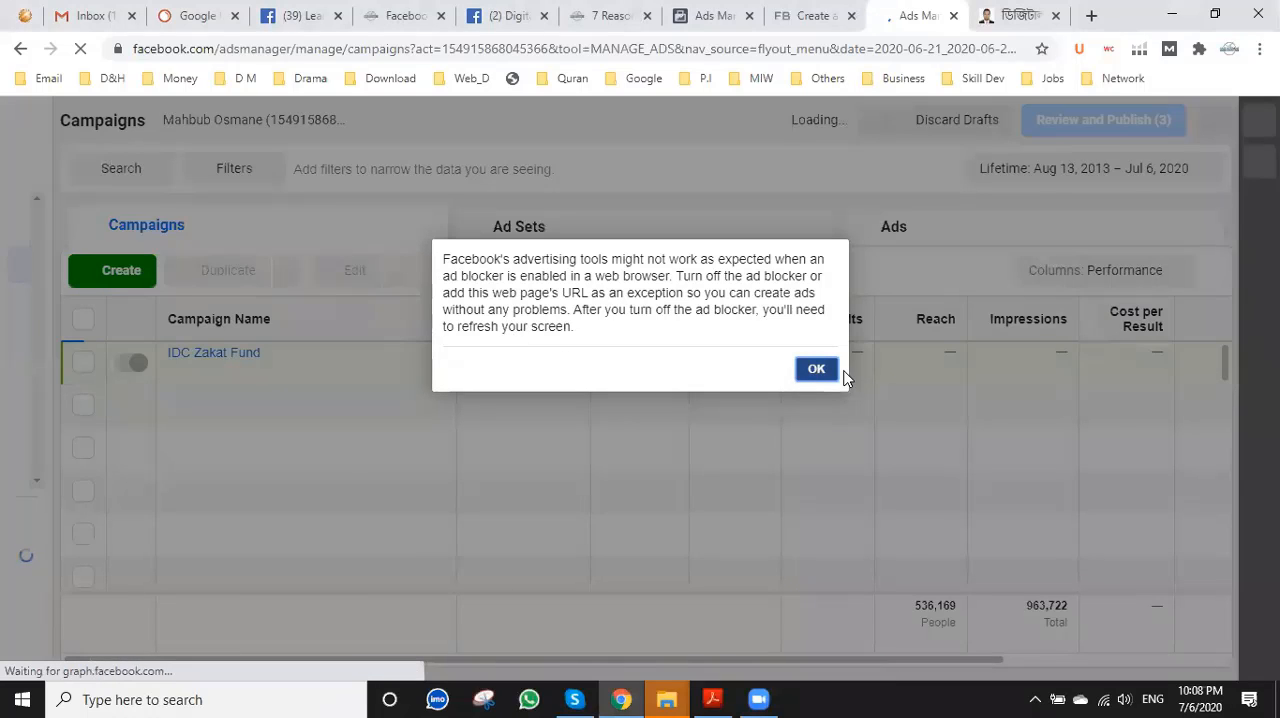
click(816, 372)
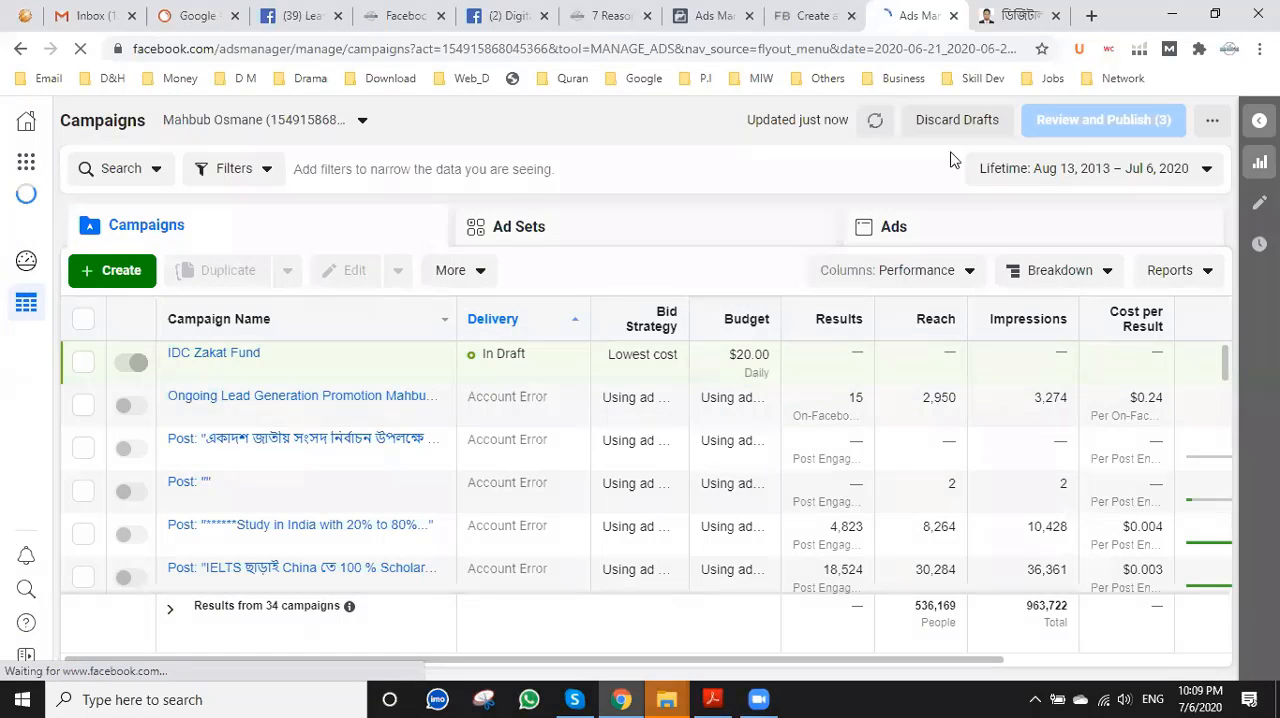
click(811, 14)
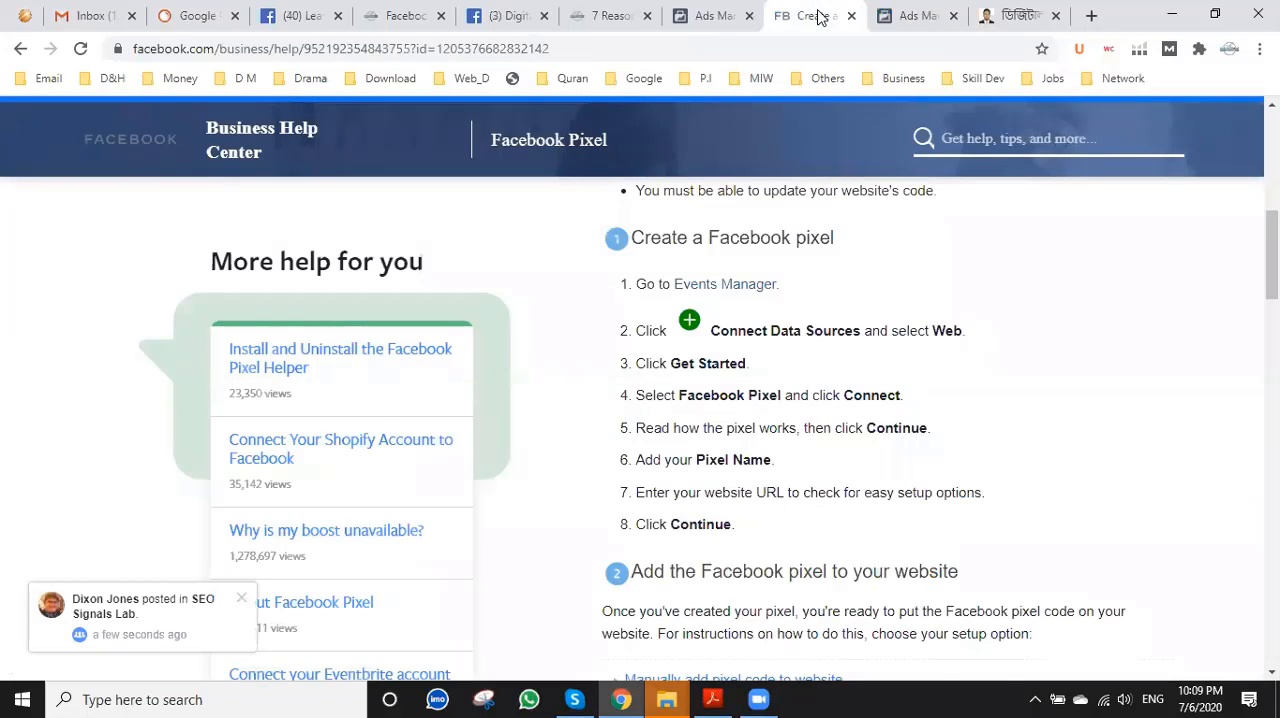
click(912, 15)
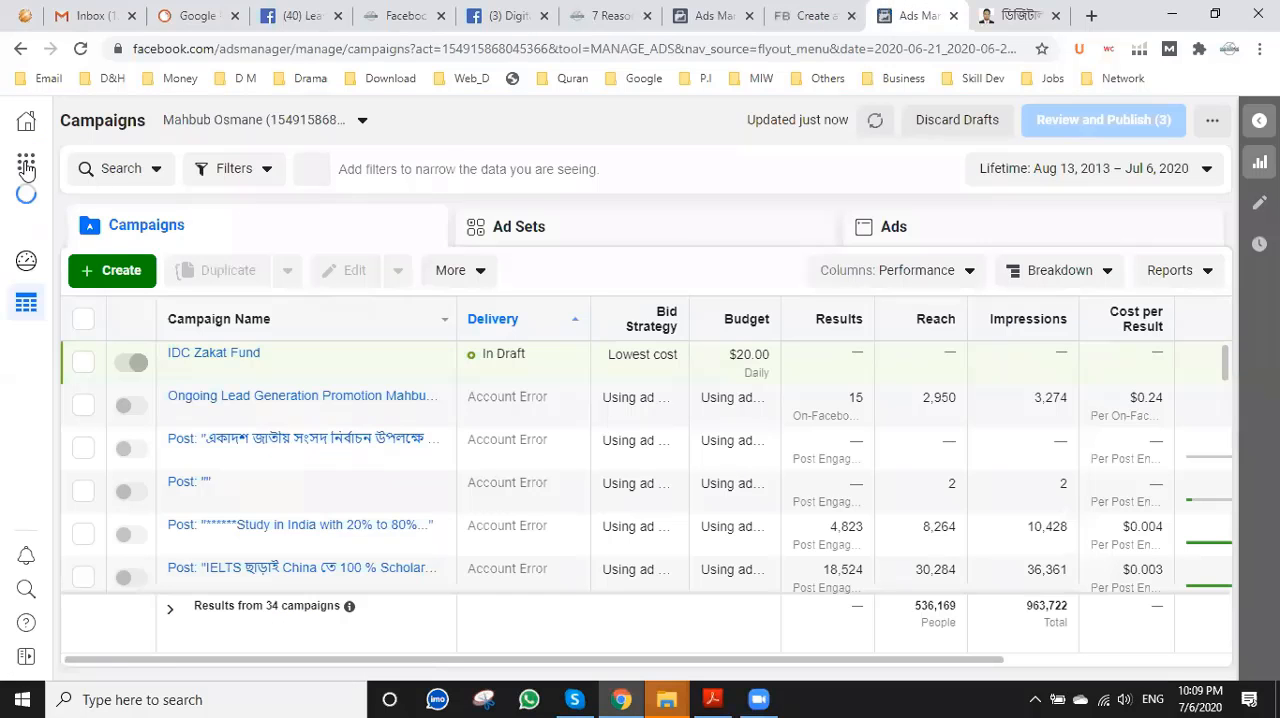
Look through the full list of business tools in Ads Manager and open Events Manager from its shortcuts.
mouse_move(26, 166)
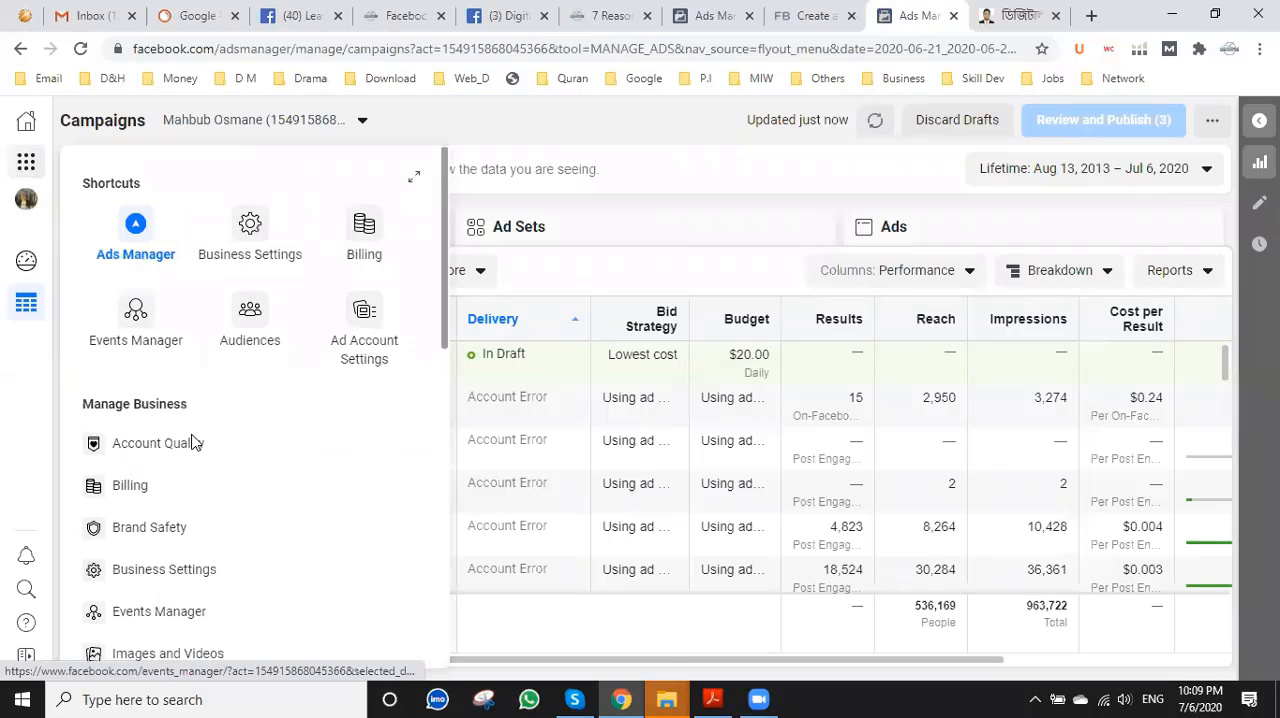
scroll(210, 490, down, 2)
scroll(203, 488, down, 1)
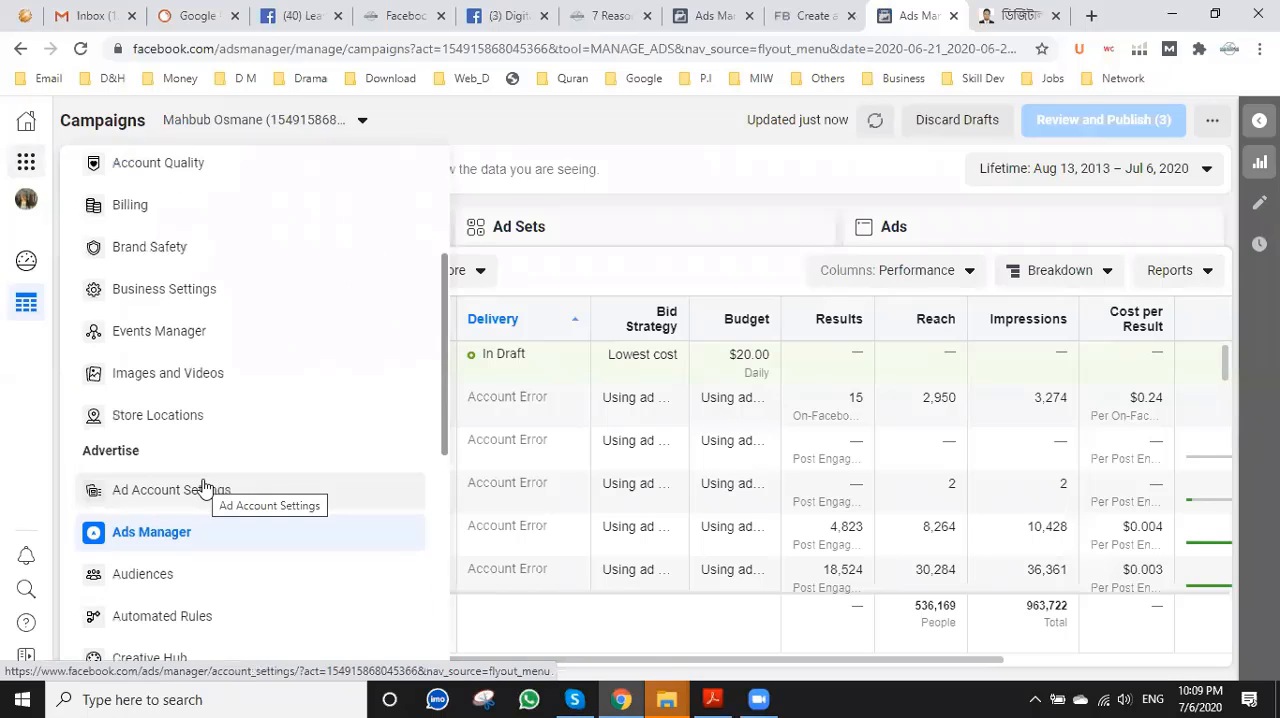
scroll(283, 477, down, 1)
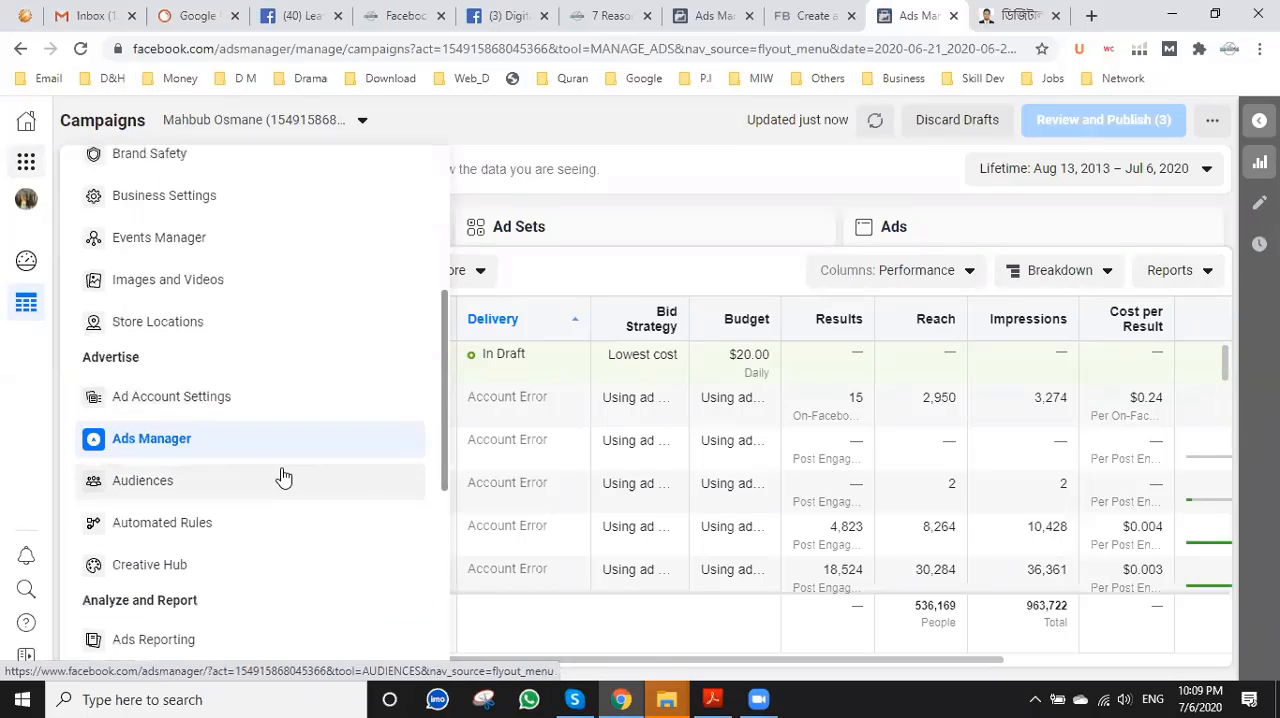
scroll(283, 477, down, 1)
scroll(284, 477, down, 2)
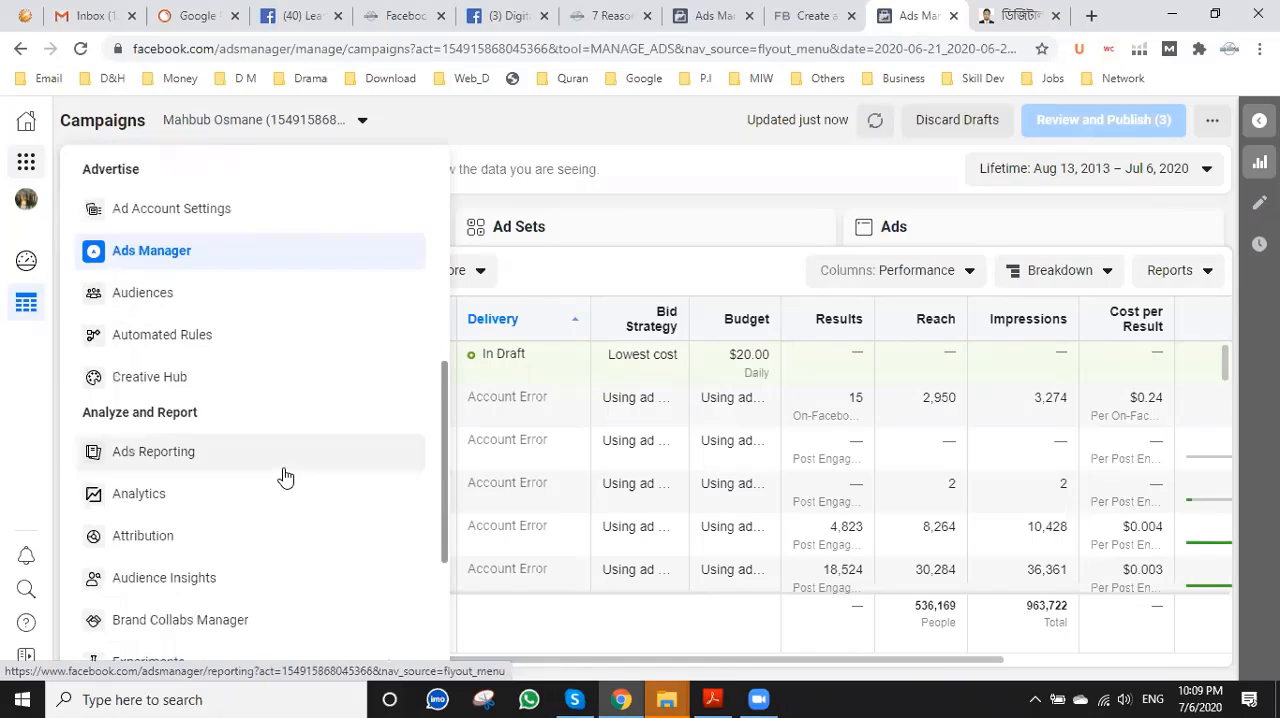
scroll(283, 477, down, 1)
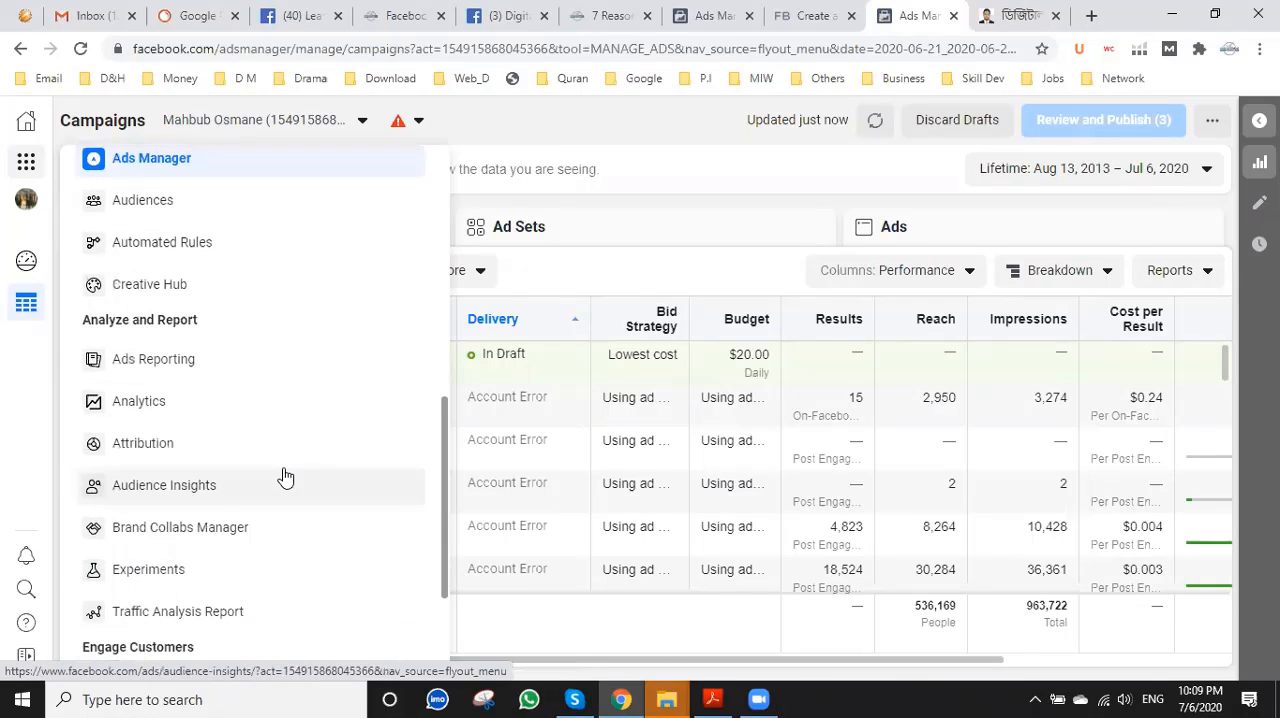
scroll(284, 477, down, 1)
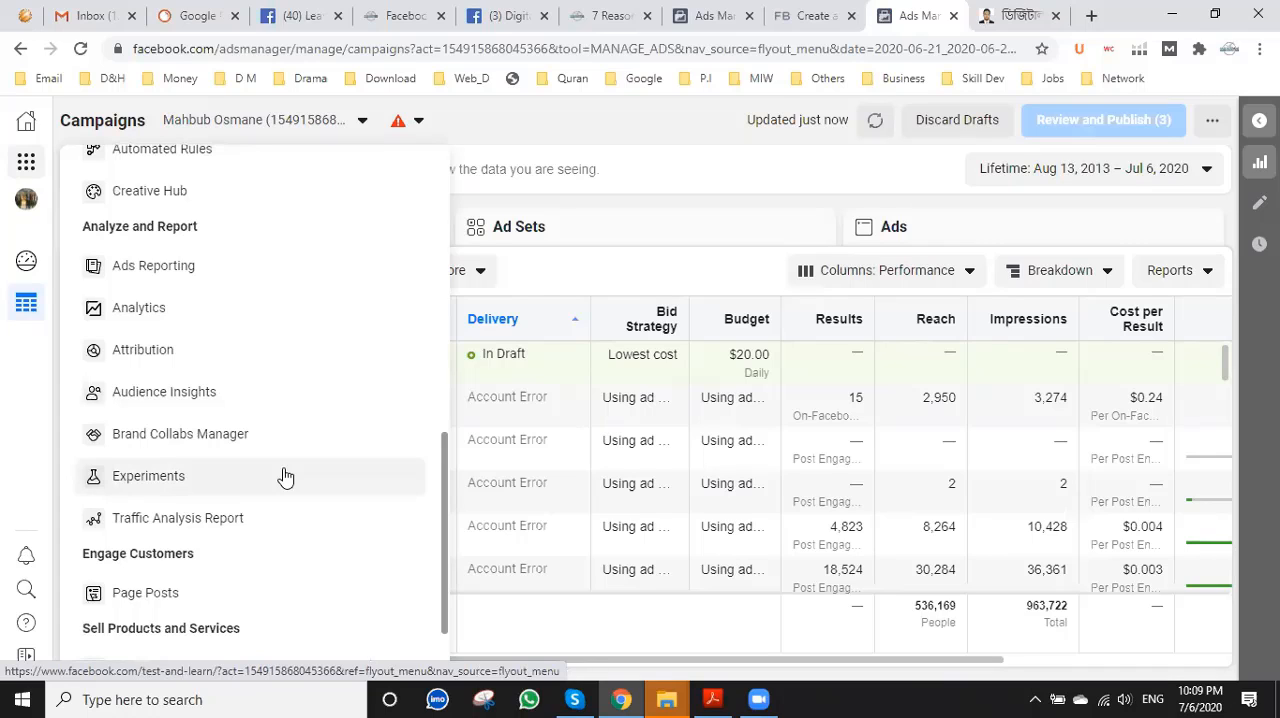
scroll(285, 477, down, 1)
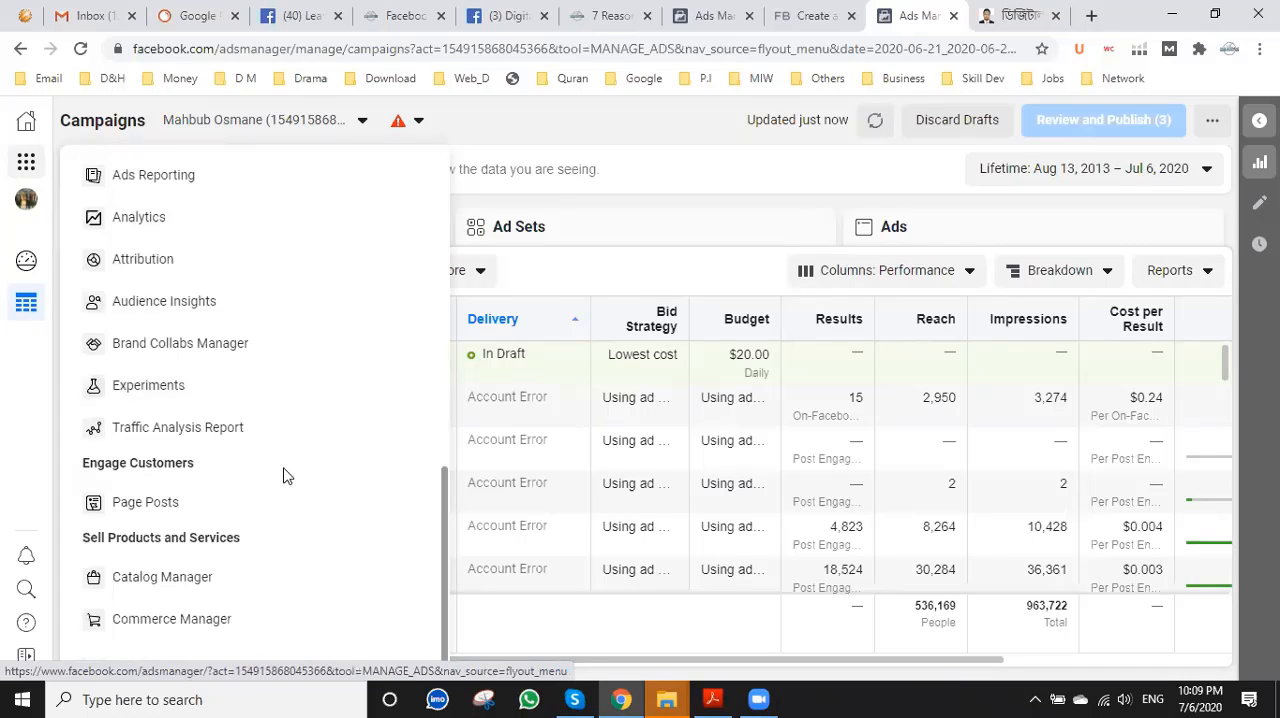
scroll(284, 477, up, 1)
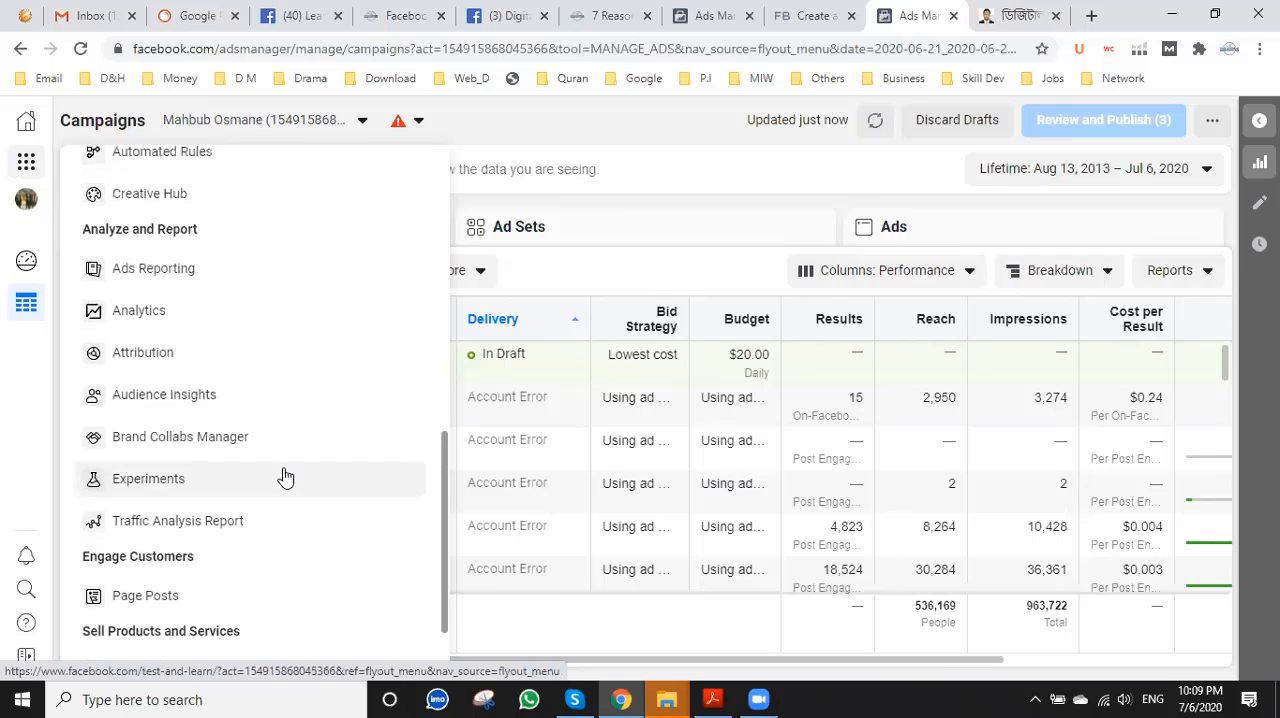
scroll(285, 477, up, 2)
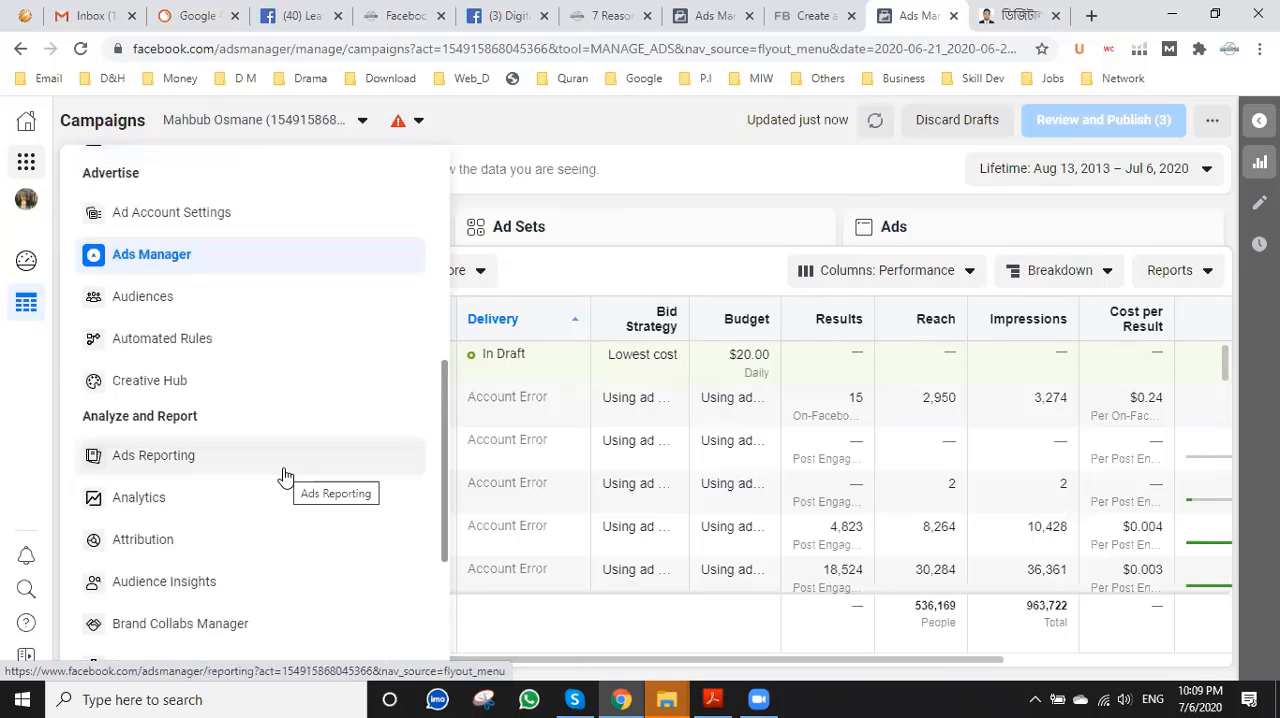
scroll(285, 477, up, 2)
scroll(285, 477, up, 1)
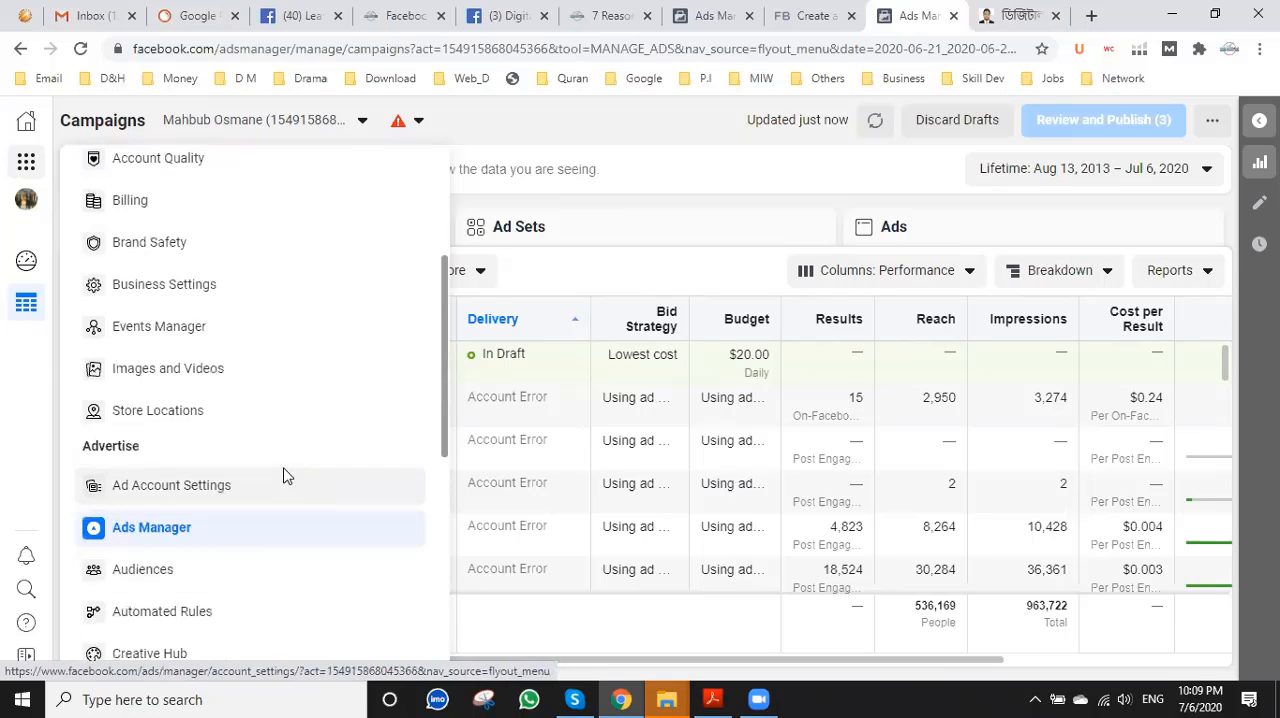
scroll(285, 477, up, 3)
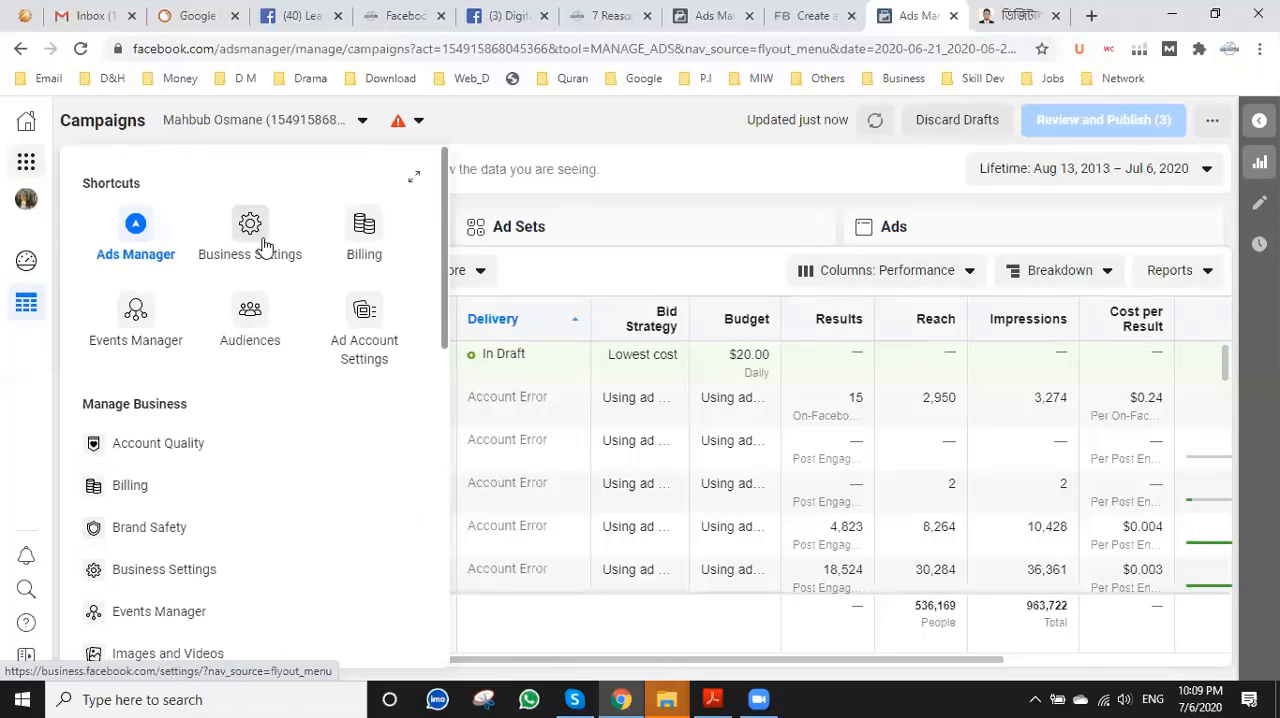
click(152, 330)
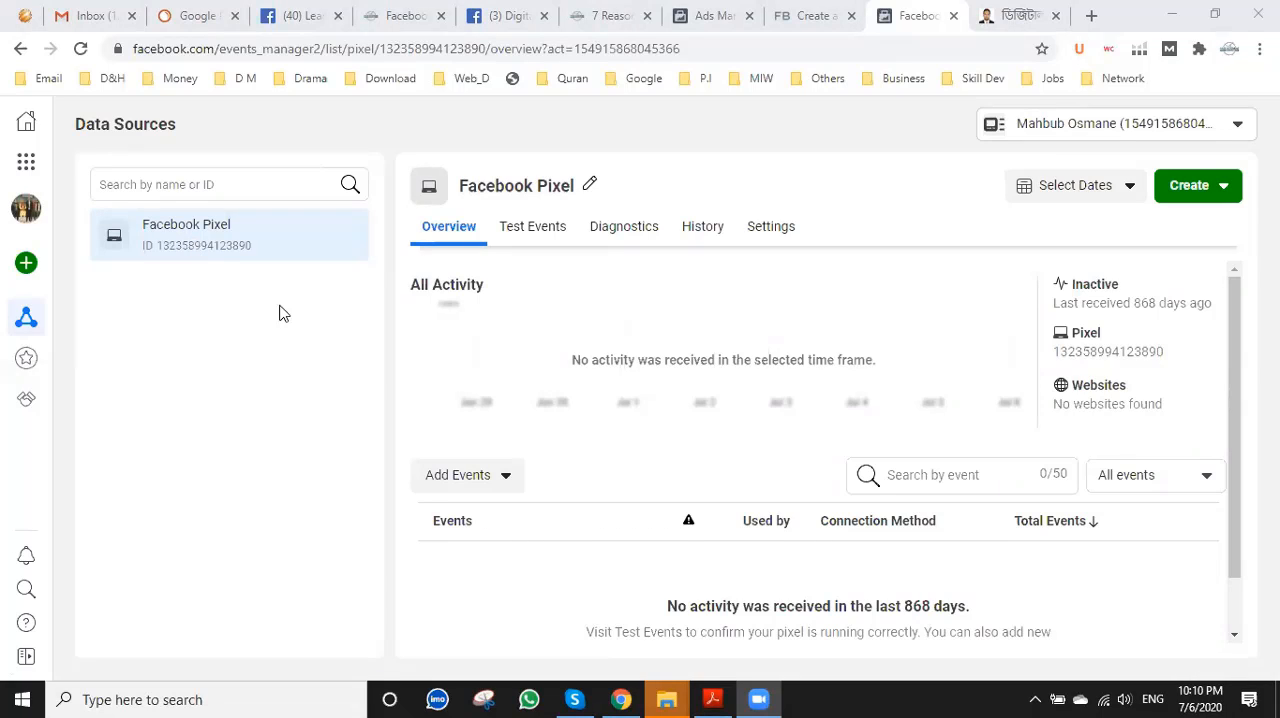
Look at the Web, App and Offline options for connecting a new data source, and close the dialog without choosing one.
scroll(752, 428, down, 1)
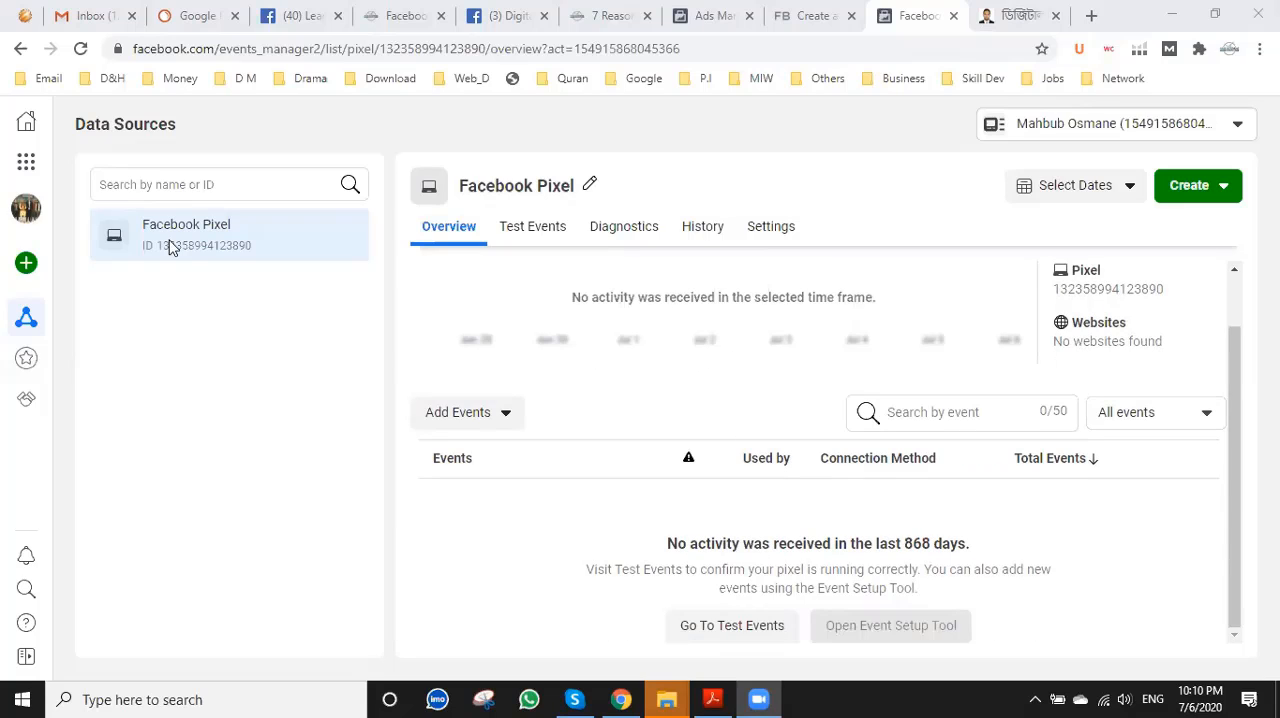
mouse_move(26, 268)
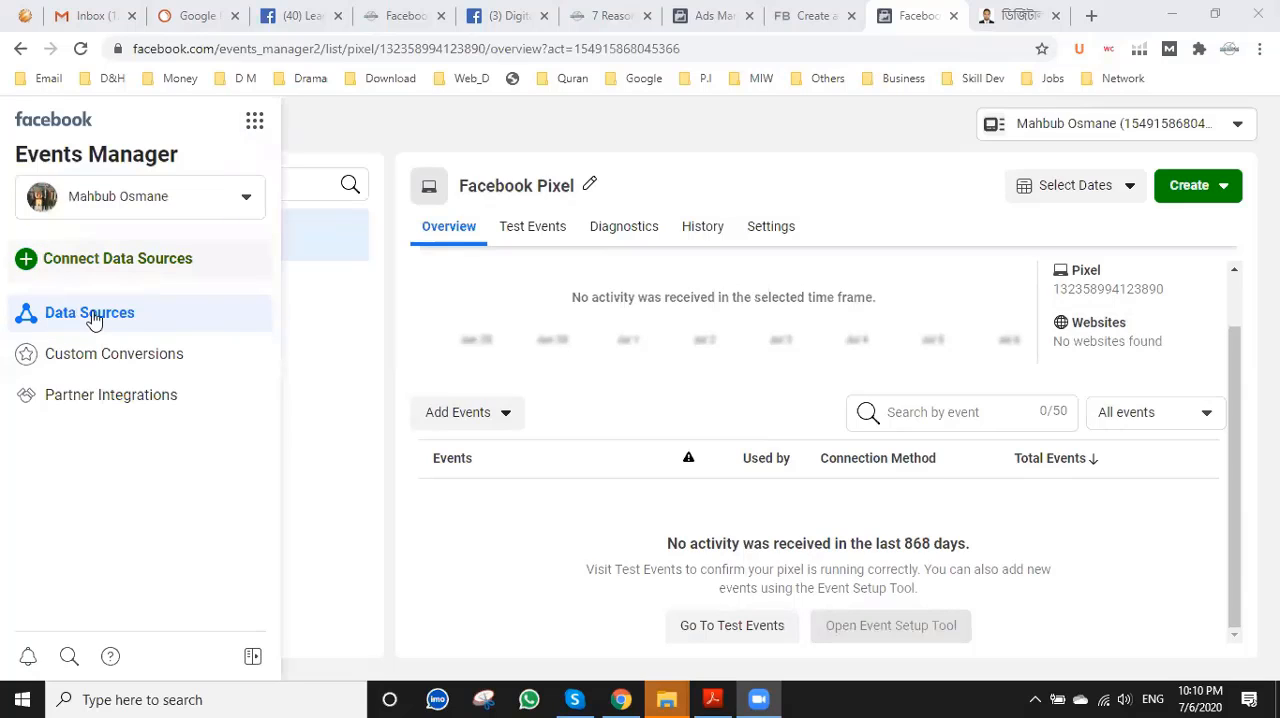
click(25, 262)
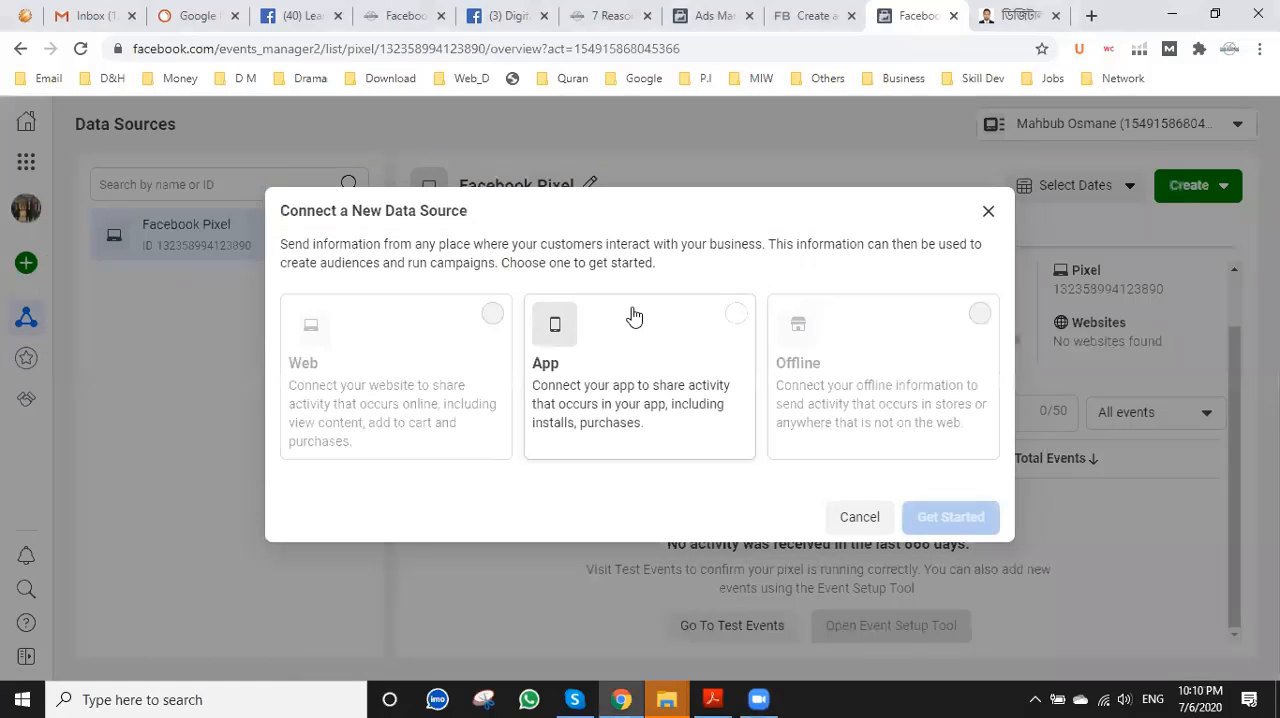
click(989, 212)
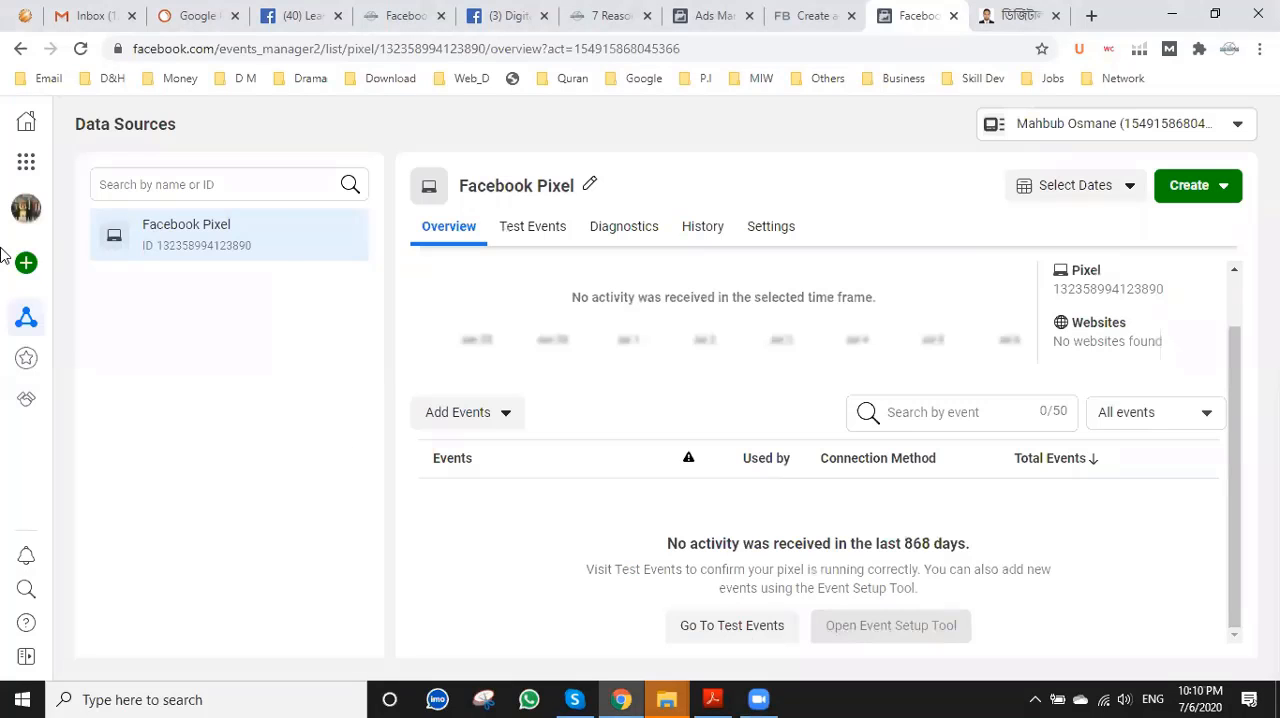
Switch Events Manager to the BPOEngine.com Business Manager account.
mouse_move(12, 258)
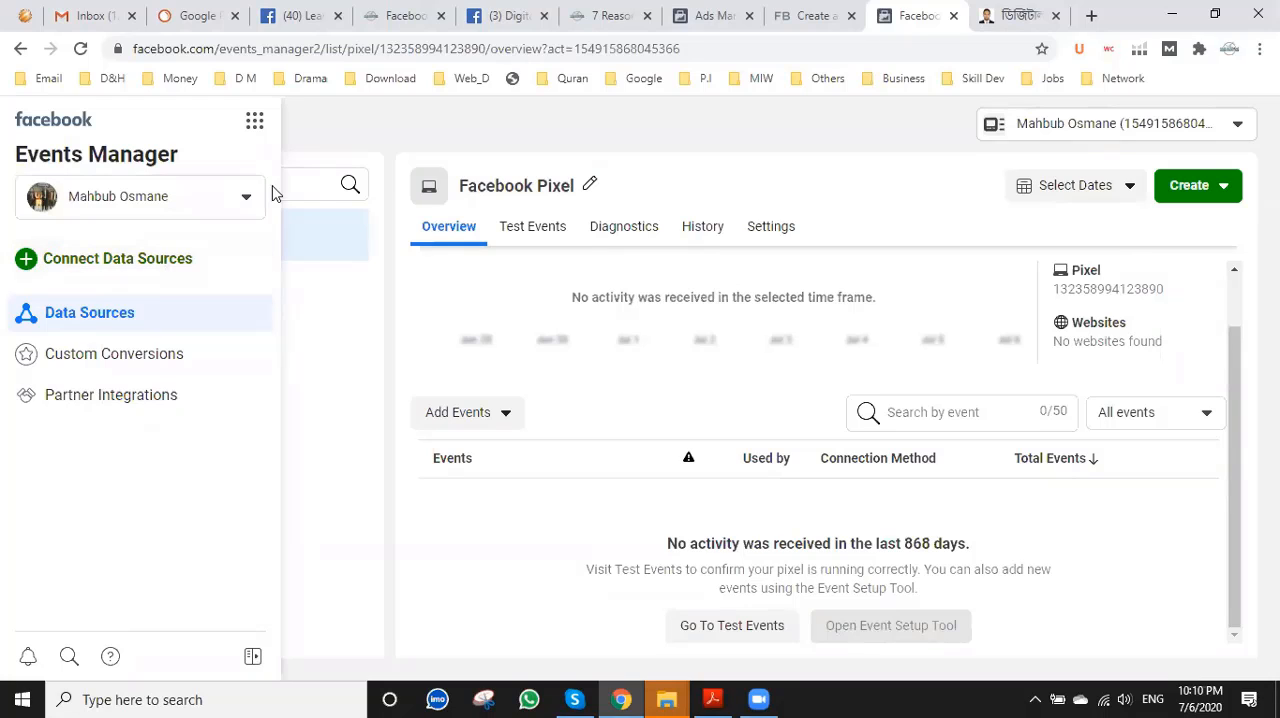
click(228, 198)
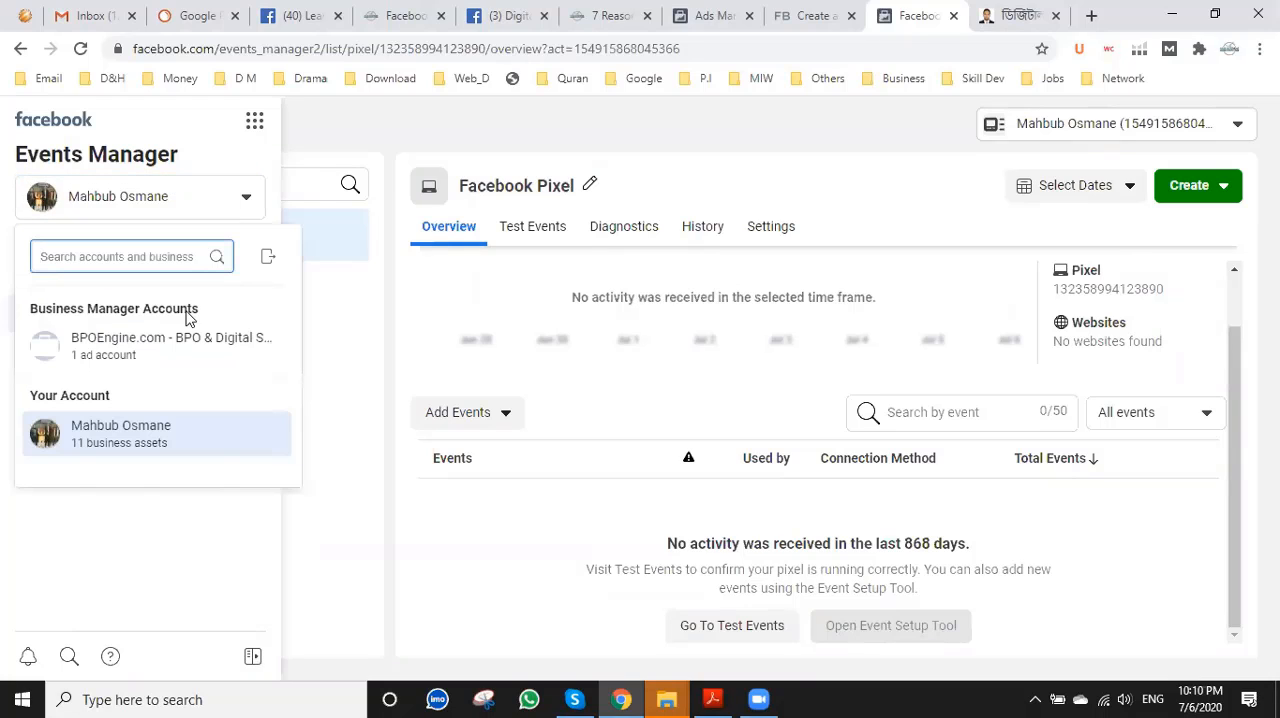
click(184, 343)
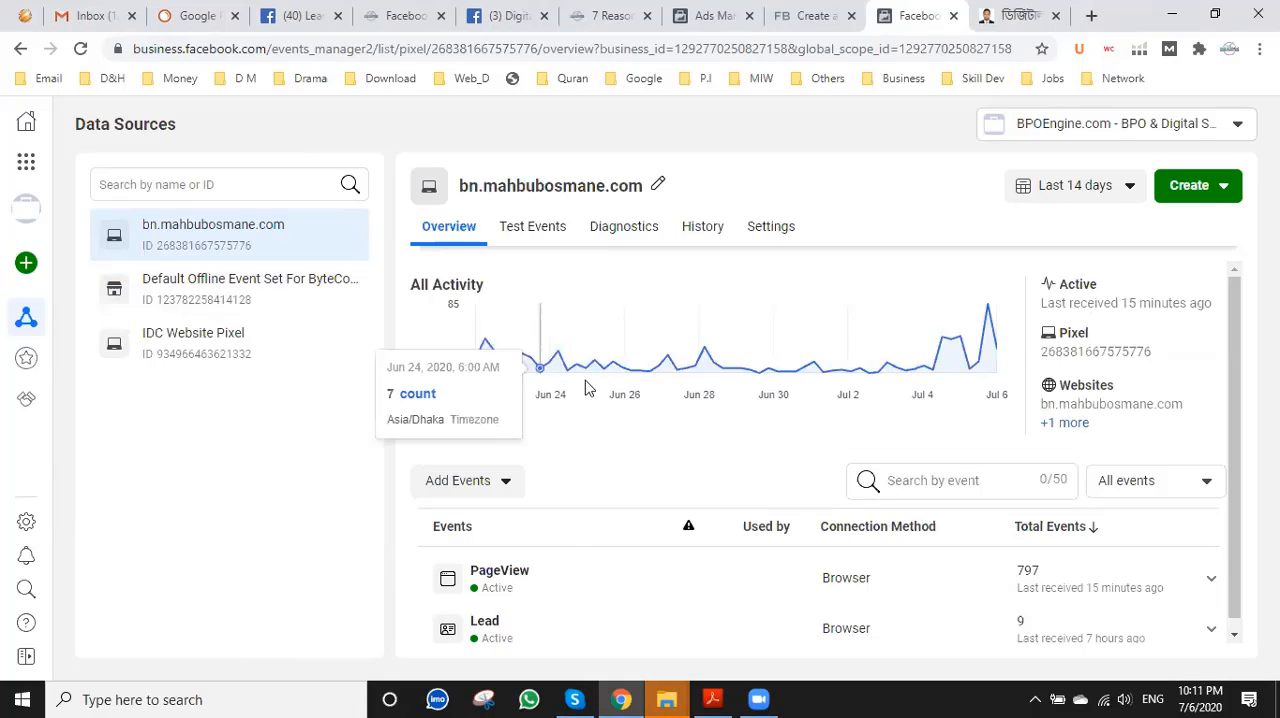
Review the website pixel's activity and events, and return to the "Create a Facebook pixel" instructions in the Business Help Center.
scroll(570, 540, down, 1)
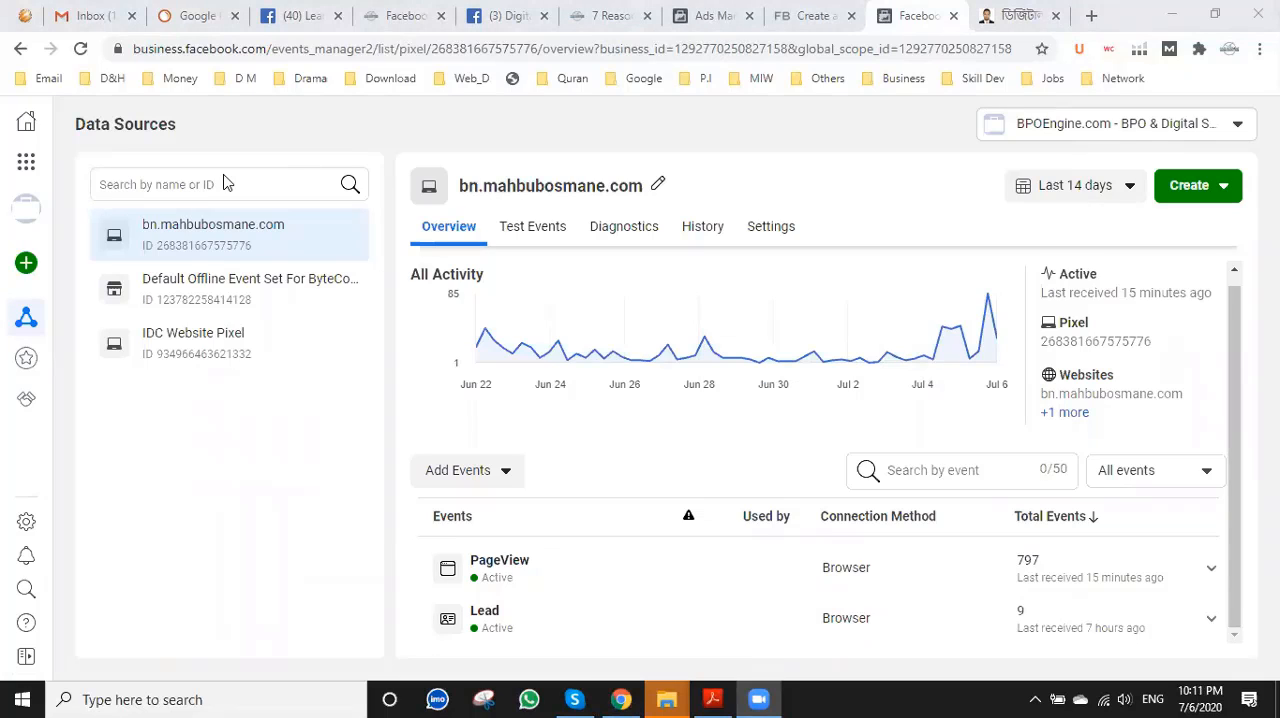
mouse_move(24, 280)
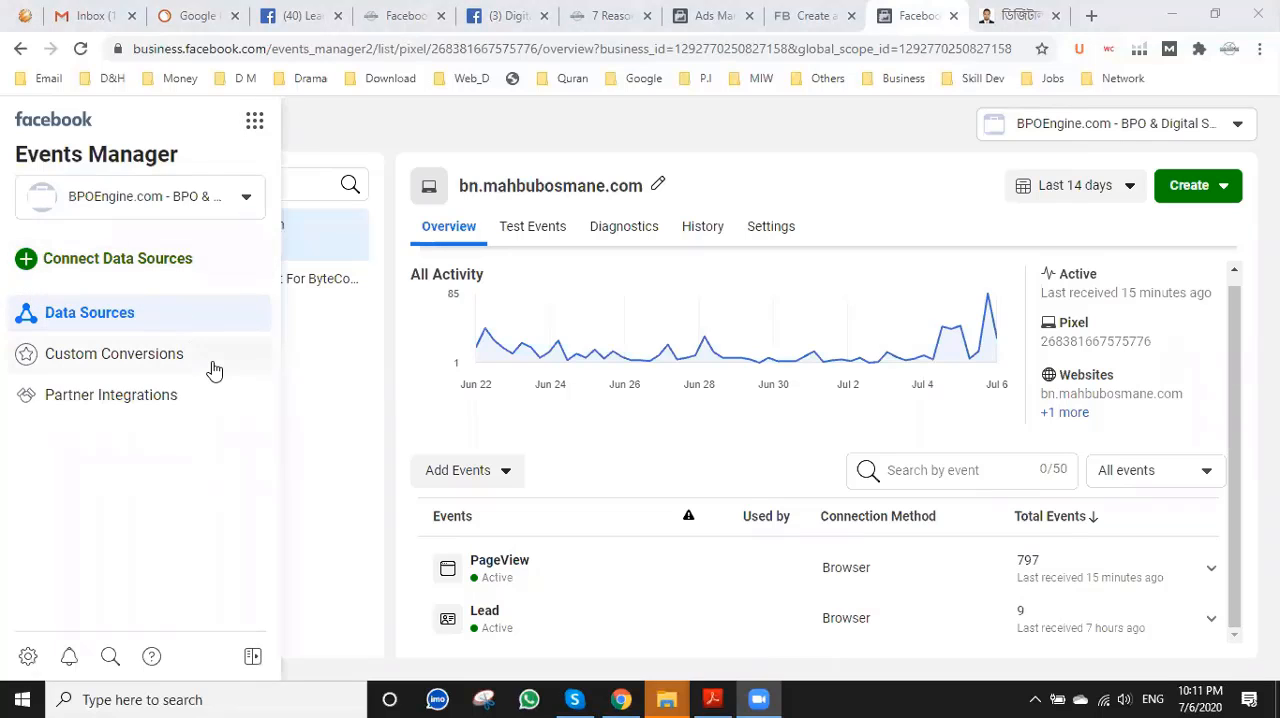
click(797, 18)
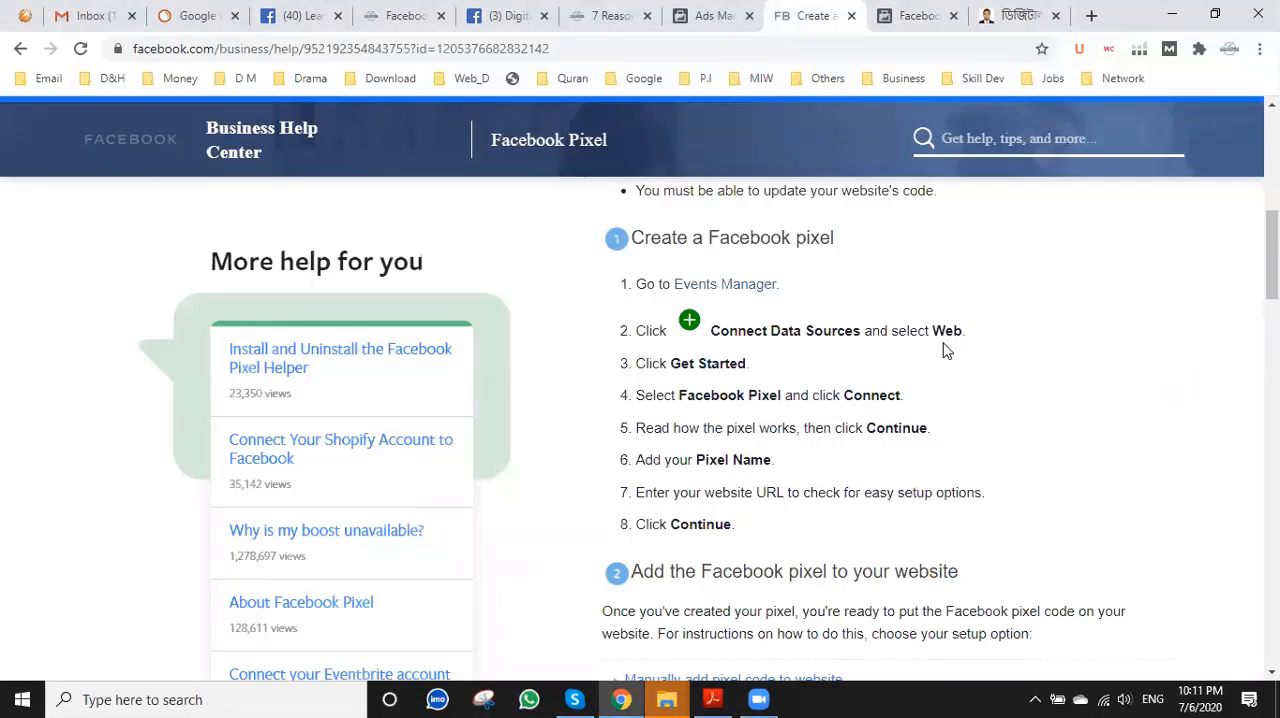
Return to Events Manager and start connecting a new Web data source with Facebook Pixel as the connection method.
click(912, 14)
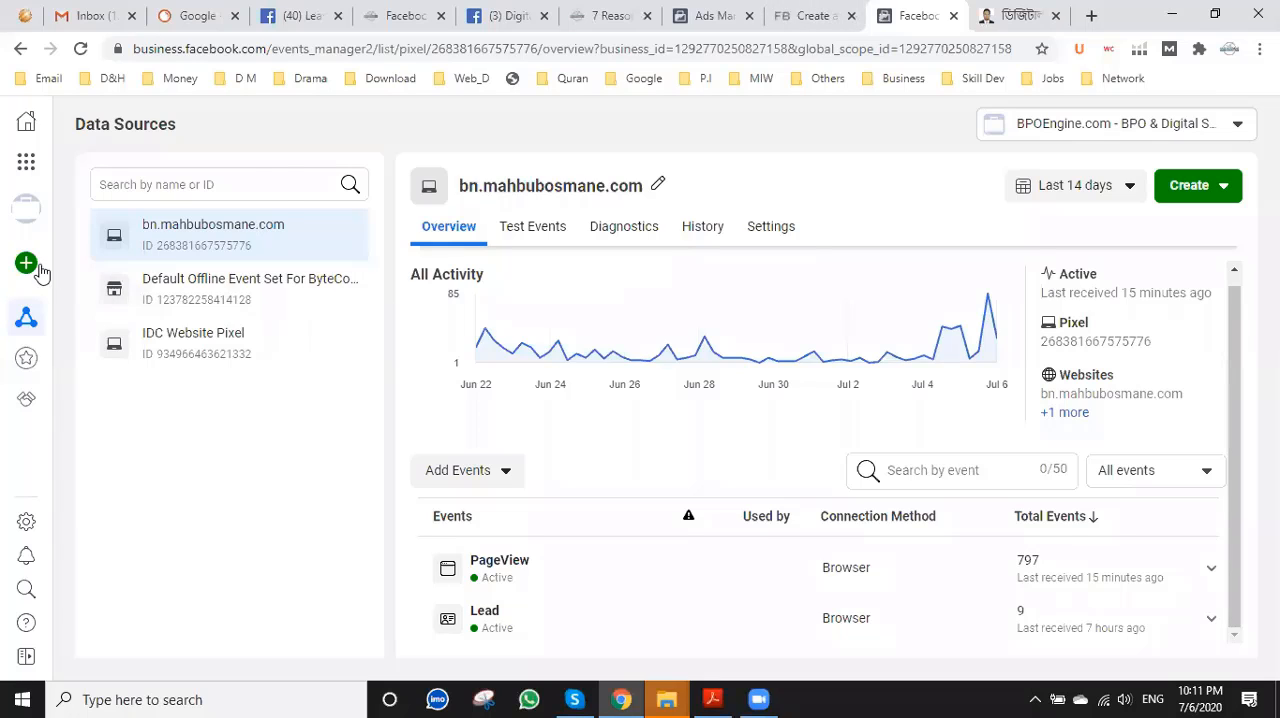
mouse_move(37, 272)
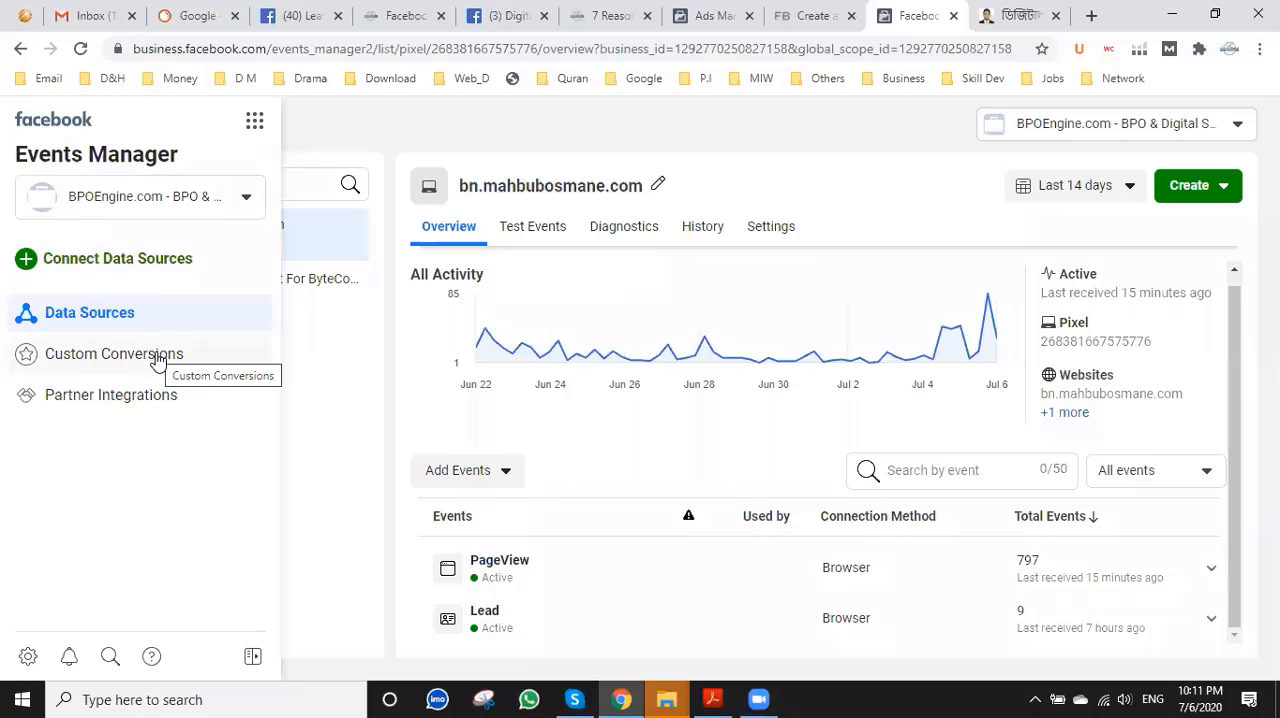
click(97, 262)
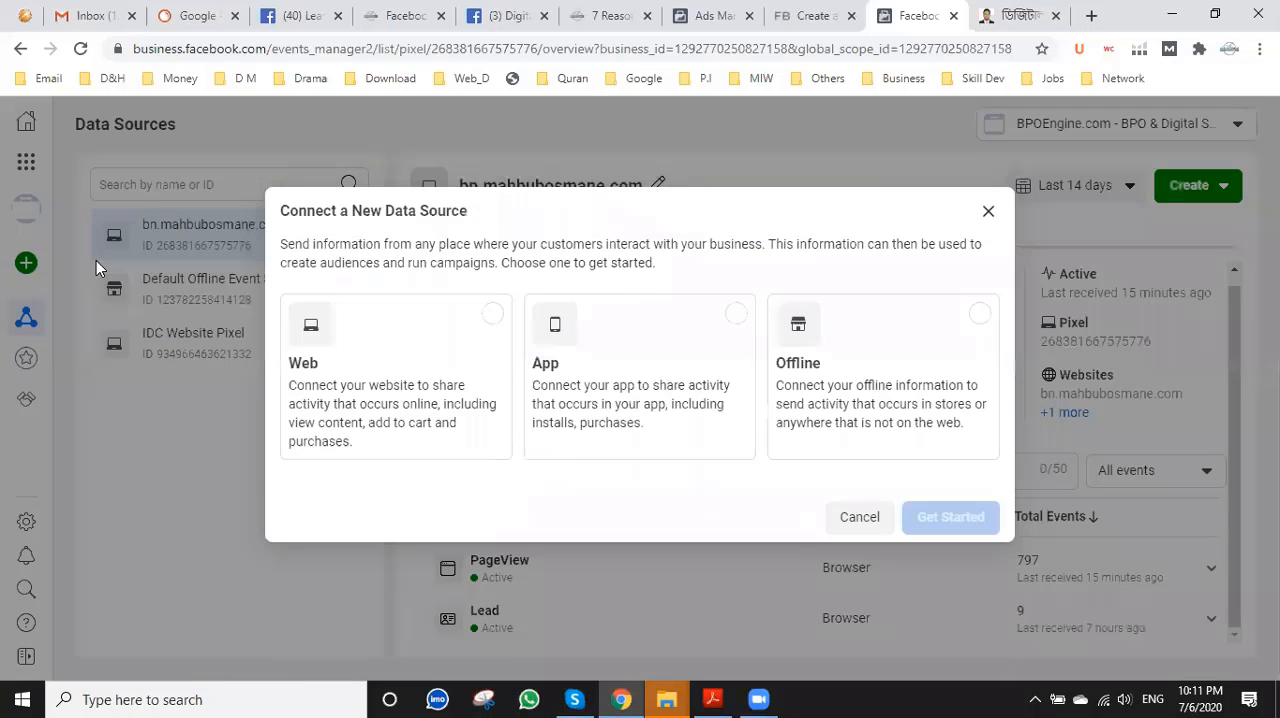
click(331, 343)
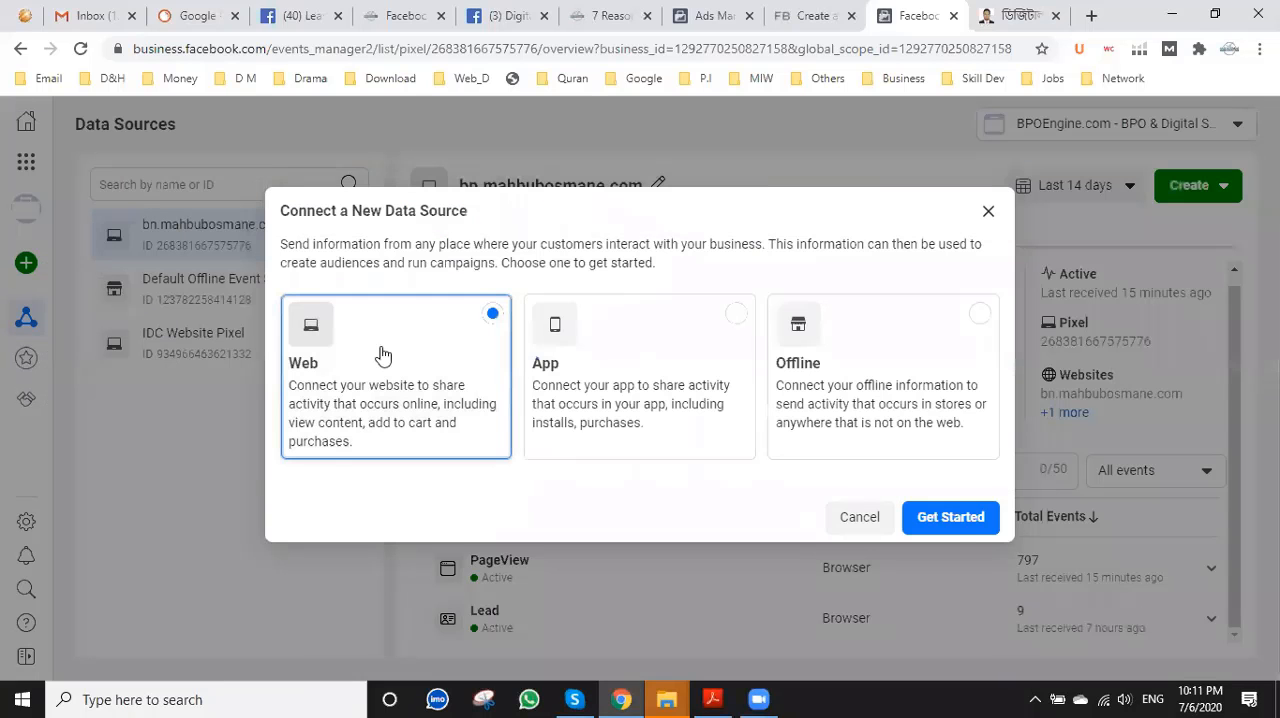
click(950, 517)
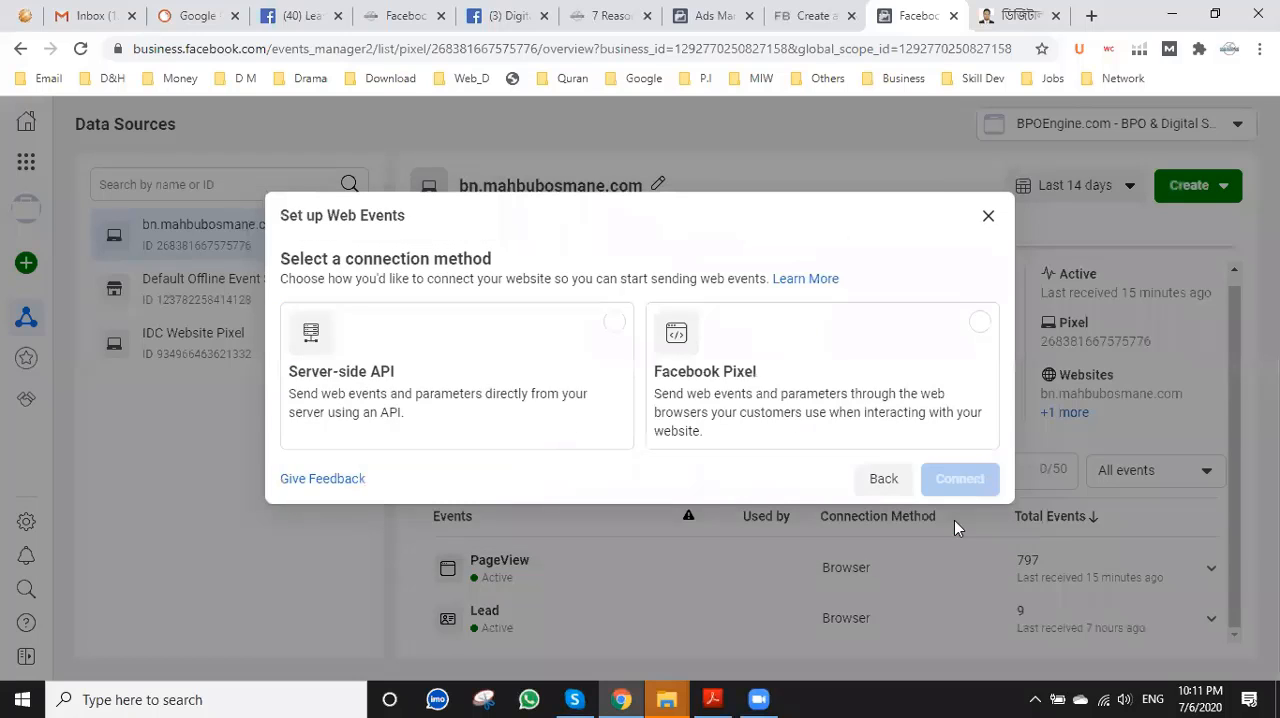
click(812, 395)
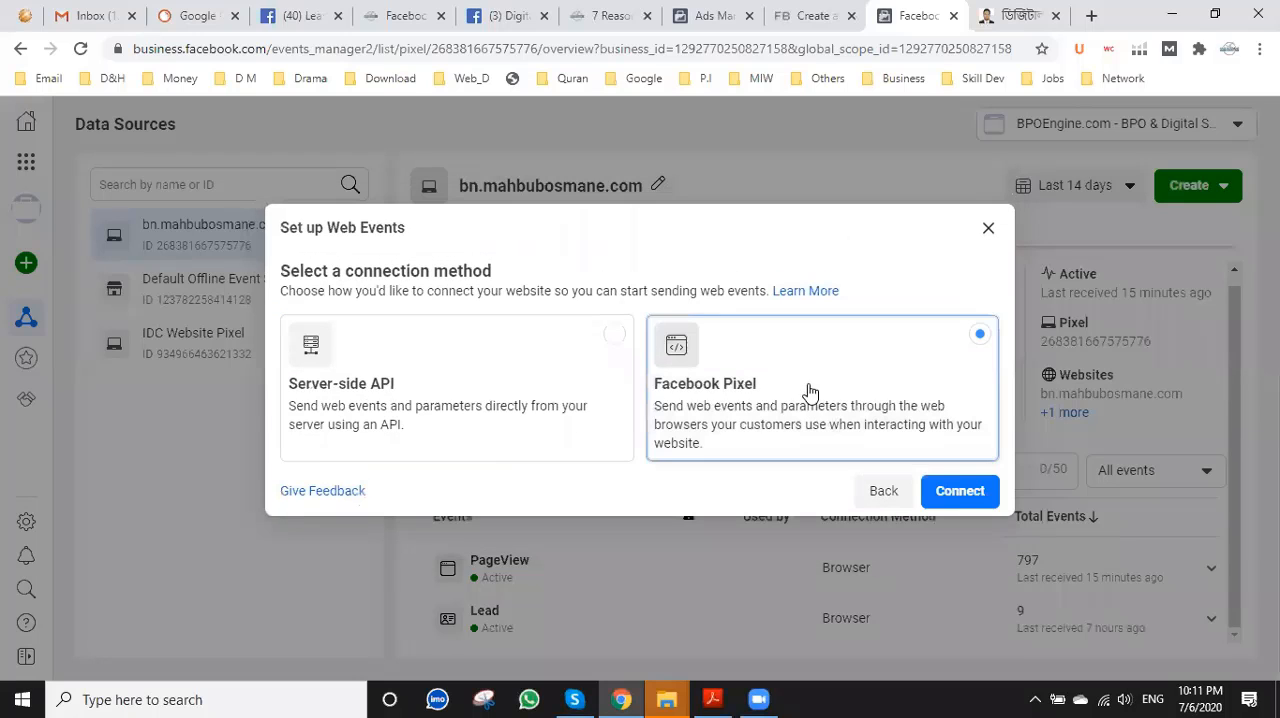
click(955, 494)
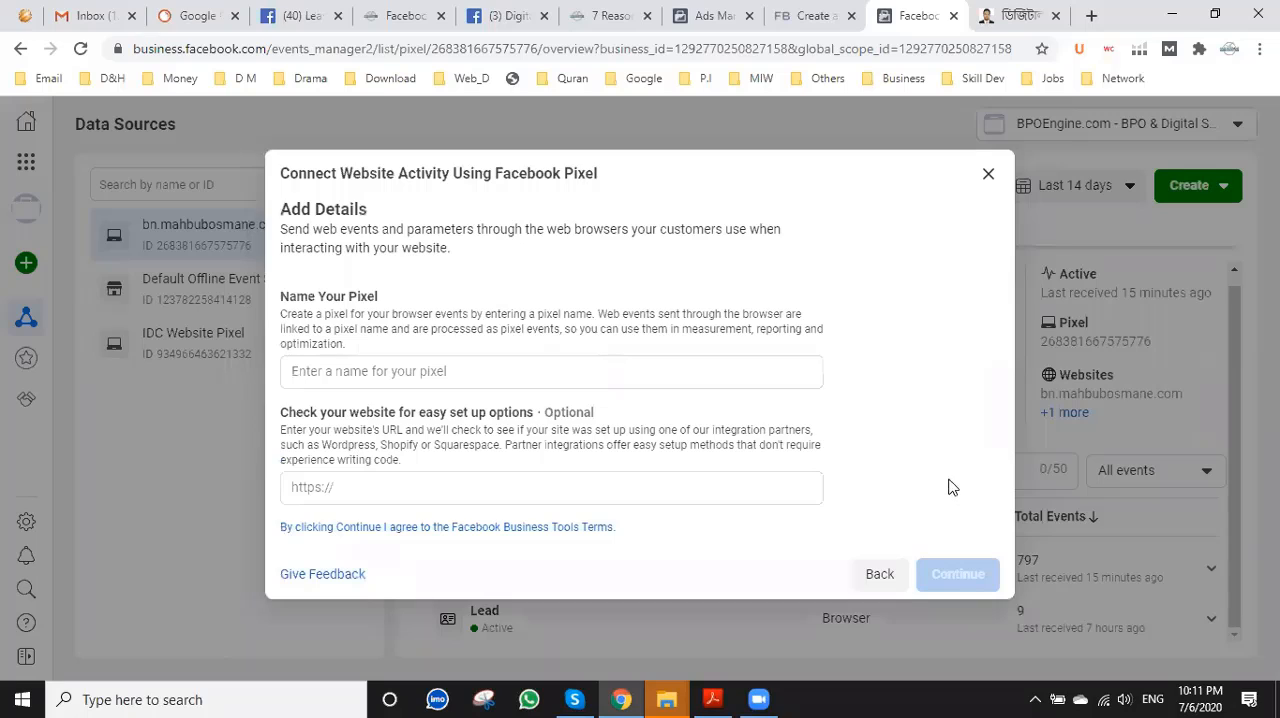
Name the new pixel MO.COM.
click(335, 373)
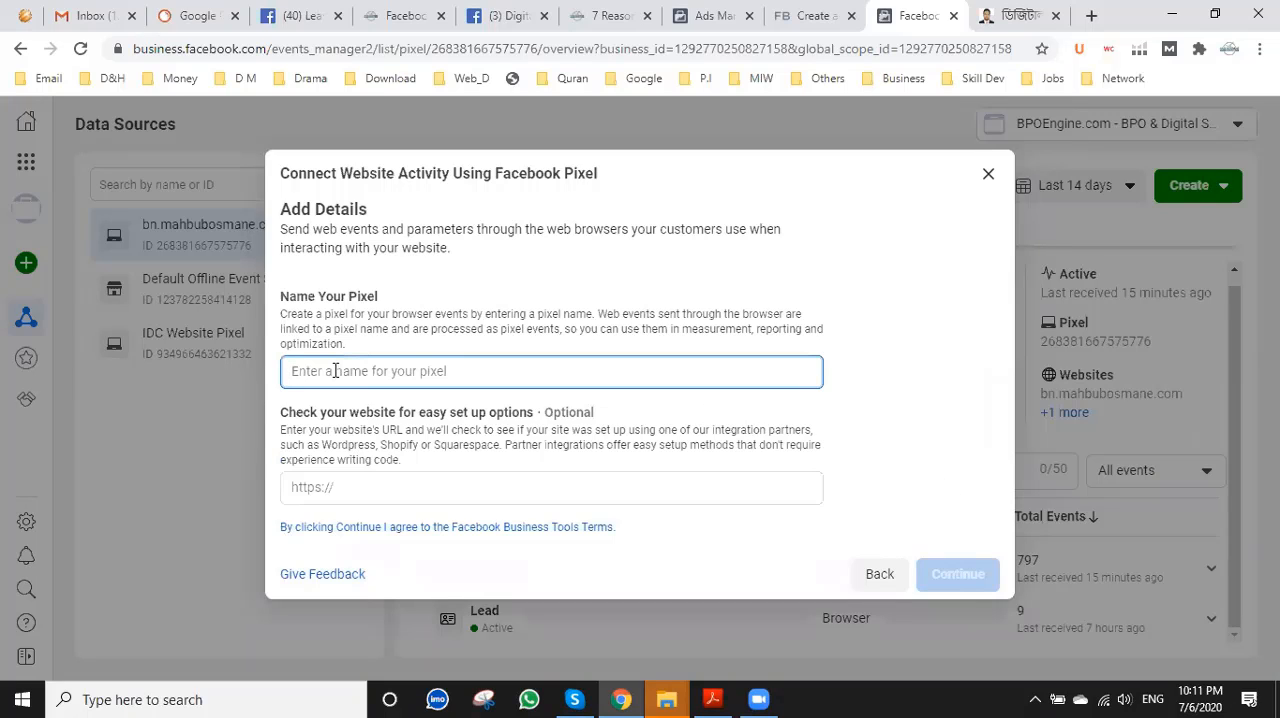
text(MO>COM)
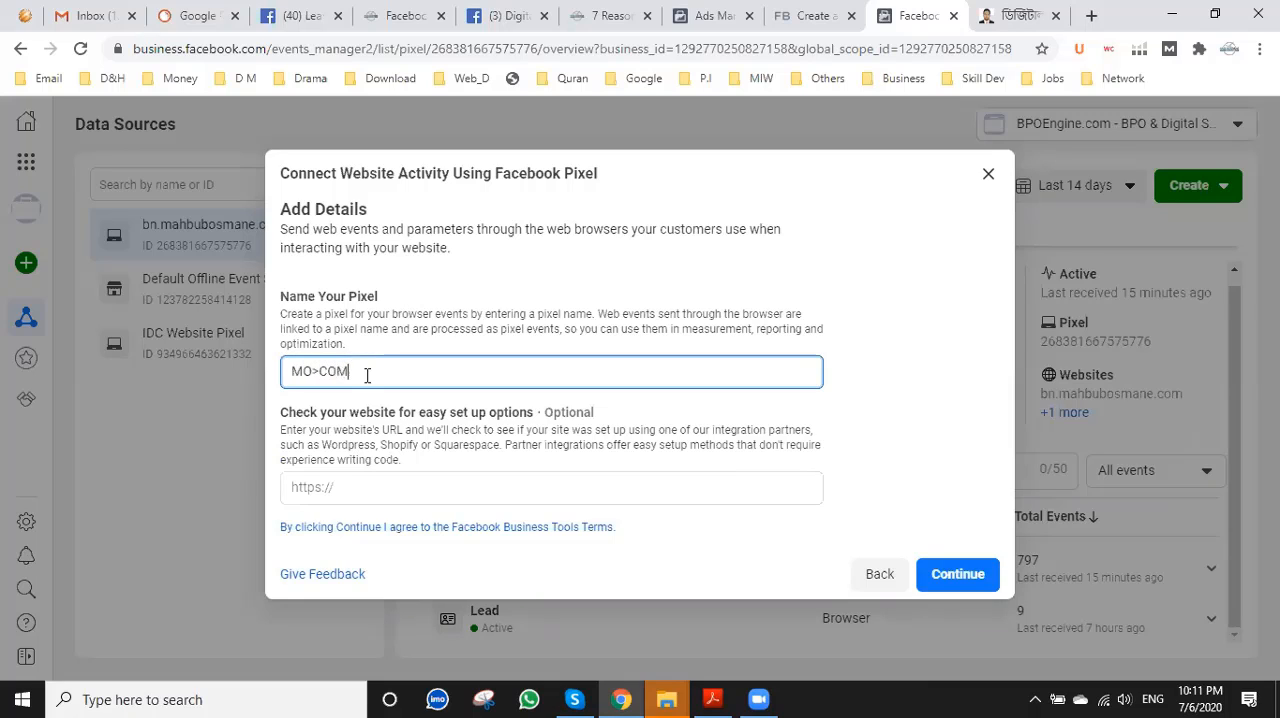
click(320, 370)
key(BackSpace)
text(.)
Copy the address of the open facebook-advertising-service page into the pixel's website URL, trim its end, and create the pixel.
click(489, 481)
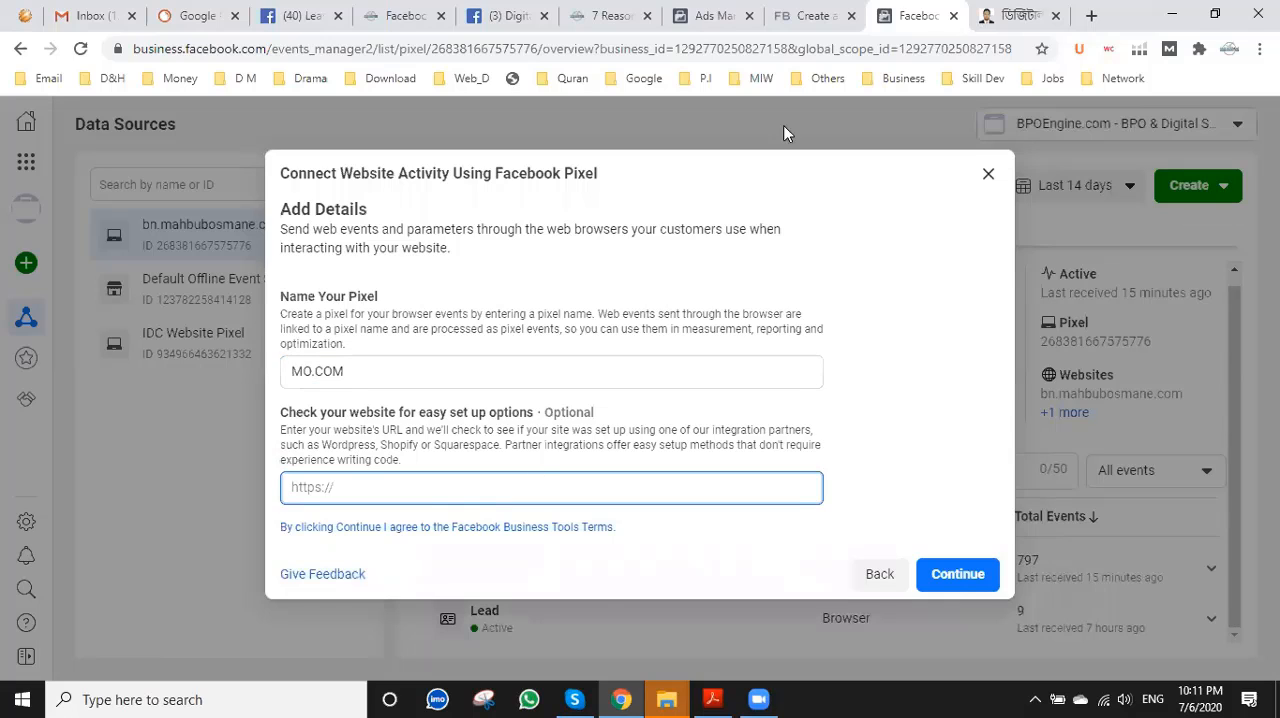
click(1091, 15)
click(345, 14)
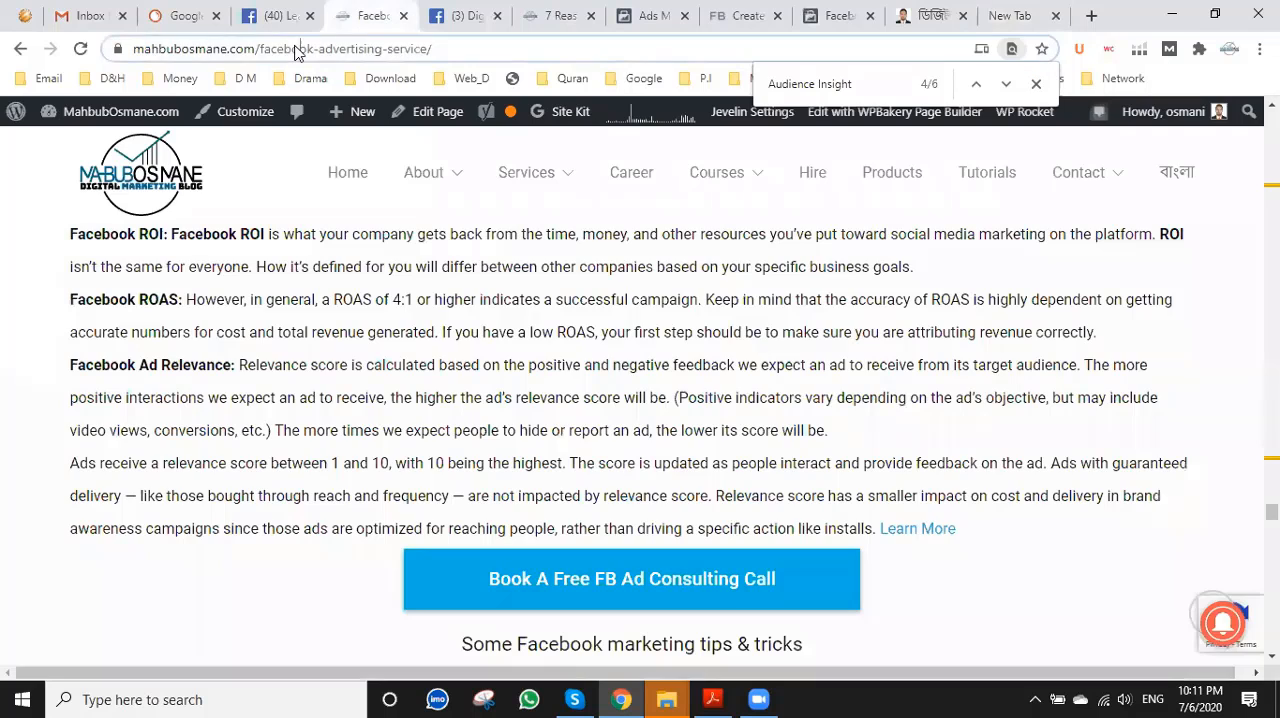
click(297, 50)
key(ctrl+c)
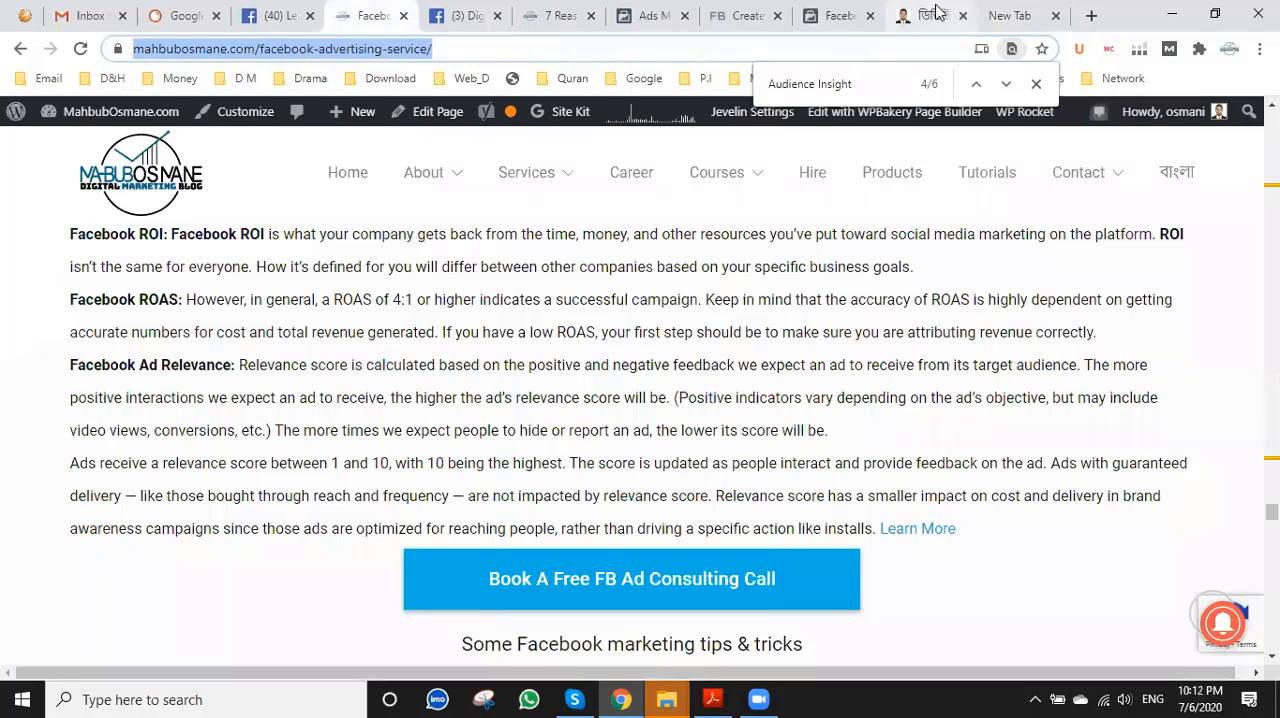
click(905, 13)
click(848, 14)
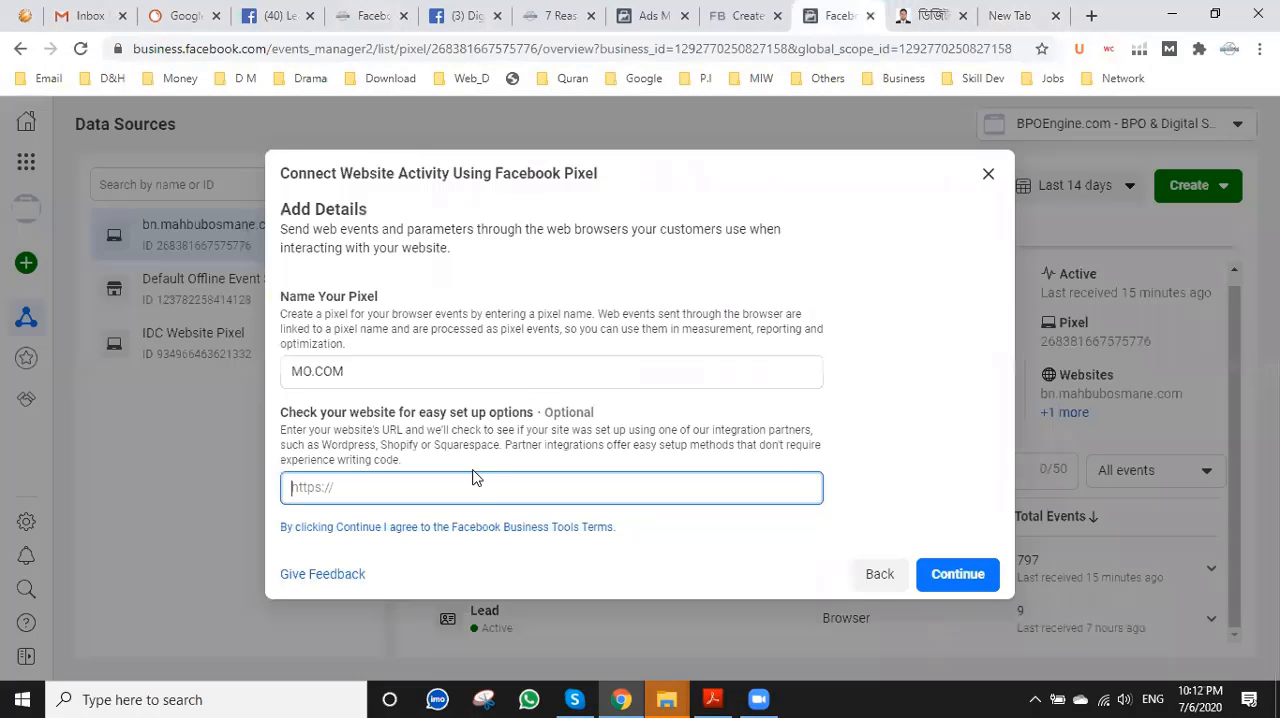
key(ctrl+v)
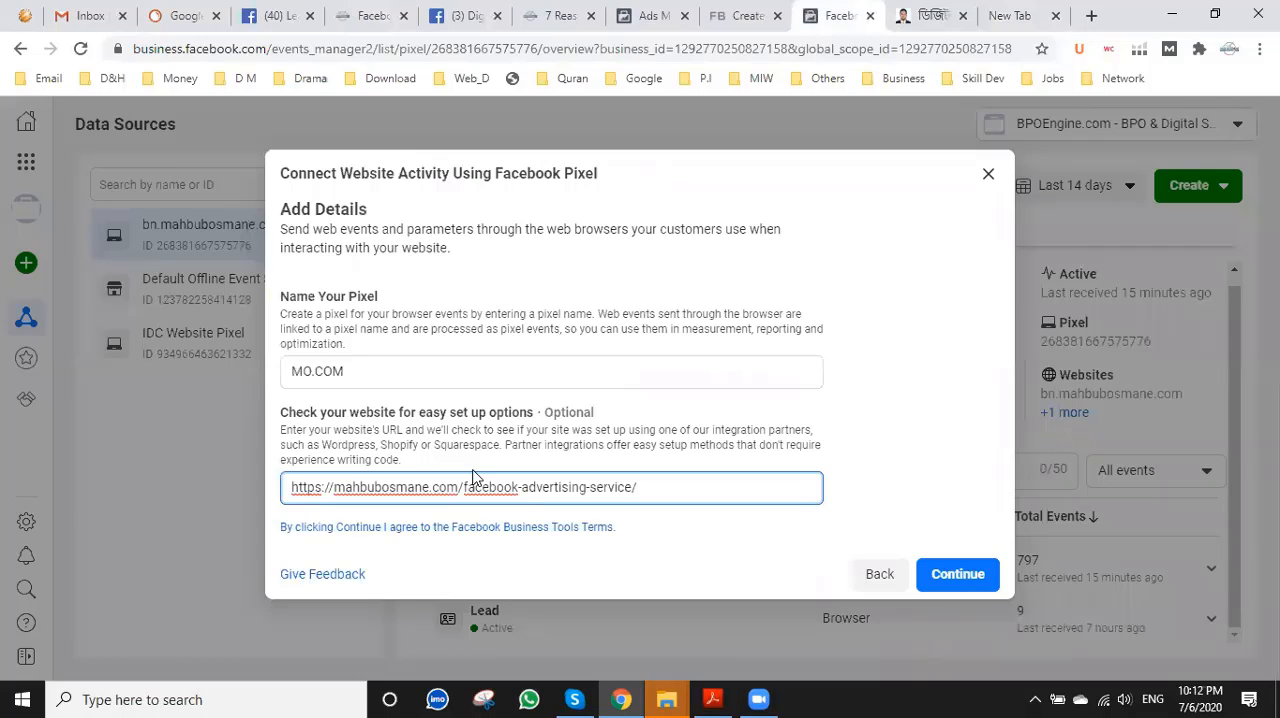
key(BackSpace)
key(BackSpace)
key(BackSpace)
key(BackSpace)
key(BackSpace)
key(BackSpace)
key(BackSpace)
key(BackSpace)
key(BackSpace)
key(BackSpace)
key(BackSpace)
key(BackSpace)
key(BackSpace)
key(BackSpace)
key(BackSpace)
key(BackSpace)
key(BackSpace)
key(BackSpace)
key(BackSpace)
key(BackSpace)
click(968, 568)
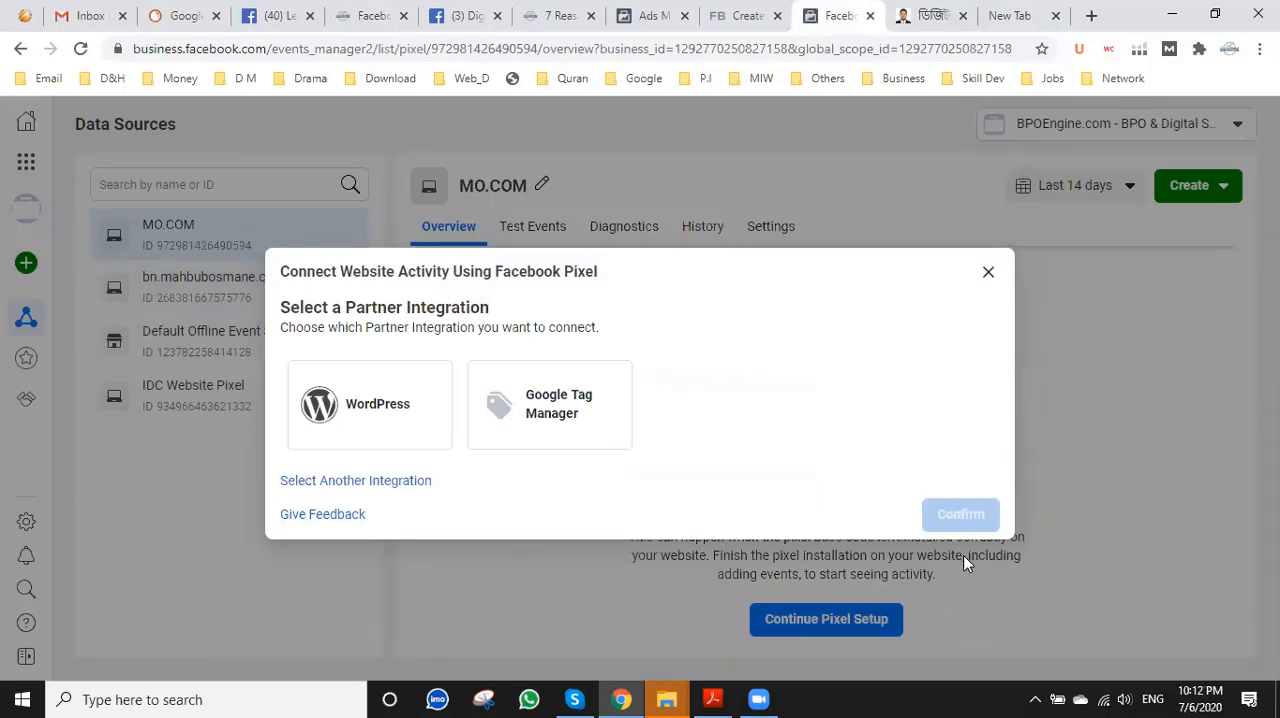
Choose WordPress as the partner integration and continue without Advanced Matching or the Server-Side API.
click(387, 424)
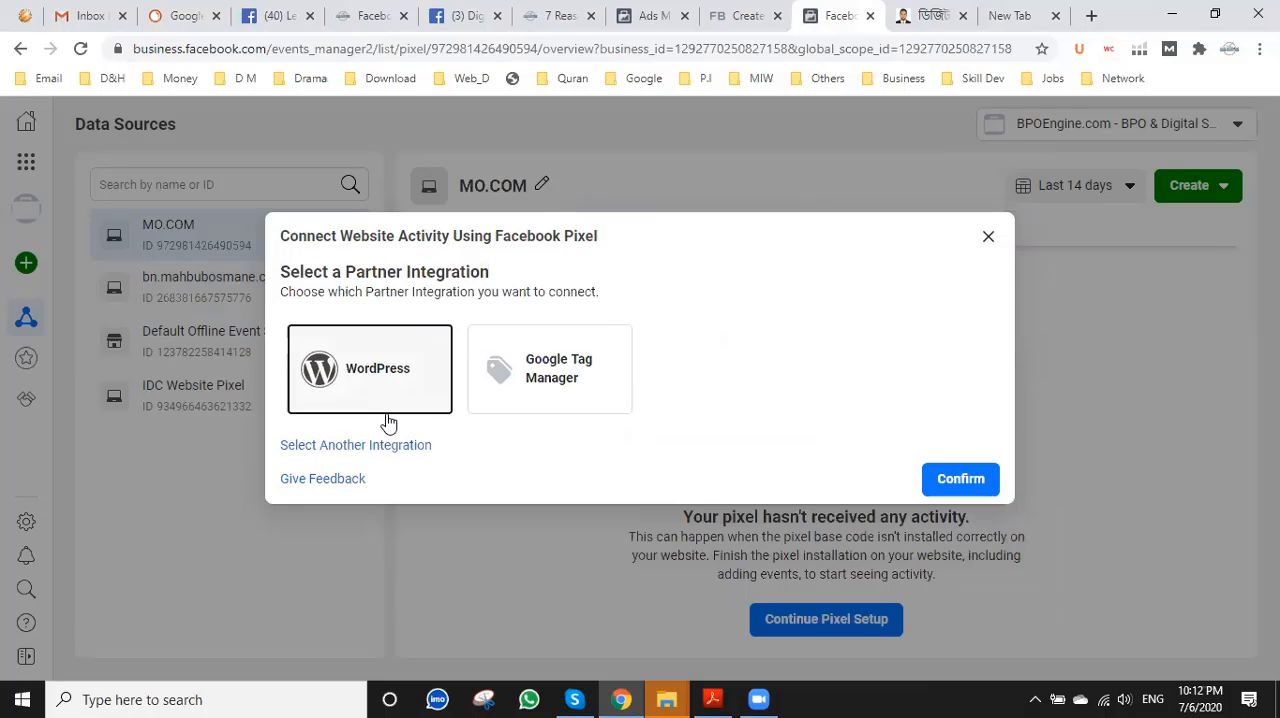
click(948, 485)
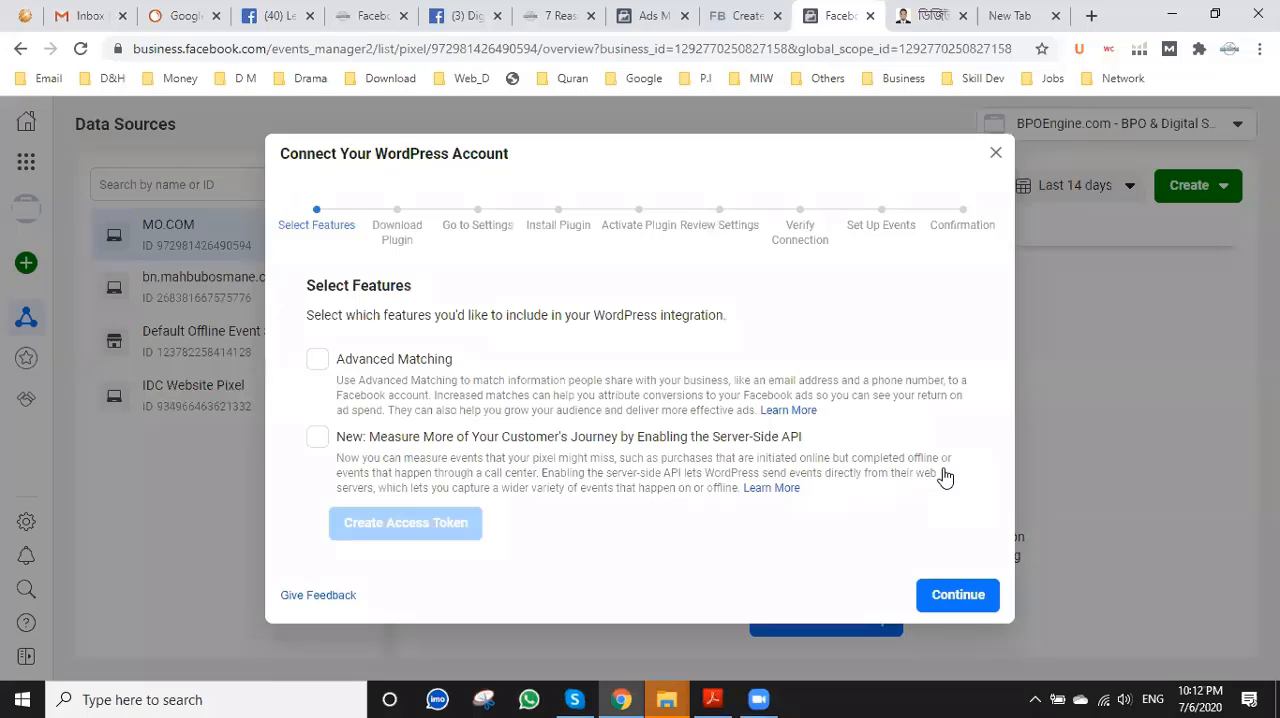
click(975, 597)
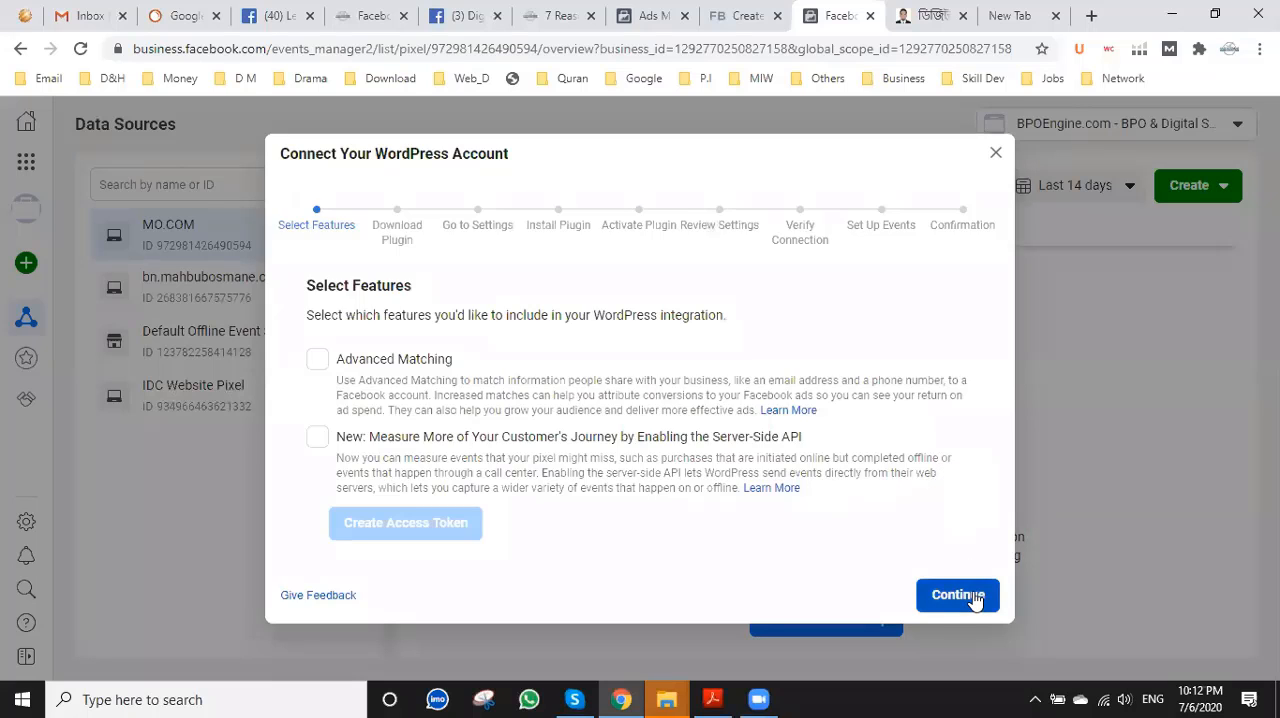
click(975, 597)
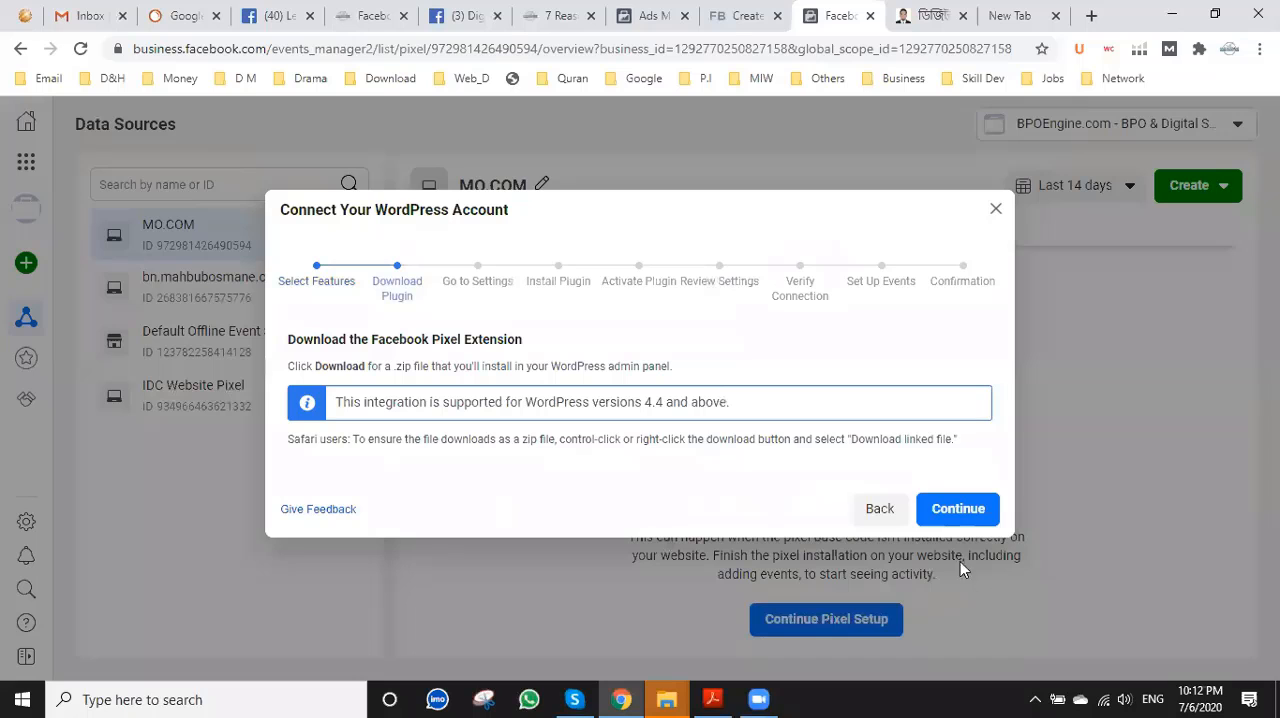
Advance through the WordPress plugin instructions to the Verify Connection stage and send test traffic to the website.
click(952, 510)
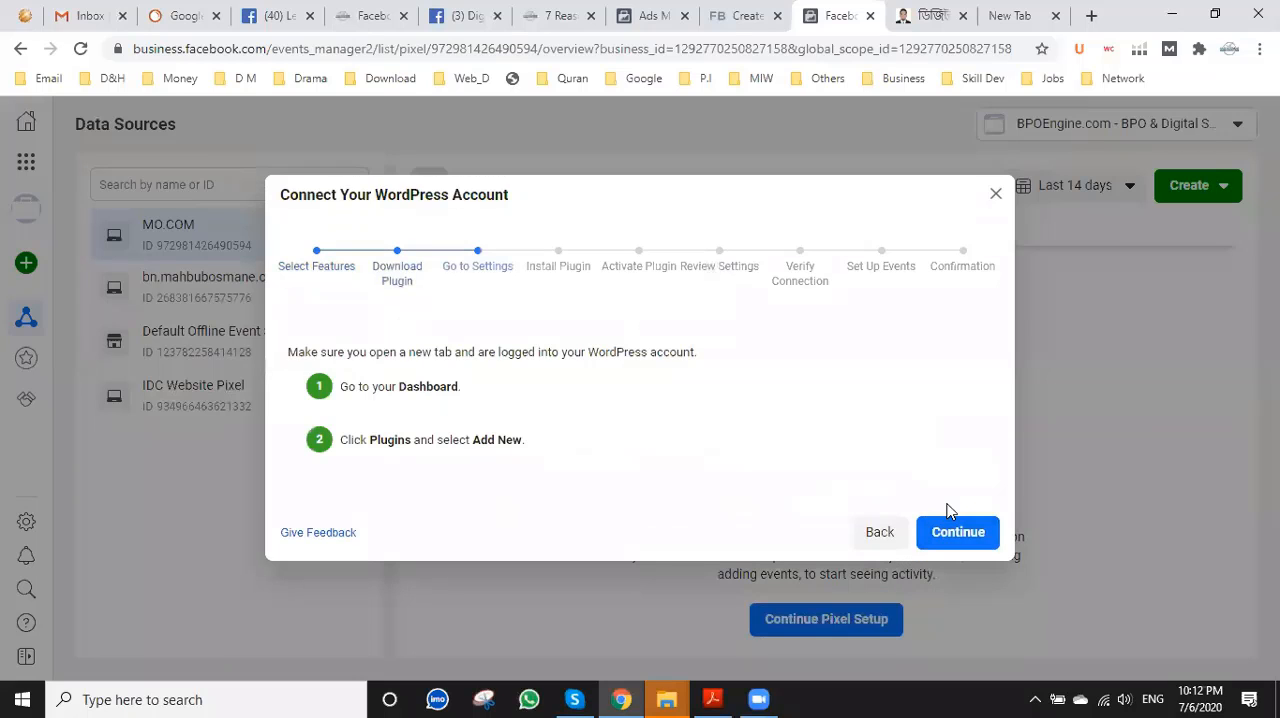
scroll(960, 608, down, 2)
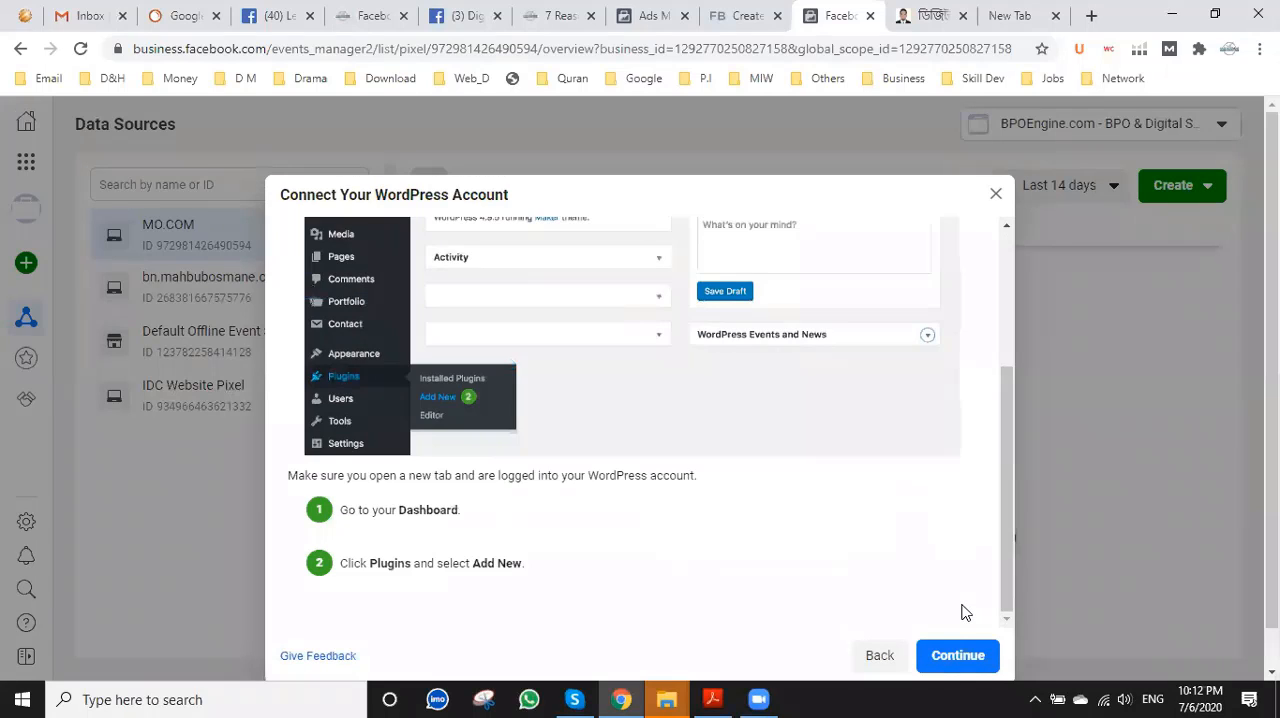
click(965, 652)
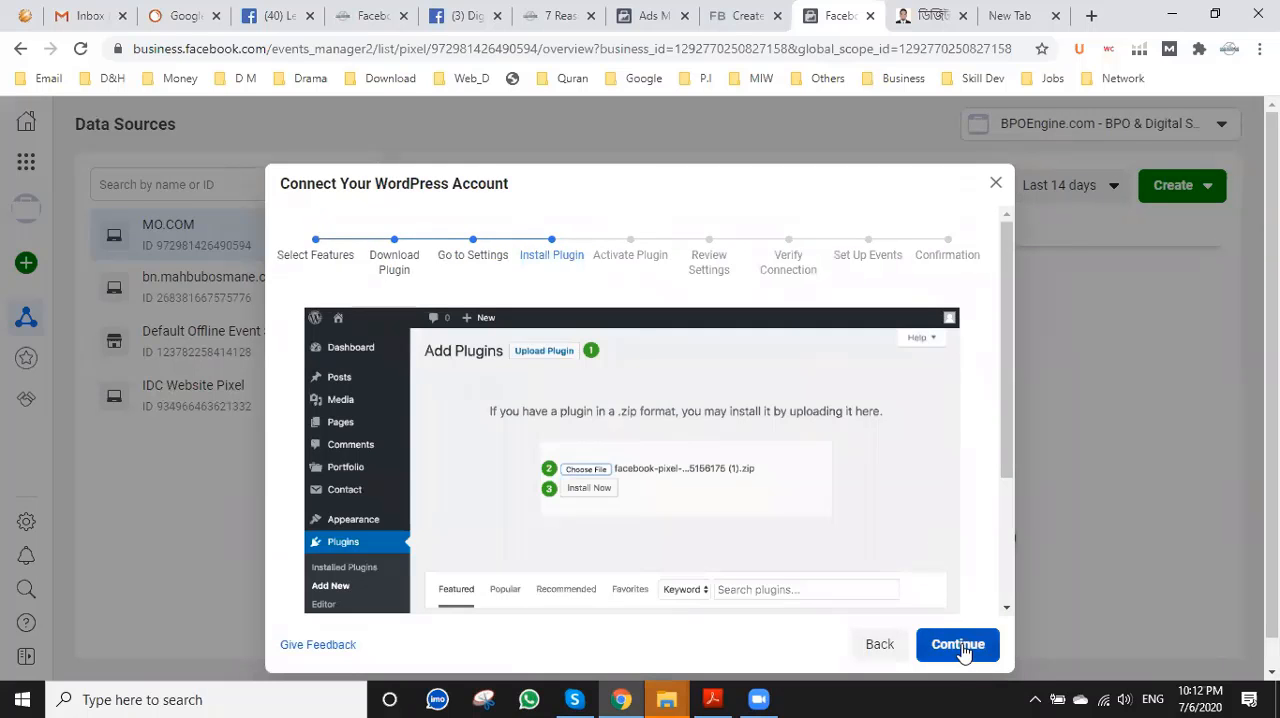
click(960, 645)
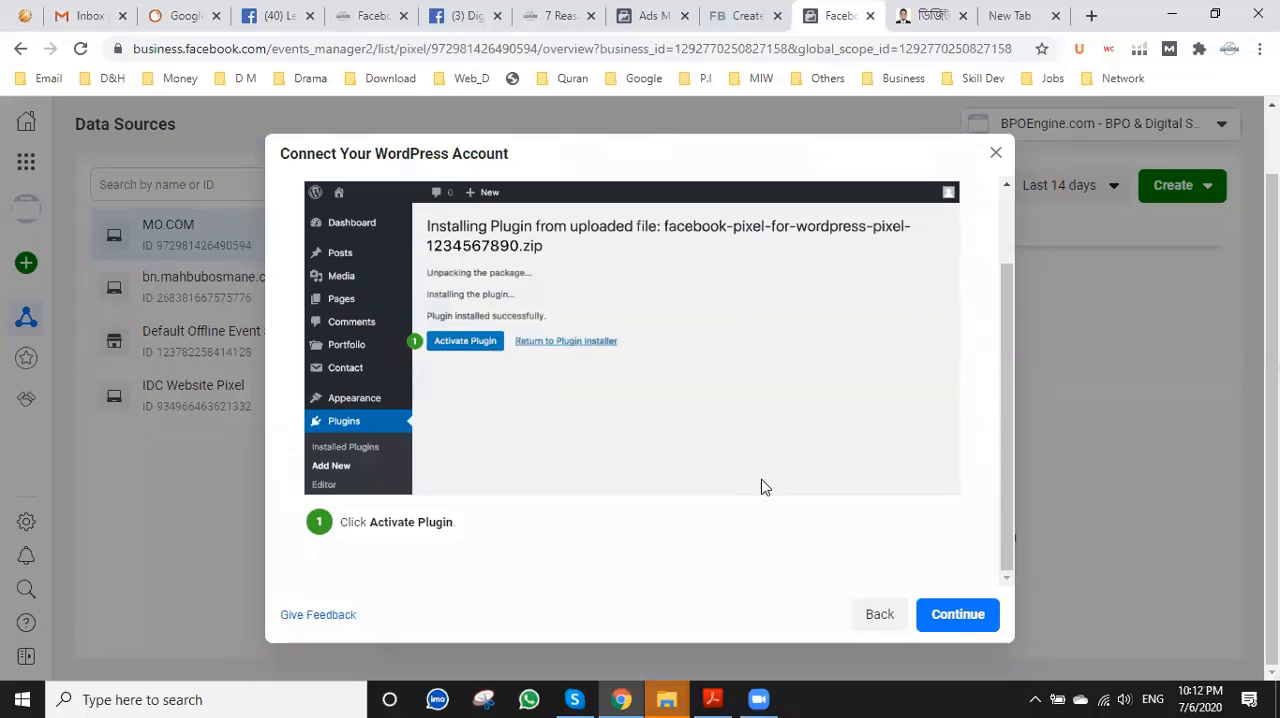
click(955, 614)
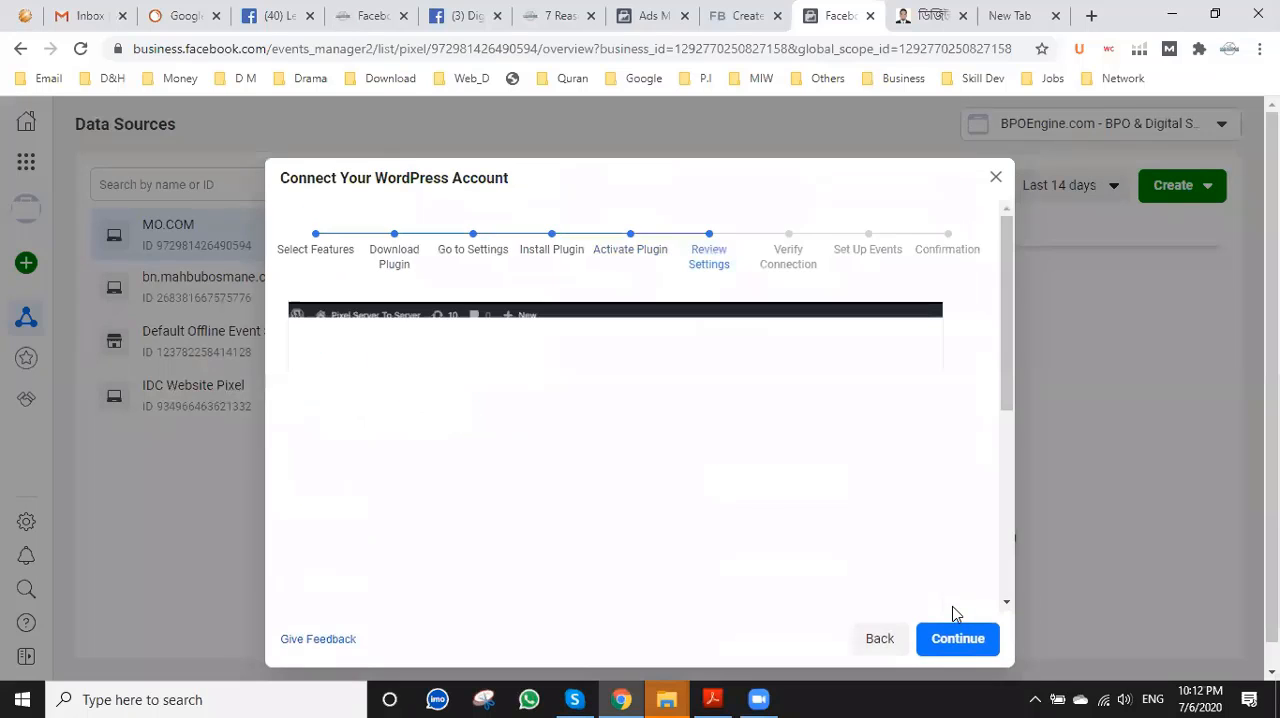
scroll(900, 531, down, 2)
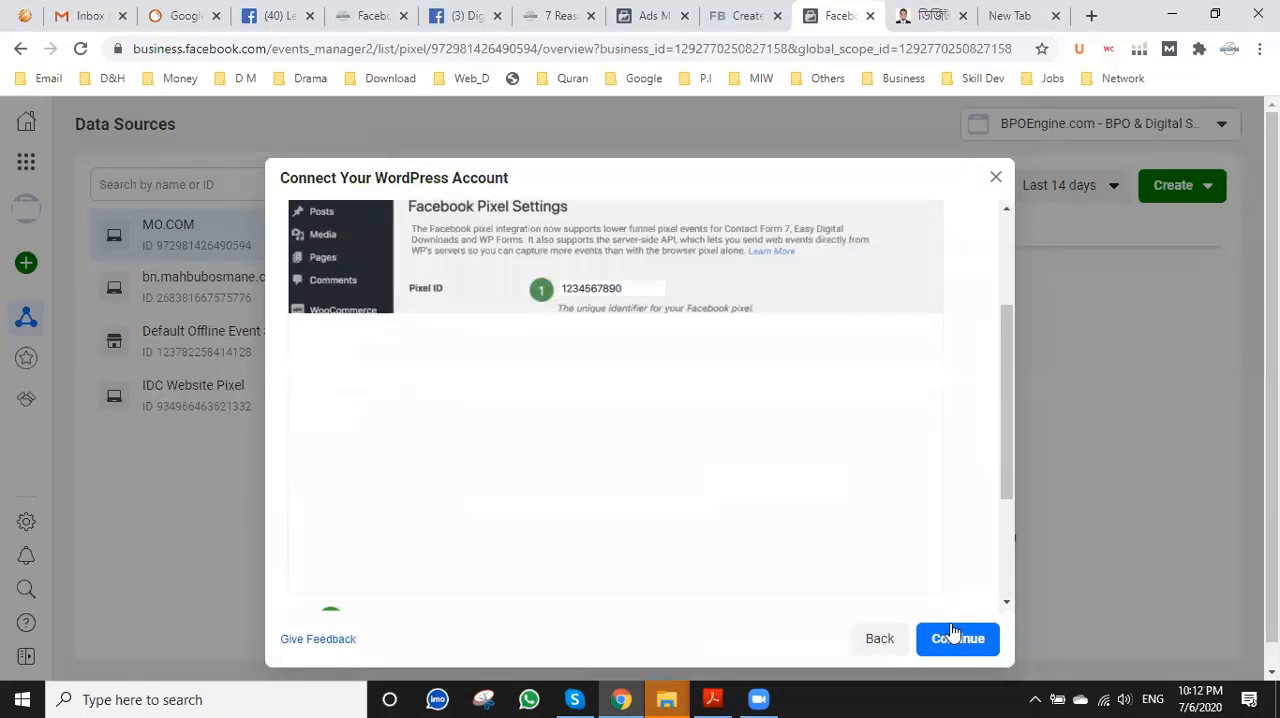
scroll(943, 523, down, 3)
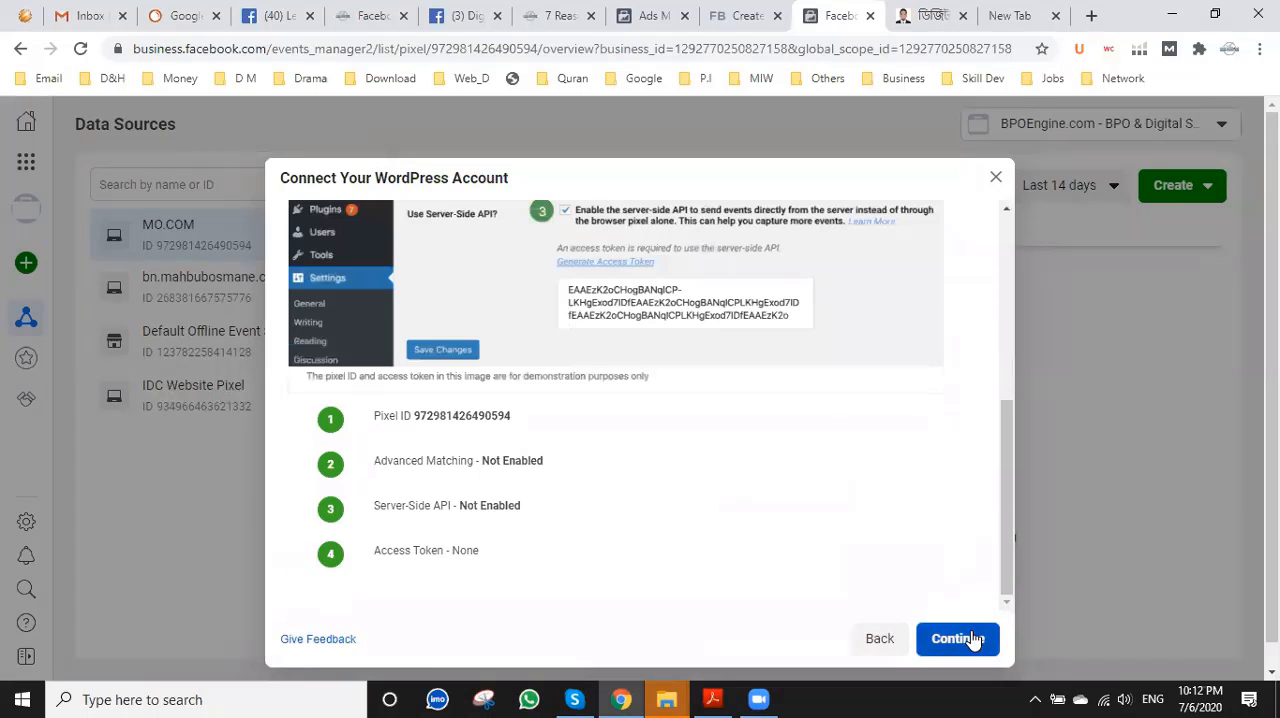
click(971, 640)
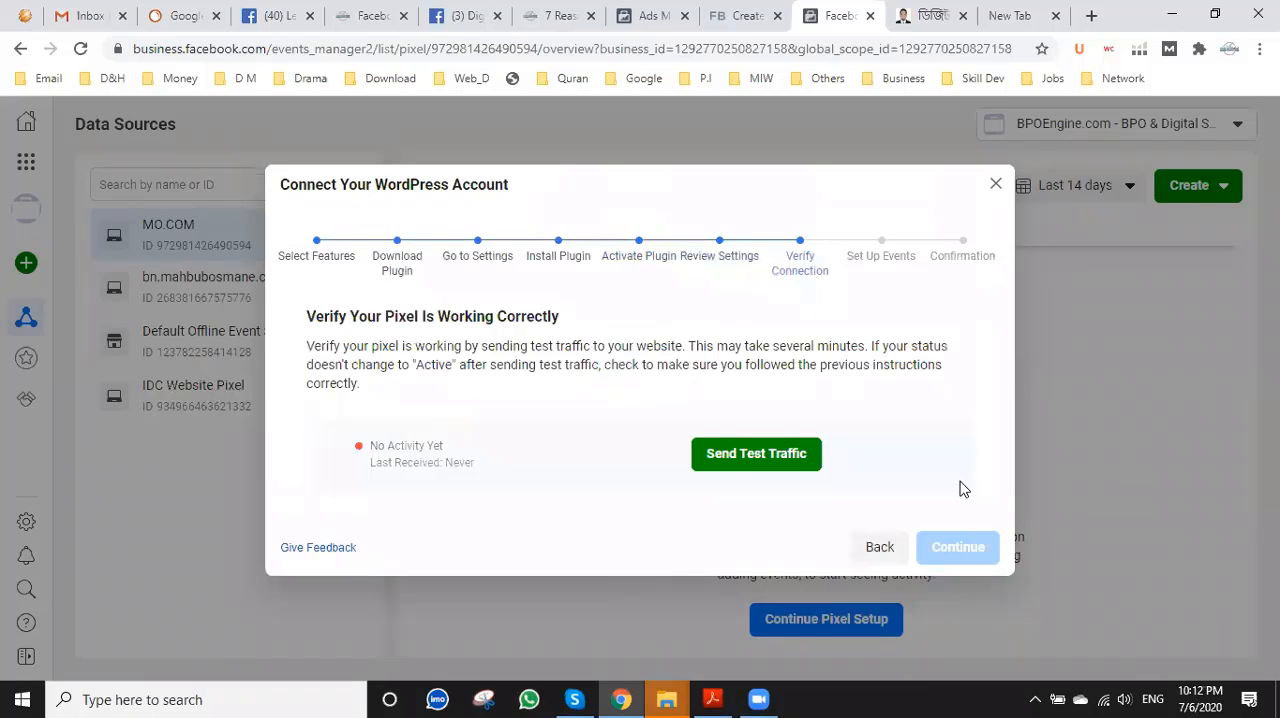
click(774, 454)
click(885, 16)
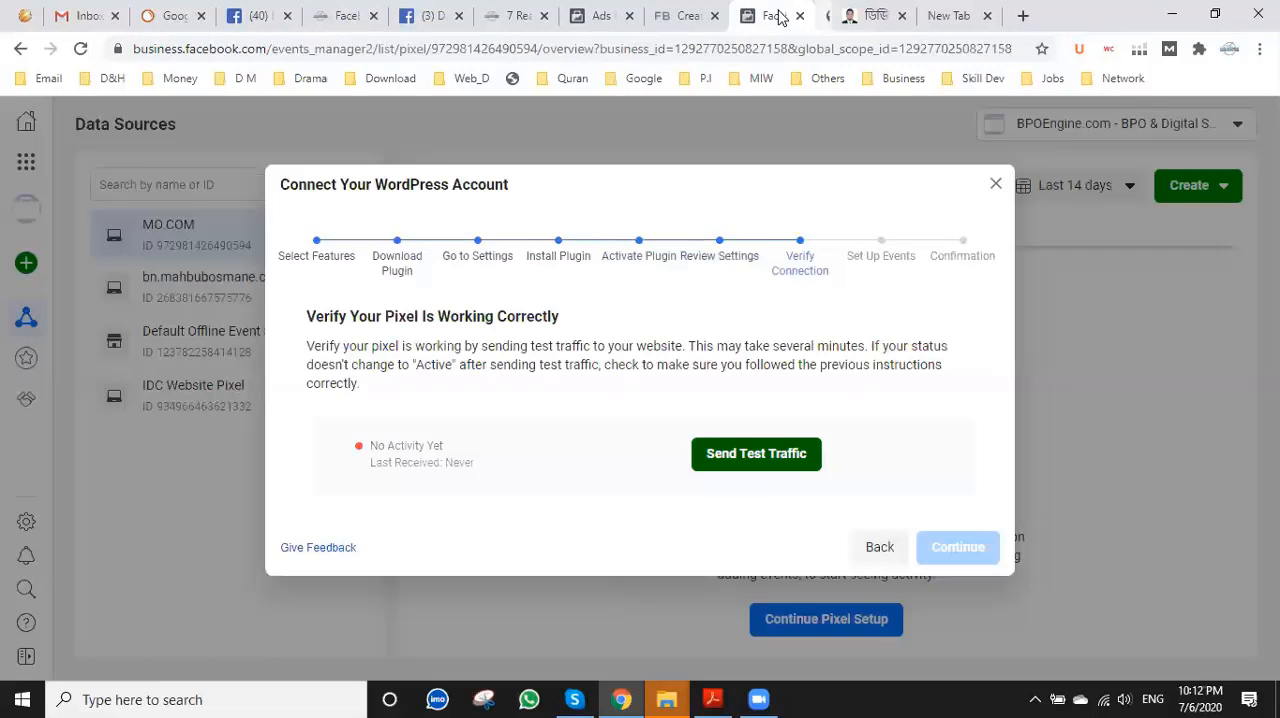
Go back through the WordPress setup instructions from Verify Connection to the Download Plugin stage.
click(872, 546)
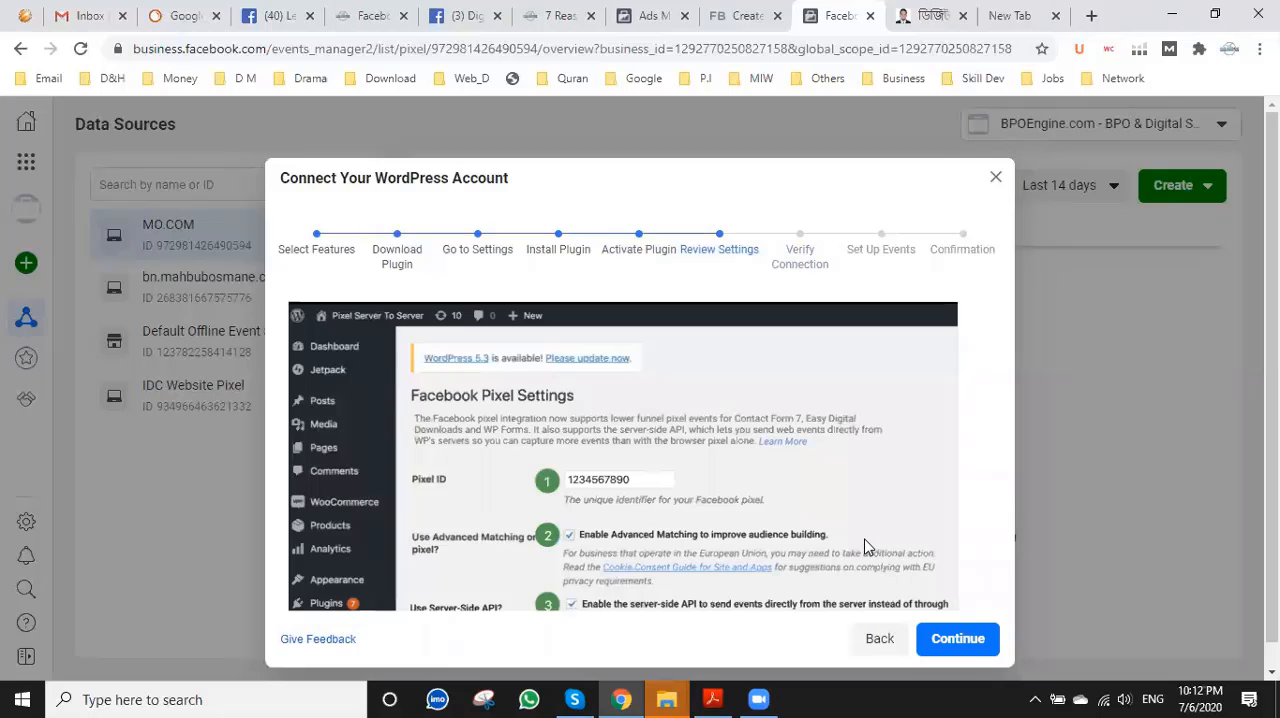
scroll(866, 541, down, 1)
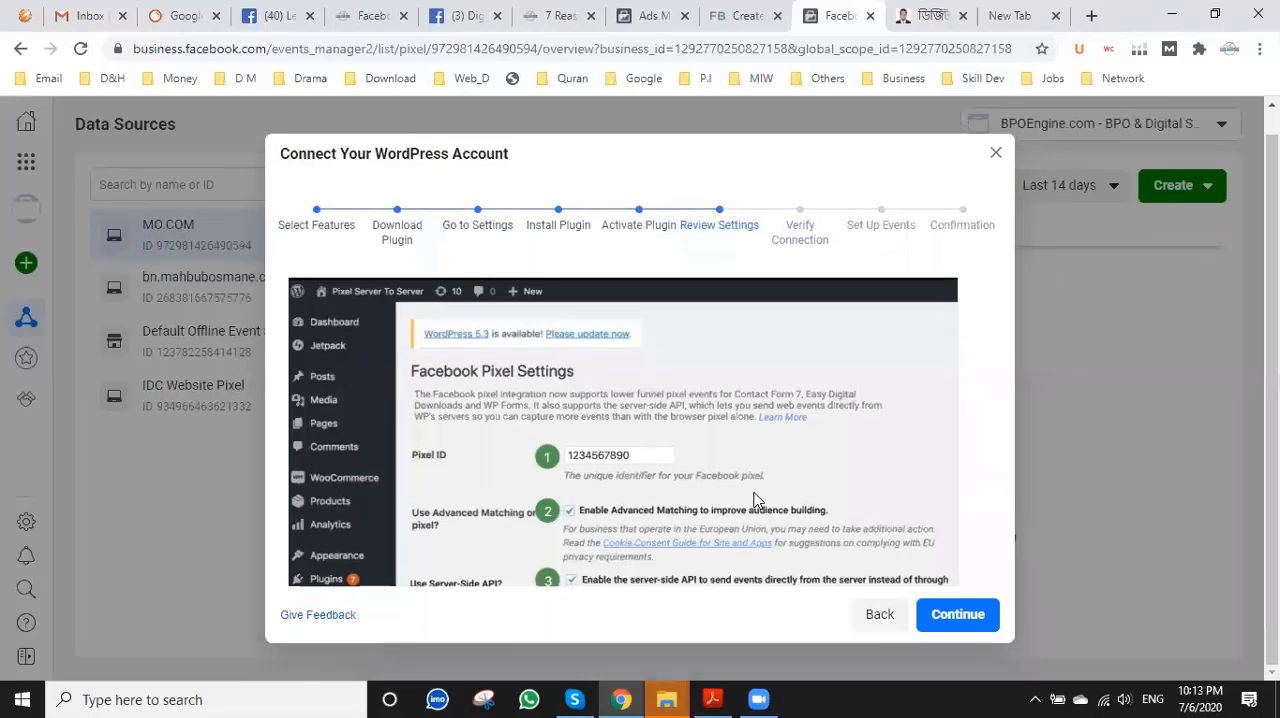
click(877, 612)
scroll(891, 591, down, 1)
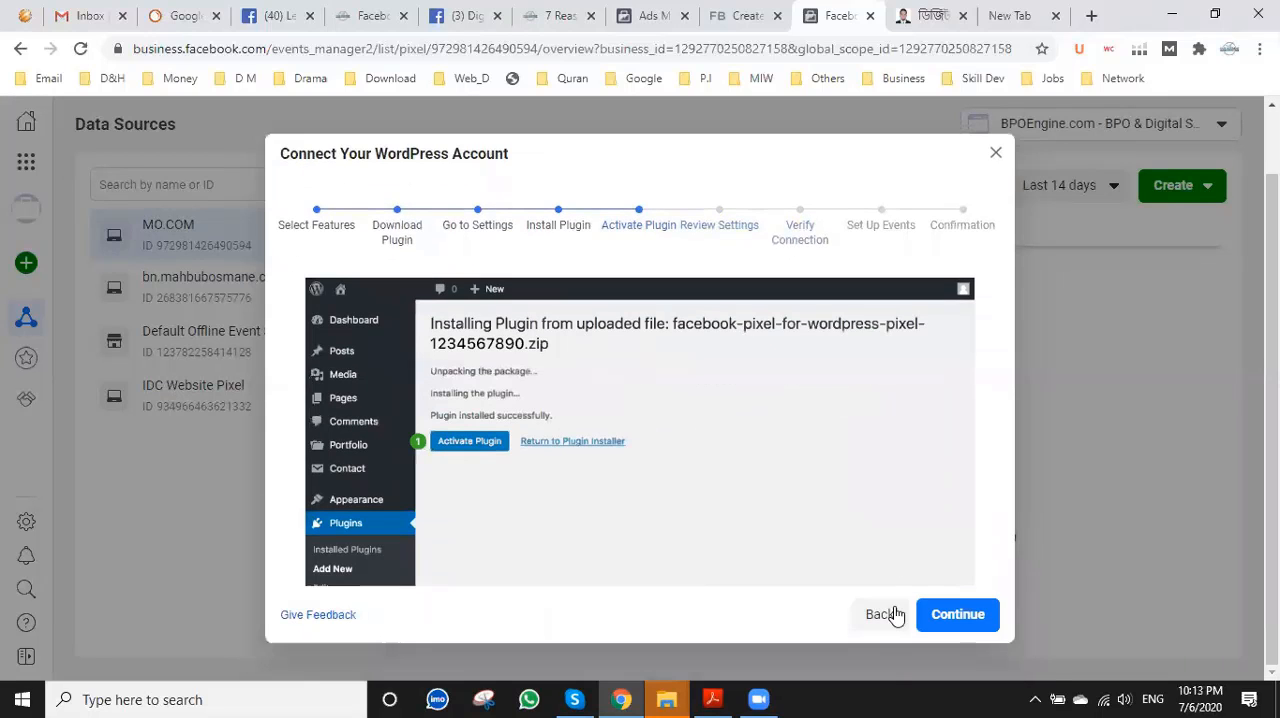
click(882, 612)
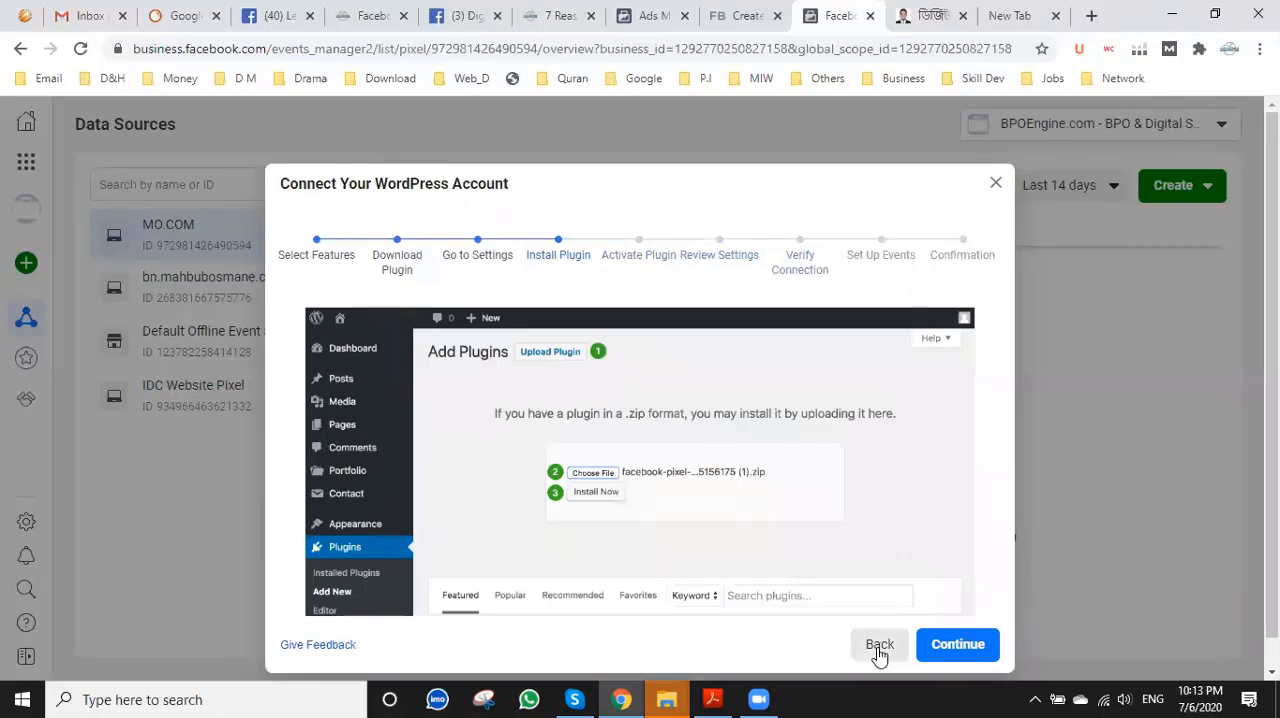
click(880, 646)
scroll(889, 616, down, 2)
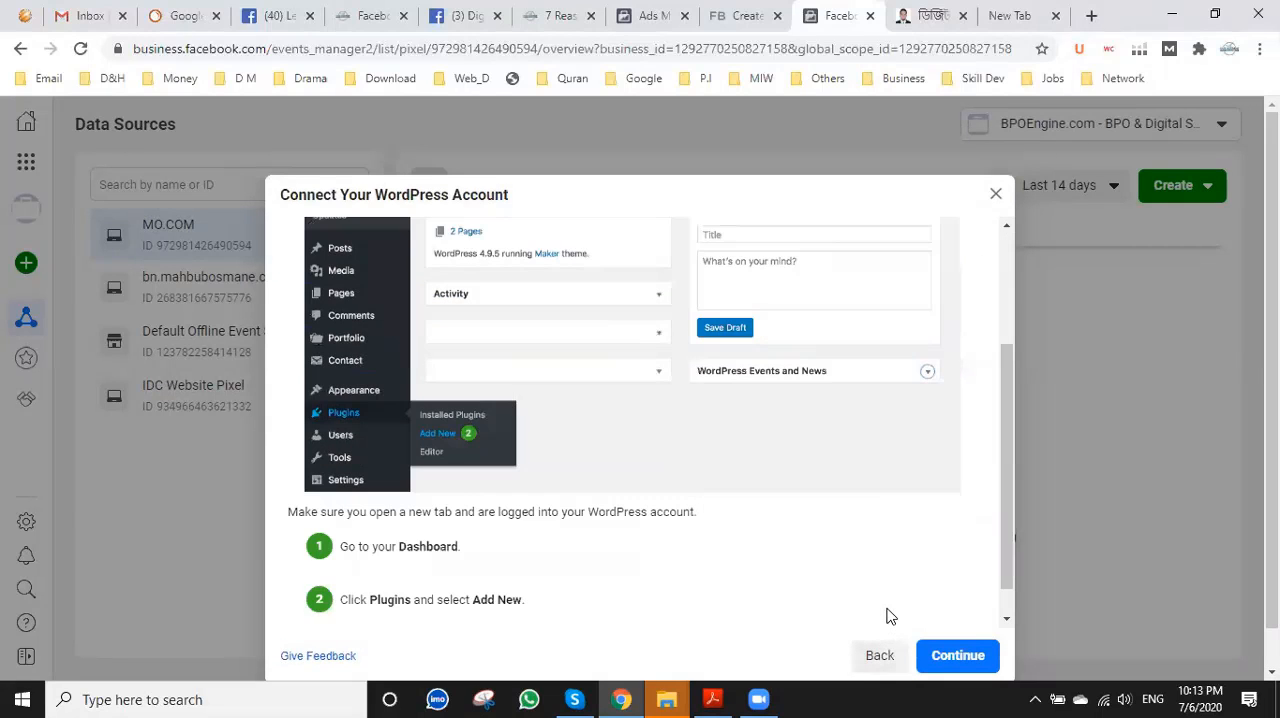
scroll(880, 597, down, 2)
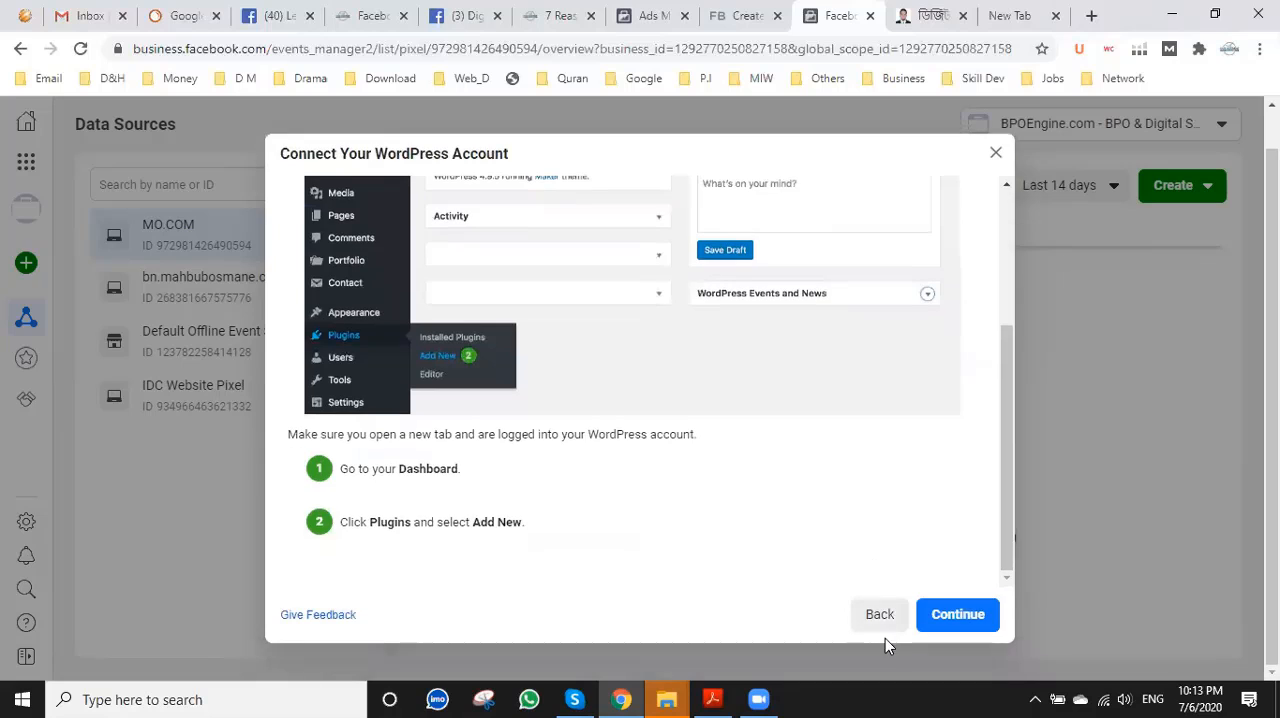
click(882, 616)
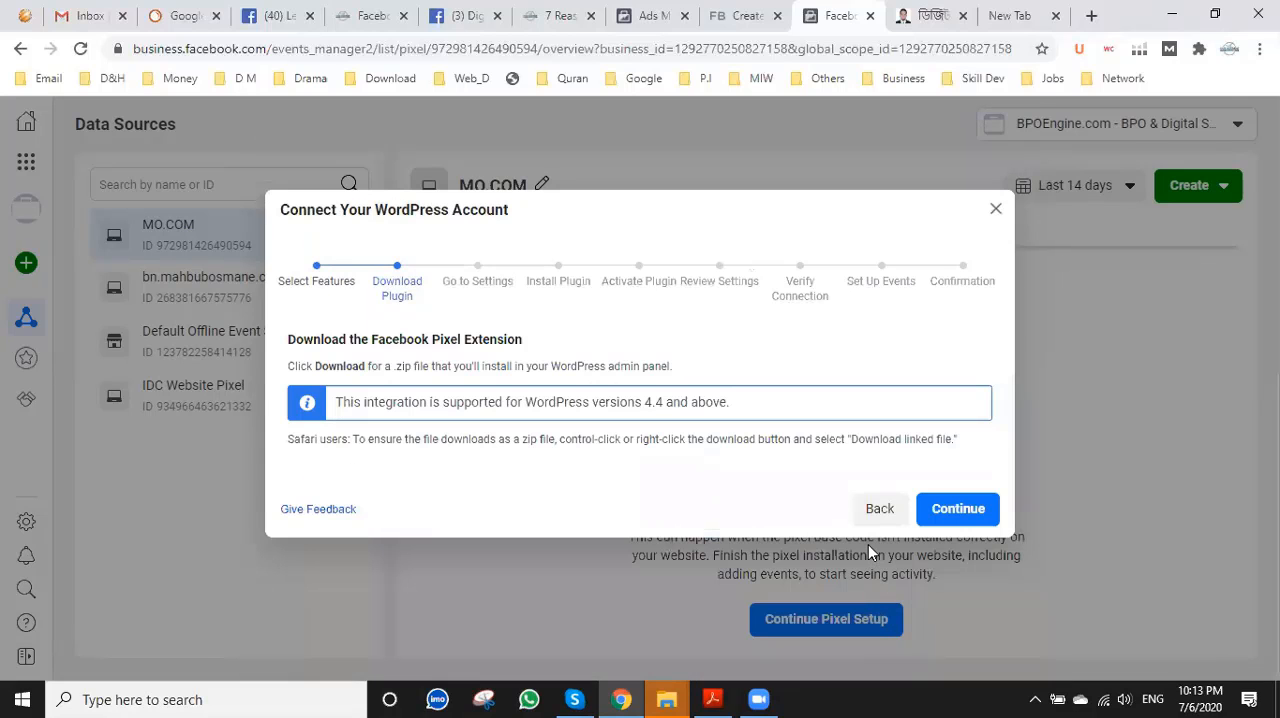
Return to the WordPress feature selection, enable Advanced Matching only, without the Server-Side API, and continue.
click(888, 509)
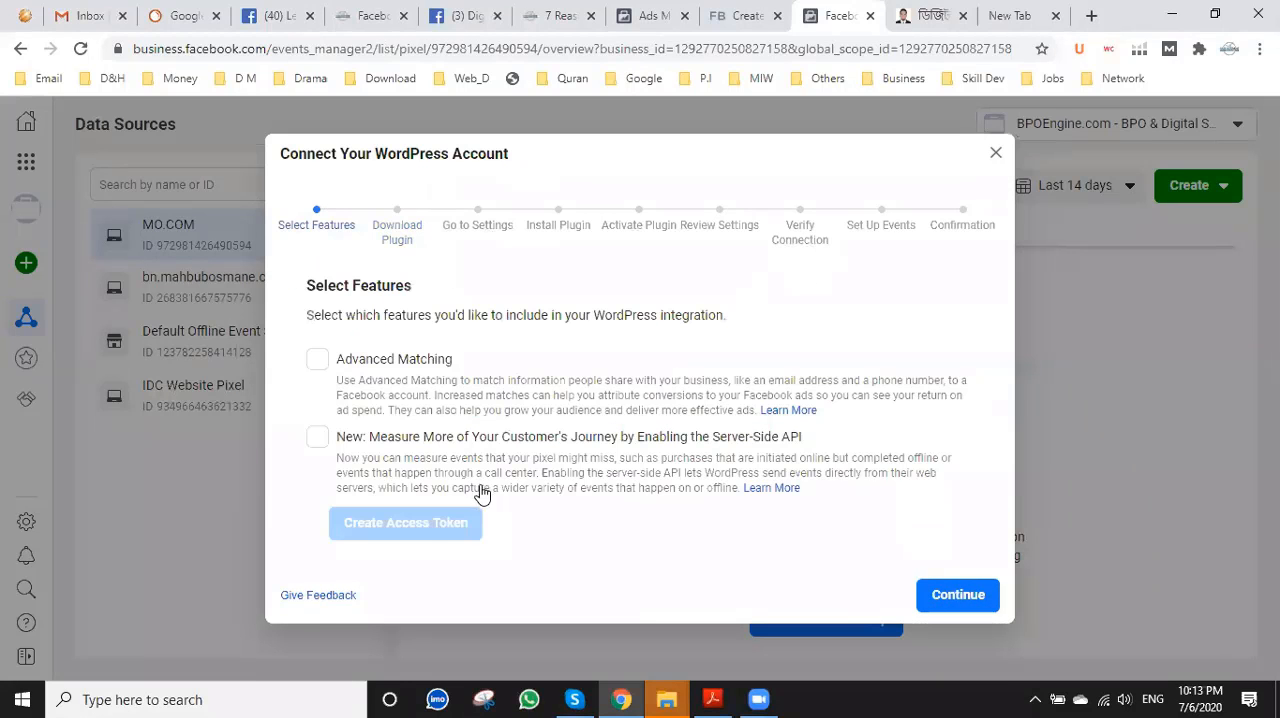
click(320, 360)
click(316, 438)
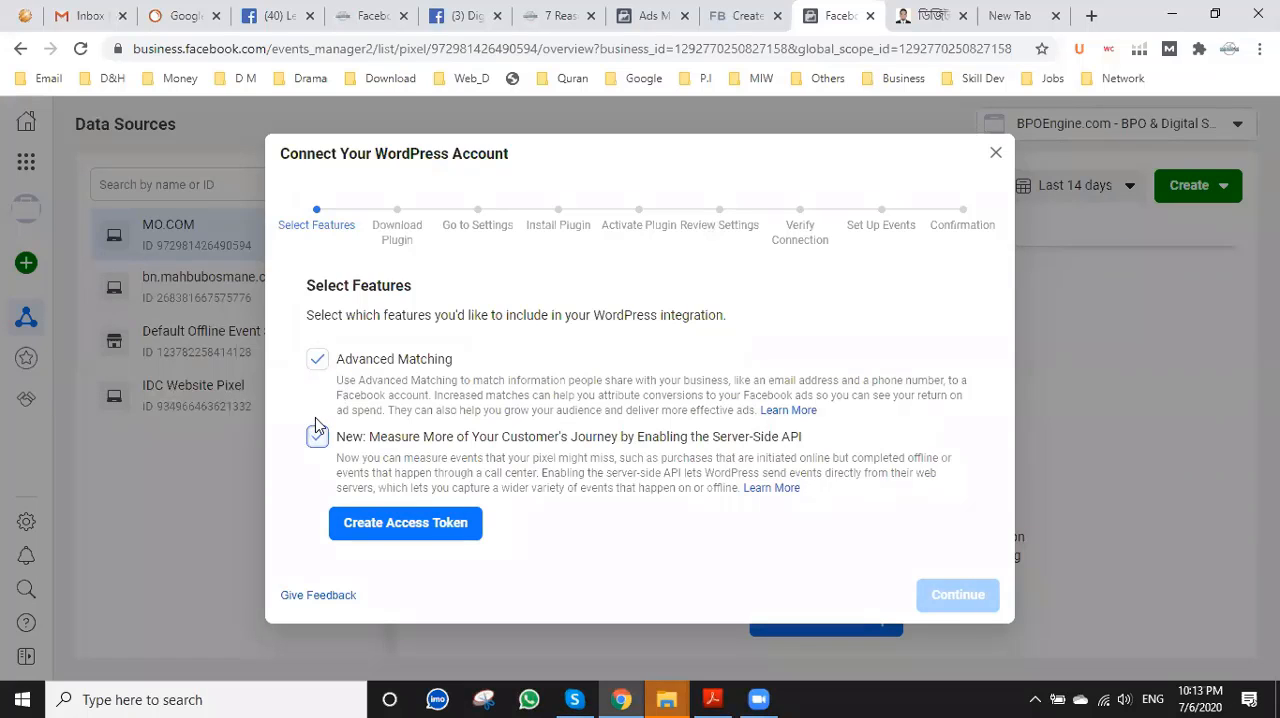
click(316, 439)
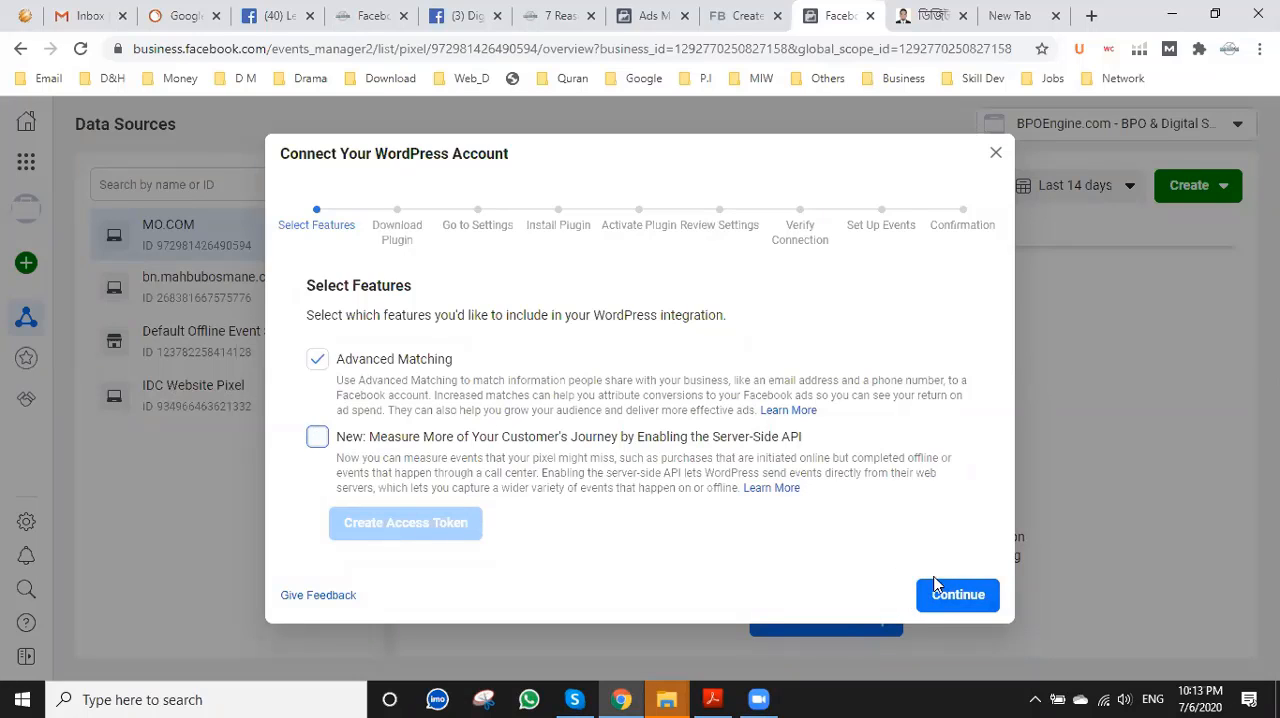
click(969, 594)
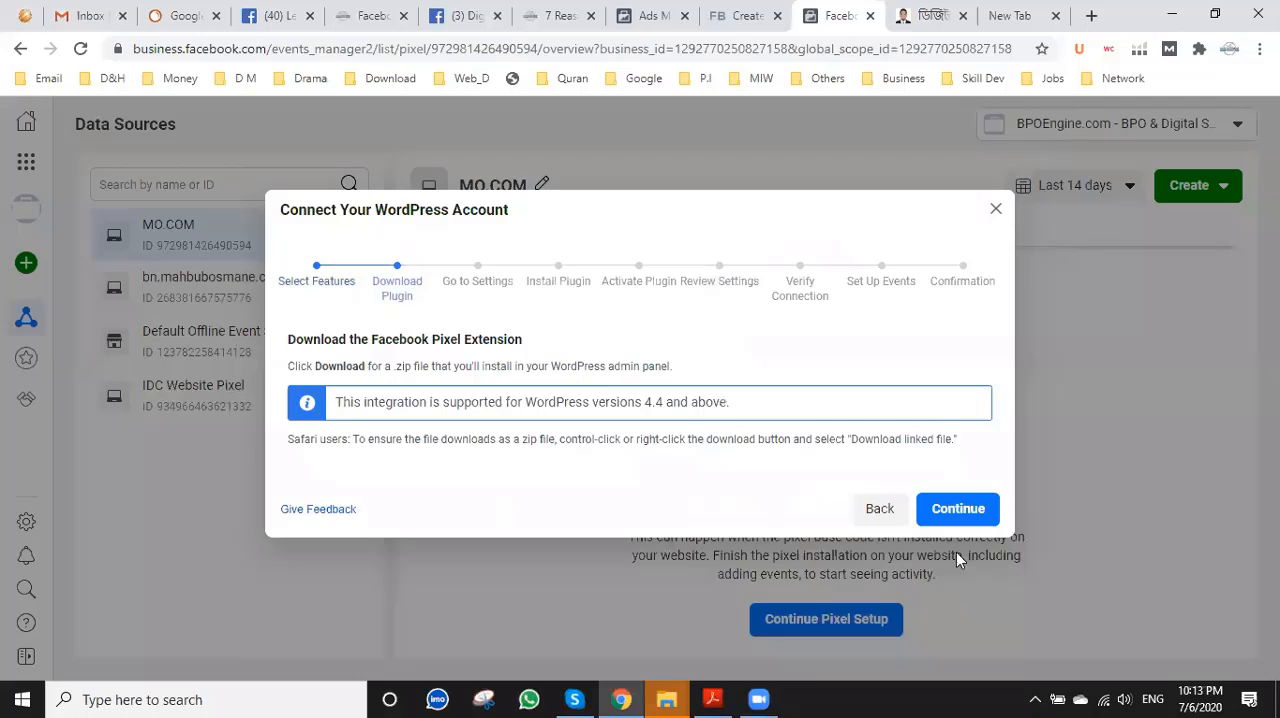
Review the WordPress plugin instructions from Download Plugin through Review Settings and close the setup.
click(955, 509)
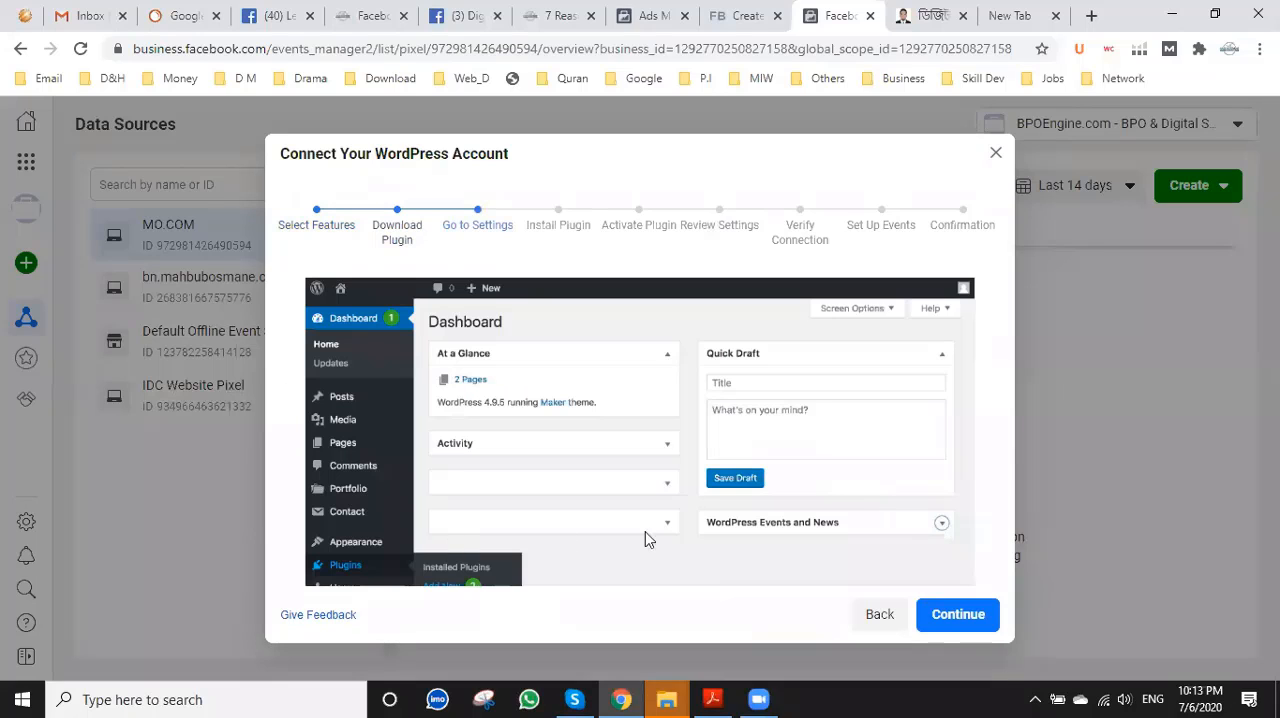
click(945, 618)
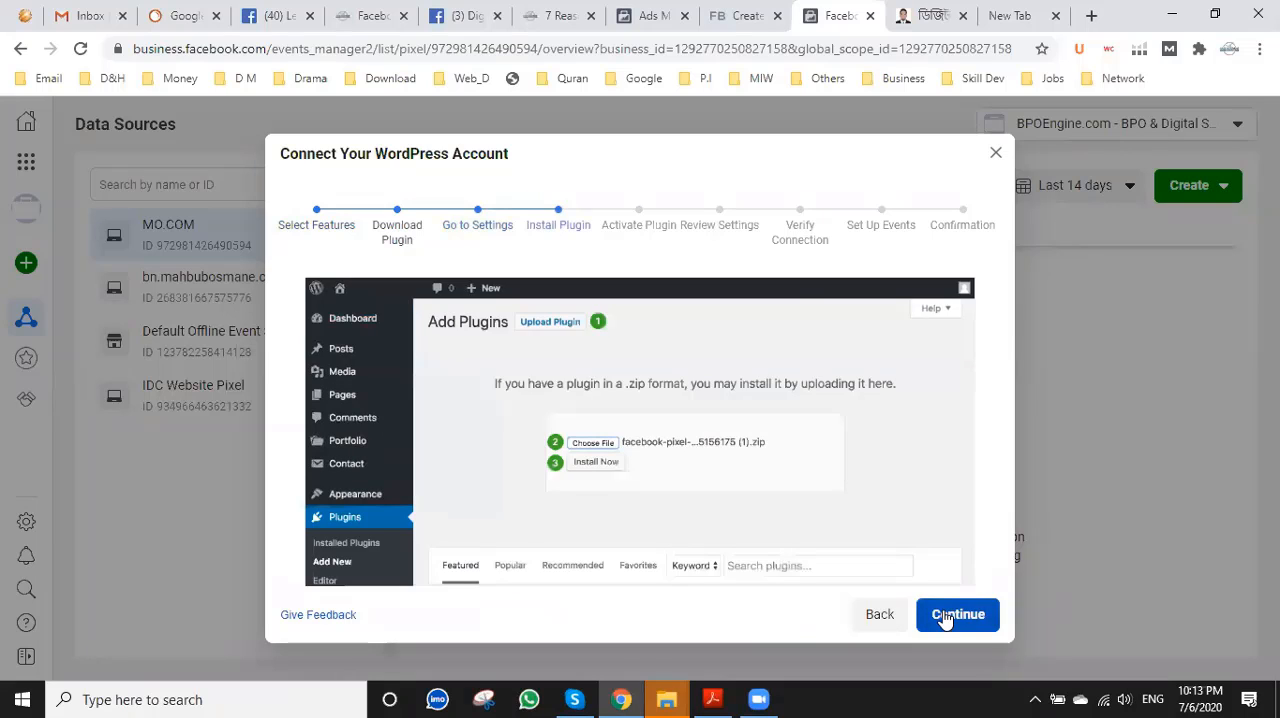
click(944, 616)
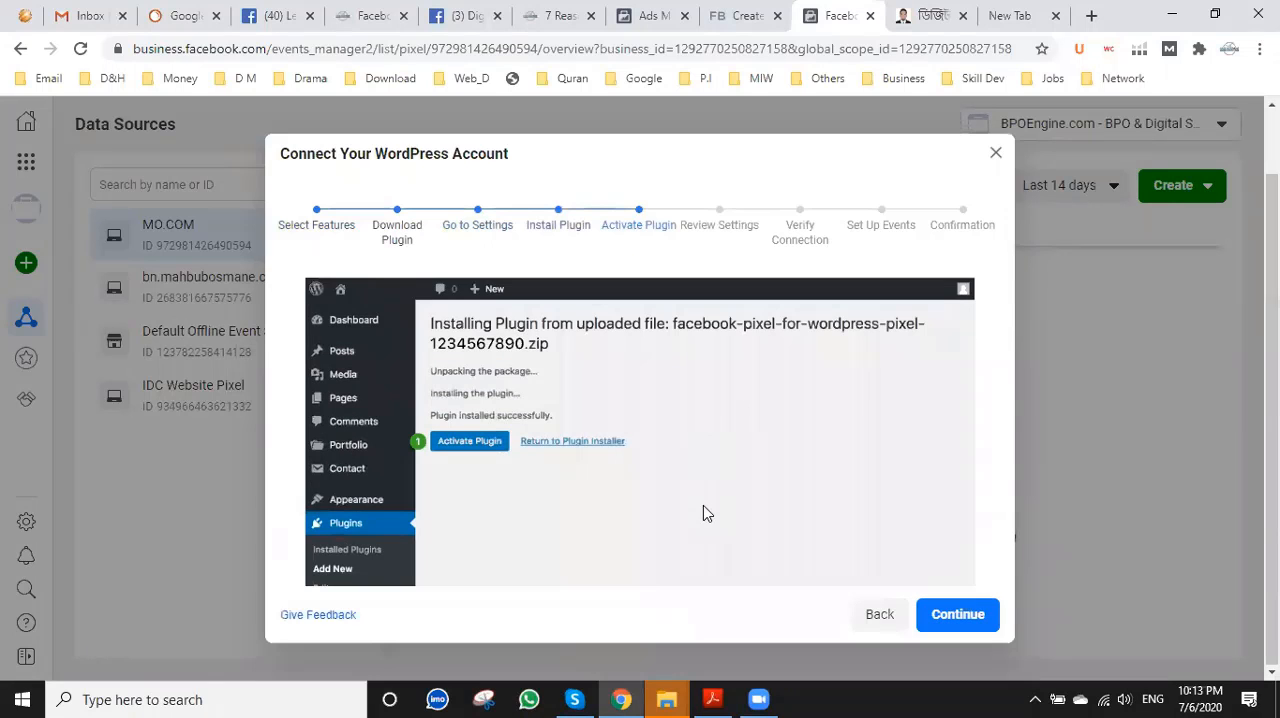
click(921, 621)
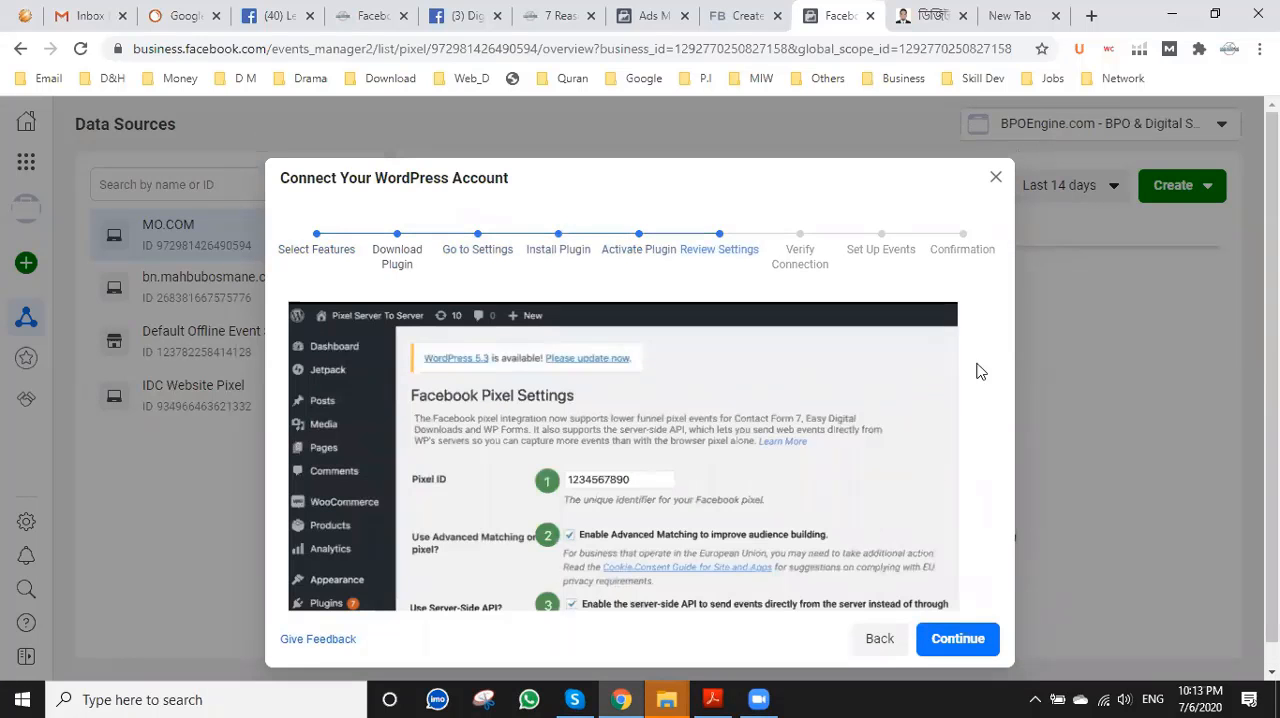
click(995, 177)
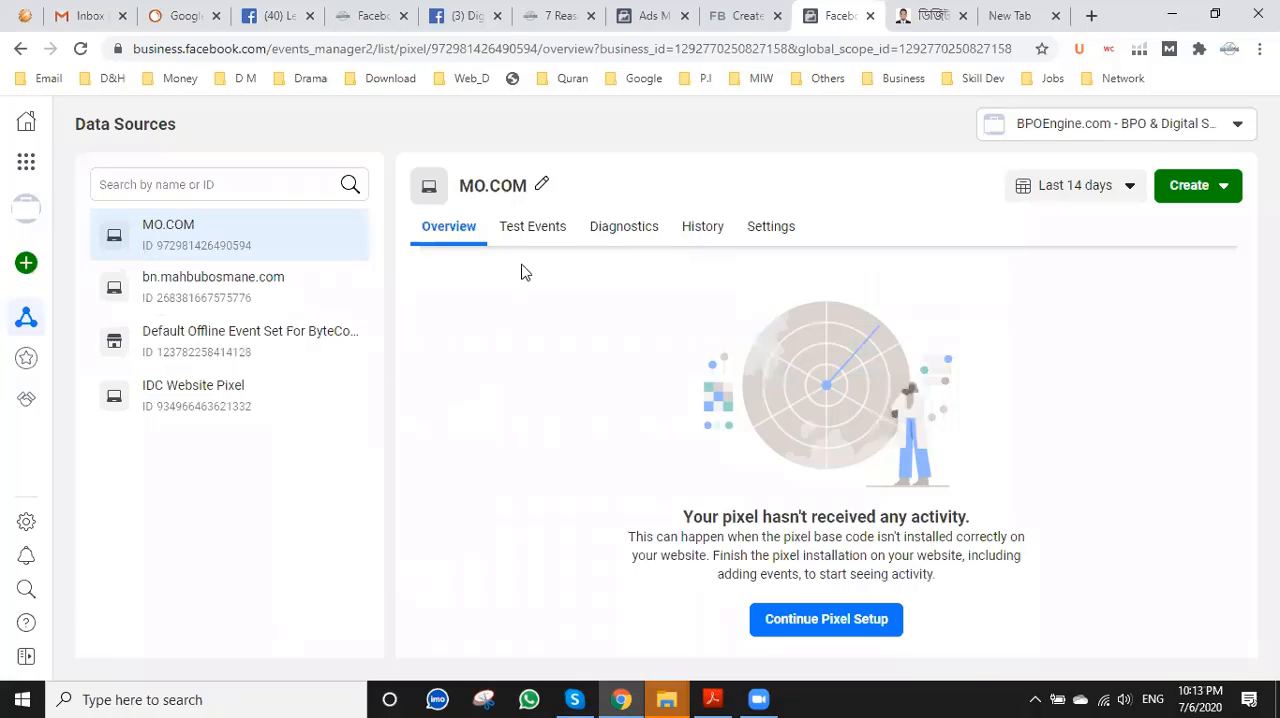
Reopen the MO.COM pixel setup, look through the full list of other partner integrations, and close it.
click(834, 617)
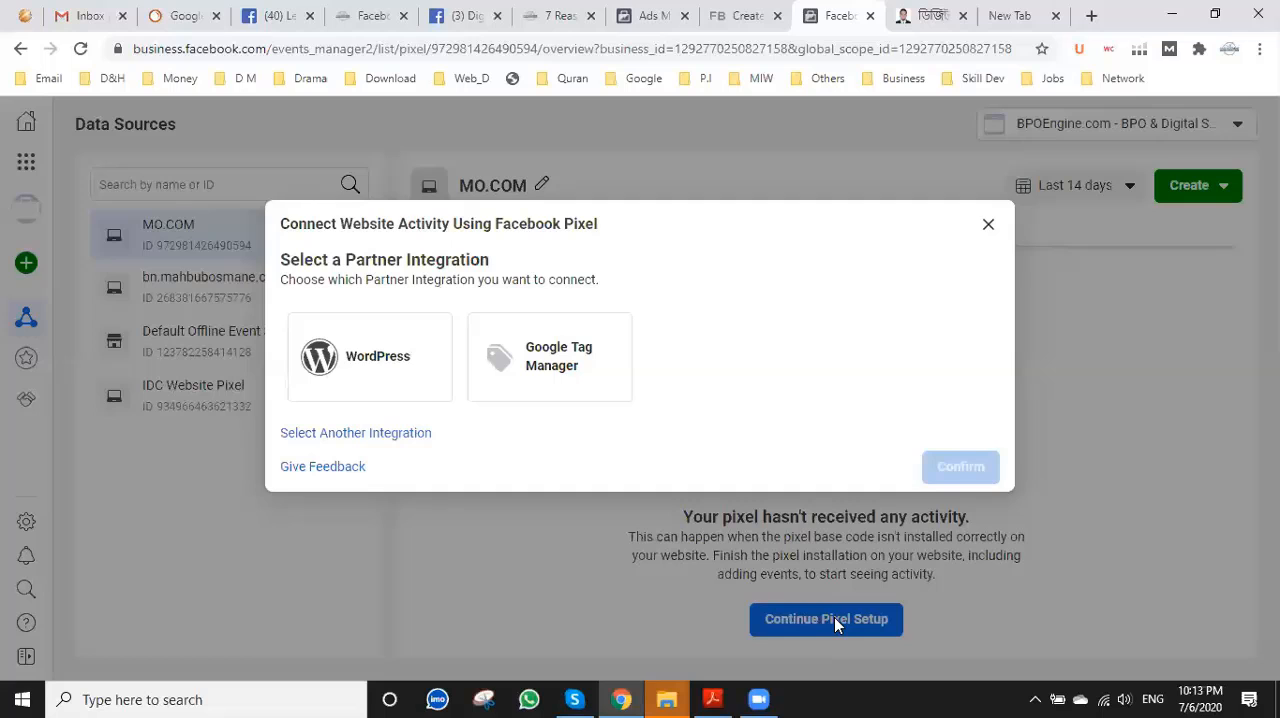
click(390, 434)
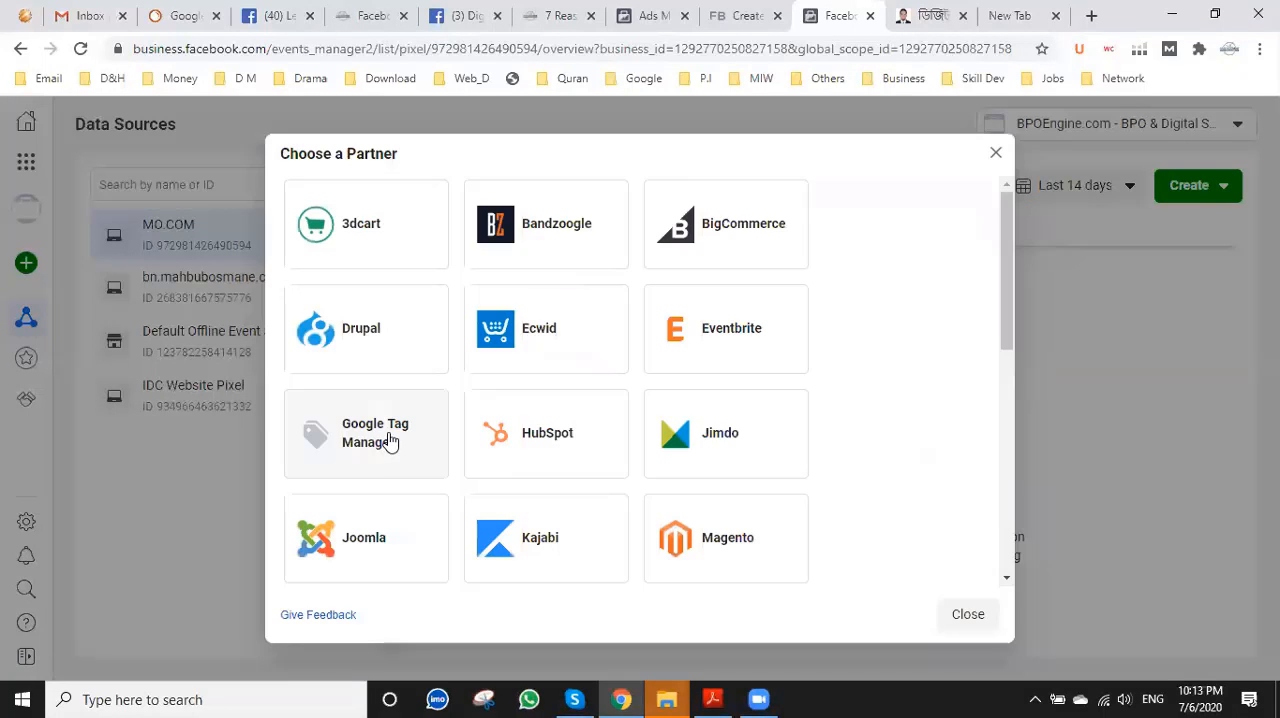
scroll(410, 436, down, 6)
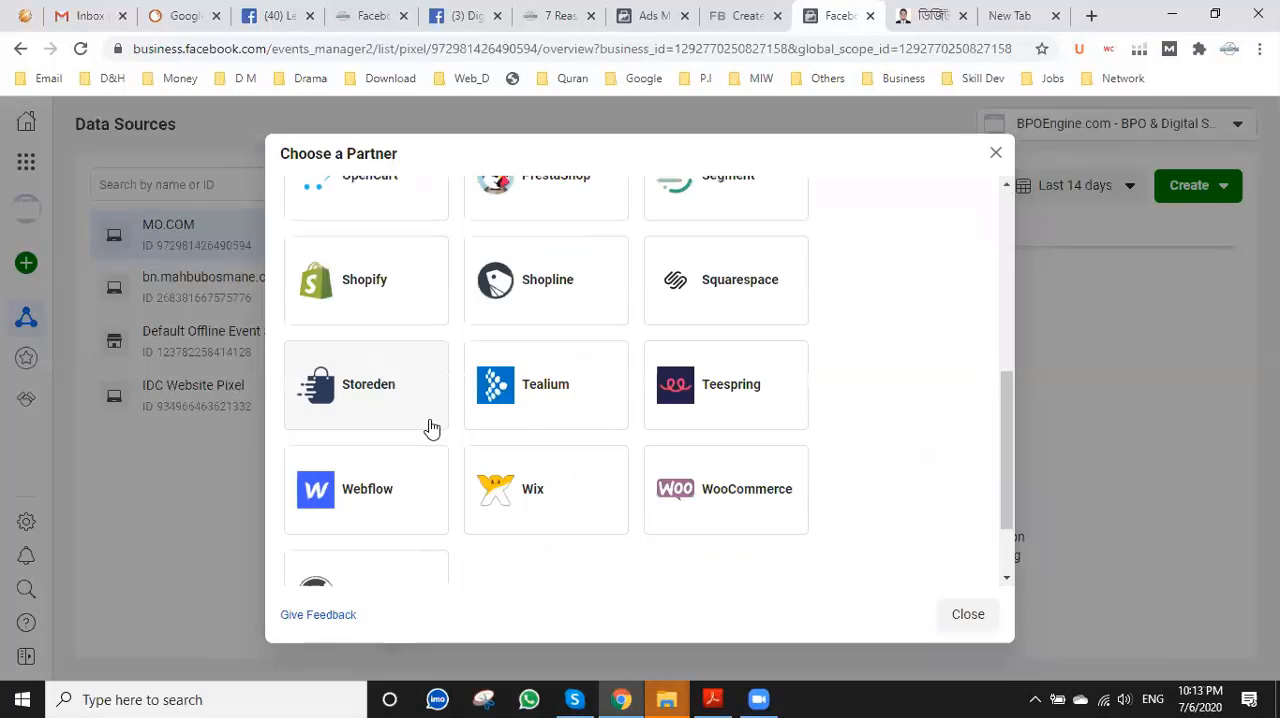
scroll(445, 444, down, 1)
scroll(488, 444, up, 7)
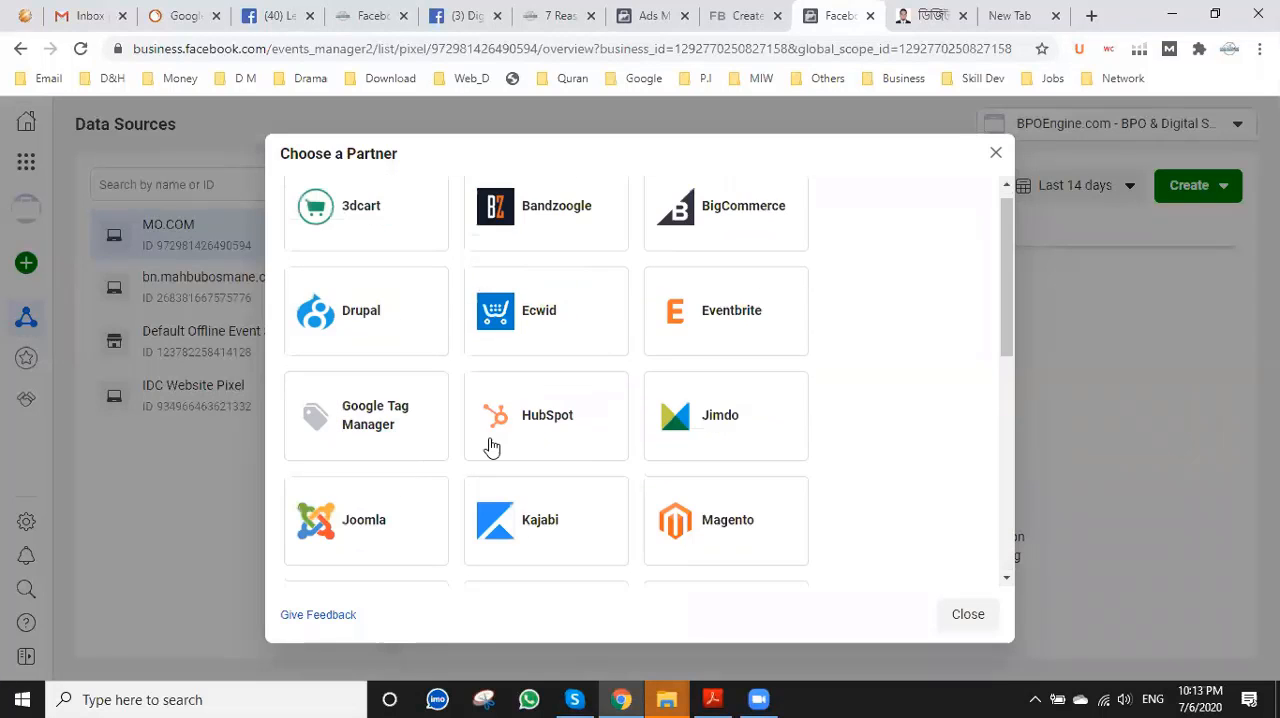
click(993, 153)
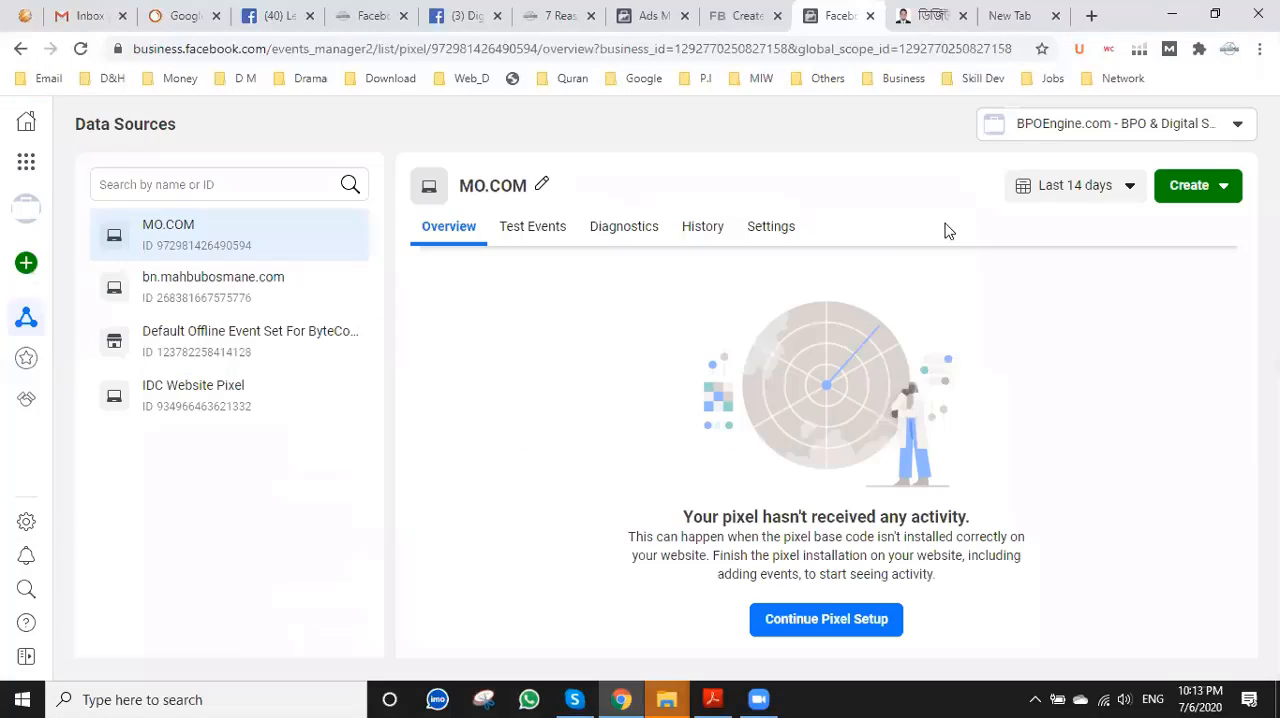
Choose Google Tag Manager as the MO.COM pixel's partner integration, turn on Automatic Advanced Matching, and continue to the account connection.
click(818, 620)
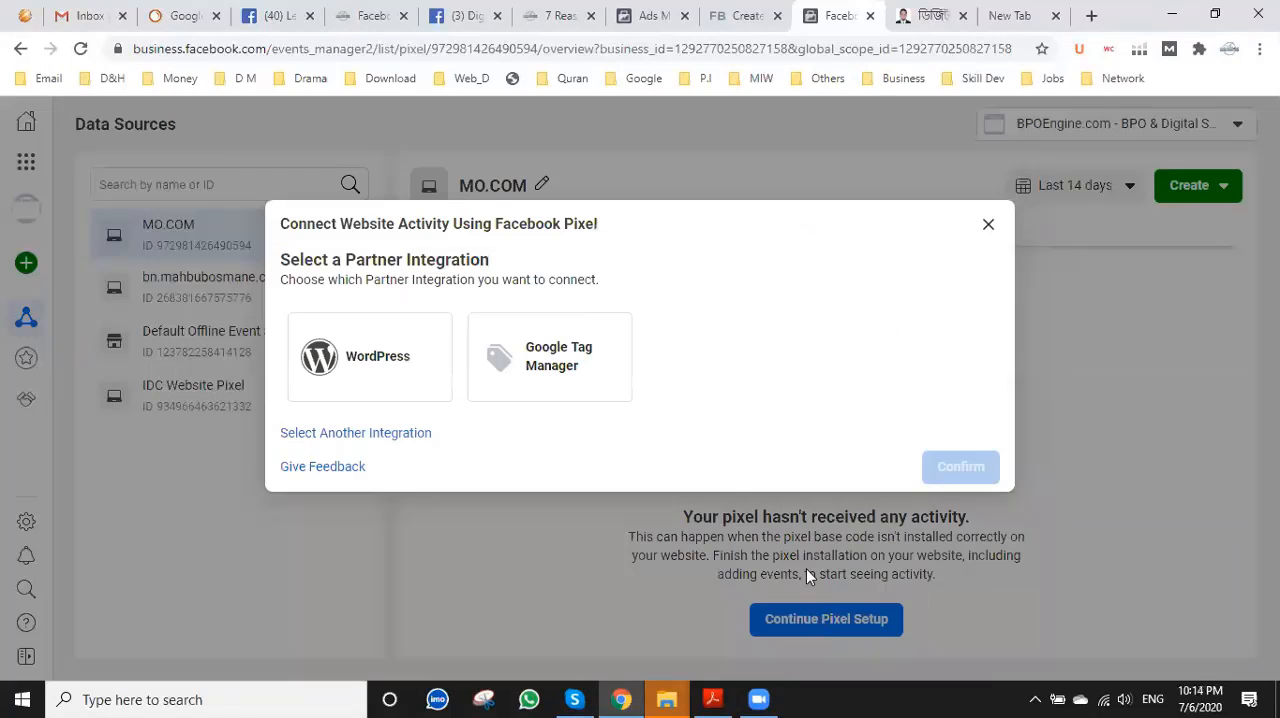
click(552, 380)
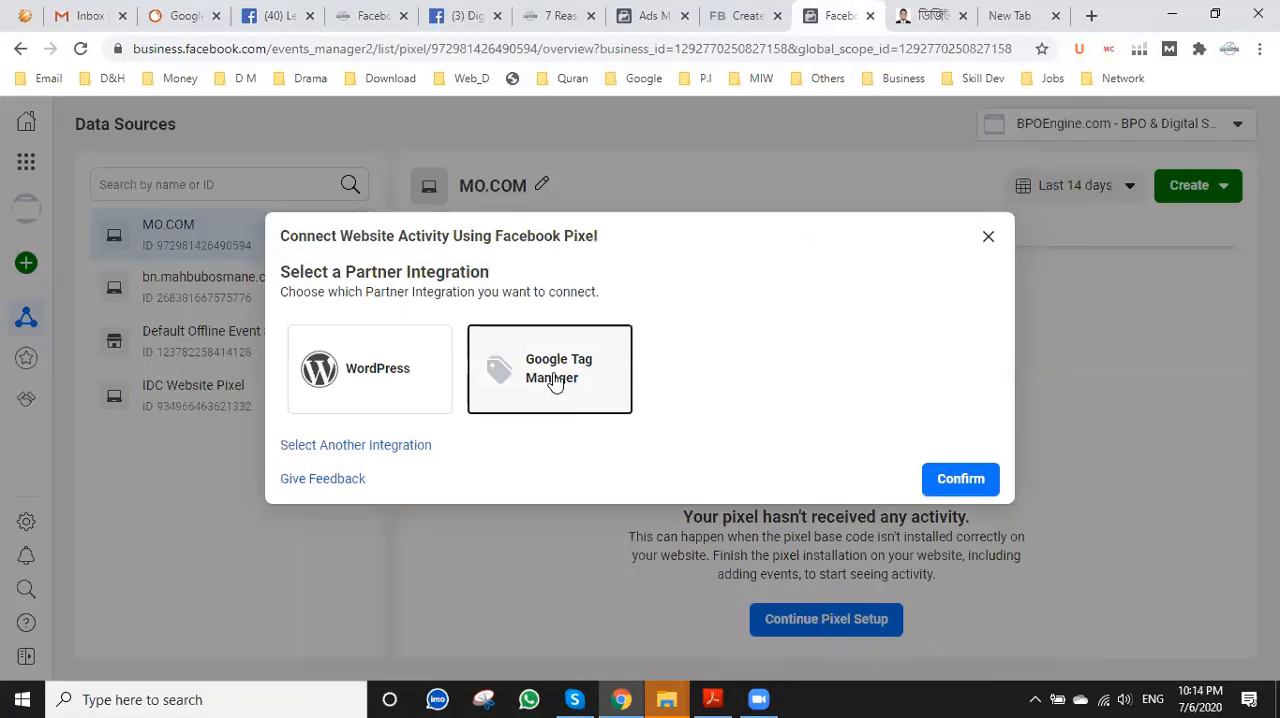
click(946, 489)
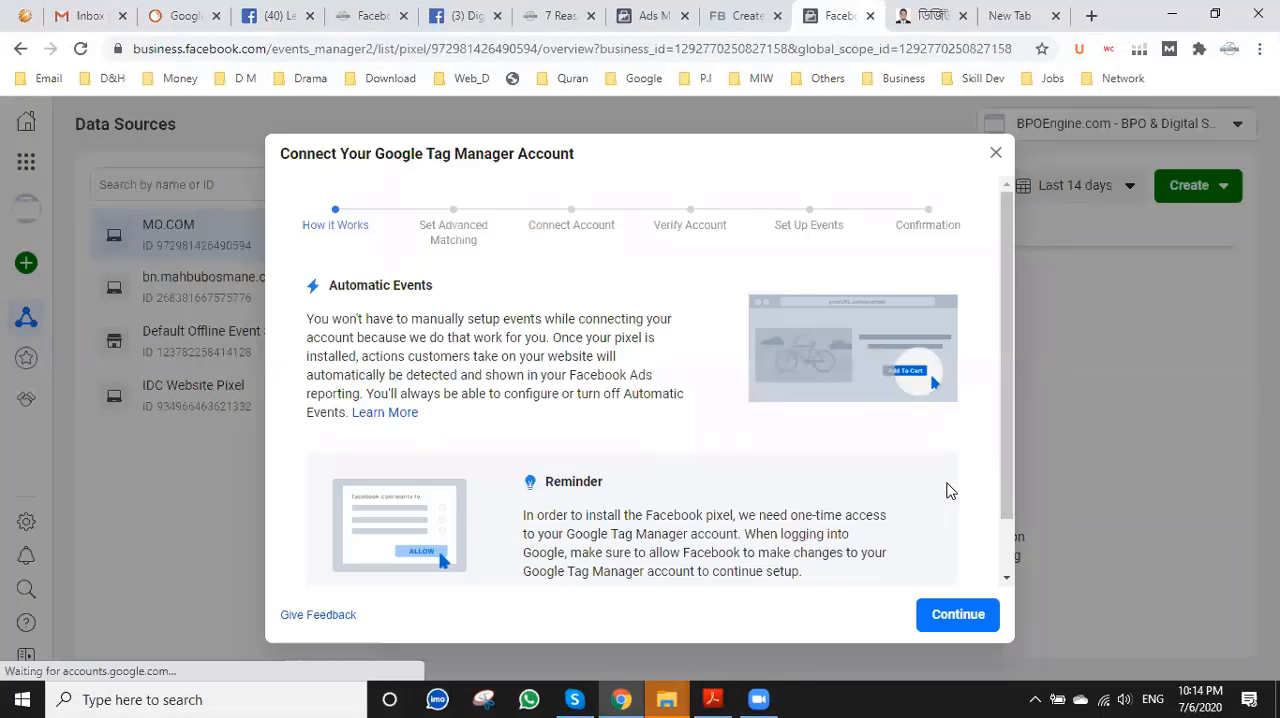
click(954, 616)
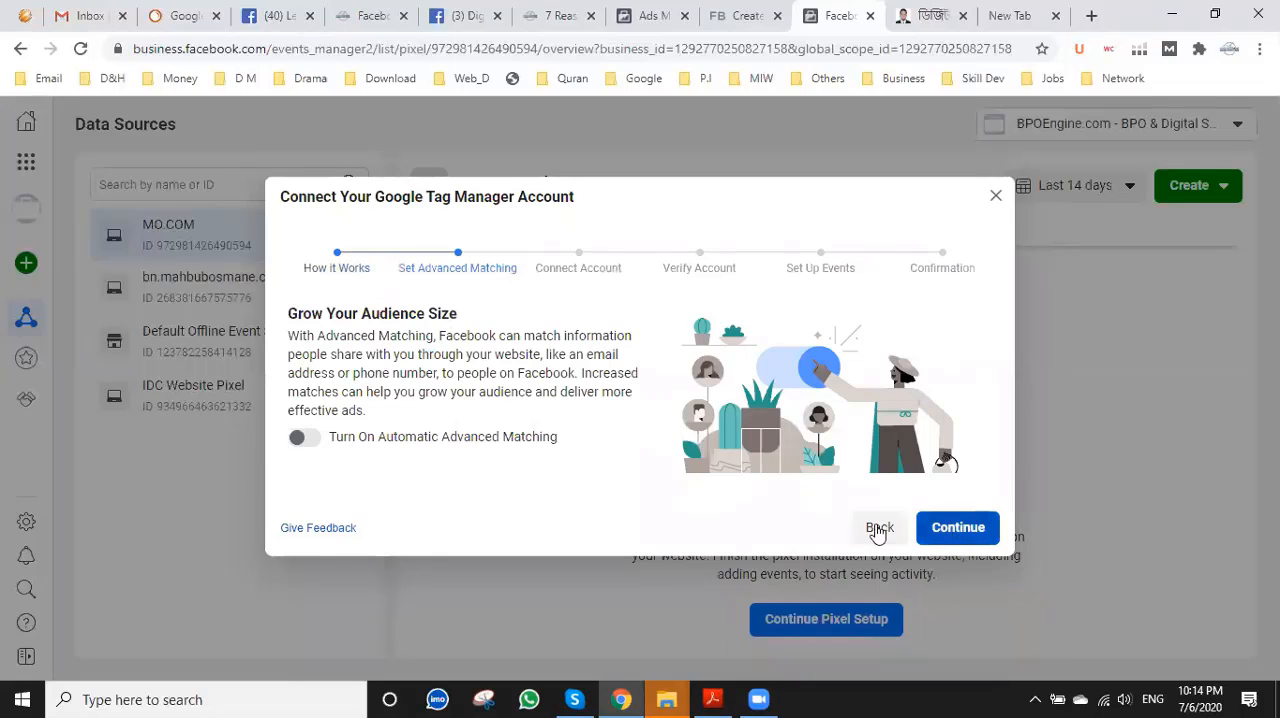
click(305, 437)
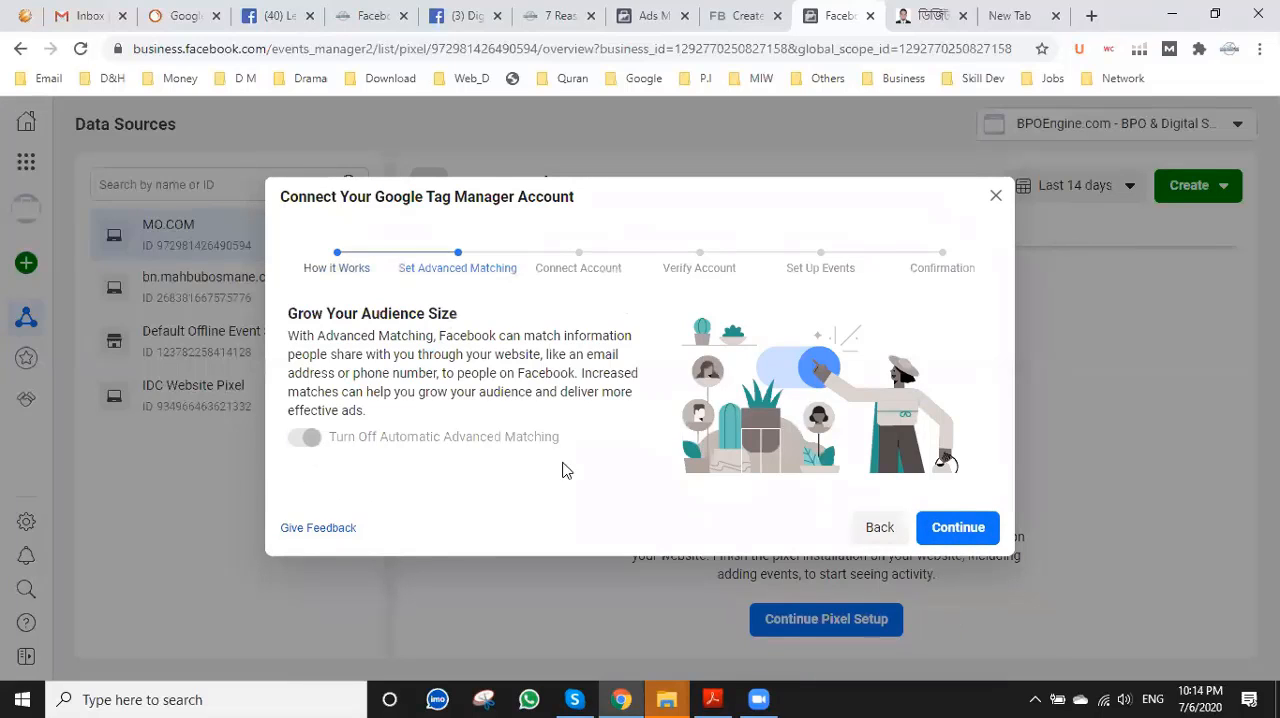
click(950, 528)
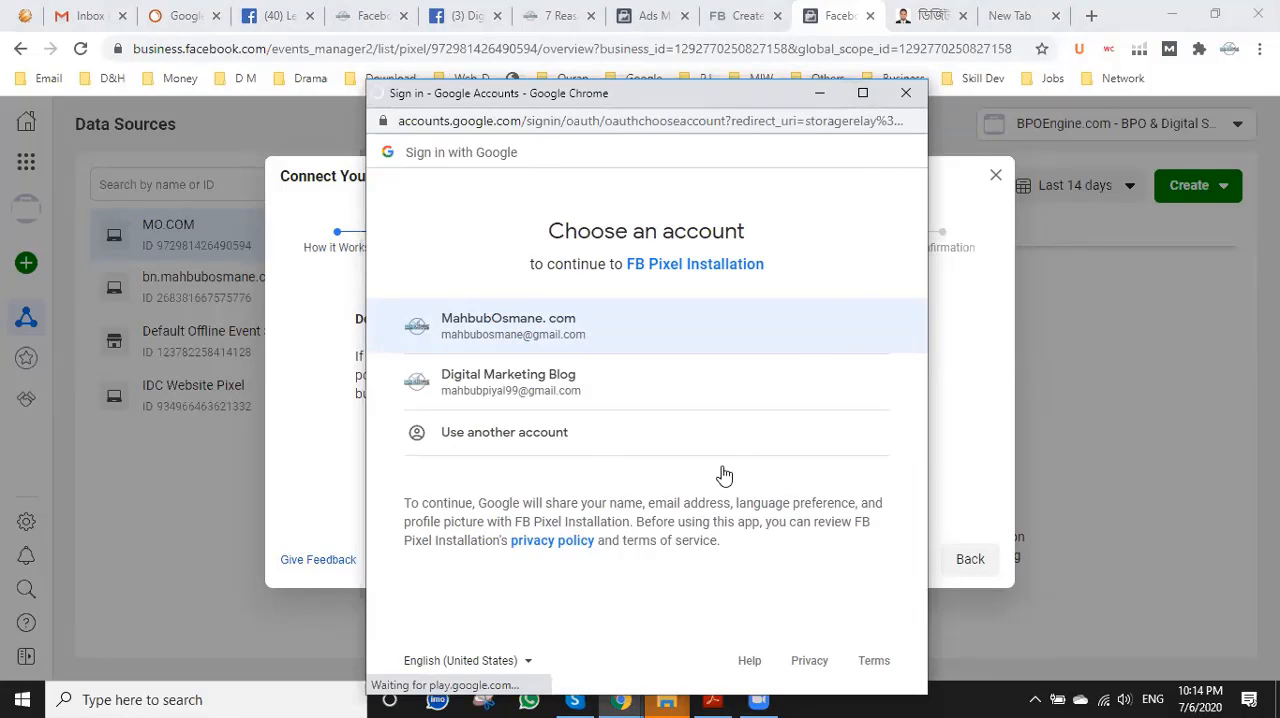
Sign in with the main Google account and allow FB Pixel Installation to access its Google Tag Manager containers.
double_click(668, 93)
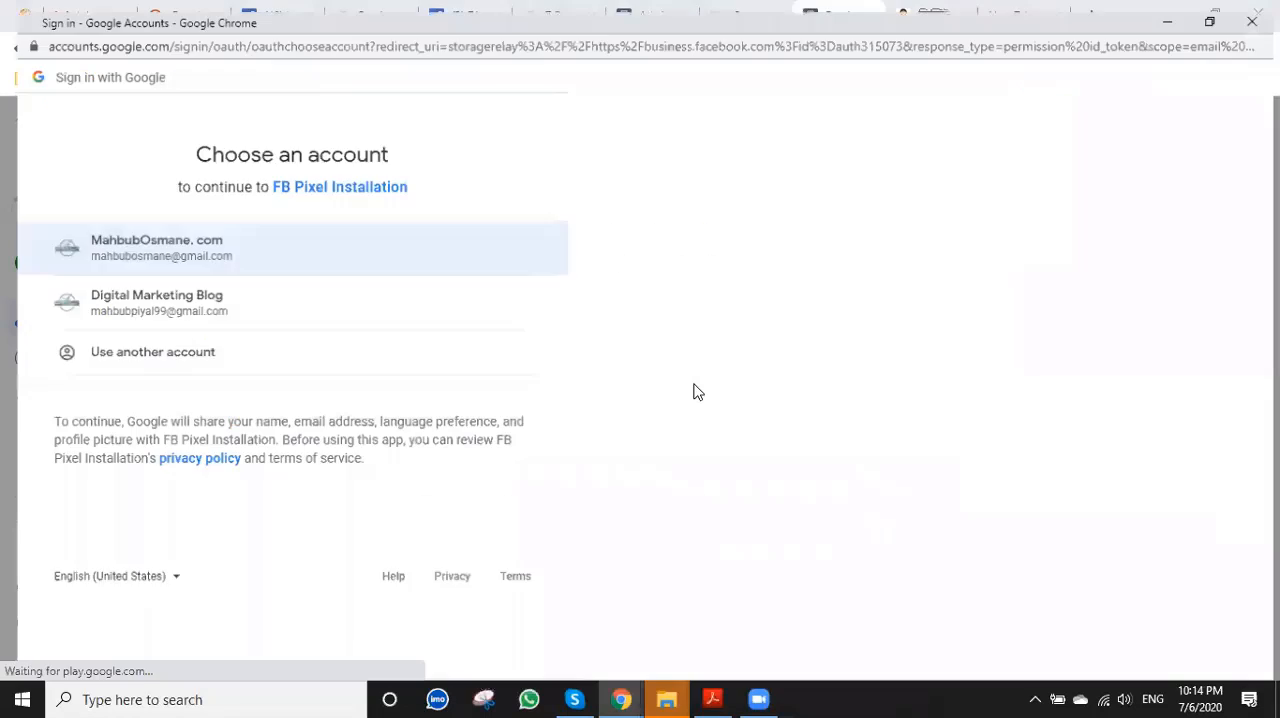
click(605, 325)
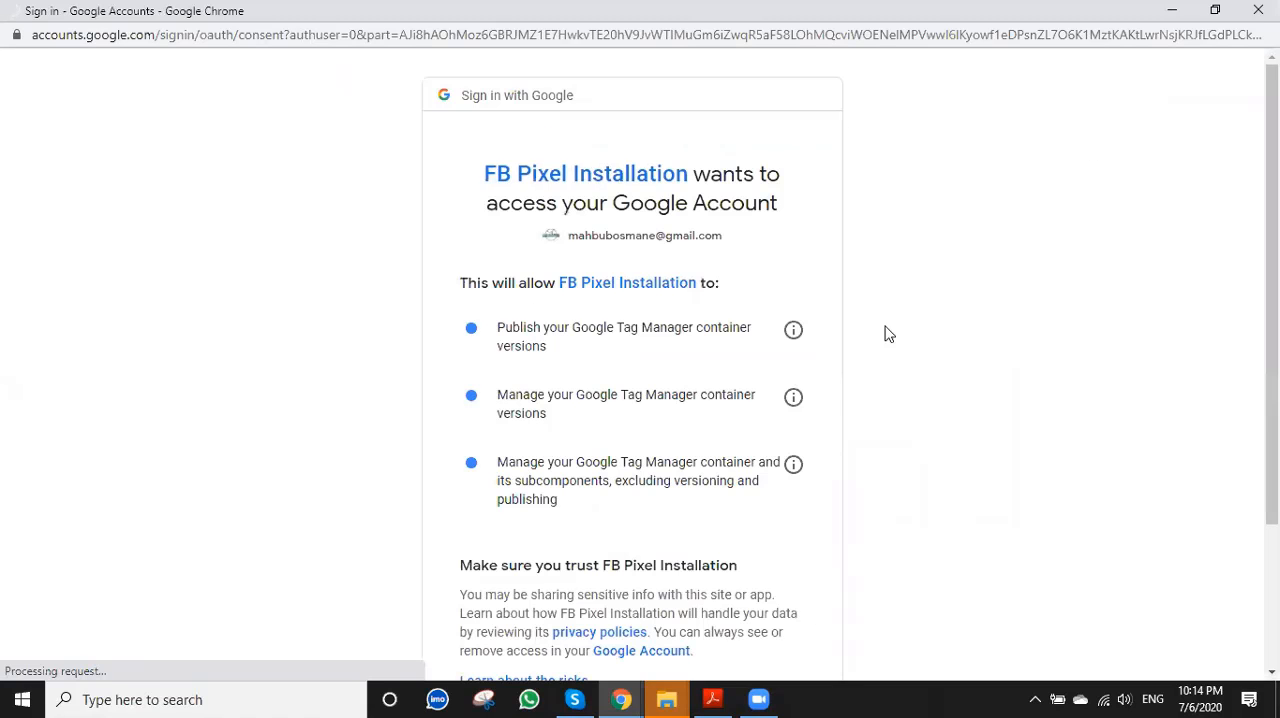
scroll(810, 480, down, 3)
click(794, 543)
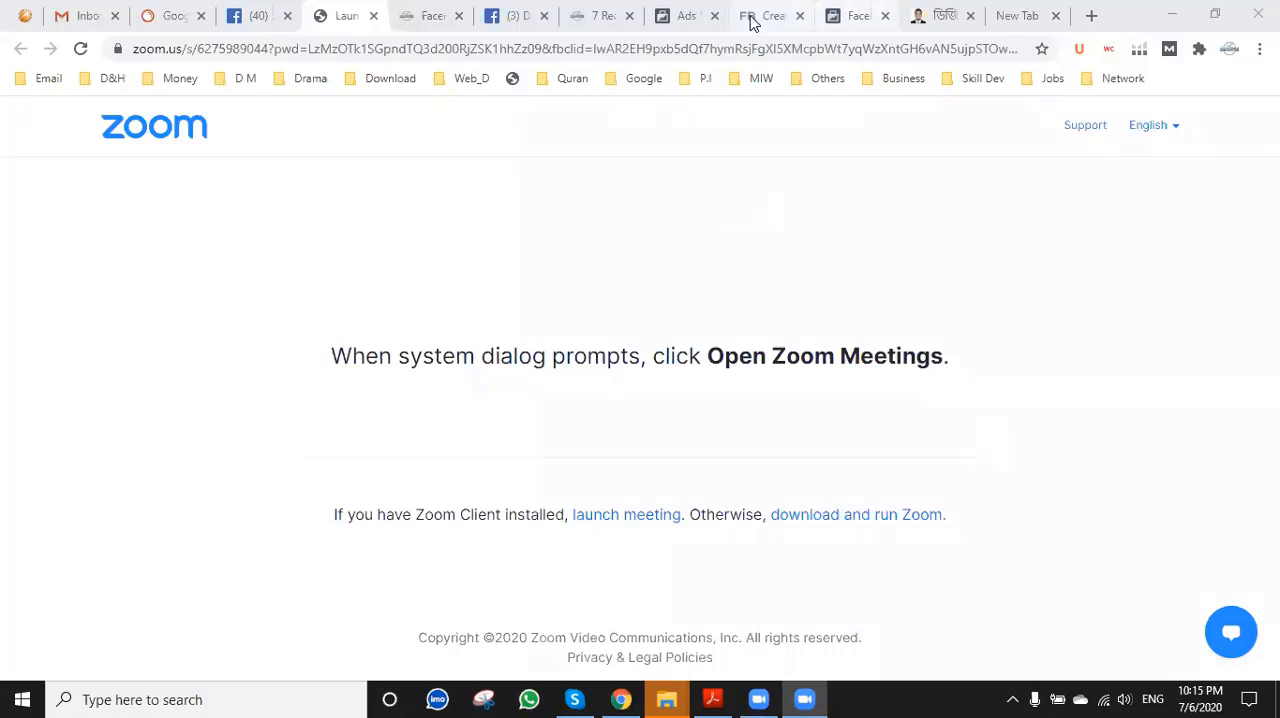
Return to the pixel setup, finish it with the preselected Tag Manager account and container, and continue without adding events.
click(682, 15)
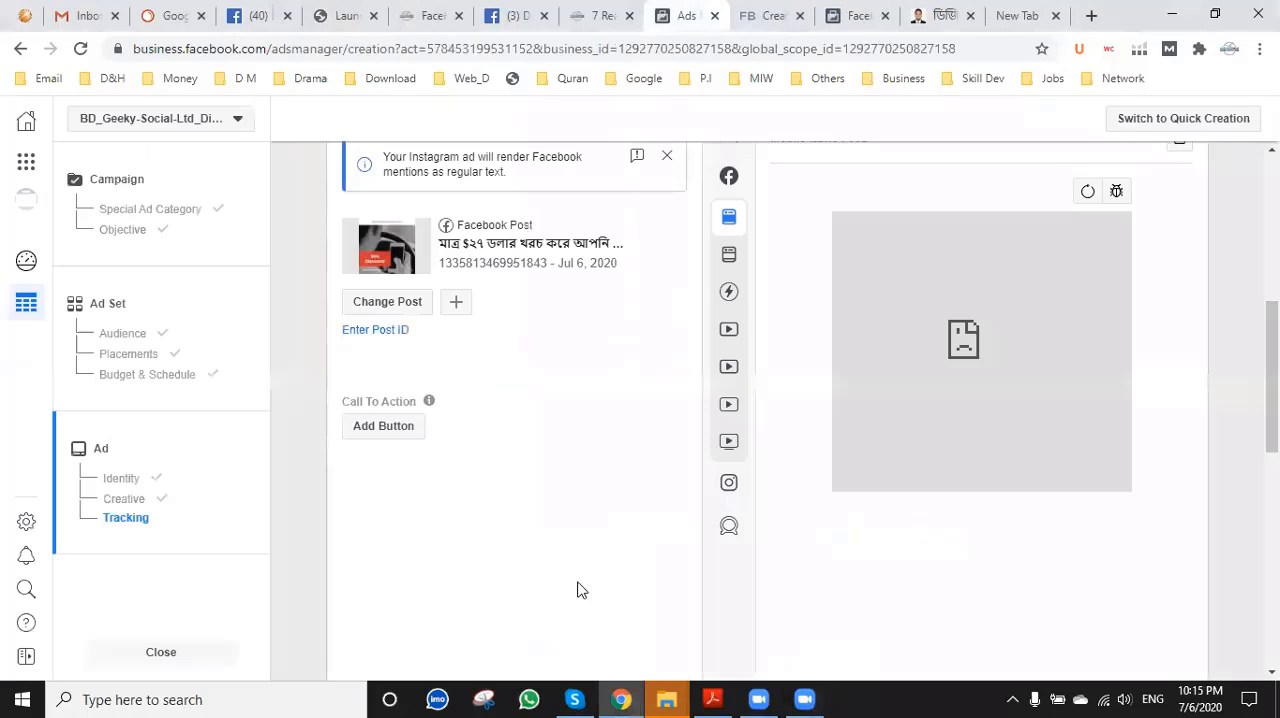
click(771, 12)
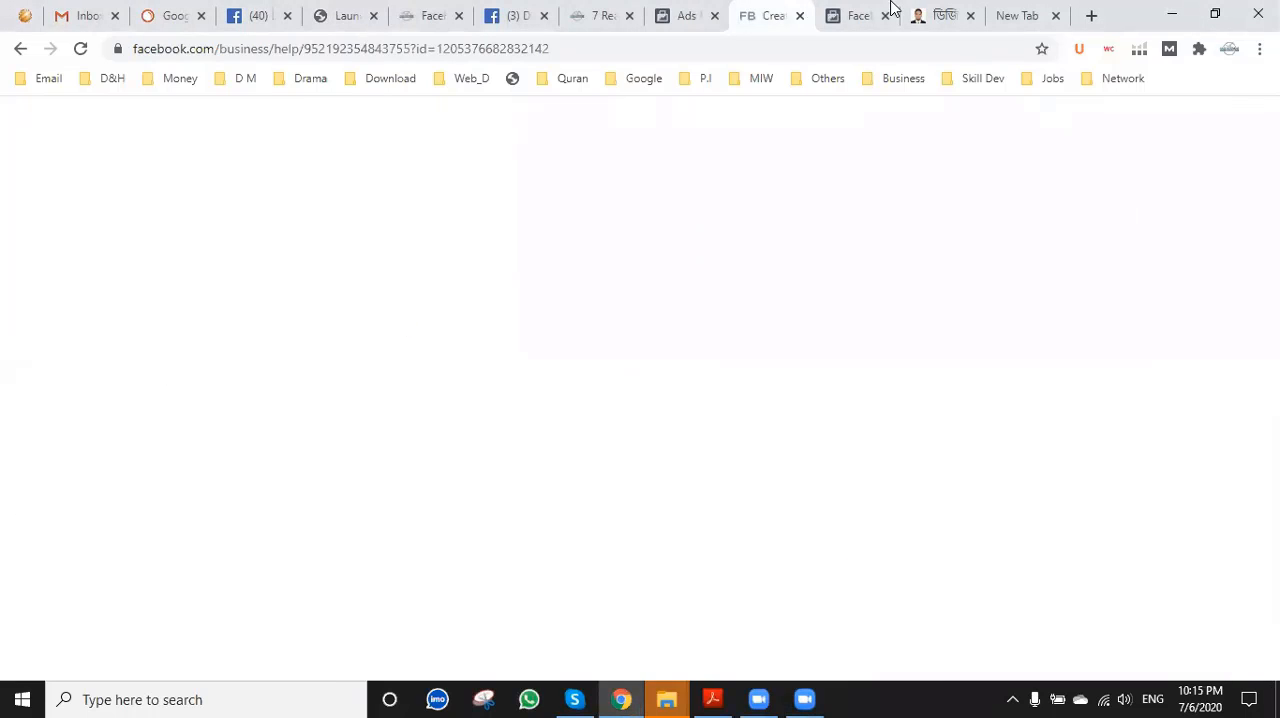
click(852, 12)
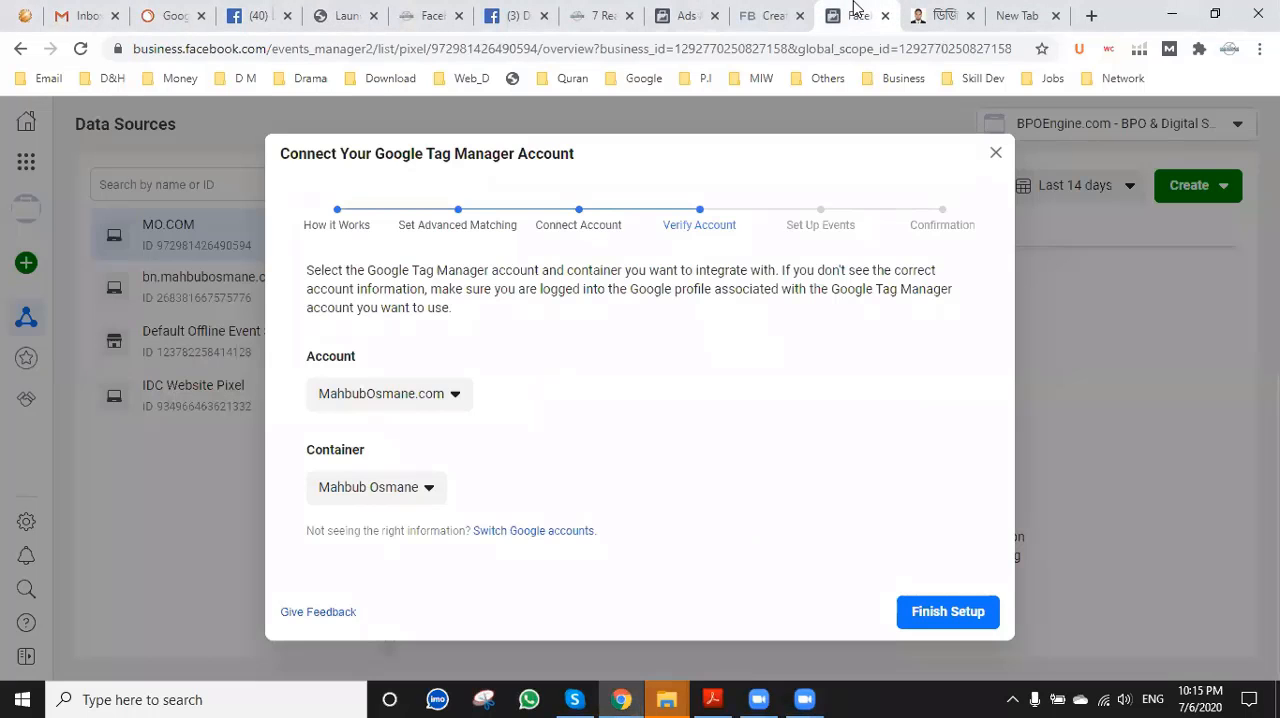
click(952, 620)
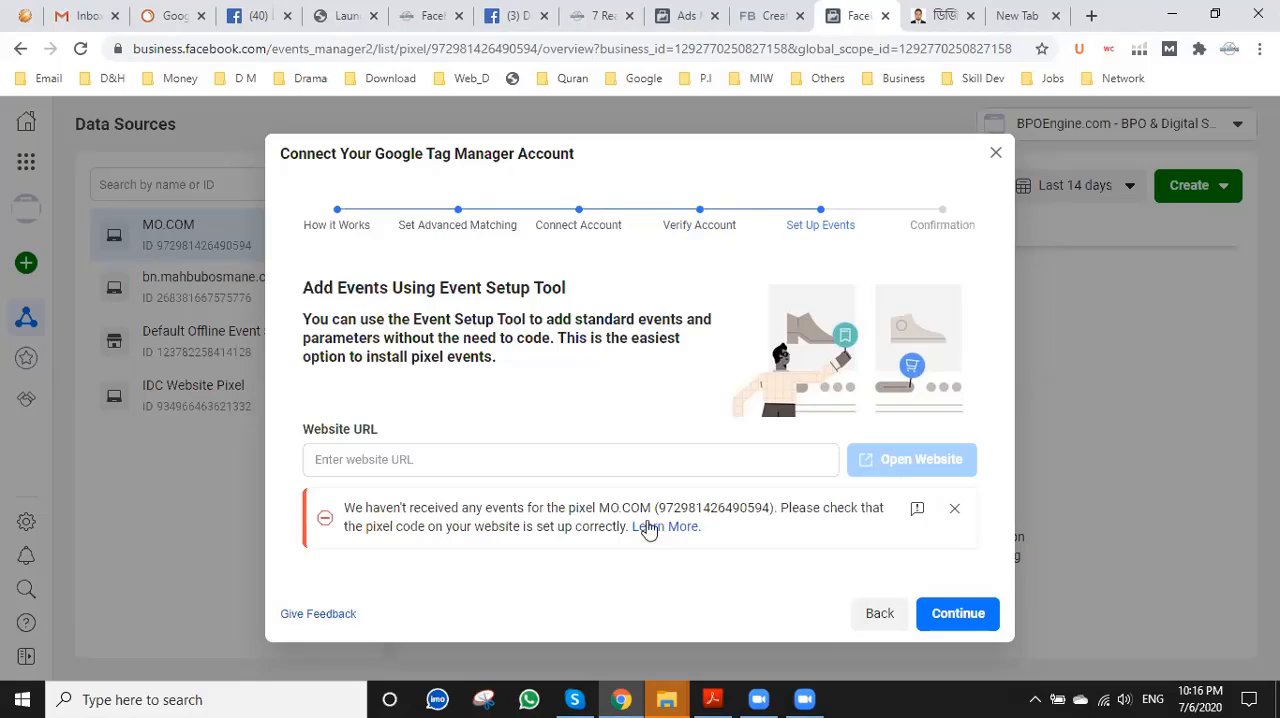
click(953, 614)
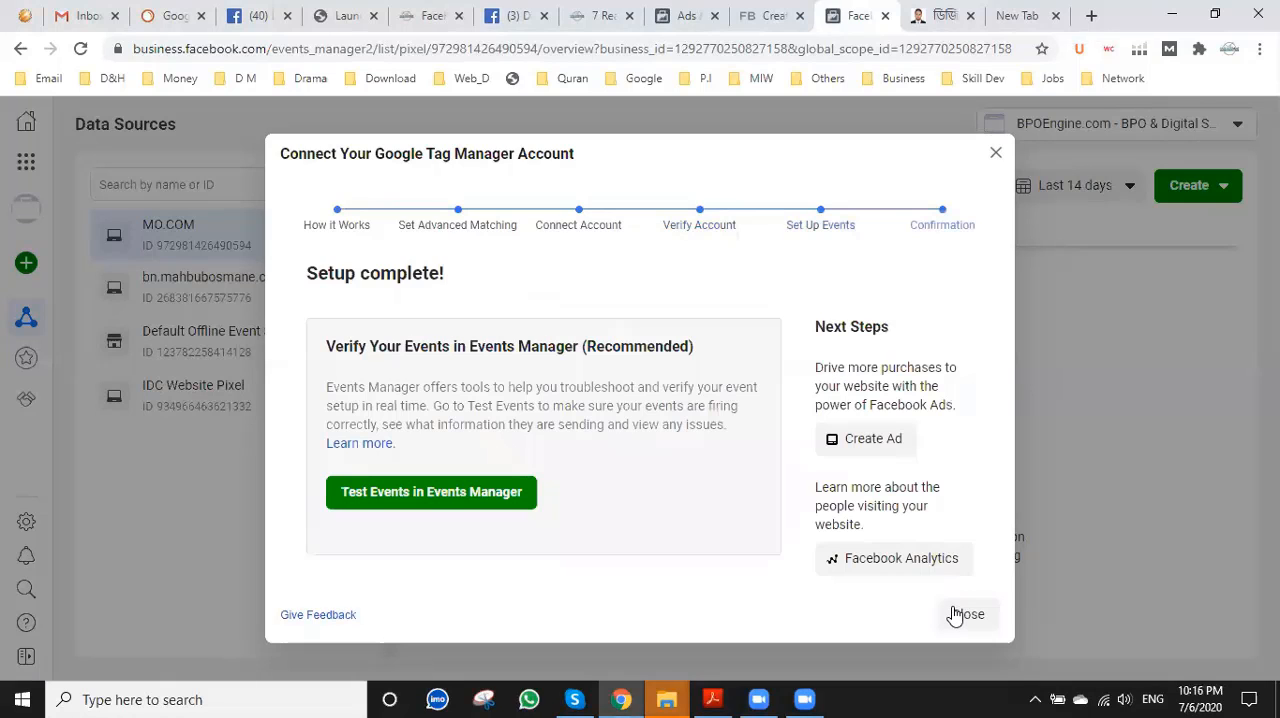
Open the pixel's event testing page in Events Manager, and return to the MO.COM pixel overview with the setup closed.
click(386, 497)
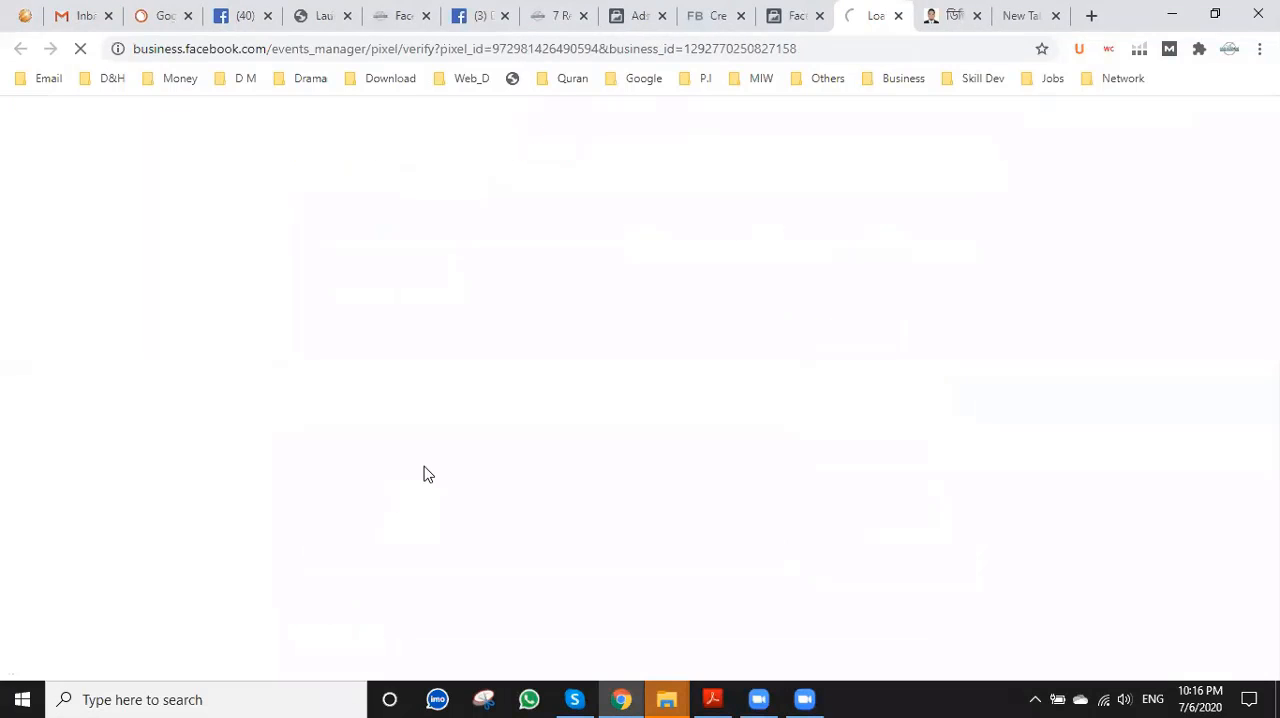
click(795, 15)
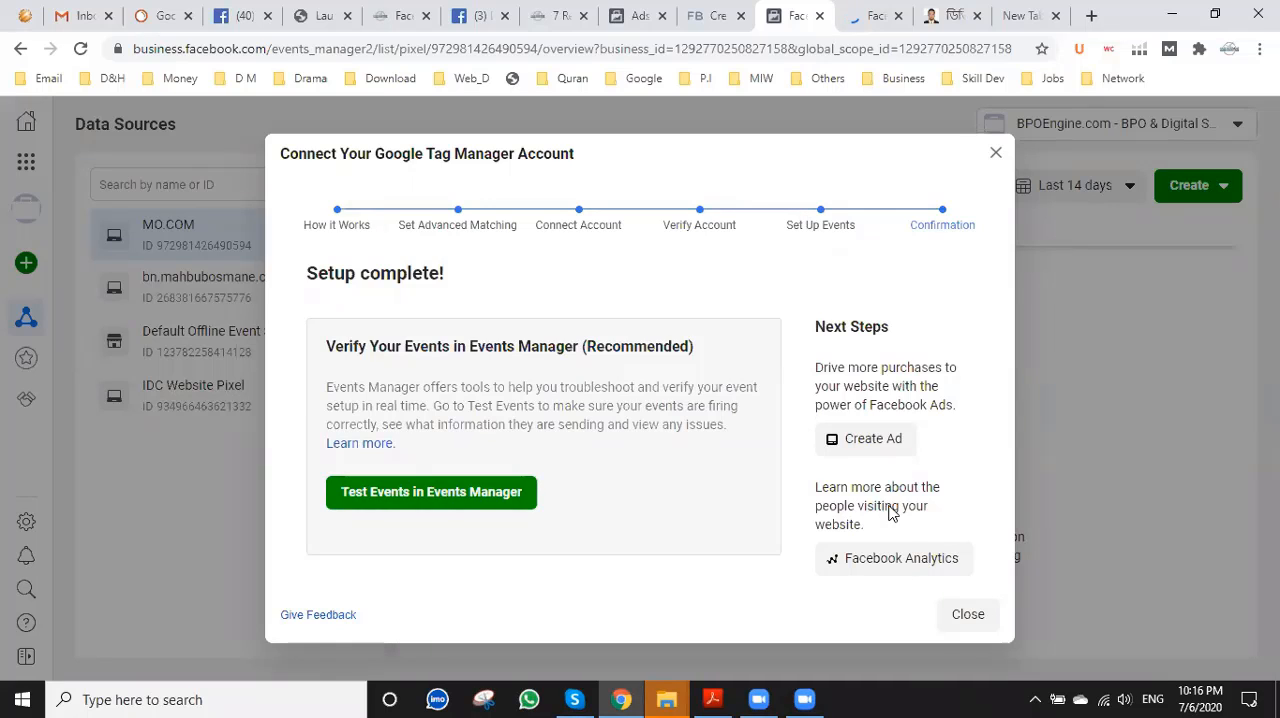
click(420, 500)
click(872, 16)
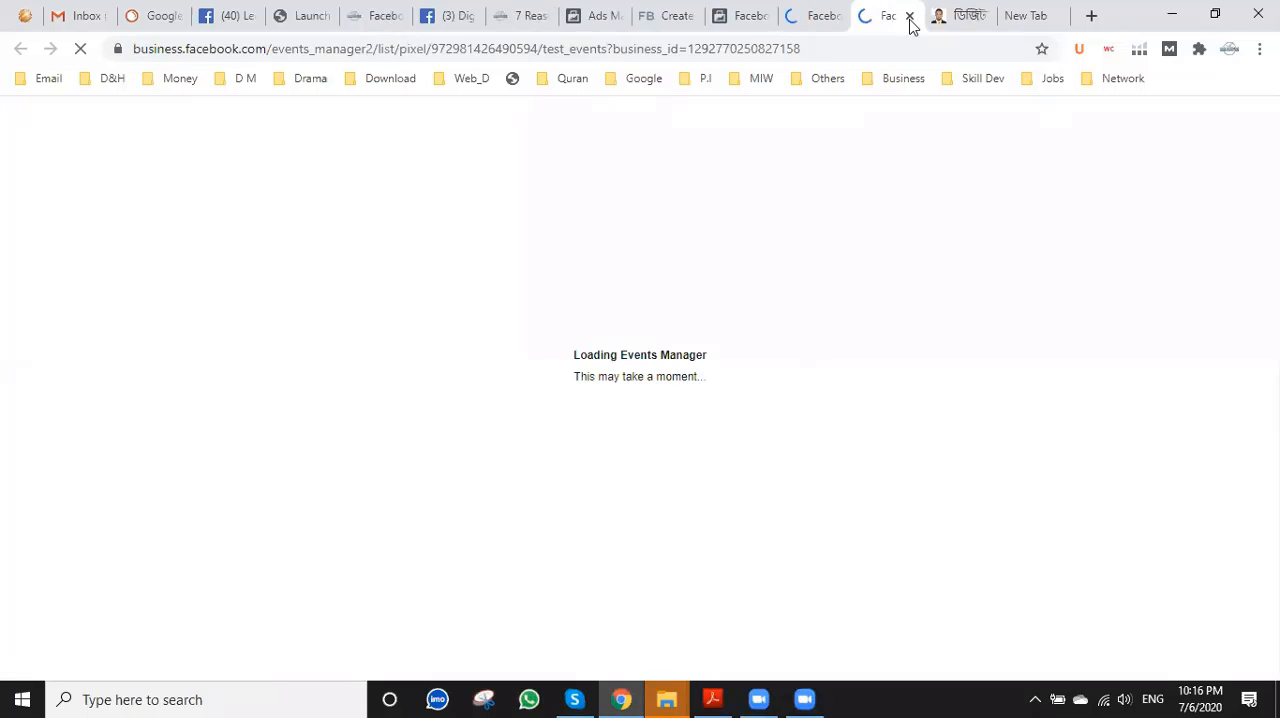
click(742, 16)
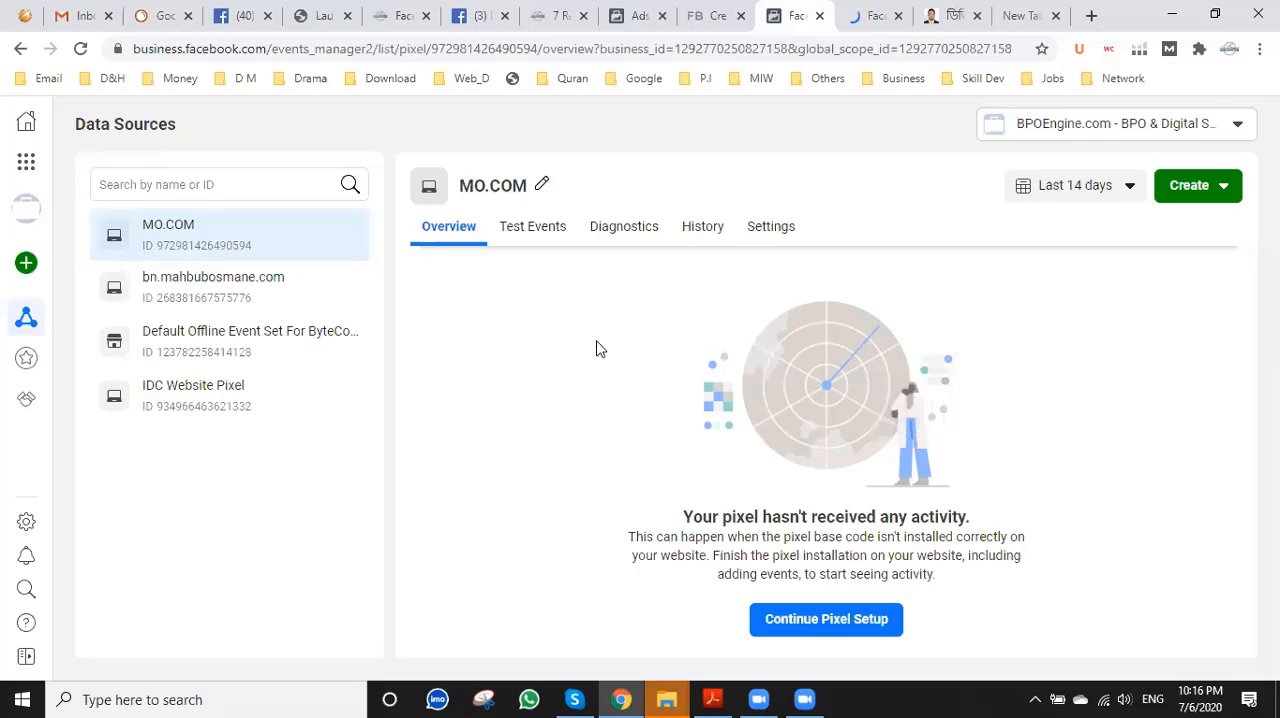
Reopen the MO.COM pixel setup and confirm WordPress as the partner integration.
click(829, 618)
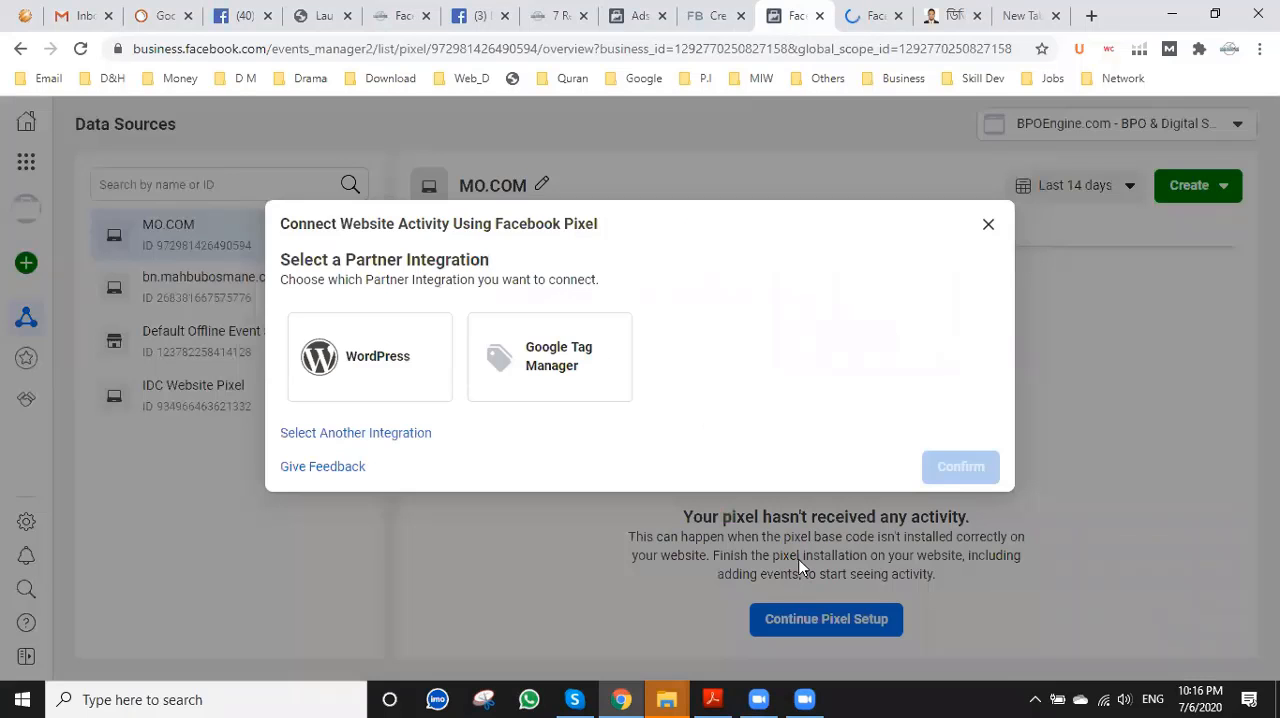
click(371, 368)
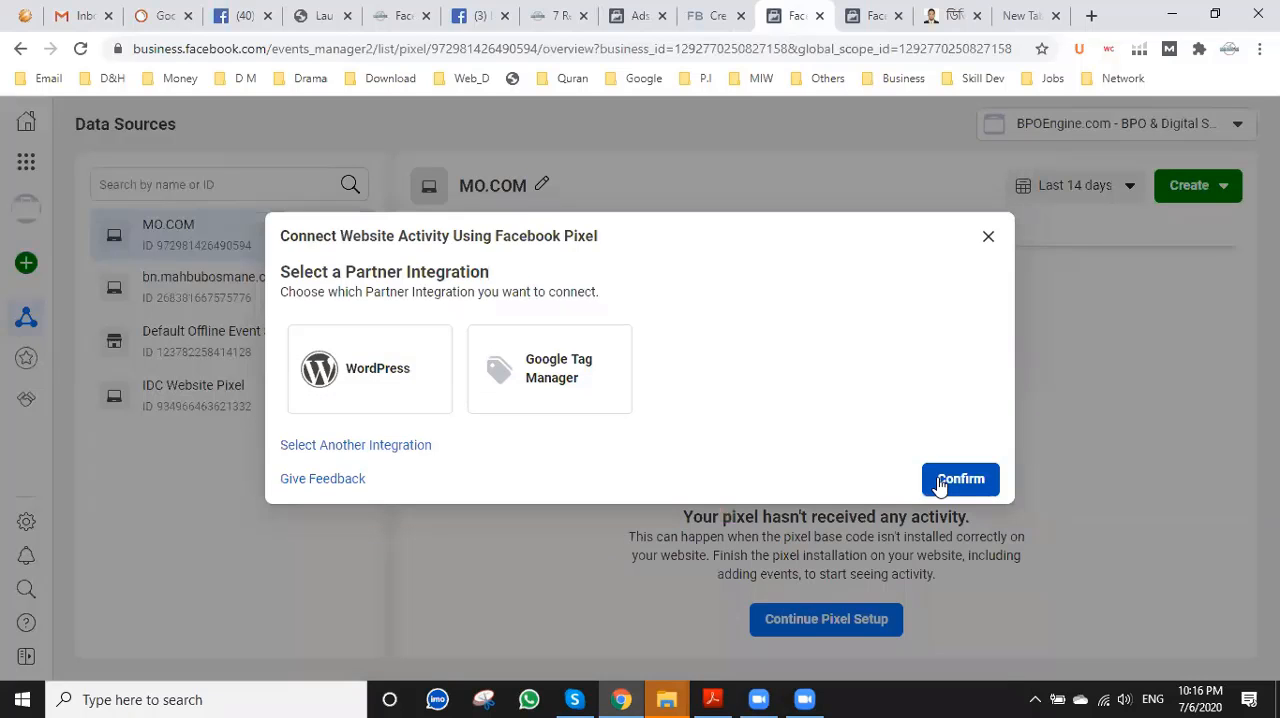
click(940, 483)
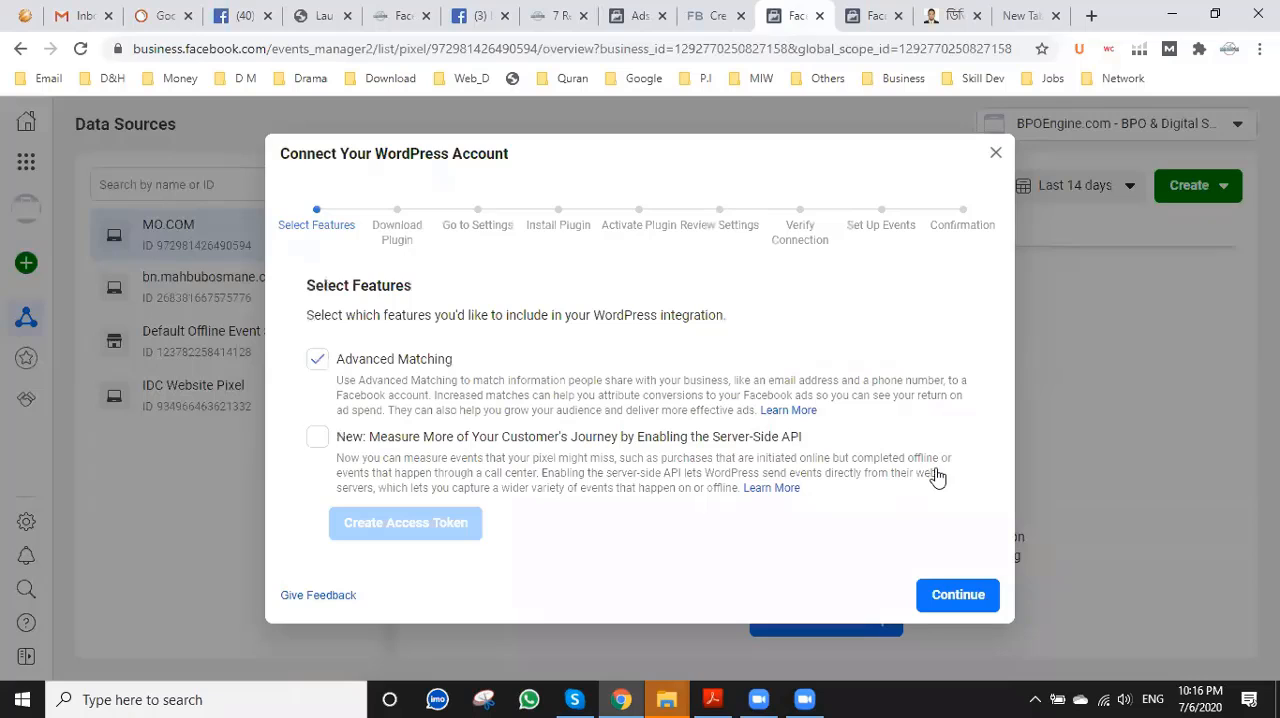
Go through the WordPress connection guide with Advanced Matching kept on, up to the plugin installation instructions, and close it.
click(976, 597)
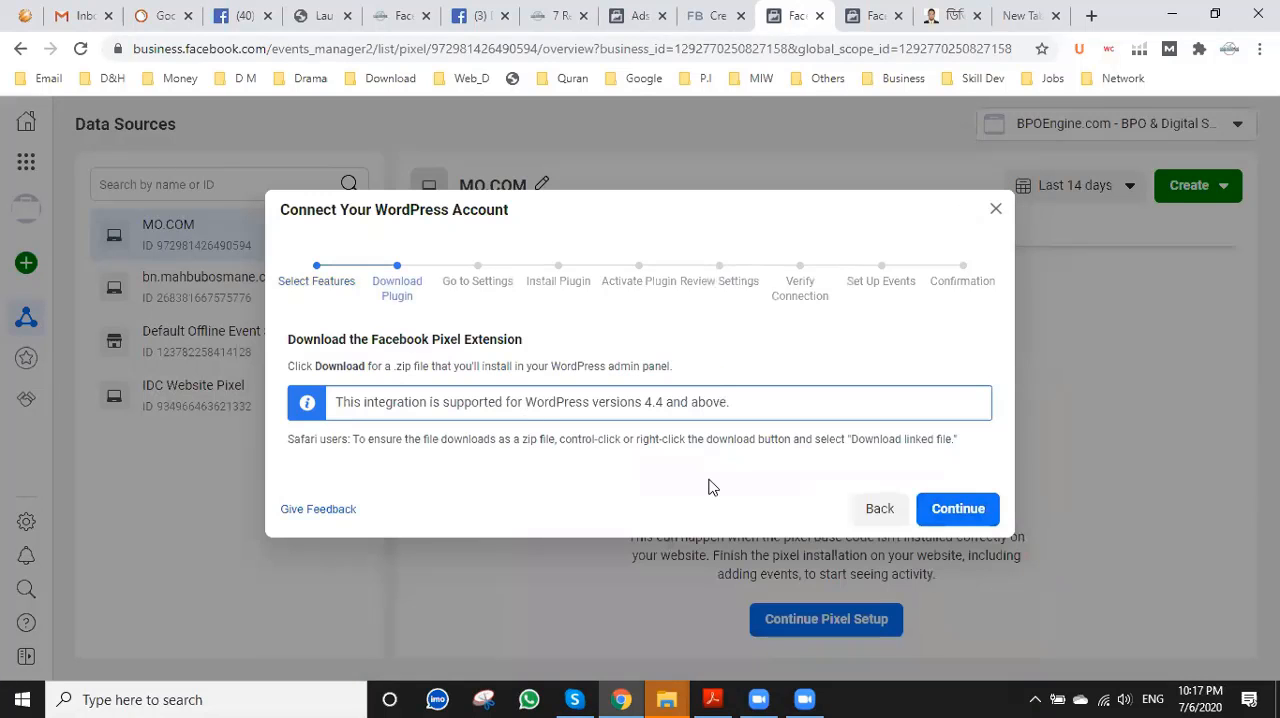
click(948, 509)
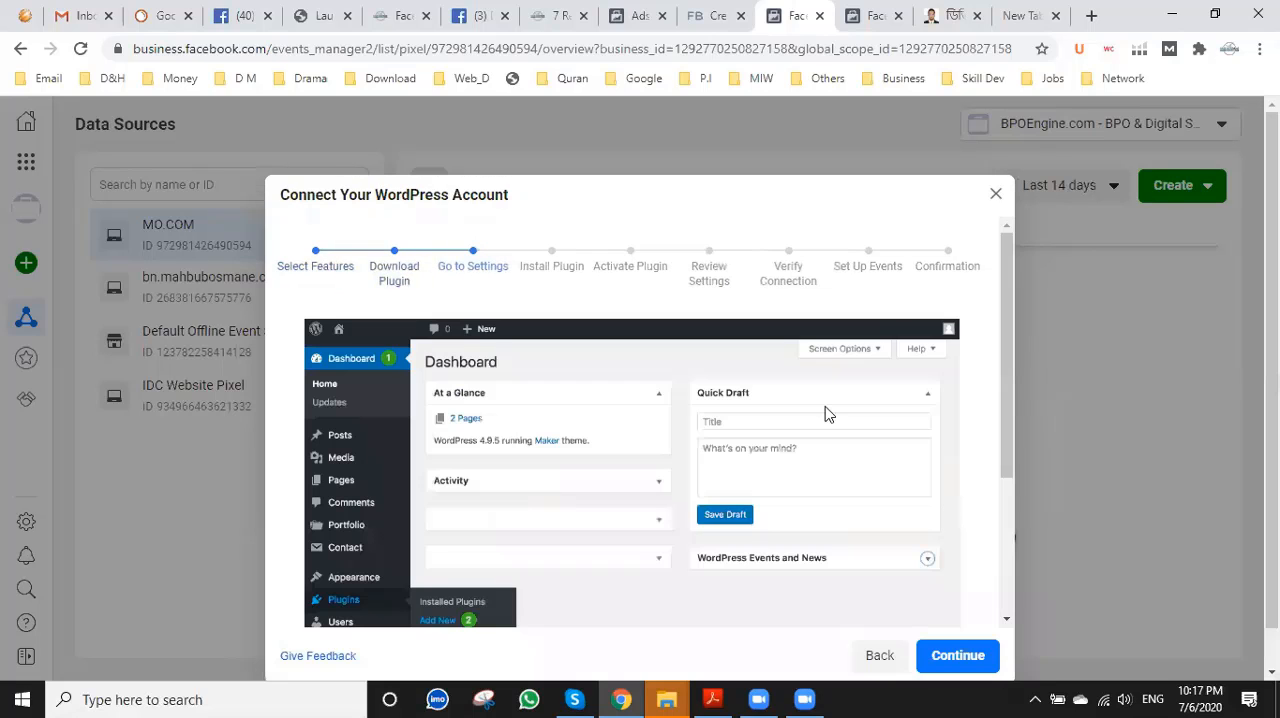
scroll(827, 413, down, 3)
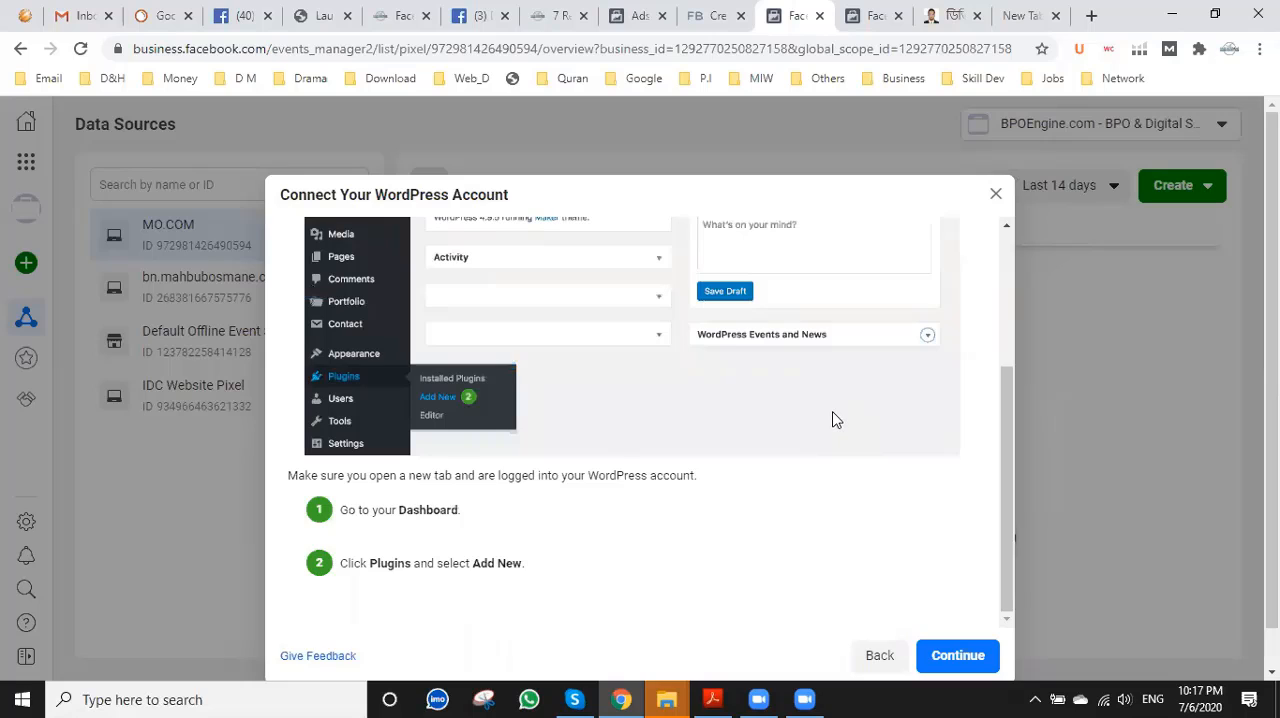
scroll(831, 420, down, 2)
click(960, 616)
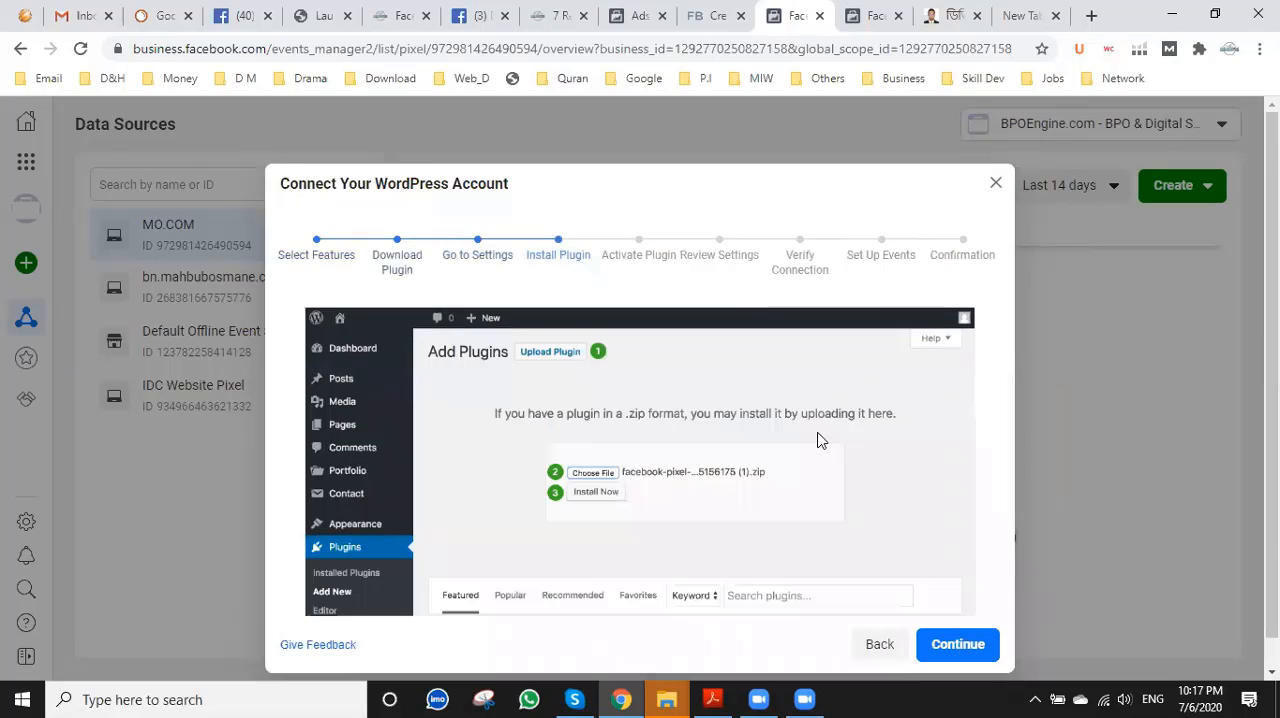
scroll(819, 438, down, 1)
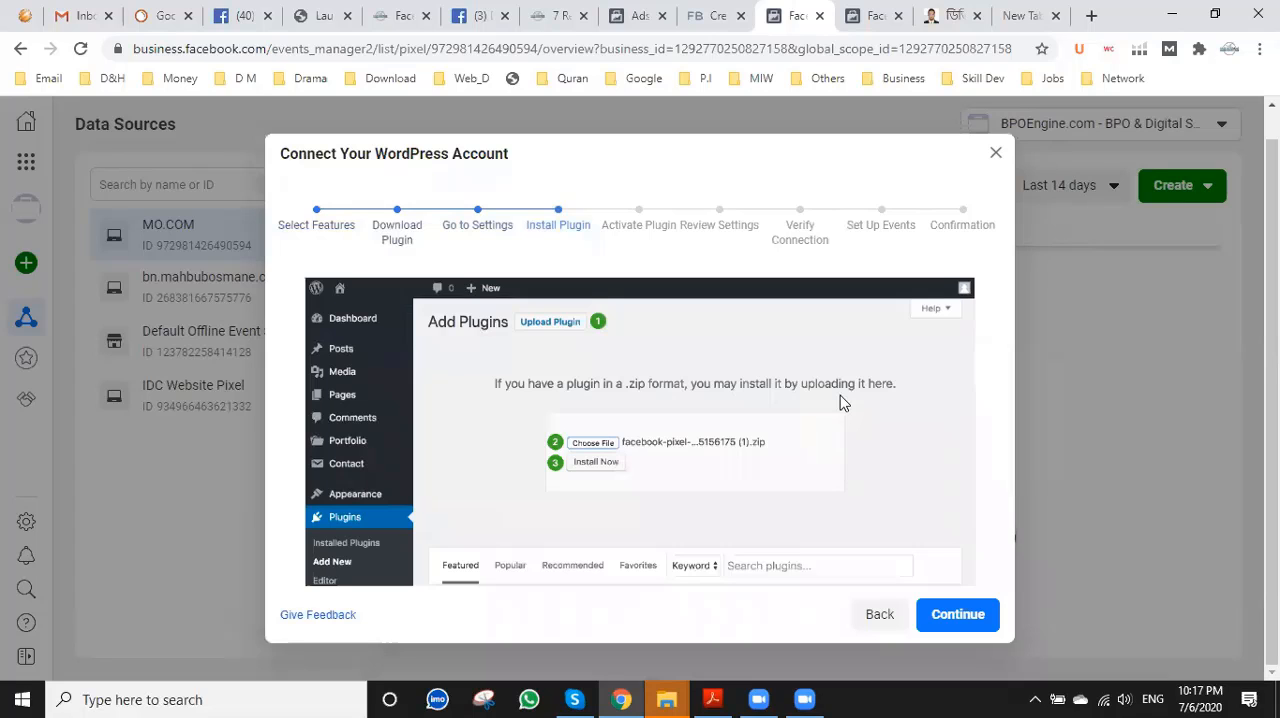
click(995, 152)
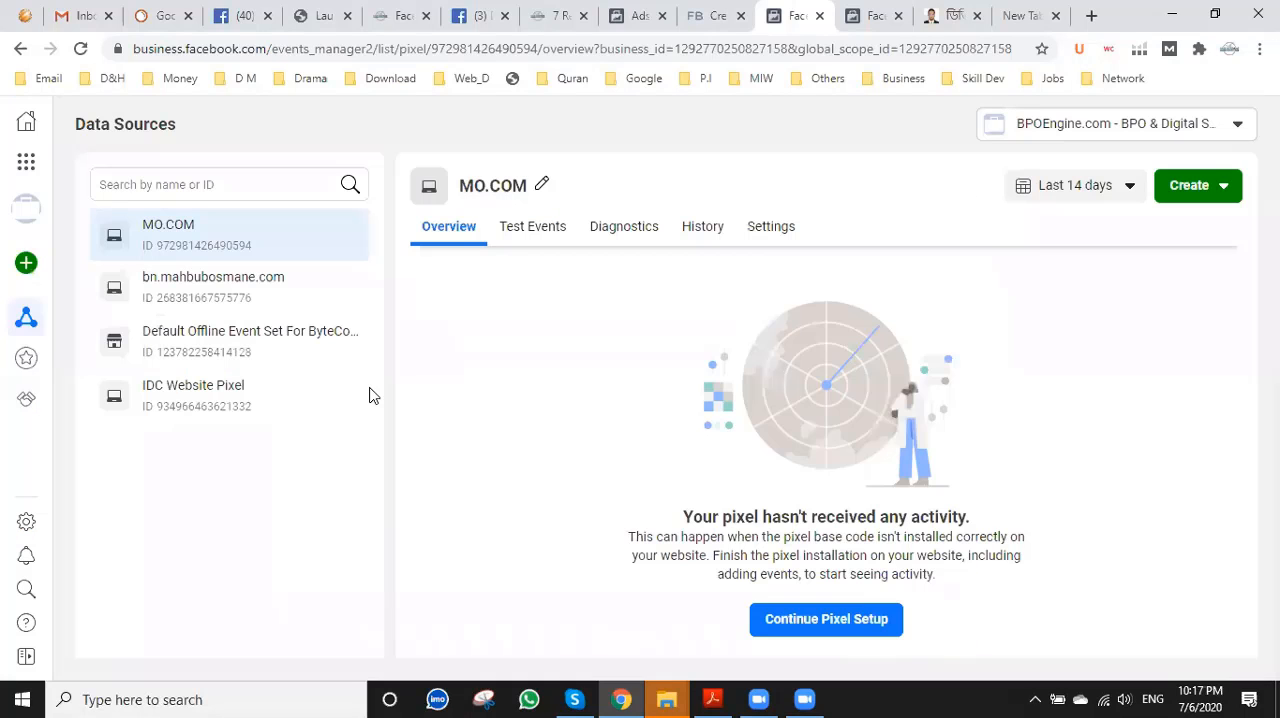
Reopen the pixel setup, review the full list of other partner integrations, and close it without choosing one.
click(826, 620)
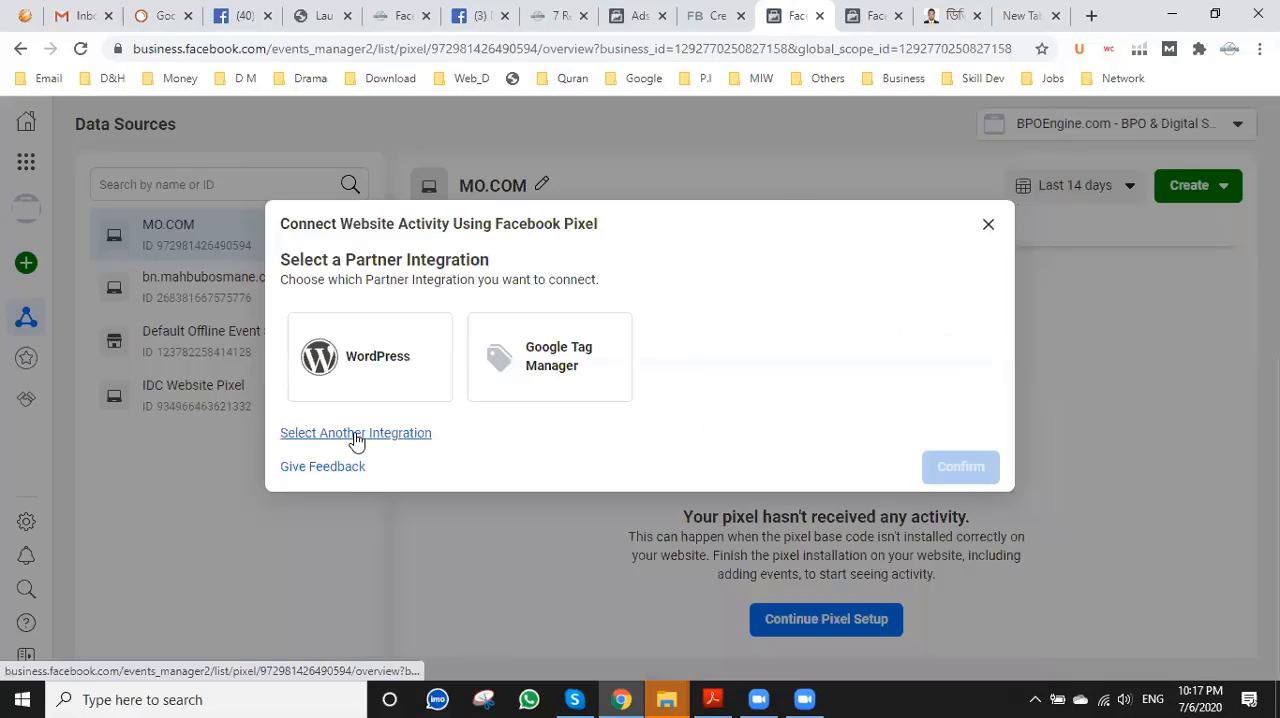
click(356, 436)
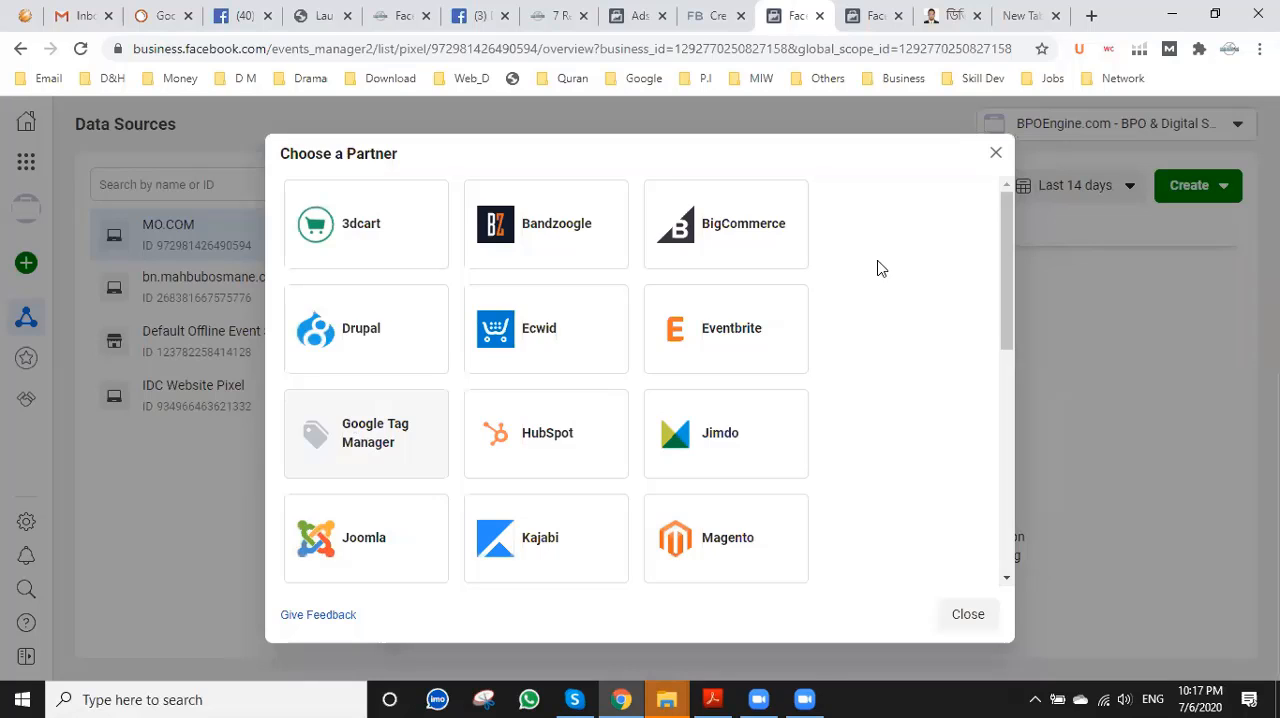
scroll(864, 324, down, 6)
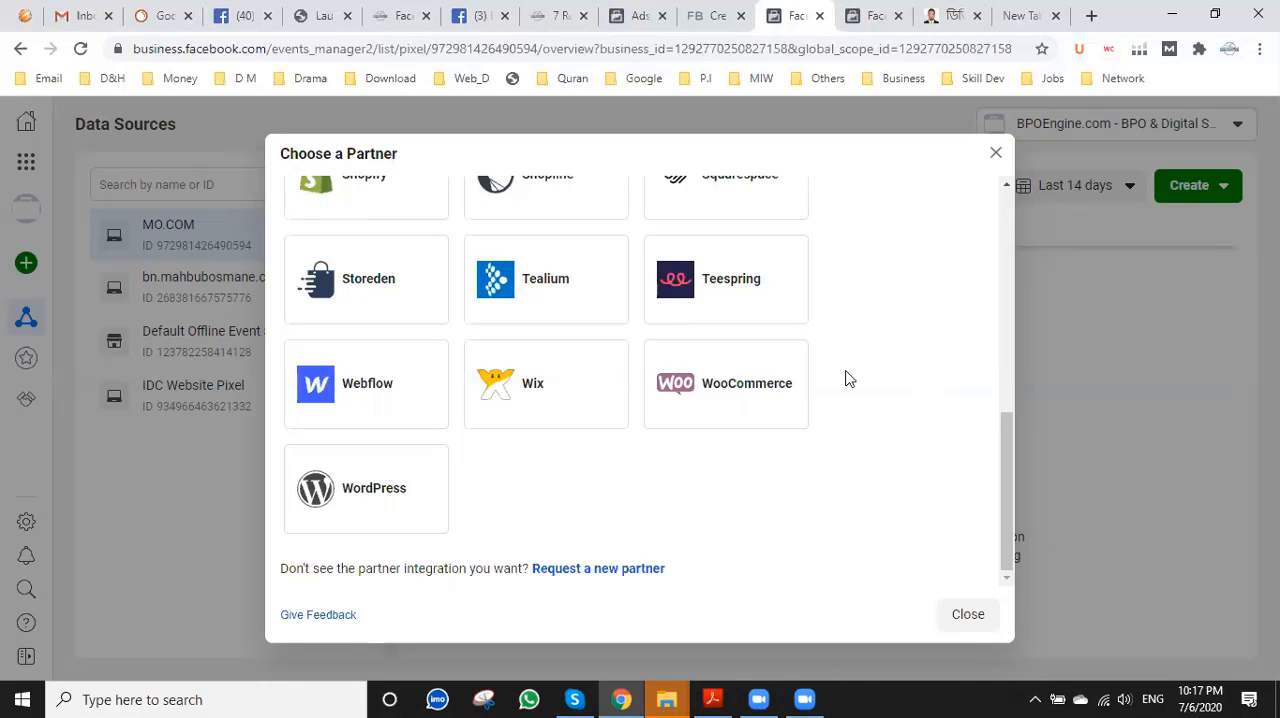
scroll(834, 443, up, 2)
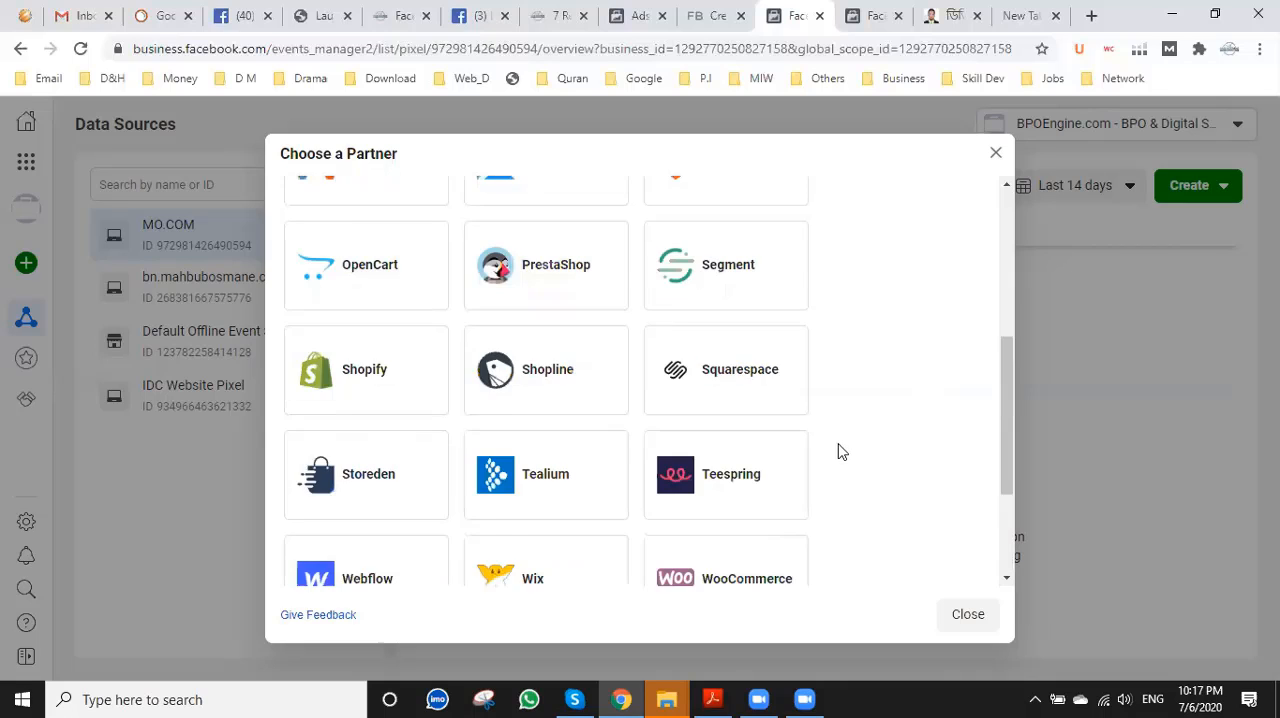
scroll(837, 451, up, 4)
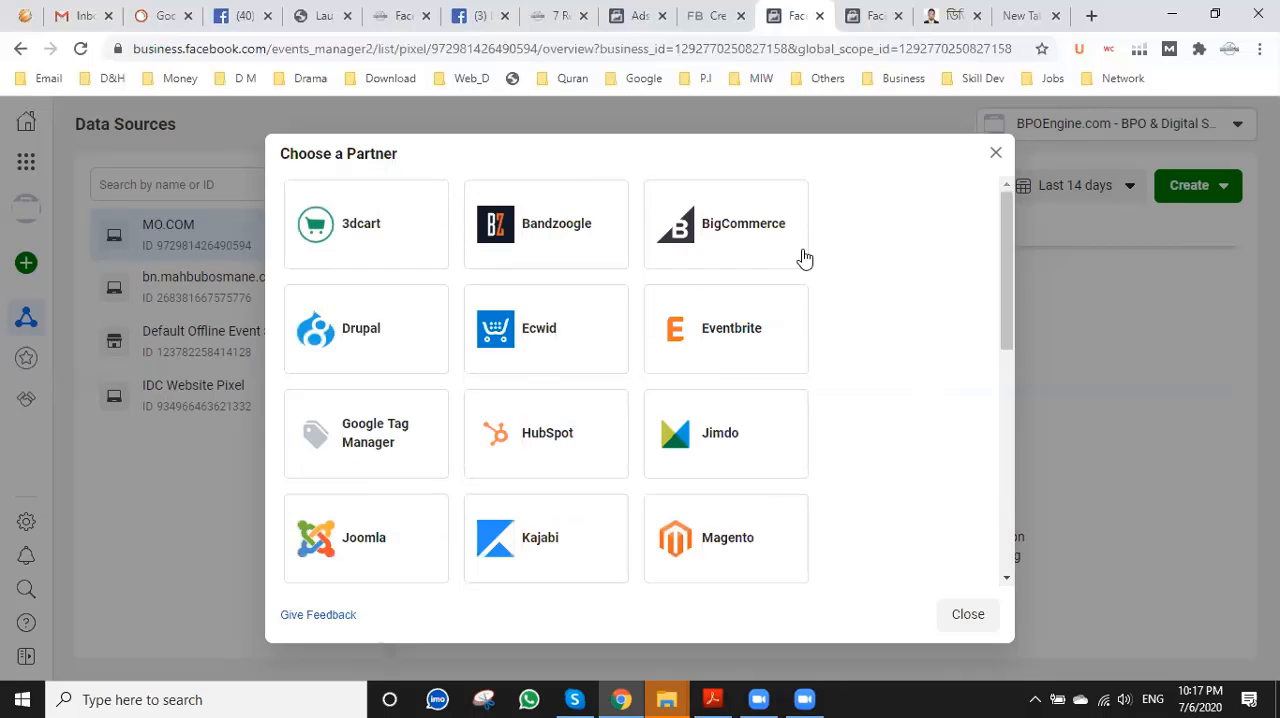
key(Escape)
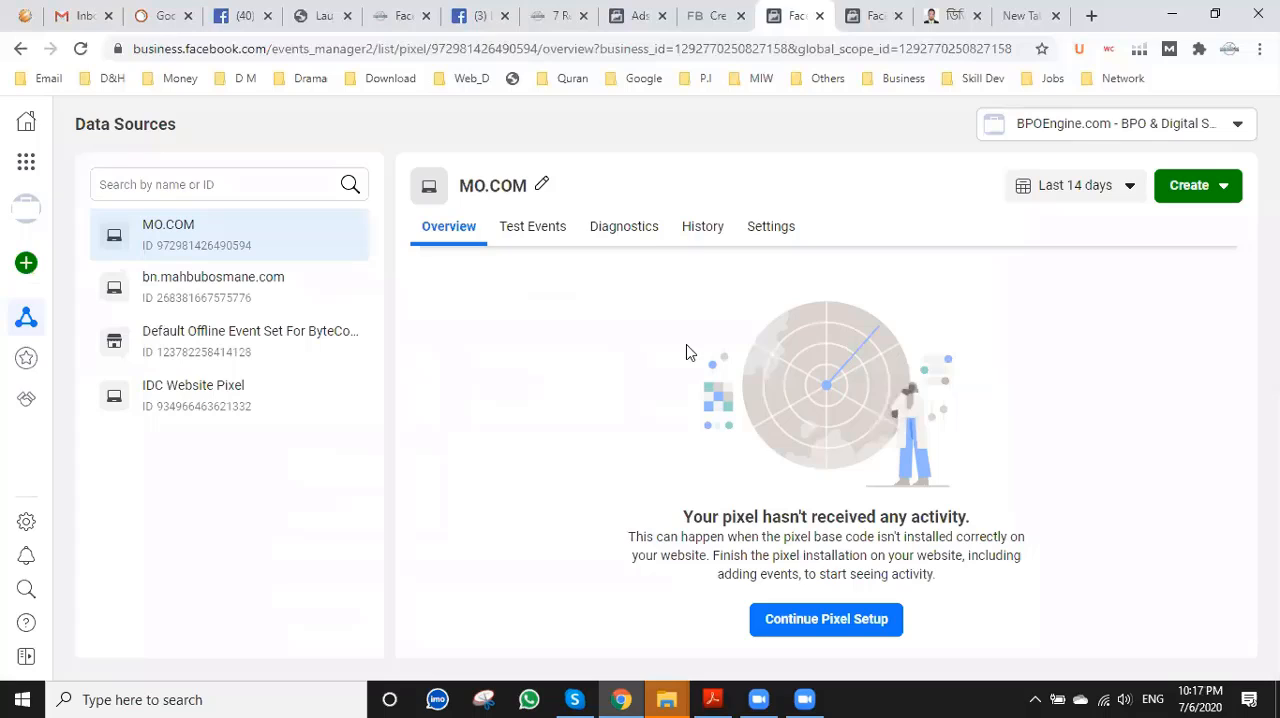
Check the MO.COM pixel's diagnostics, then return to its overview and reopen the partner integration selection.
click(638, 240)
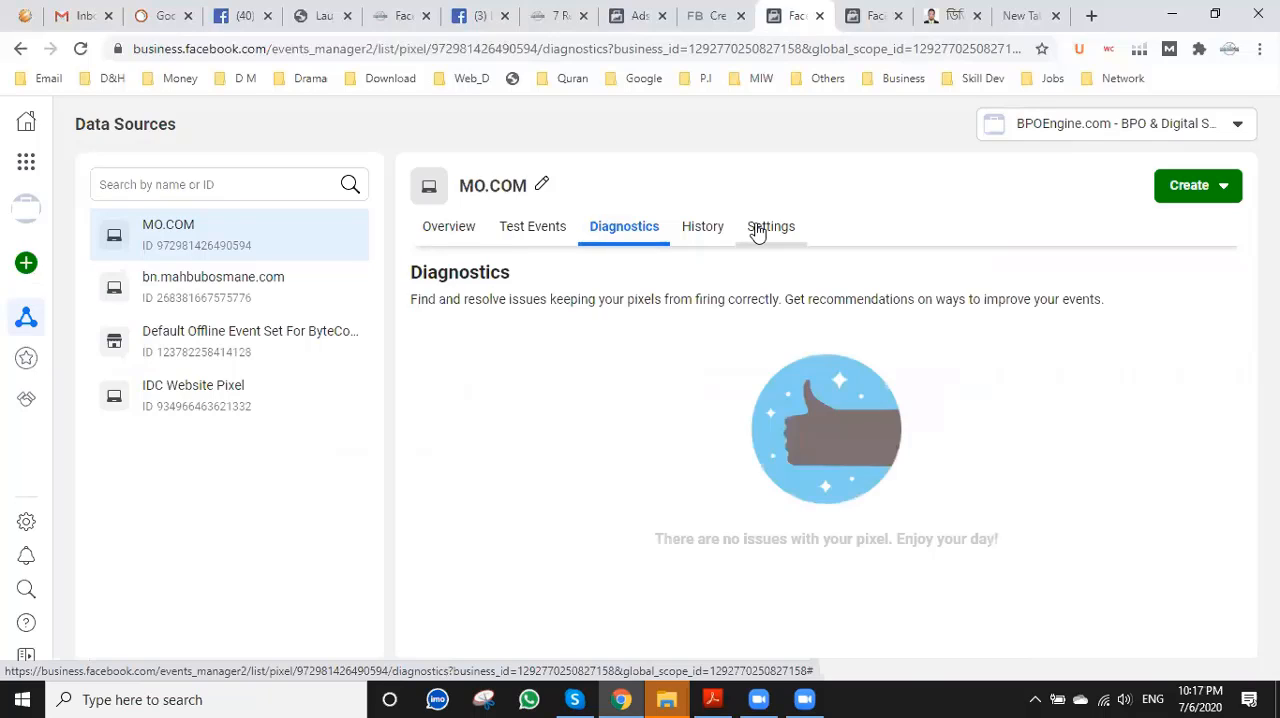
click(199, 233)
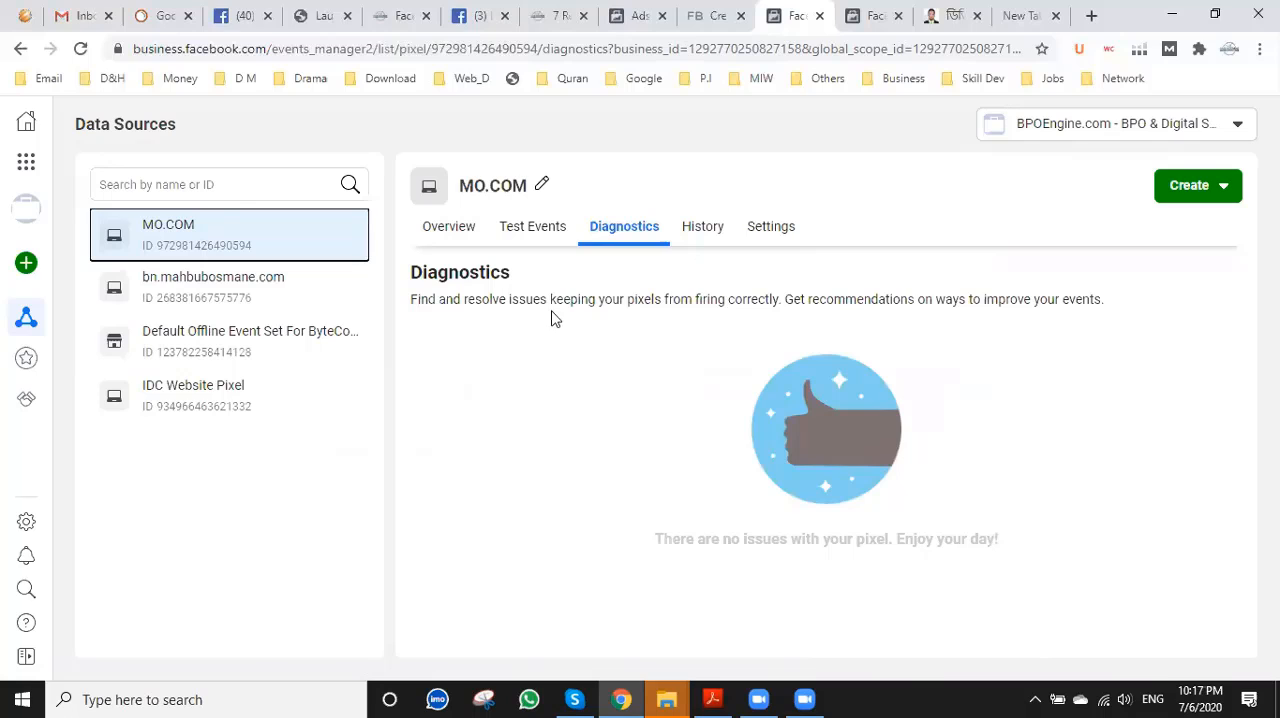
click(451, 228)
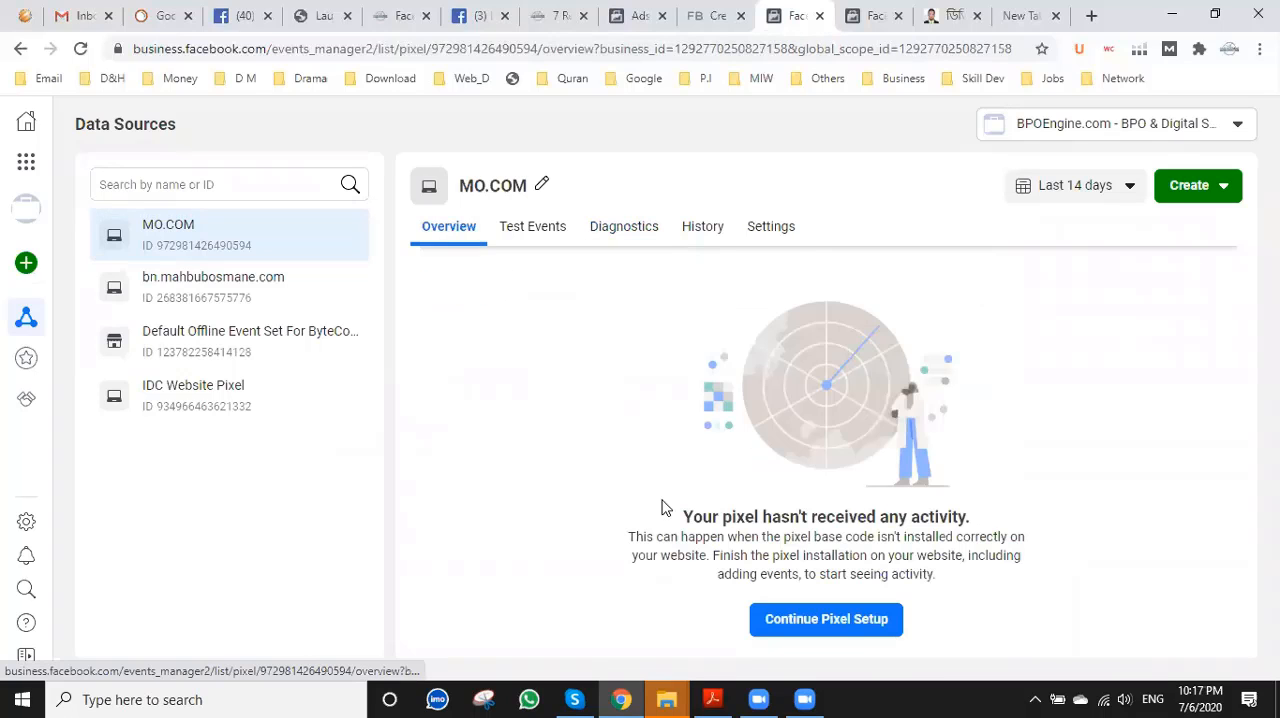
click(836, 619)
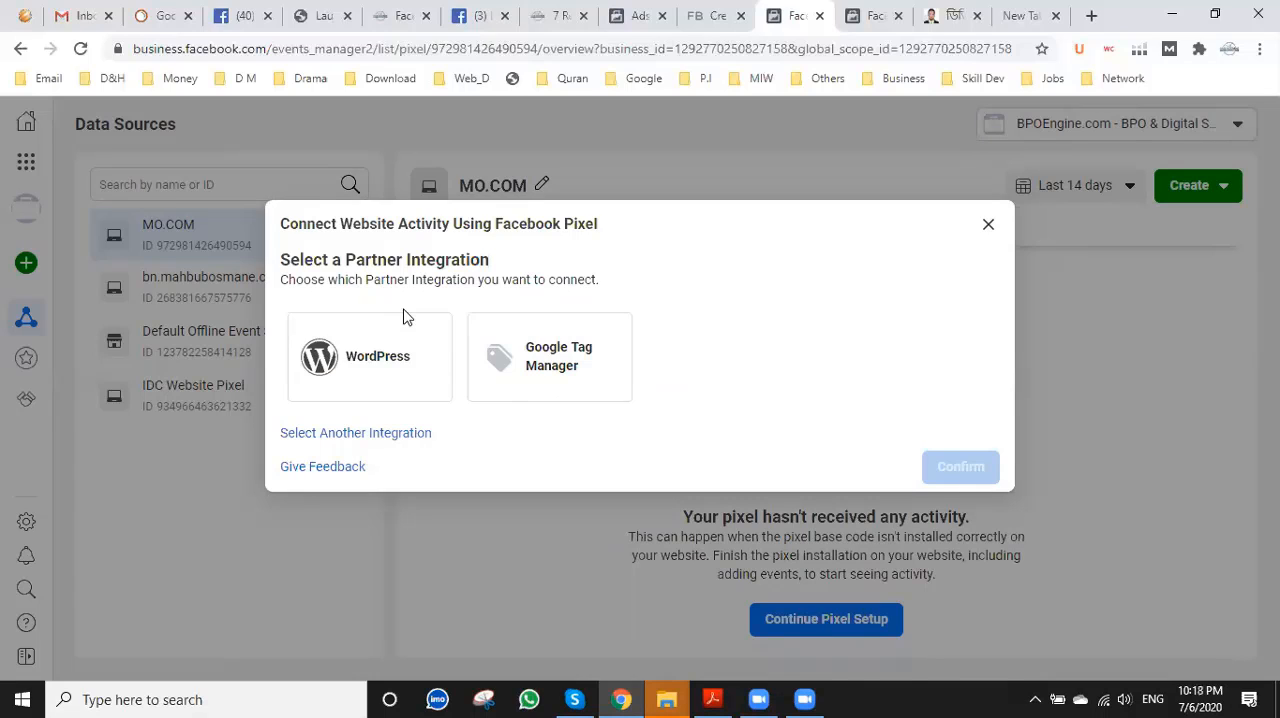
Review the browser and server event testing pages of the MO.COM pixel.
click(879, 12)
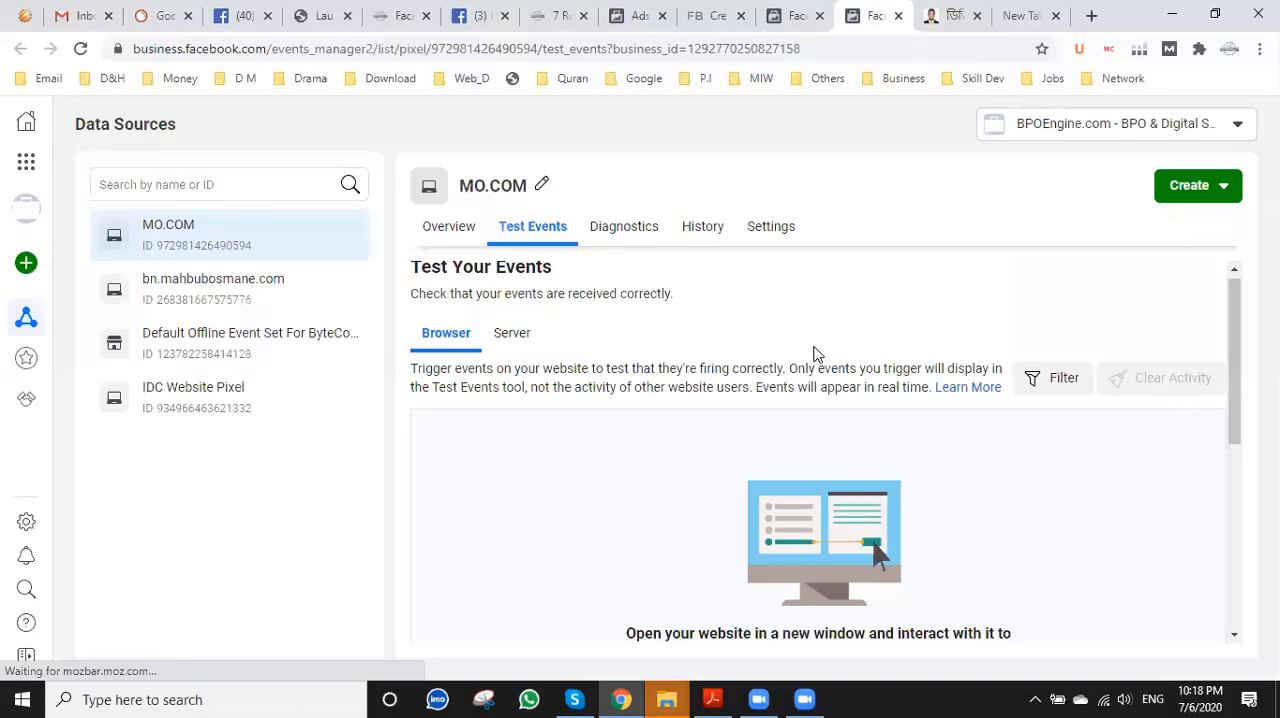
scroll(814, 354, down, 5)
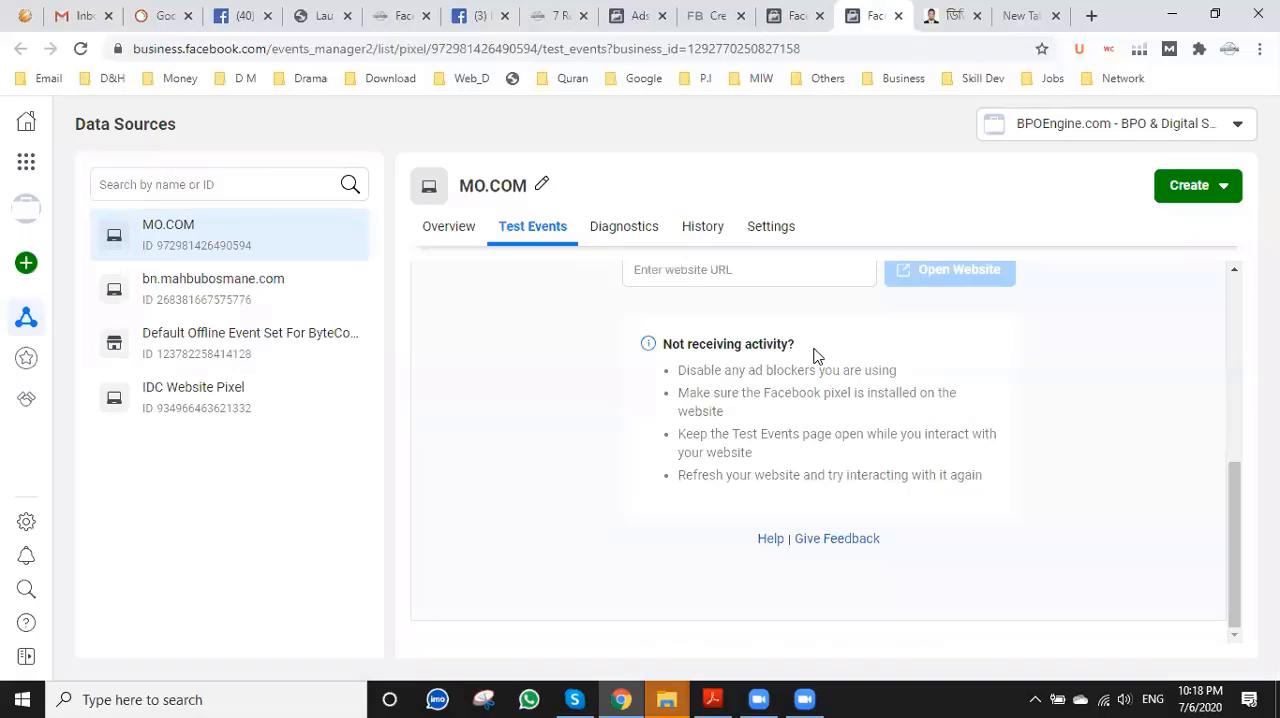
scroll(897, 190, up, 5)
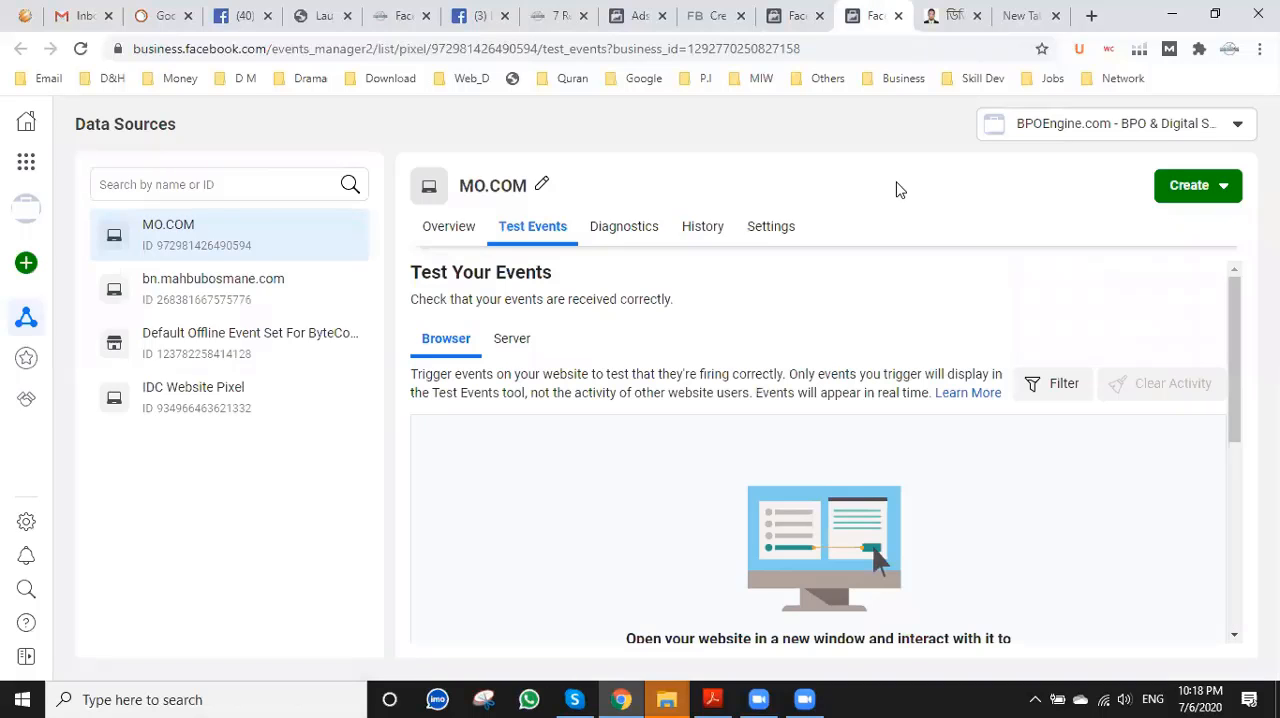
click(512, 345)
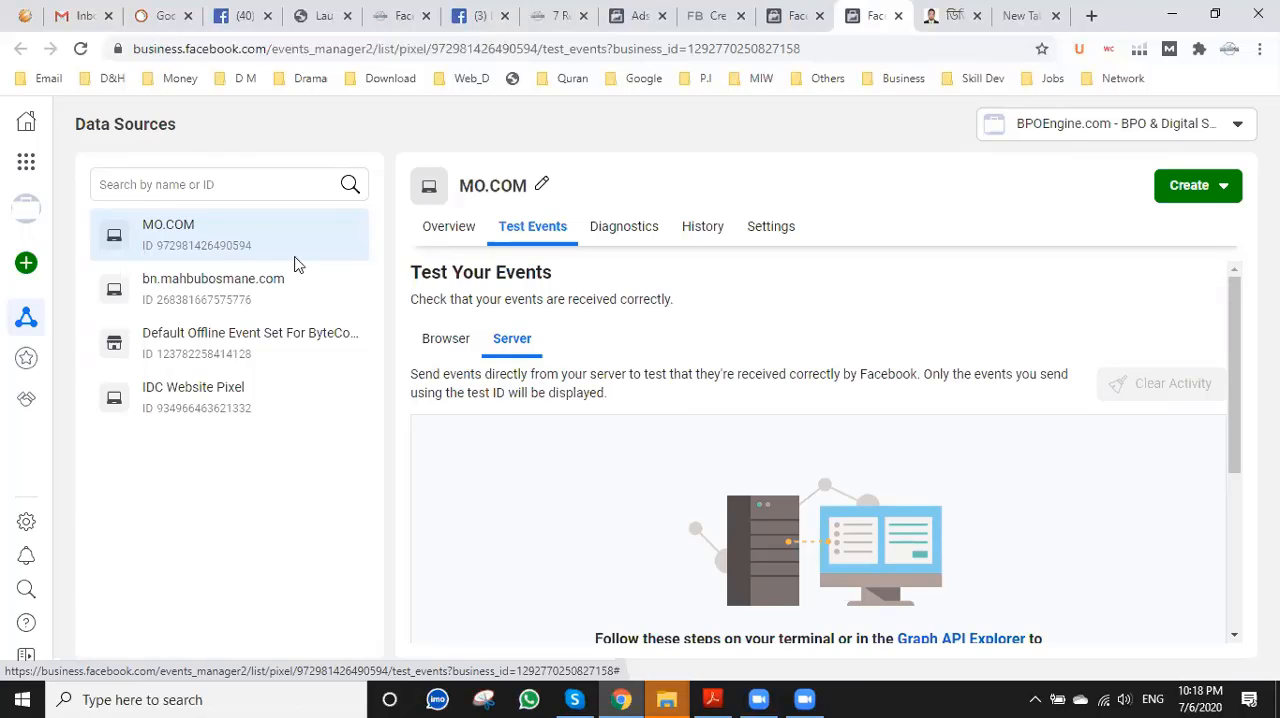
Return to the MO.COM pixel's overview and copy its pixel ID from the data source list.
click(263, 237)
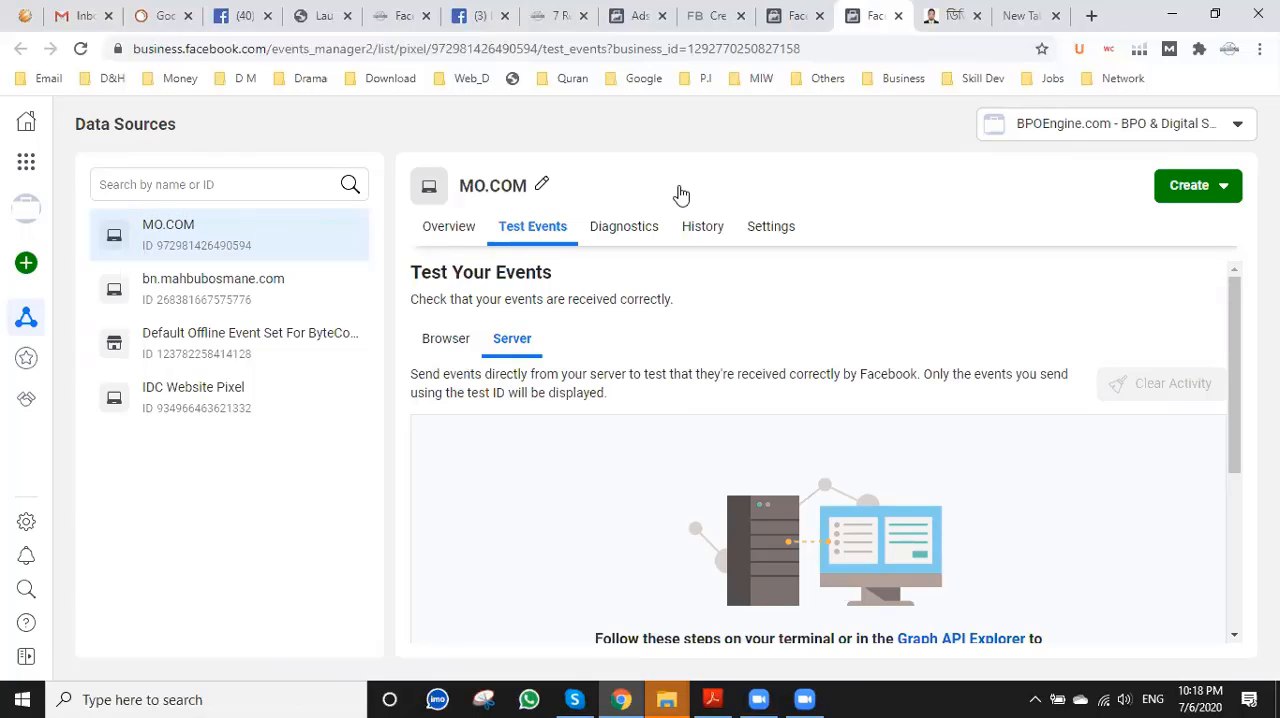
click(441, 229)
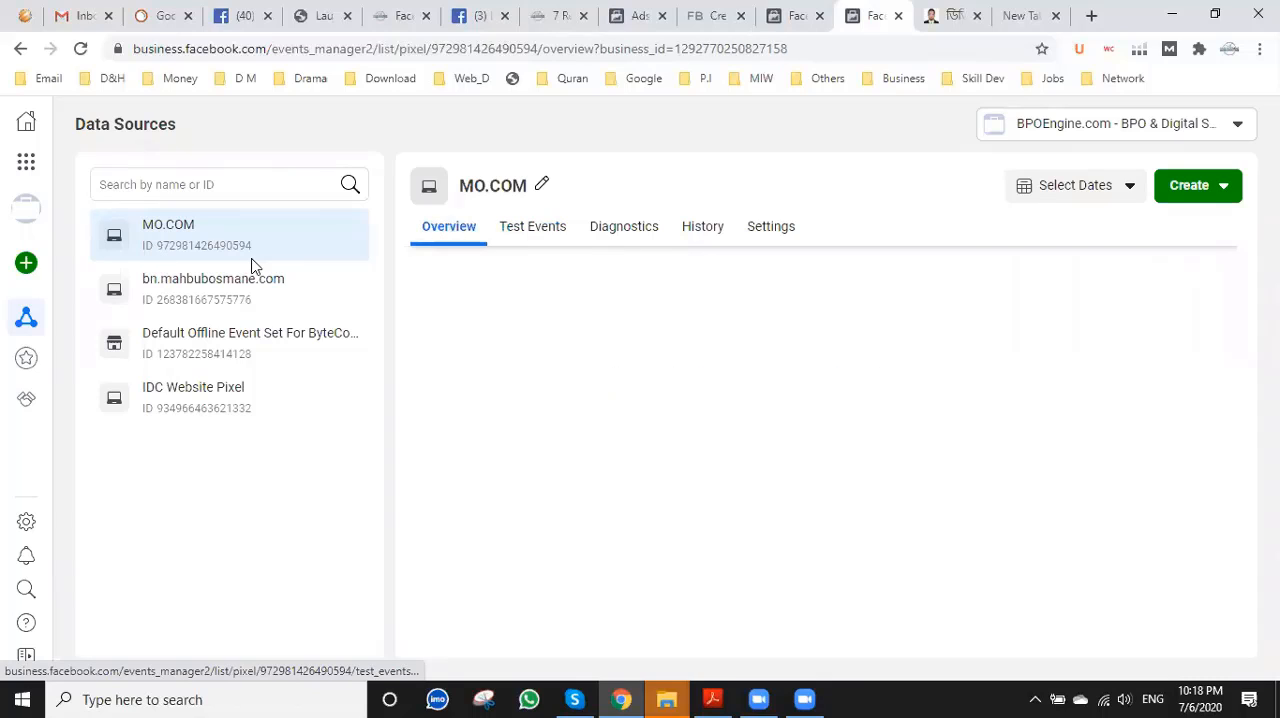
double_click(263, 263)
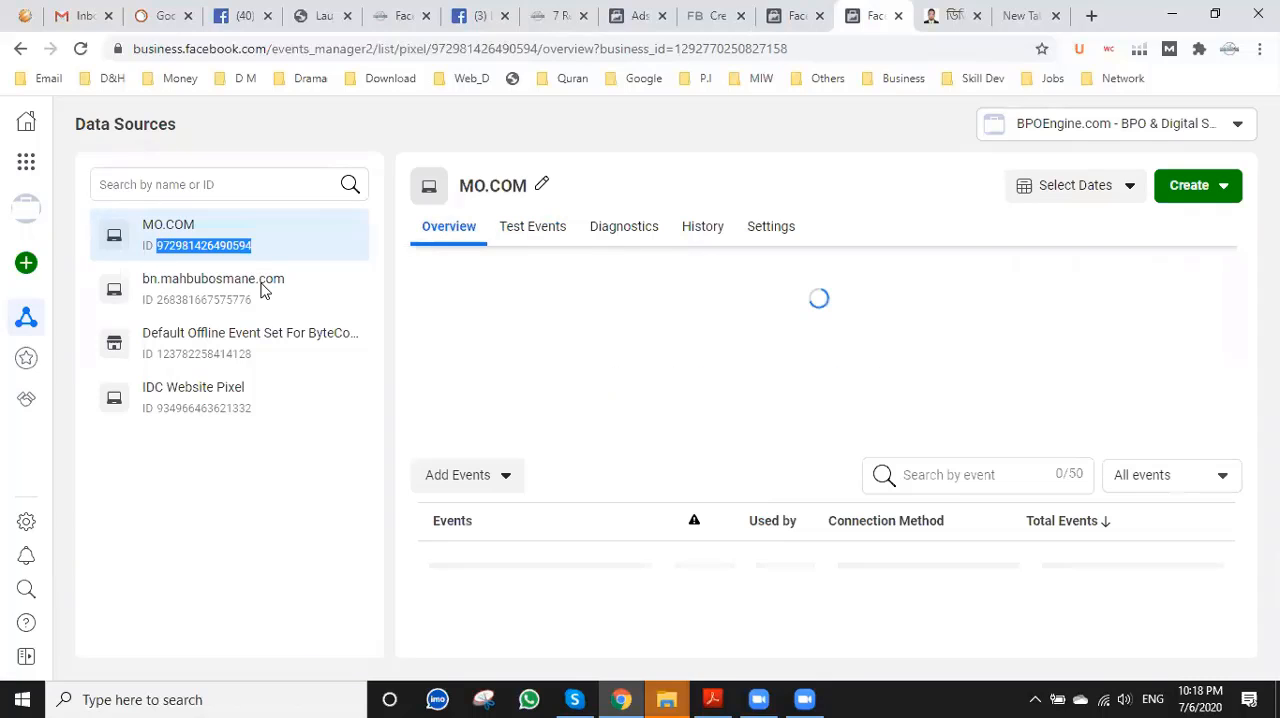
right_click(222, 244)
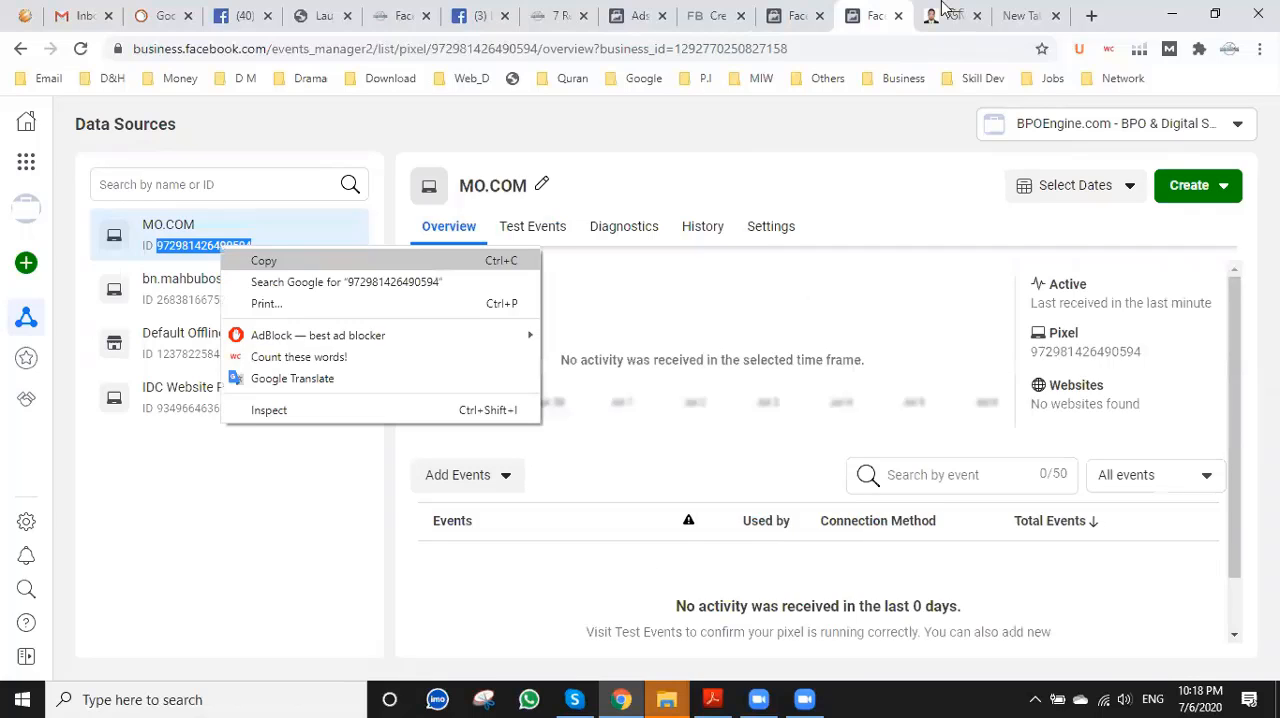
click(262, 259)
Close the Bengali digital marketing course page and load mahbubosmane.com/wp-admin in the empty browser tab.
click(1022, 12)
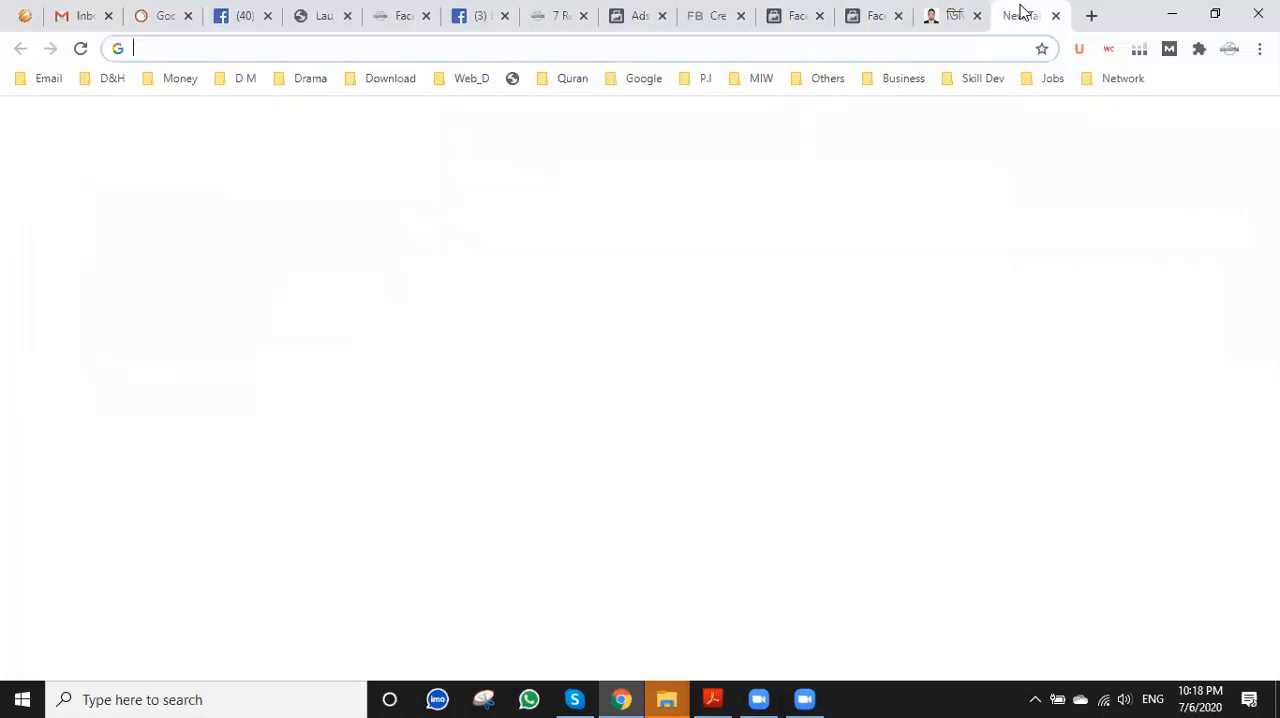
click(962, 24)
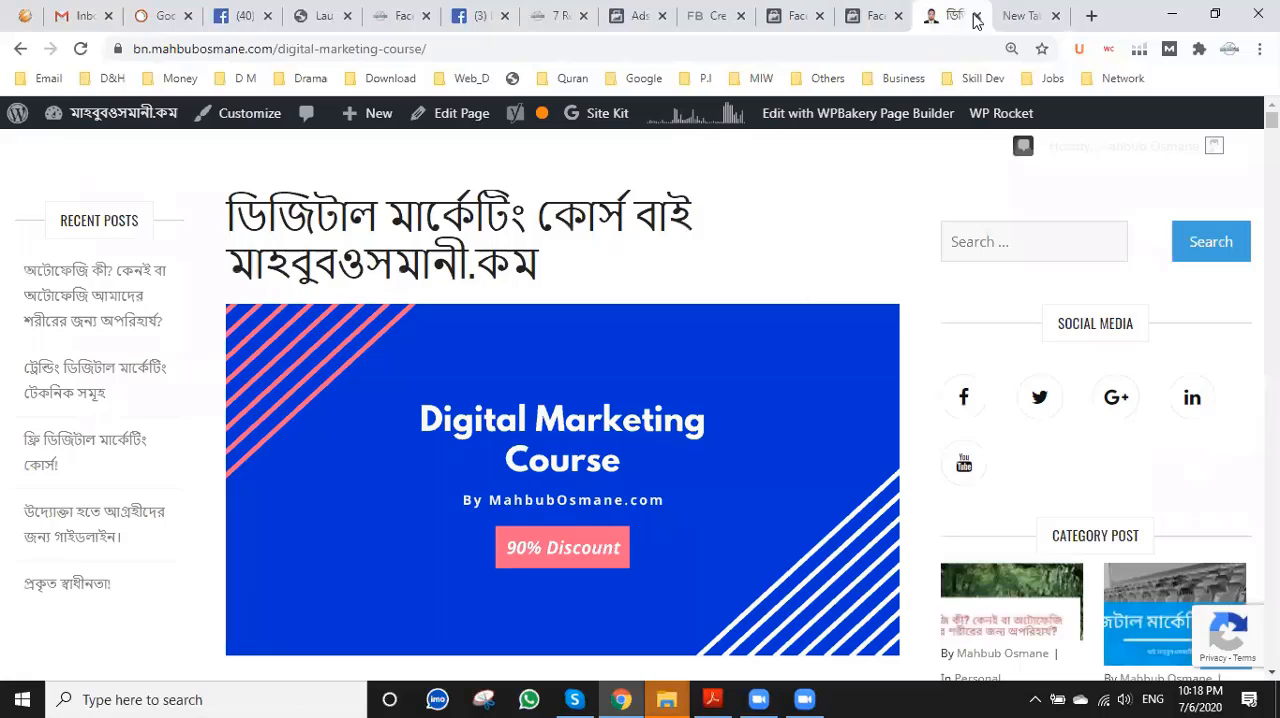
key(ctrl+w)
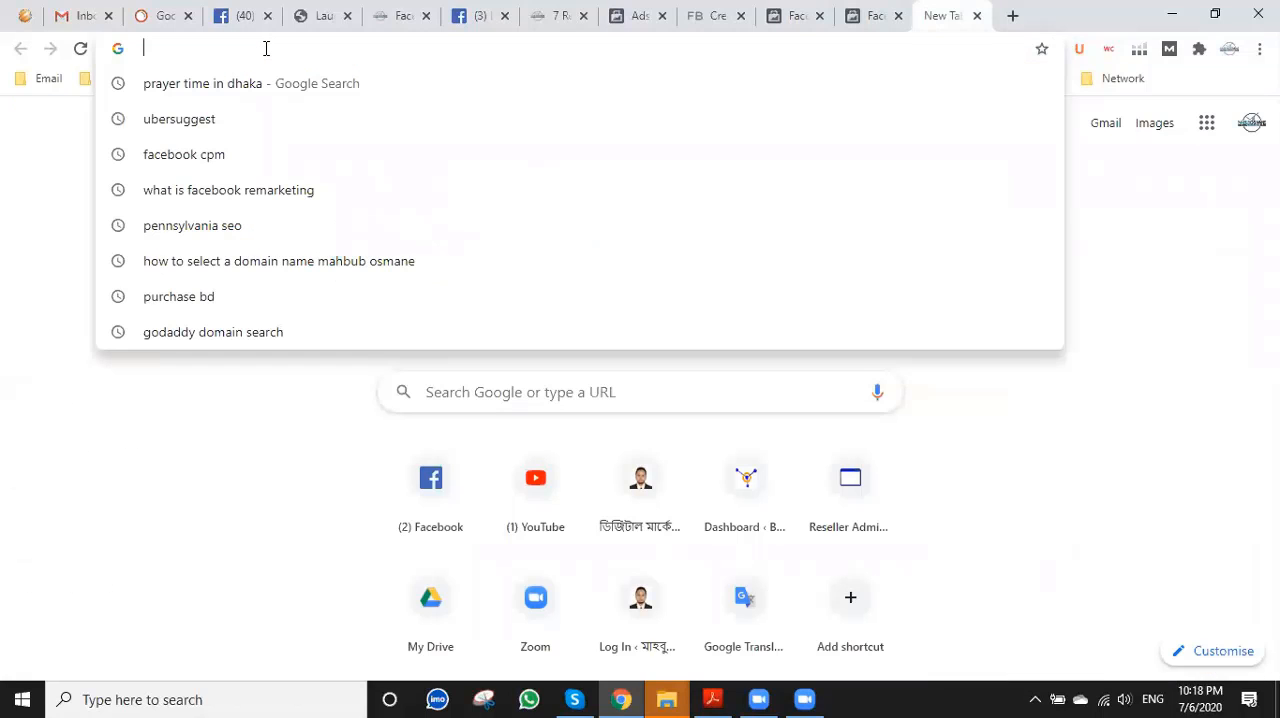
text(m)
key(Right)
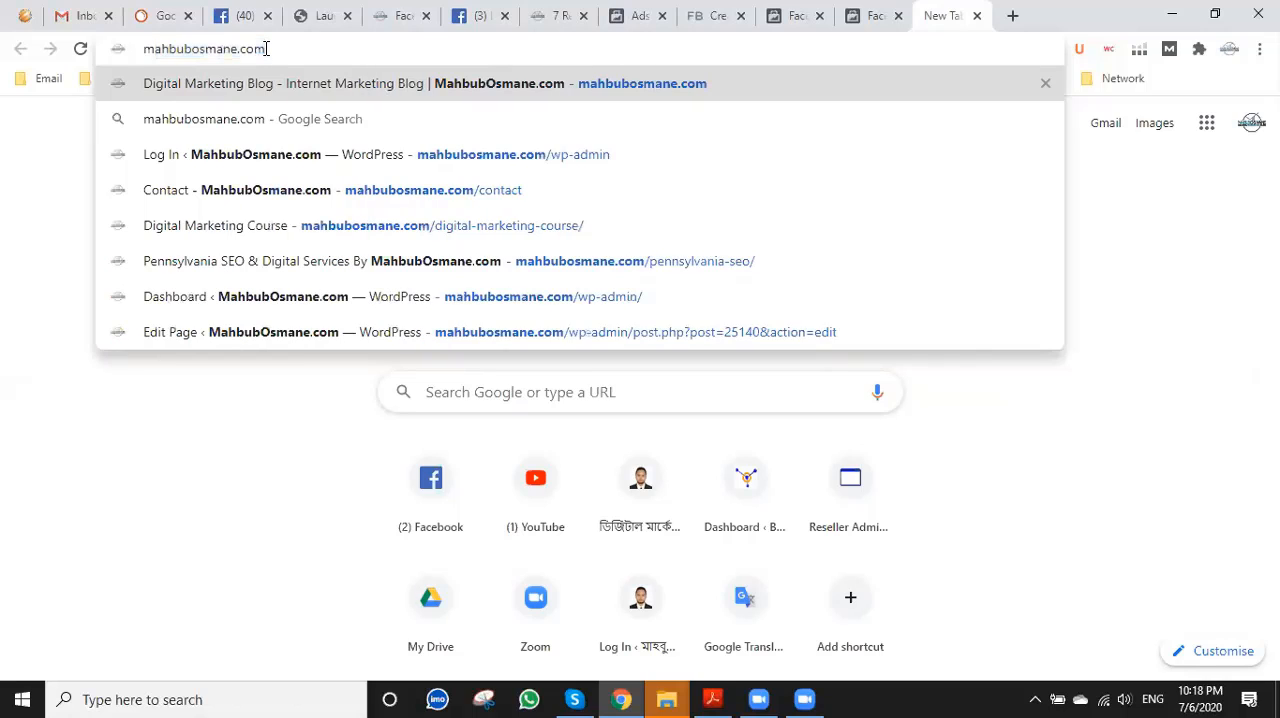
text(/)
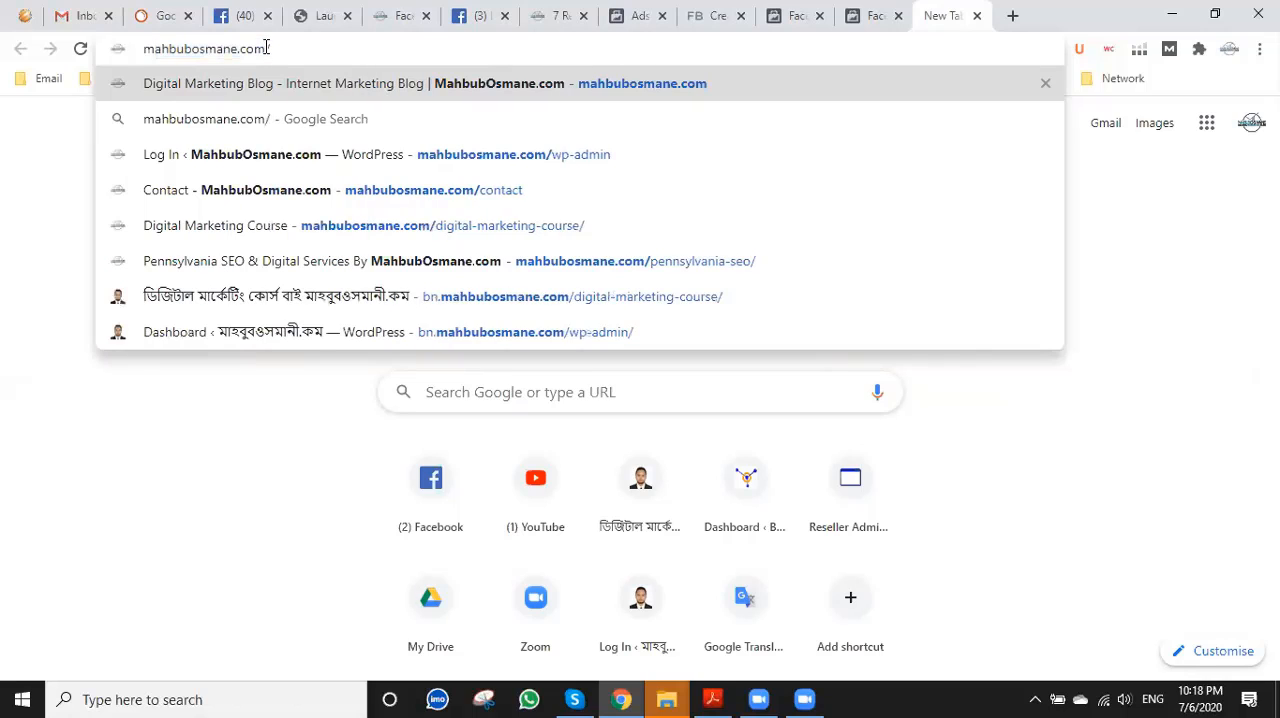
text(w)
key(Right)
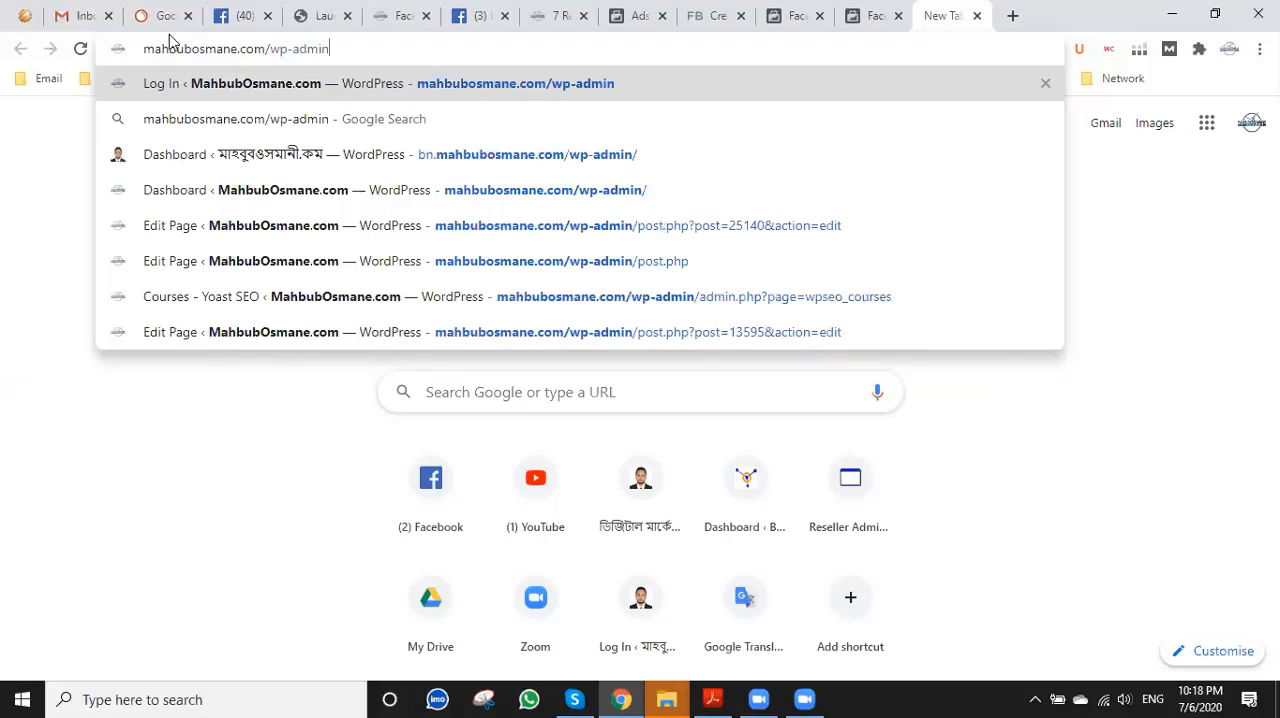
key(Return)
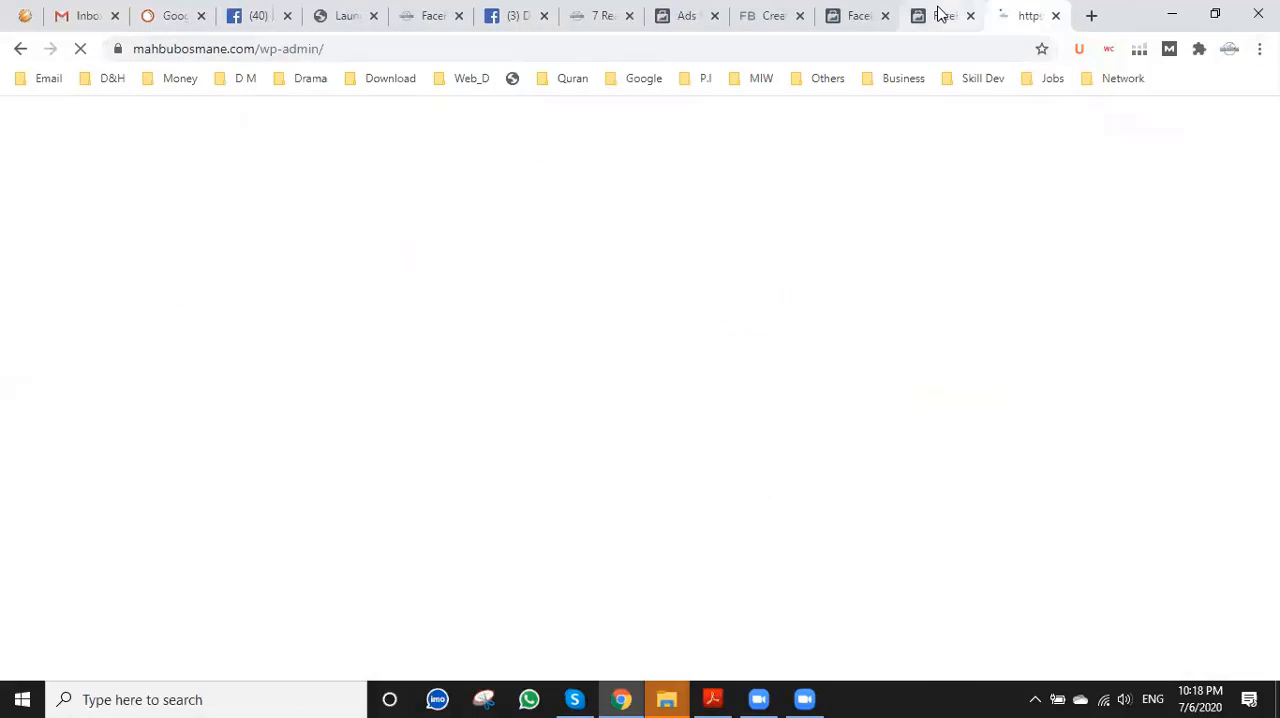
Open the installed plugins list in the mahbubosmane.com WordPress admin and go on to adding a new plugin.
click(940, 15)
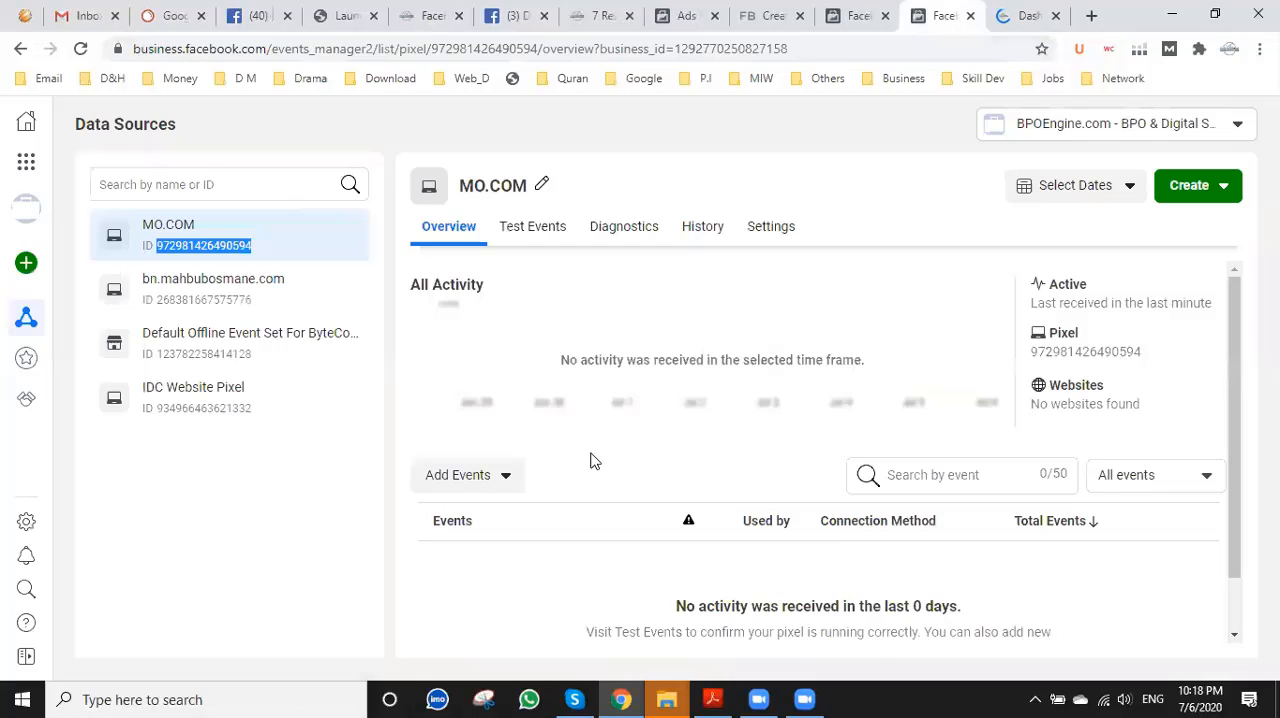
click(1027, 15)
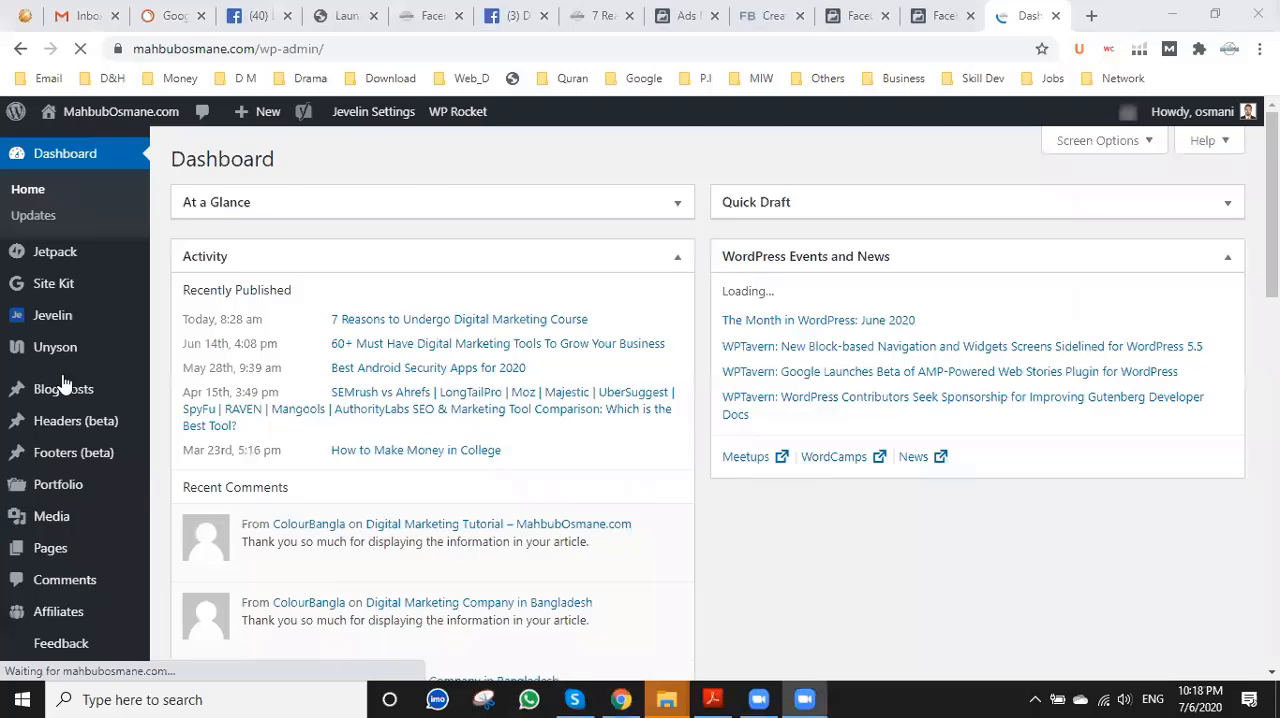
scroll(62, 383, down, 3)
scroll(62, 383, down, 1)
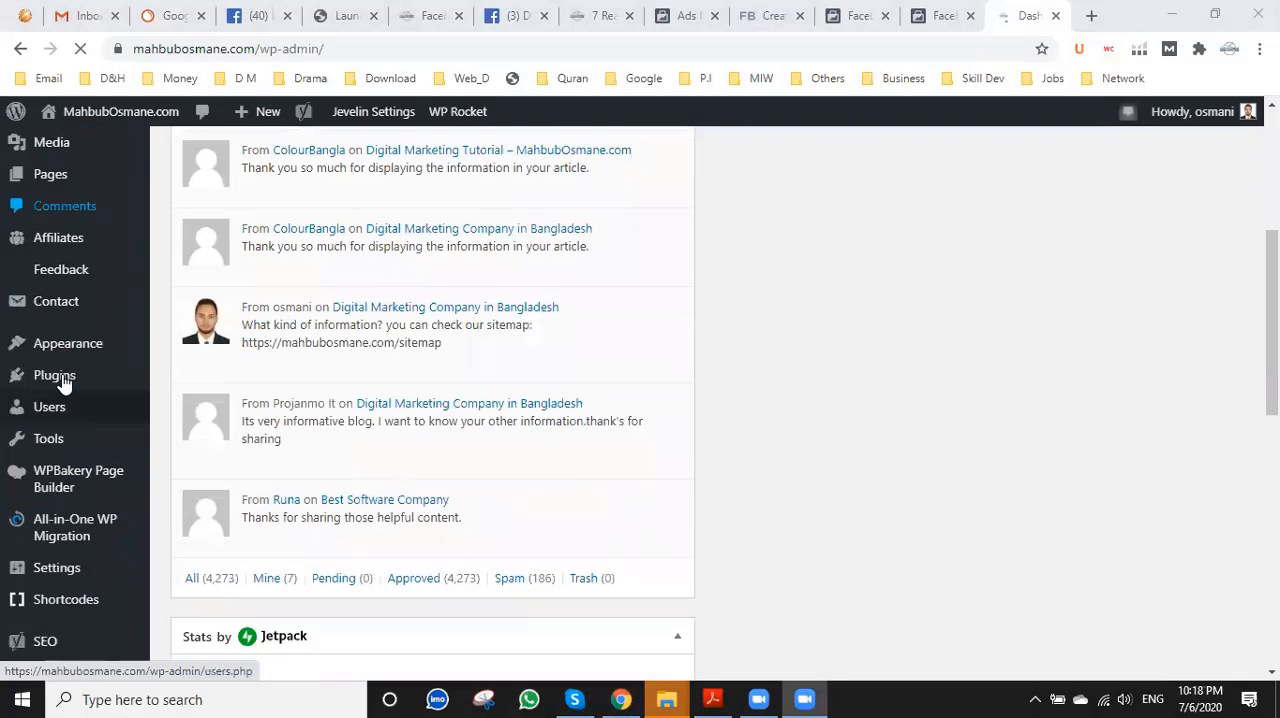
click(62, 383)
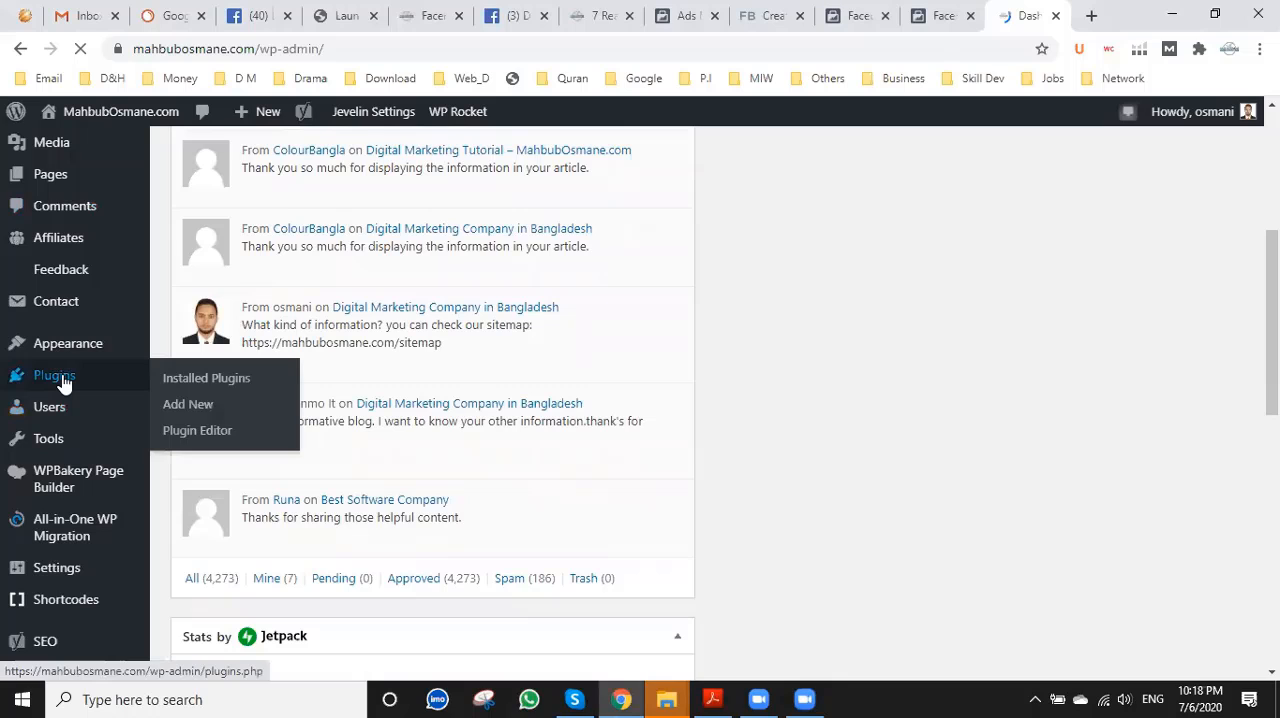
click(62, 383)
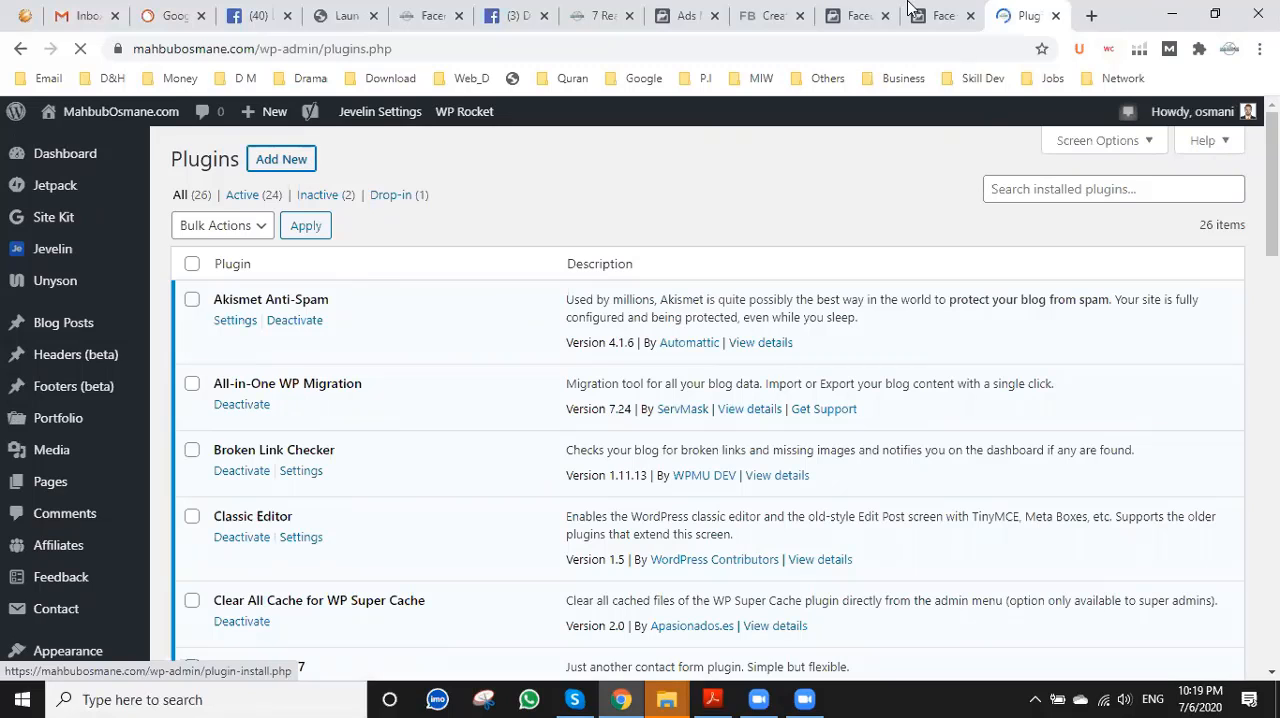
In Events Manager, close the partner integration selection, review the bn.mahbubosmane.com pixel's activity overview, and return to the MO.COM pixel.
click(852, 12)
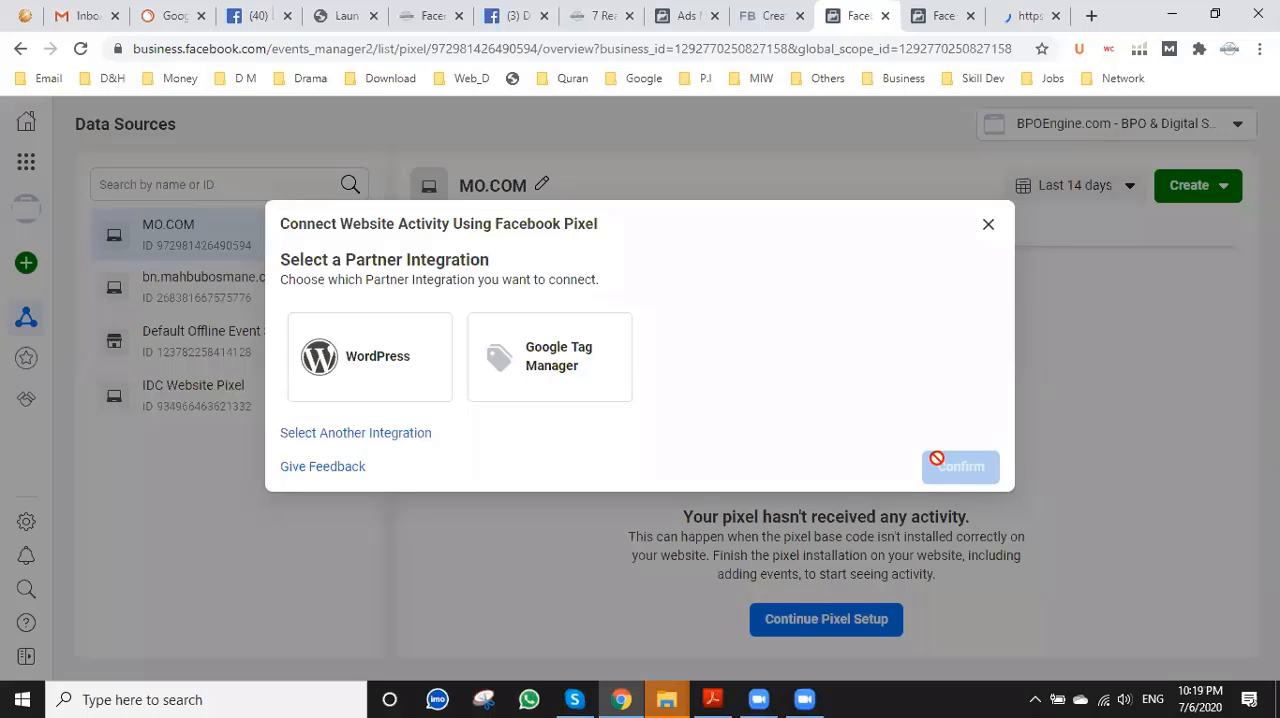
double_click(990, 226)
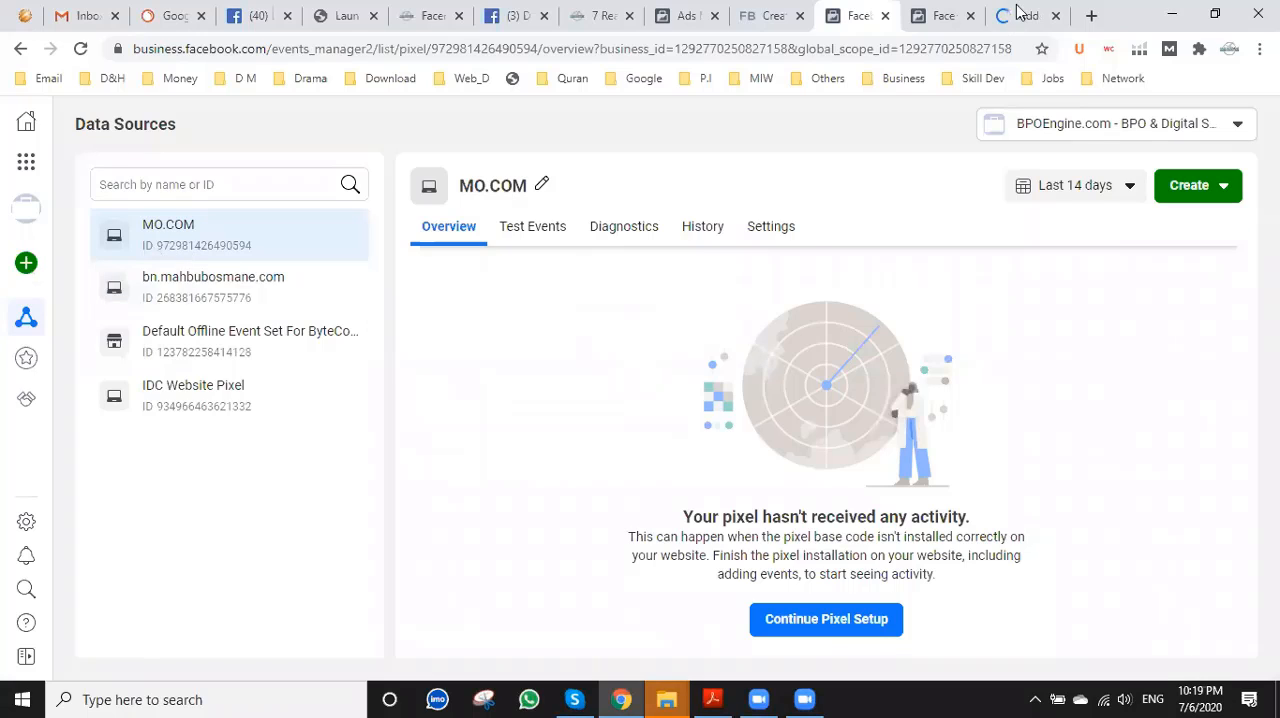
click(223, 295)
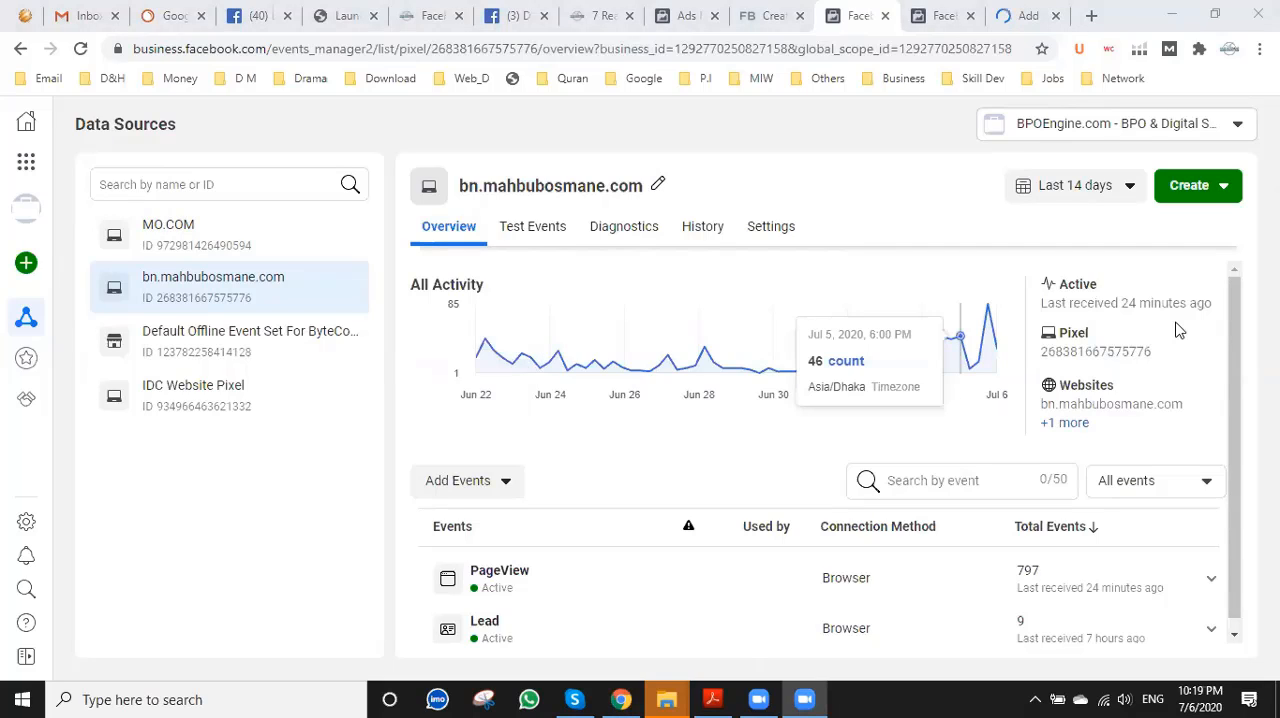
scroll(1180, 330, down, 1)
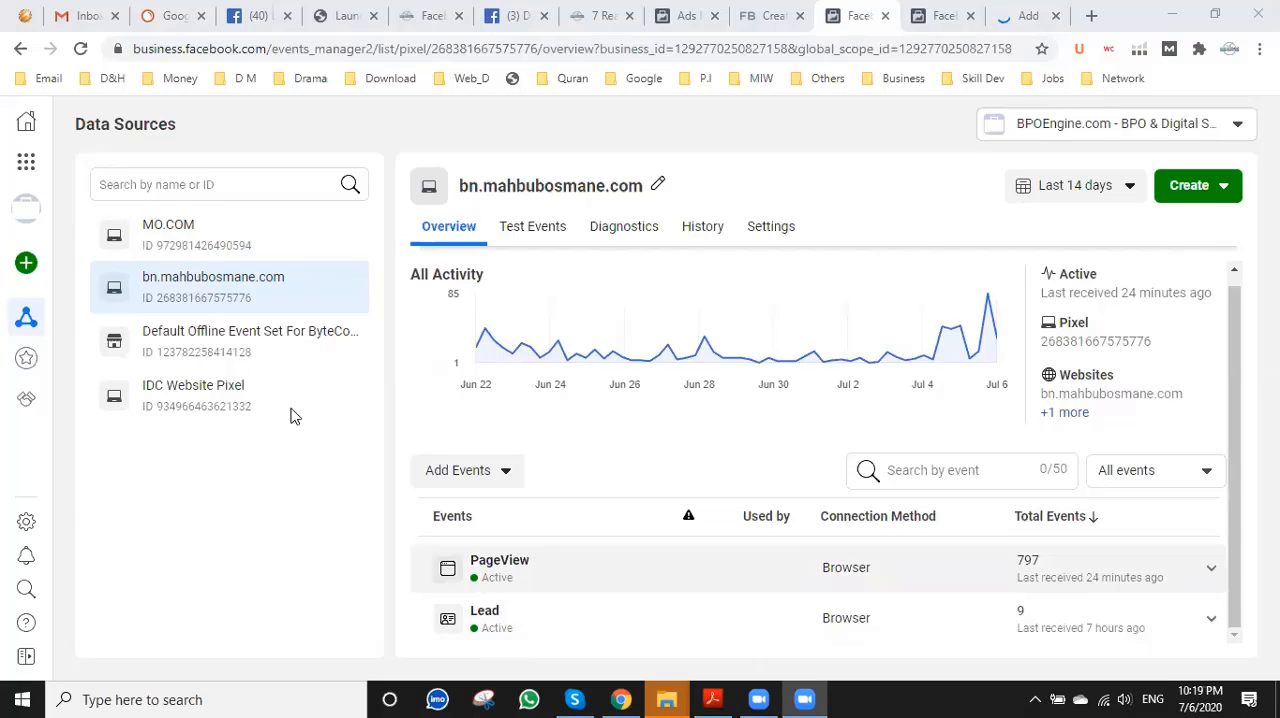
click(192, 242)
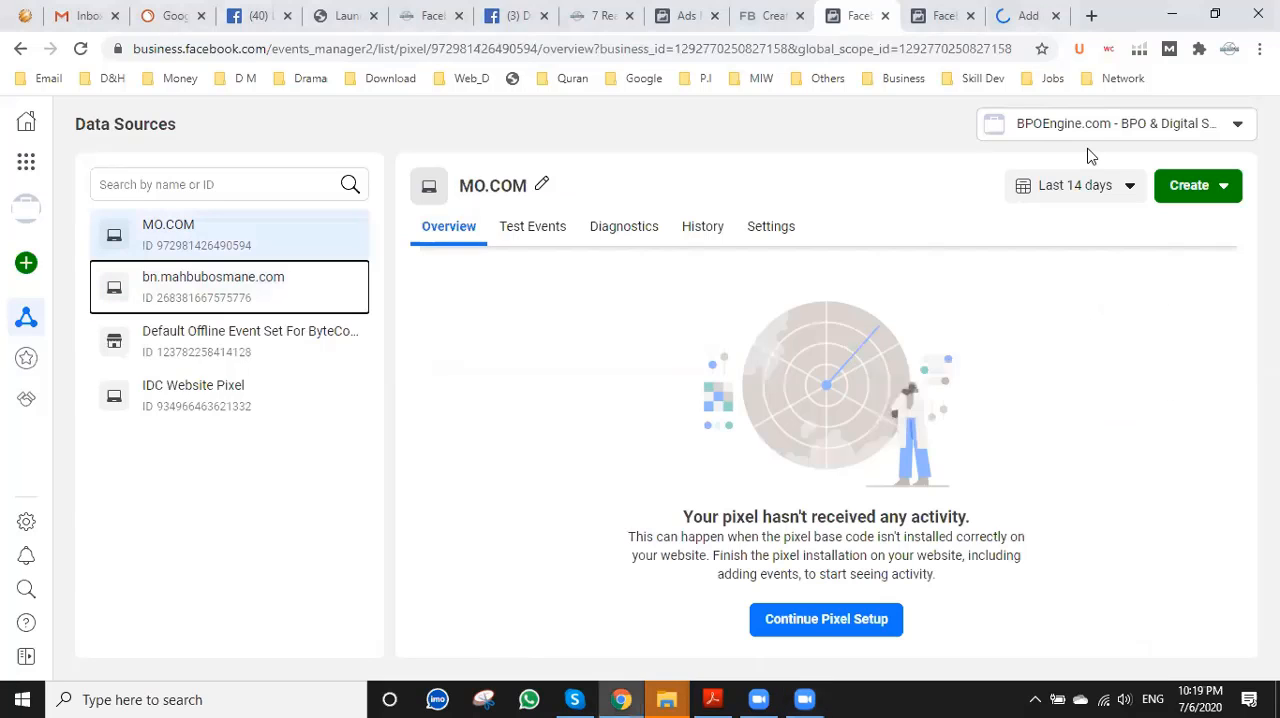
Back in the WordPress admin, search the plugin directory for "facebook pixel plugin wordpress".
click(1035, 12)
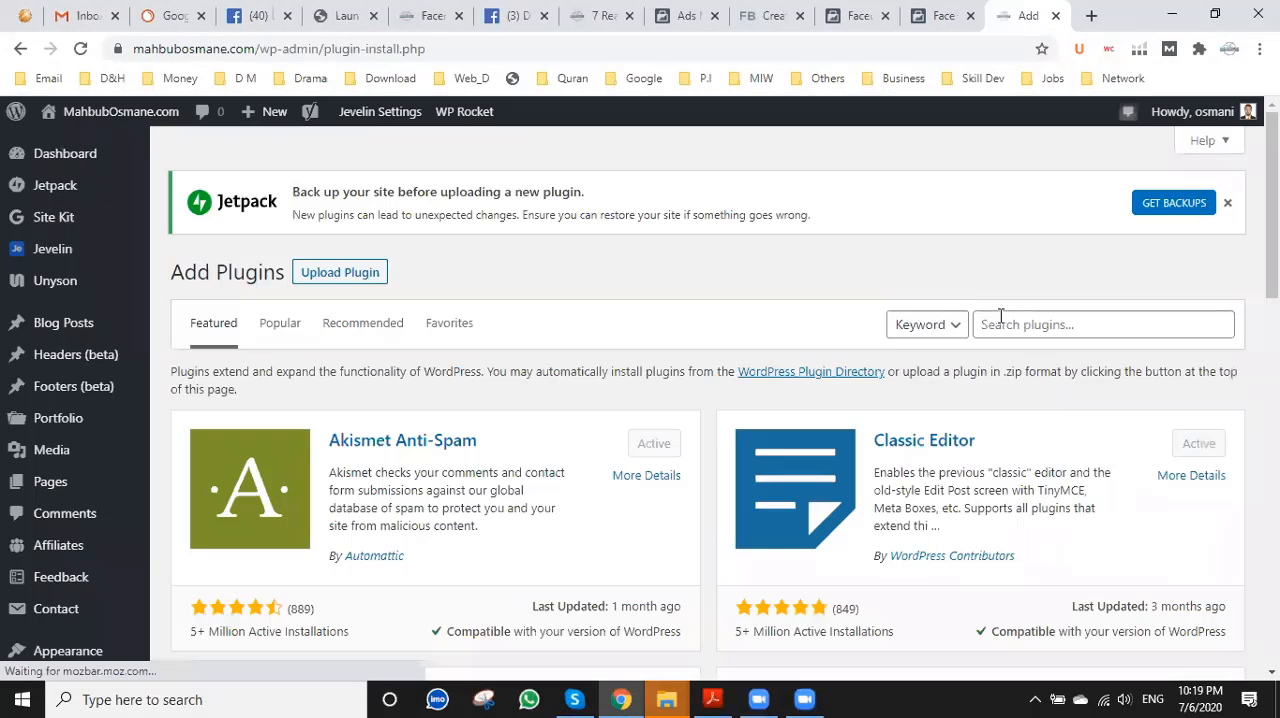
click(1000, 318)
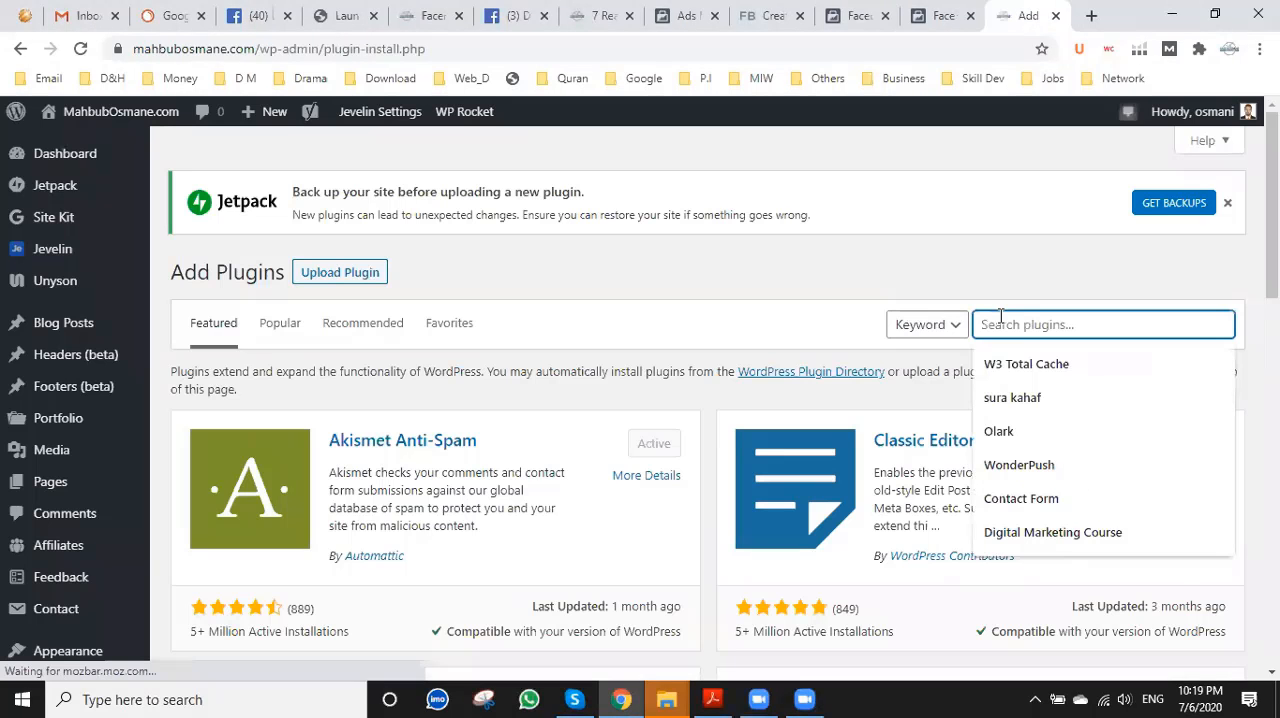
text(face)
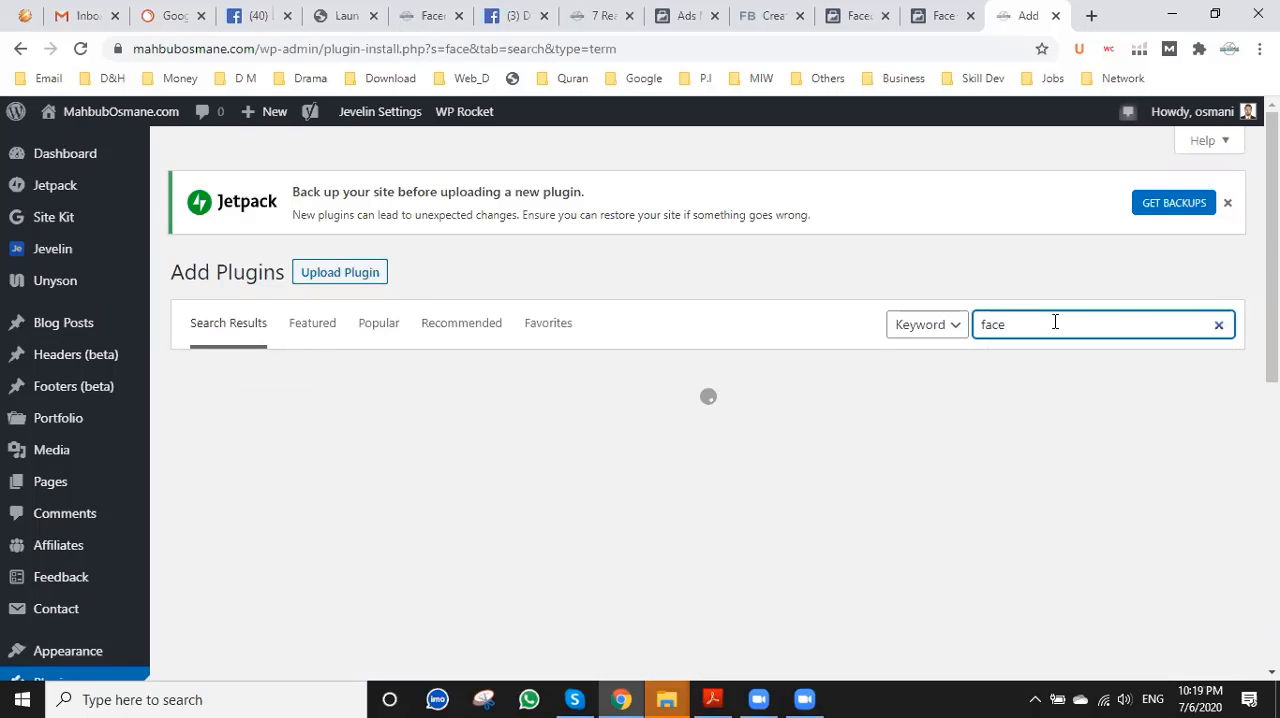
text(bo)
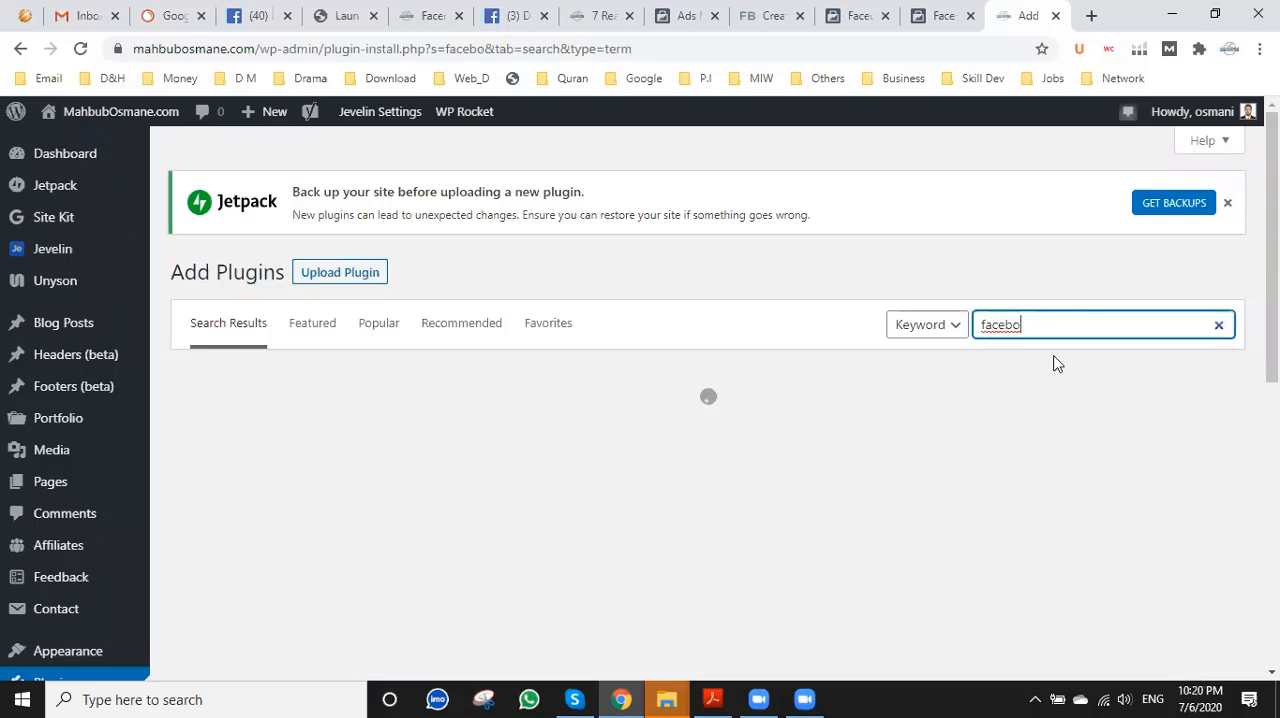
text(ok pixel plugin wordpress)
click(1057, 363)
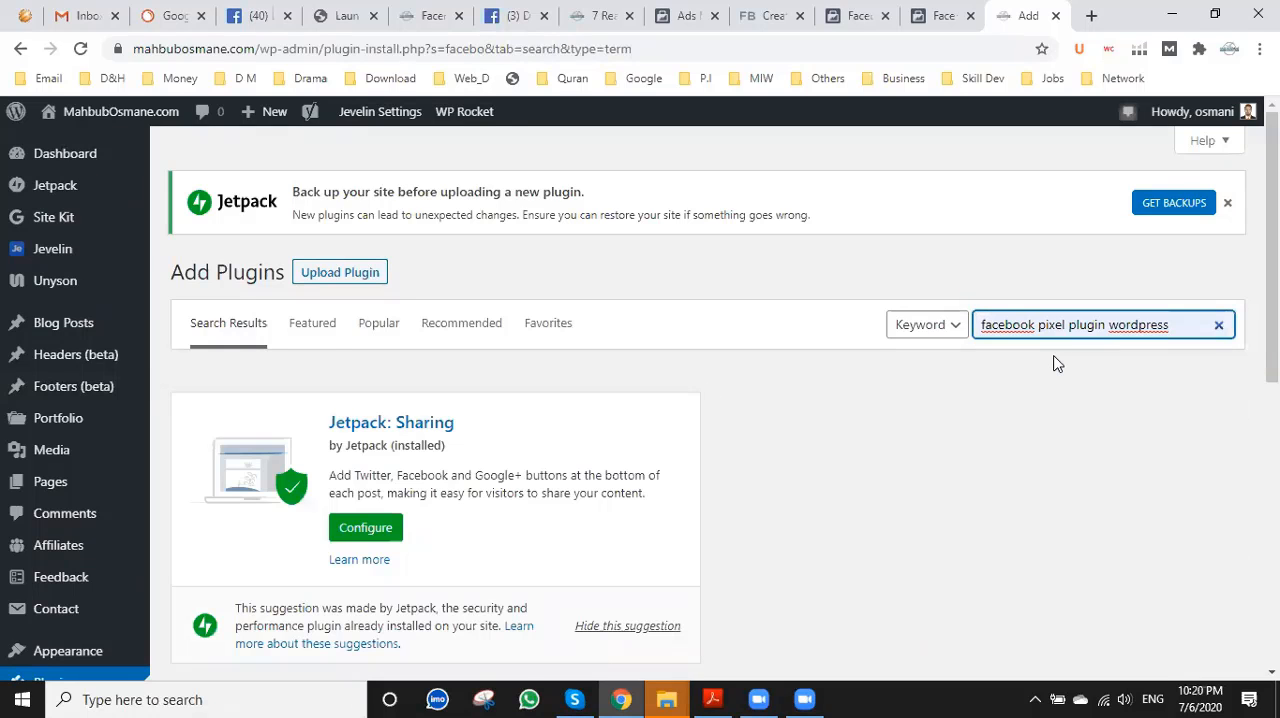
key(Return)
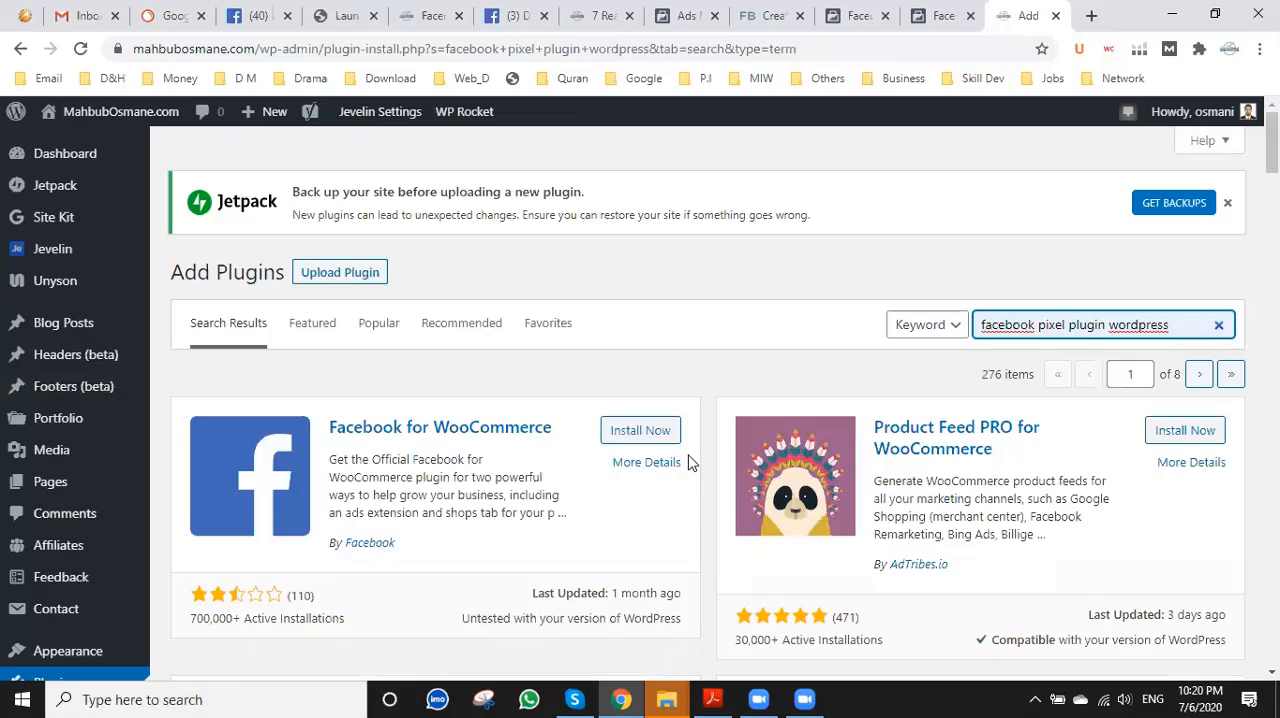
Find the Official Facebook Pixel plugin by Facebook in the search results, install it and activate it.
scroll(688, 462, down, 3)
scroll(688, 462, up, 2)
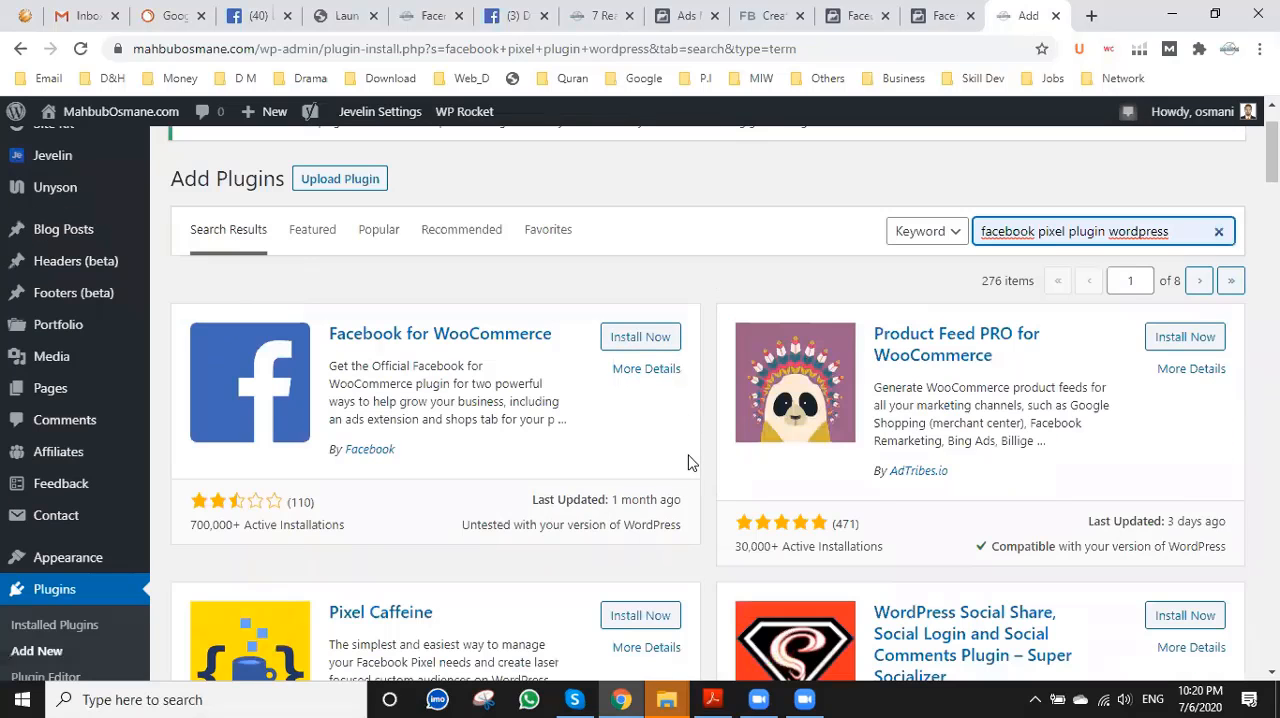
scroll(688, 462, down, 5)
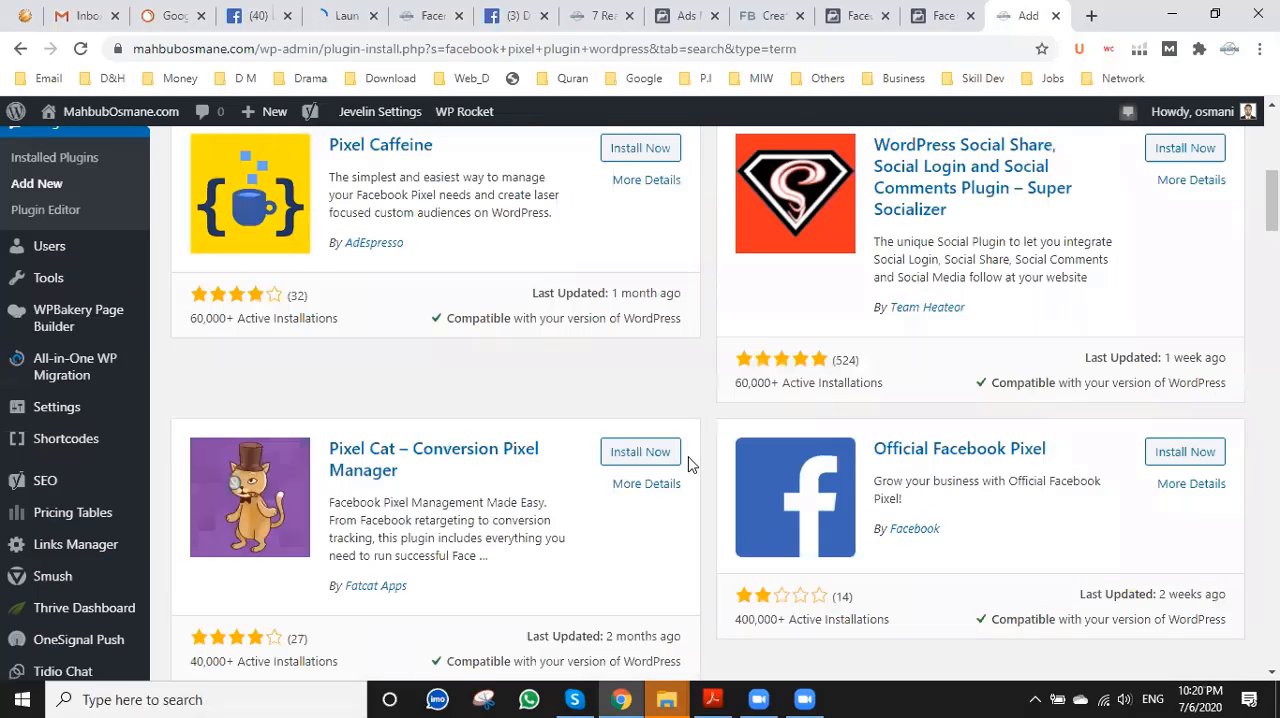
scroll(700, 468, down, 1)
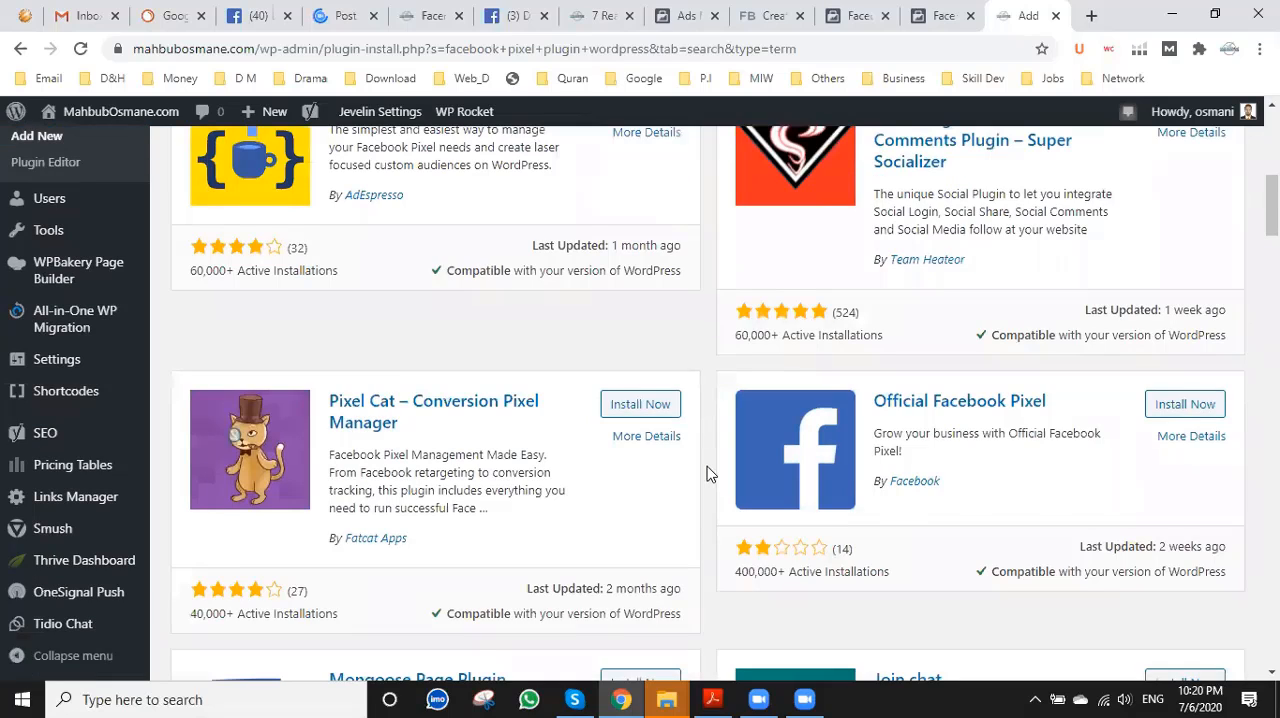
scroll(1057, 368, down, 1)
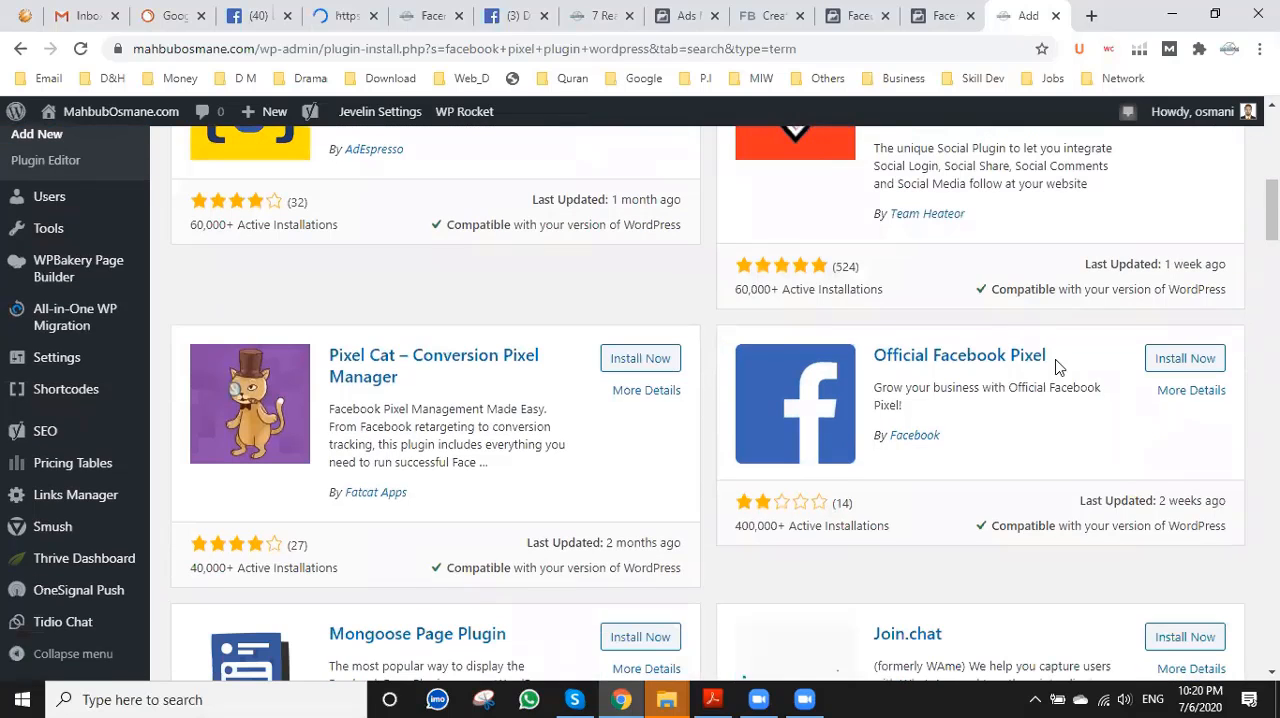
click(1189, 366)
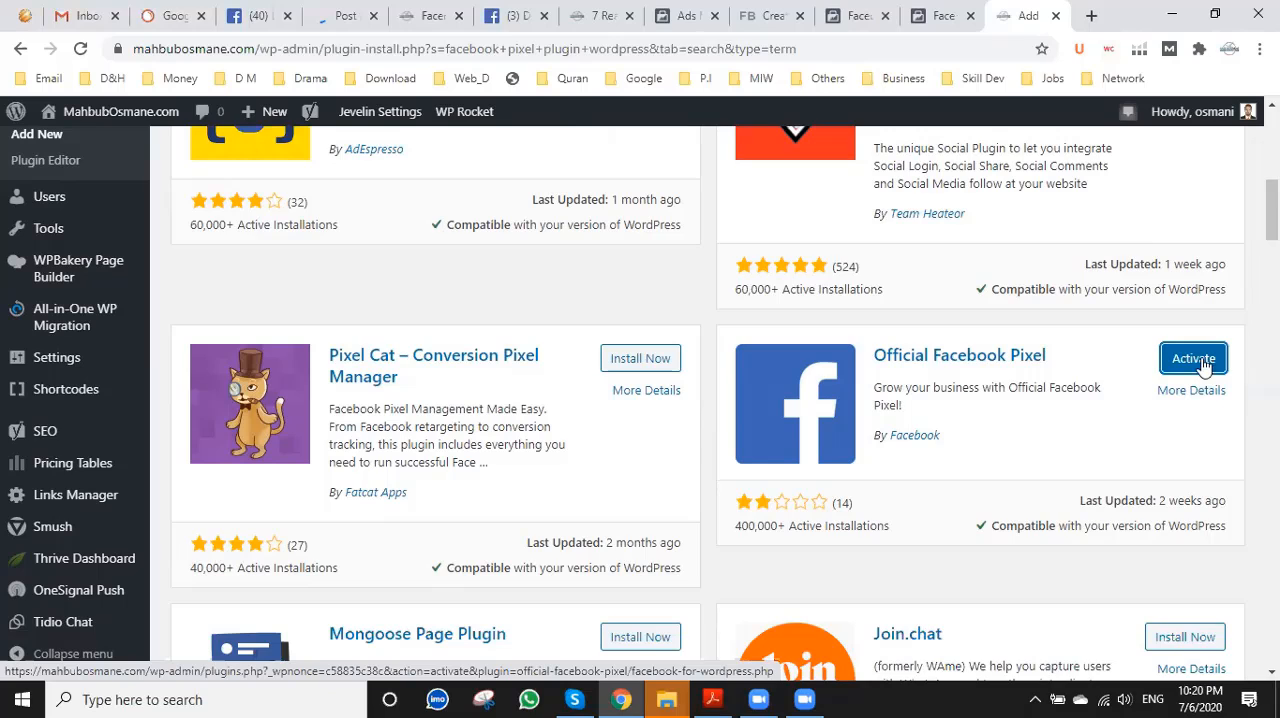
click(1203, 367)
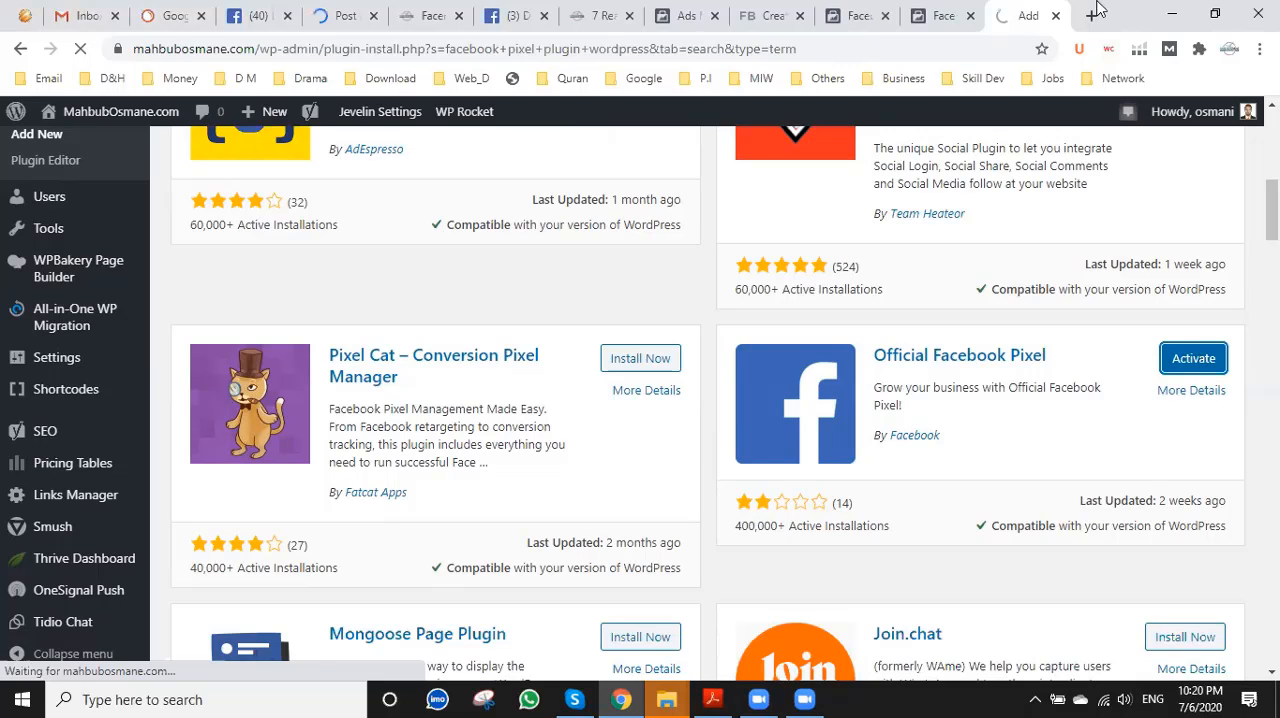
click(950, 15)
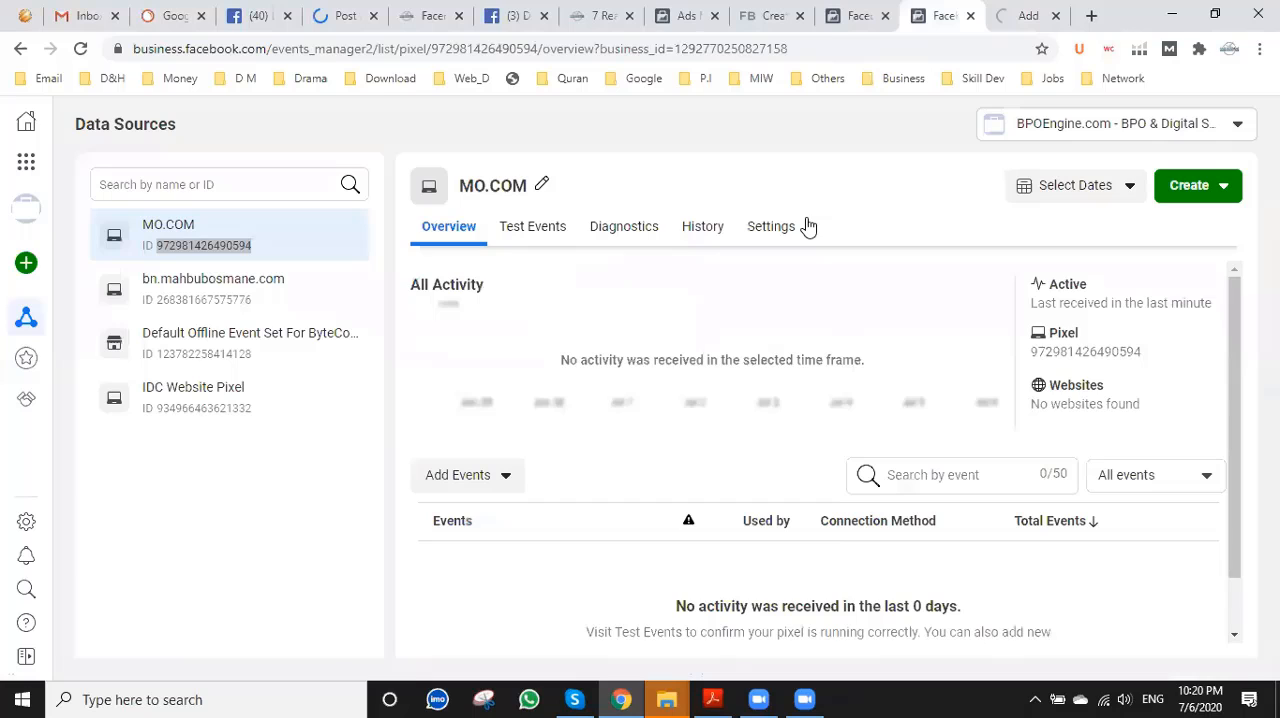
click(852, 12)
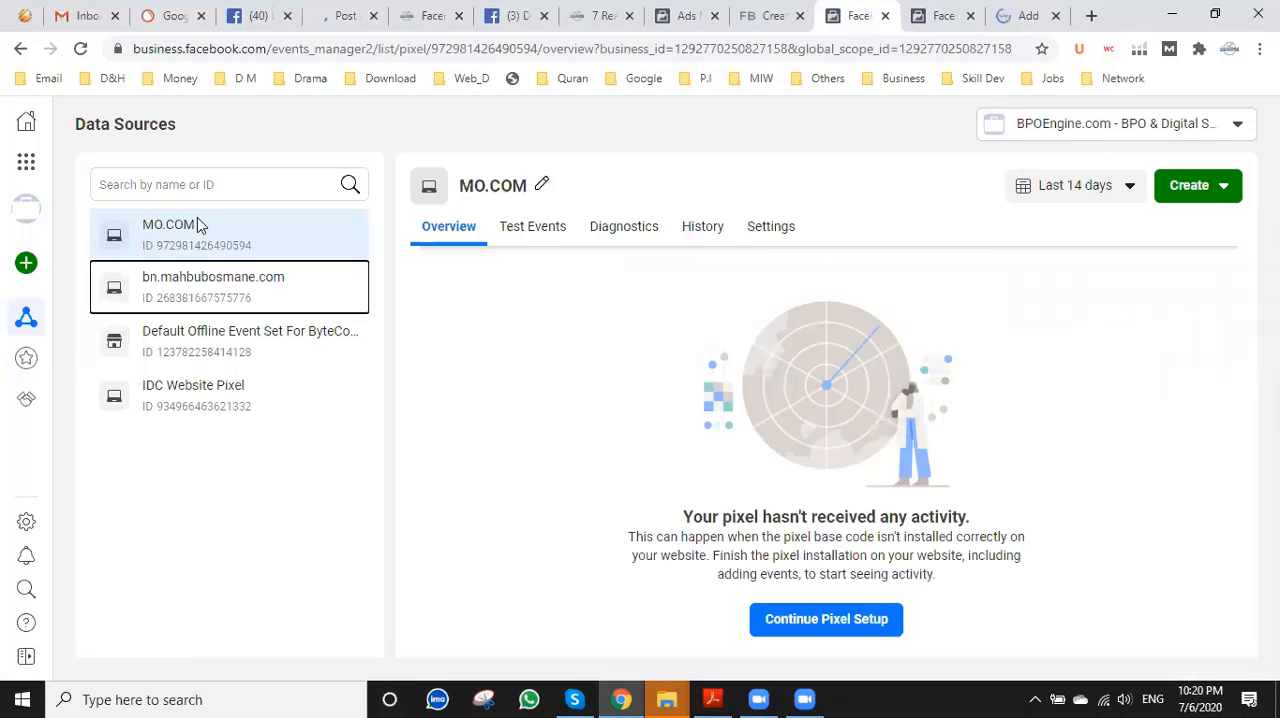
click(757, 14)
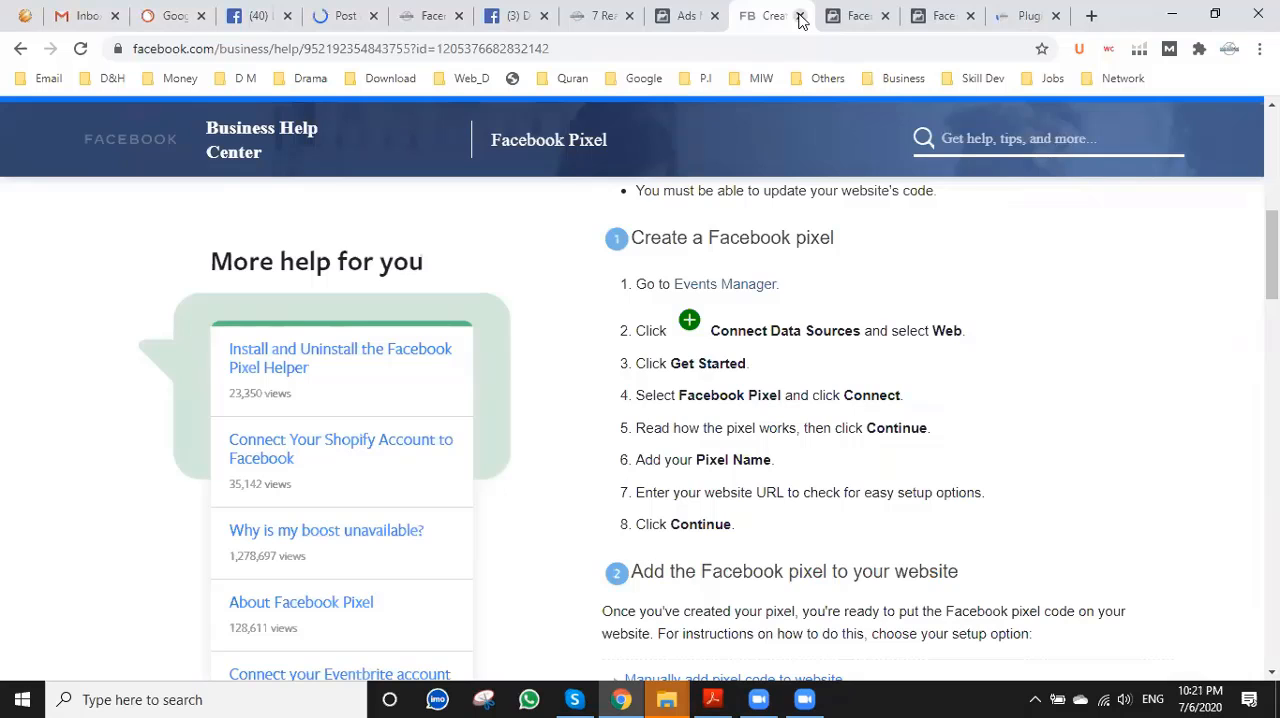
click(1035, 12)
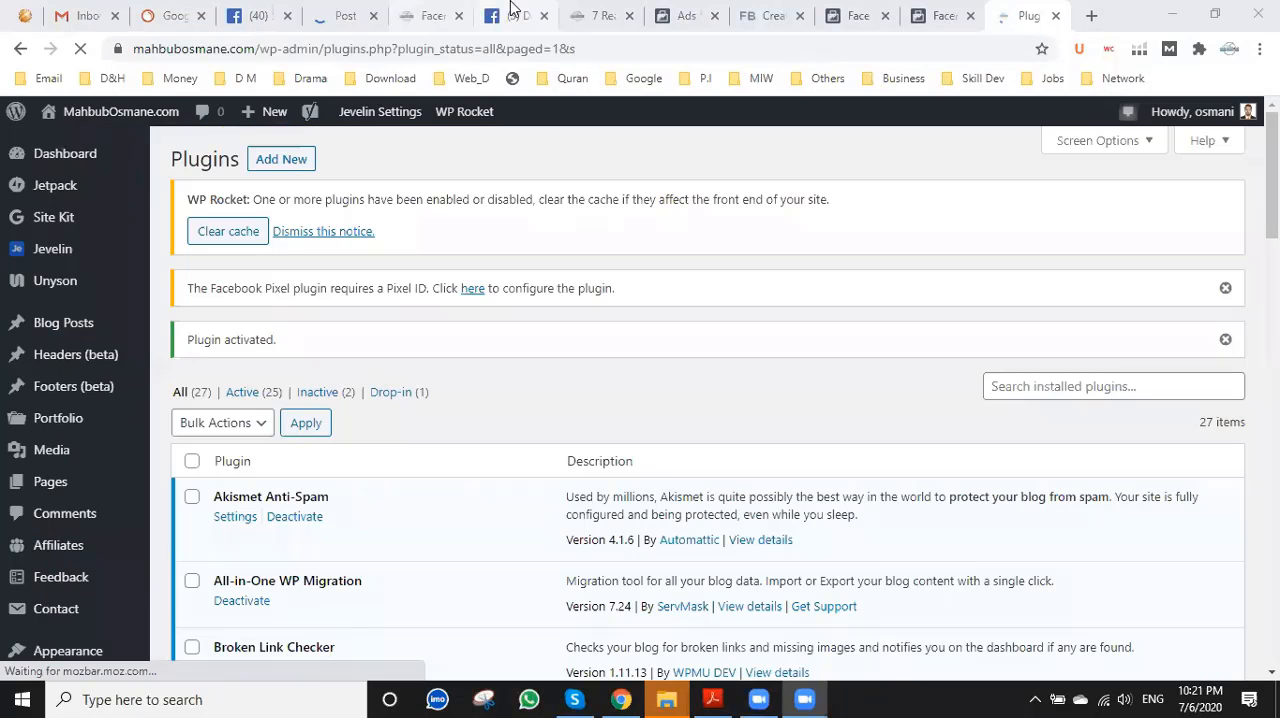
click(515, 15)
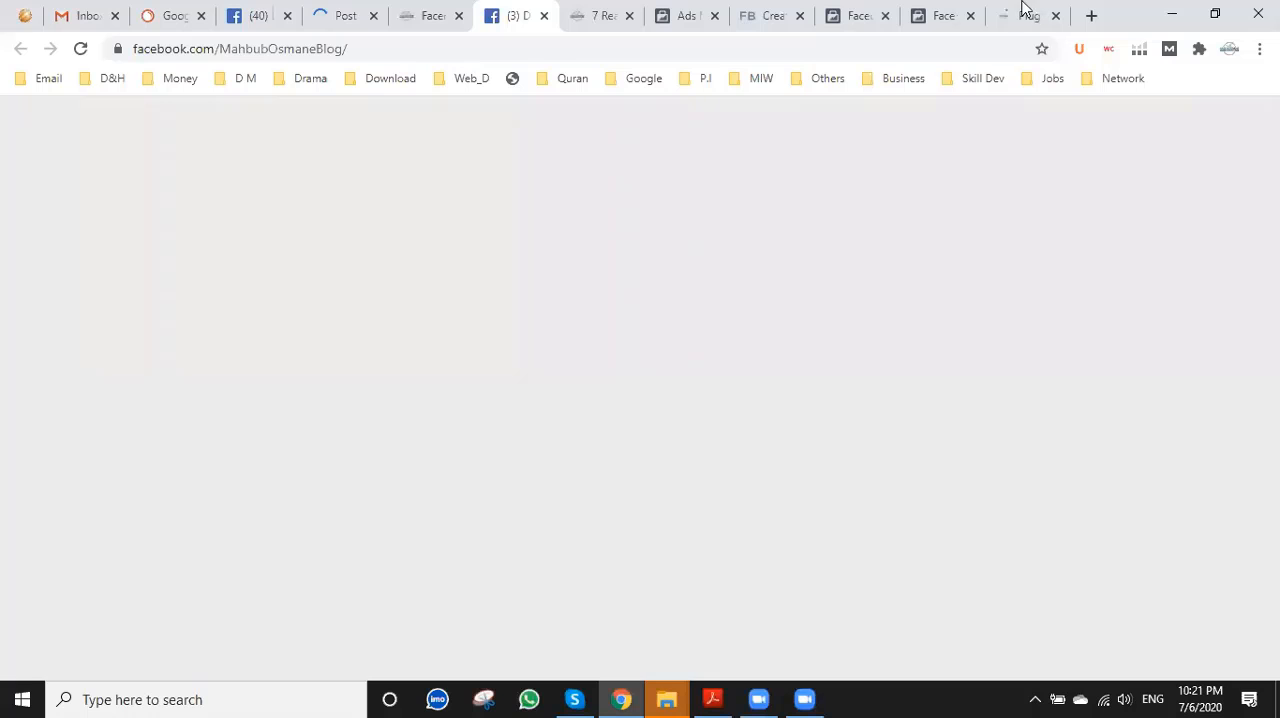
Return to the WordPress plugins list and open the settings of the Official Facebook Pixel plugin.
click(1024, 12)
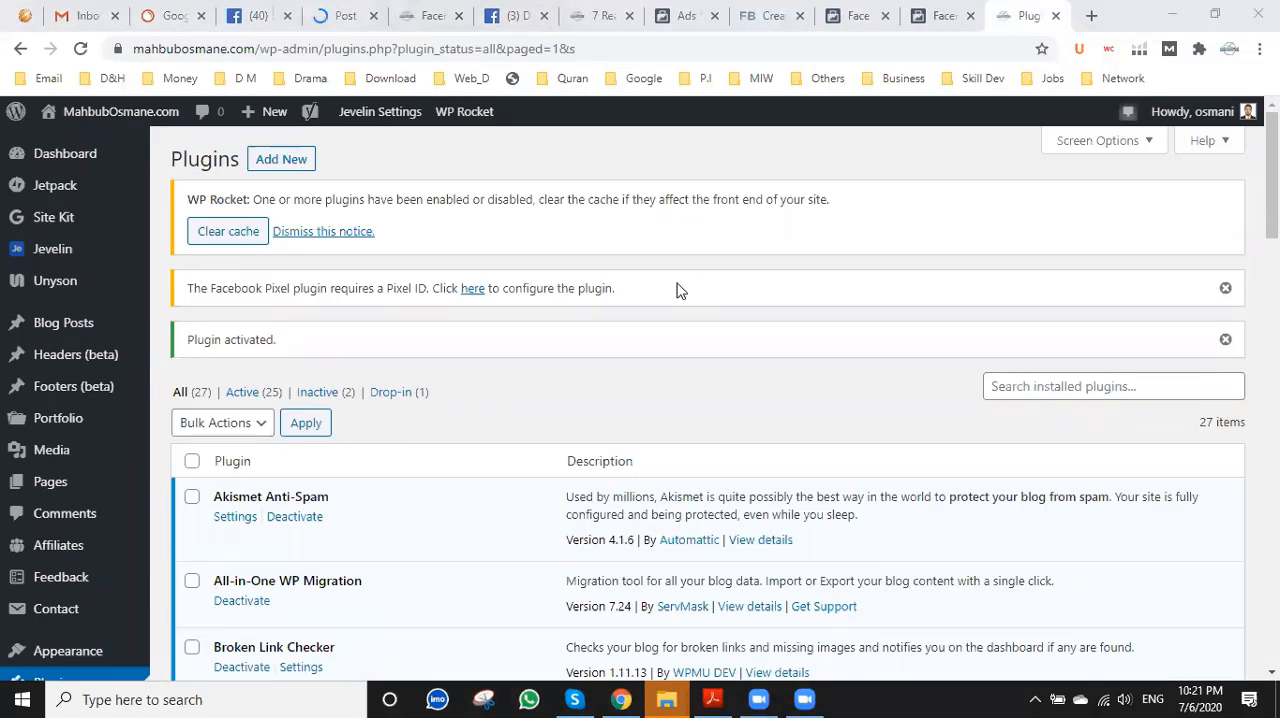
scroll(700, 330, down, 1)
scroll(346, 466, down, 1)
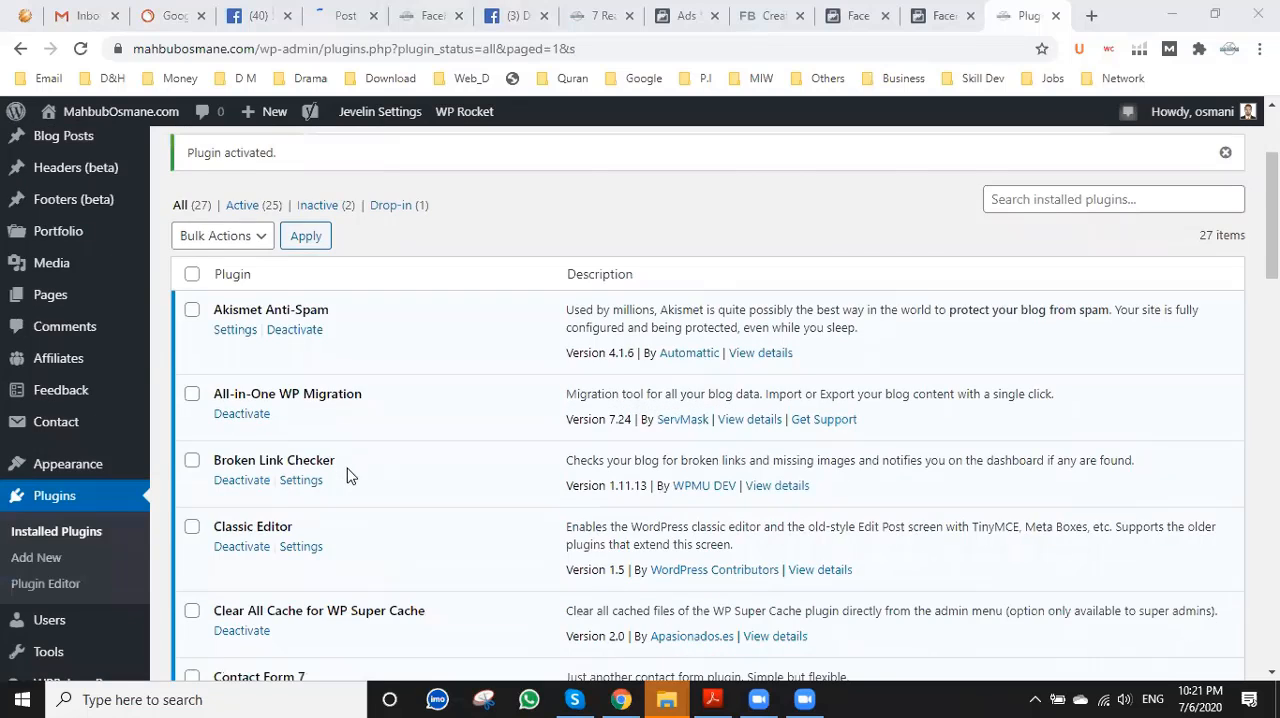
scroll(346, 474, down, 2)
scroll(346, 474, down, 2)
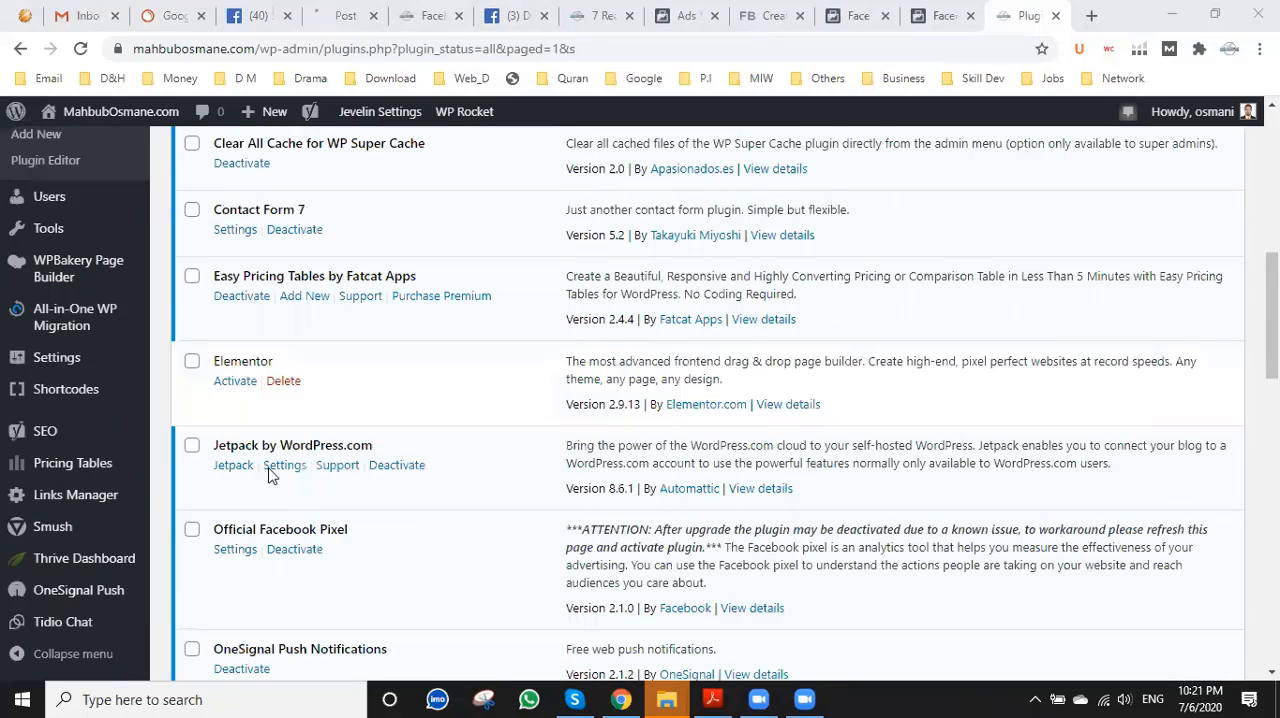
scroll(268, 476, down, 1)
click(238, 457)
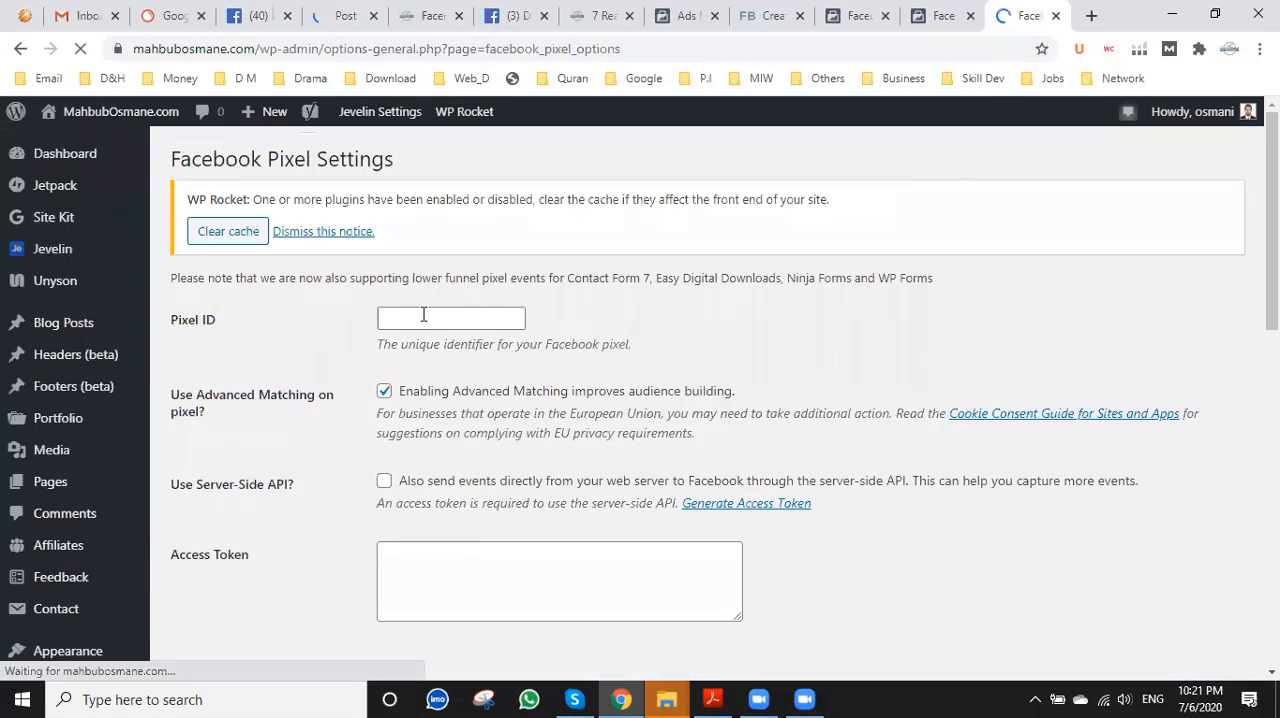
Paste the copied MO.COM pixel ID into the plugin's Pixel ID field and compare it with the ID in Events Manager.
click(423, 314)
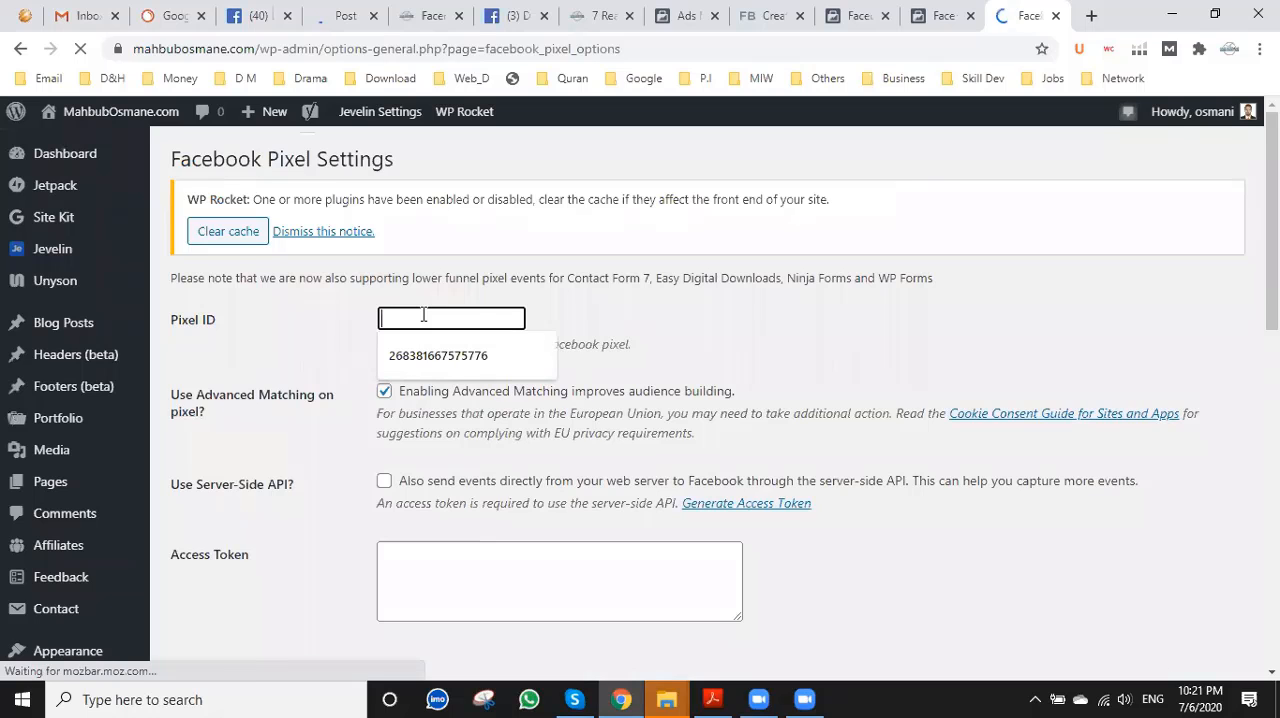
key(ctrl+v)
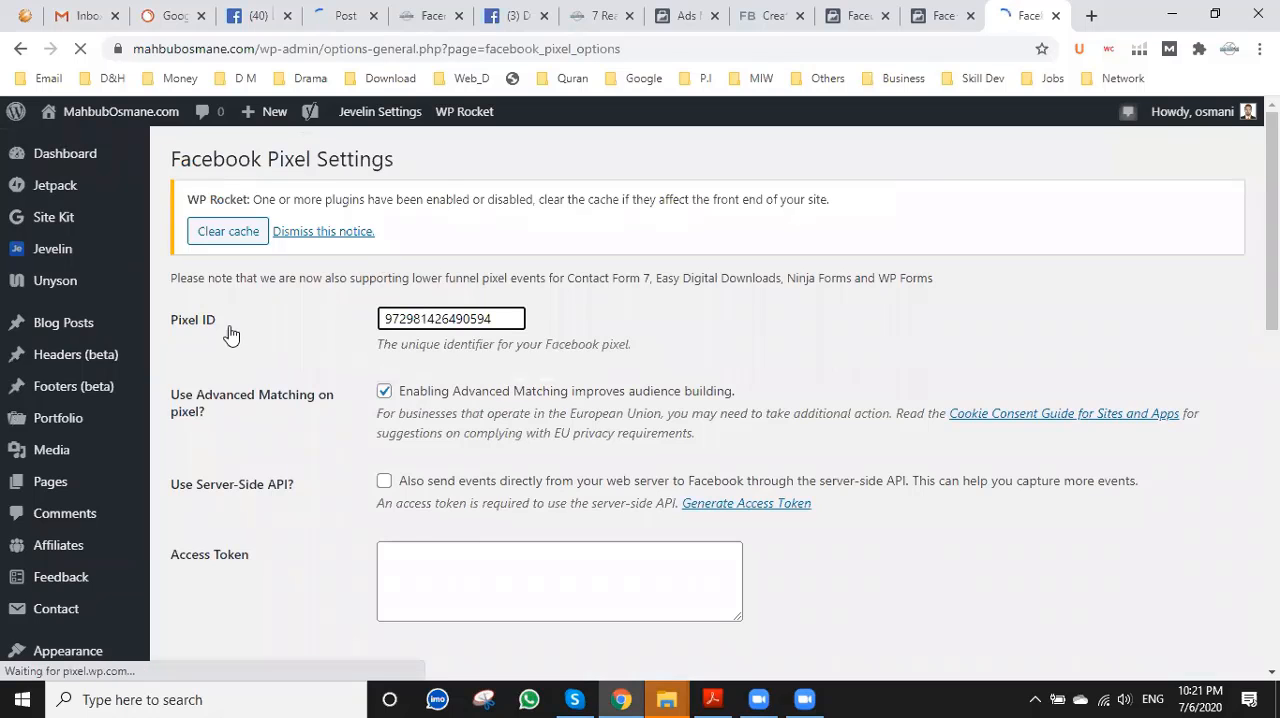
key(ctrl+shift+Tab)
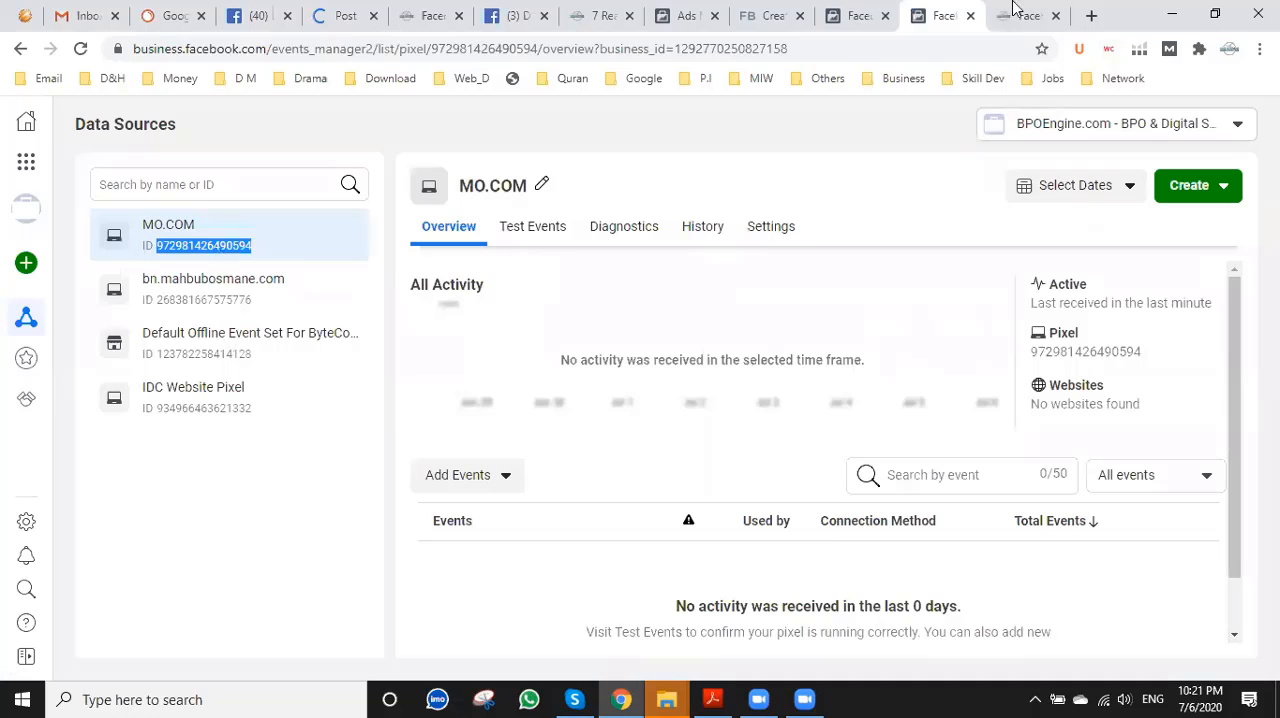
key(ctrl+Tab)
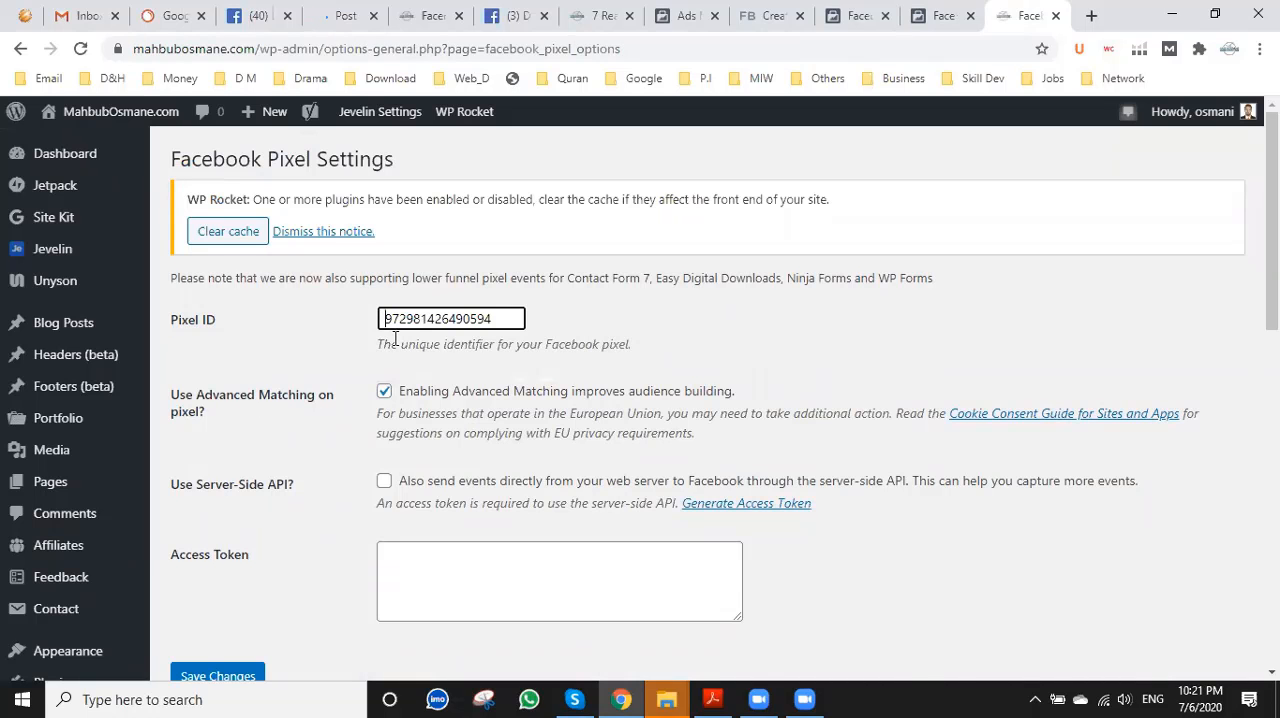
Check the Facebook Pixel plugin's settings against the MO.COM pixel's overview and activity in Events Manager.
click(517, 319)
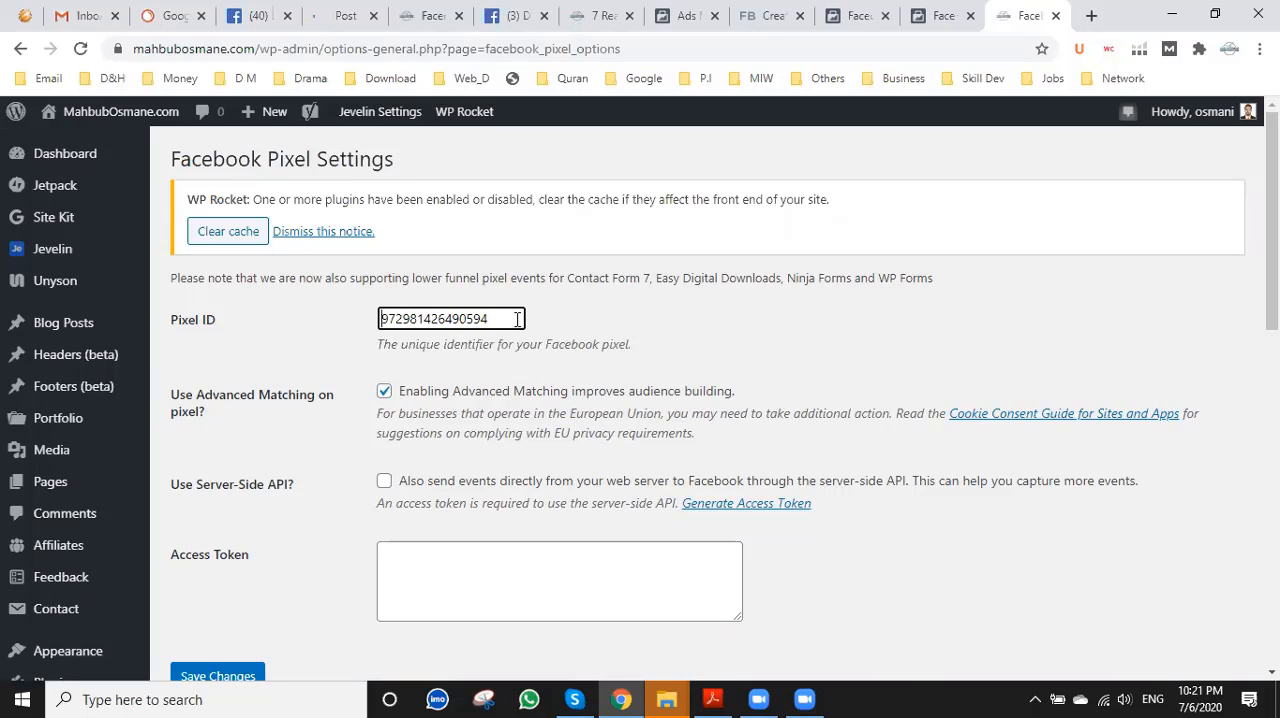
click(517, 319)
scroll(600, 360, down, 1)
click(930, 8)
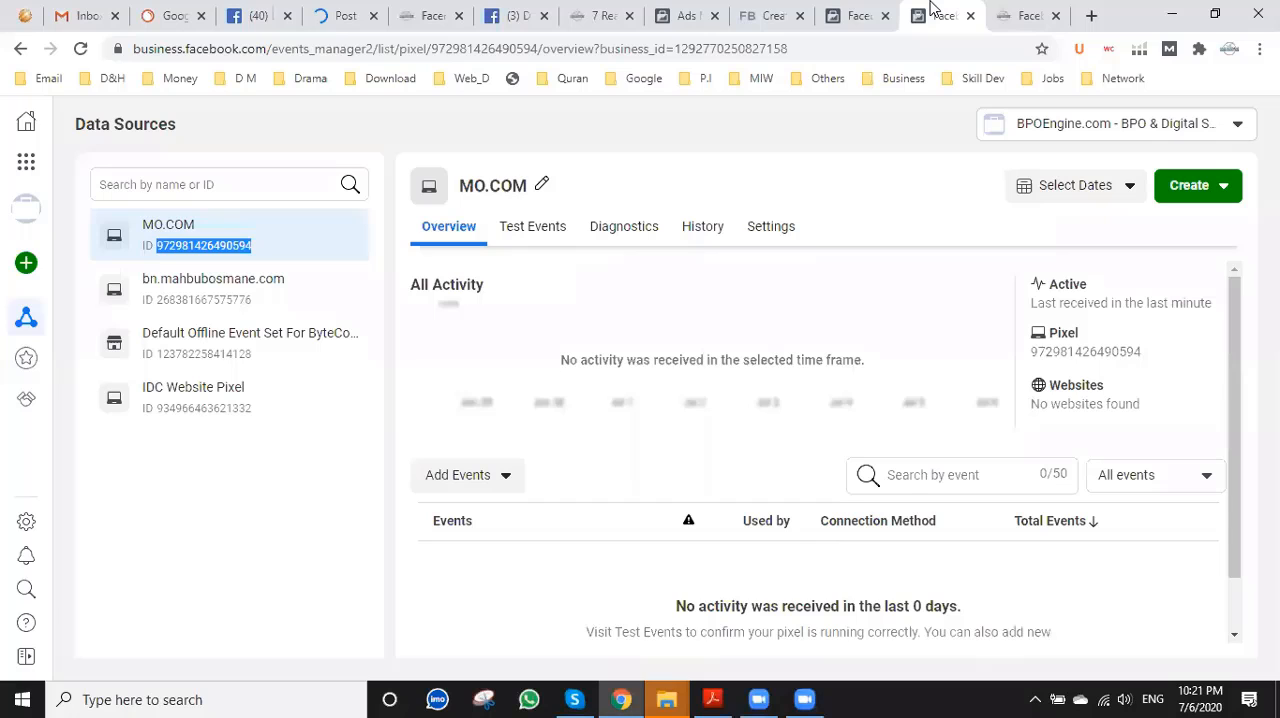
scroll(675, 469, down, 1)
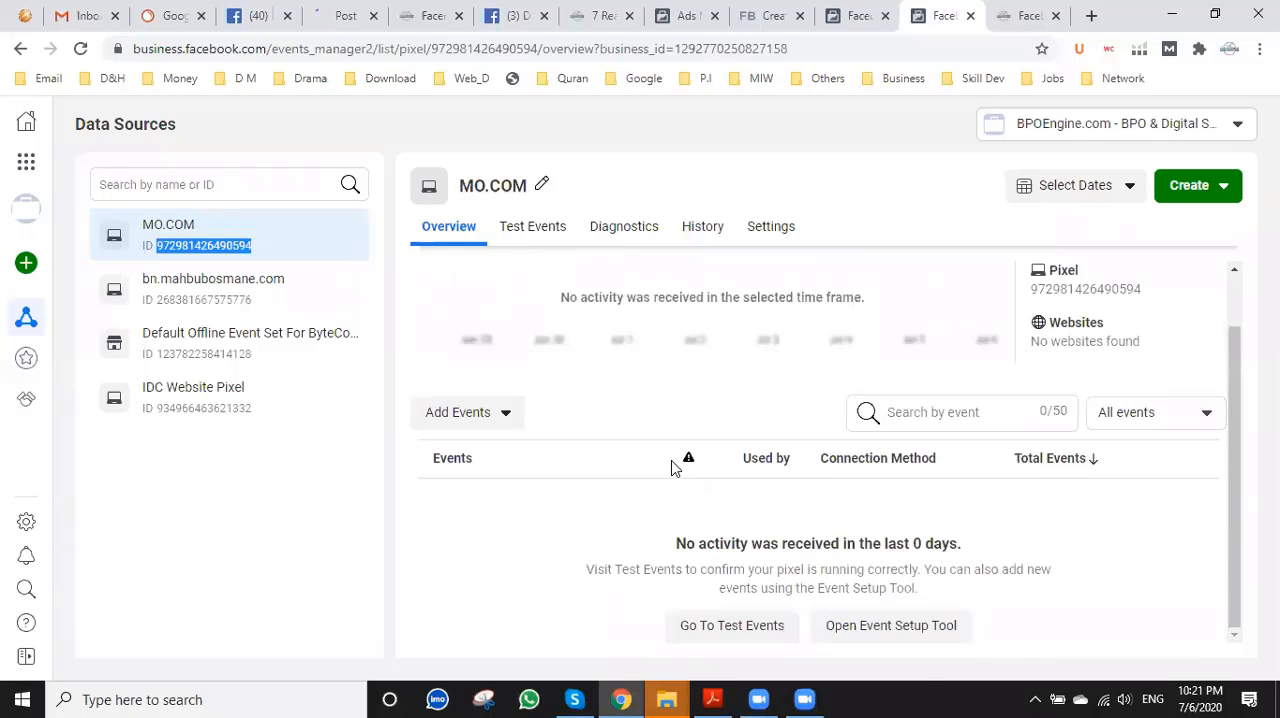
click(1018, 16)
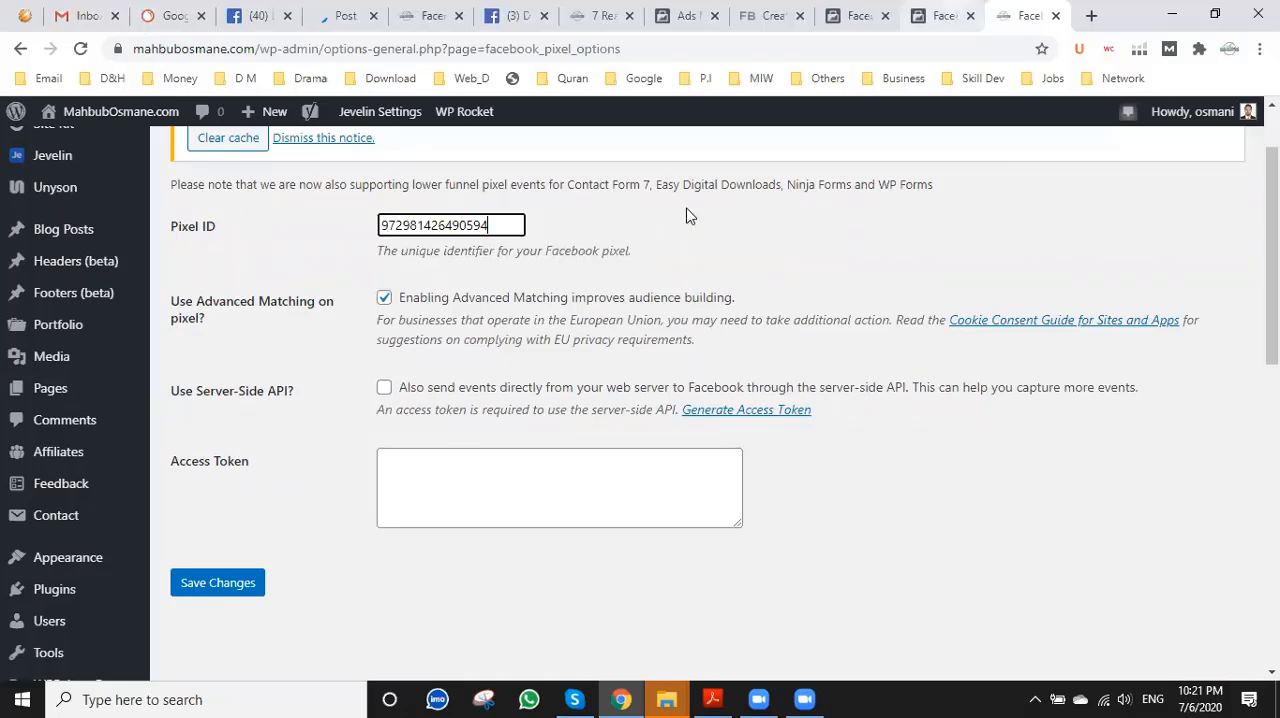
key(ctrl+shift+Tab)
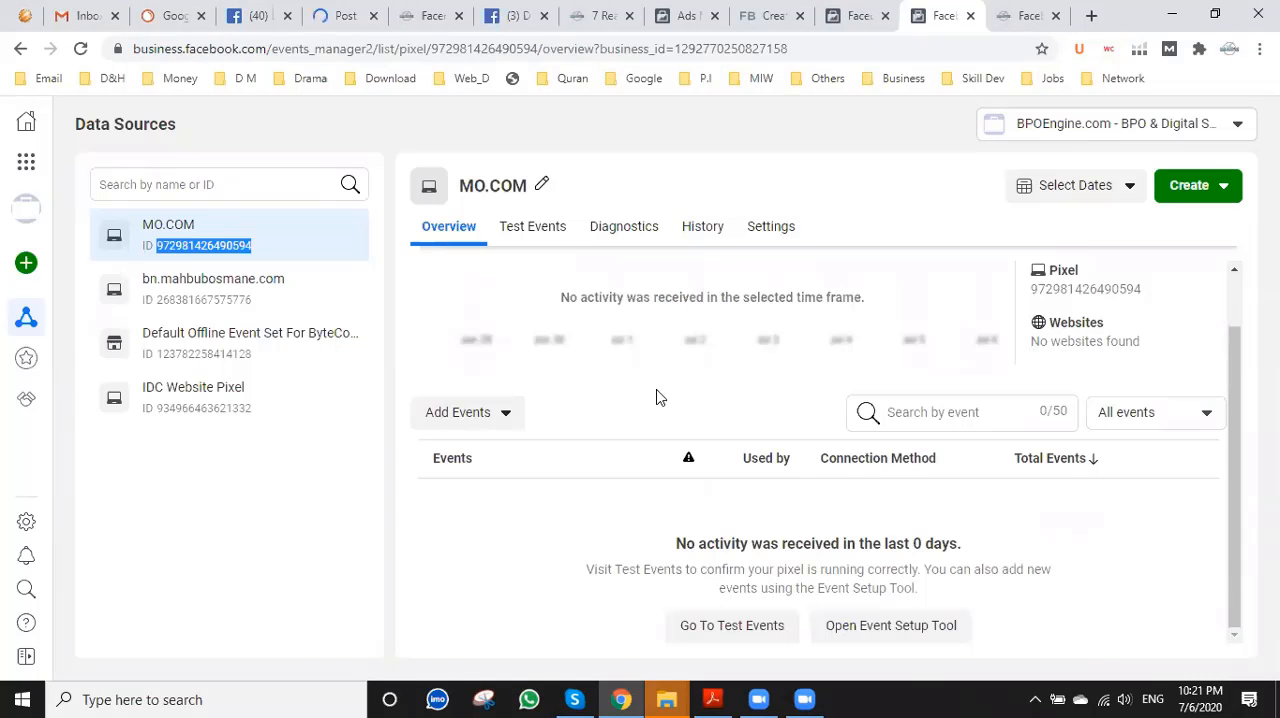
scroll(823, 506, up, 1)
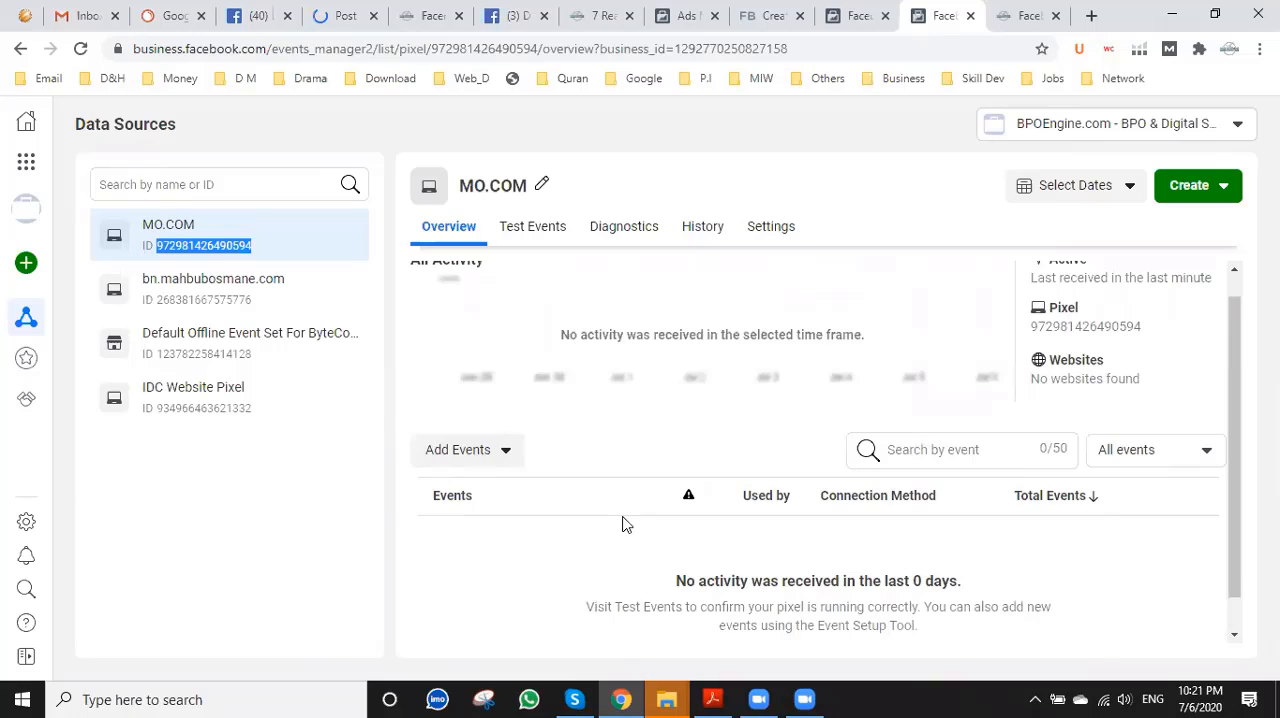
scroll(622, 525, down, 1)
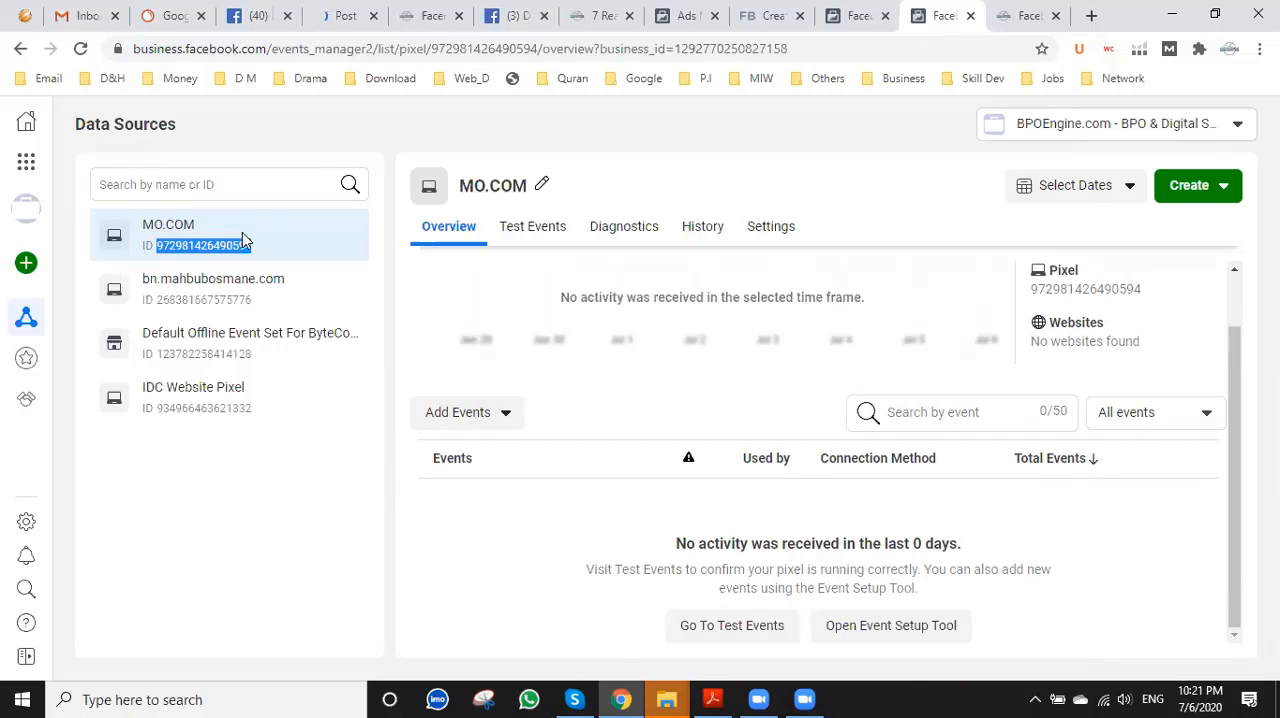
Switch to the bn.mahbubosmane.com data source and back to MO.COM to reload the activity overview.
click(270, 280)
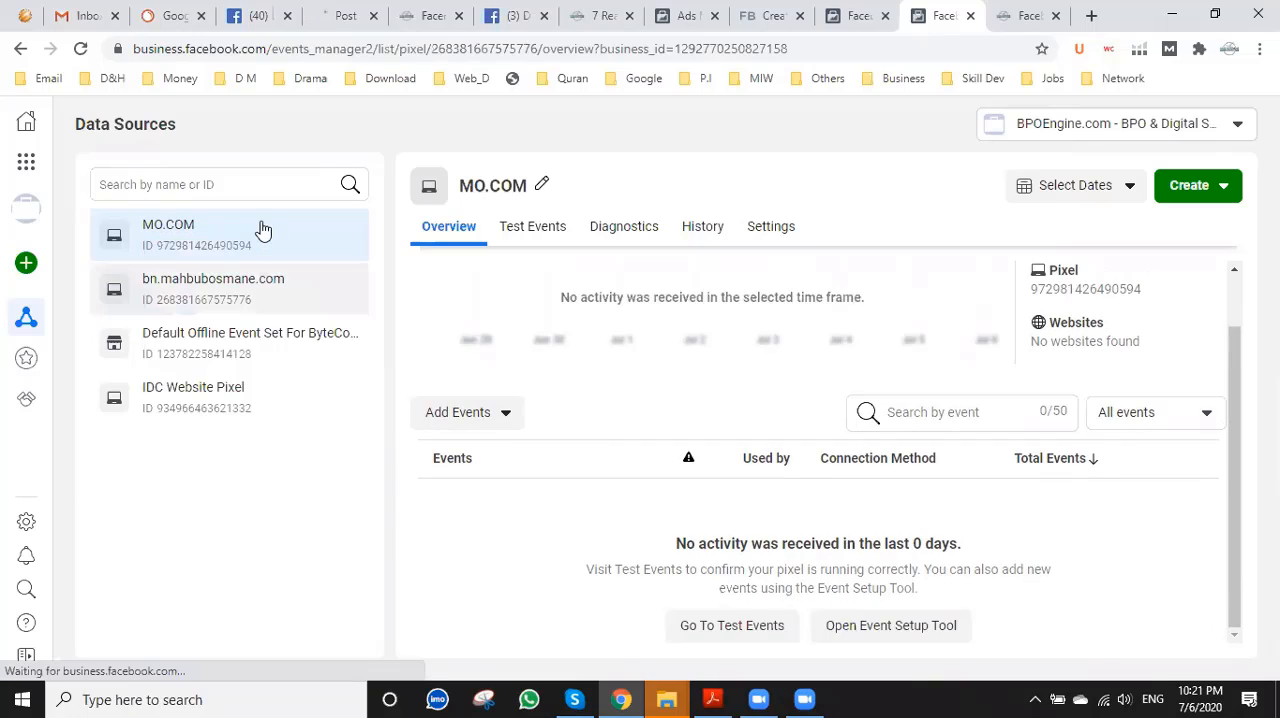
click(262, 231)
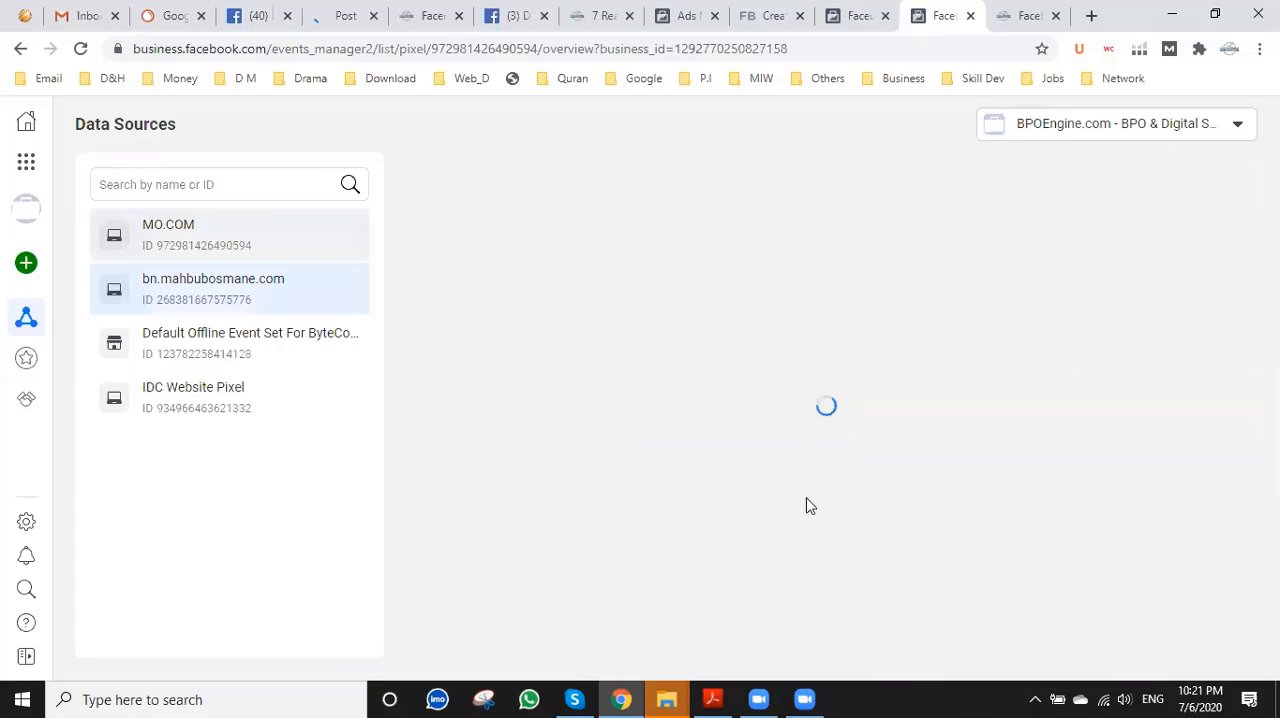
scroll(811, 505, down, 1)
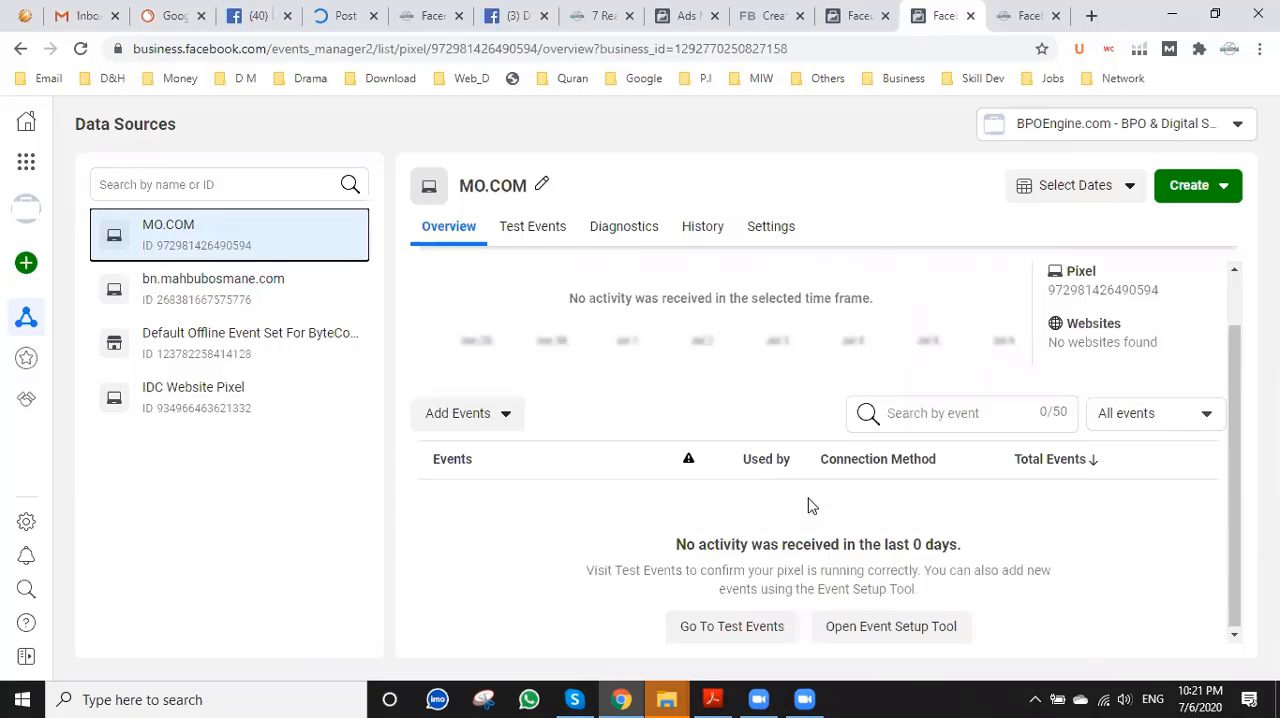
scroll(811, 505, up, 1)
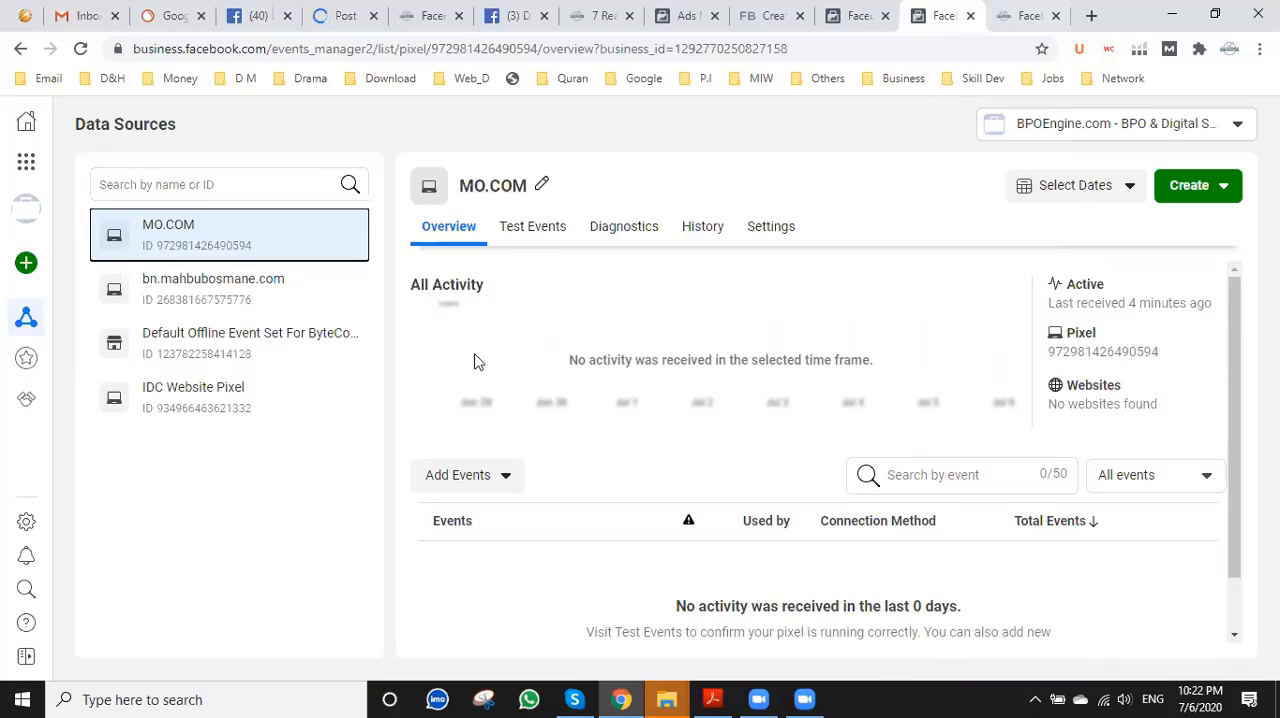
scroll(669, 498, down, 1)
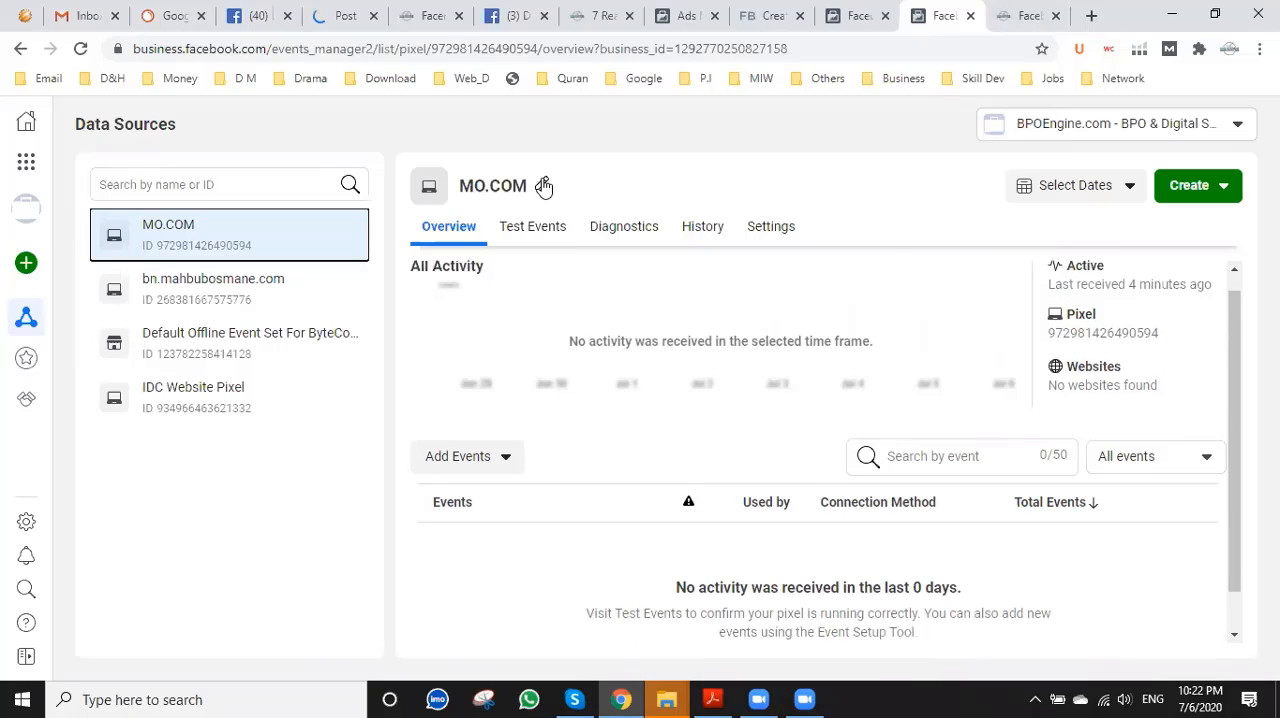
Look through the MO.COM pixel's settings and start creating an access token under Server-Side API for Web.
click(541, 181)
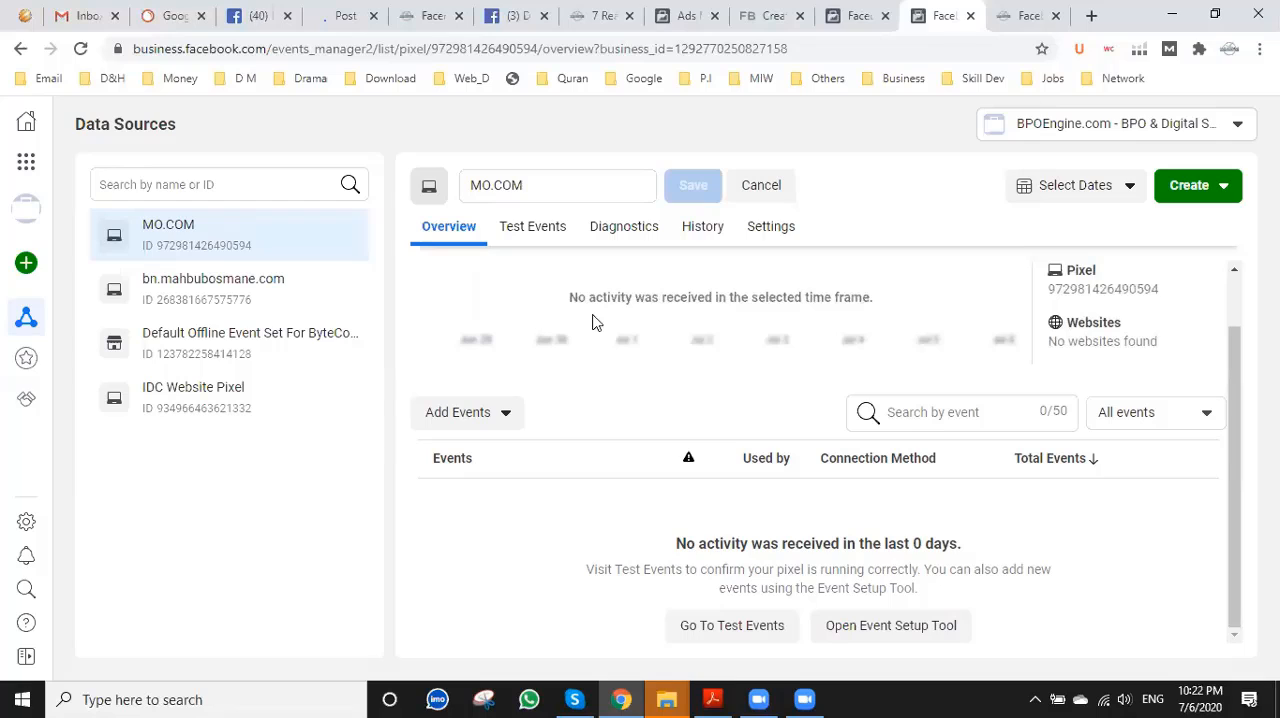
click(758, 234)
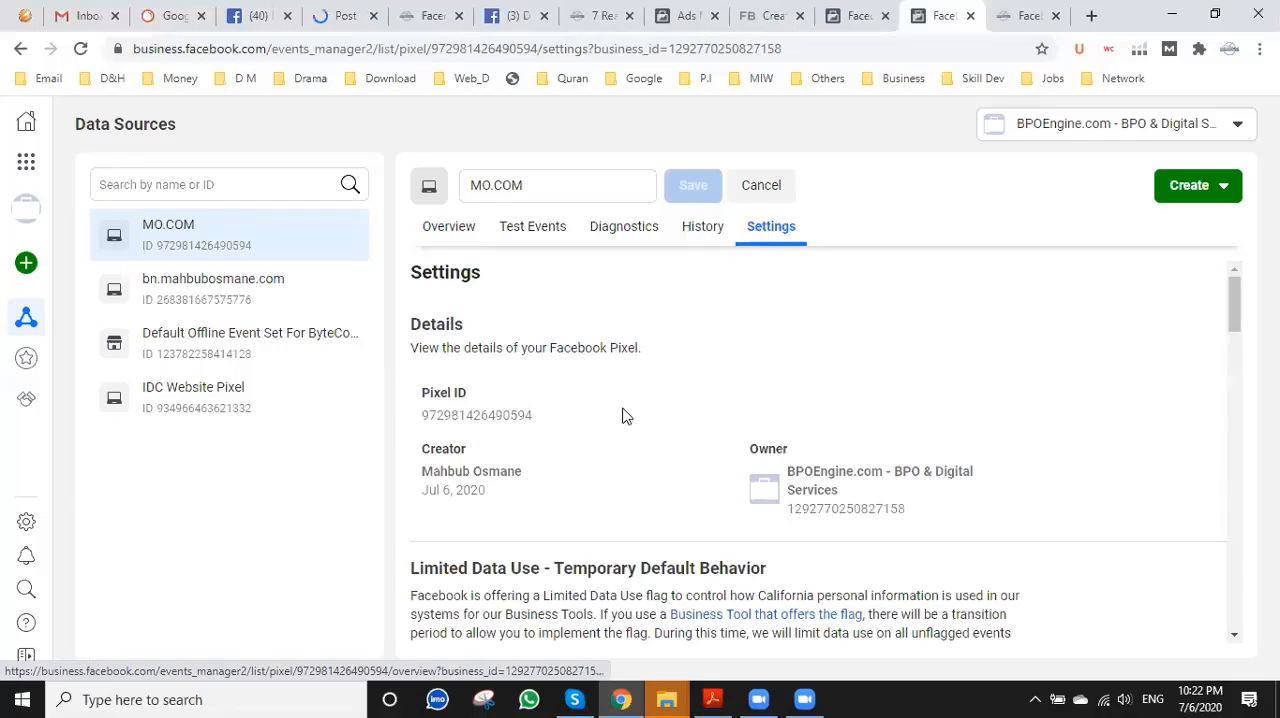
scroll(625, 415, down, 4)
scroll(625, 415, down, 5)
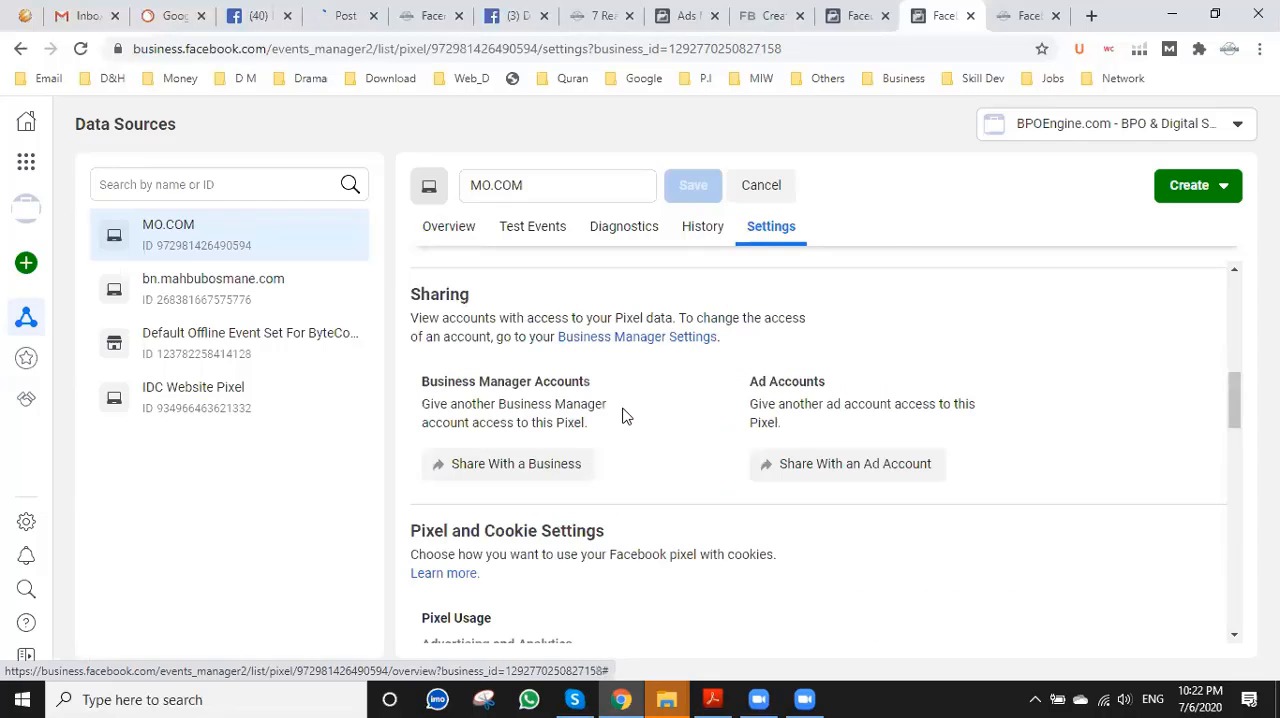
scroll(623, 407, down, 5)
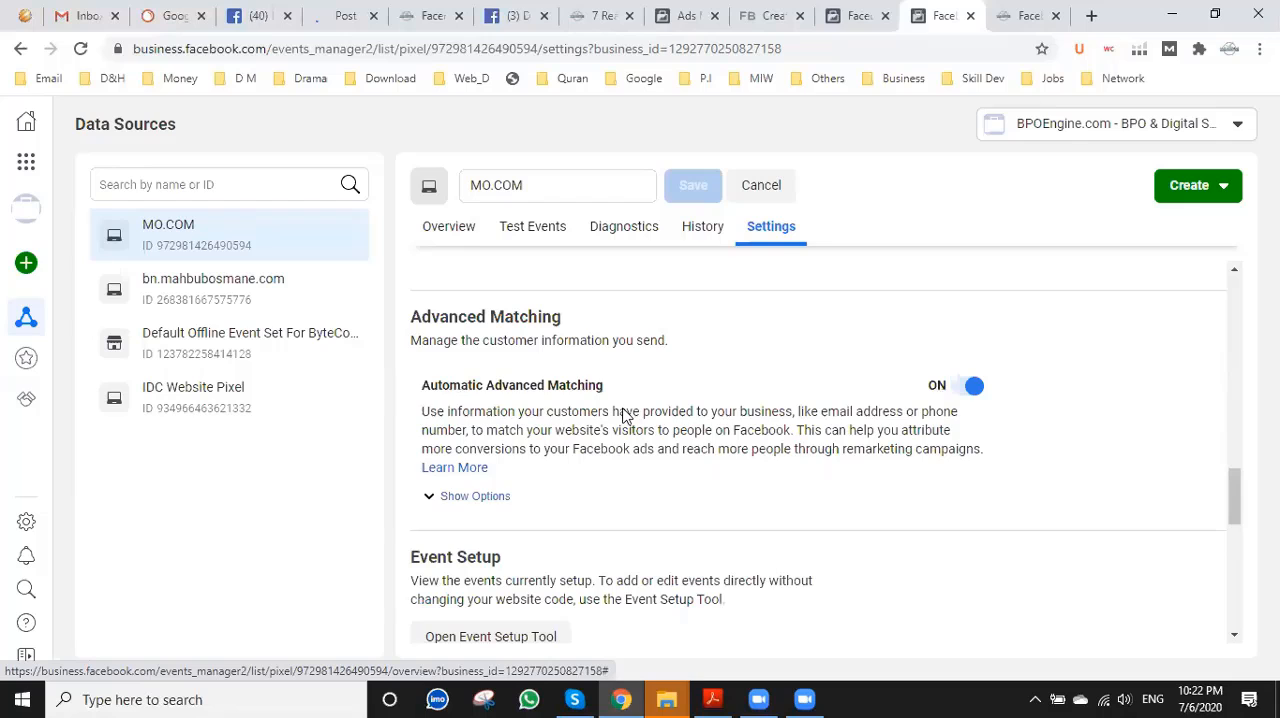
scroll(625, 417, down, 5)
scroll(625, 417, up, 2)
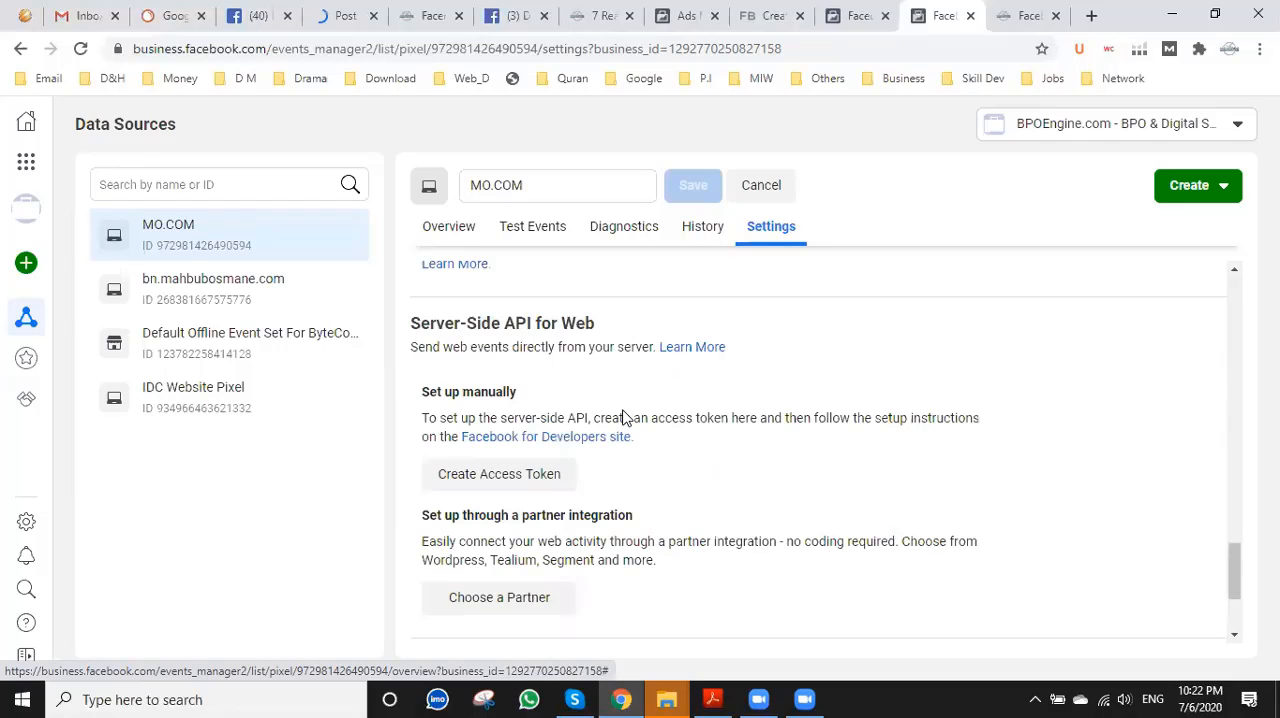
click(540, 477)
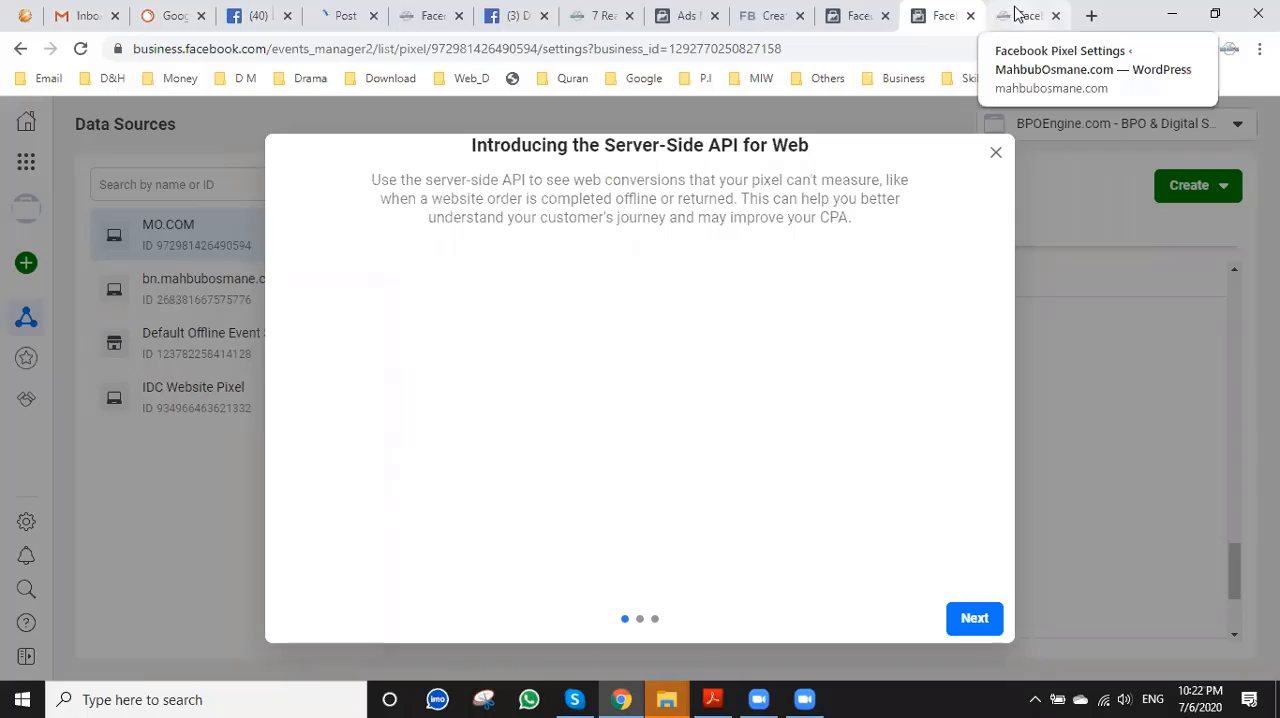
Return to the Facebook Pixel Settings in WordPress and save the changes.
click(1017, 14)
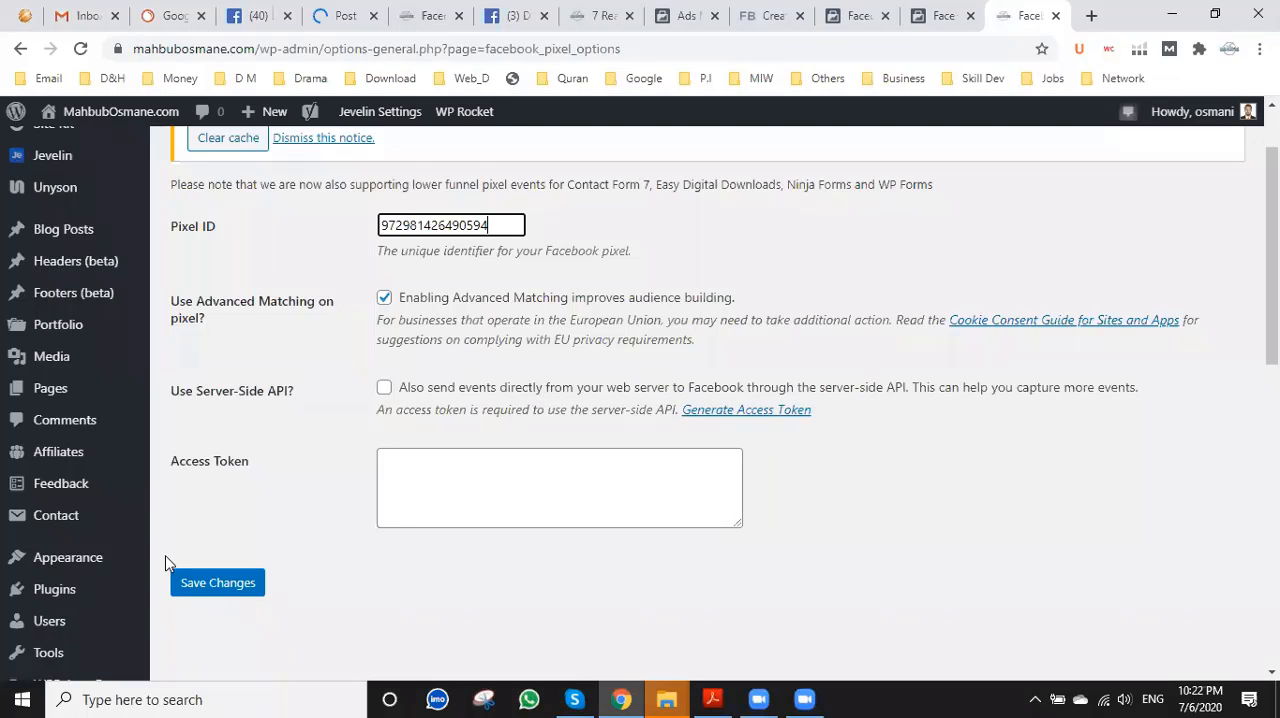
click(220, 586)
Go through the Server-Side API setup in Events Manager with the MO.COM pixel selected, up to choosing a Facebook app.
key(ctrl+shift+Tab)
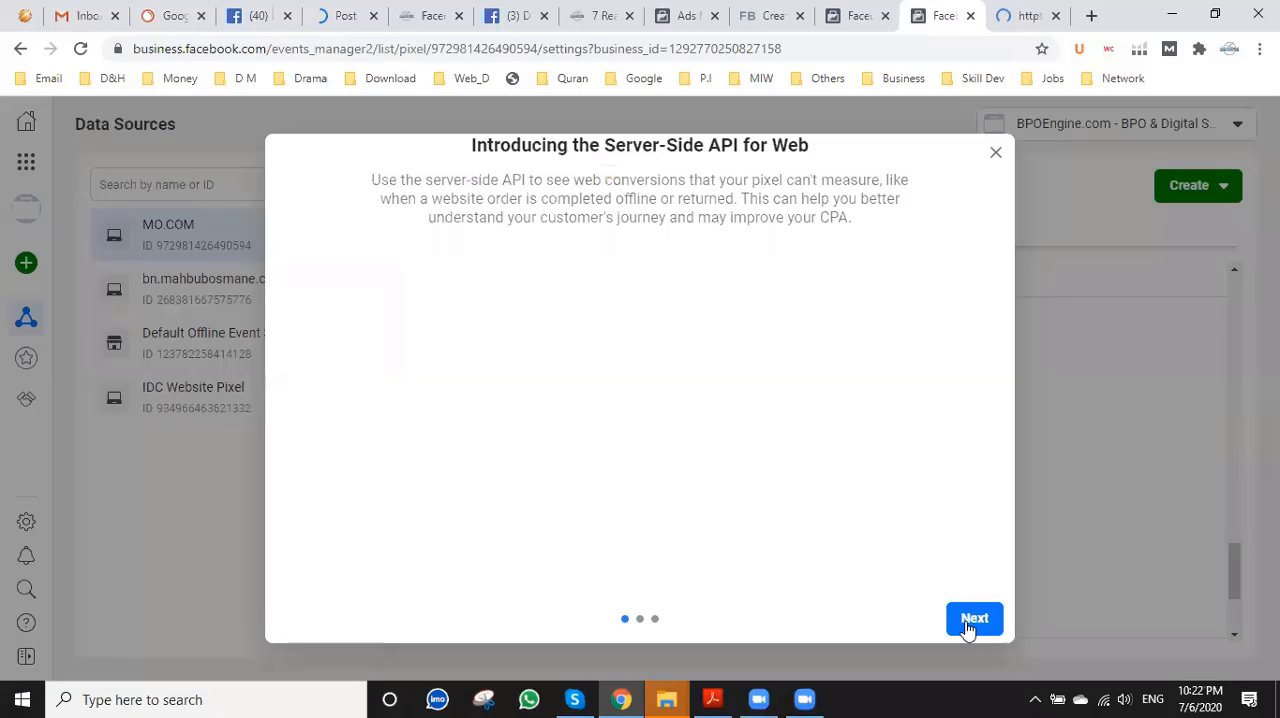
click(970, 620)
click(970, 620)
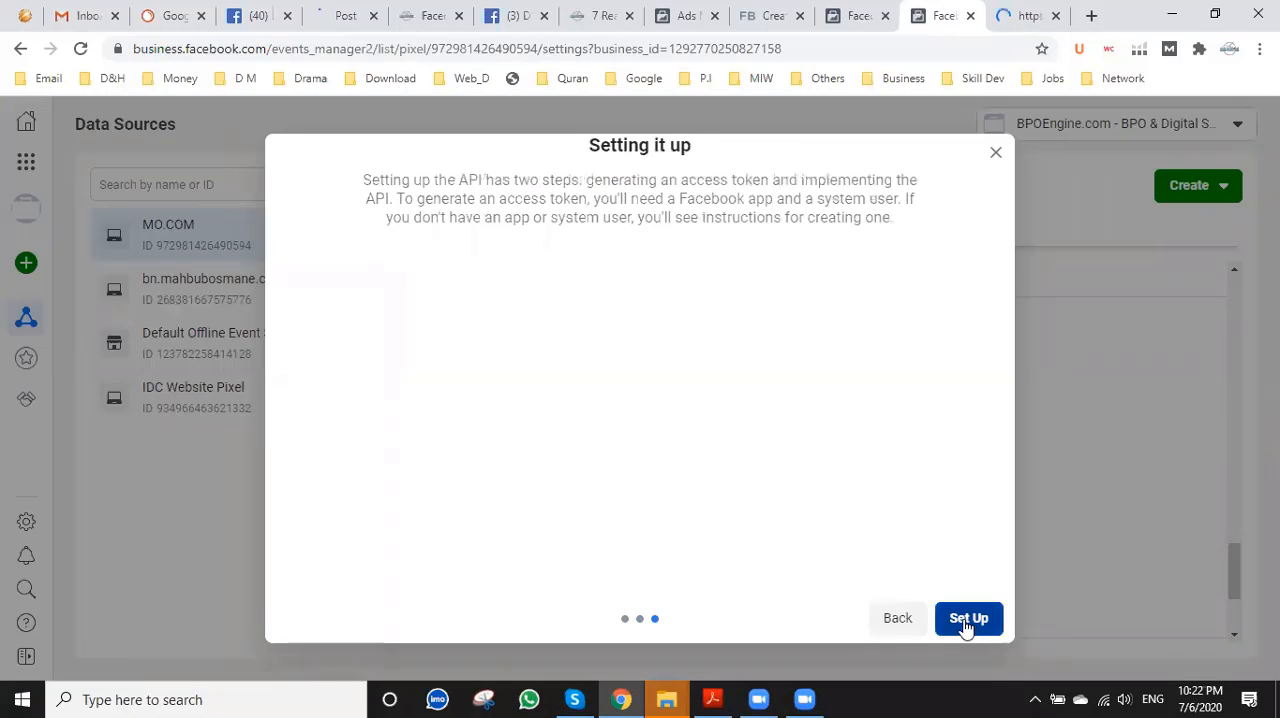
click(966, 618)
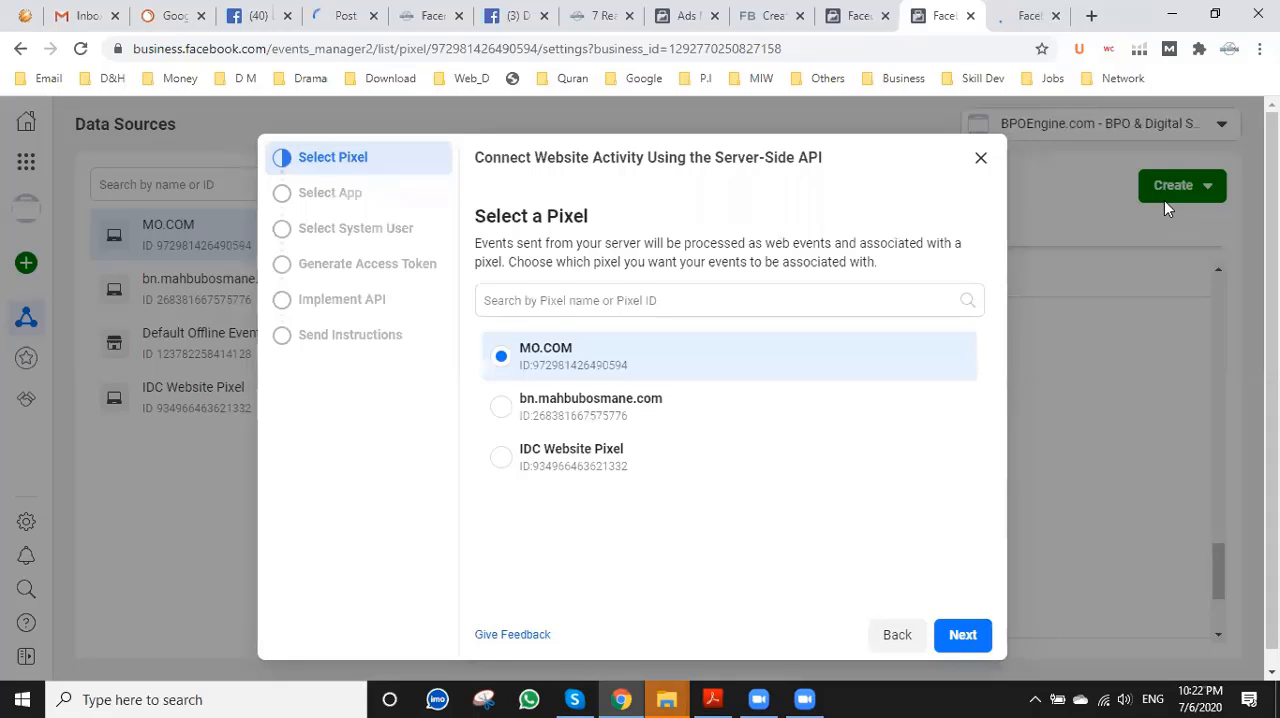
click(963, 634)
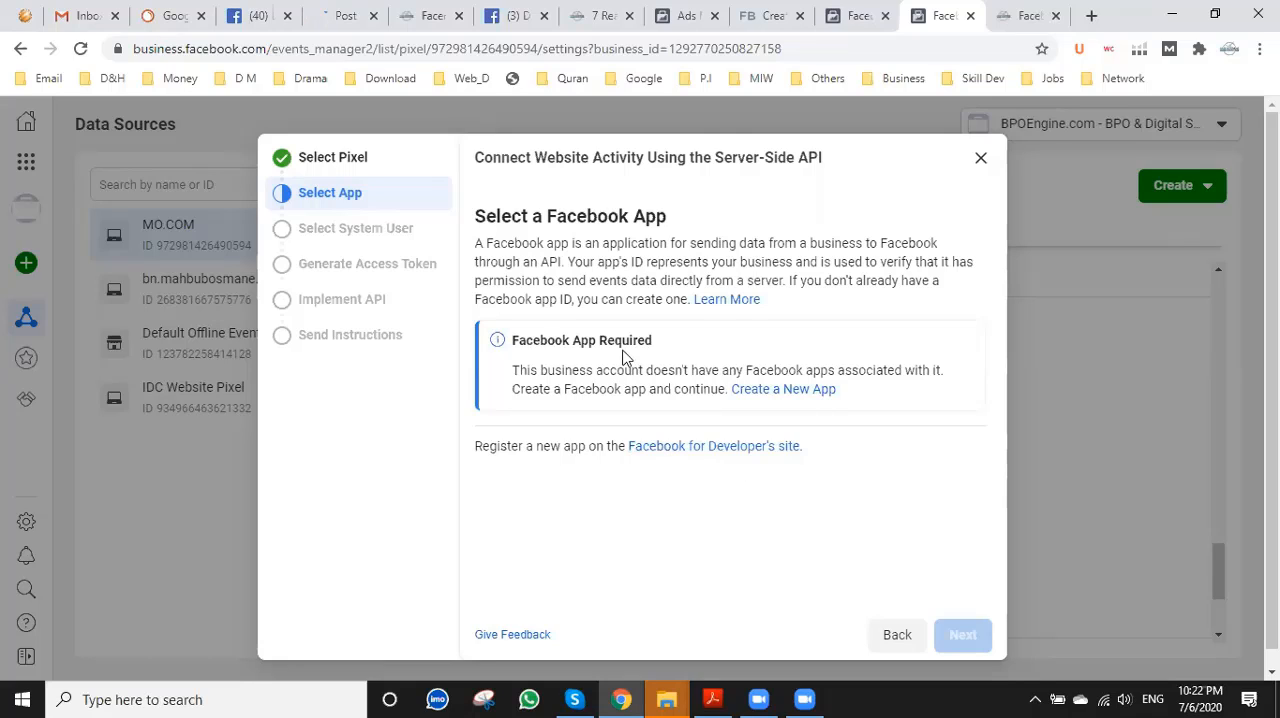
Clear the WP Rocket cache from the notice on the WordPress Facebook Pixel Settings page.
click(1012, 15)
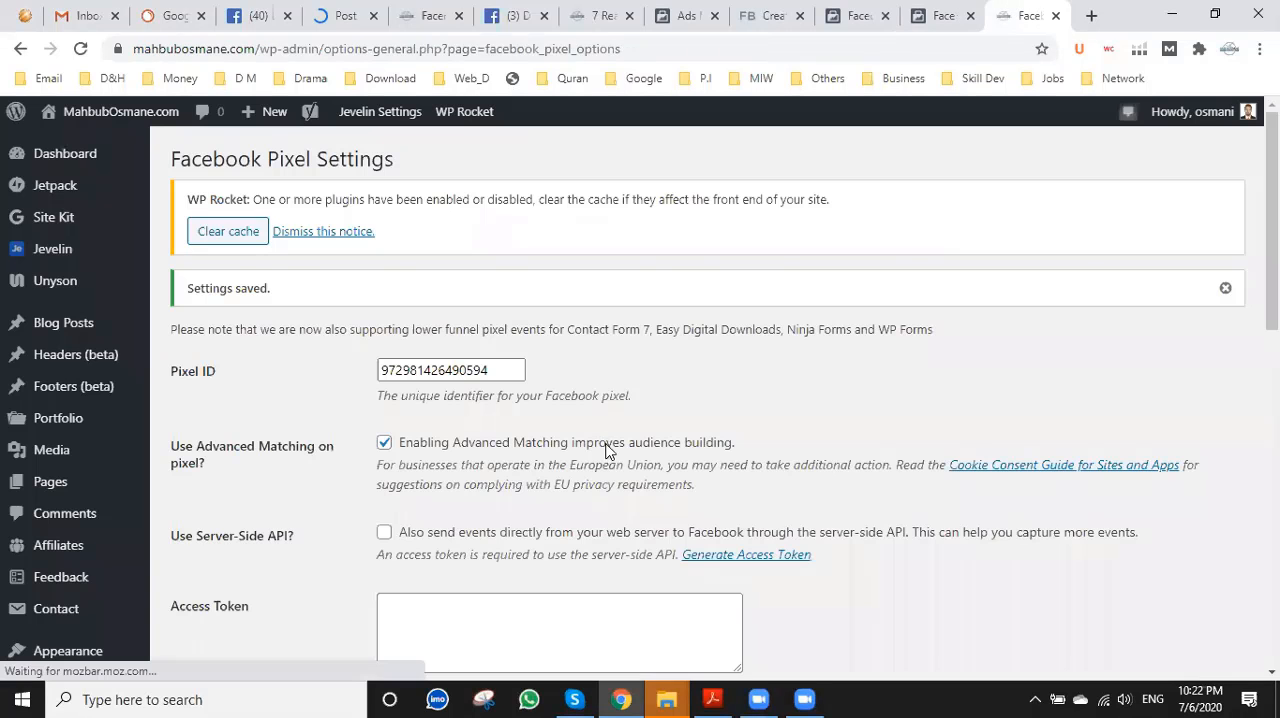
scroll(606, 449, down, 3)
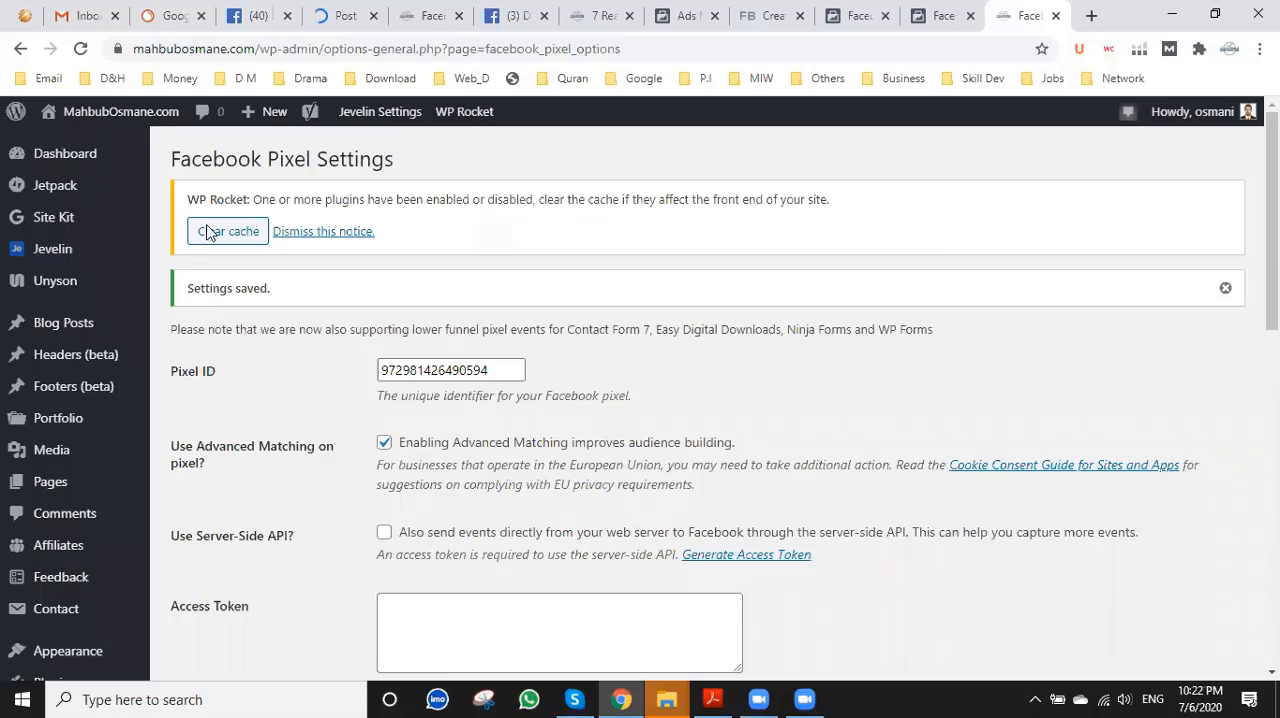
click(207, 233)
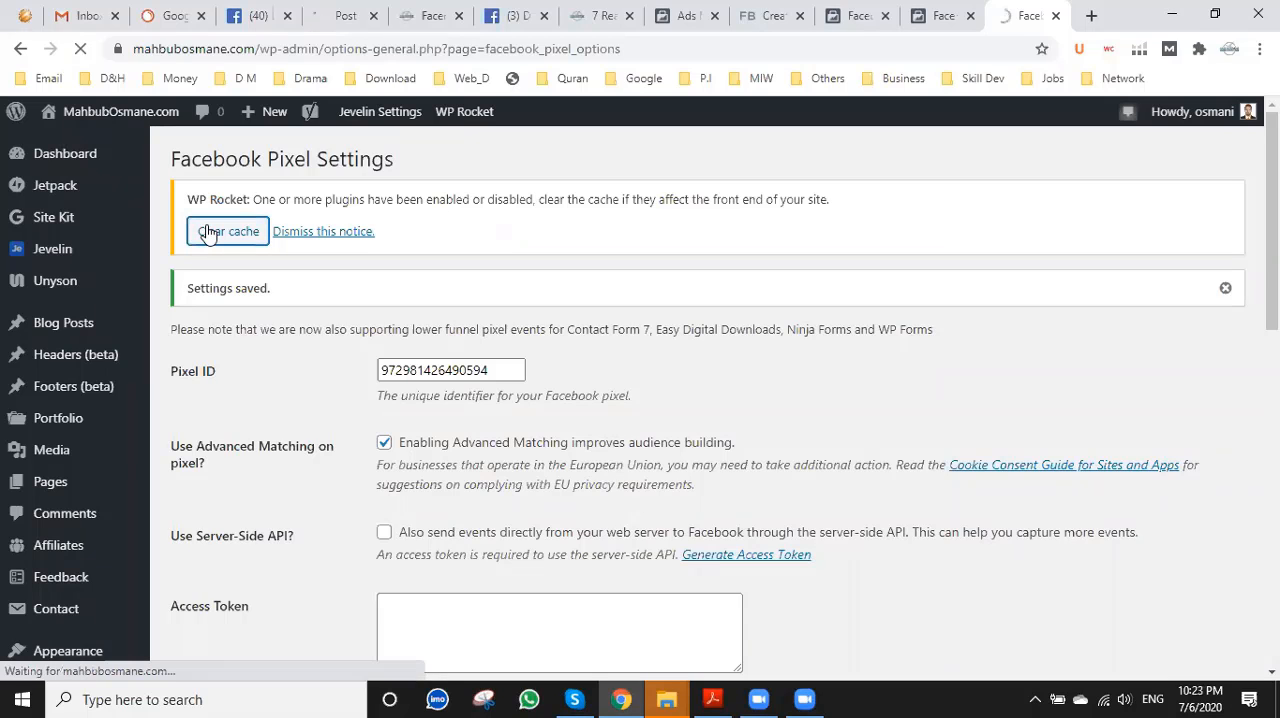
Back in Events Manager, leave the app selection and close the Server-Side API setup.
click(941, 12)
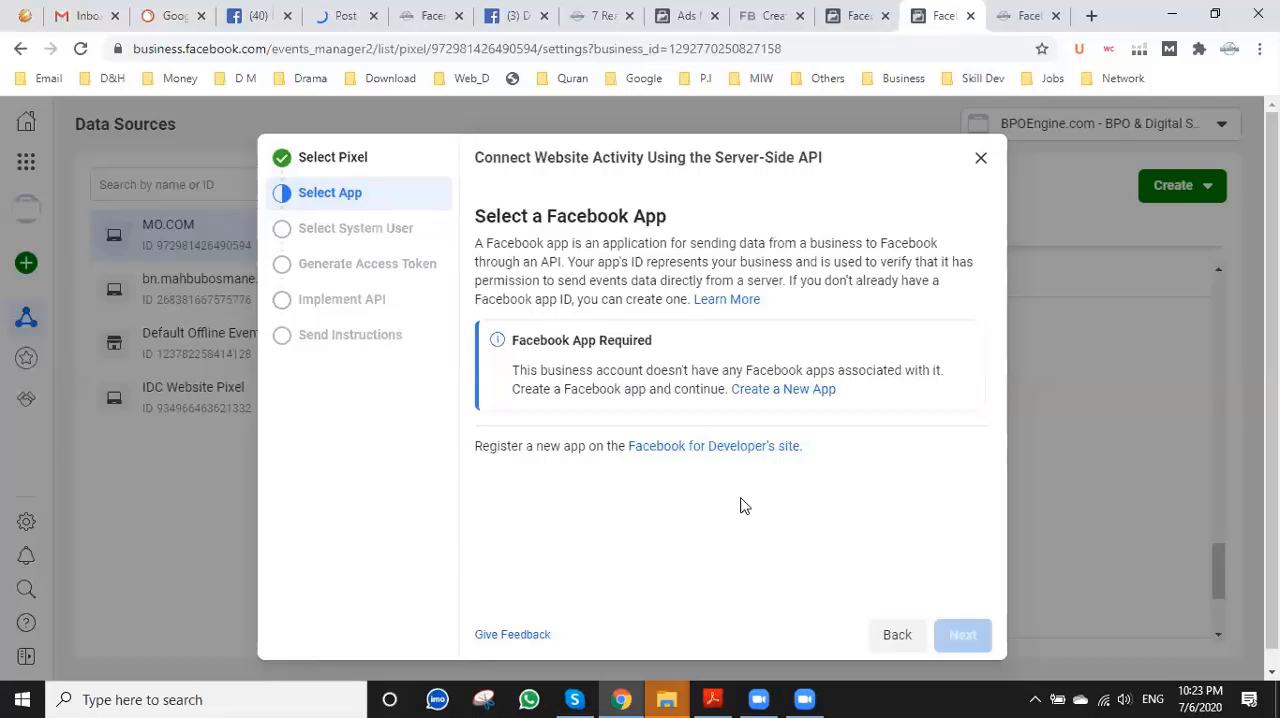
click(893, 640)
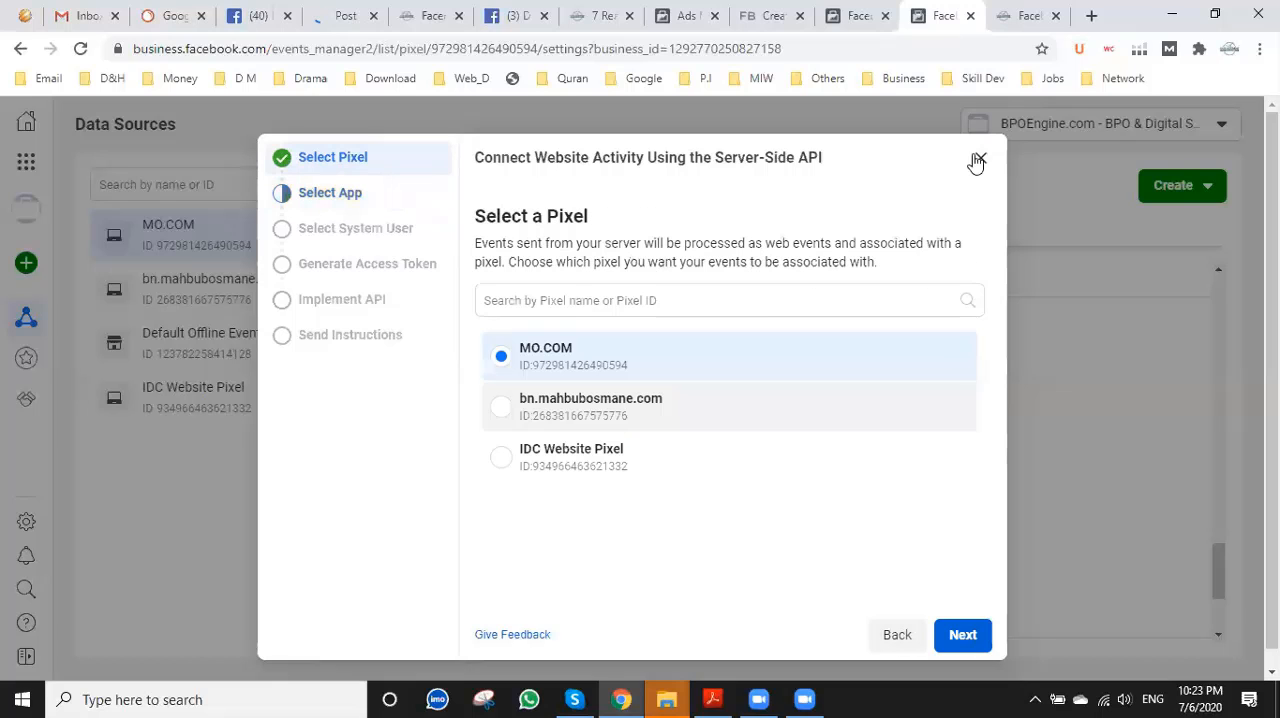
click(981, 160)
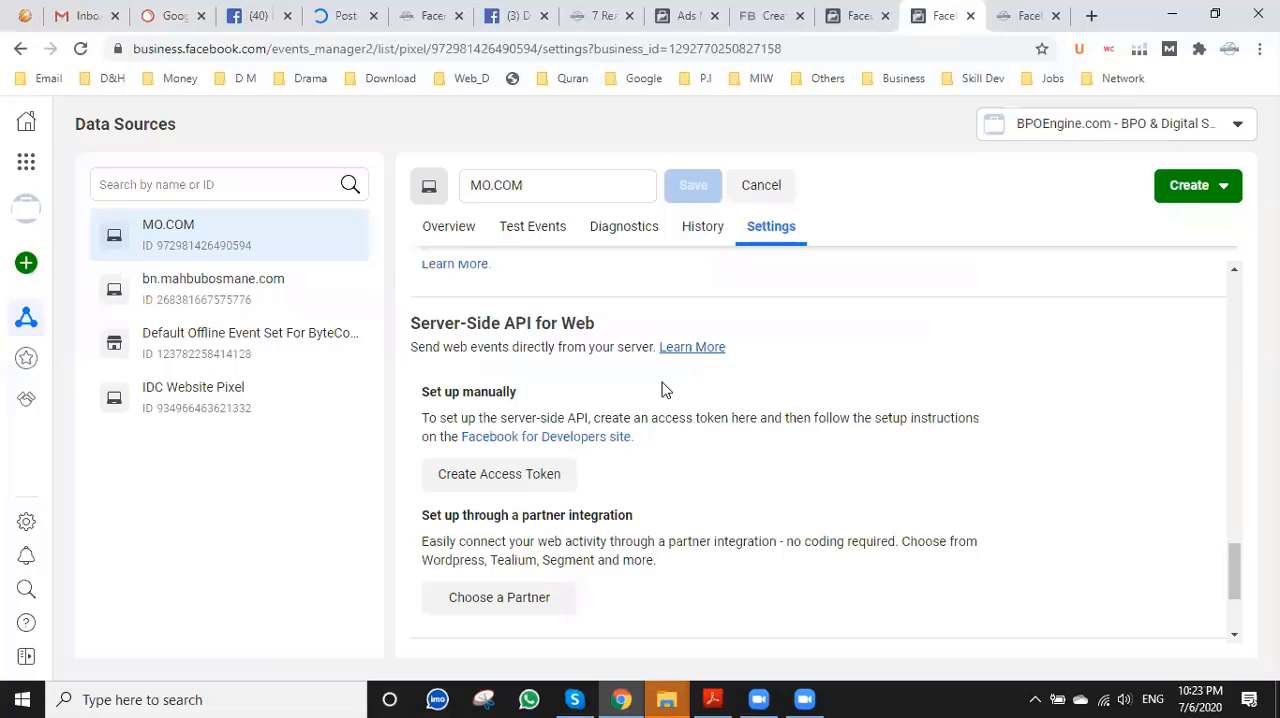
Examine the MO.COM pixel's overview and its Test Events page for website activity and testing instructions.
scroll(663, 386, down, 5)
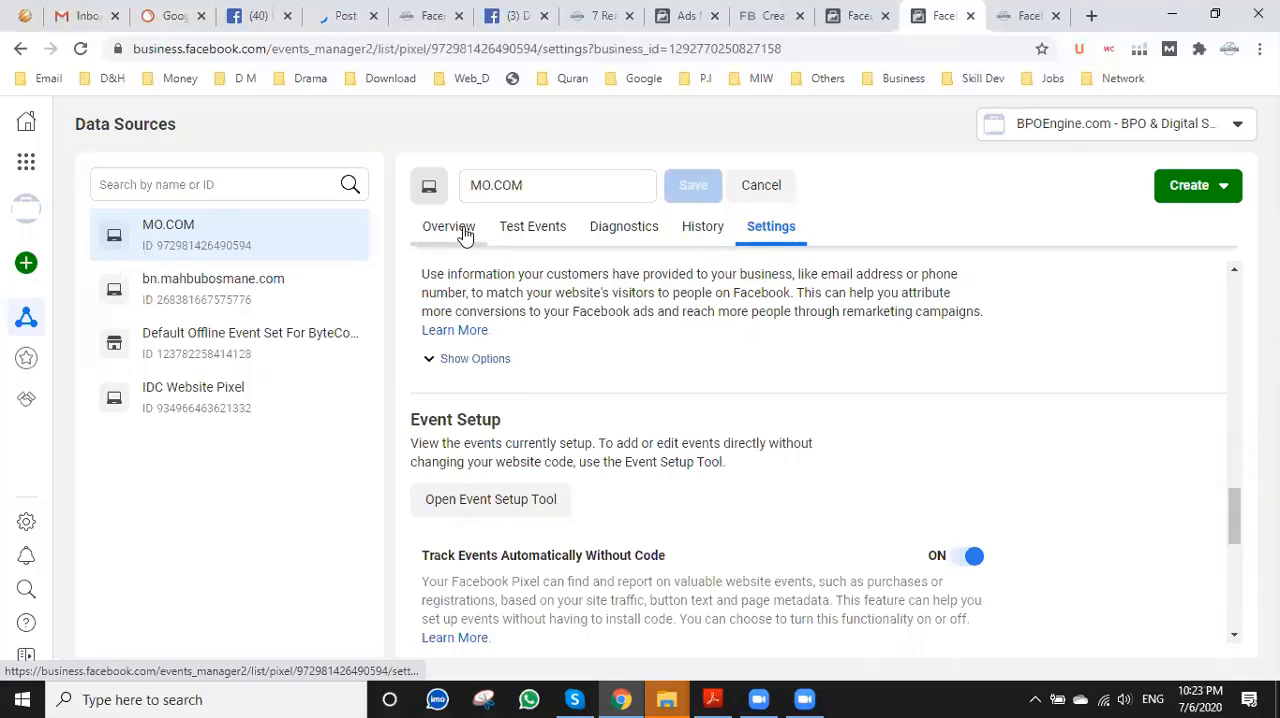
click(1015, 15)
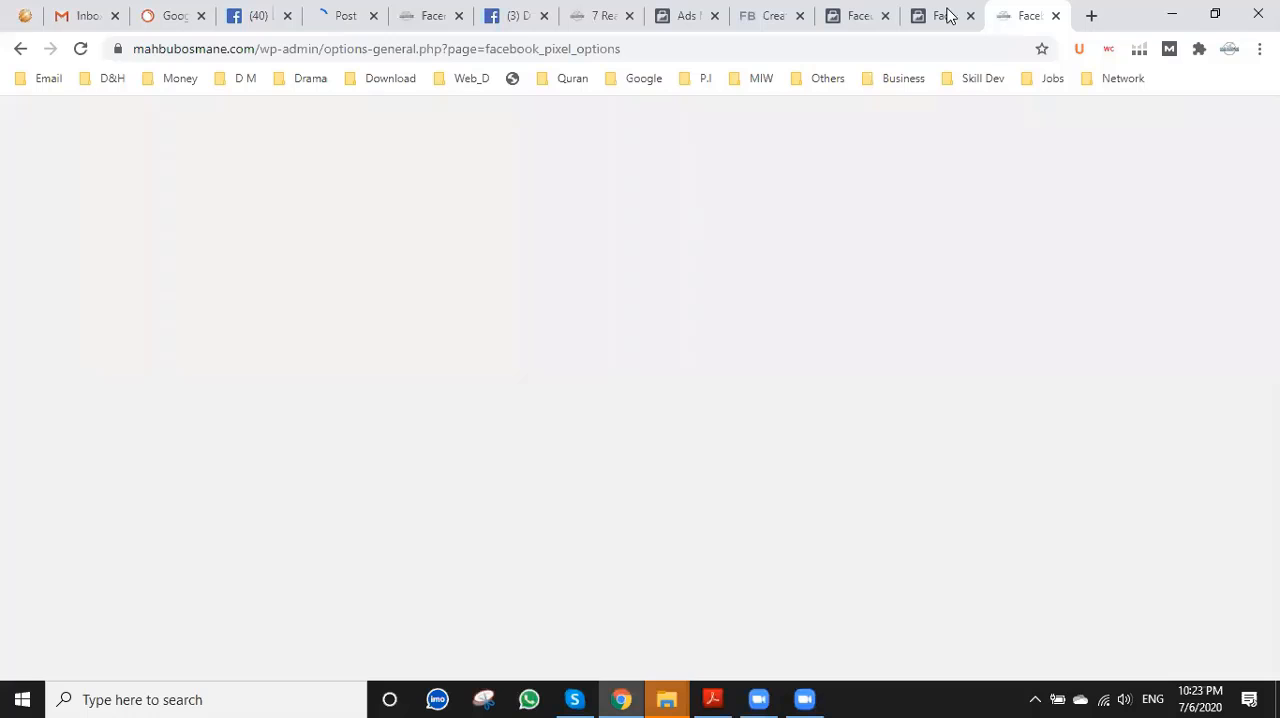
click(938, 13)
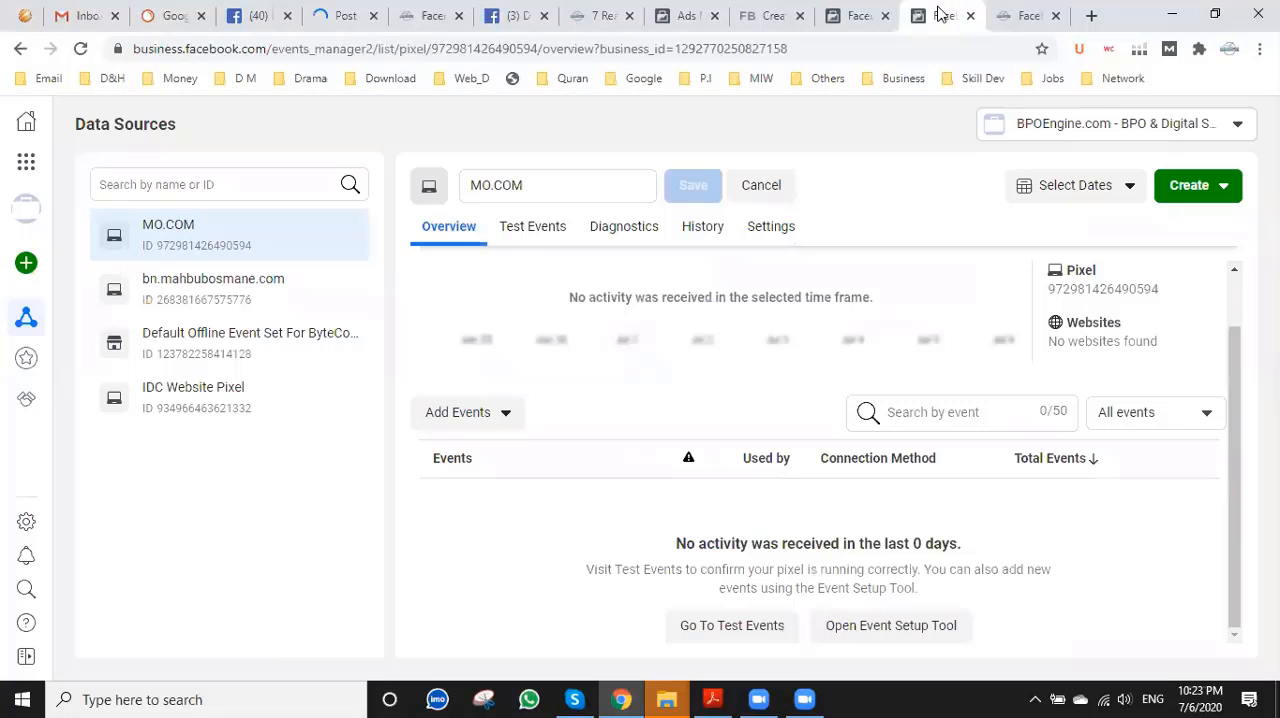
click(555, 227)
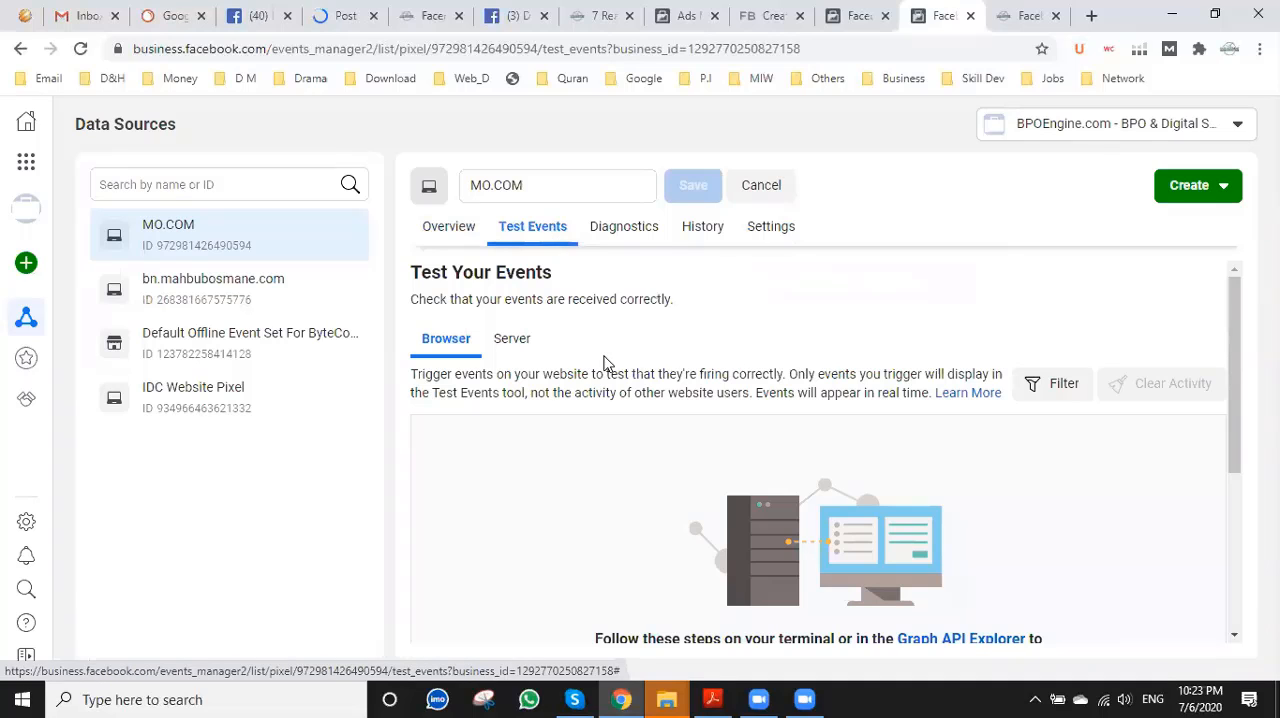
scroll(604, 363, down, 2)
scroll(632, 380, down, 2)
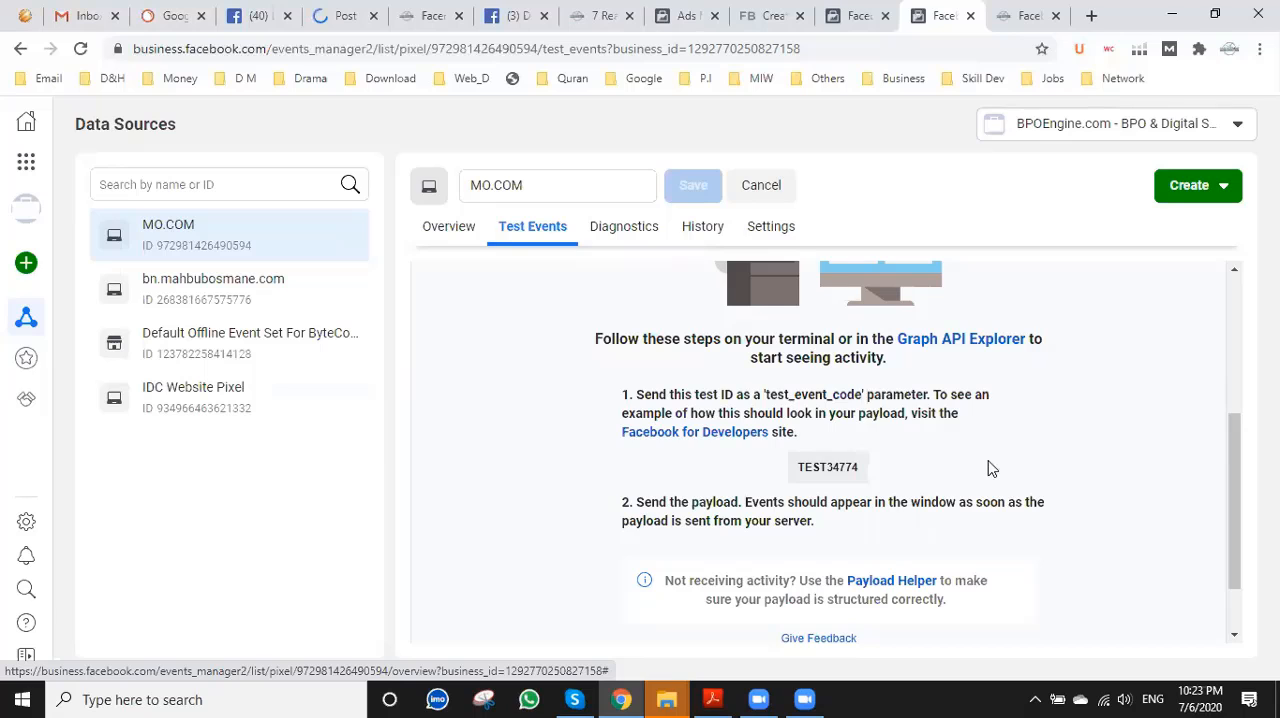
scroll(988, 467, down, 1)
scroll(988, 467, up, 5)
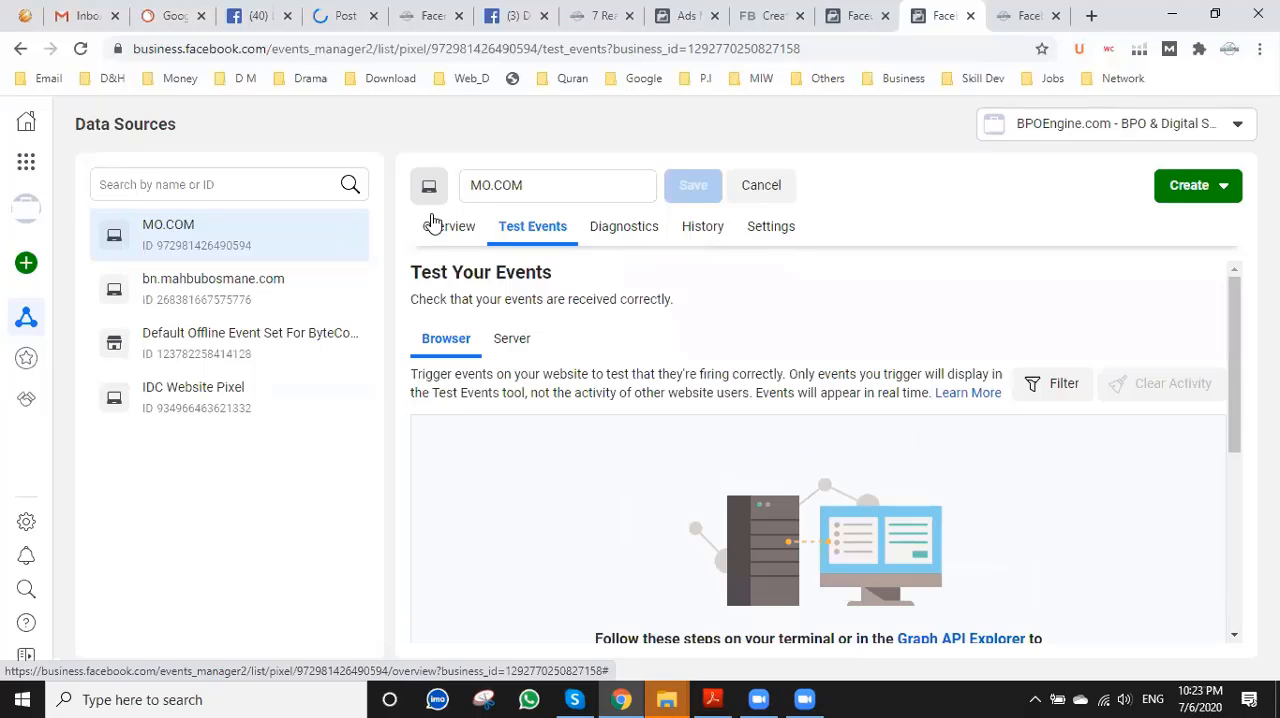
Return to the MO.COM pixel's overview, reload it and check for received activity, glancing at the WordPress pixel settings.
click(440, 224)
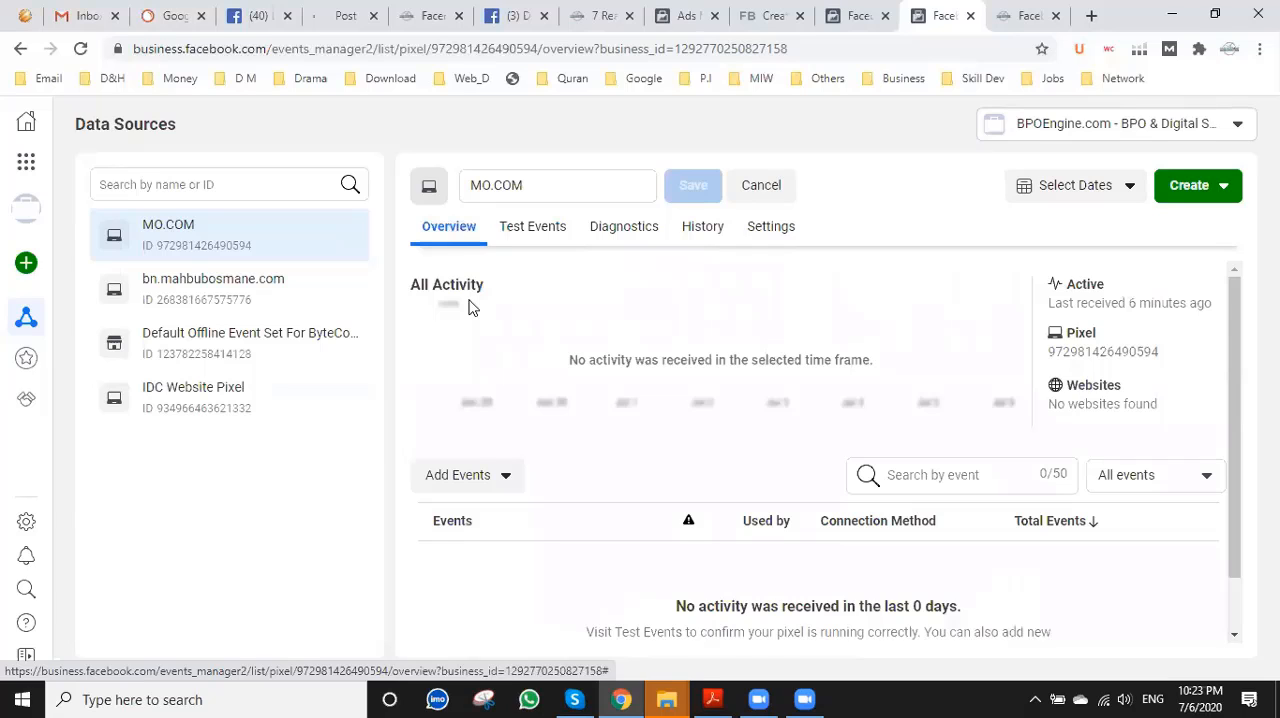
scroll(472, 307, down, 1)
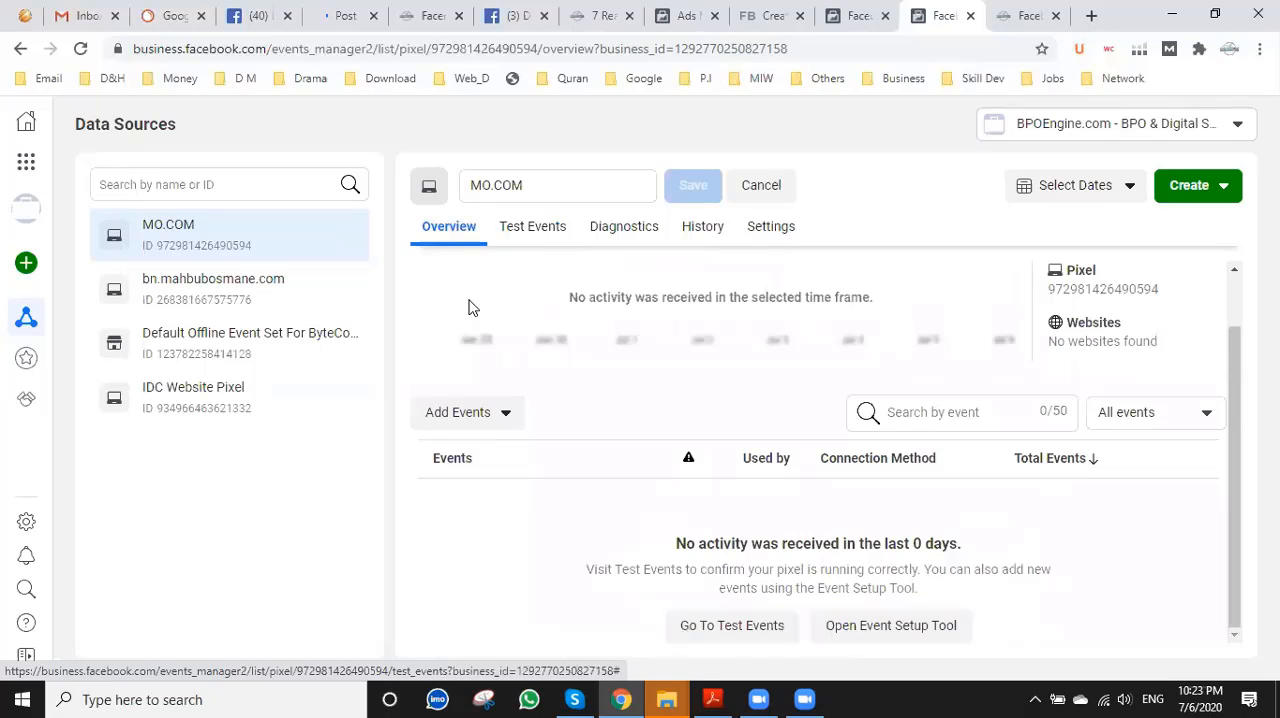
click(81, 49)
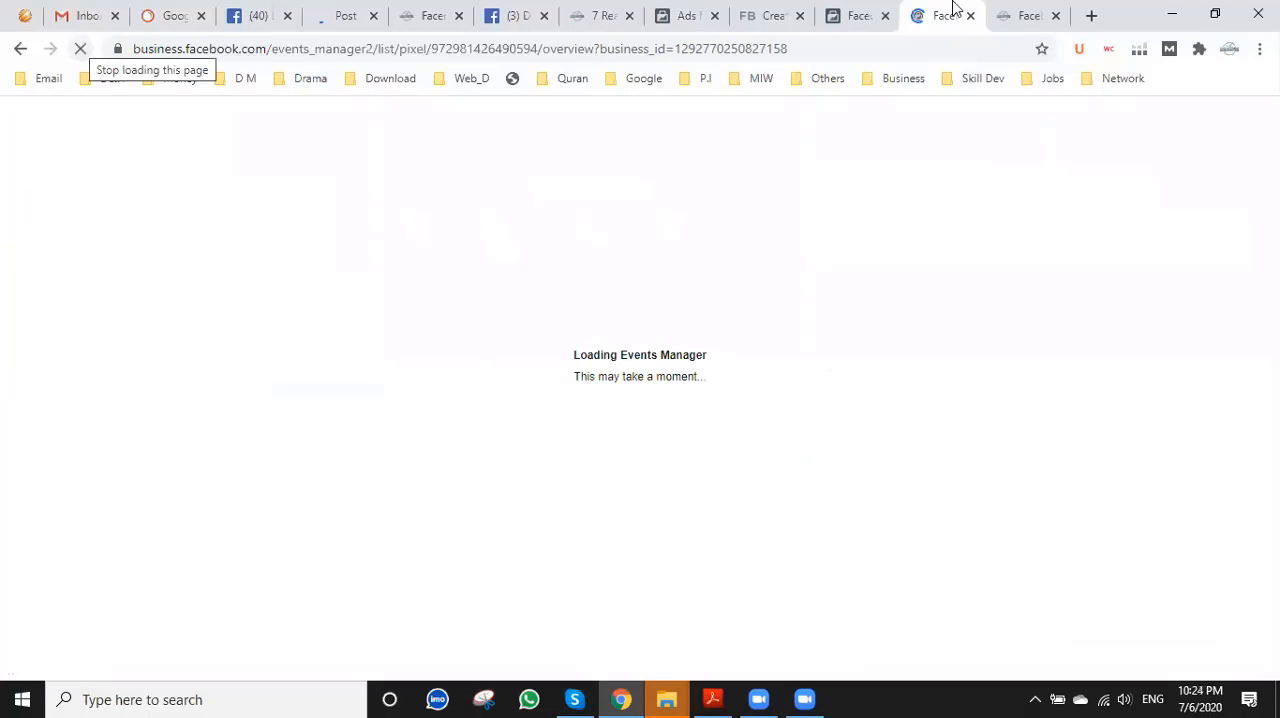
key(ctrl+Tab)
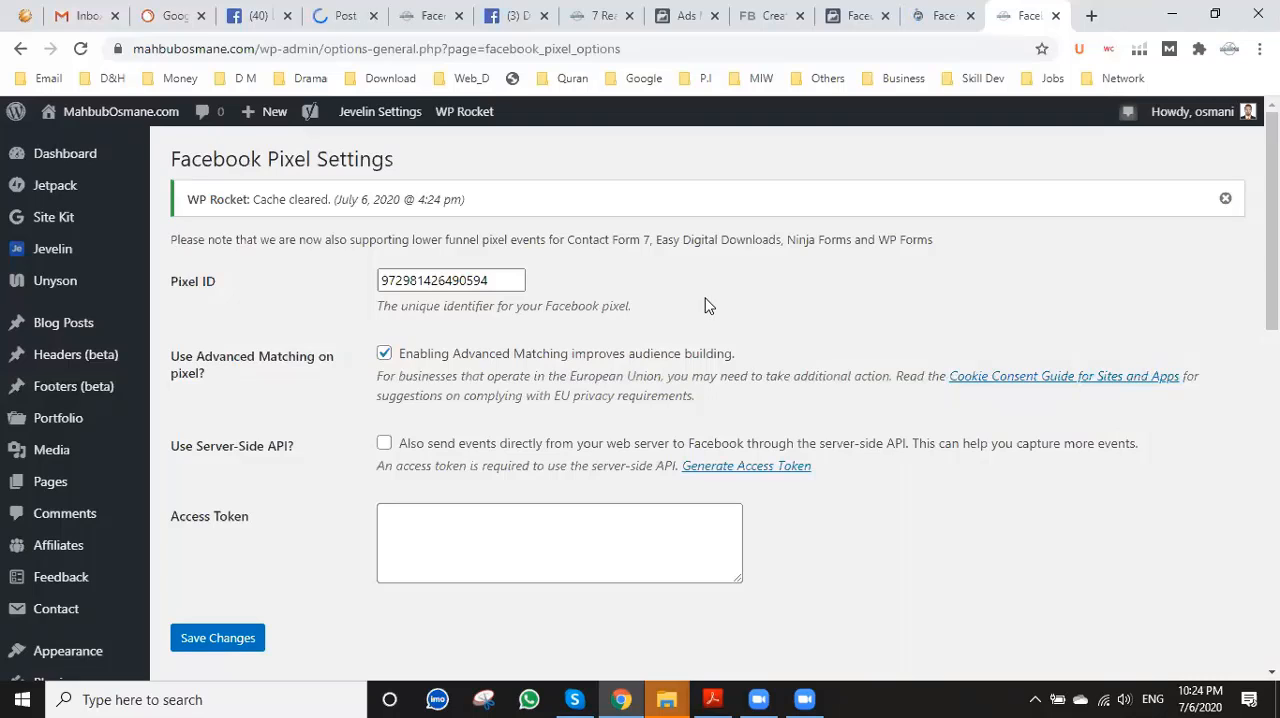
click(935, 16)
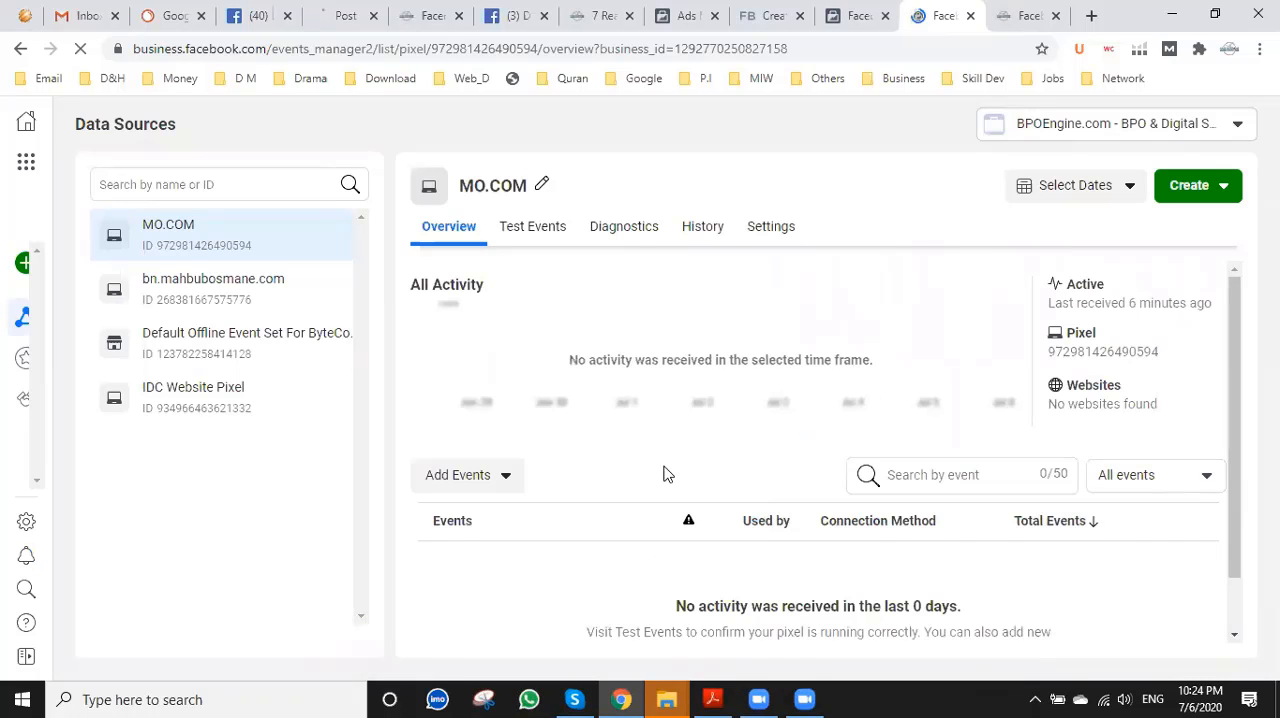
scroll(667, 474, down, 1)
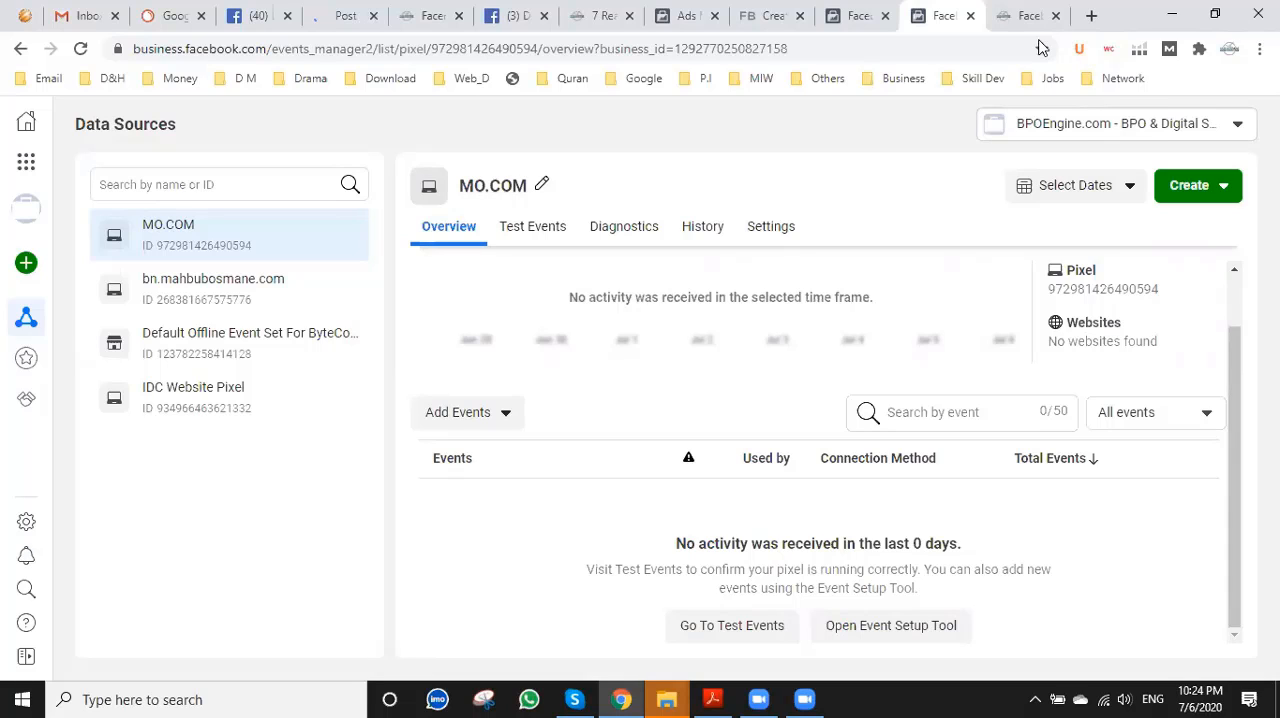
click(1016, 14)
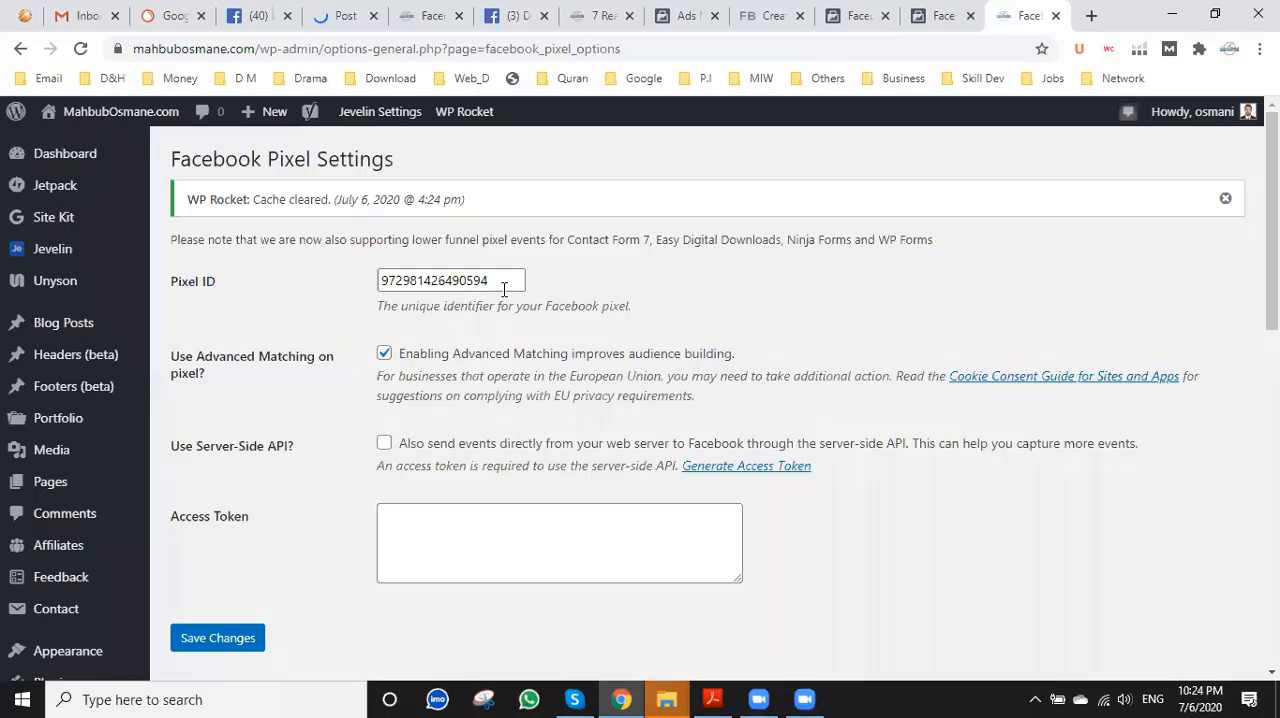
click(935, 8)
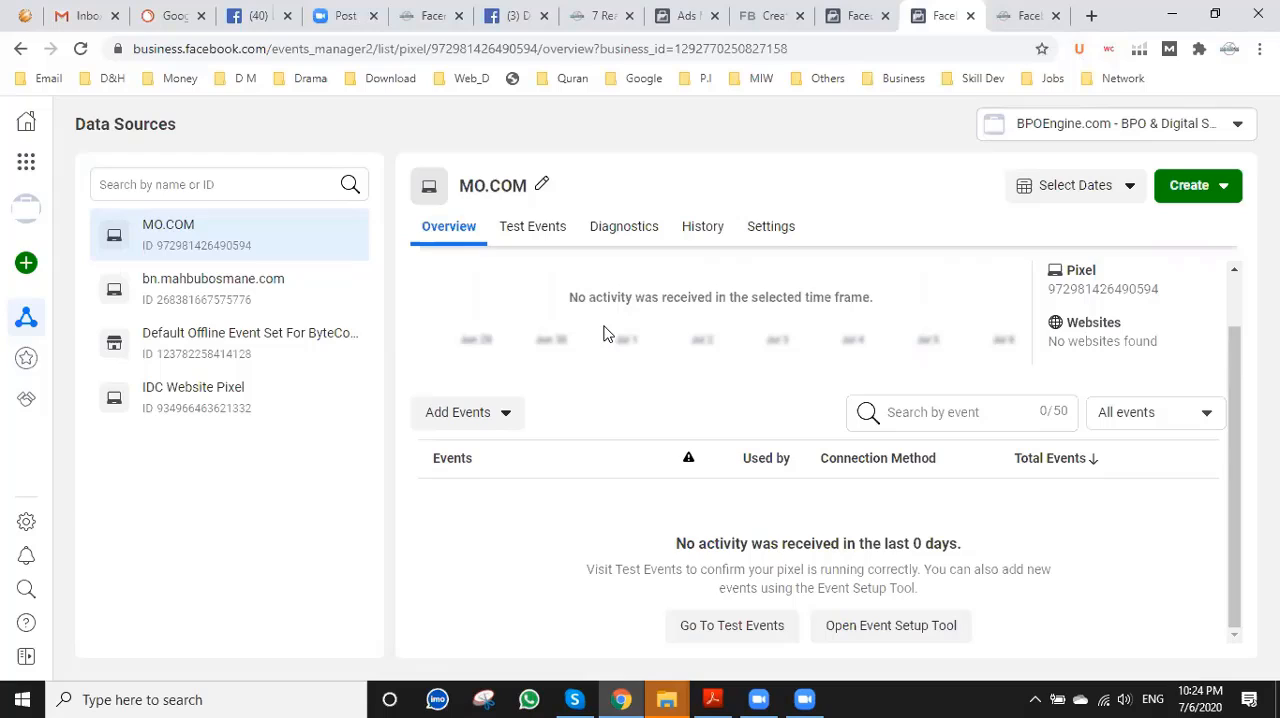
Review the pixel's Diagnostics and its change history, including the Changed by and Activity Type filter options.
click(627, 228)
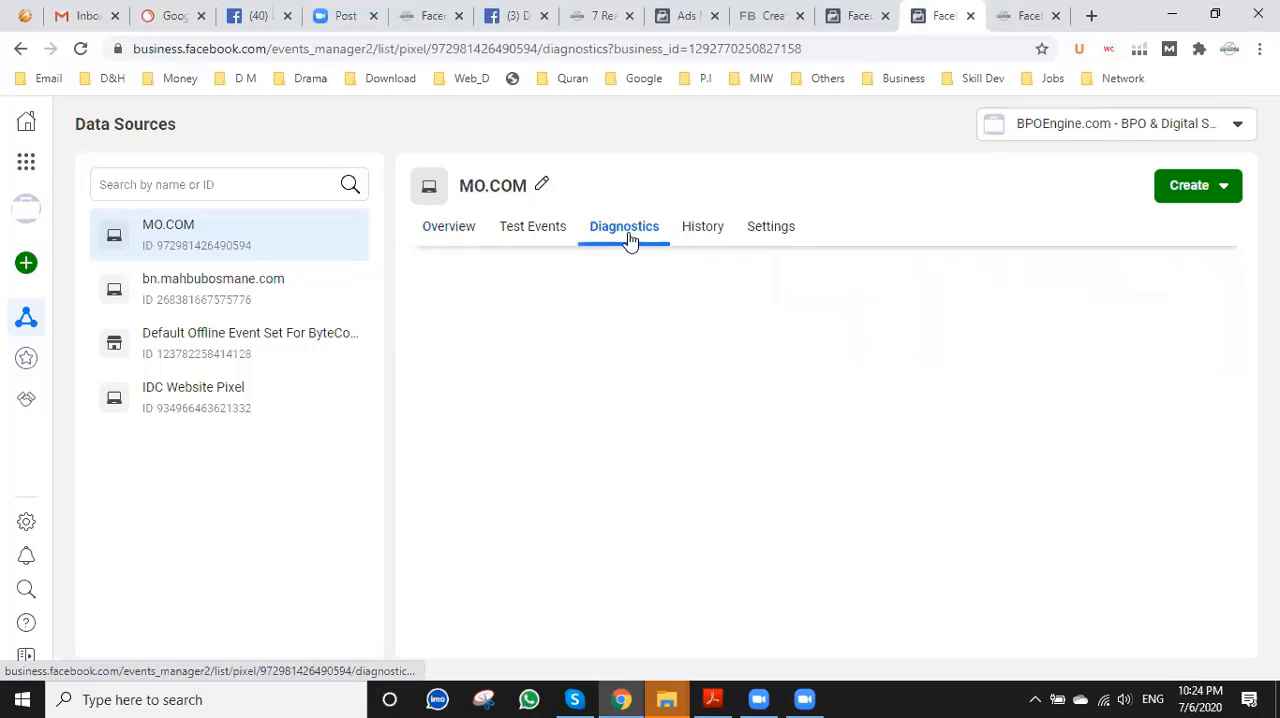
click(704, 228)
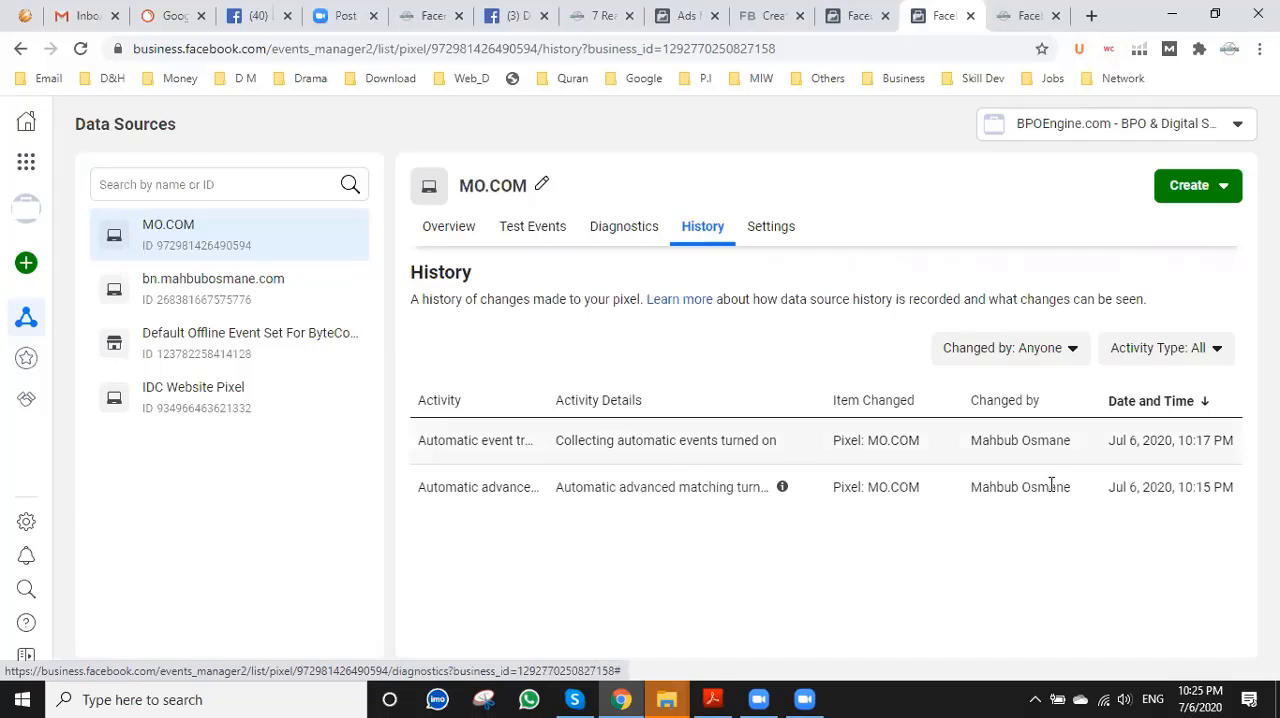
click(1069, 347)
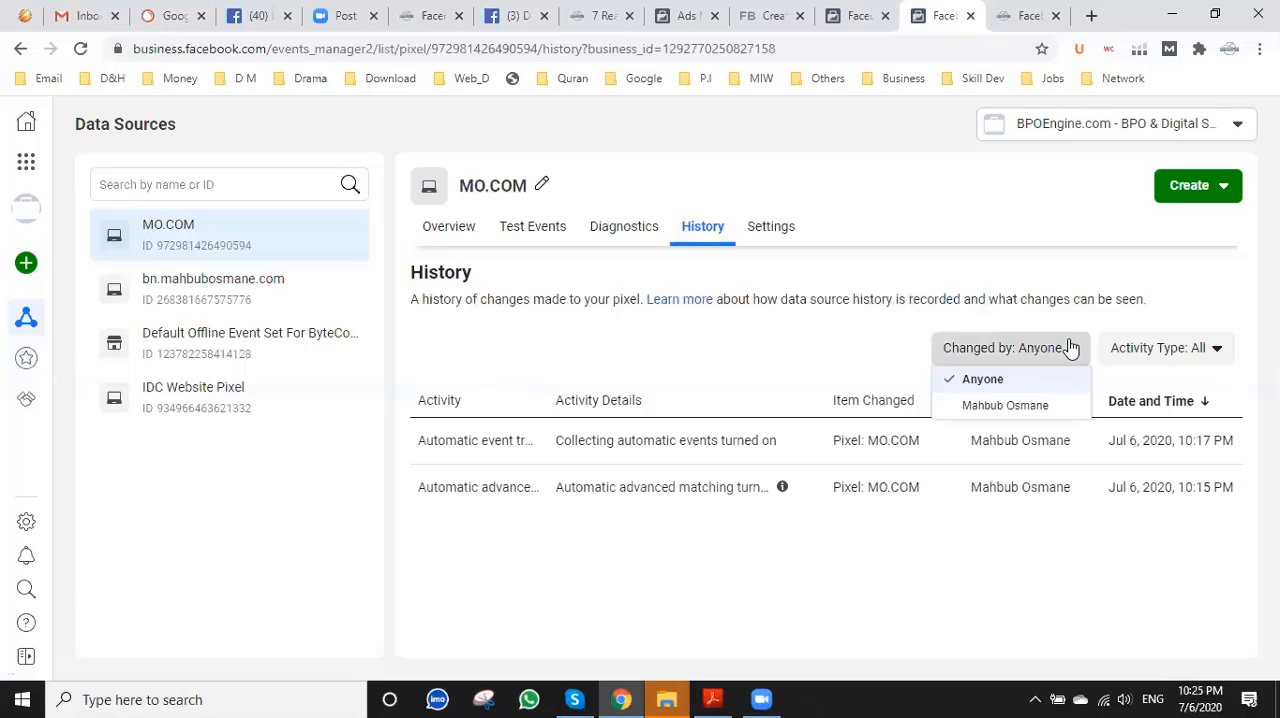
click(1168, 345)
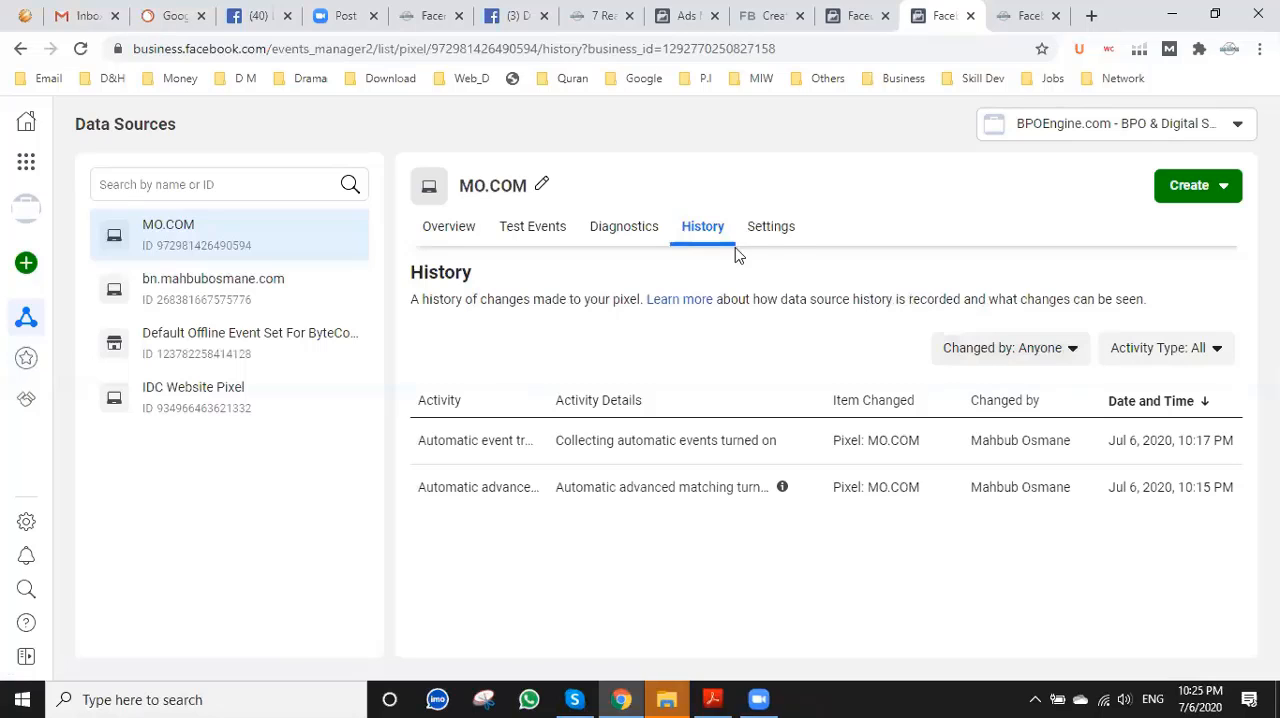
Copy the WordPress site's root URL into the browser test on the Test Events page and open the website from there.
click(531, 229)
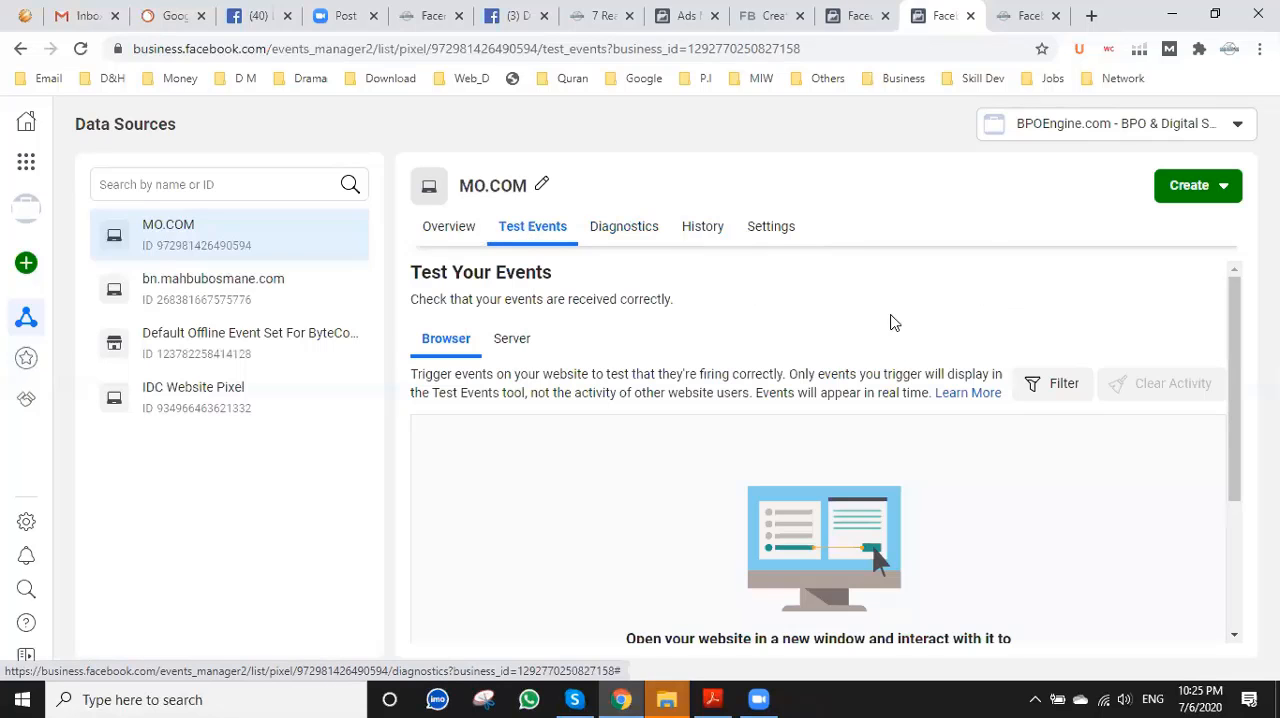
scroll(838, 343, down, 3)
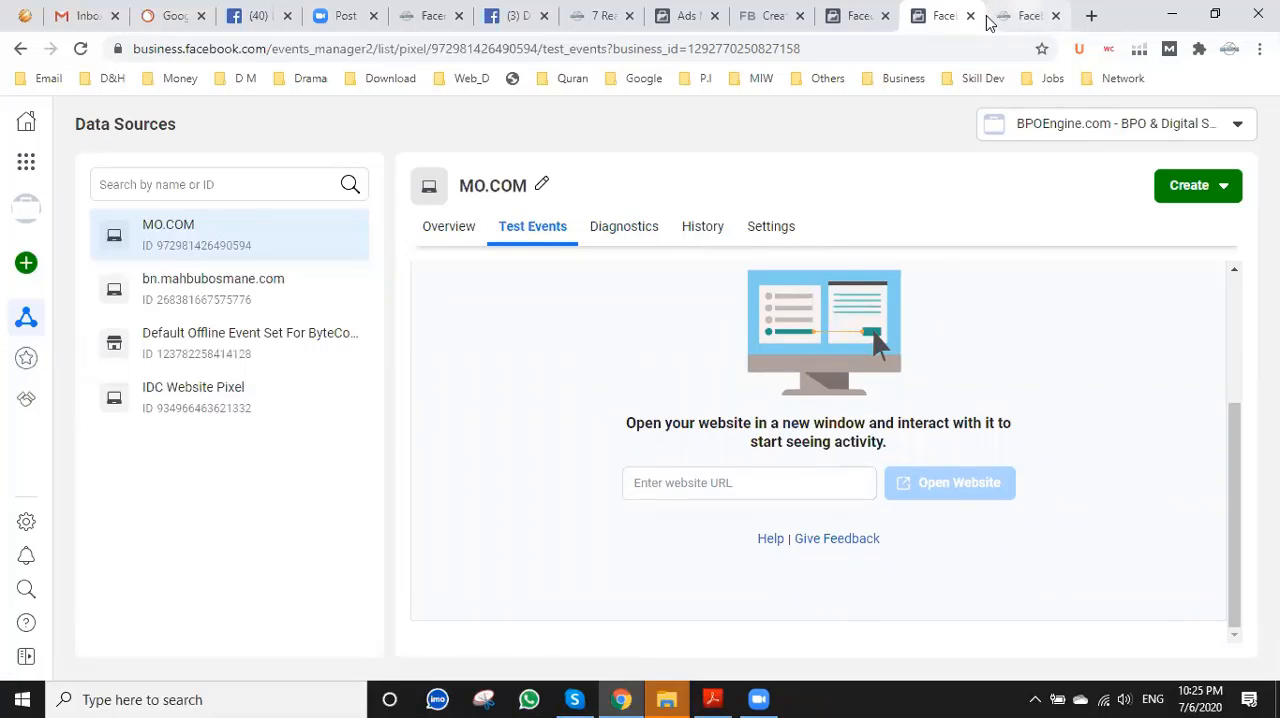
click(1020, 15)
drag(256, 48, 52, 57)
key(ctrl+c)
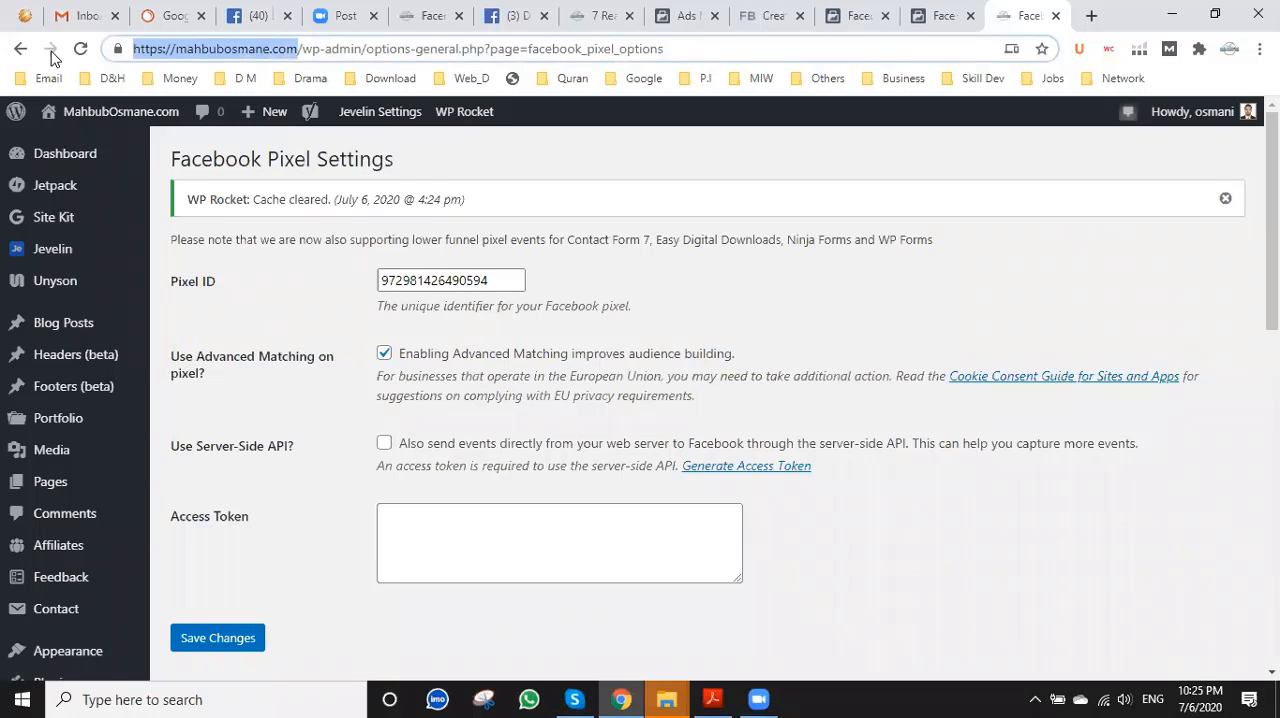
click(935, 15)
click(700, 490)
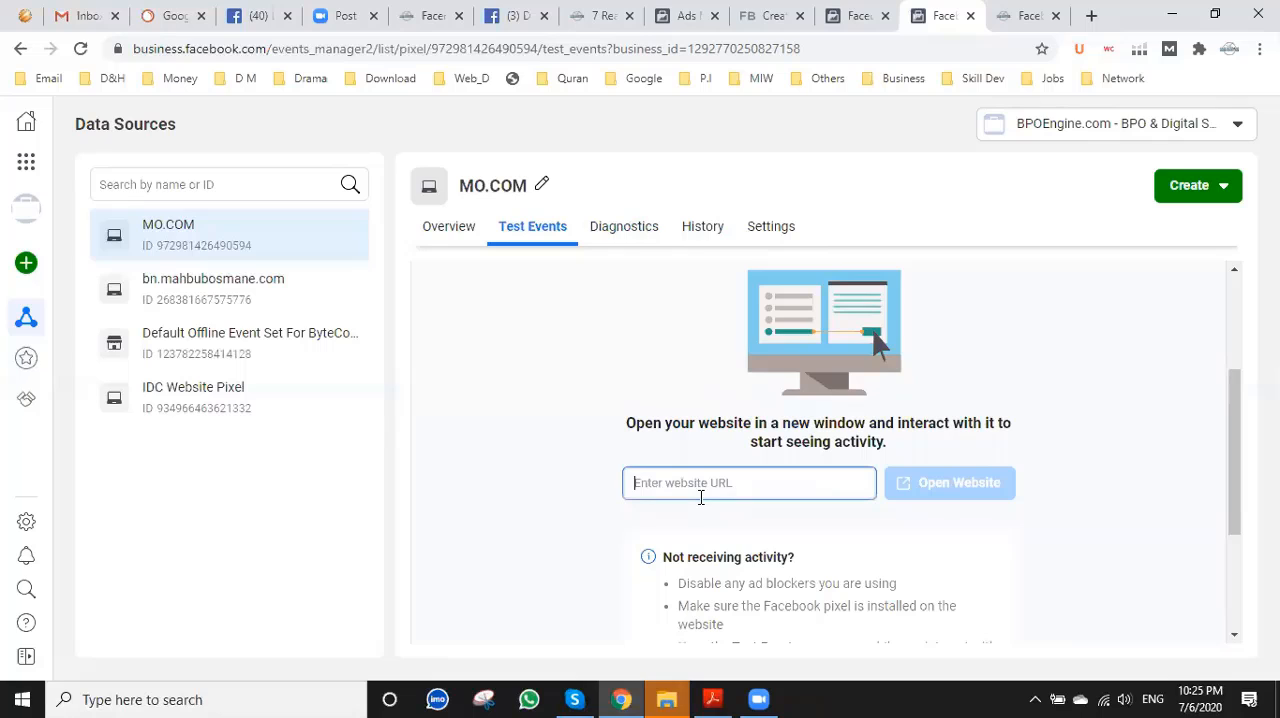
key(ctrl+v)
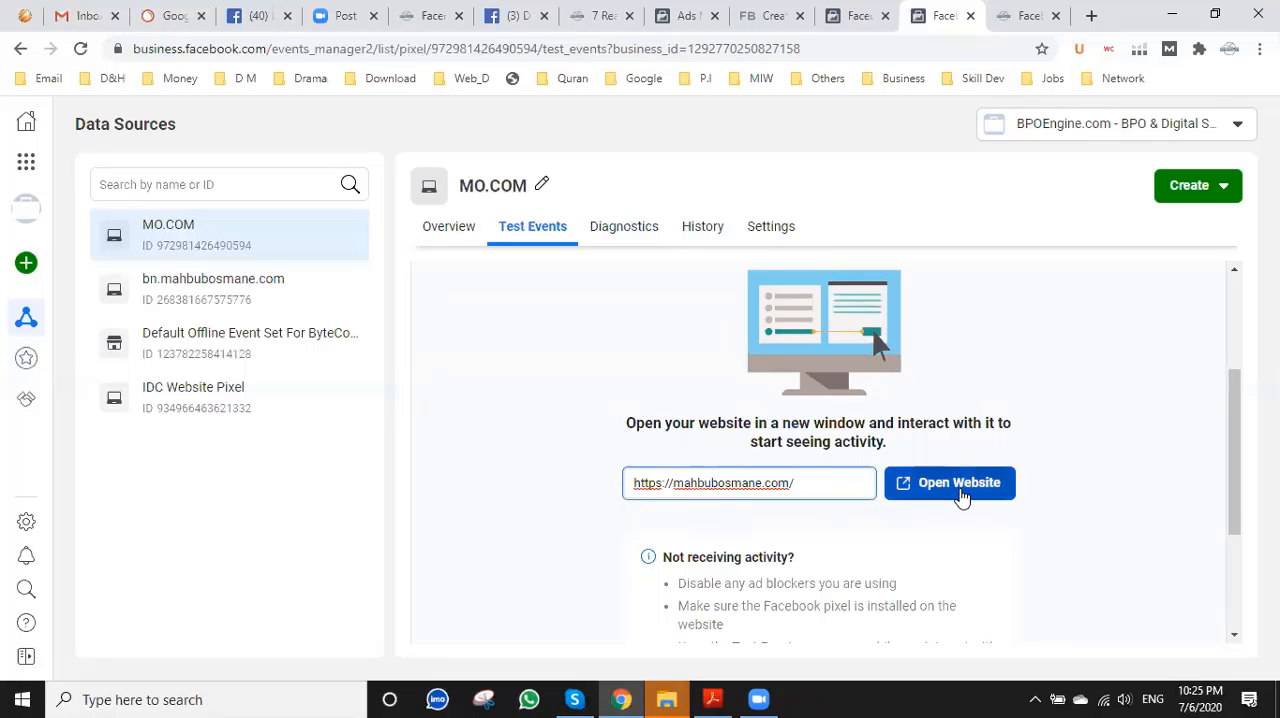
click(958, 487)
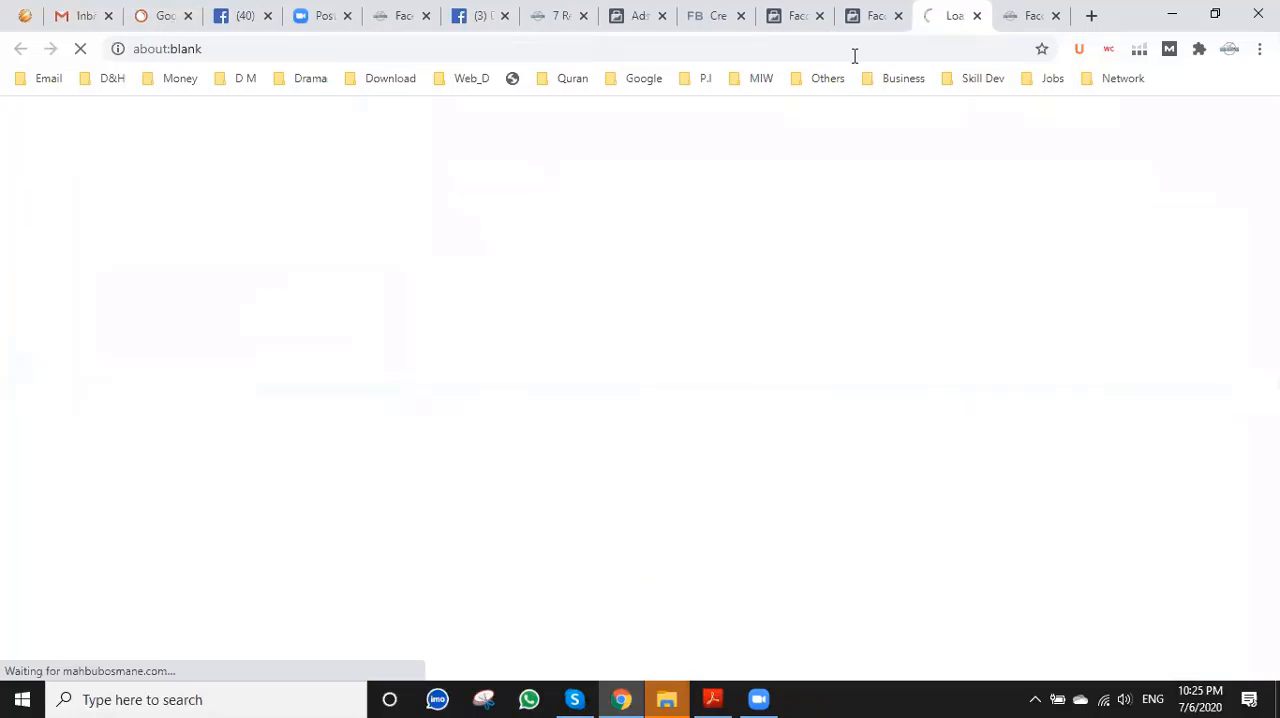
Examine the Test Events page for incoming activity and read its advice on not receiving activity while the website loads.
click(873, 12)
click(945, 14)
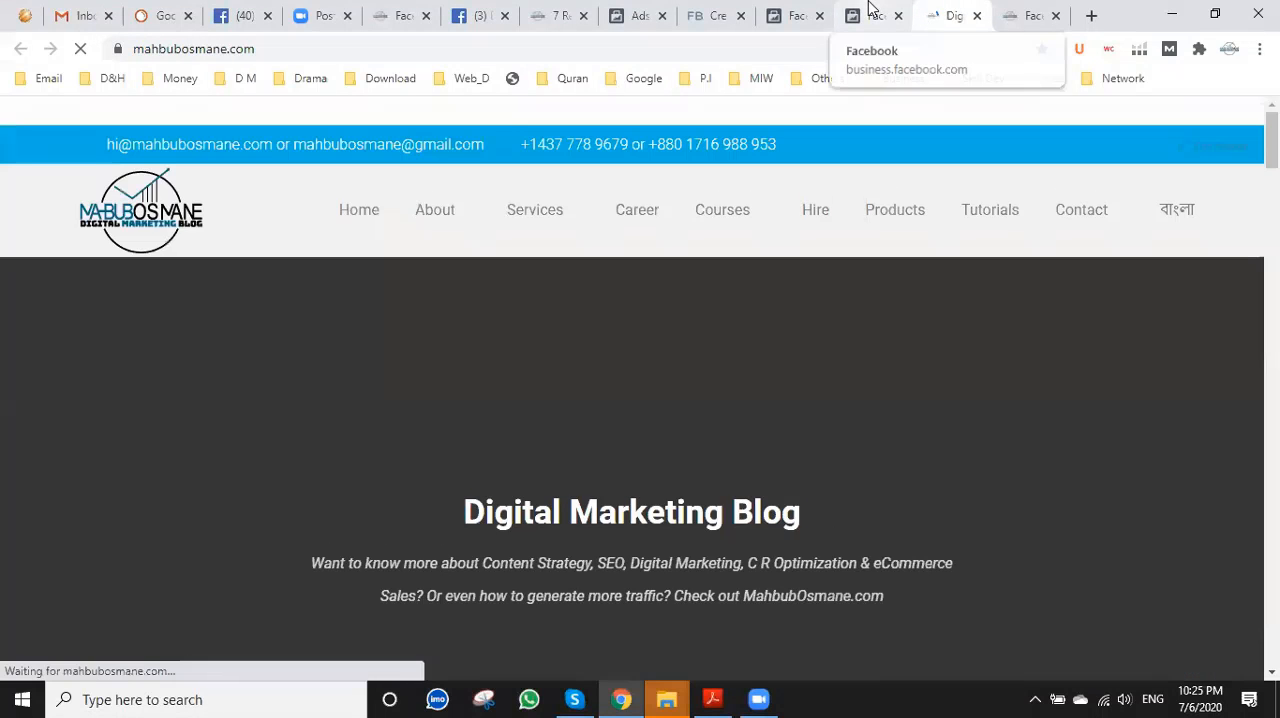
click(872, 13)
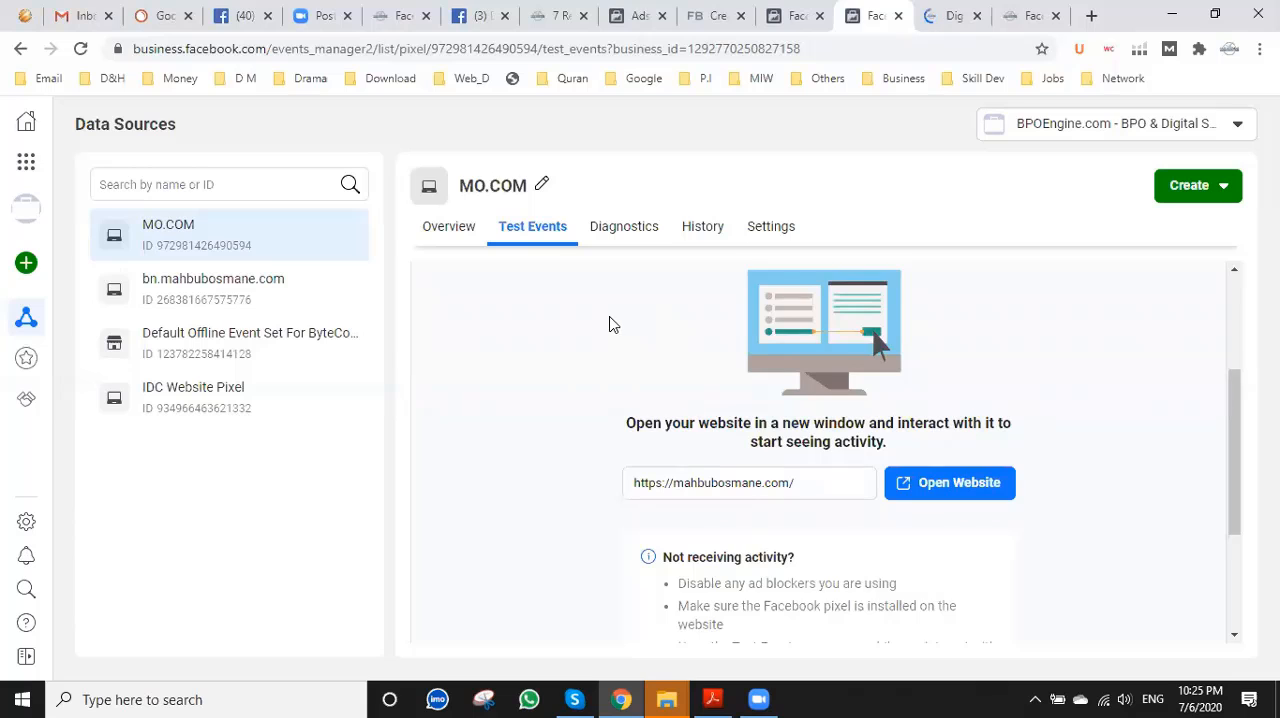
scroll(608, 323, down, 3)
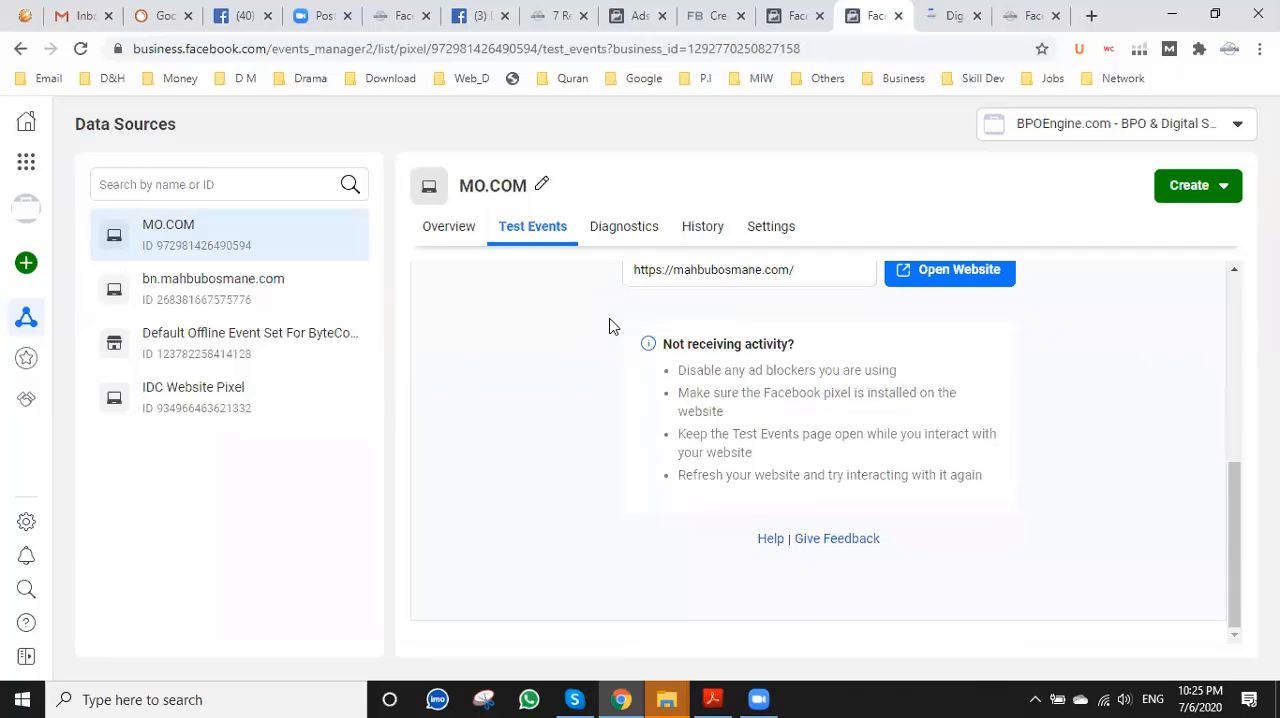
scroll(612, 326, up, 5)
scroll(612, 326, down, 5)
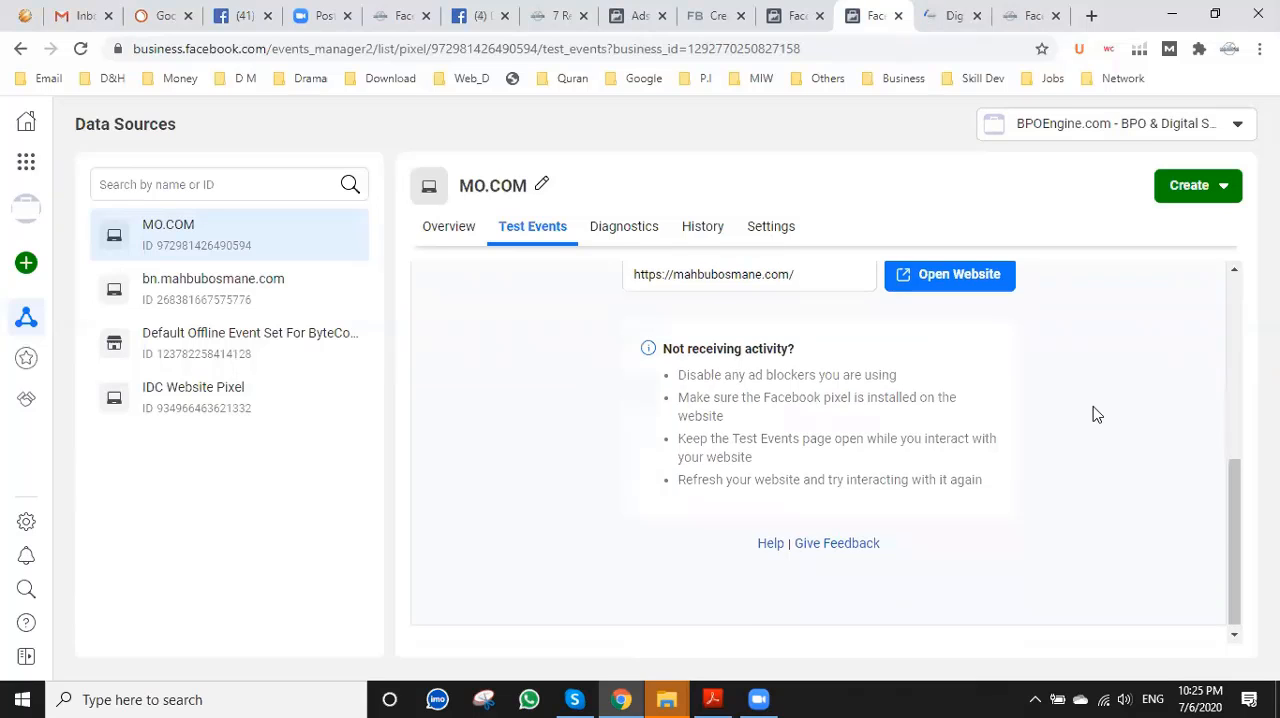
scroll(1092, 405, up, 2)
scroll(1091, 400, up, 3)
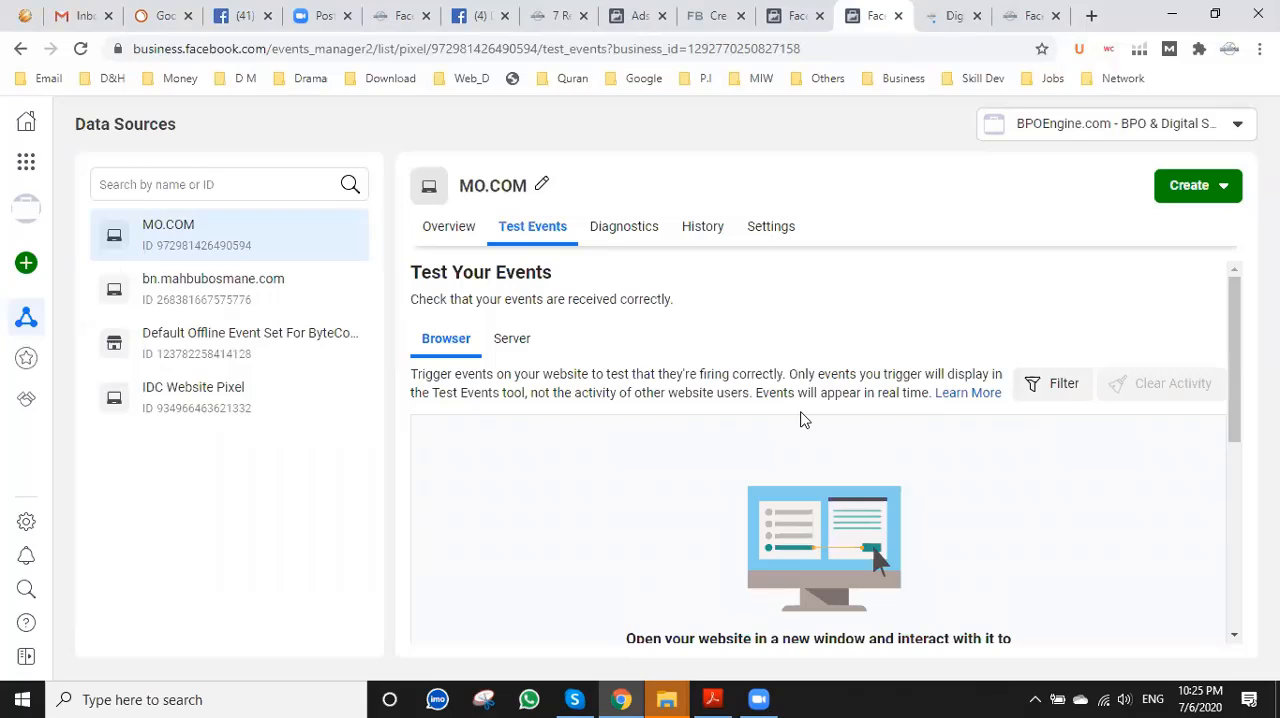
scroll(800, 421, down, 2)
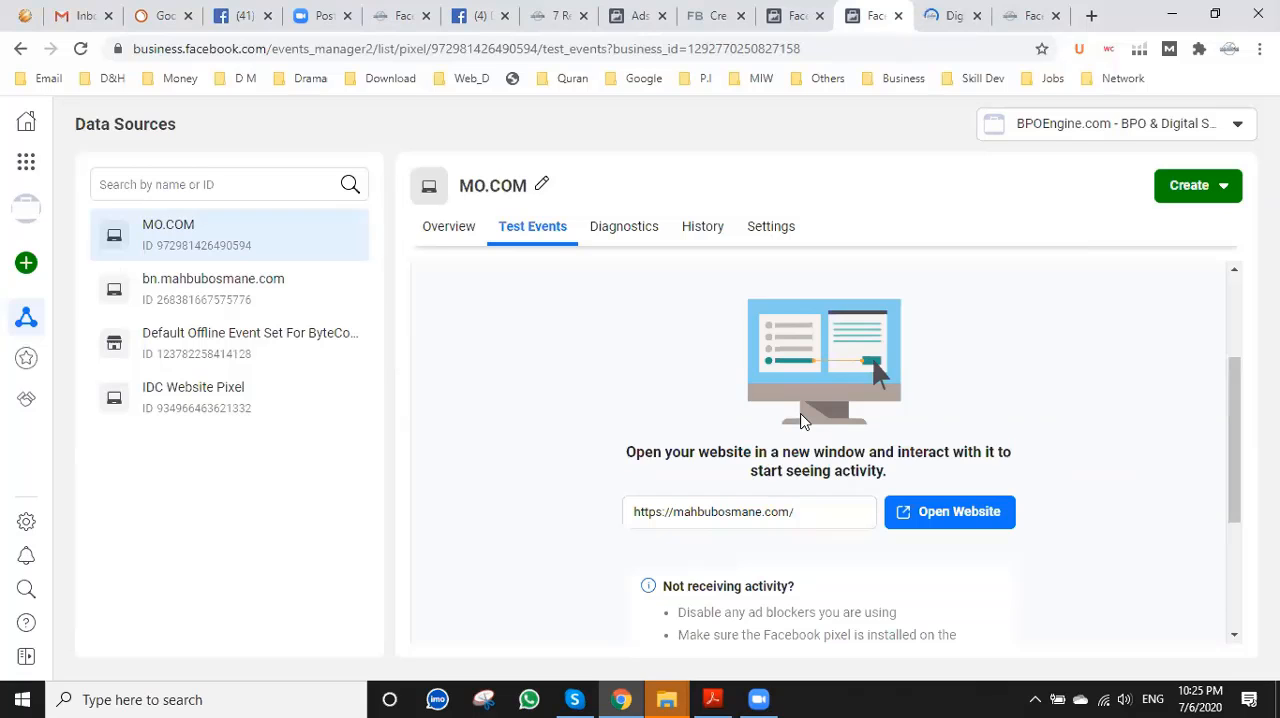
scroll(800, 421, down, 3)
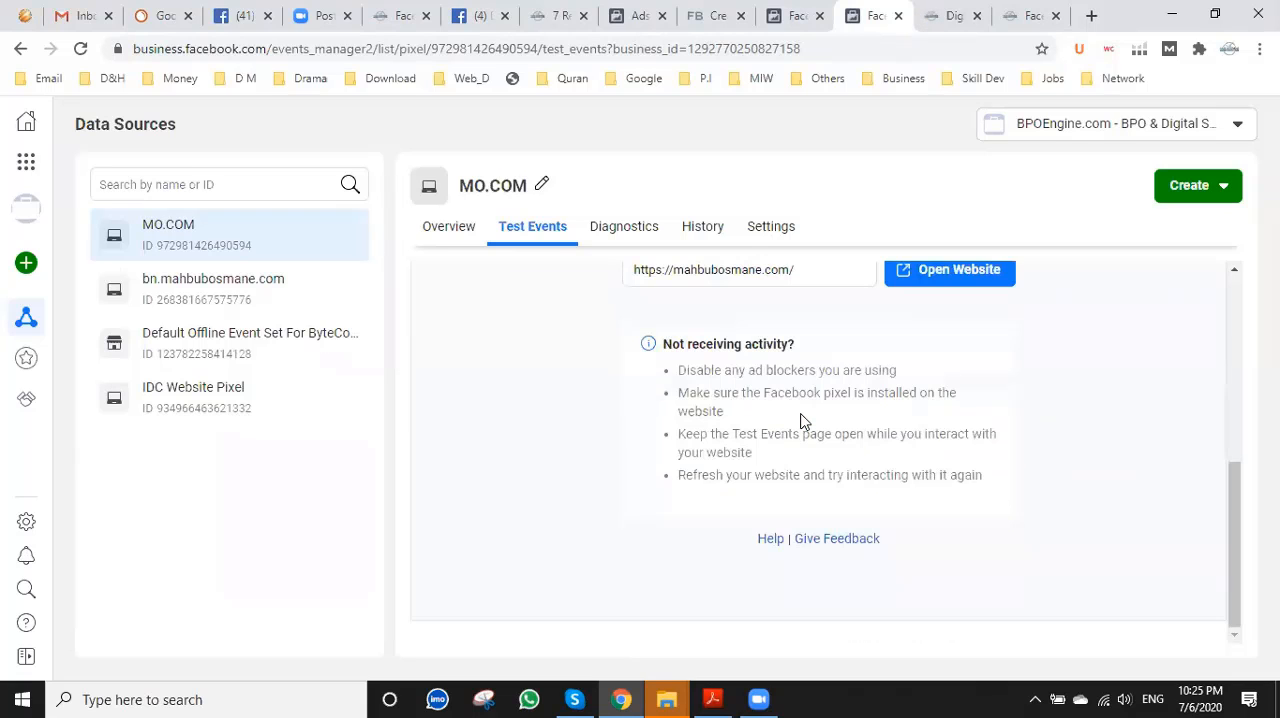
scroll(800, 421, up, 2)
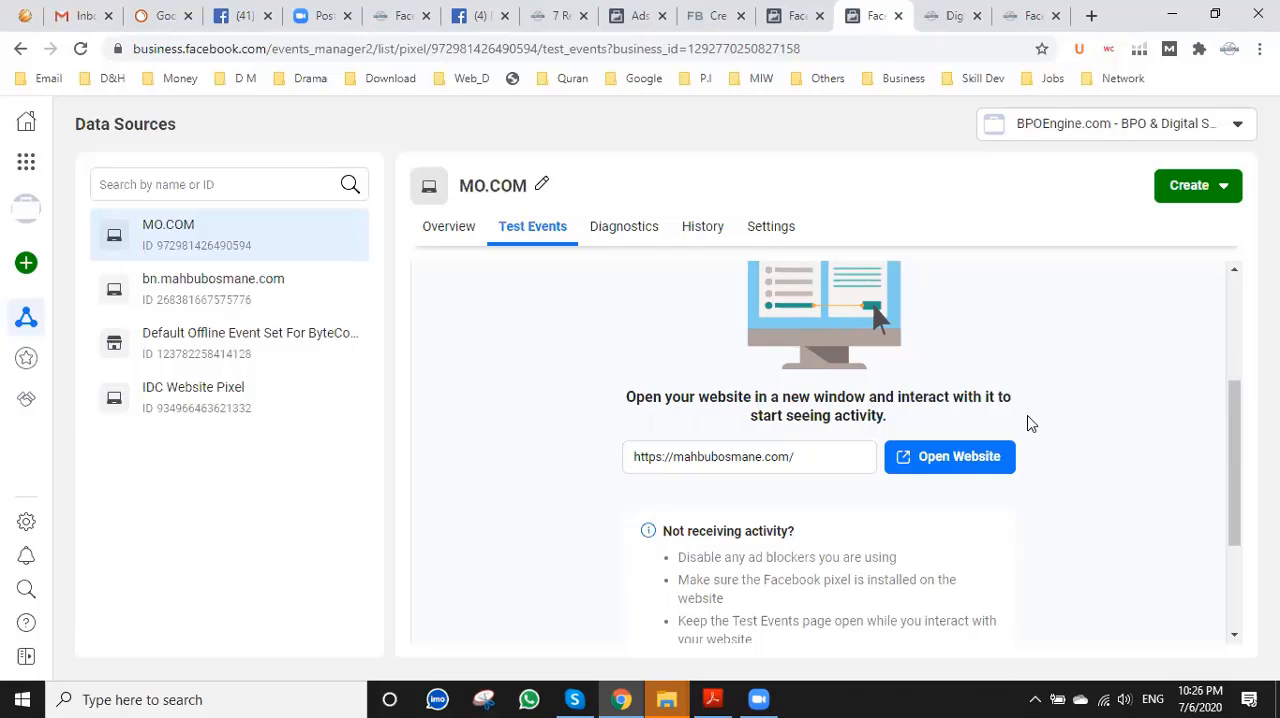
On the website, open the About, Home, Services and Career pages in separate new tabs to trigger pixel events.
click(952, 12)
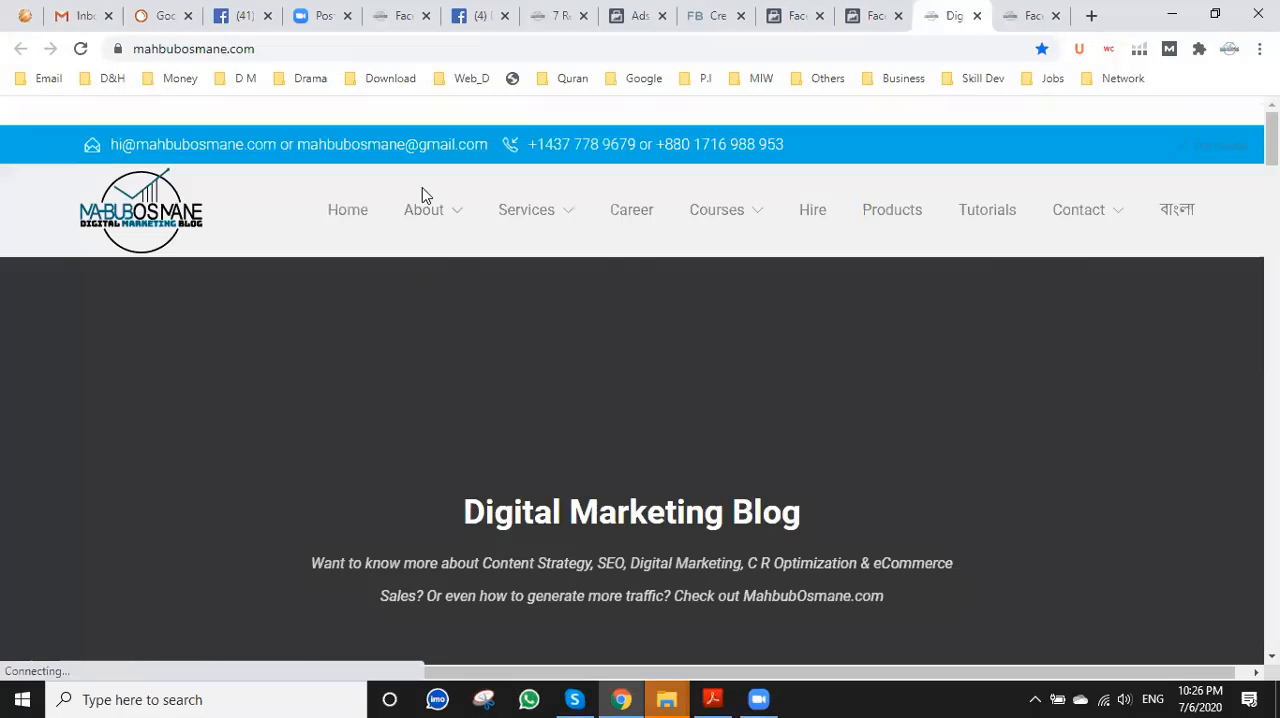
right_click(423, 212)
click(490, 220)
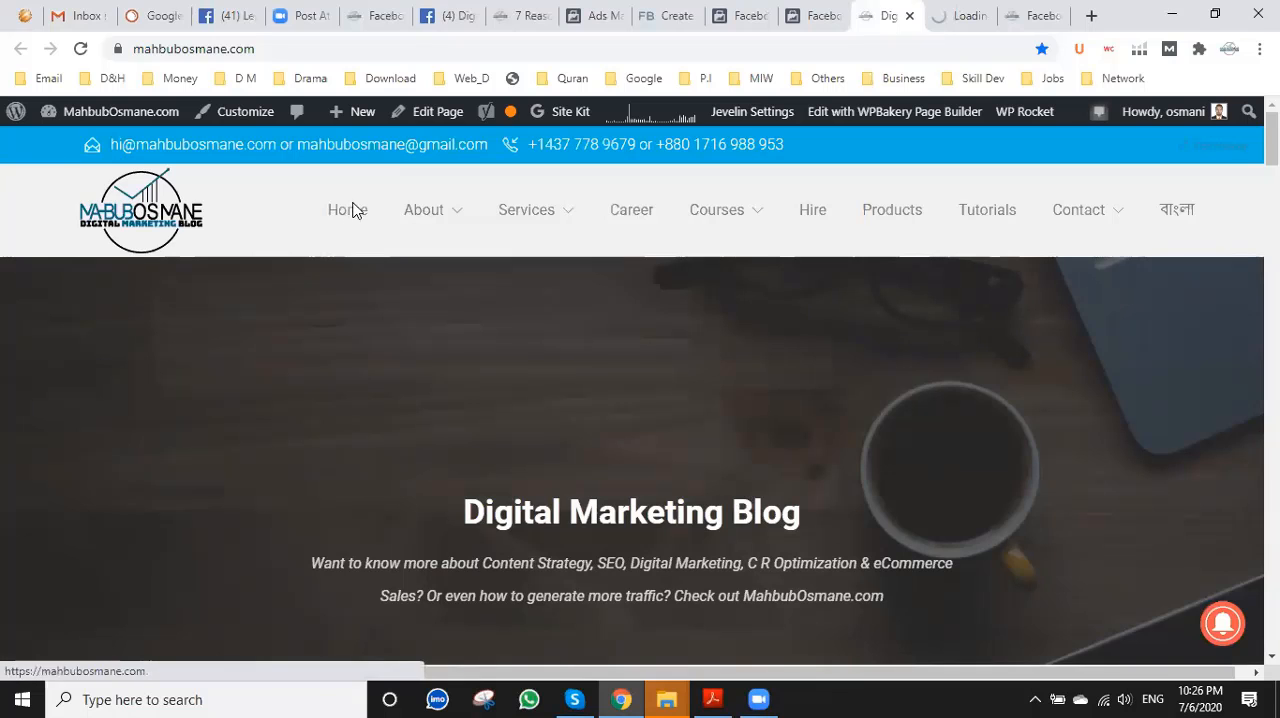
right_click(352, 210)
click(531, 214)
right_click(531, 212)
click(585, 221)
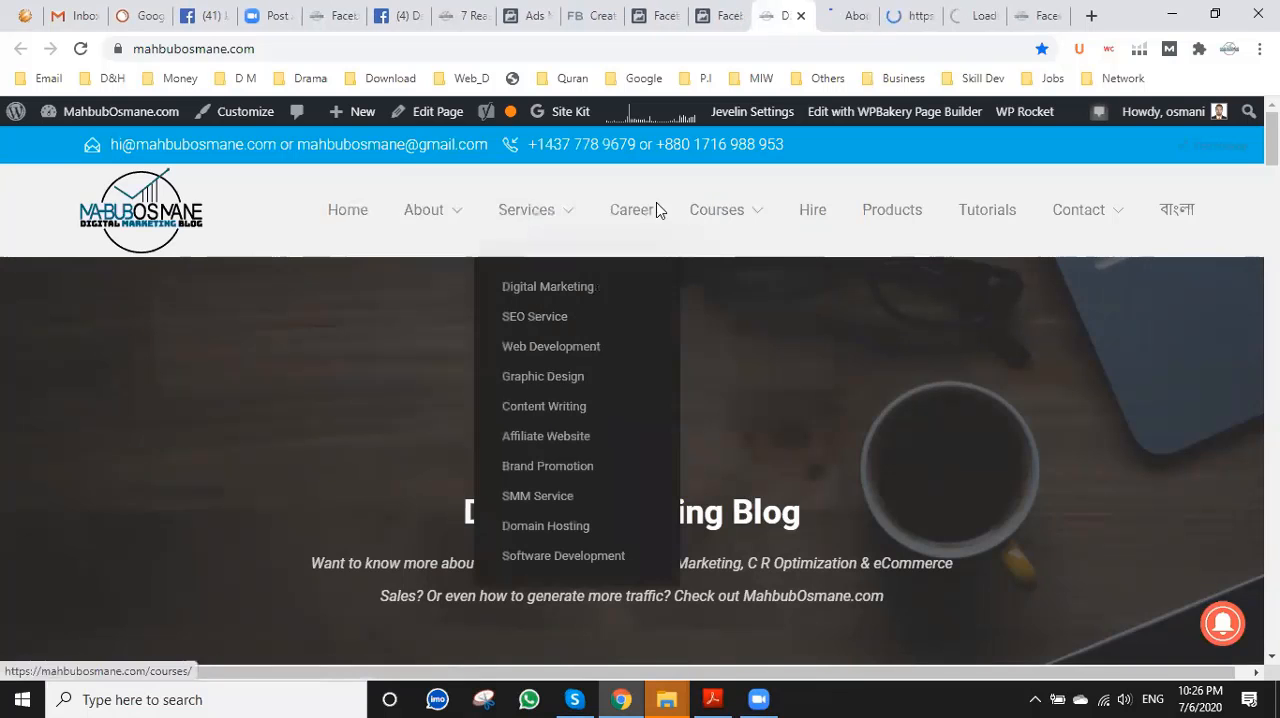
right_click(627, 212)
click(630, 222)
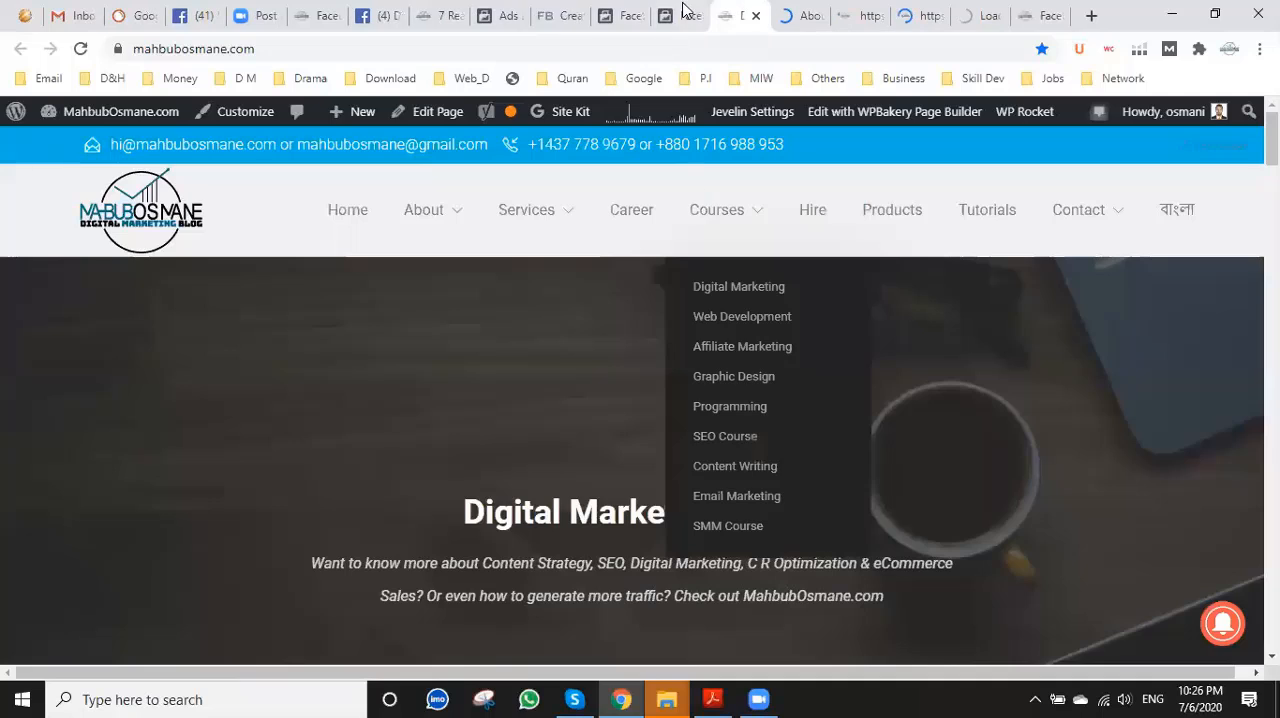
Return to the Test Events page in Events Manager and check whether the page visits are registered.
click(683, 9)
scroll(606, 457, down, 2)
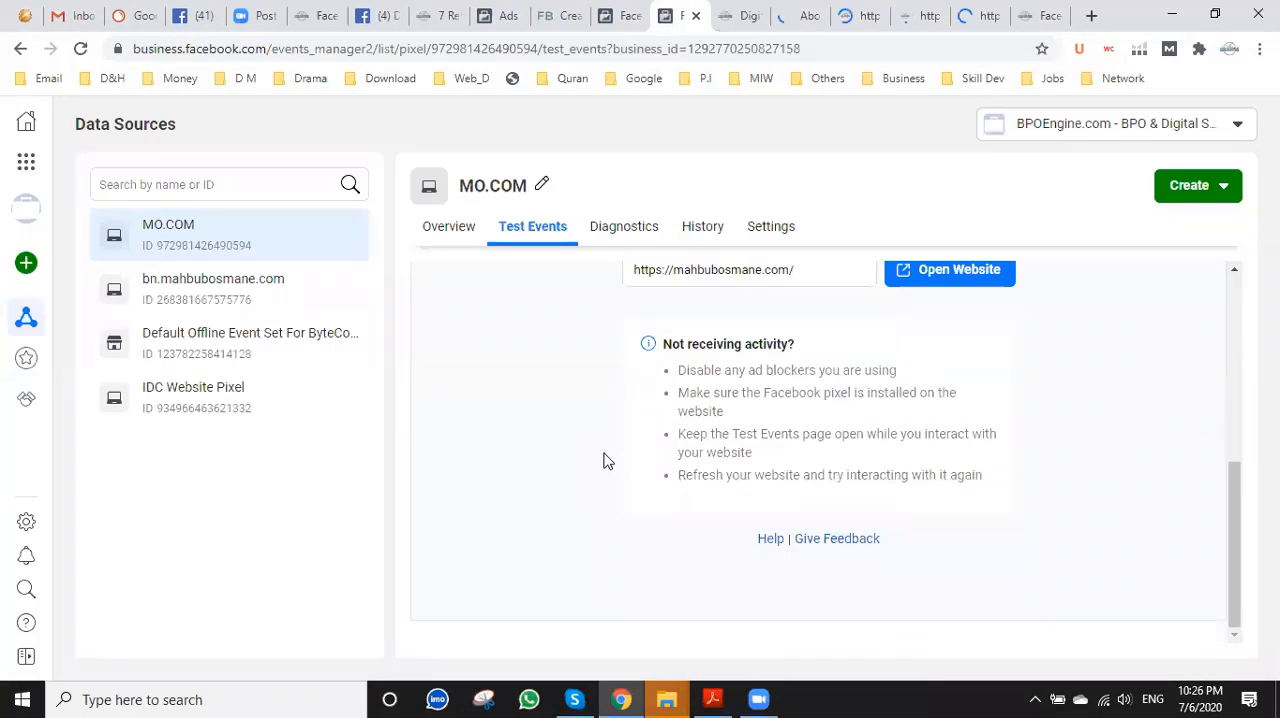
scroll(606, 460, up, 3)
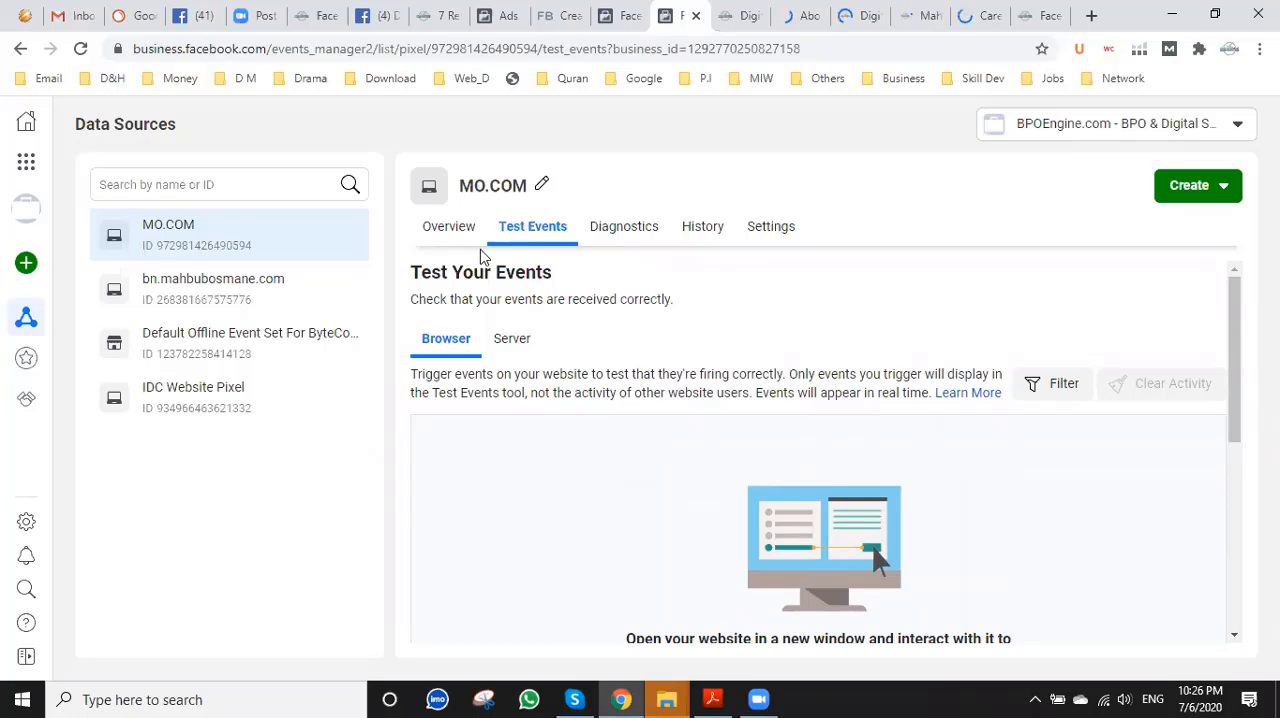
Reload the MO.COM pixel's overview and inspect its event list and the data point in the All Activity chart.
click(442, 228)
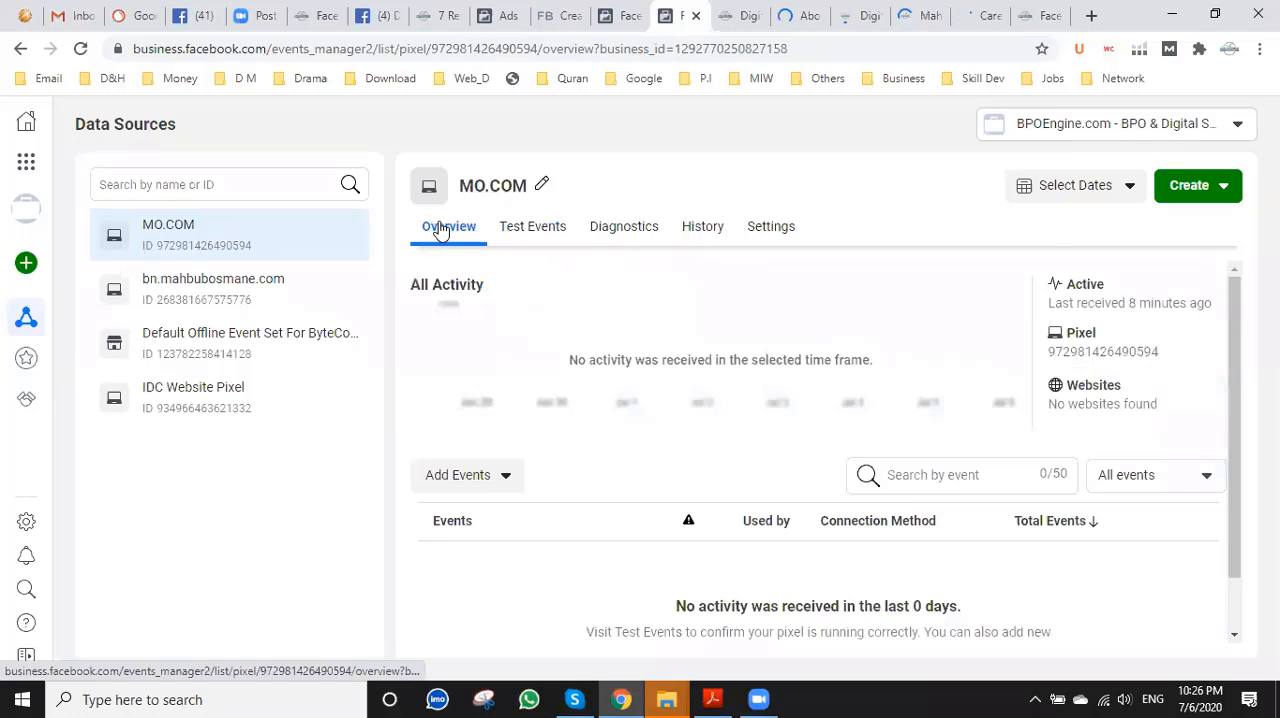
scroll(543, 449, down, 1)
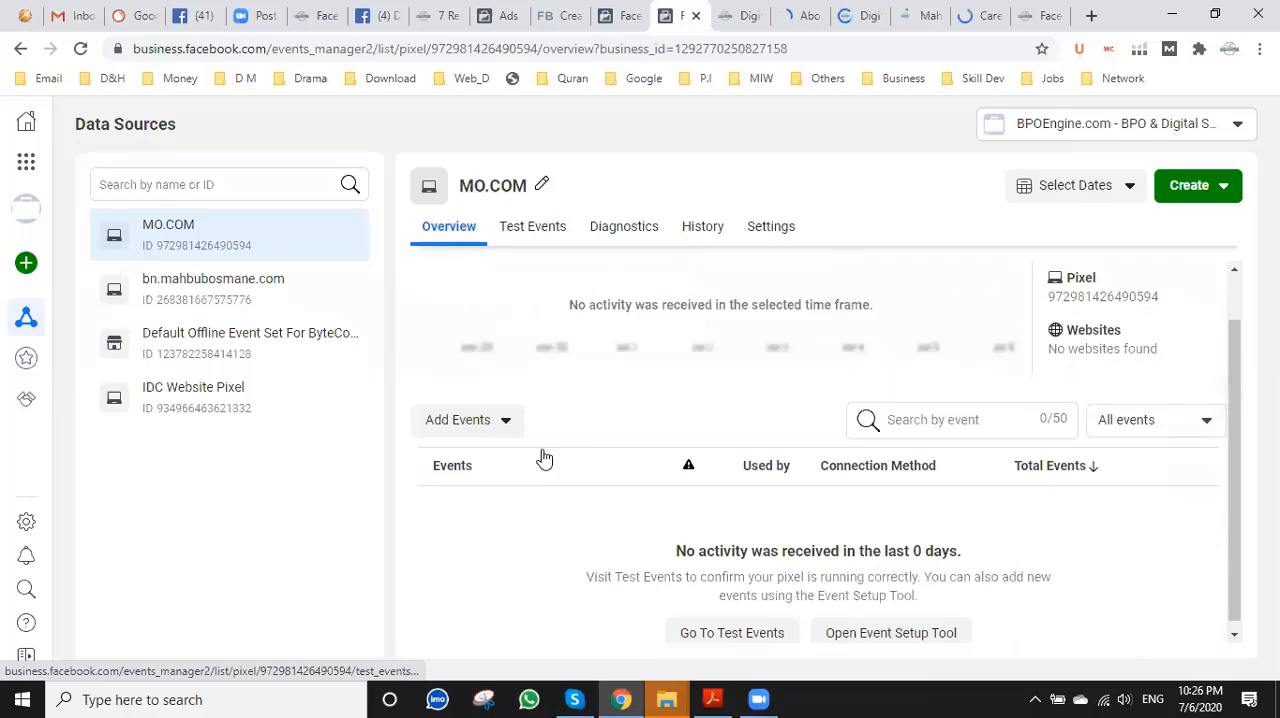
scroll(543, 462, up, 1)
scroll(543, 464, down, 1)
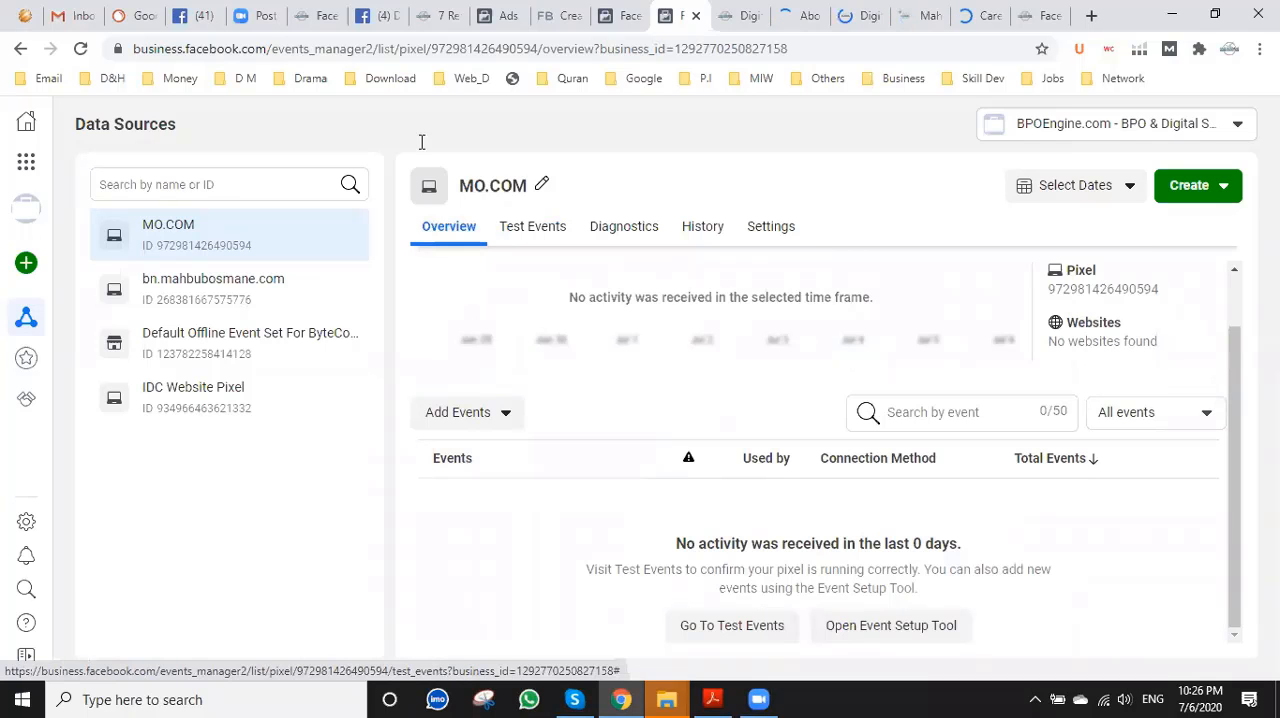
click(82, 49)
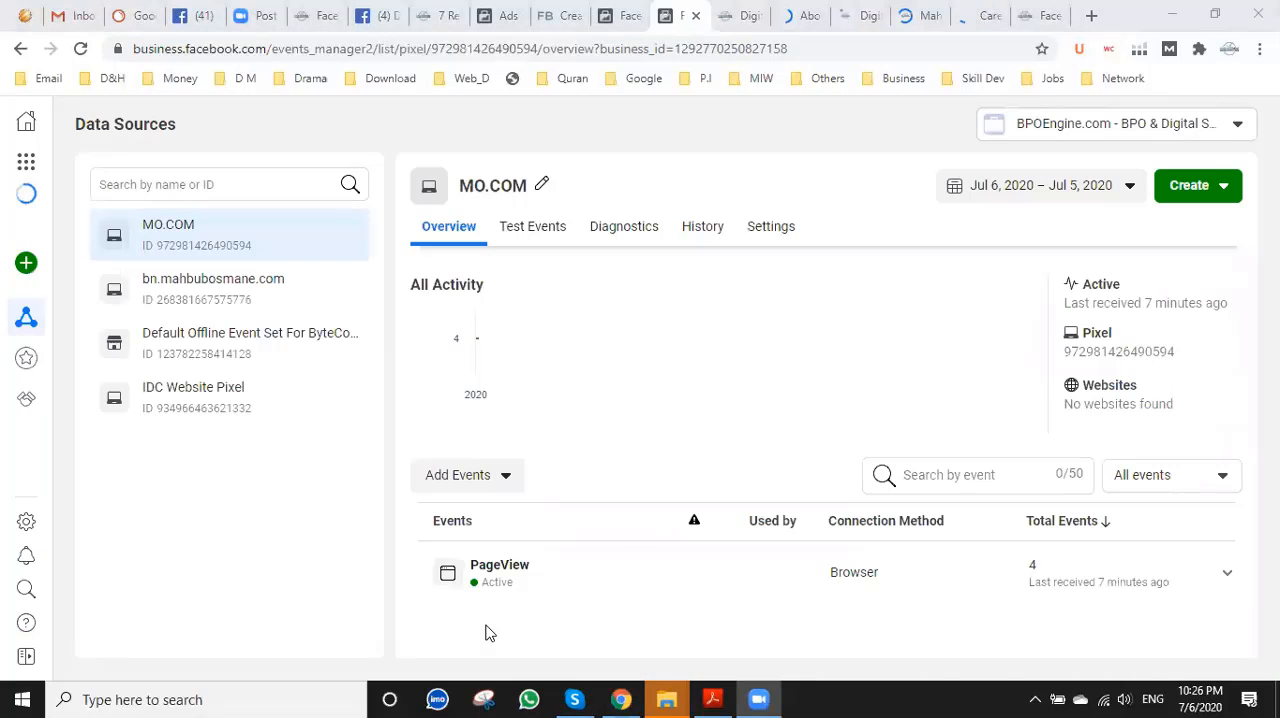
mouse_move(759, 333)
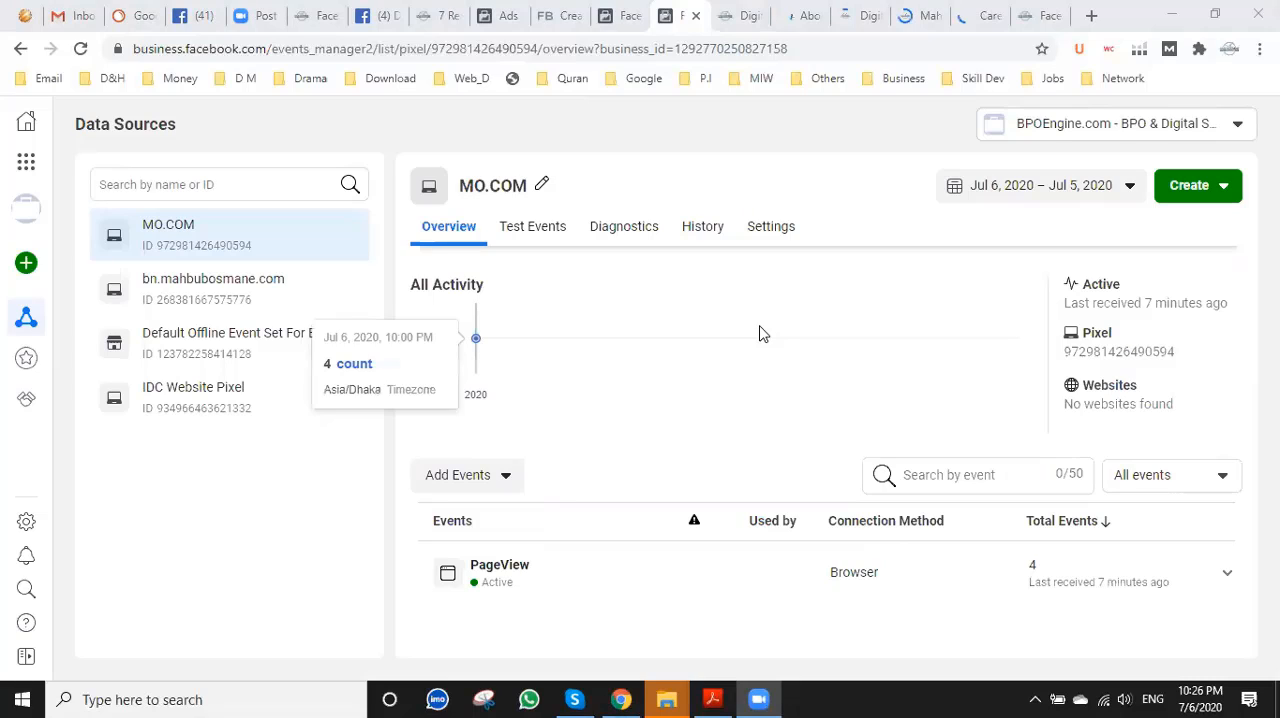
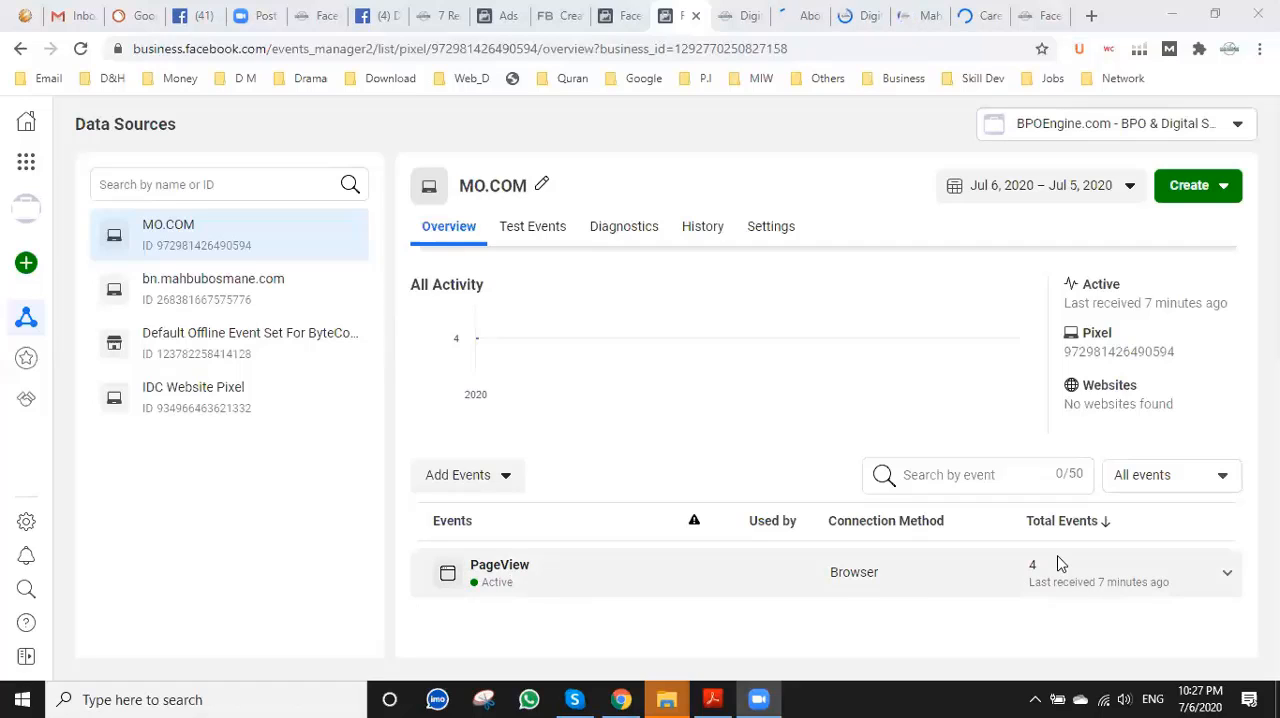
Check whether the About, Home, Services and Career pages have loaded on the website, ending back at the MO.COM pixel overview.
click(810, 13)
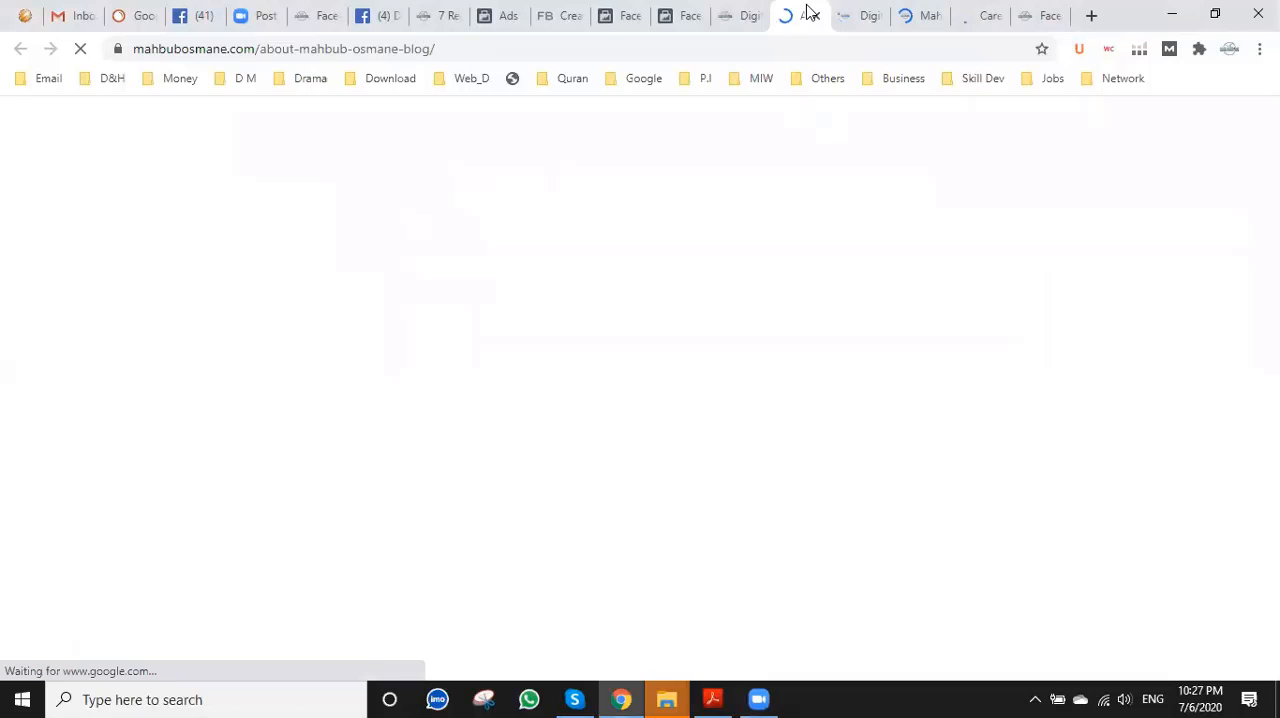
click(730, 14)
click(820, 10)
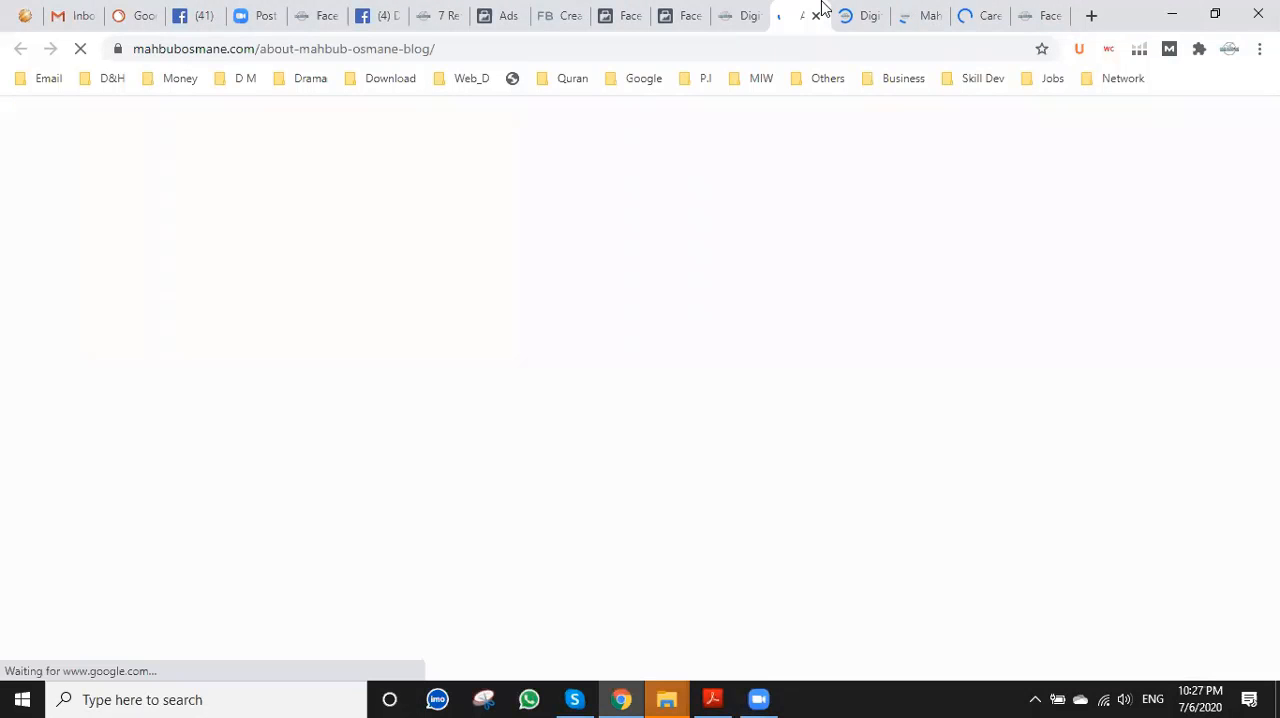
click(857, 11)
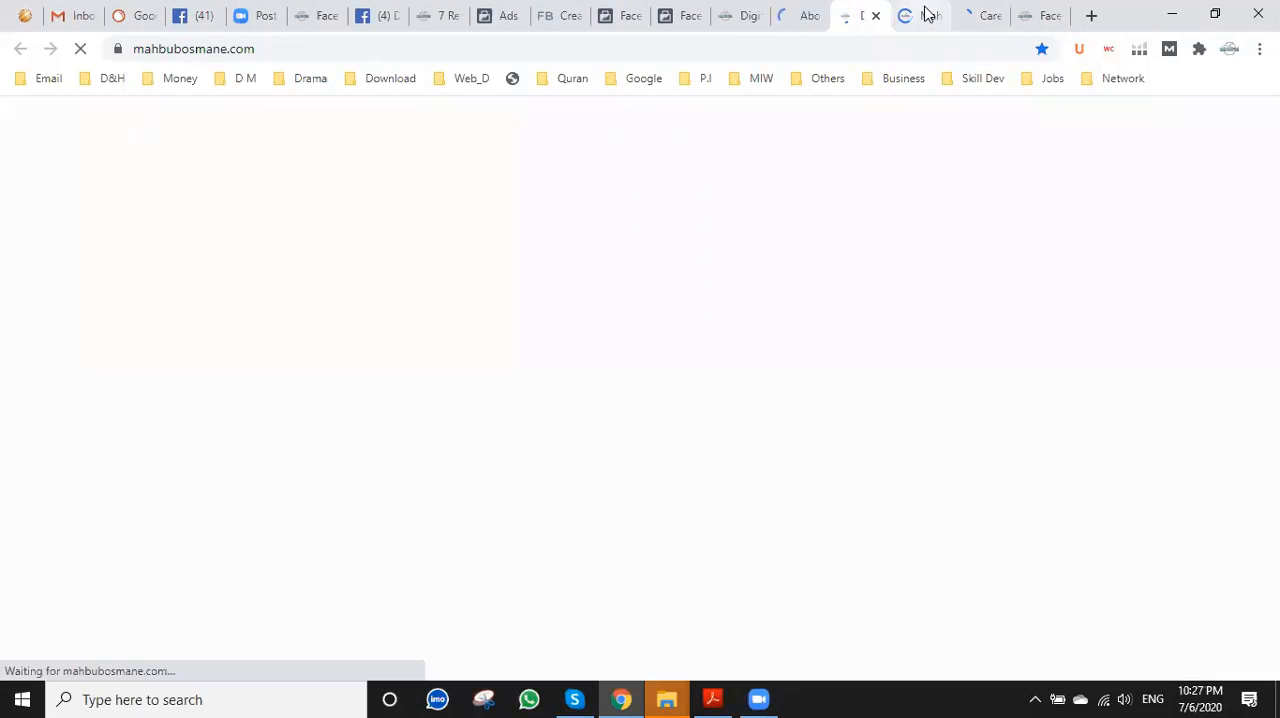
click(928, 13)
click(745, 8)
click(802, 9)
click(854, 10)
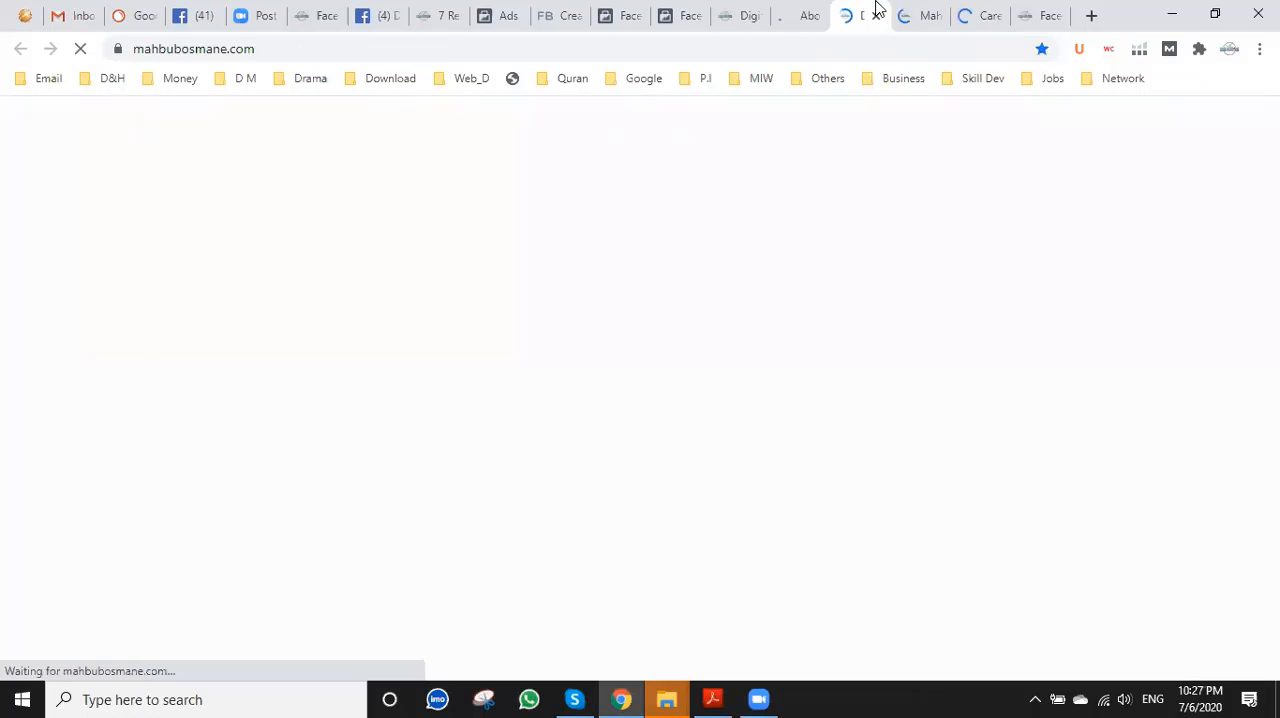
click(935, 10)
click(990, 9)
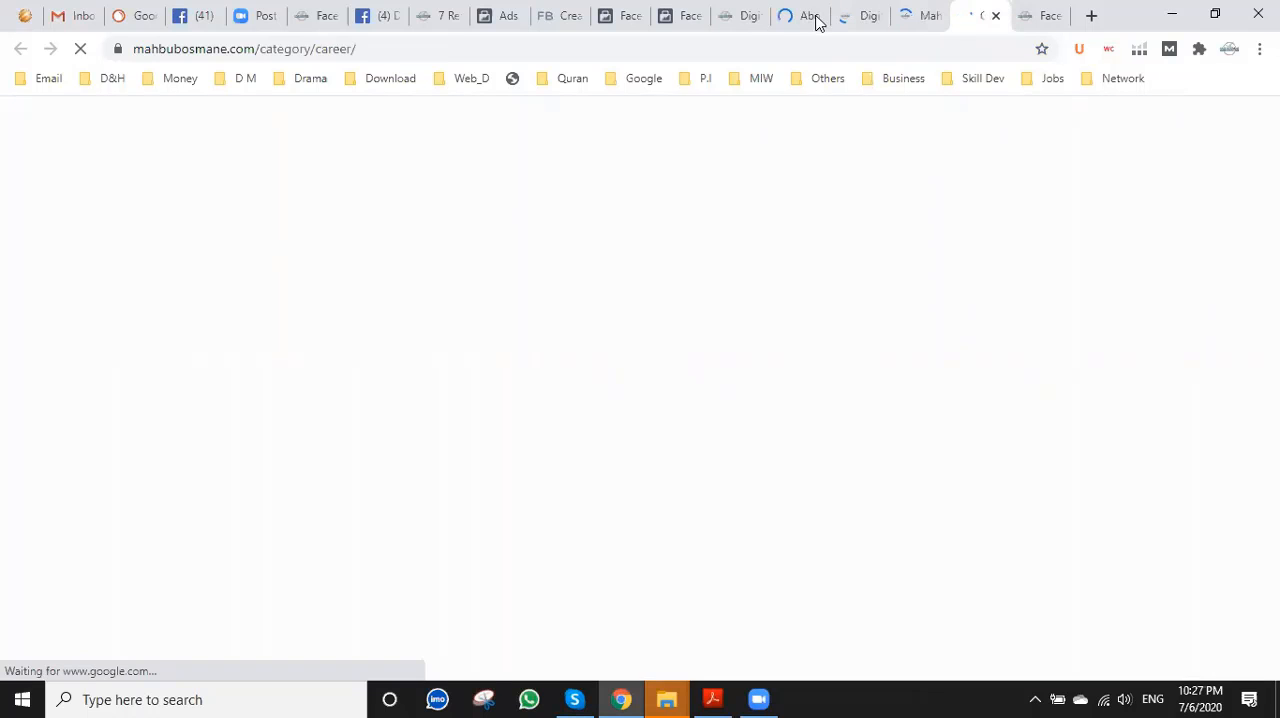
click(727, 7)
click(682, 8)
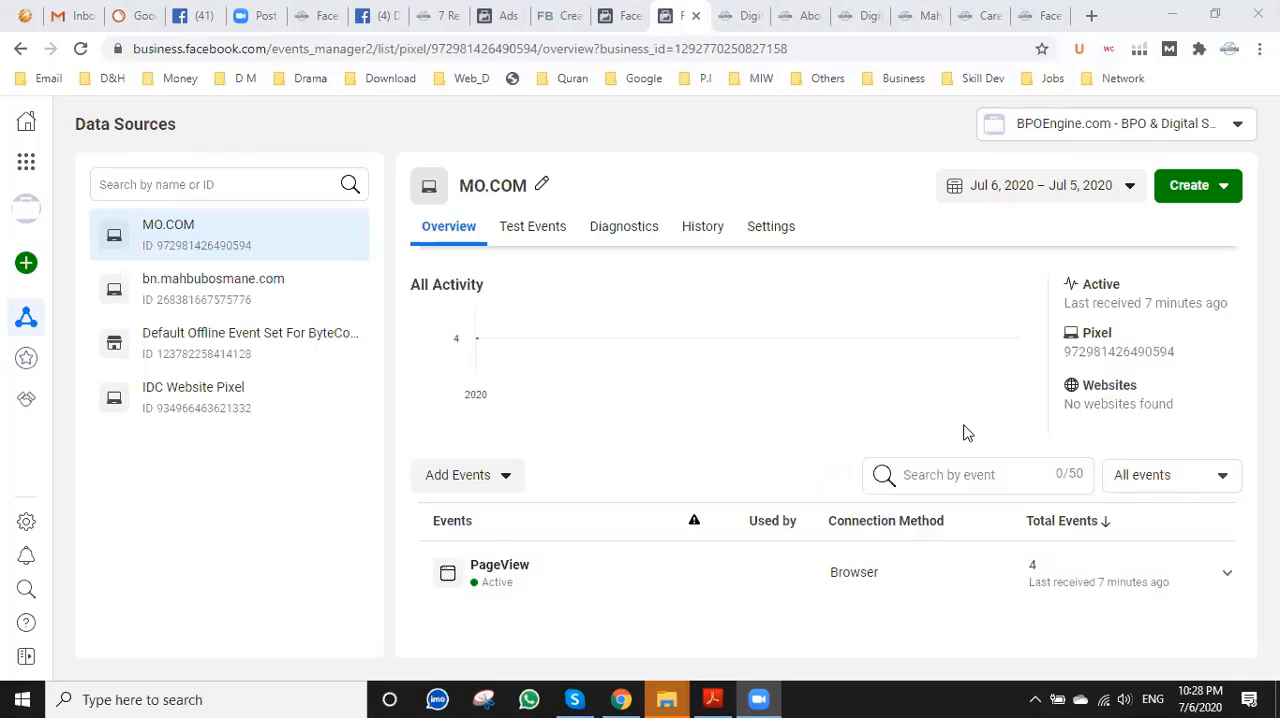
Return to the ad creation page in Ads Manager and review the ad's creative and pixel tracking sections.
click(494, 12)
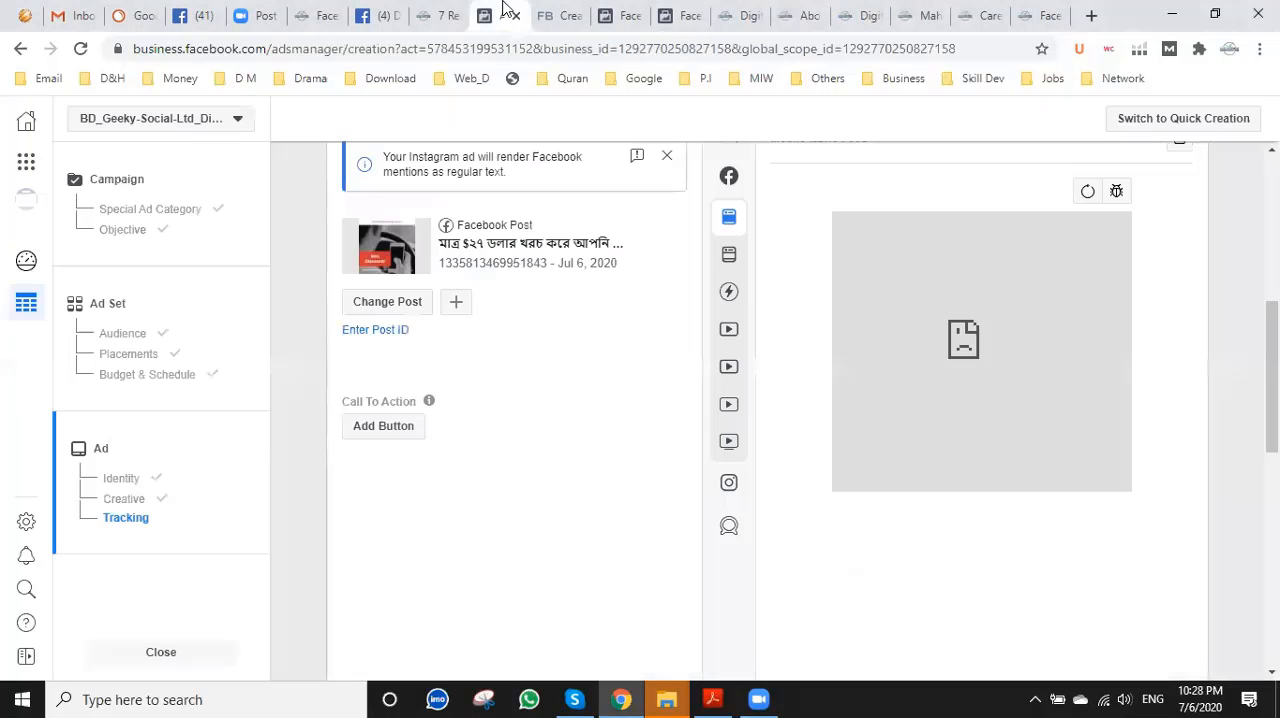
scroll(530, 392, down, 5)
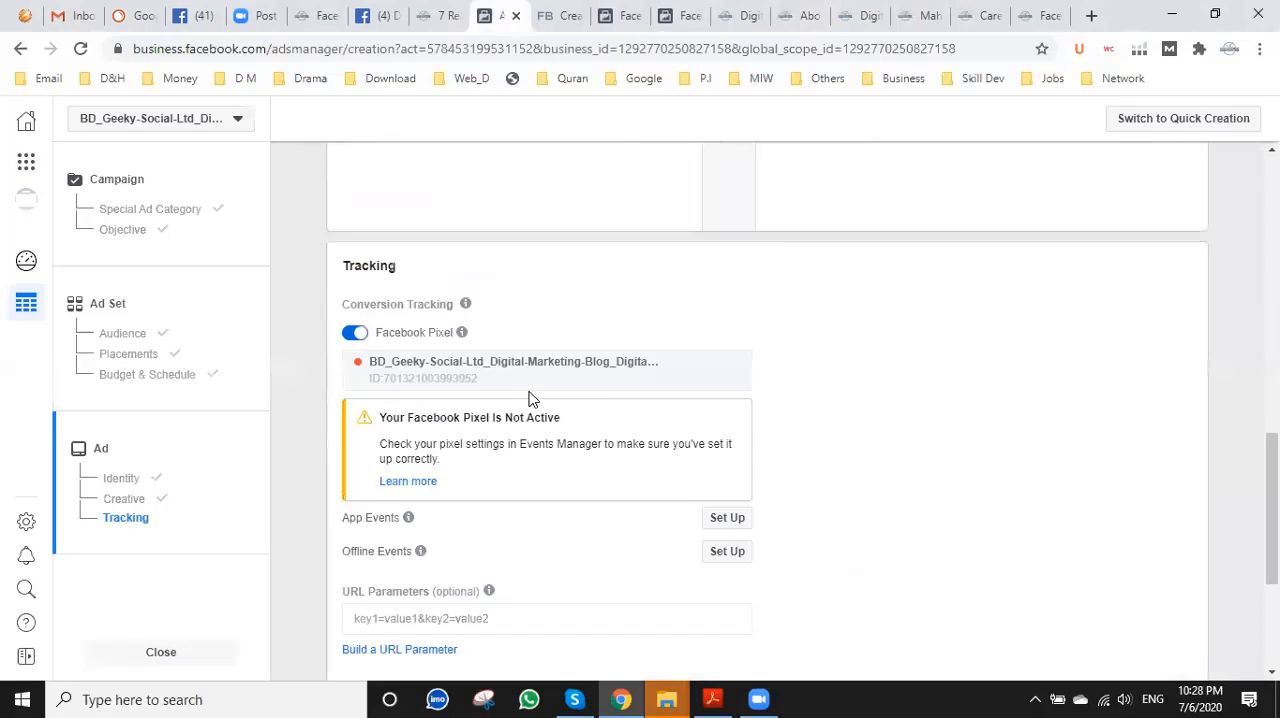
scroll(530, 392, up, 6)
scroll(532, 395, down, 5)
scroll(534, 394, up, 2)
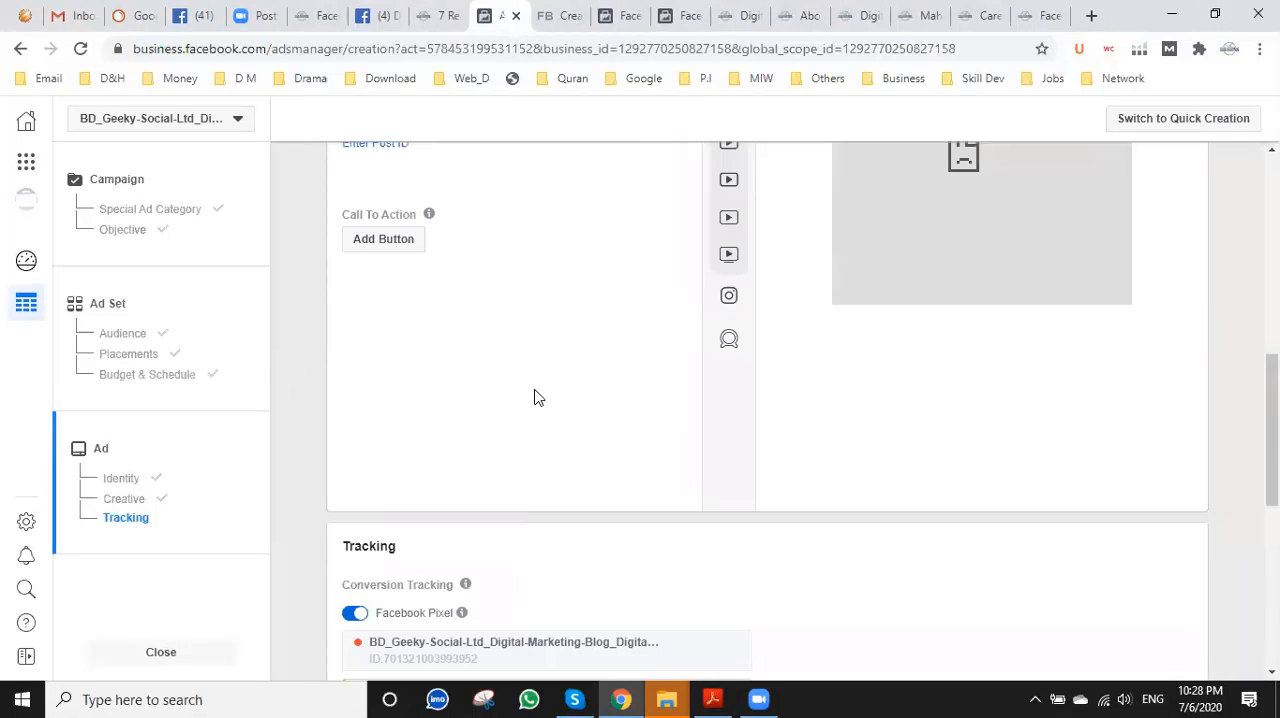
scroll(503, 405, down, 4)
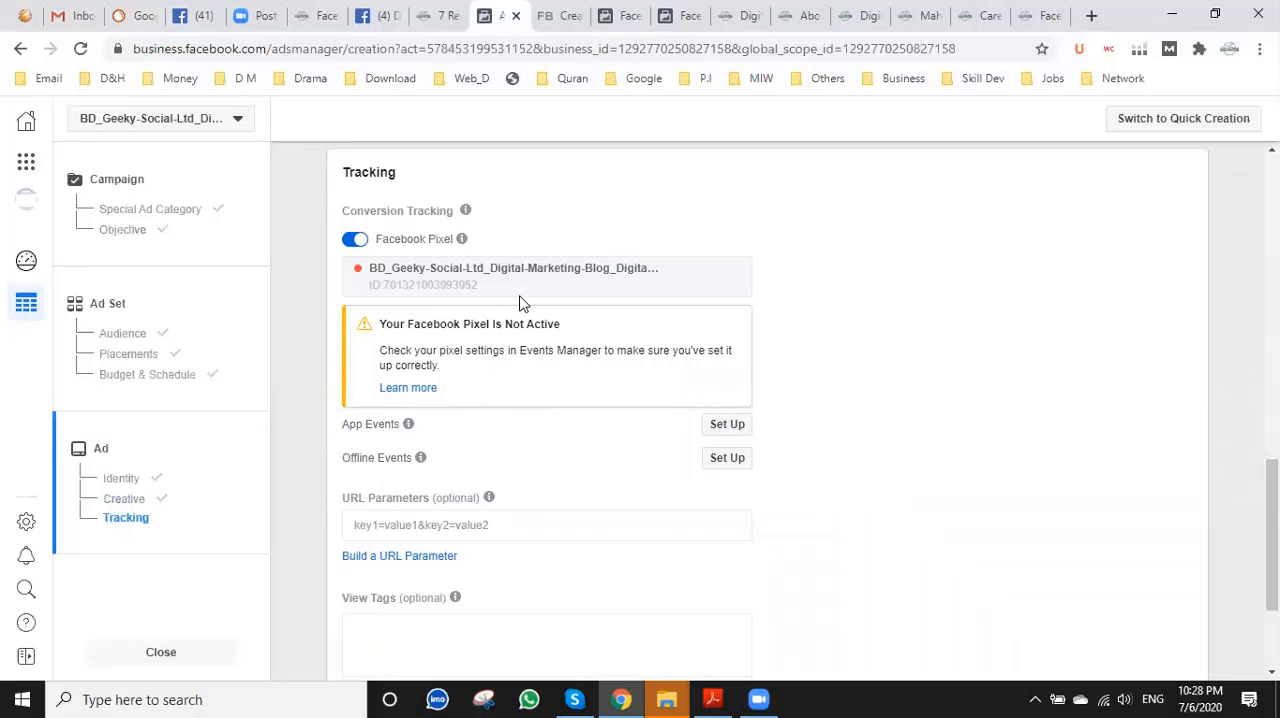
scroll(700, 420, down, 2)
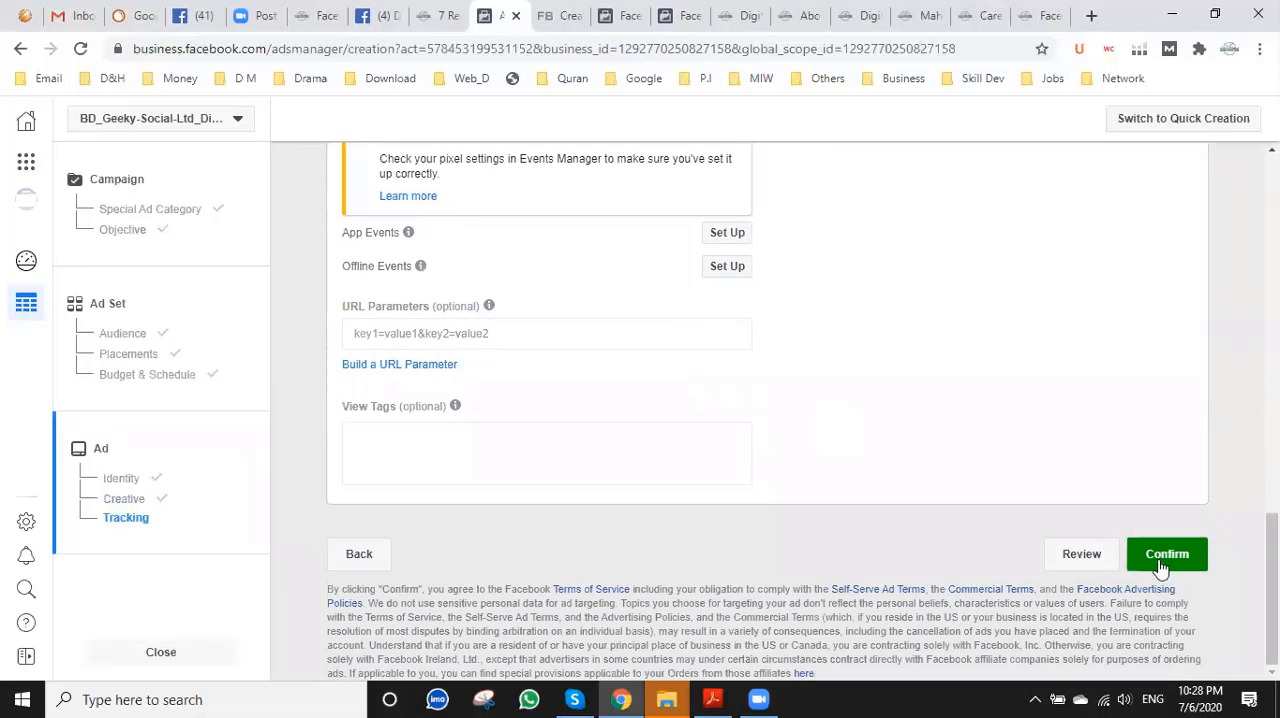
scroll(760, 447, up, 4)
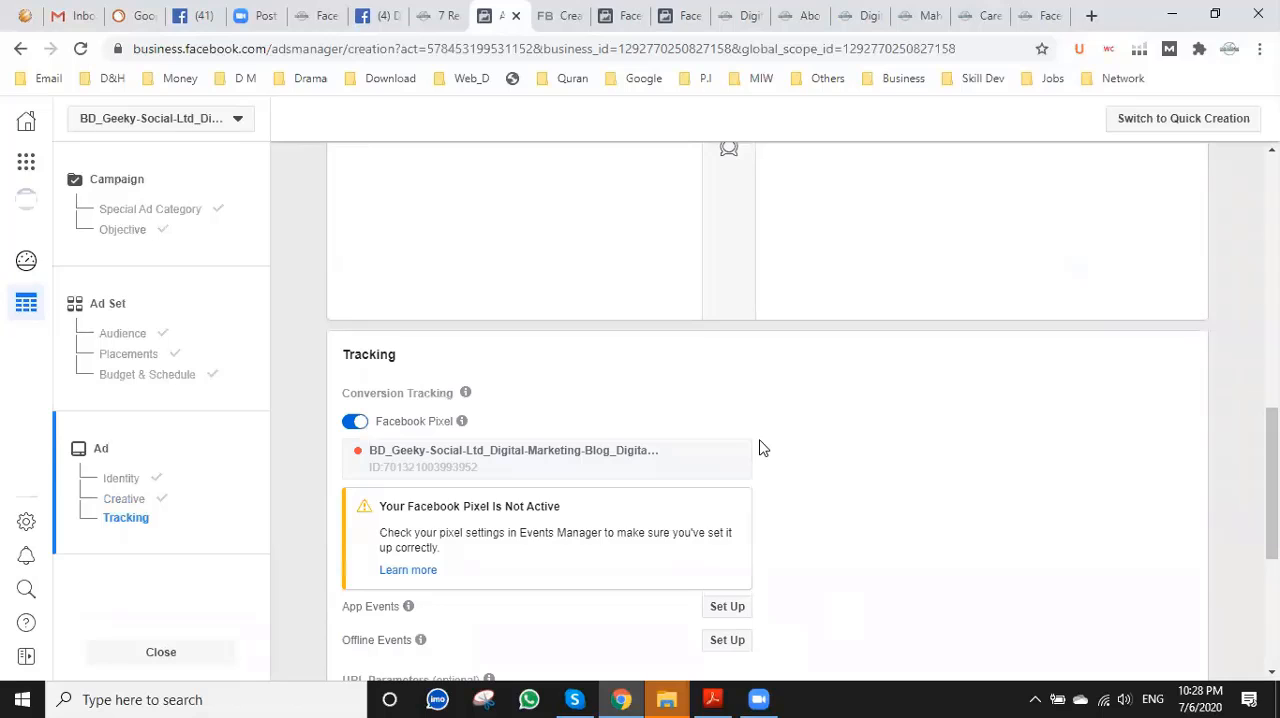
scroll(760, 447, up, 3)
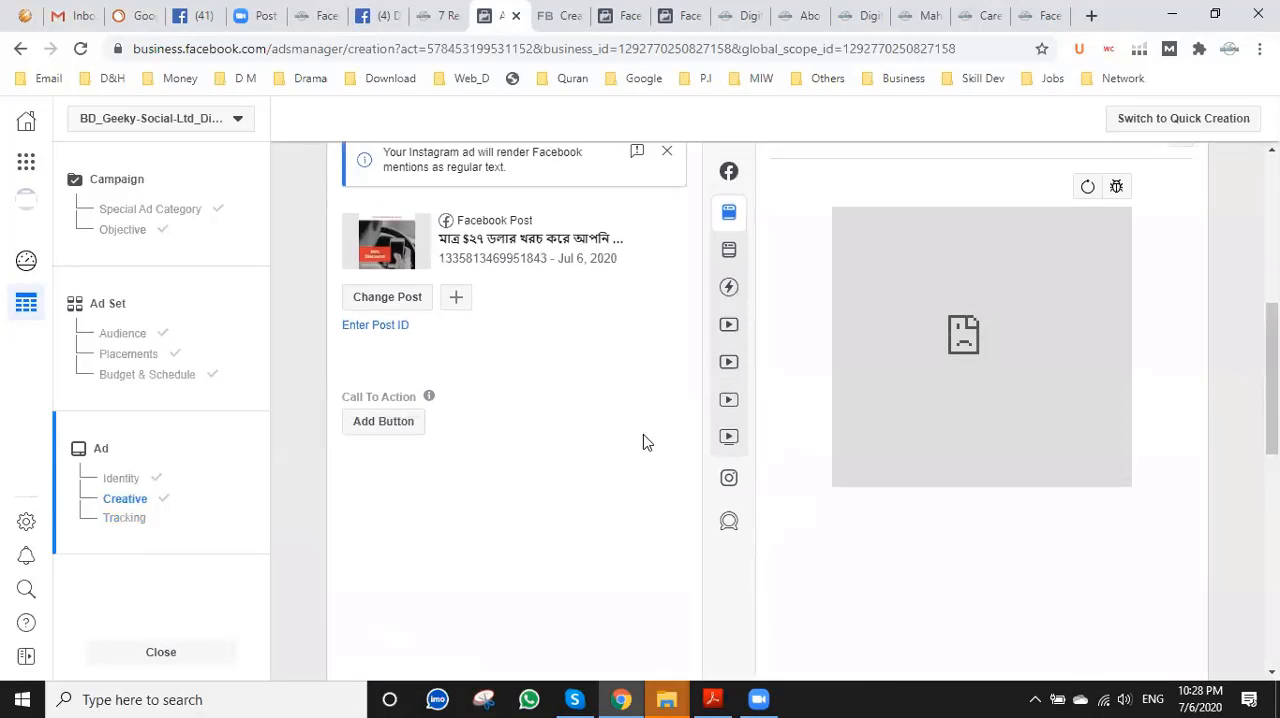
Start adding a call to action to the post, load bn.mahbubosmane.com/digital-marketing-course/ on the website and copy its address.
click(401, 428)
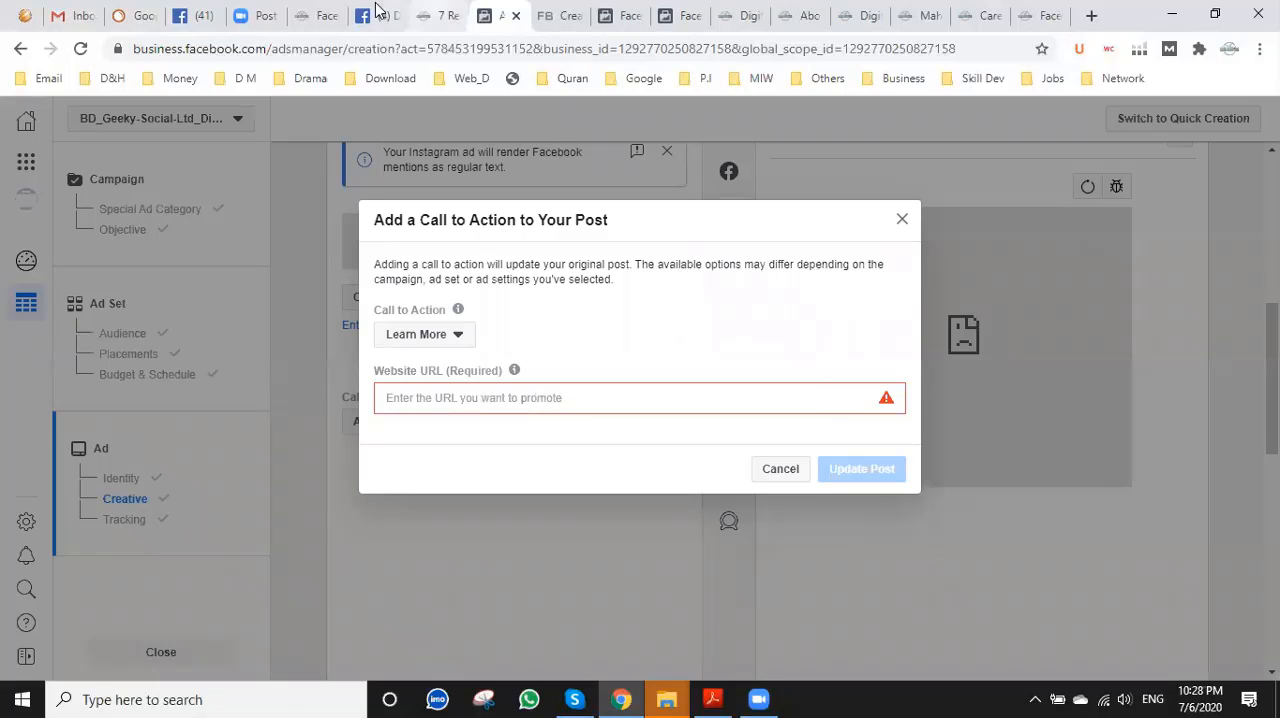
click(318, 15)
click(300, 47)
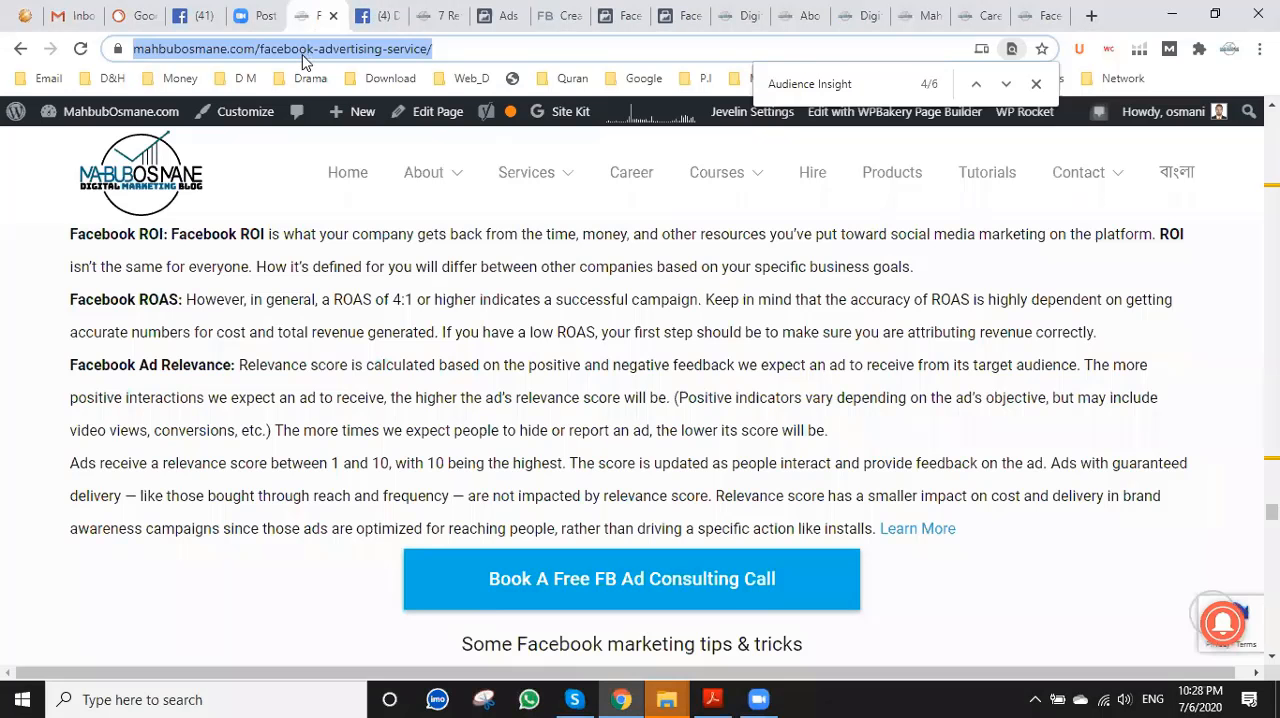
text(bn.)
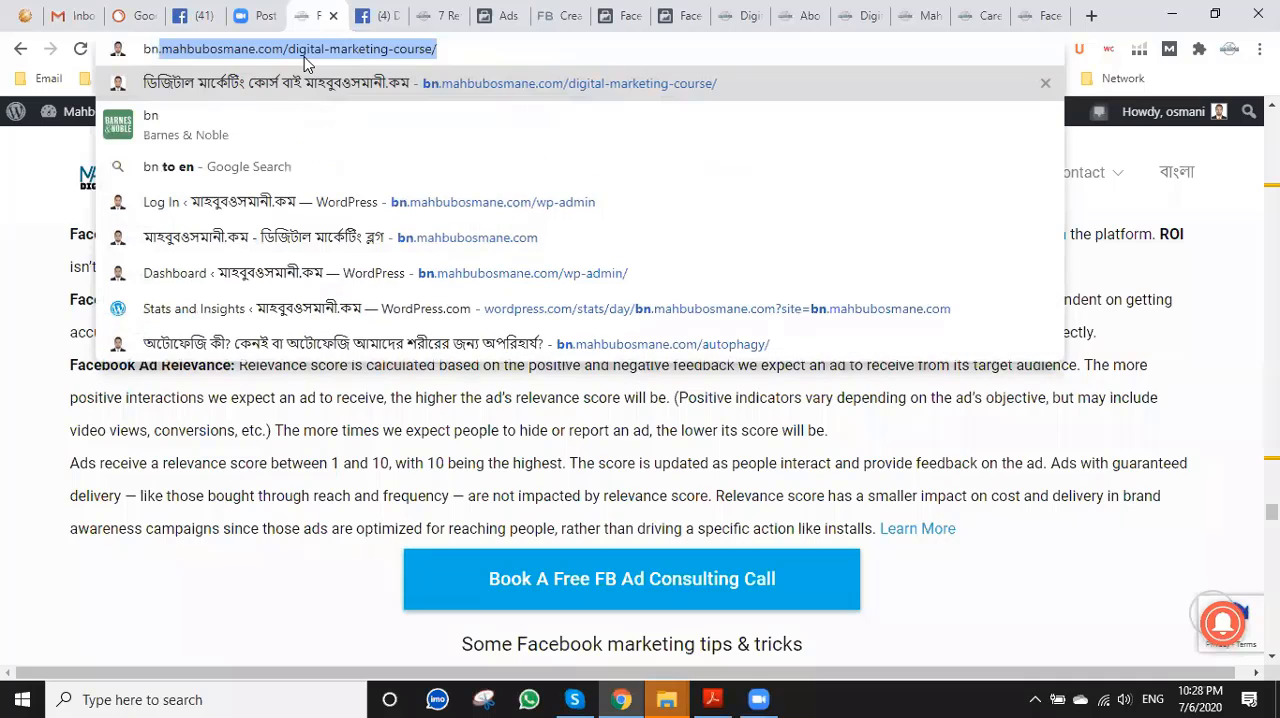
key(Return)
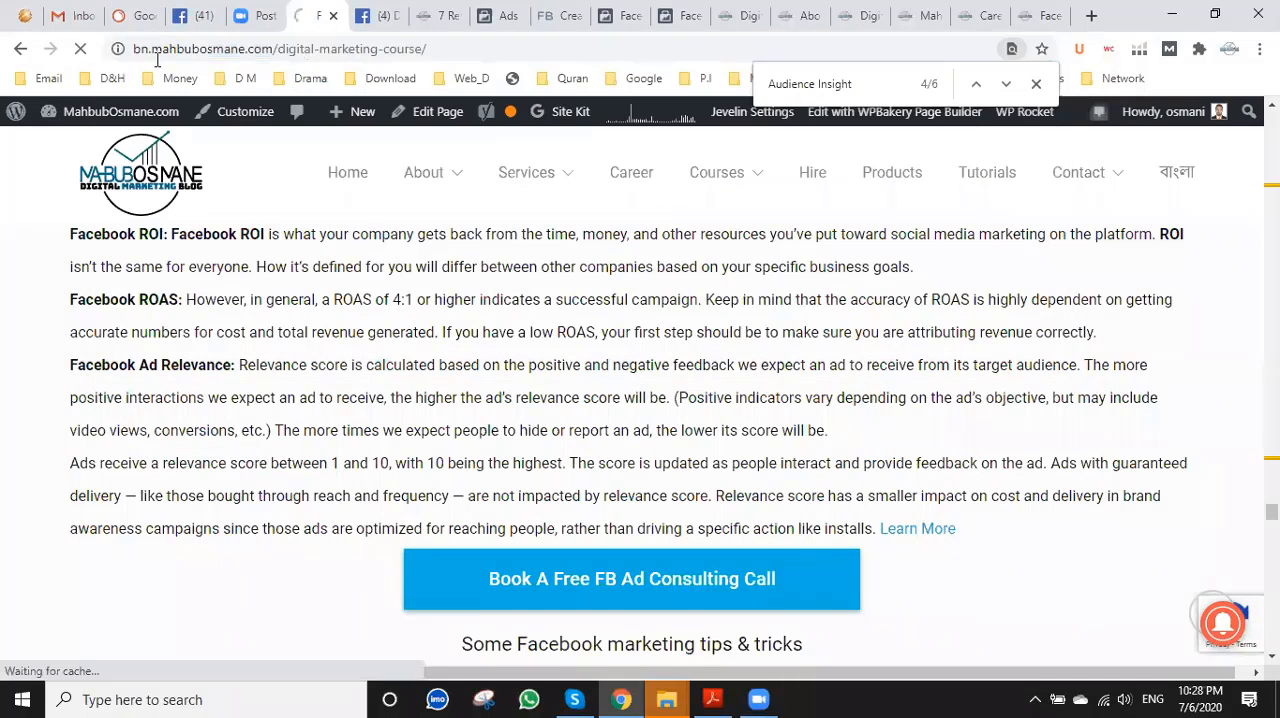
click(268, 55)
key(ctrl+c)
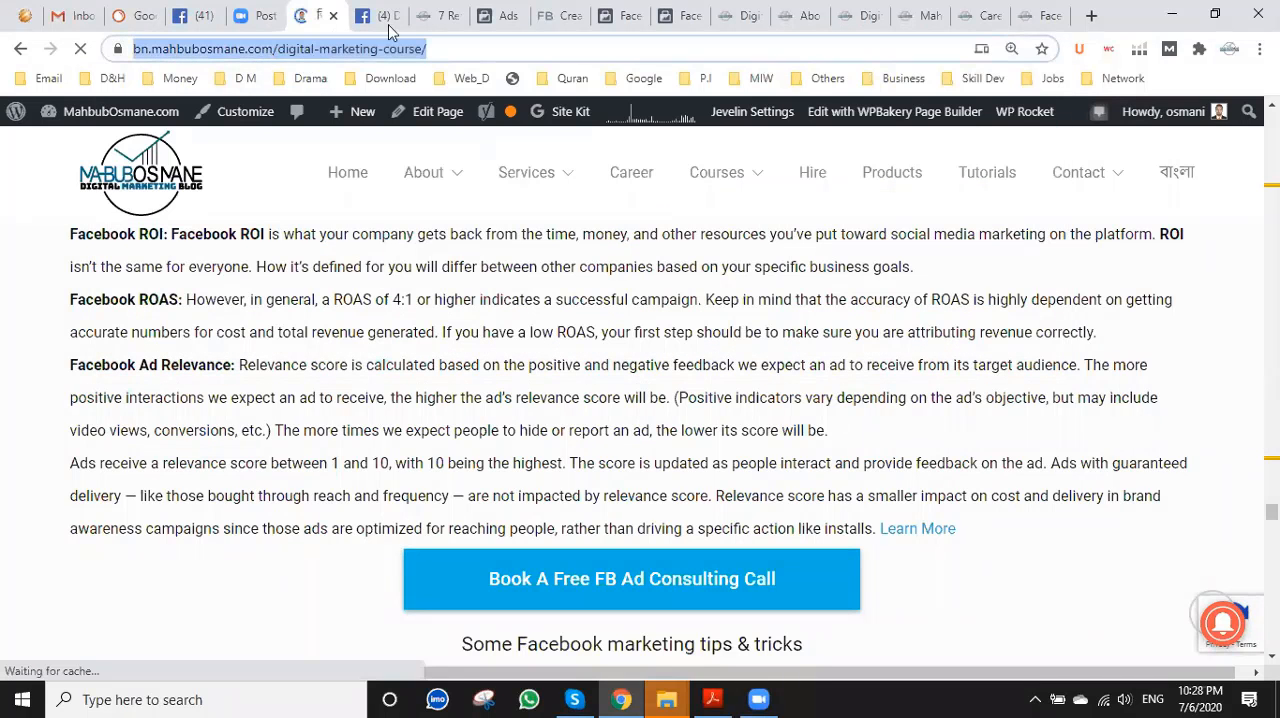
Close both open Events Manager pages showing the MO.COM pixel overview.
click(620, 10)
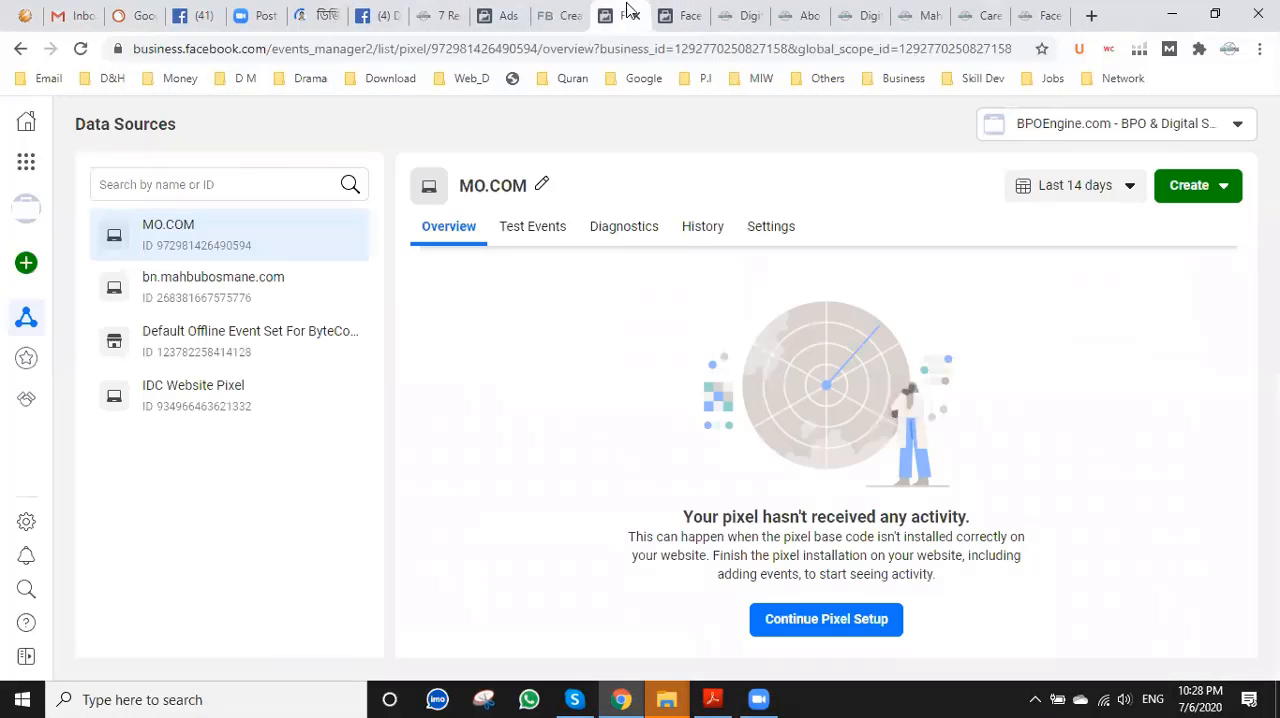
click(665, 18)
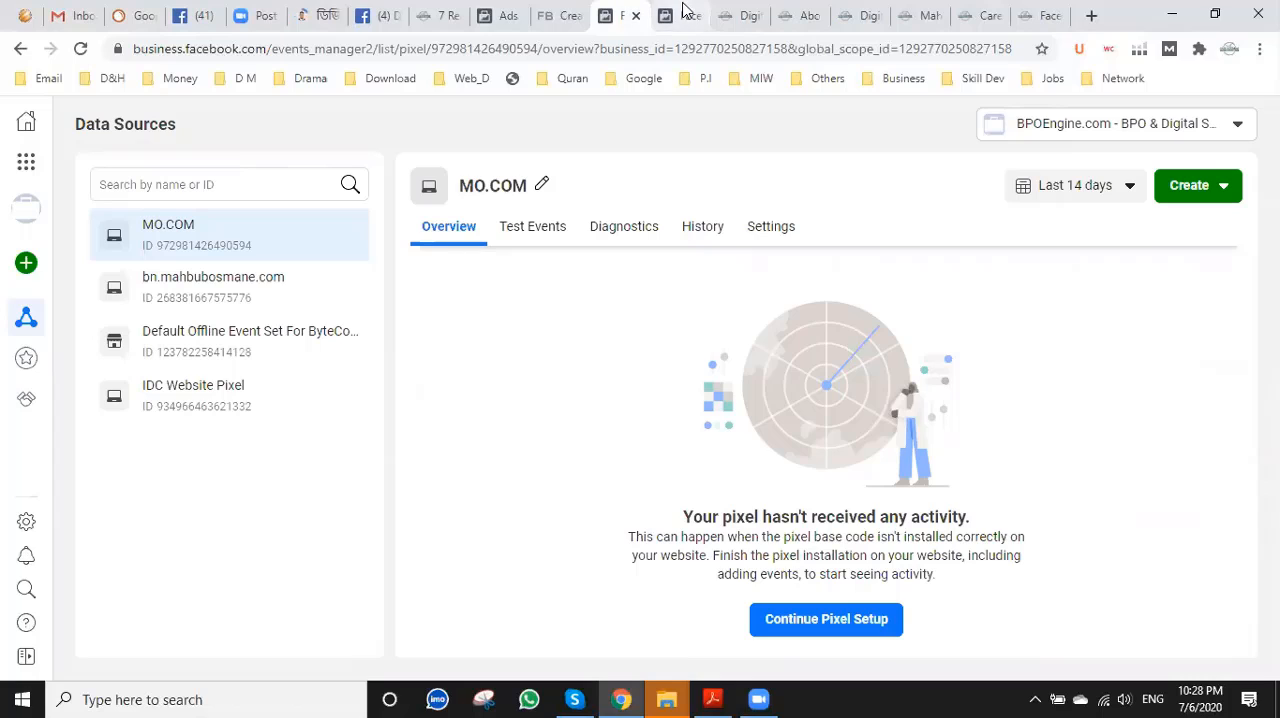
click(622, 12)
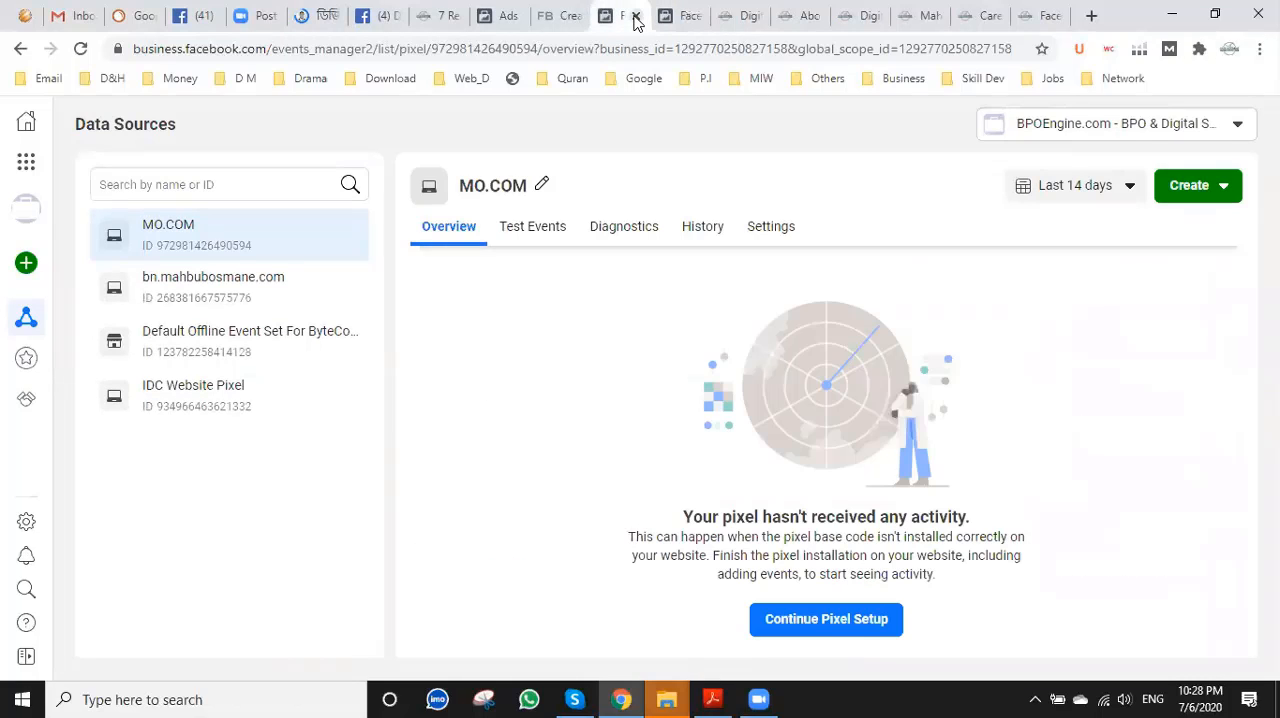
key(ctrl+w)
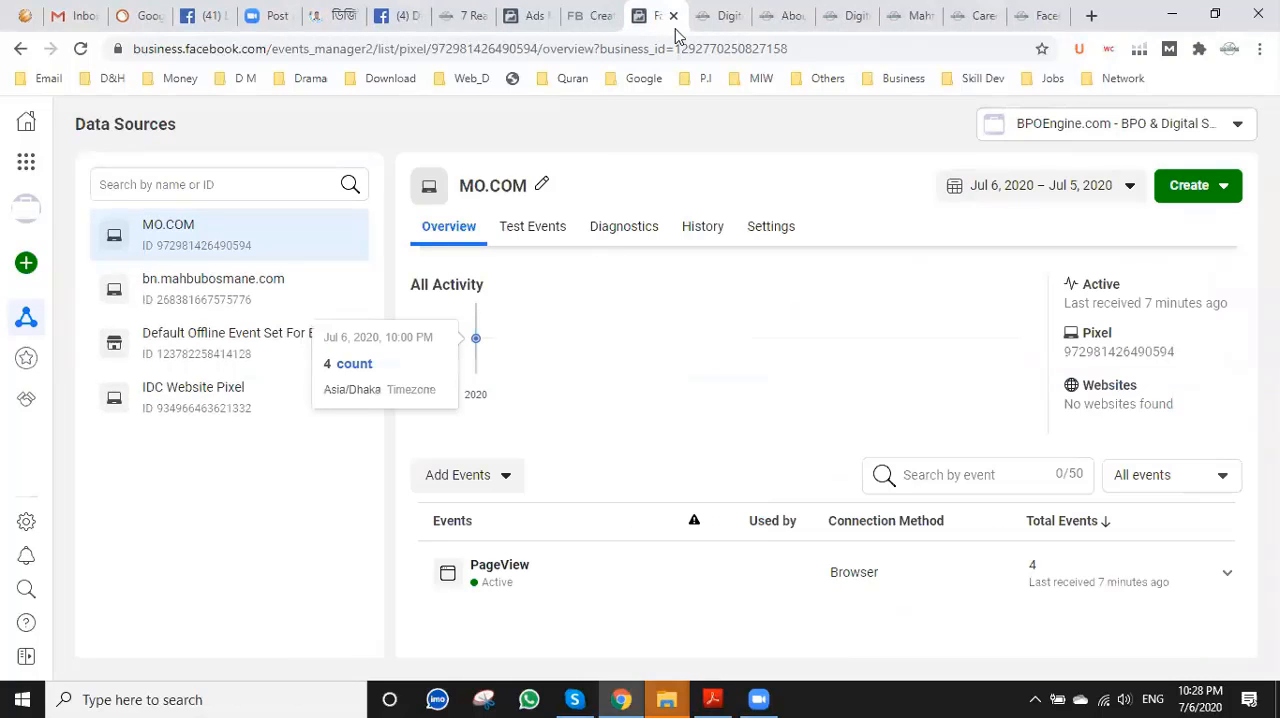
click(673, 17)
click(531, 17)
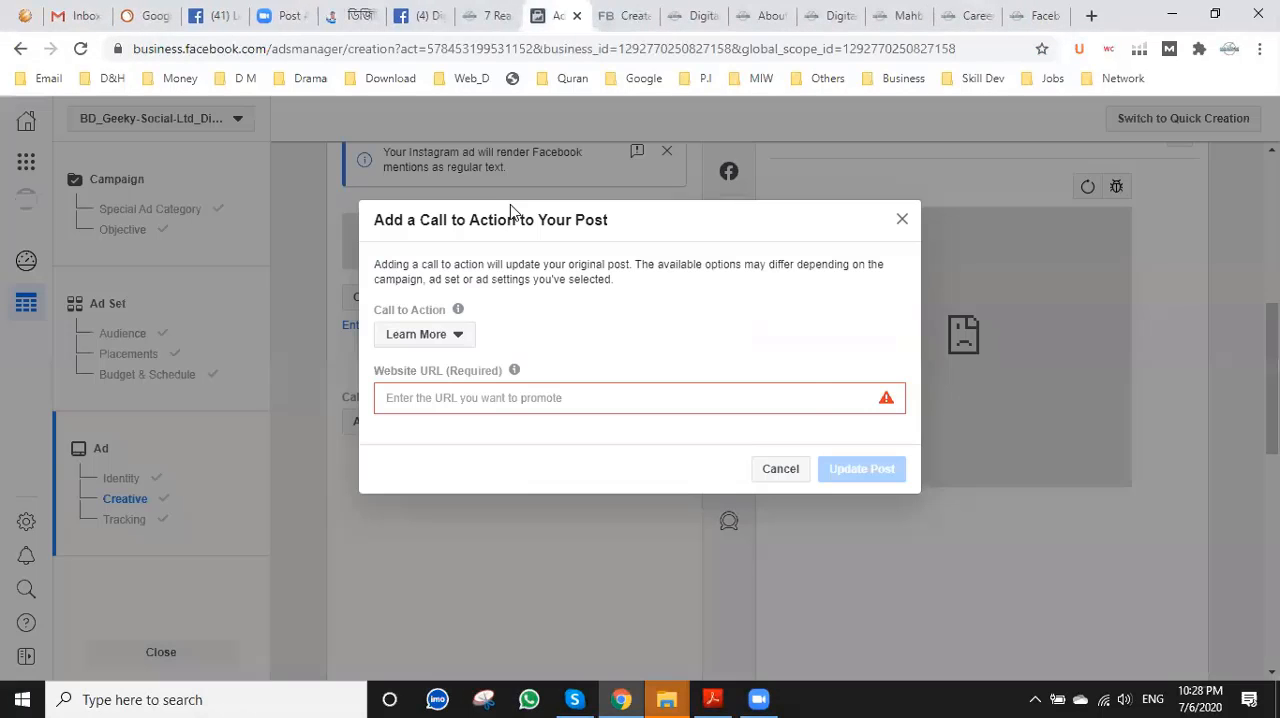
click(489, 398)
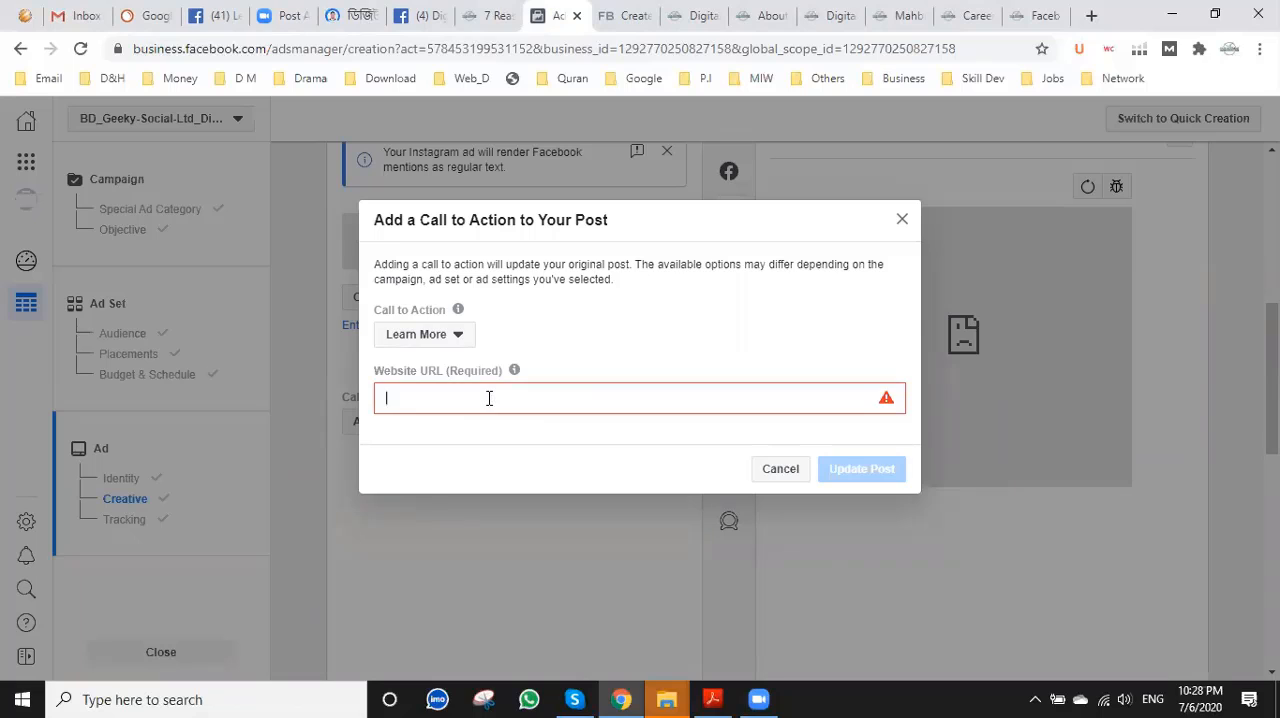
key(ctrl+v)
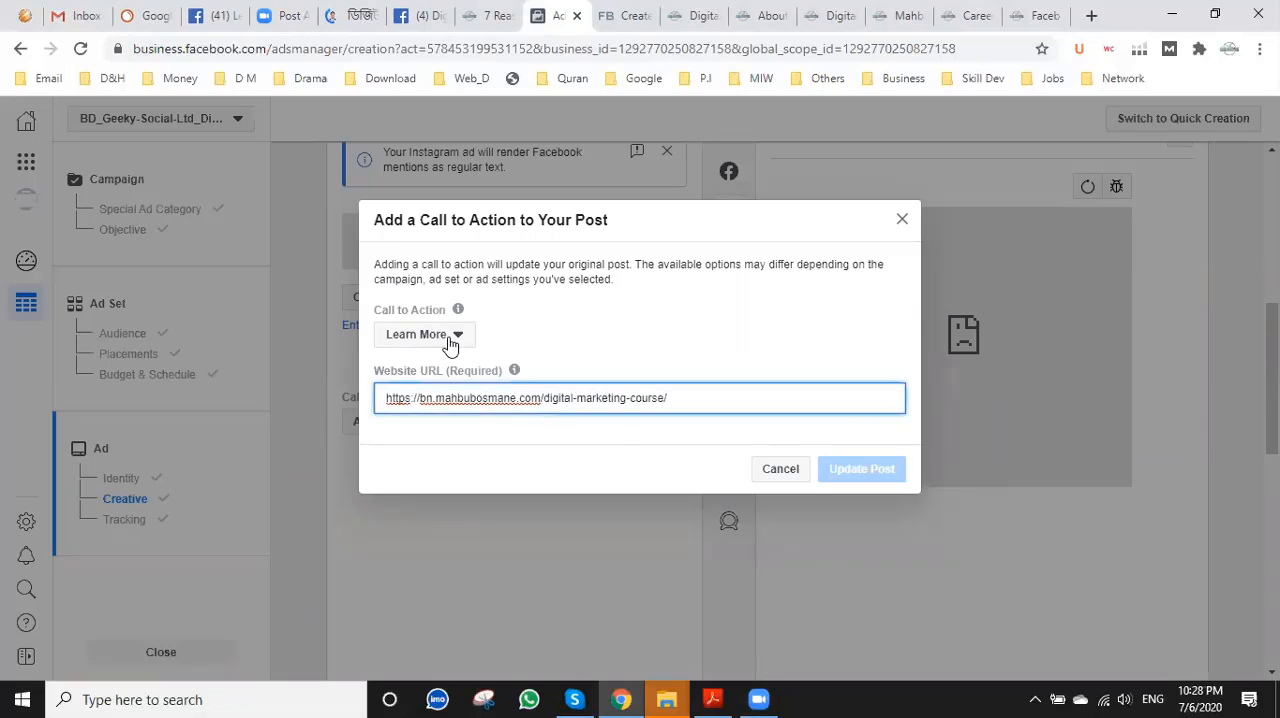
click(453, 340)
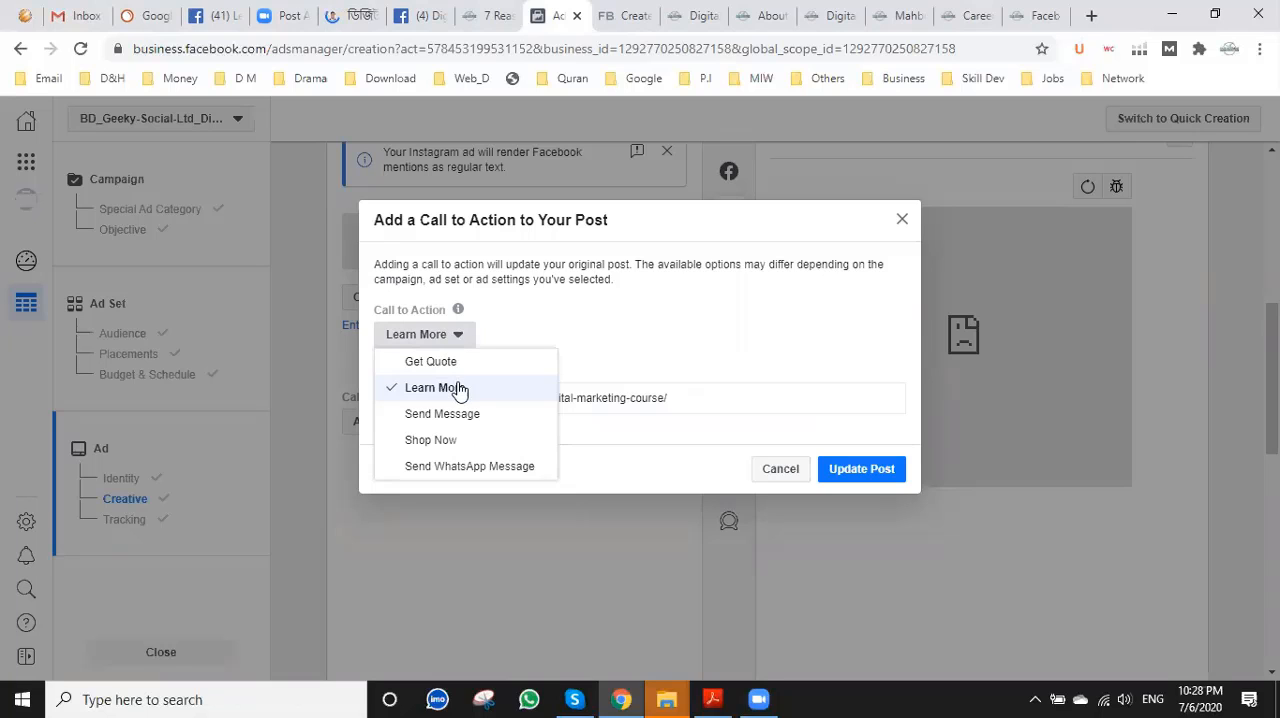
click(458, 389)
click(879, 477)
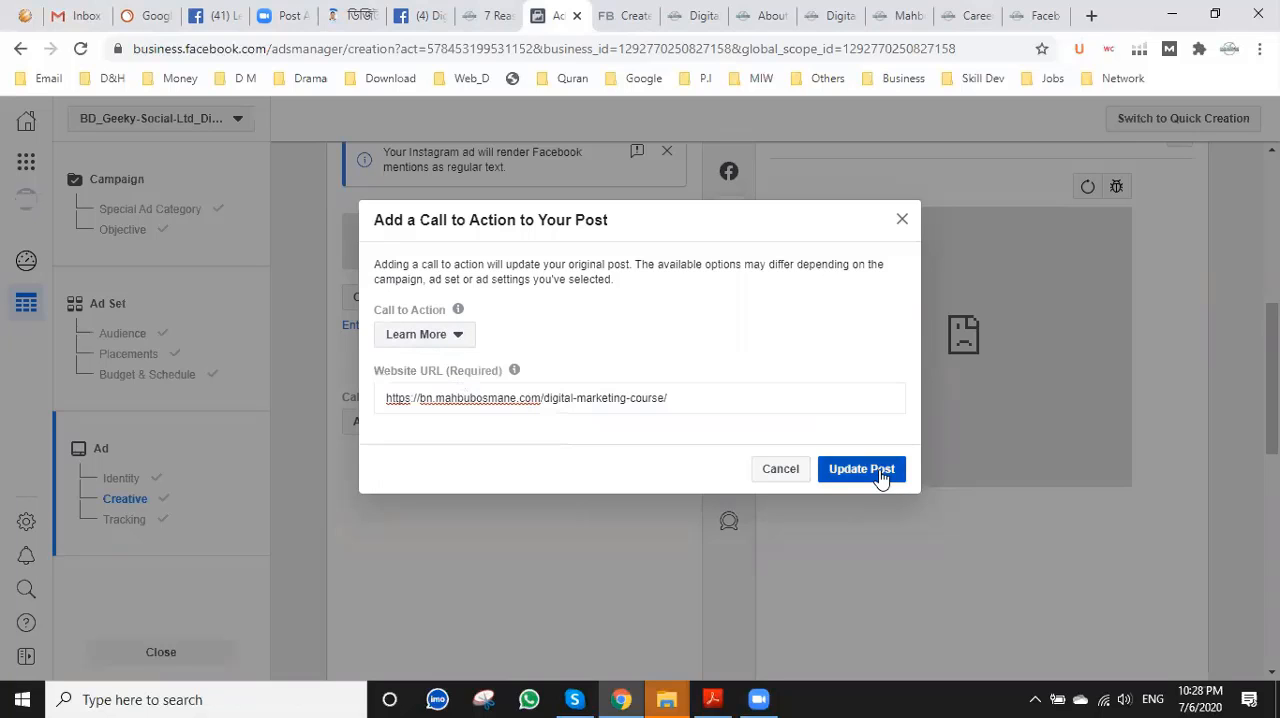
click(879, 477)
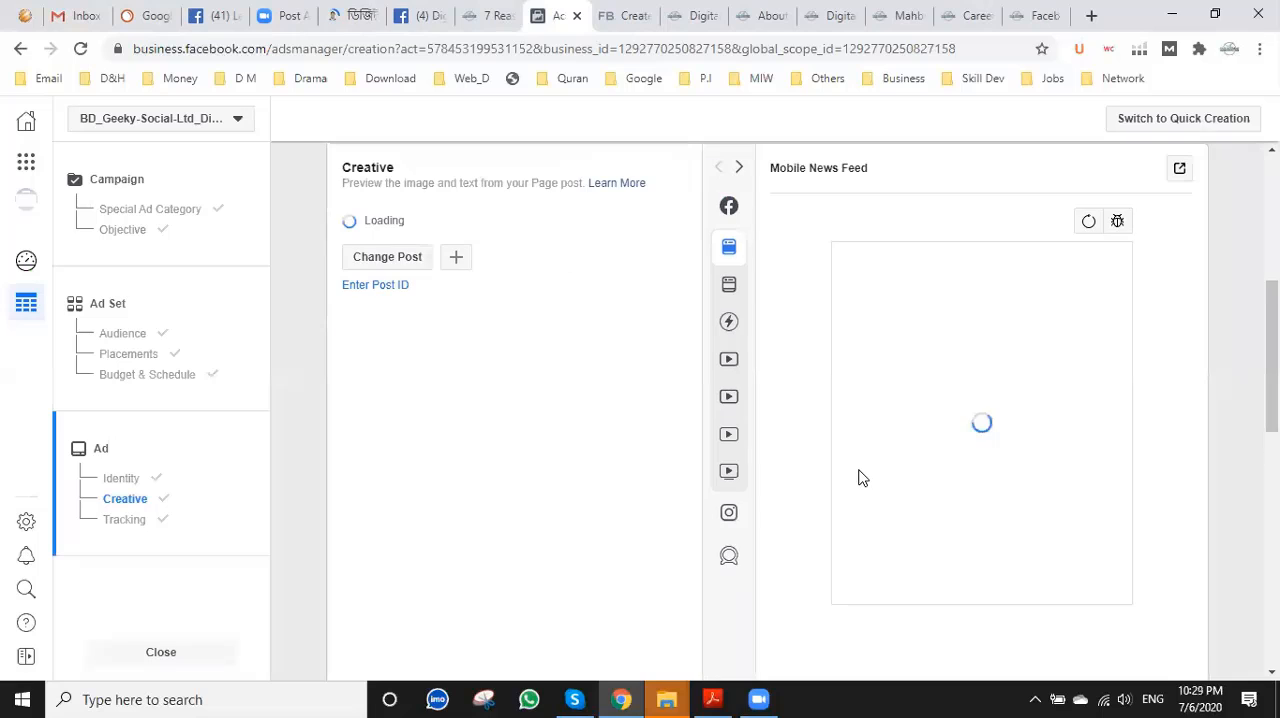
Review the ad's identity, creative and tracking settings and confirm the Engagement campaign.
scroll(858, 478, down, 2)
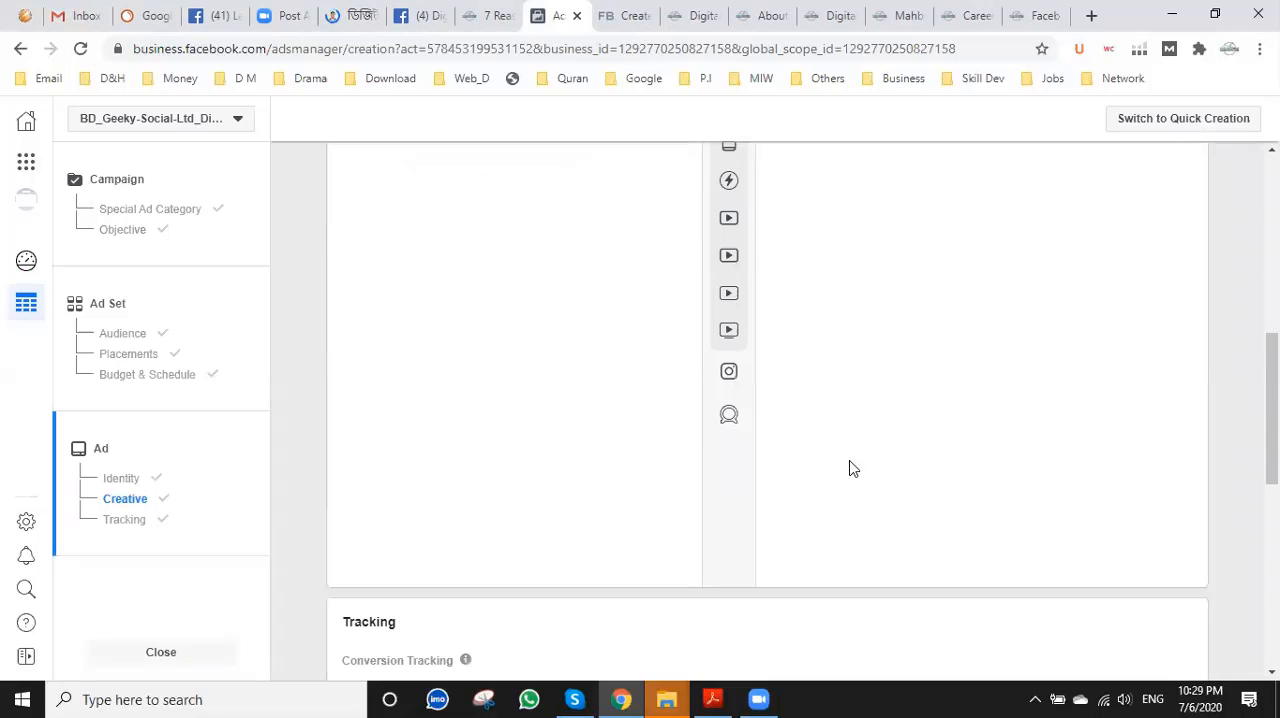
scroll(490, 437, down, 2)
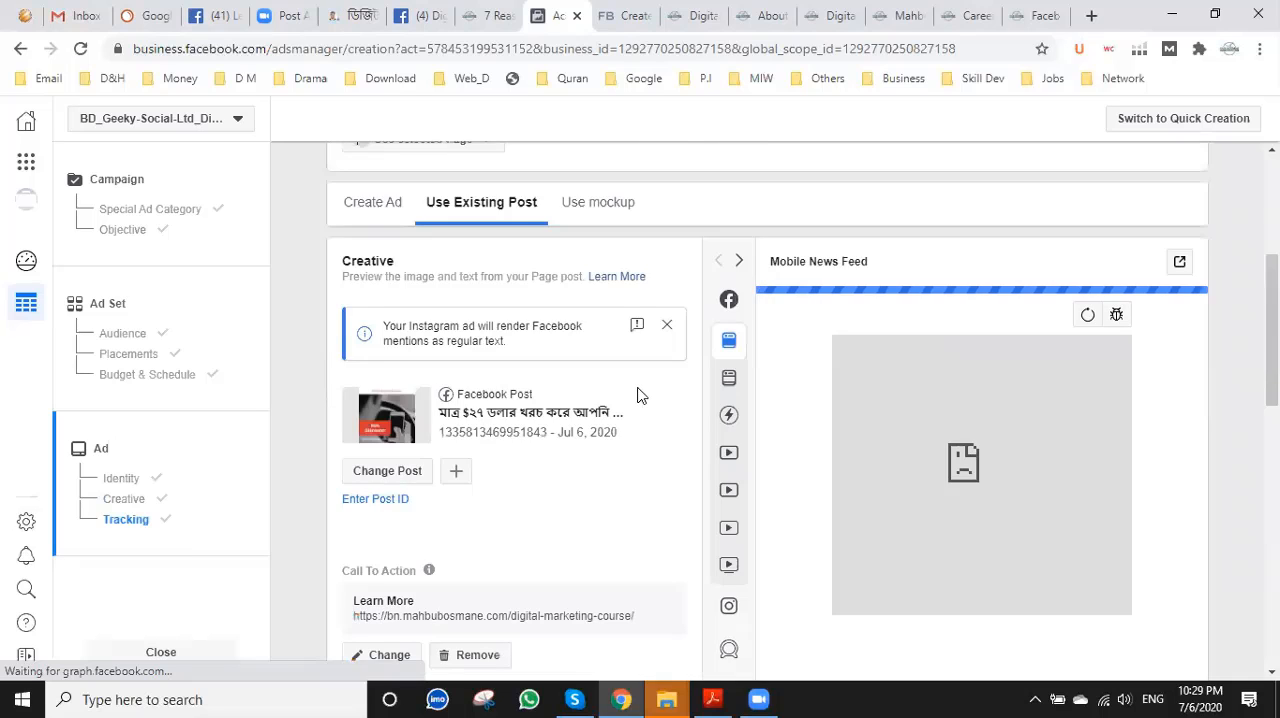
scroll(640, 395, up, 3)
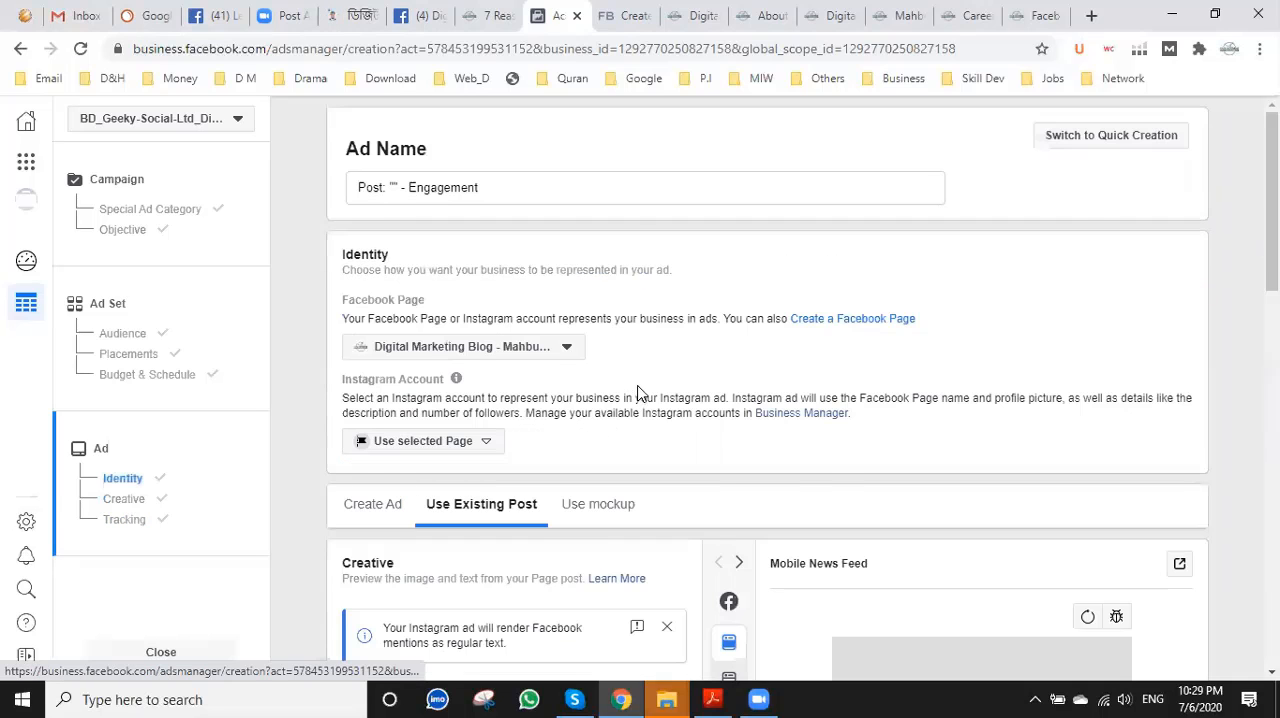
scroll(639, 391, down, 4)
scroll(640, 391, down, 2)
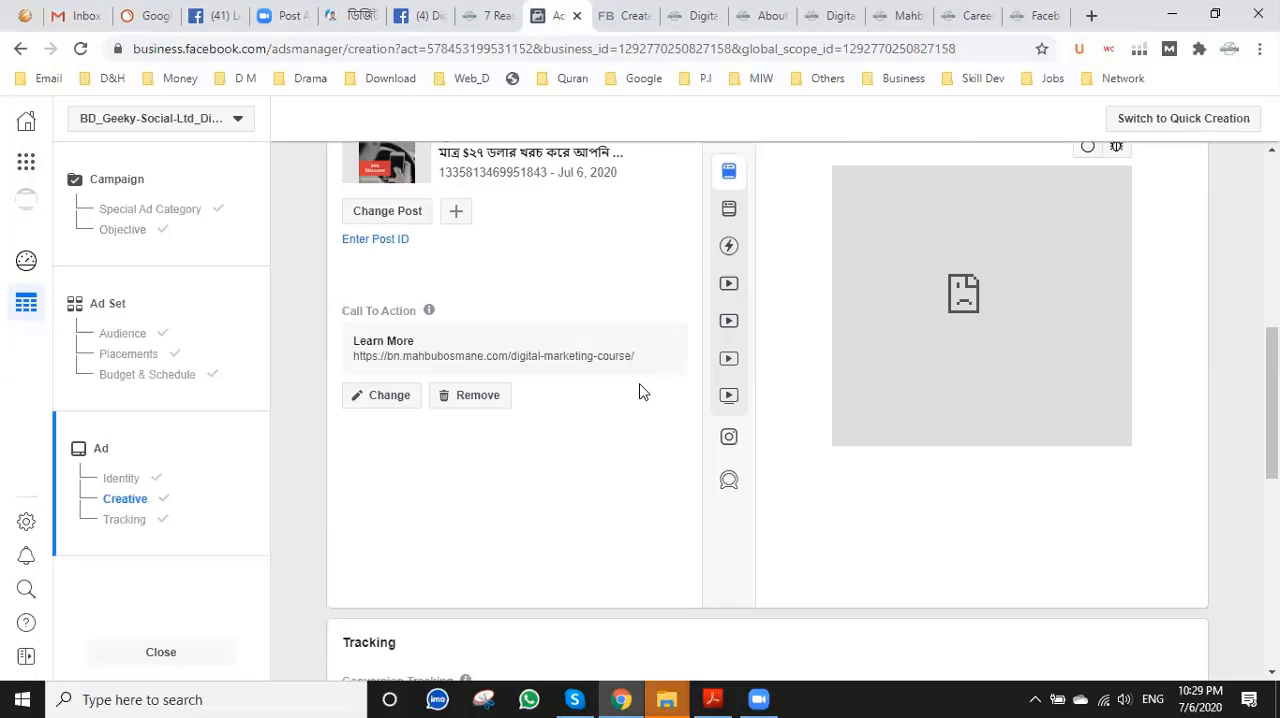
scroll(640, 391, down, 5)
scroll(1190, 555, down, 1)
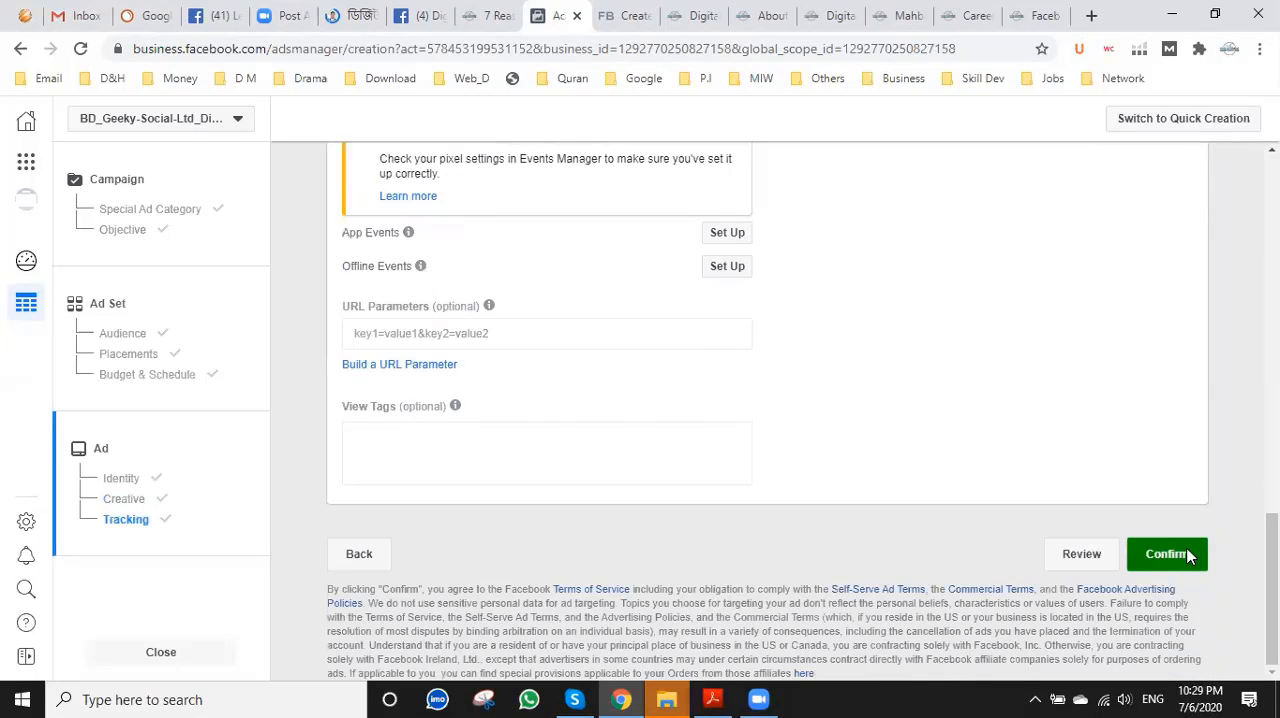
click(1188, 555)
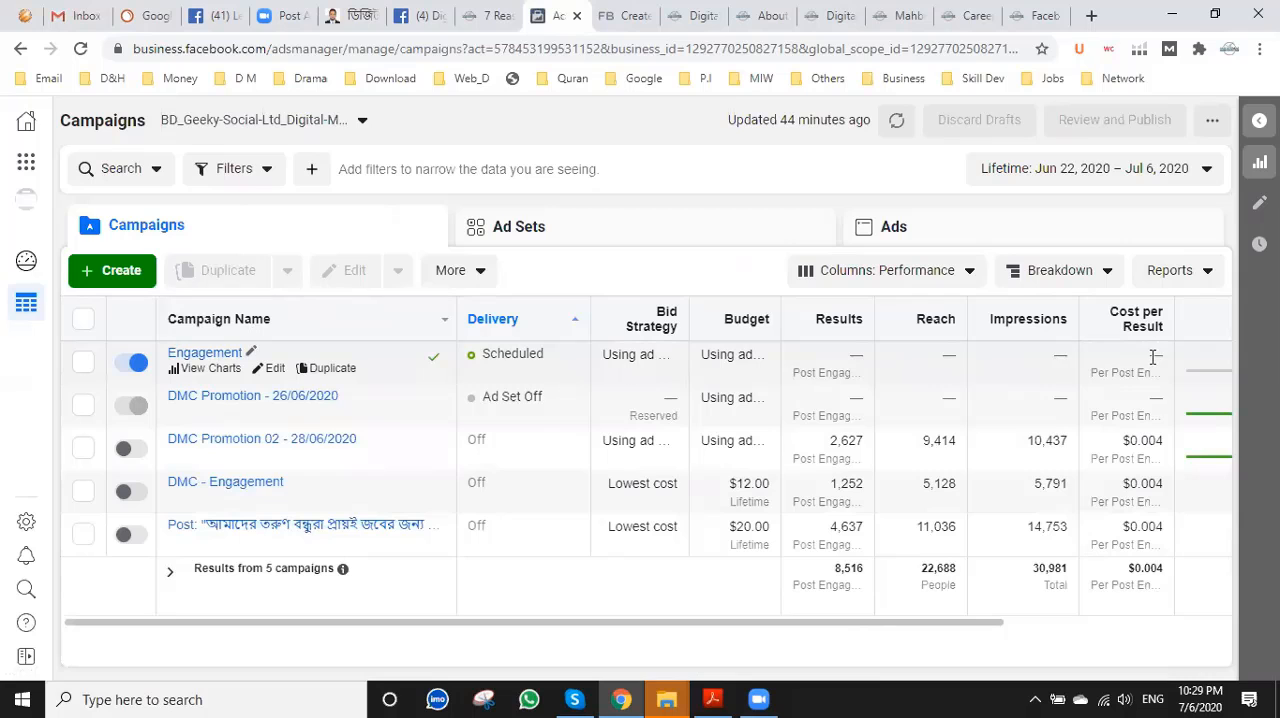
Close the Facebook Business help page, the open mahbubosmane.com site pages and the WordPress Facebook Pixel Settings page.
click(636, 12)
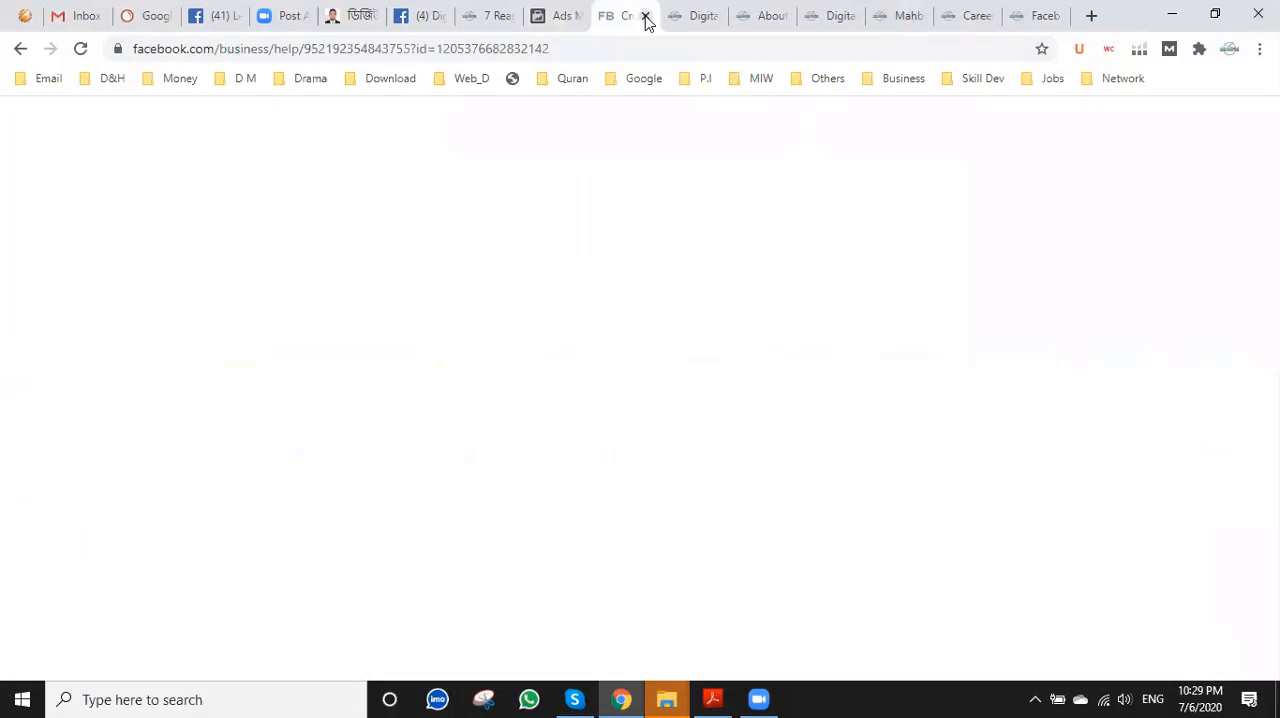
click(645, 16)
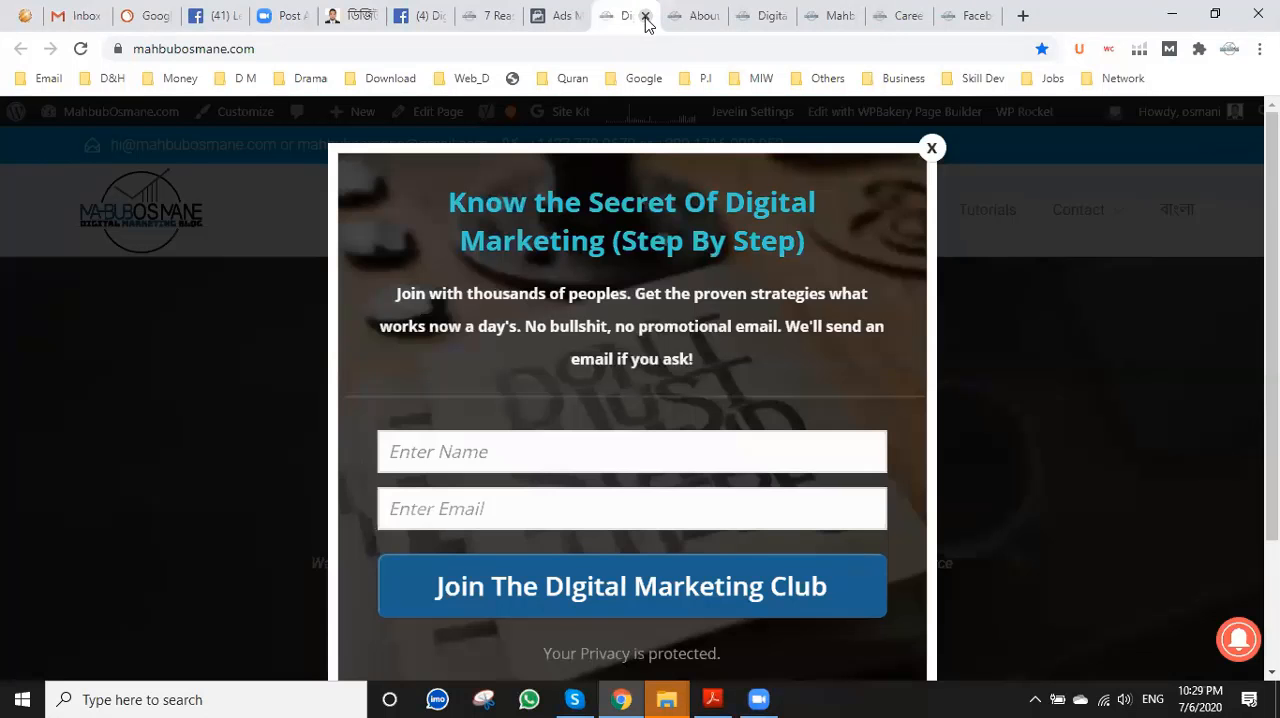
click(645, 16)
click(645, 16)
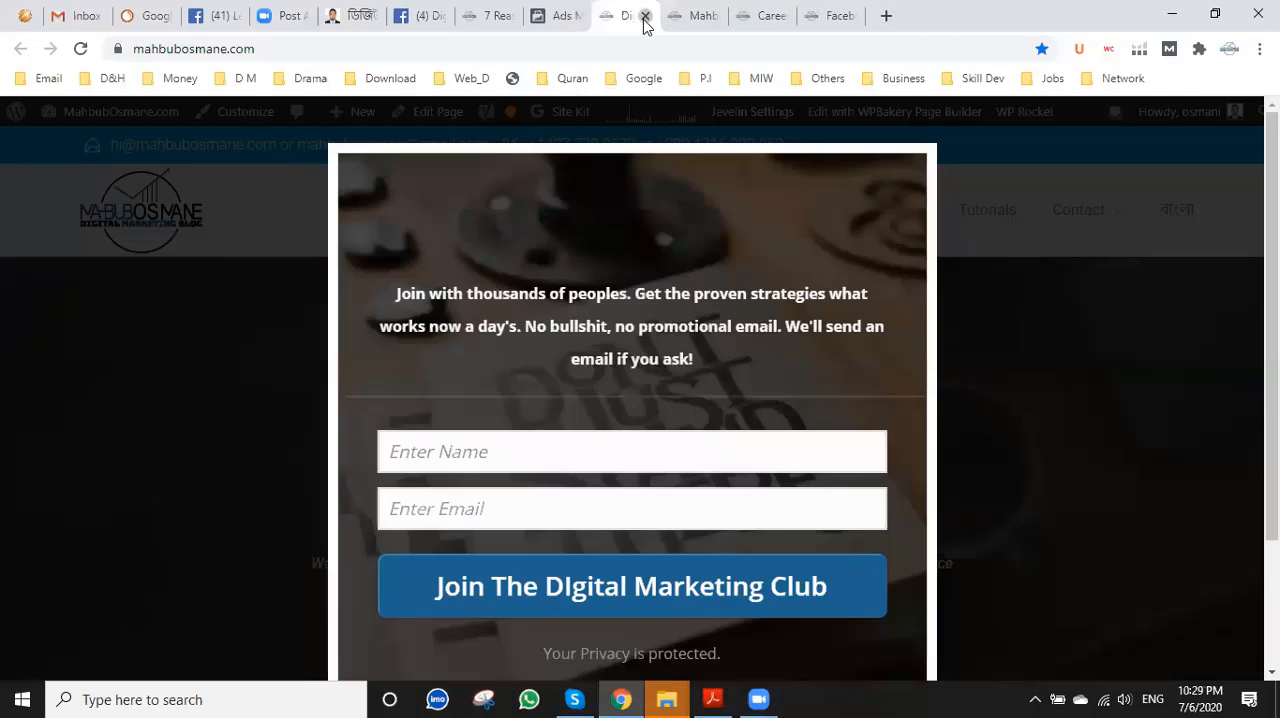
click(645, 16)
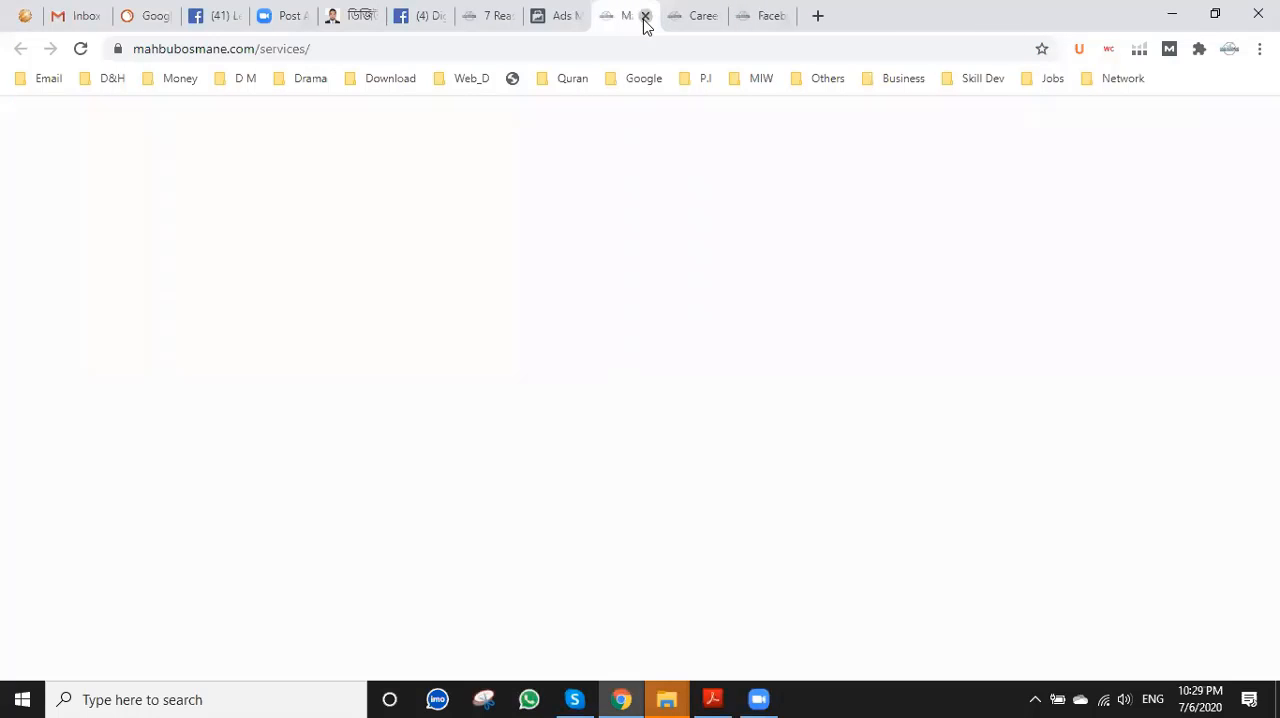
click(645, 16)
click(645, 16)
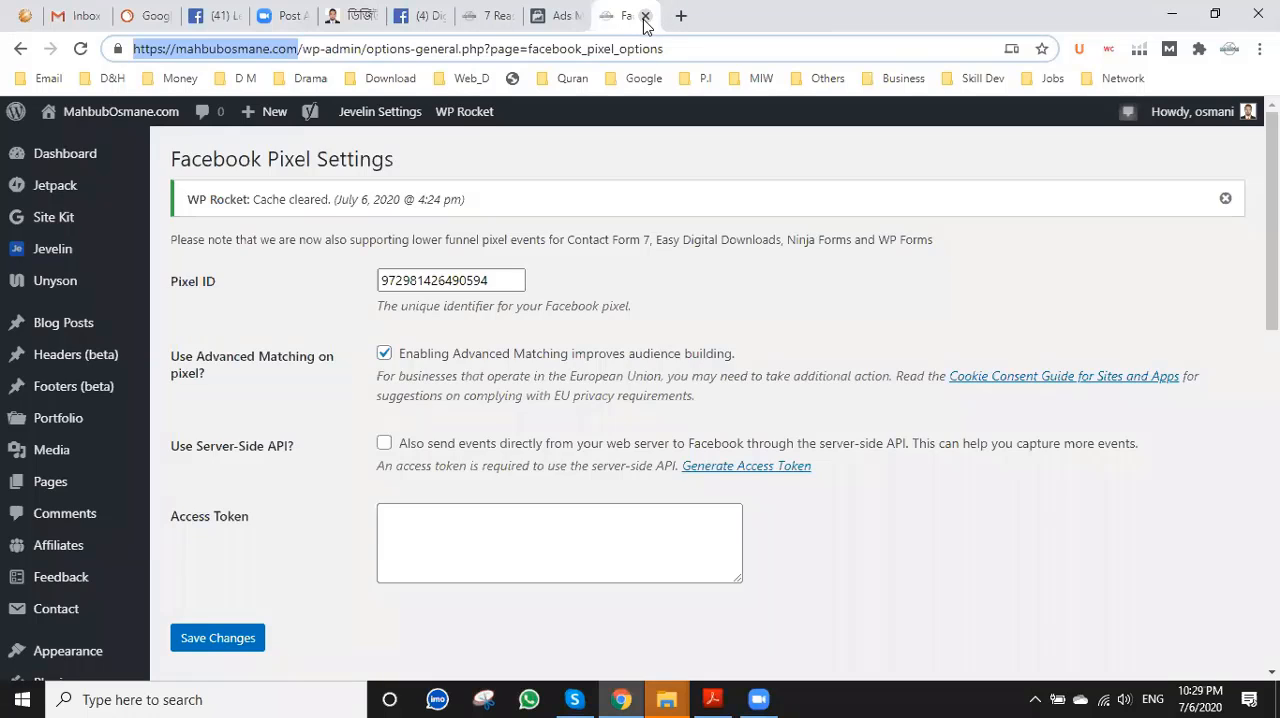
click(645, 16)
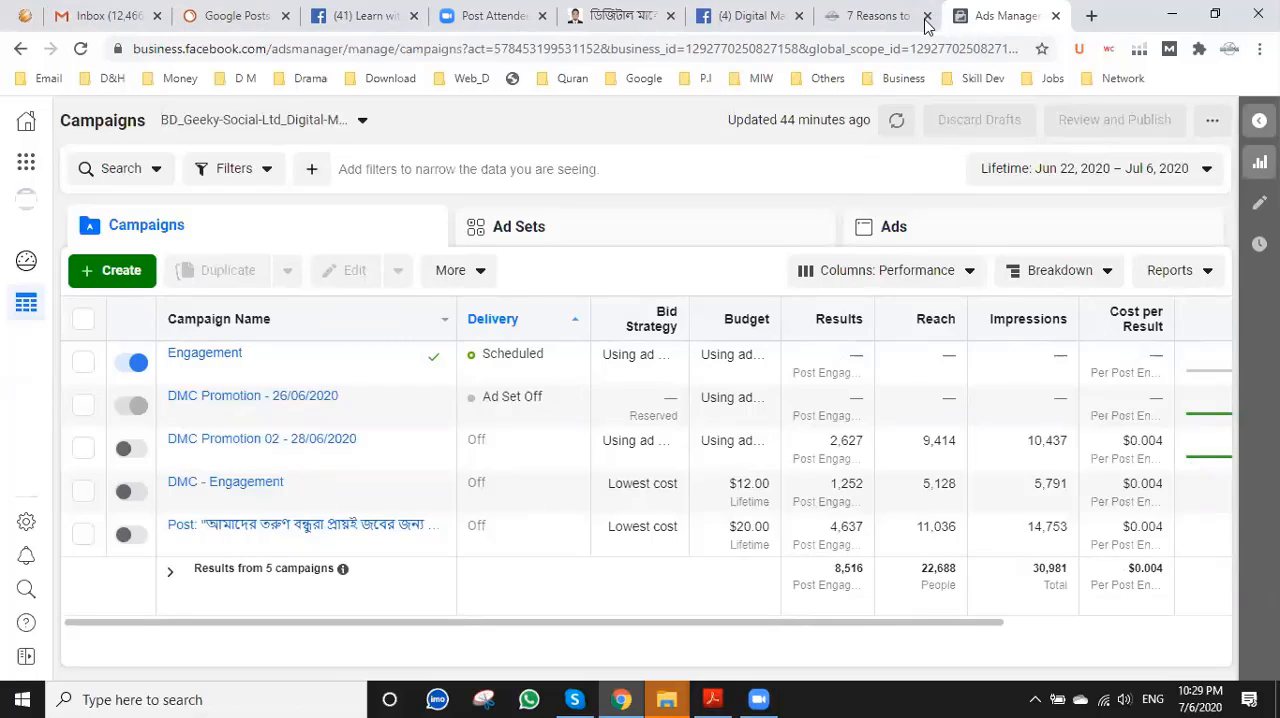
Review the posts on the Digital Marketing Blog Facebook page and close that page along with the "7 Reasons to" page.
click(733, 12)
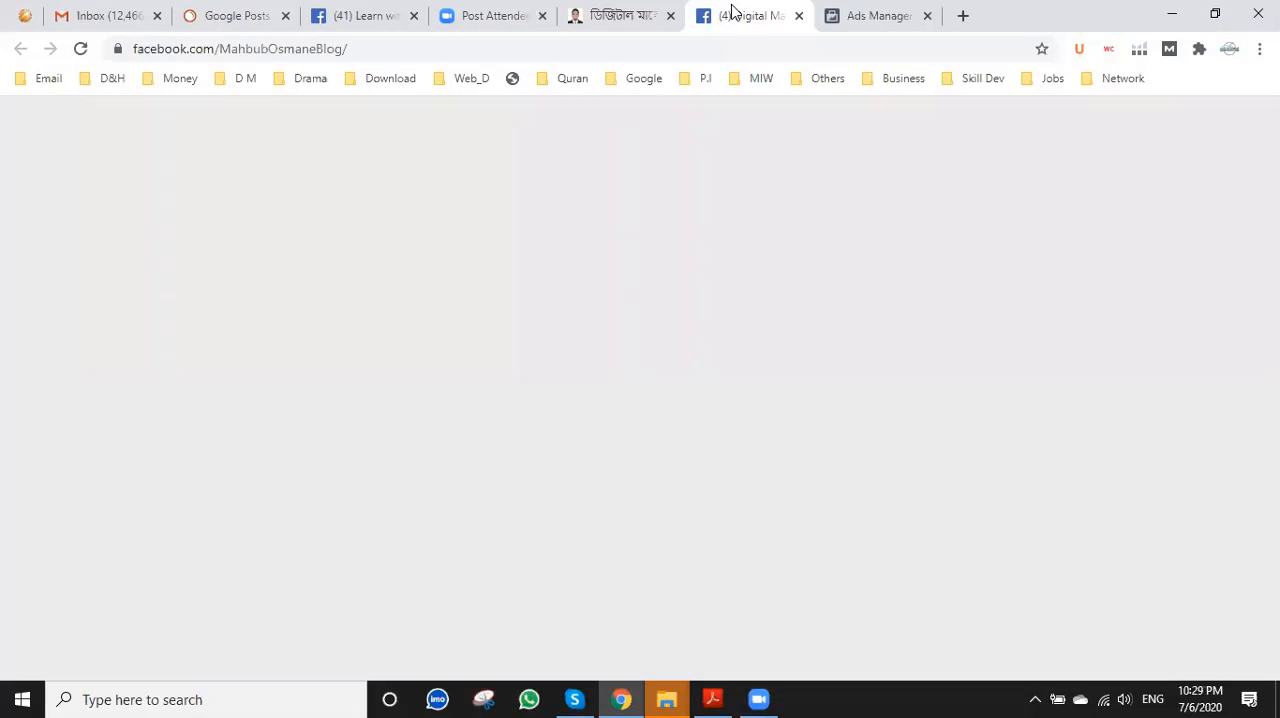
scroll(673, 341, down, 3)
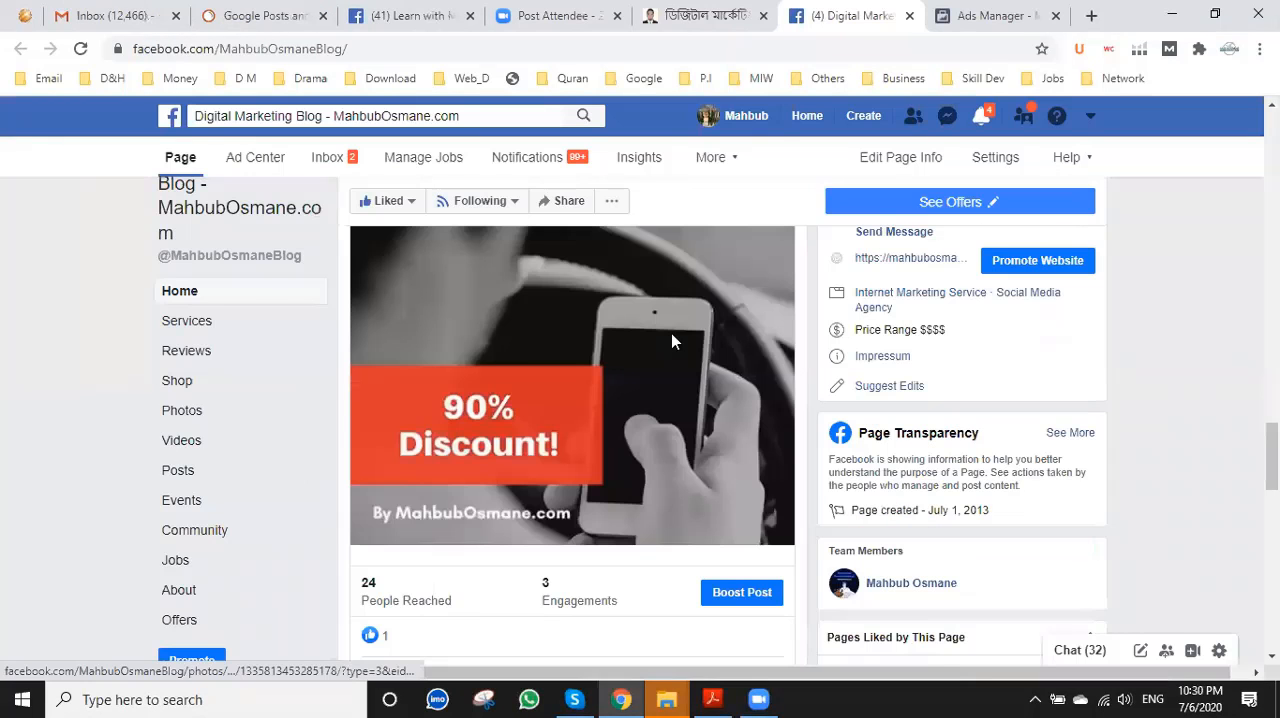
scroll(671, 340, up, 5)
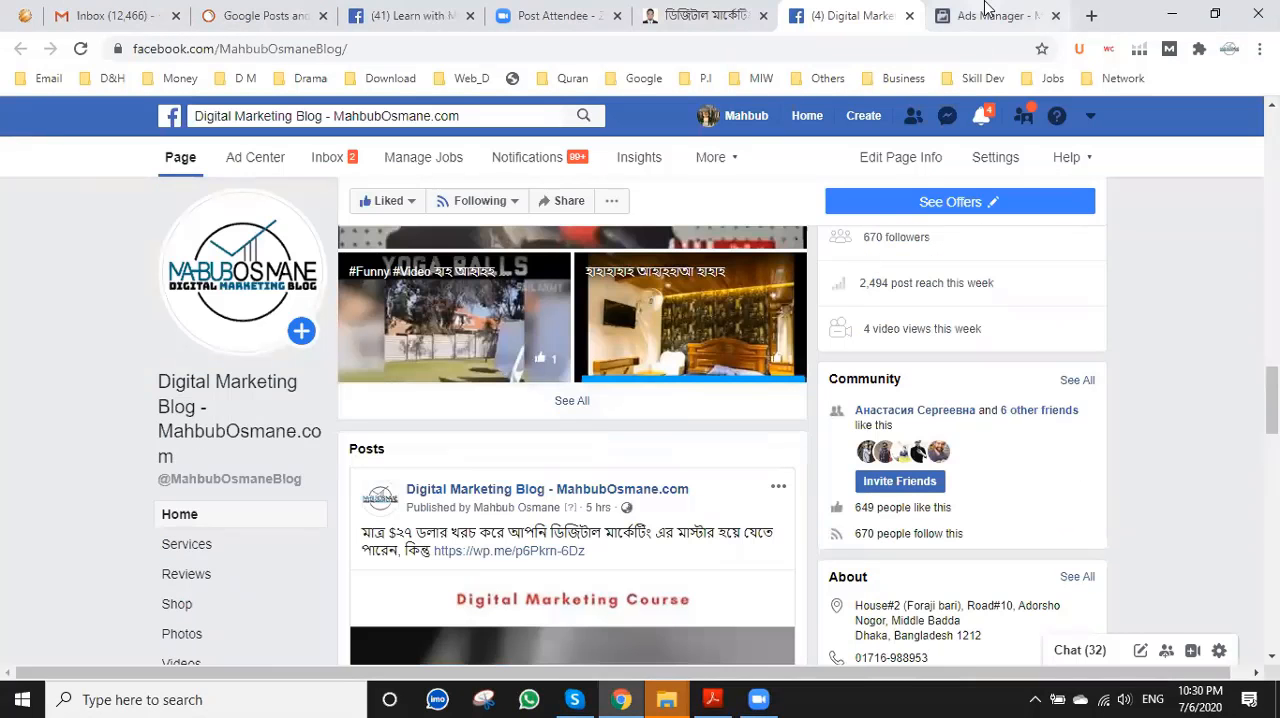
click(985, 12)
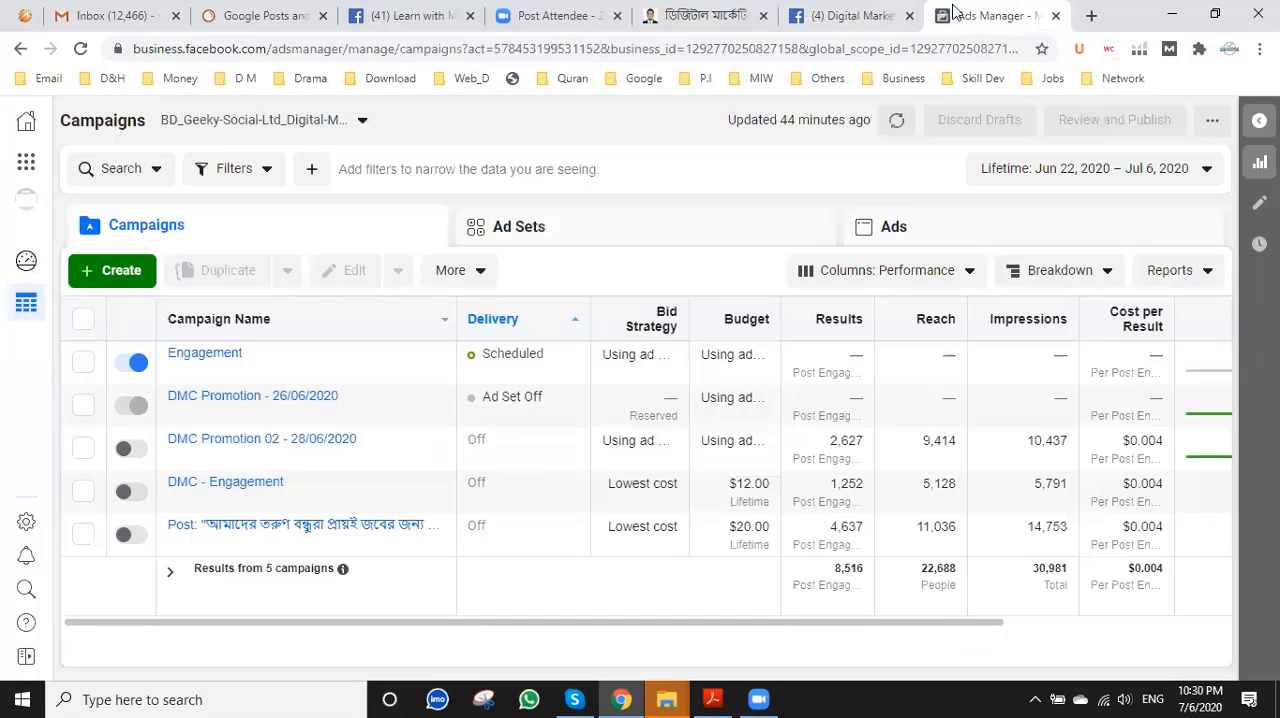
click(921, 15)
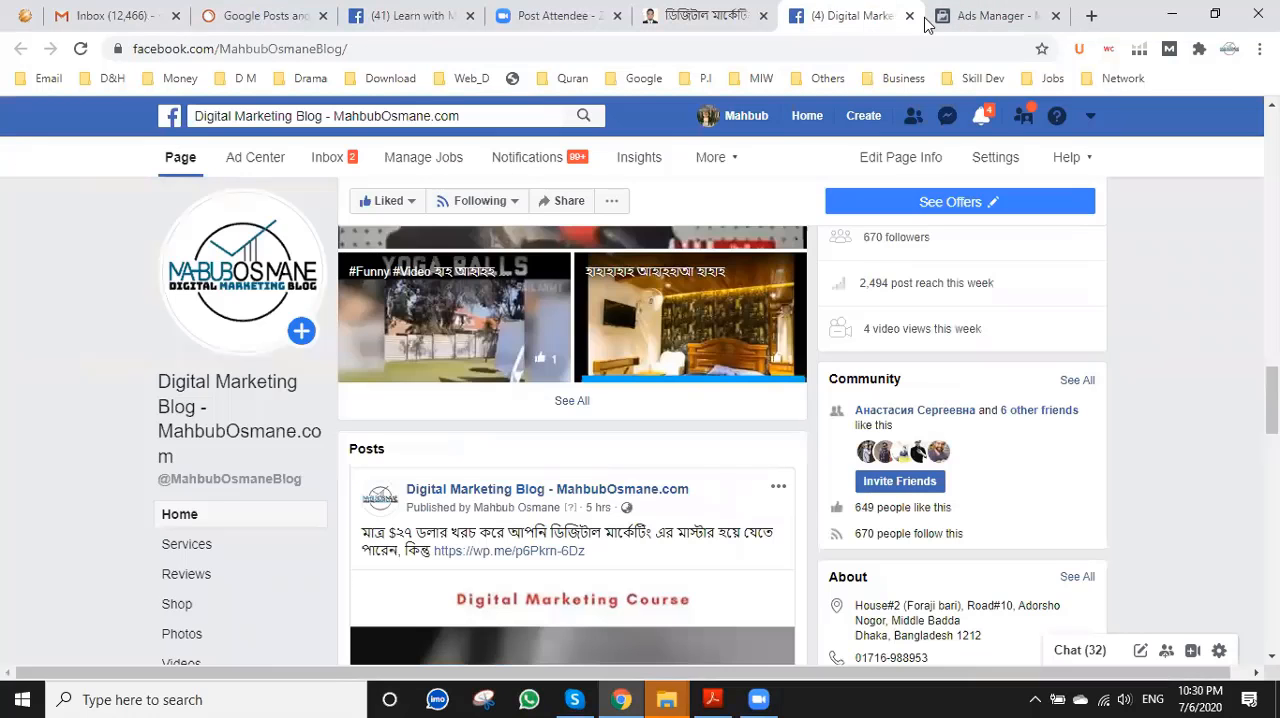
click(907, 16)
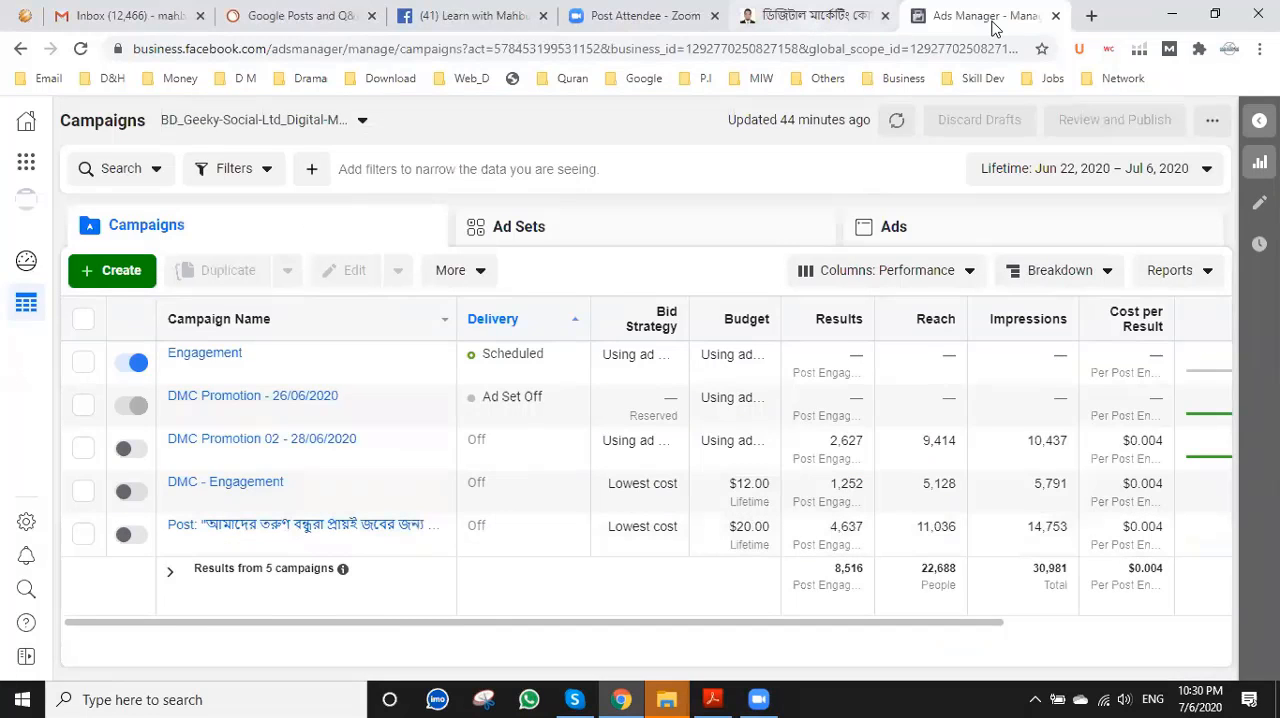
Load mahbubosmane.com/facebook-advertising-service/ in place of the Bangla digital marketing course page and select its address.
click(795, 16)
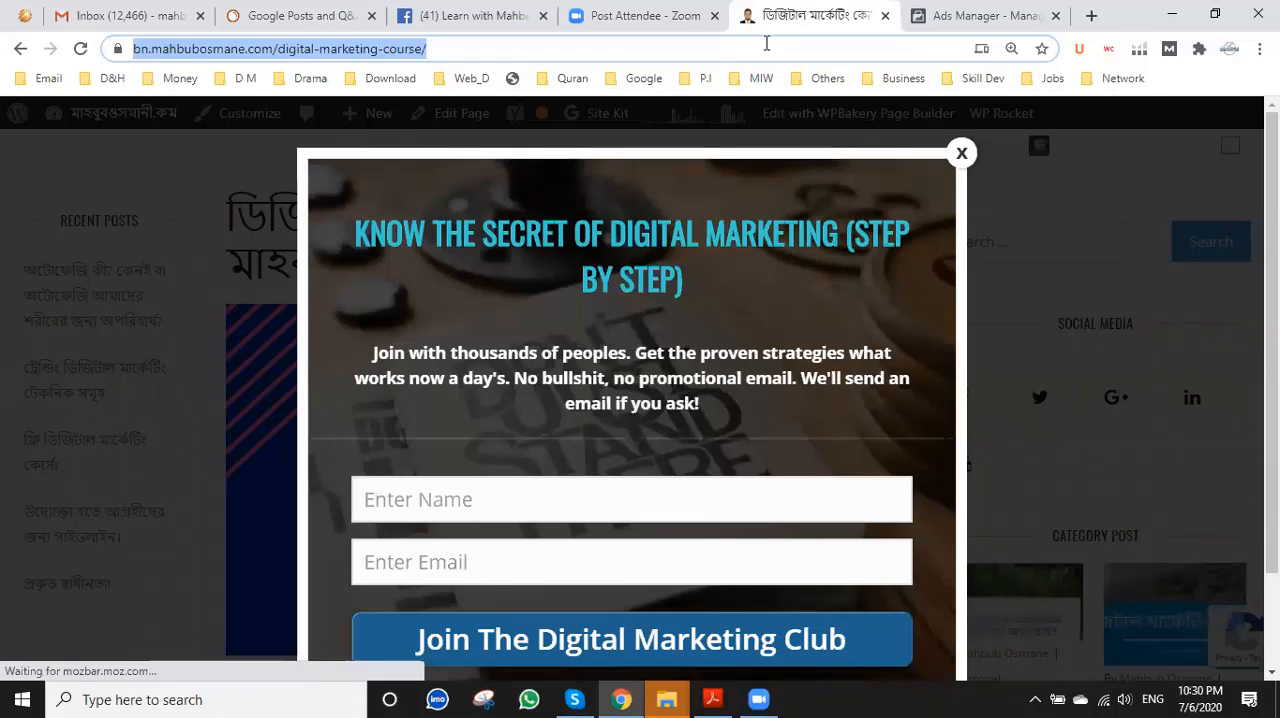
text(m)
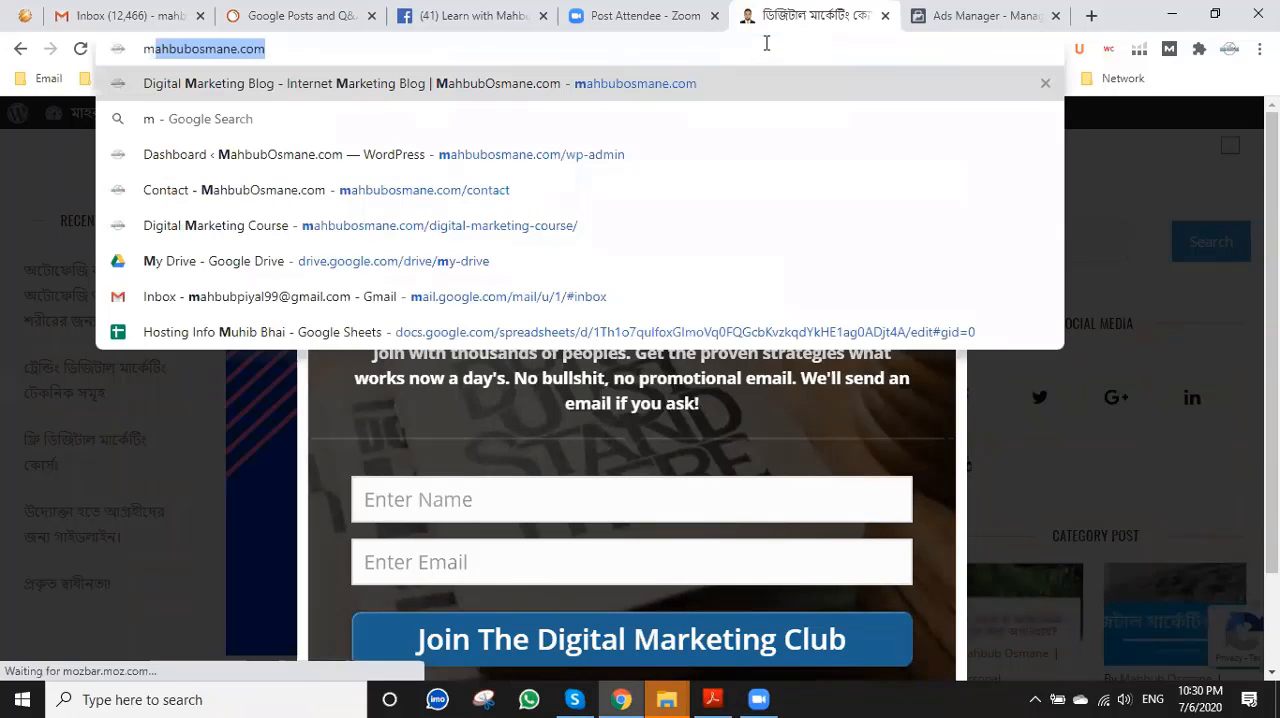
text(ahbubosmane.com/fa)
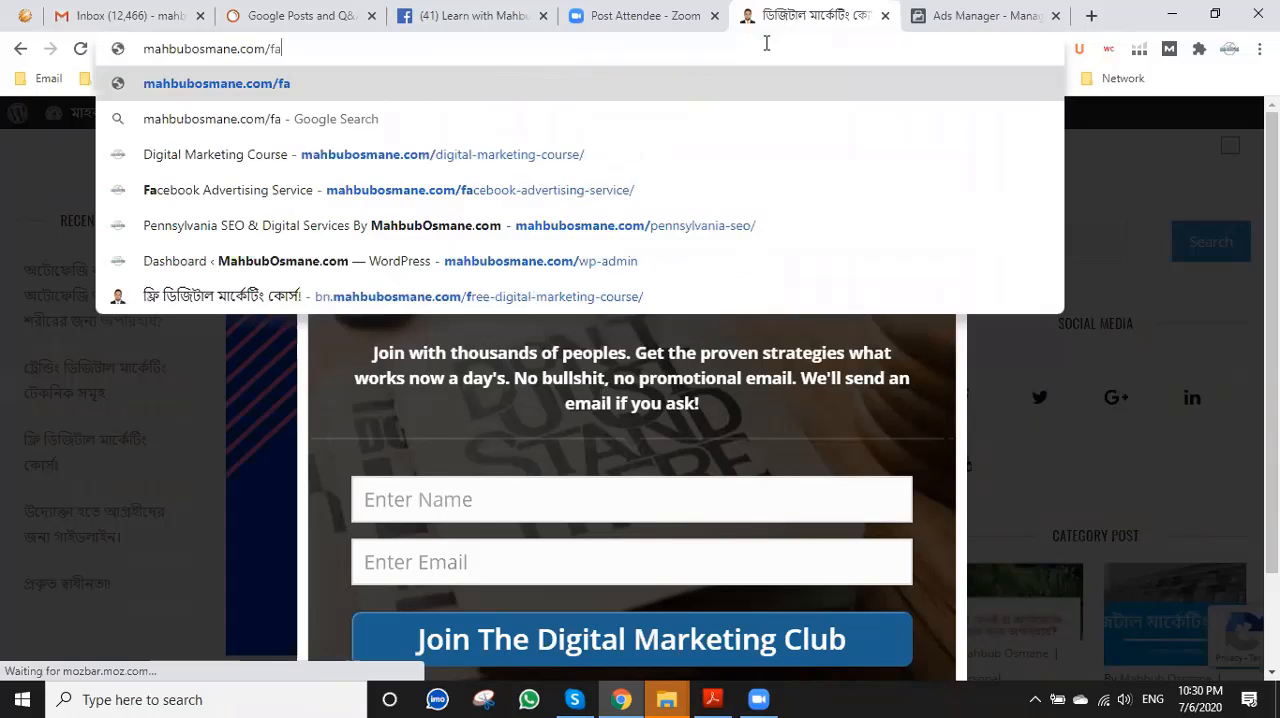
click(440, 155)
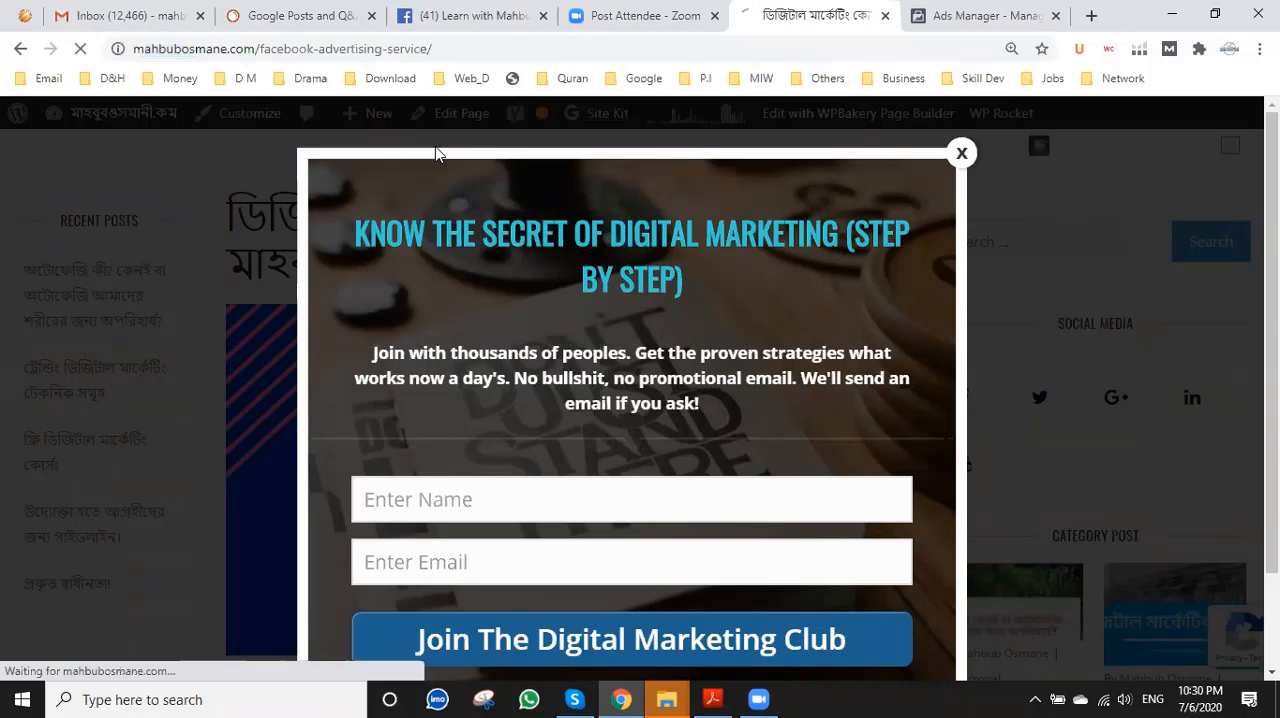
click(335, 50)
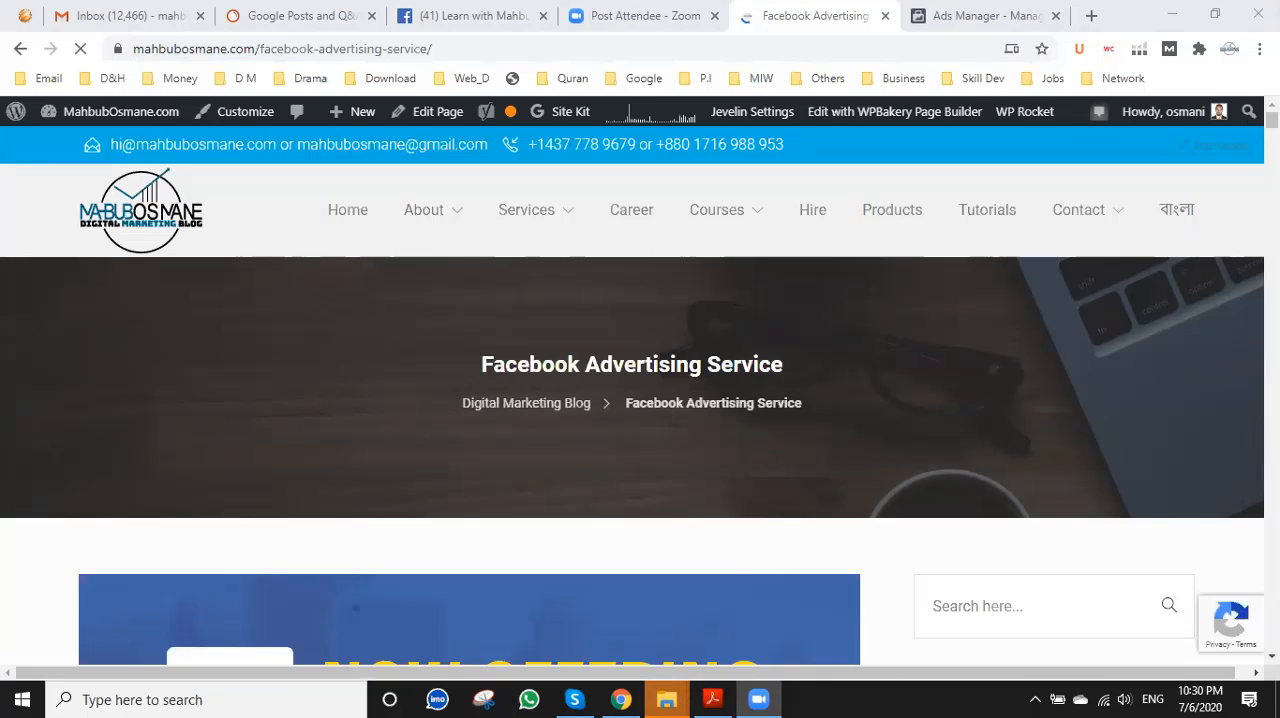
Close the Ads Manager, Facebook Advertising Service and Zoom Post Attendee pages.
click(967, 10)
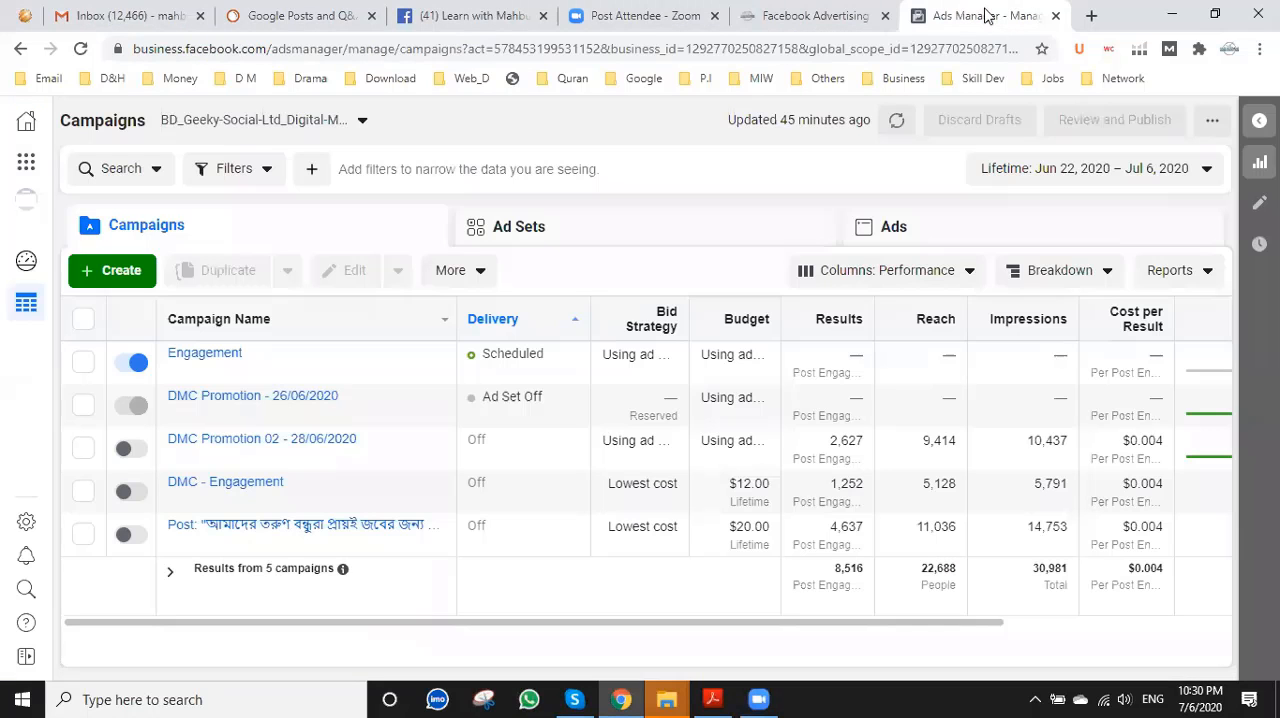
click(1055, 17)
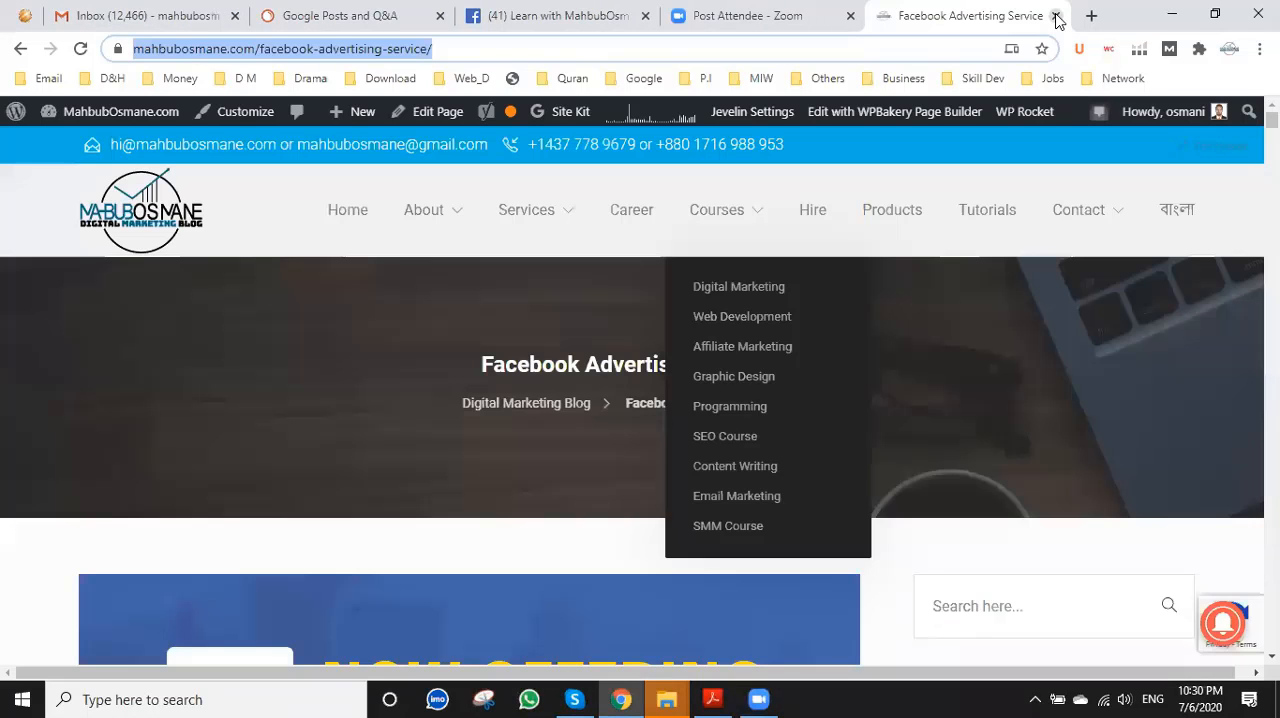
click(1054, 17)
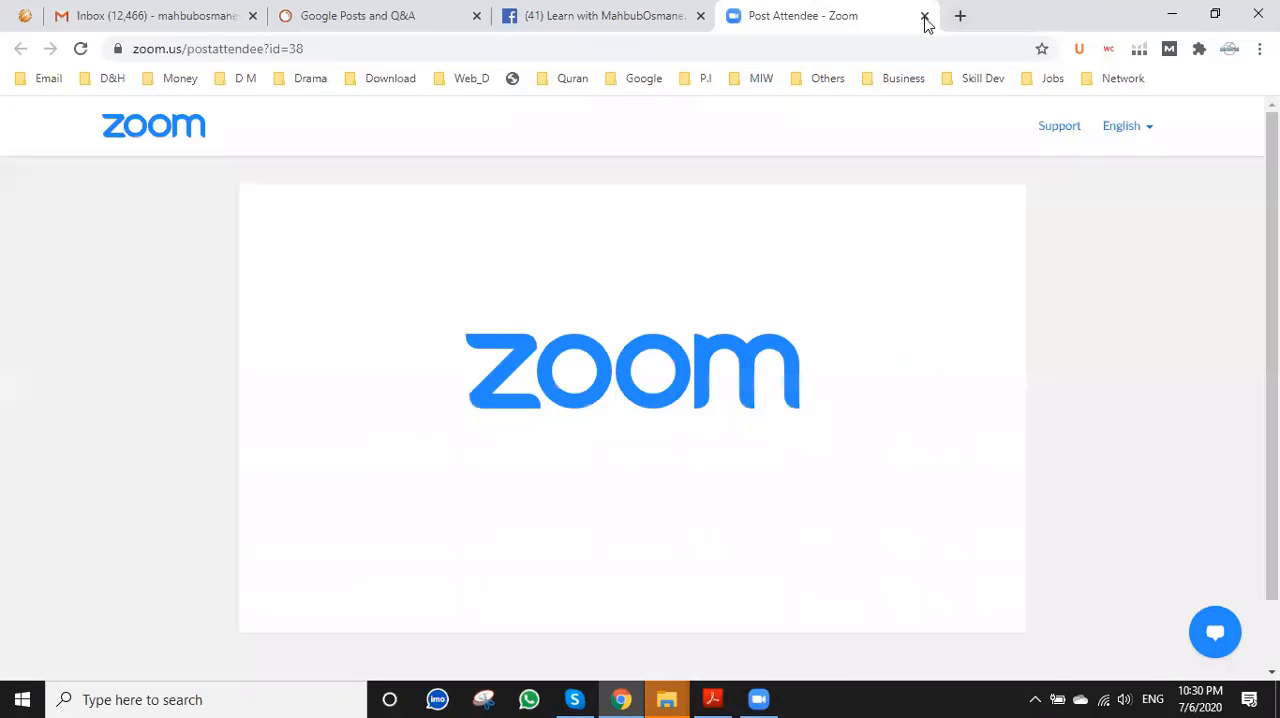
click(924, 17)
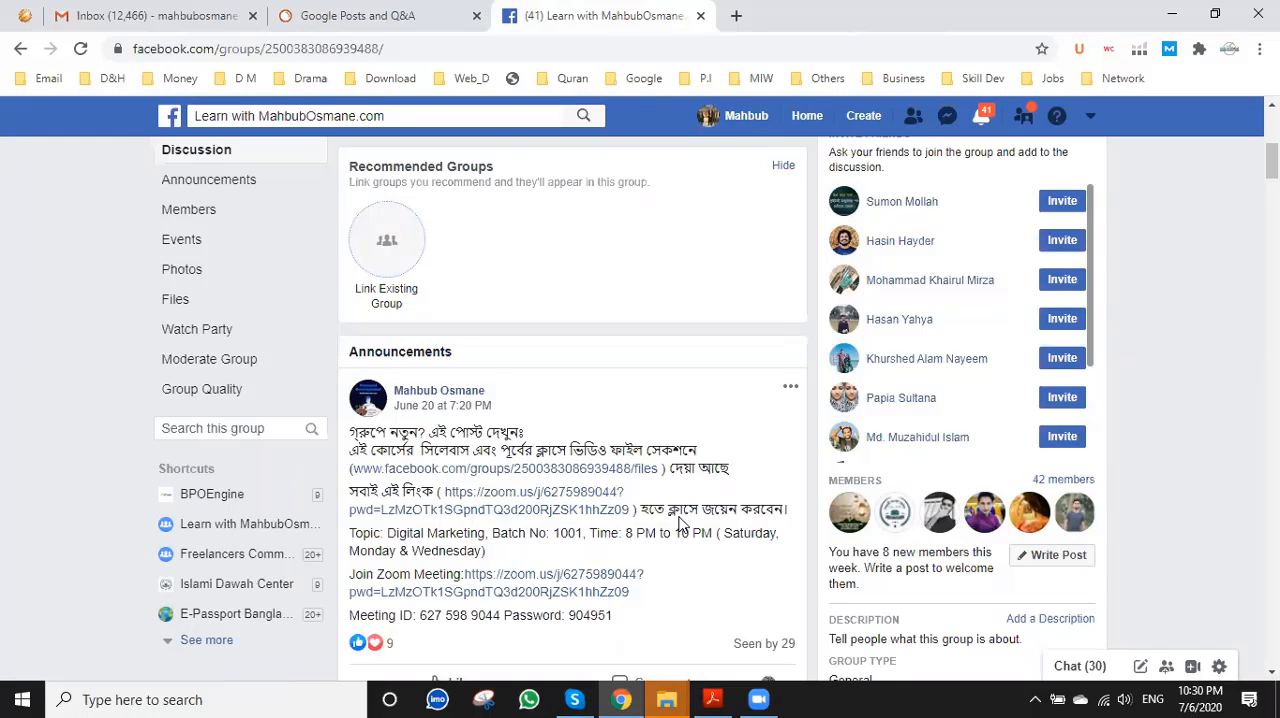
Switch to digital-marketing.pdf in Adobe Acrobat Reader and review the Day 15 & 16 and Day 17 & 18 course outlines.
click(708, 698)
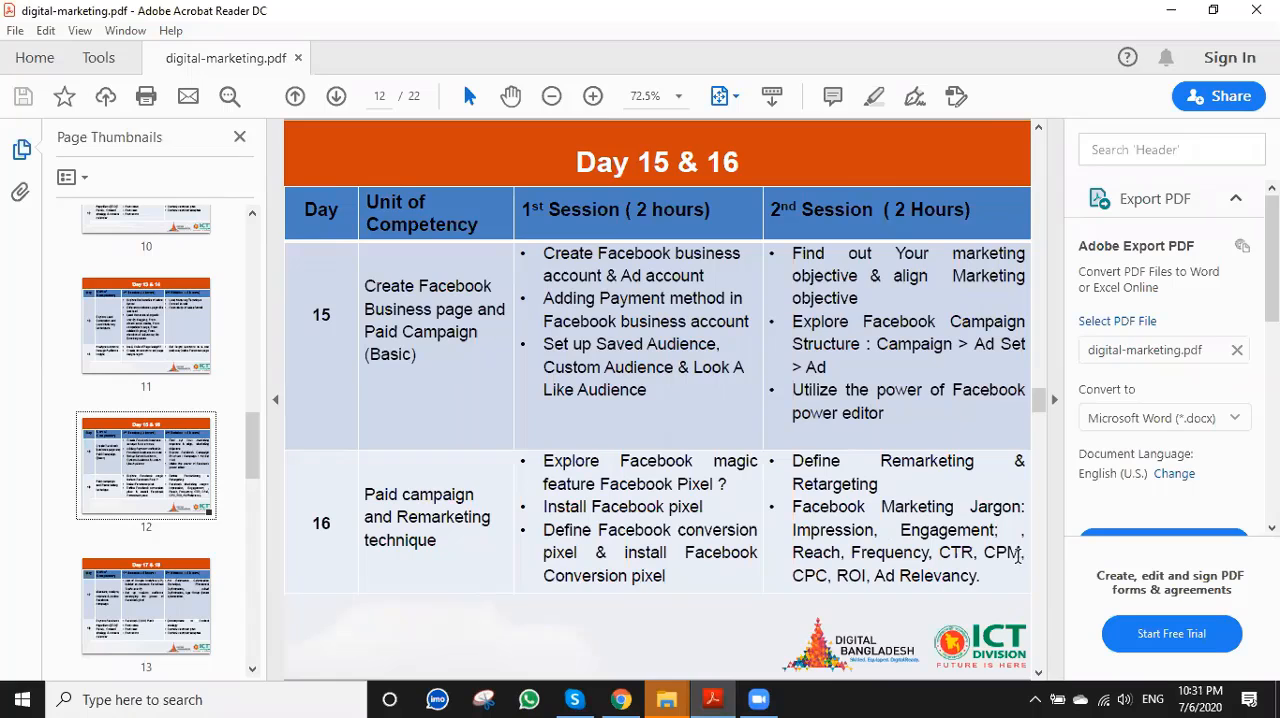
click(1040, 674)
click(1041, 675)
click(1039, 131)
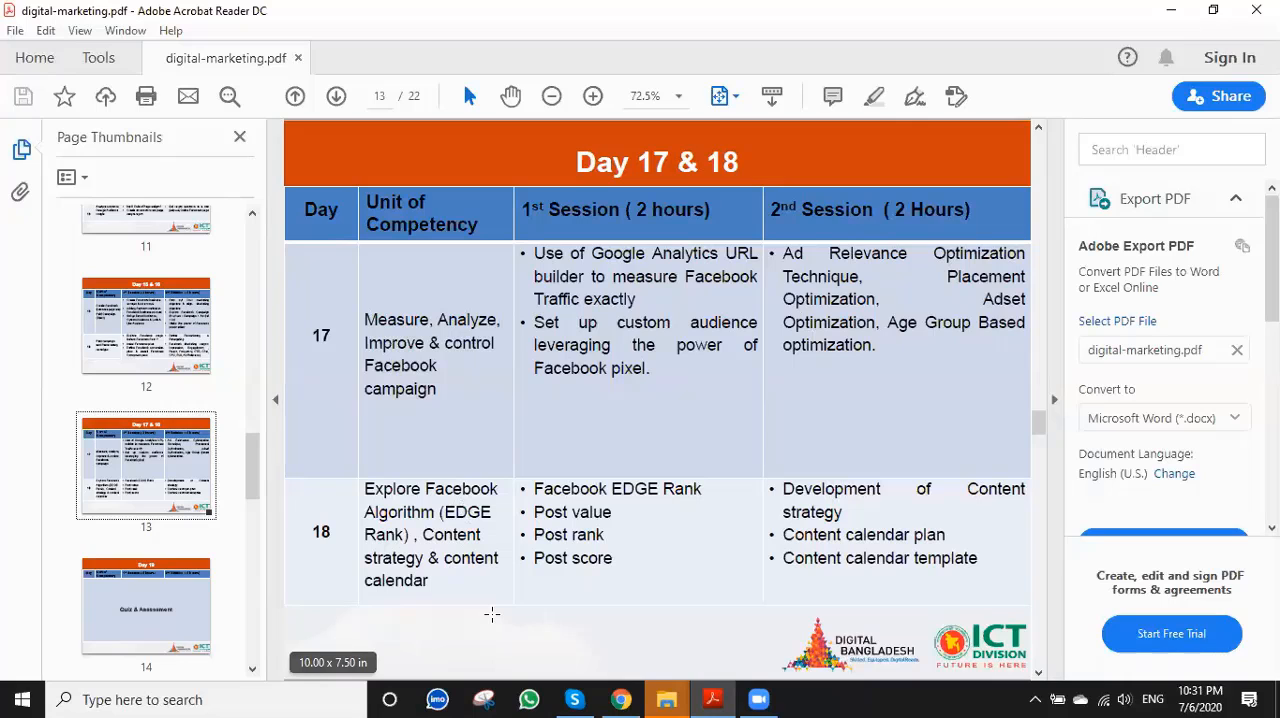
Switch to the Facebook group in Chrome, open the Digital Marketing Classes document from its files and look through the class video list.
key(alt+Tab)
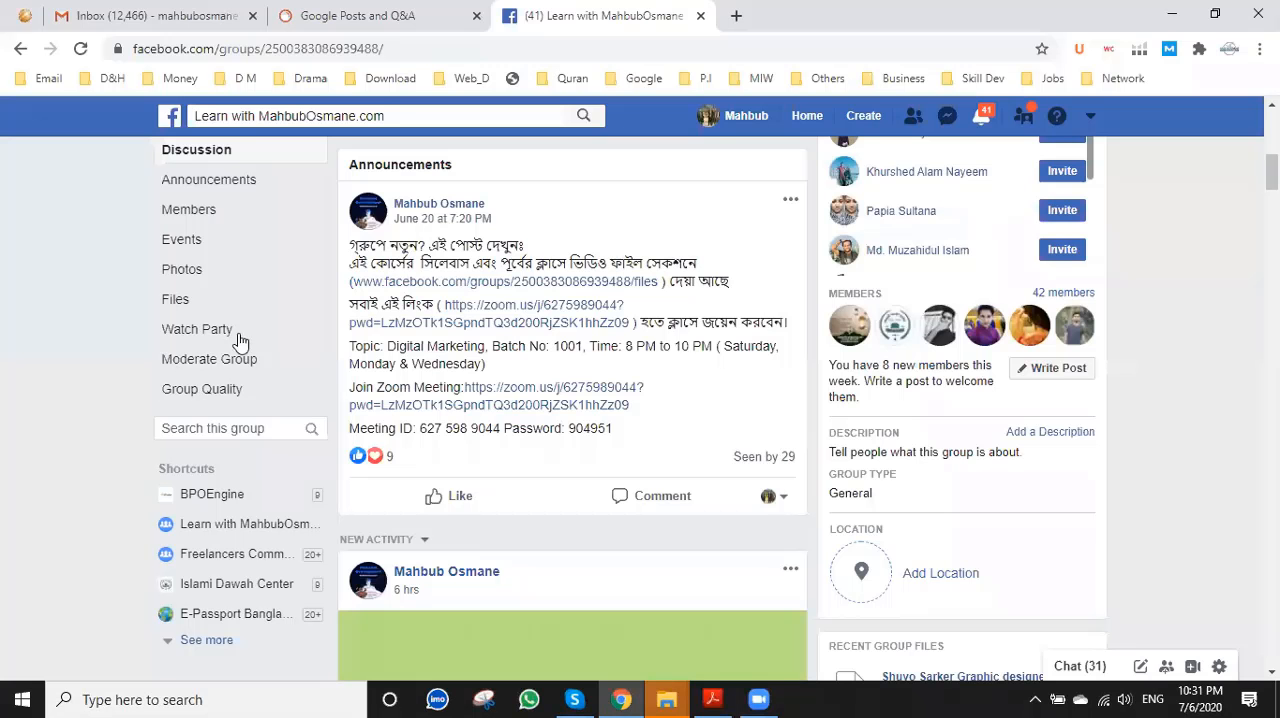
click(182, 300)
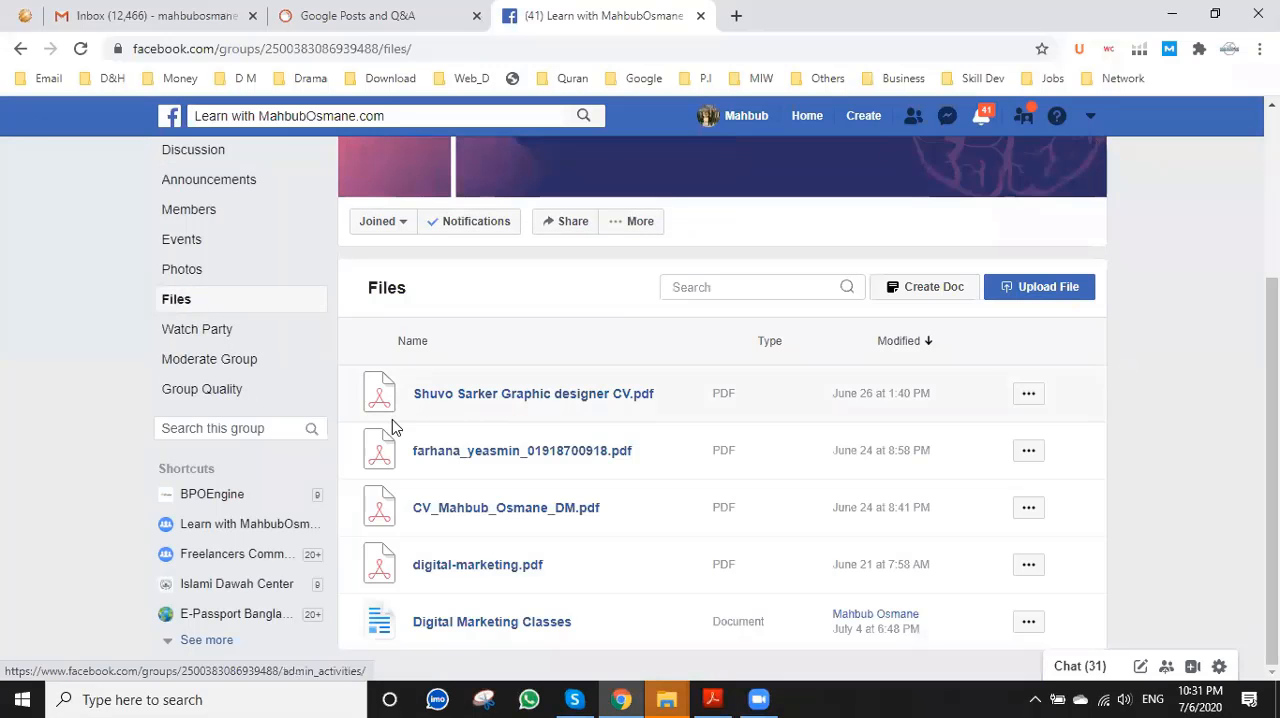
click(519, 627)
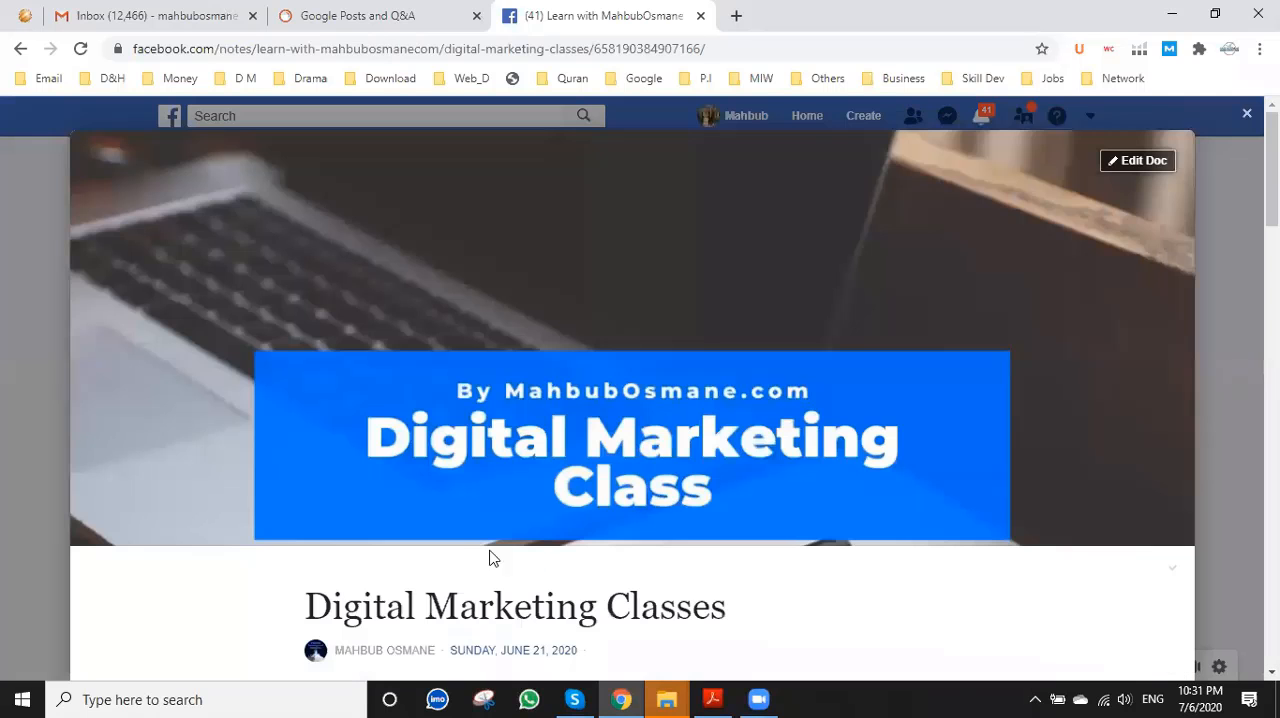
scroll(457, 411, down, 4)
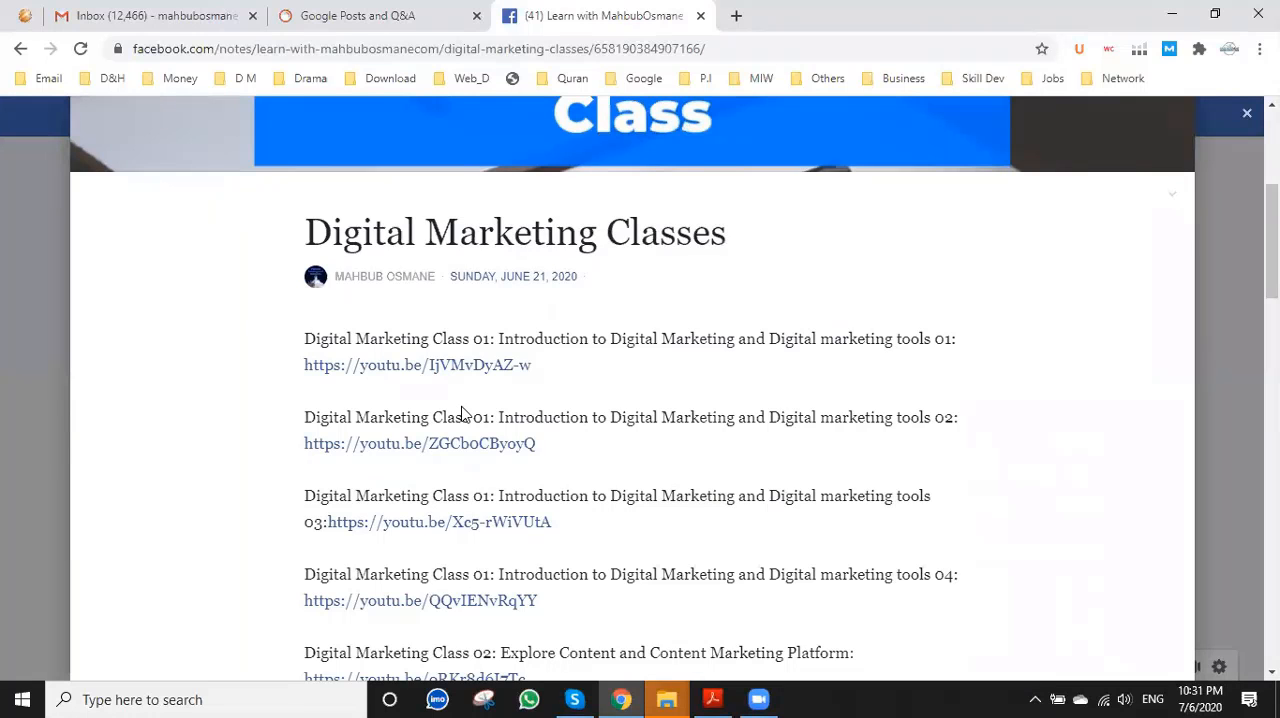
scroll(461, 412, down, 2)
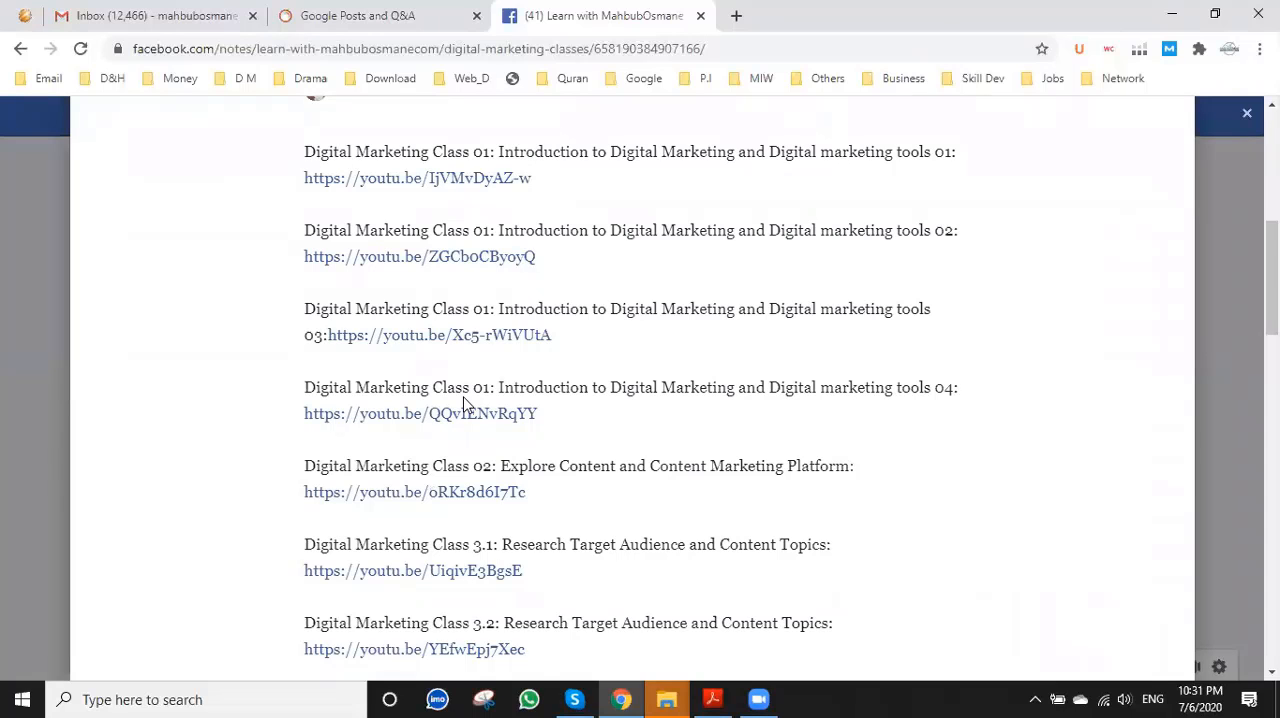
scroll(463, 403, down, 3)
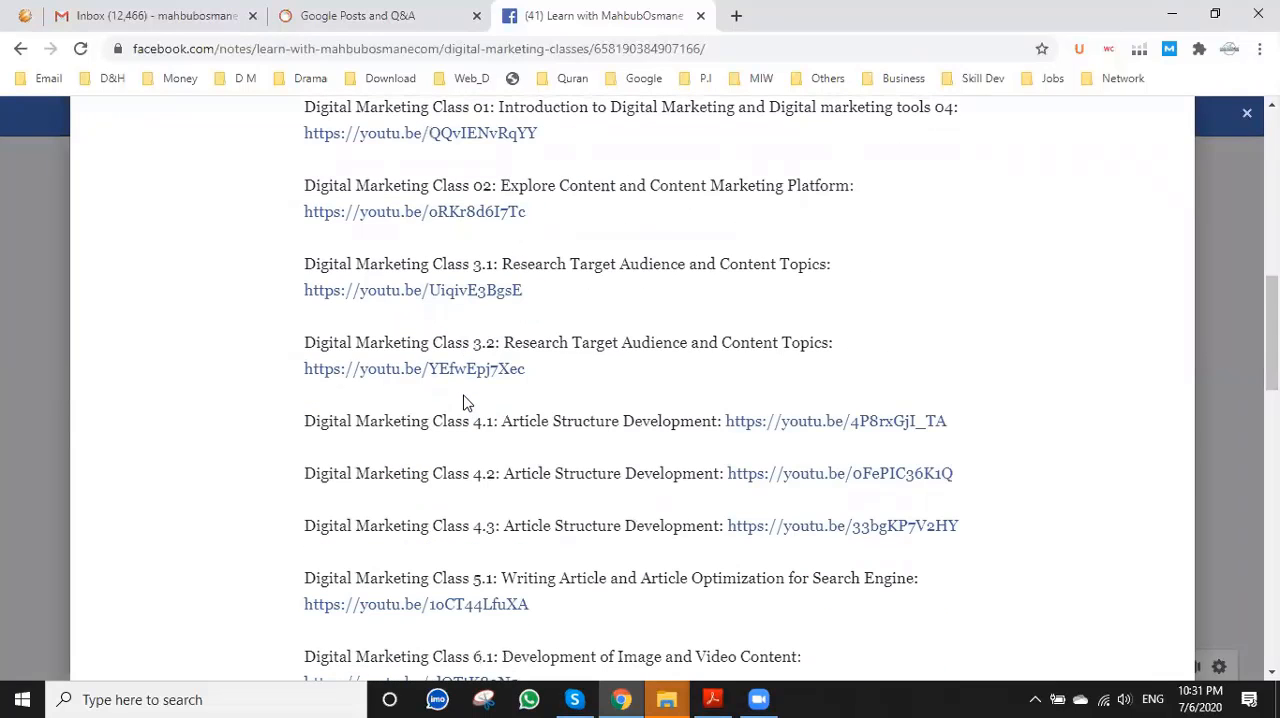
scroll(463, 403, down, 2)
scroll(466, 393, down, 4)
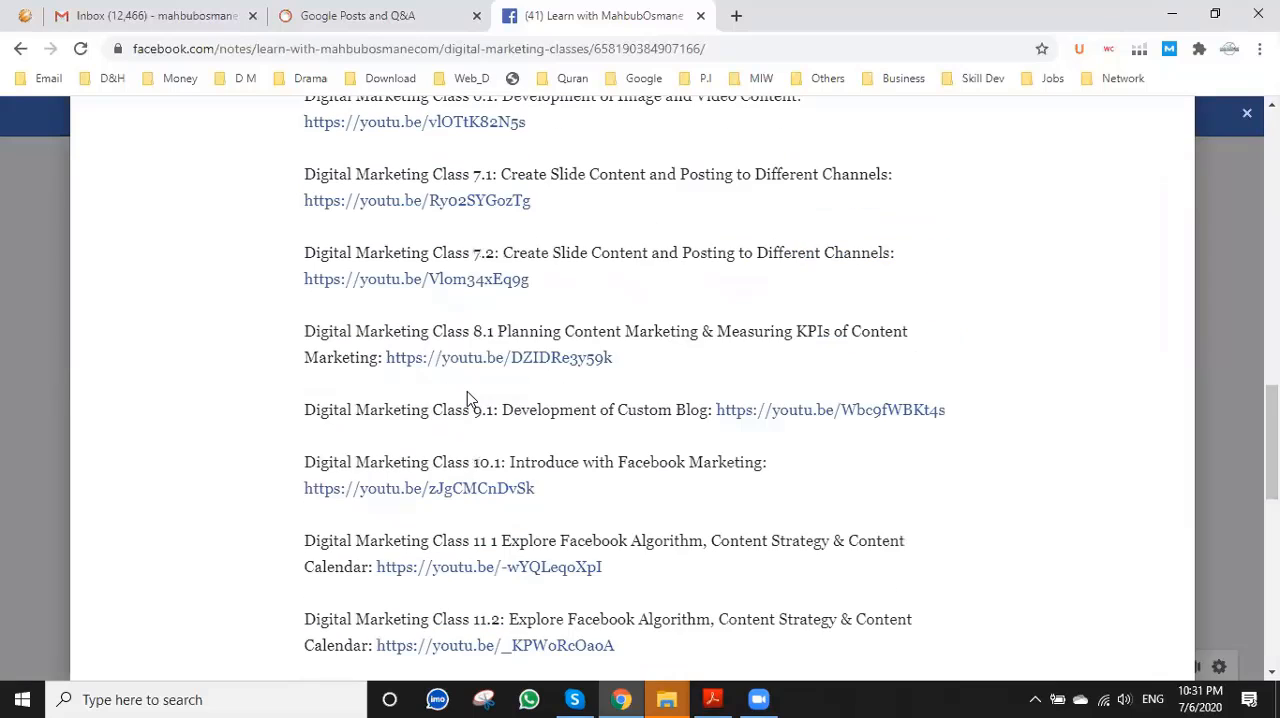
scroll(467, 398, down, 2)
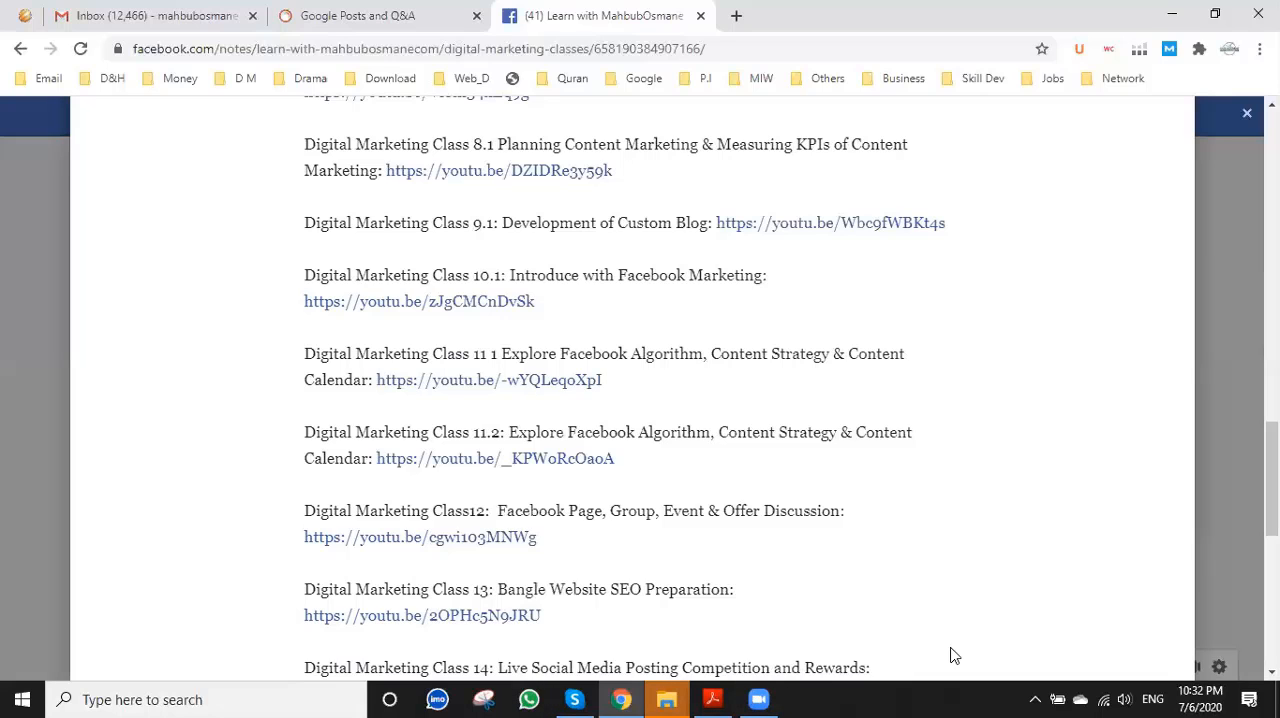
Switch back to digital-marketing.pdf in Acrobat Reader and look back through the daily outlines to the Foundation (Core Skill) Training Course Outline page.
click(712, 699)
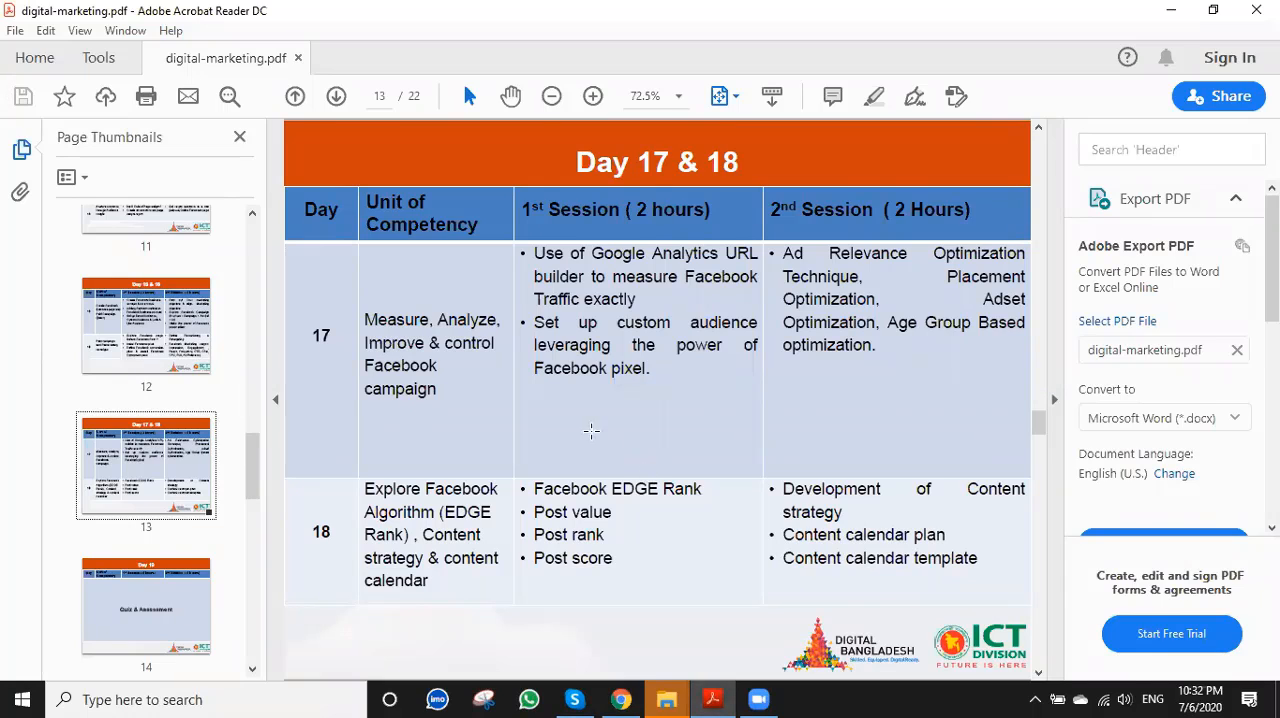
scroll(837, 522, up, 12)
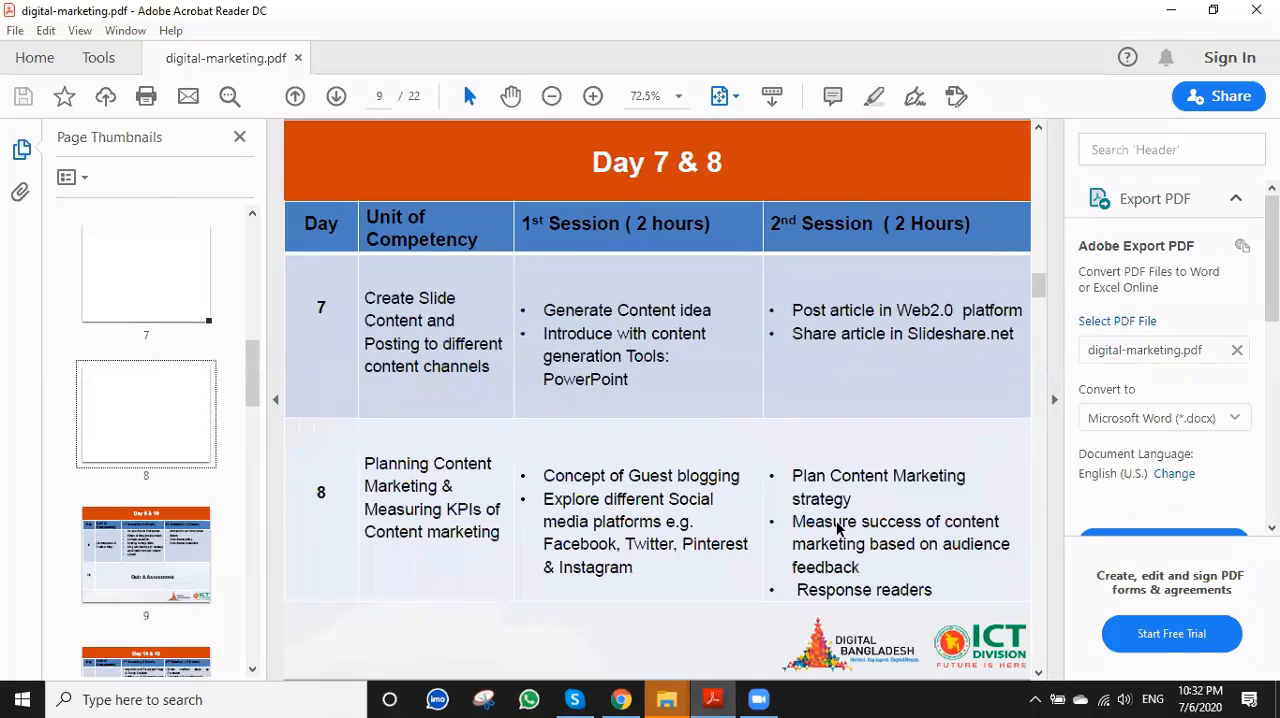
scroll(837, 522, down, 3)
scroll(837, 522, down, 2)
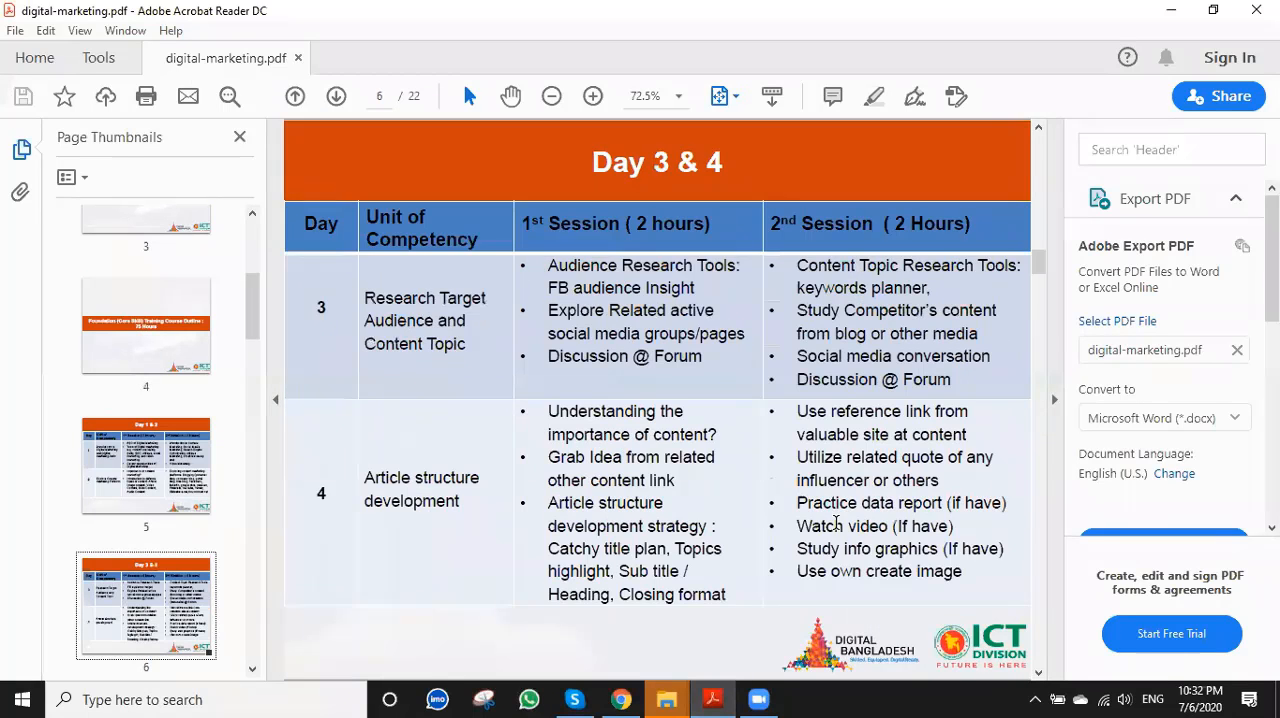
scroll(837, 522, up, 2)
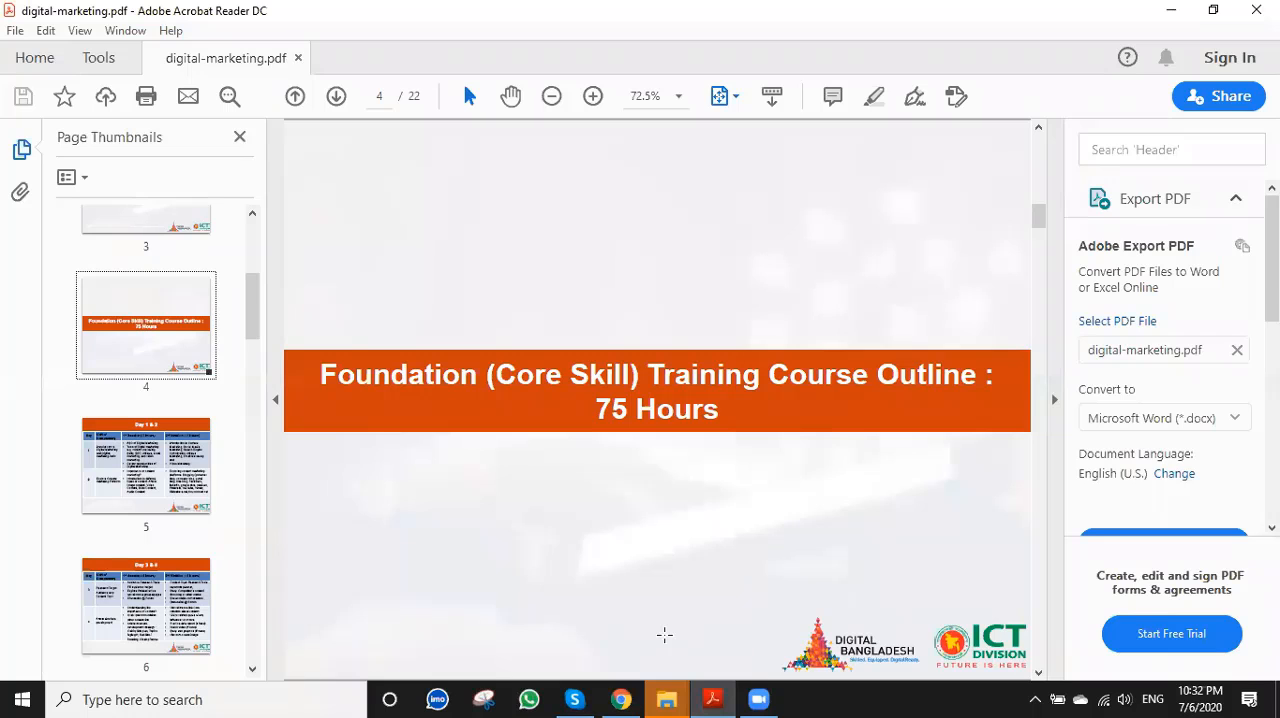
Switch to the Digital Marketing Classes note in Chrome and look through the video list from Class 01 to the Facebook marketing classes.
key(alt+Tab)
scroll(491, 214, up, 7)
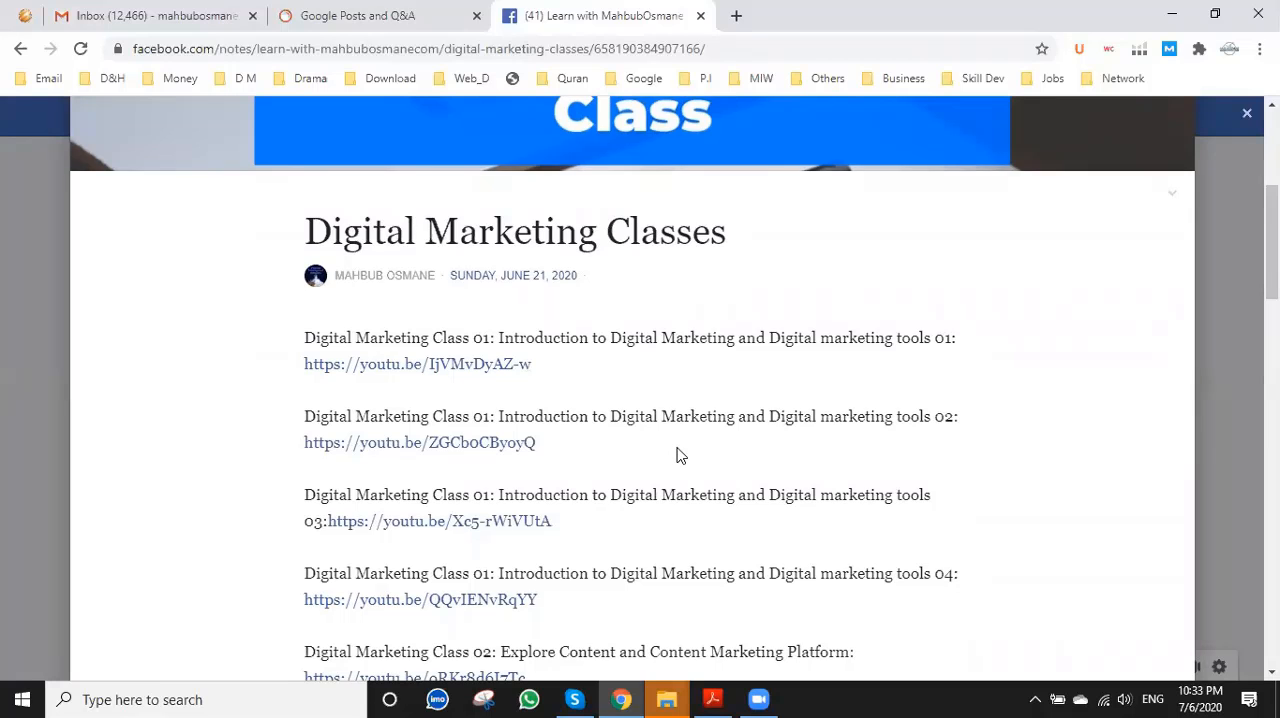
scroll(677, 455, down, 4)
scroll(575, 493, down, 5)
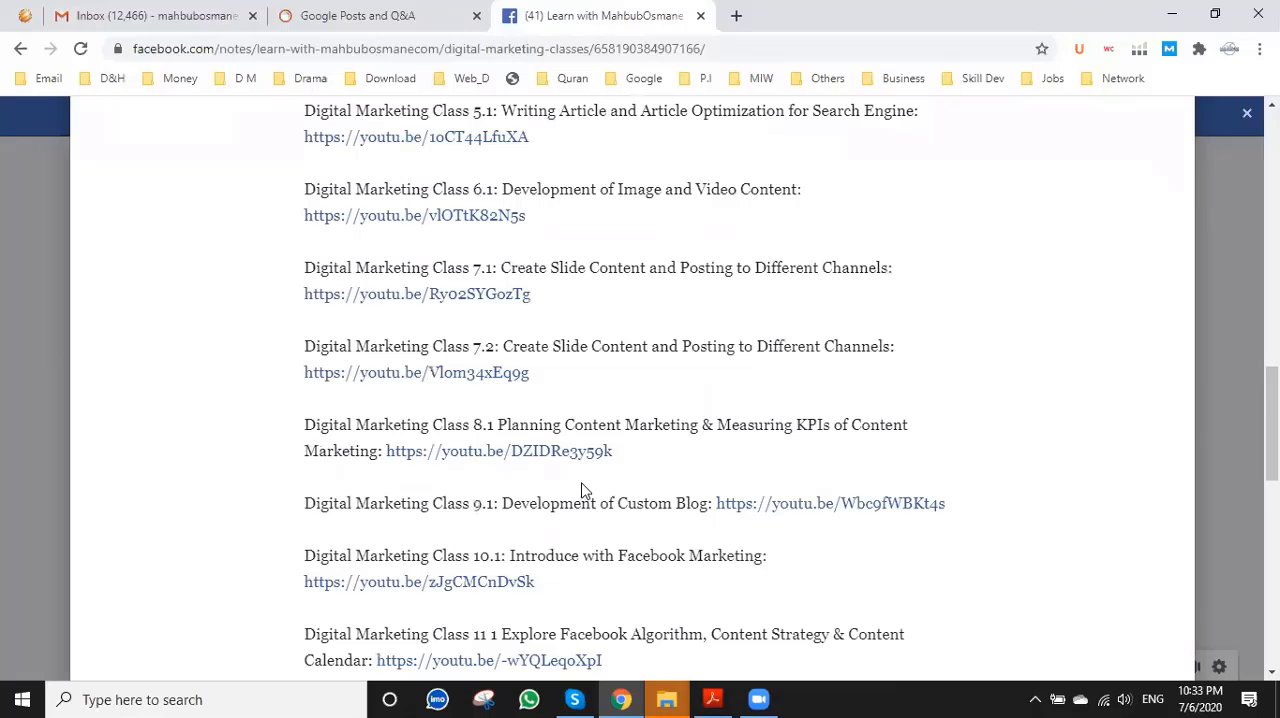
scroll(580, 491, down, 2)
scroll(585, 491, down, 1)
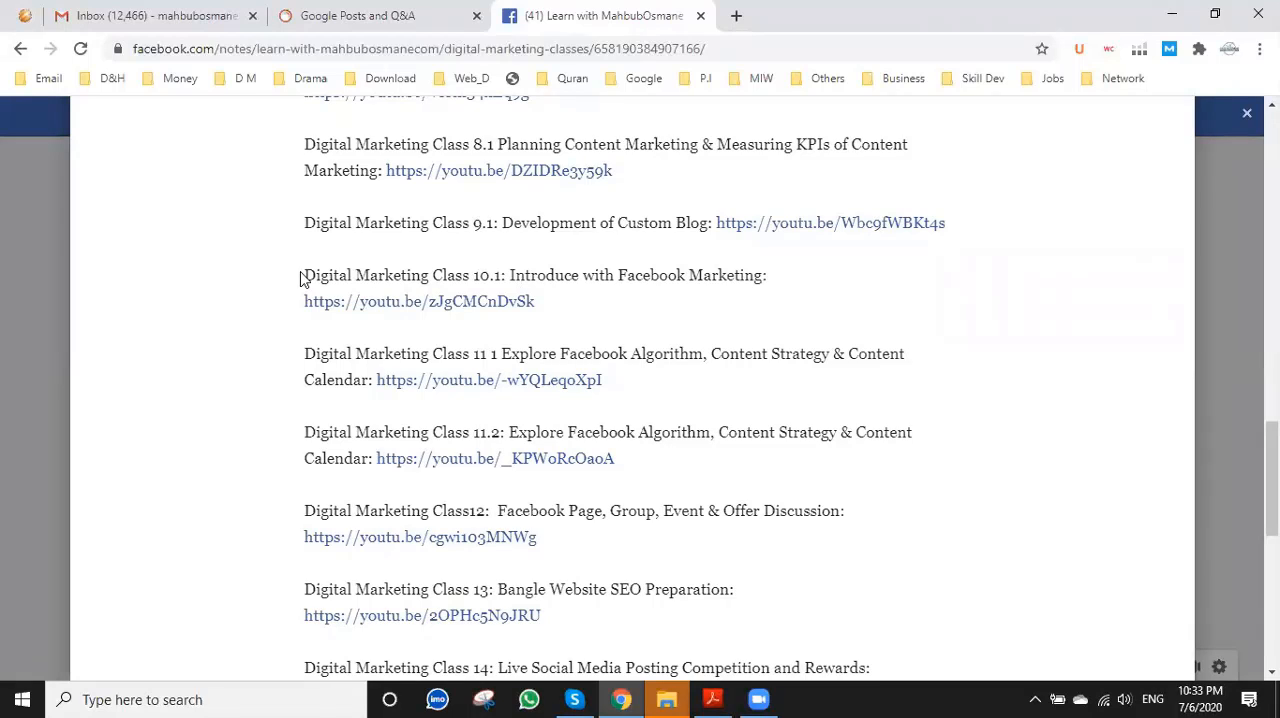
Highlight the Class 10.1 to Class 12 entries and review the remaining recordings through Class 19.
drag(306, 280, 551, 540)
scroll(565, 500, down, 2)
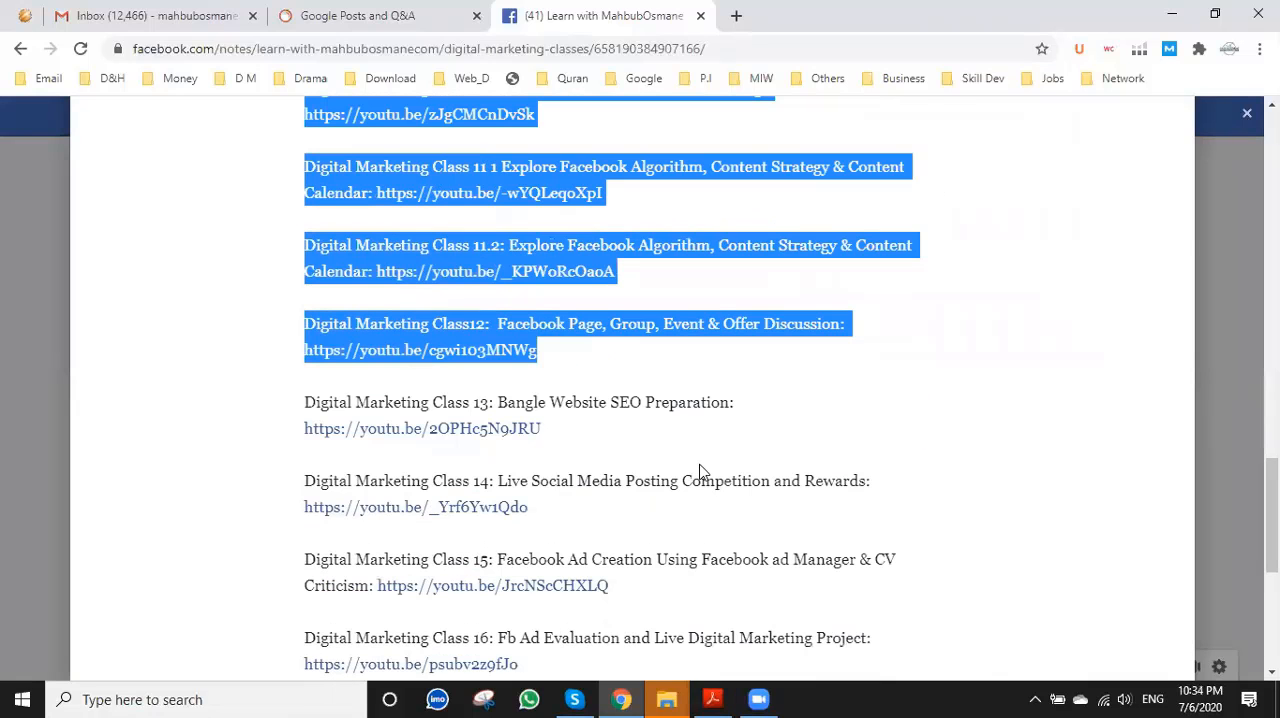
scroll(700, 470, down, 1)
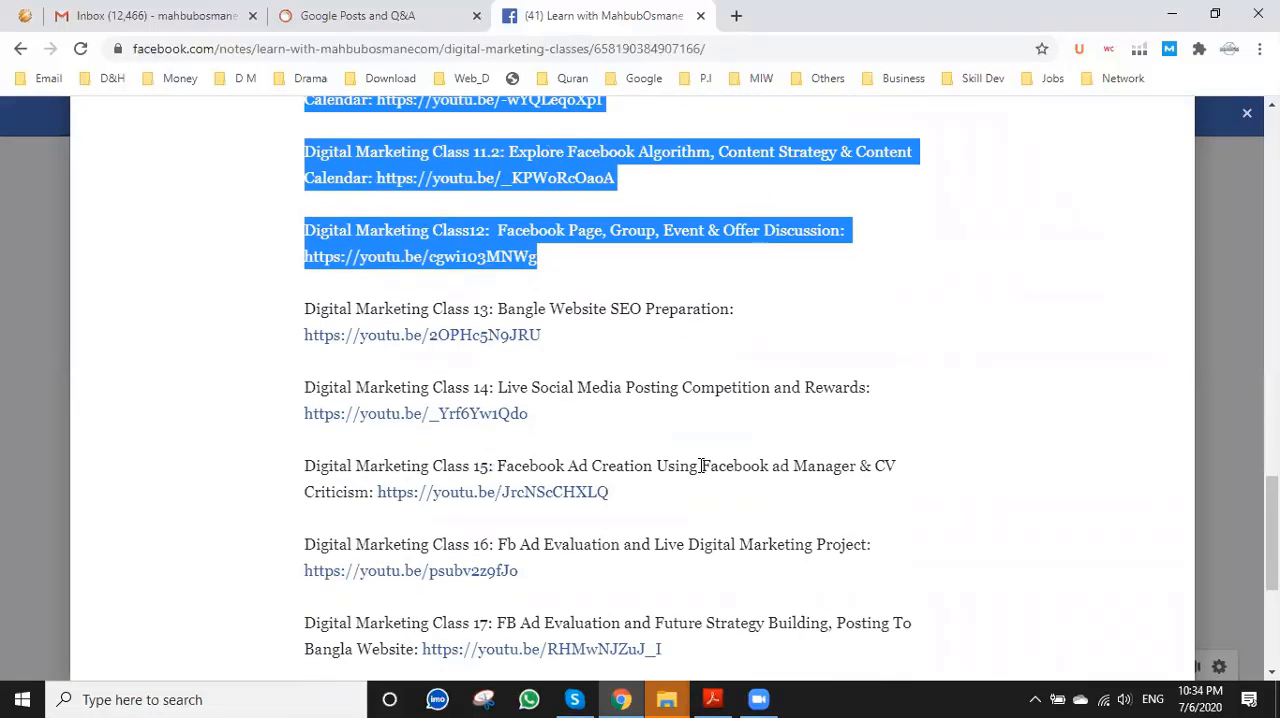
scroll(703, 465, down, 1)
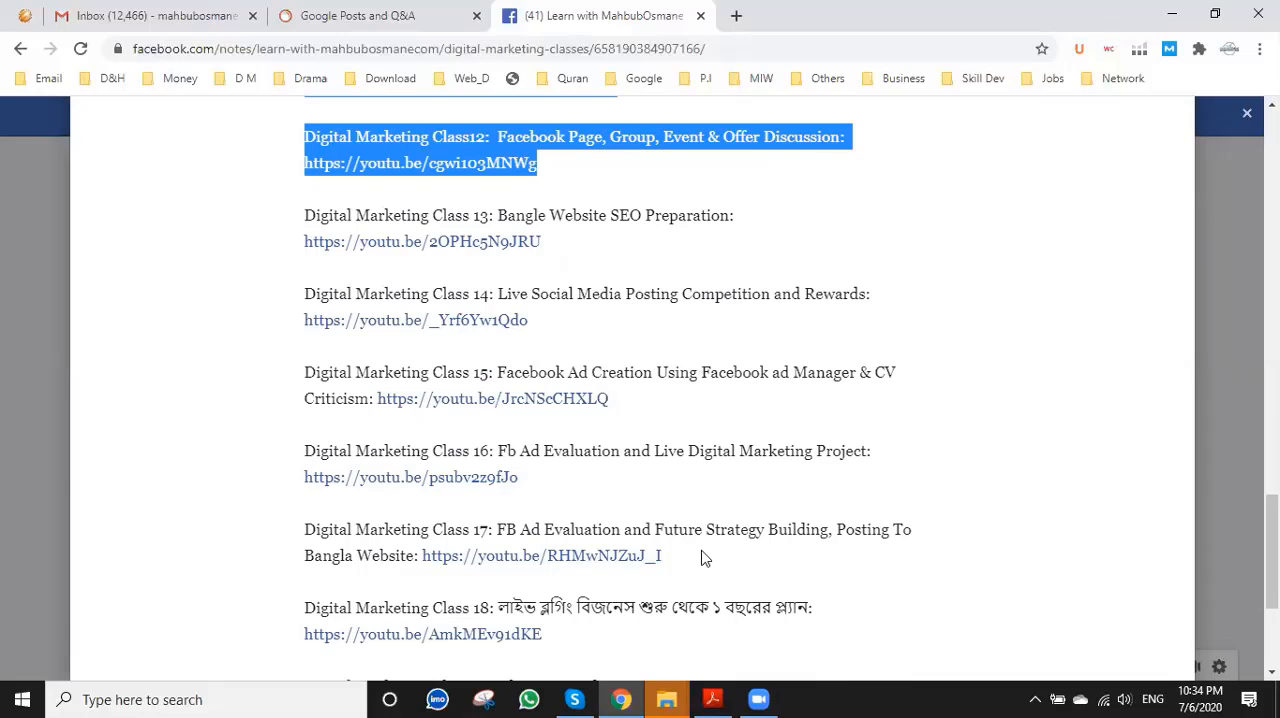
scroll(645, 535, down, 2)
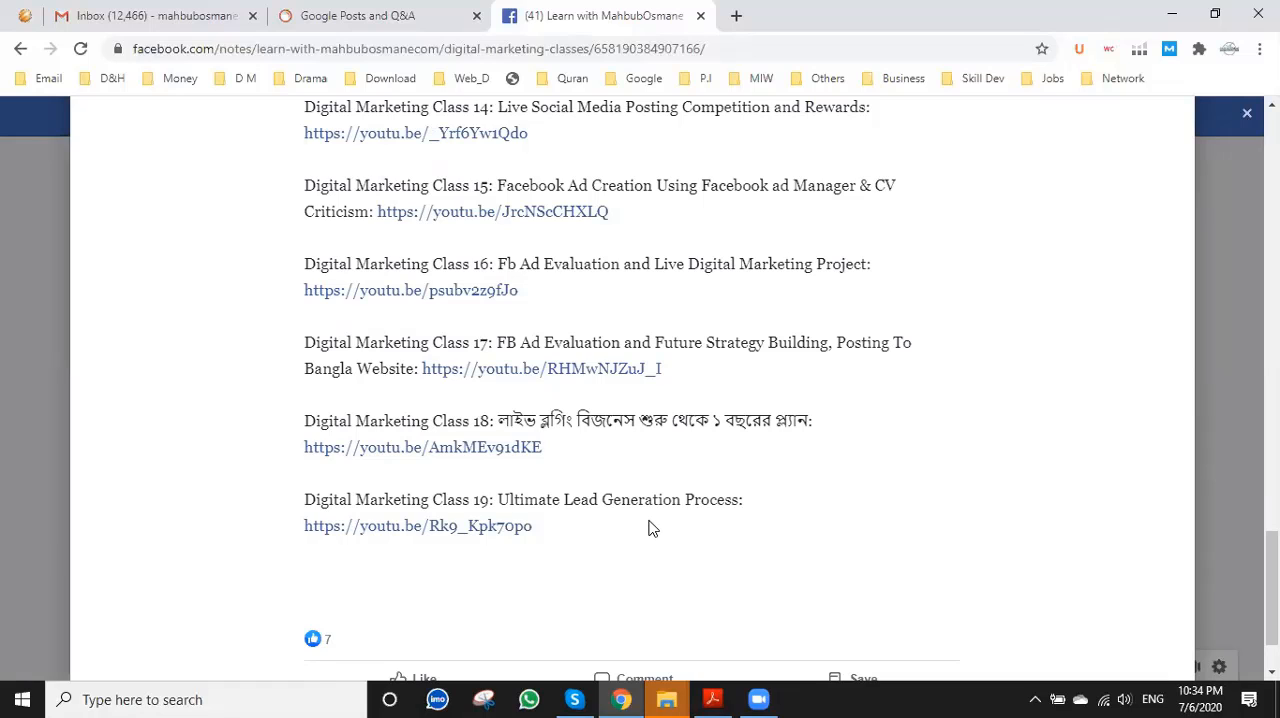
Switch to digital-marketing.pdf in Acrobat Reader and review the Learning Outcomes and Day 1 & 2 pages.
click(712, 699)
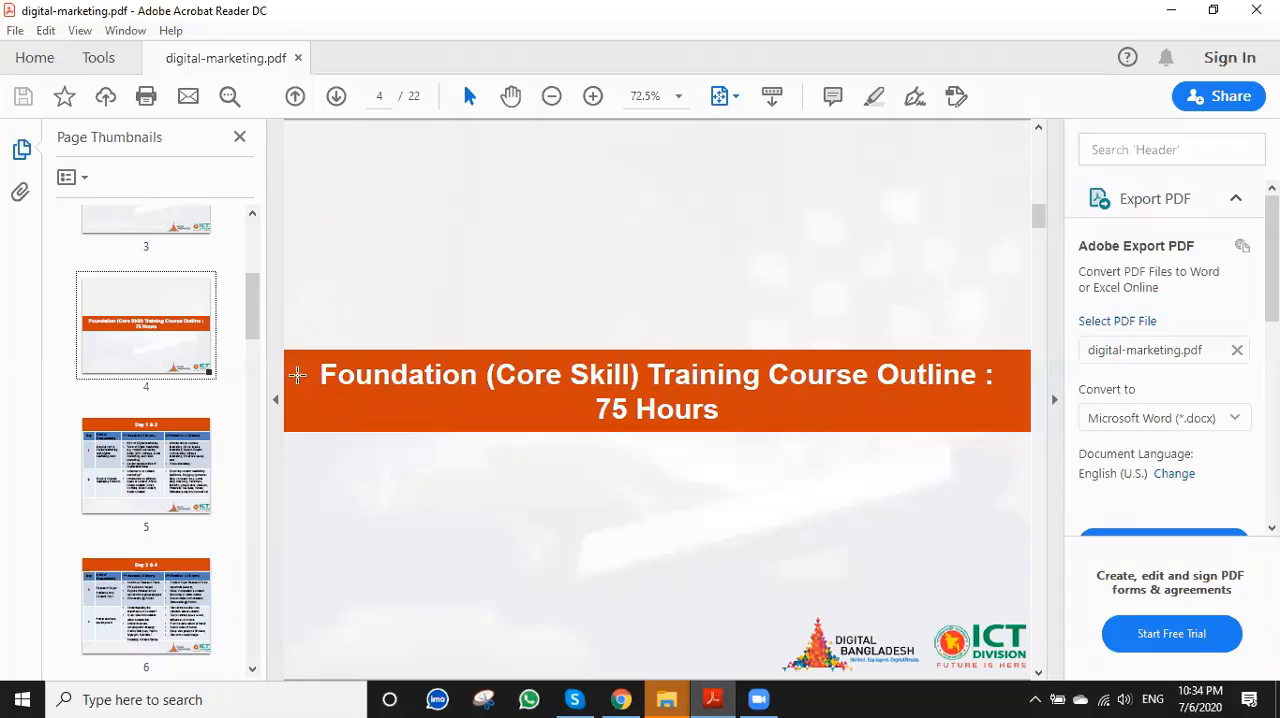
click(1039, 130)
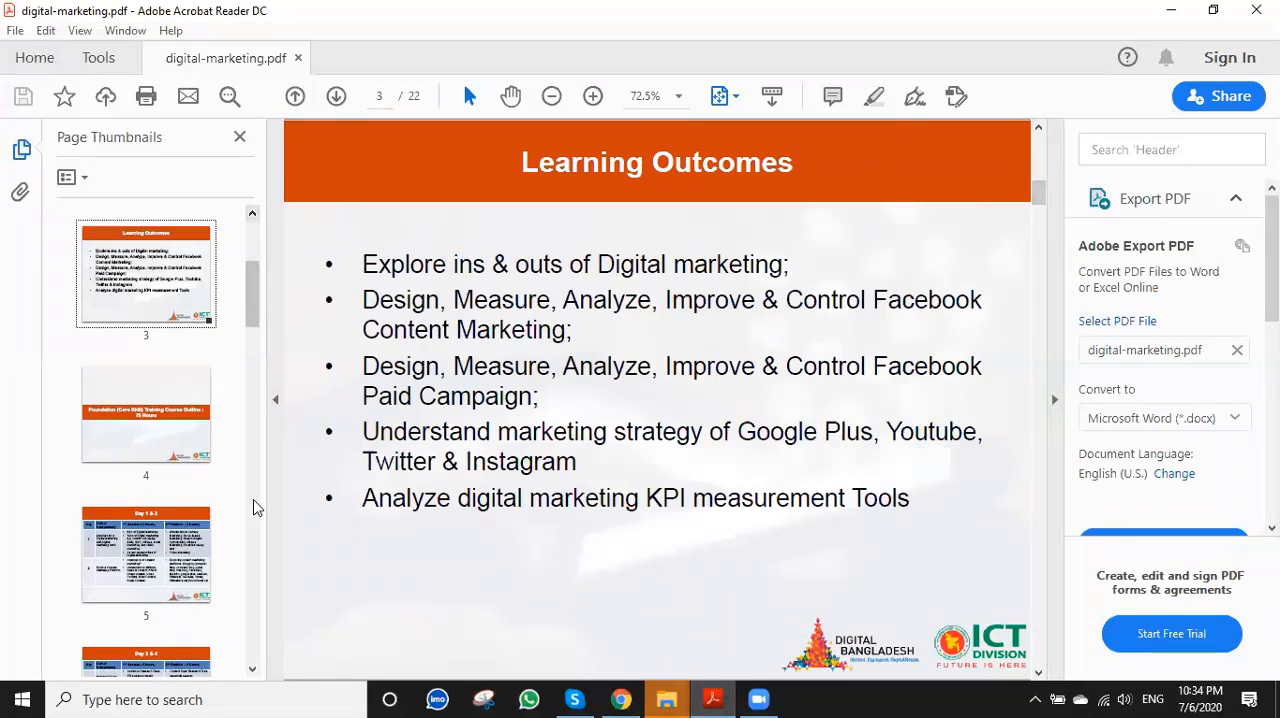
scroll(593, 373, up, 3)
scroll(593, 373, down, 4)
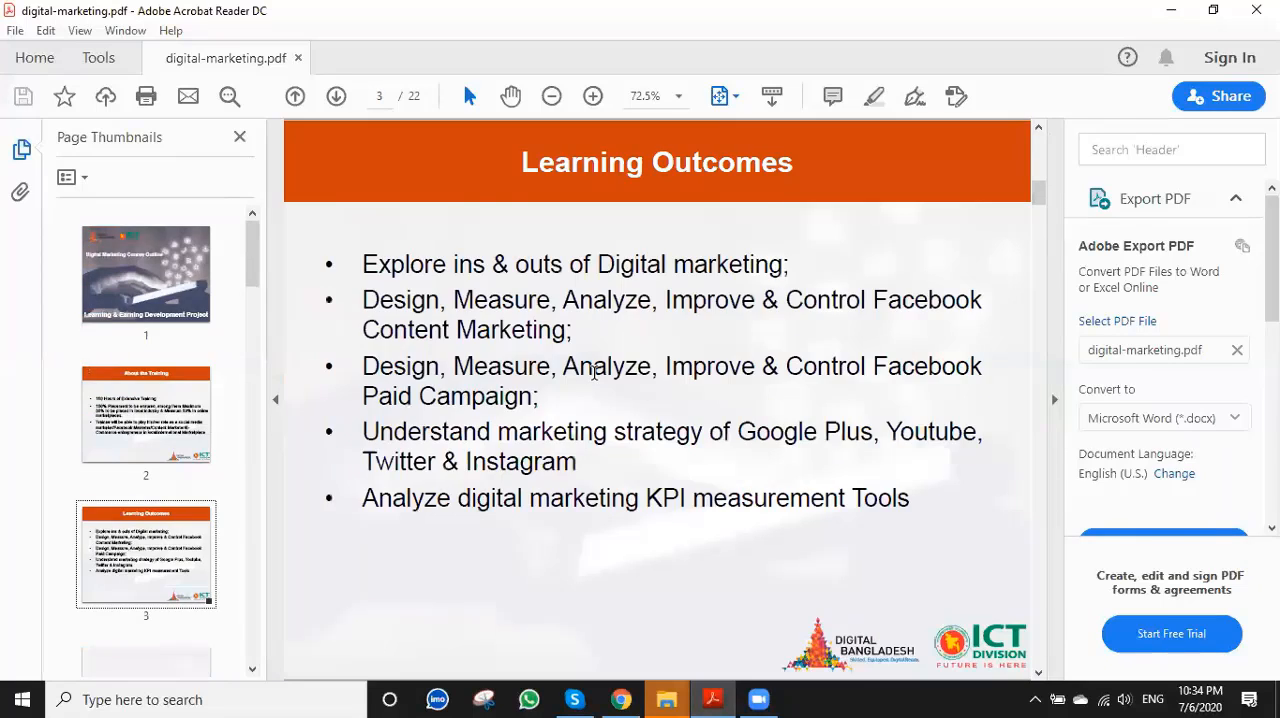
scroll(593, 373, down, 2)
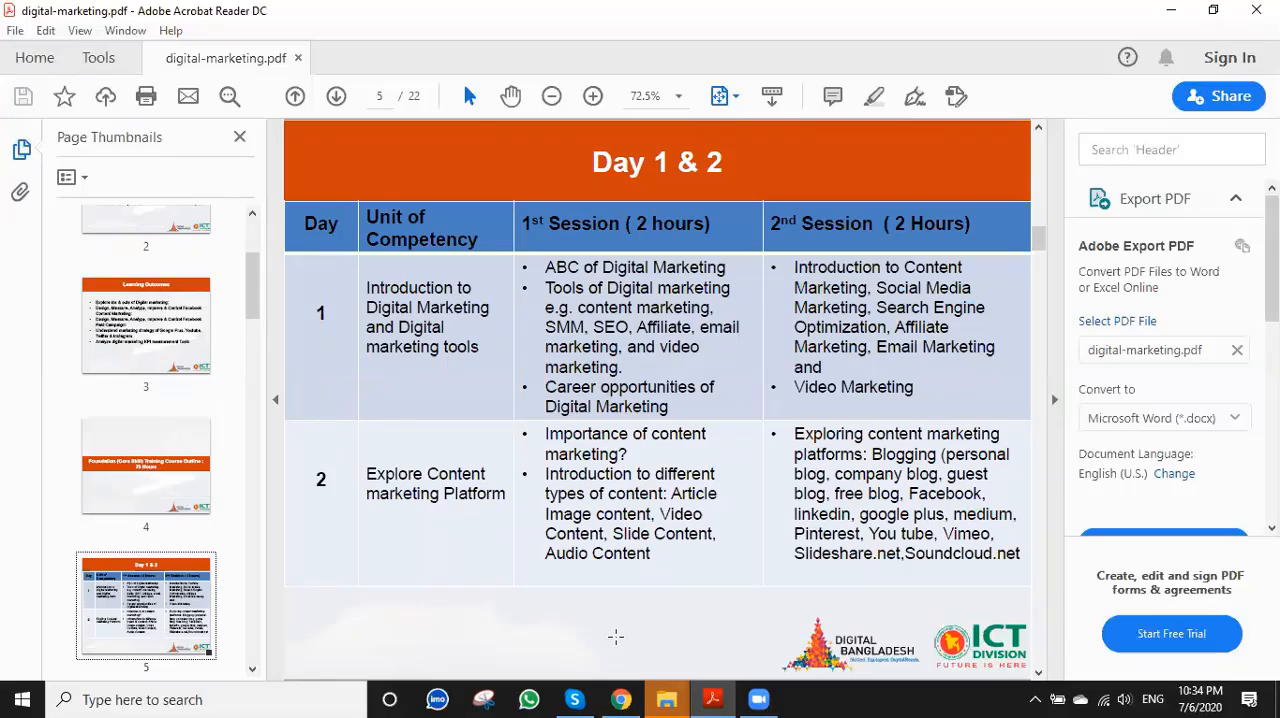
Switch back to the Digital Marketing Classes note in Chrome at the Class 19 entry.
key(alt+Tab)
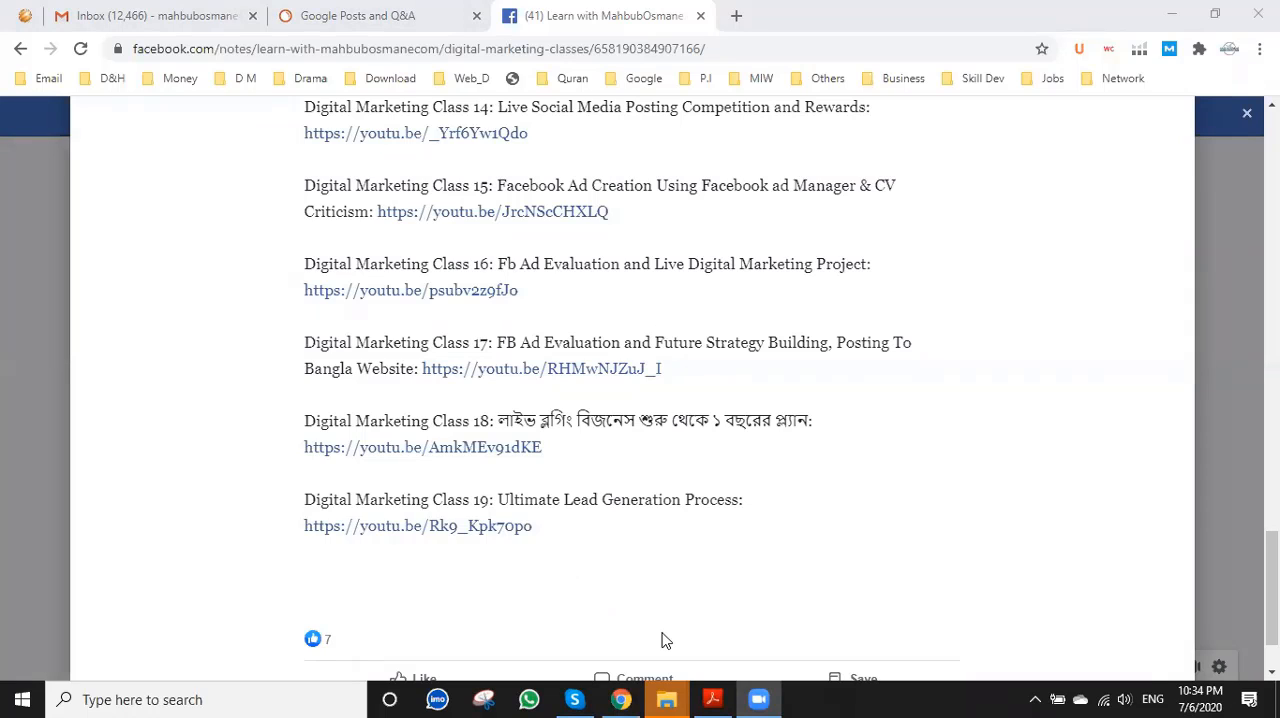
click(682, 501)
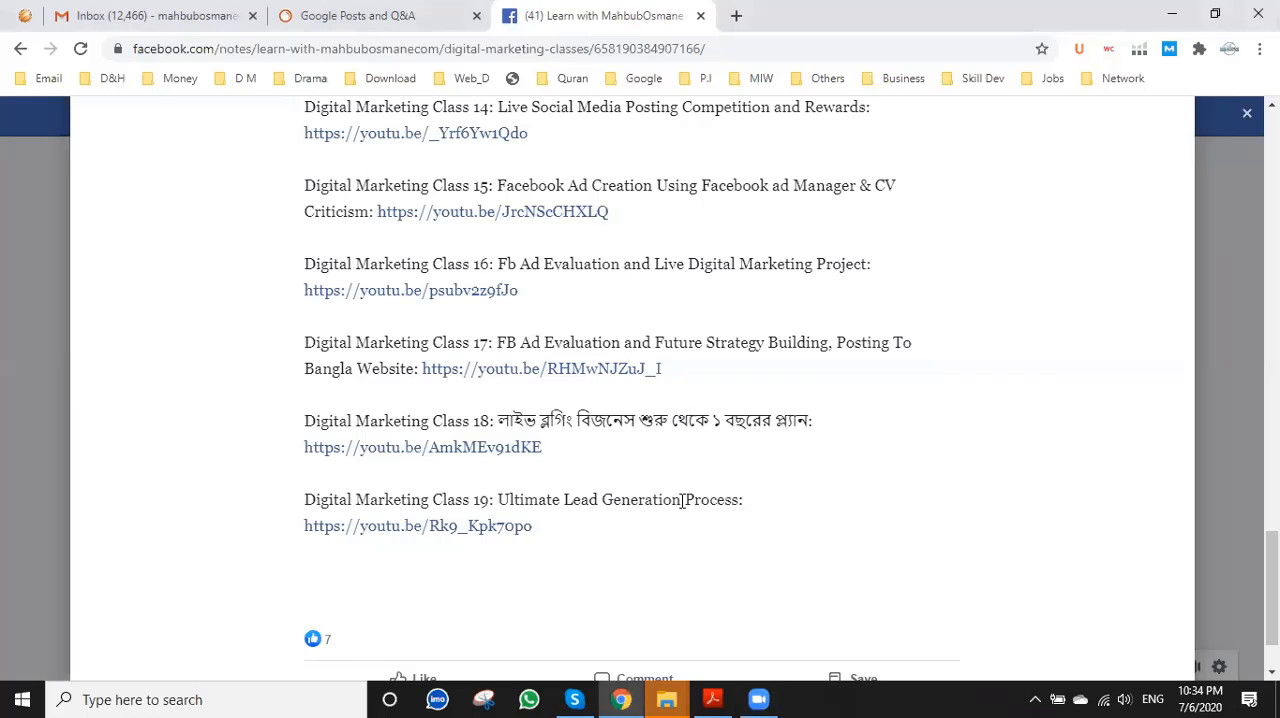